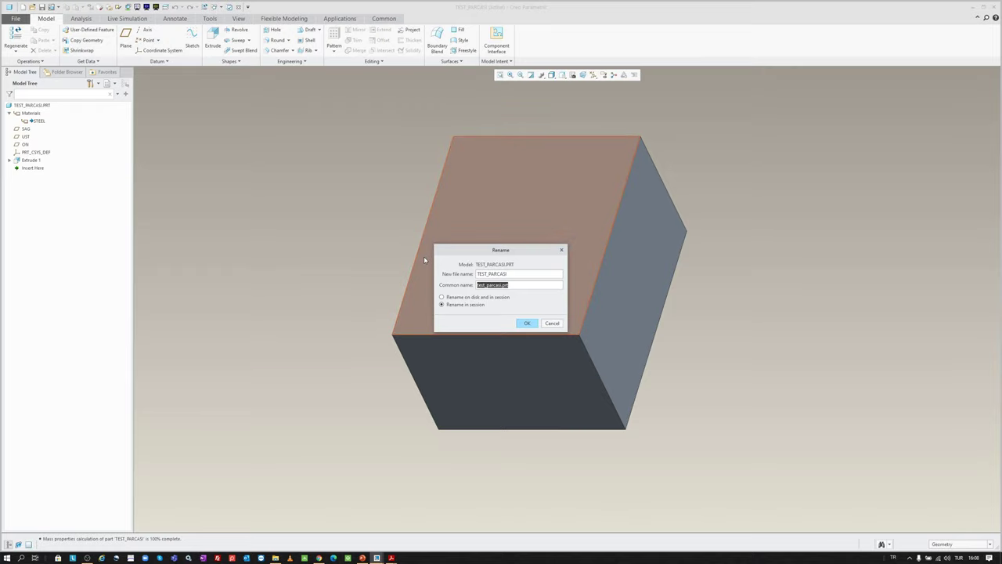
- Set the part's common name to 10203050 for the current session and switch to the TEST_RESMI drawing's title block
{"action": "type", "text": "10203050"}
{"action": "key", "text": "Return"}
{"action": "left_click", "coordinate": [216, 9]}
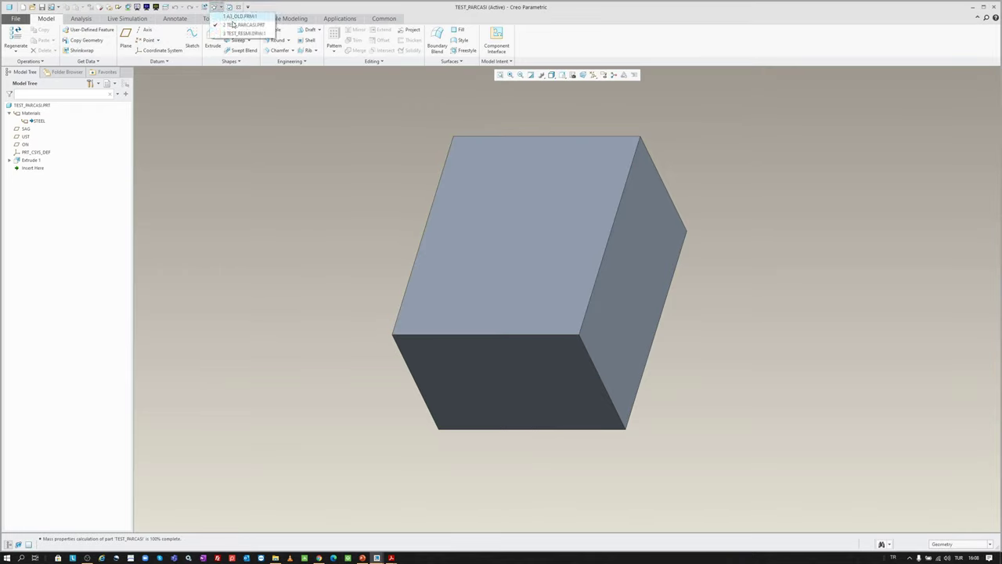
{"action": "left_click", "coordinate": [243, 35]}
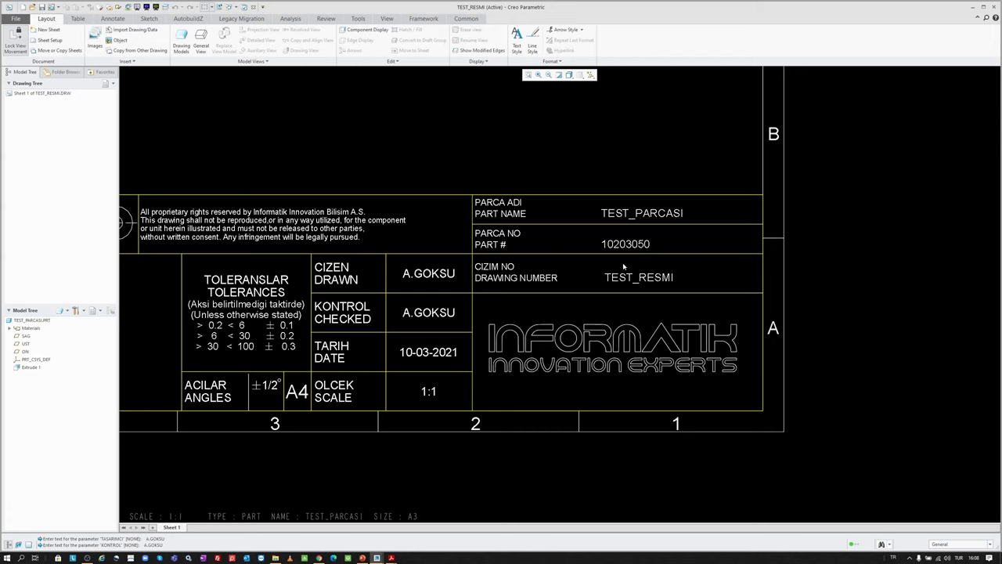
{"action": "scroll", "coordinate": [626, 272], "scroll_direction": "down", "scroll_amount": 1}
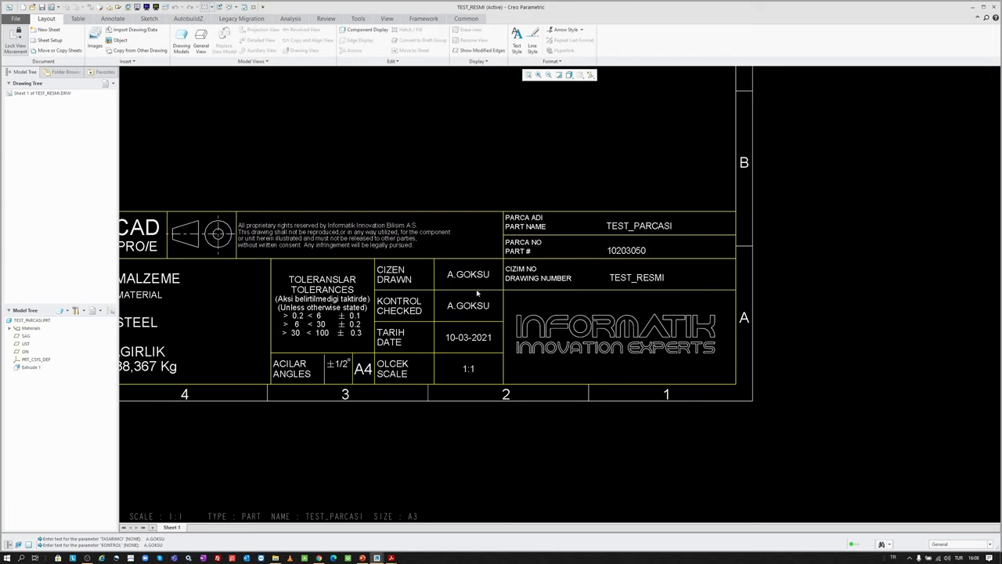
- Clear the drafter's name from the CIZEN/DRAWN cell of the title block
{"action": "left_click", "coordinate": [77, 18]}
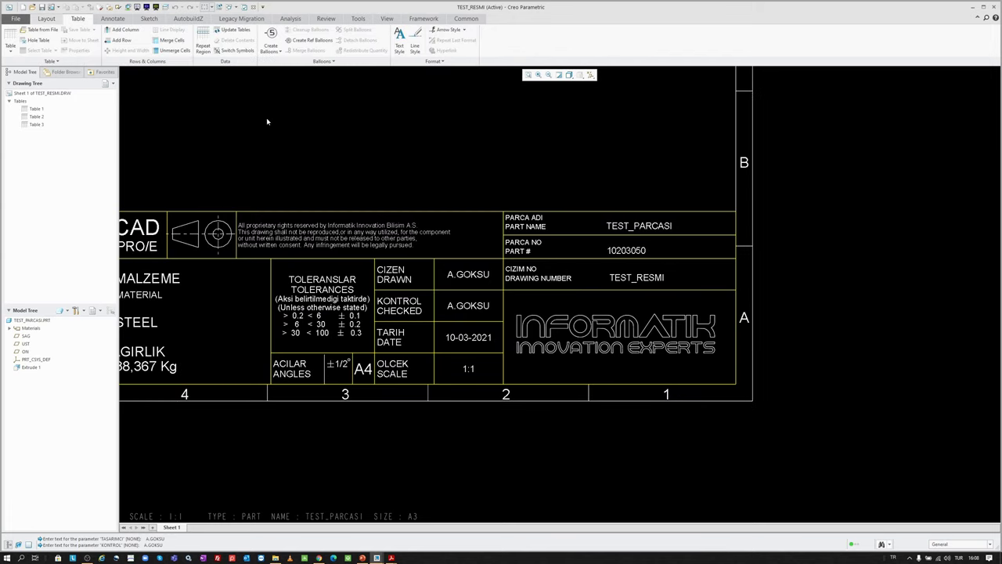
{"action": "double_click", "coordinate": [485, 274]}
{"action": "key", "text": "ctrl+a"}
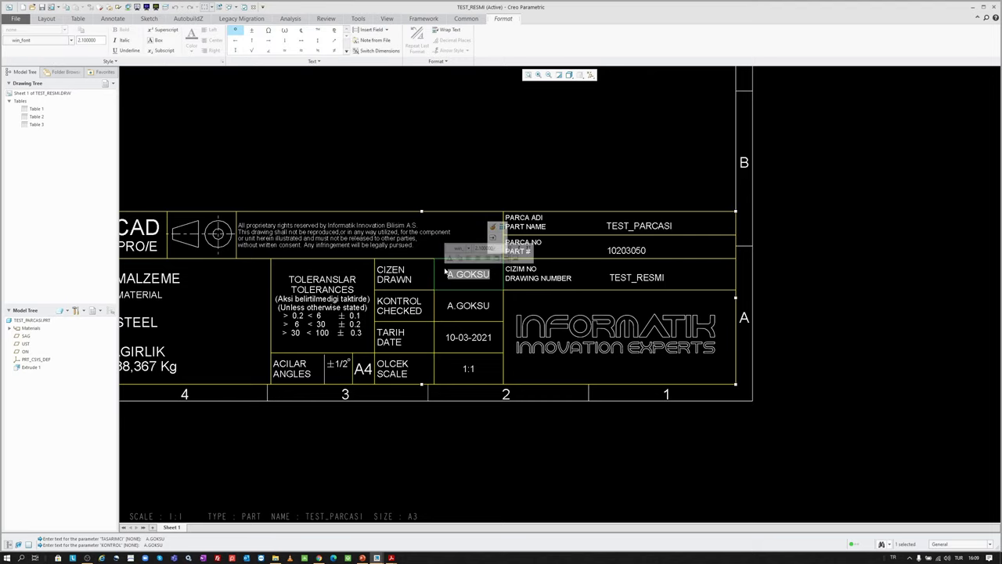
{"action": "key", "text": "BackSpace"}
{"action": "left_click", "coordinate": [441, 172]}
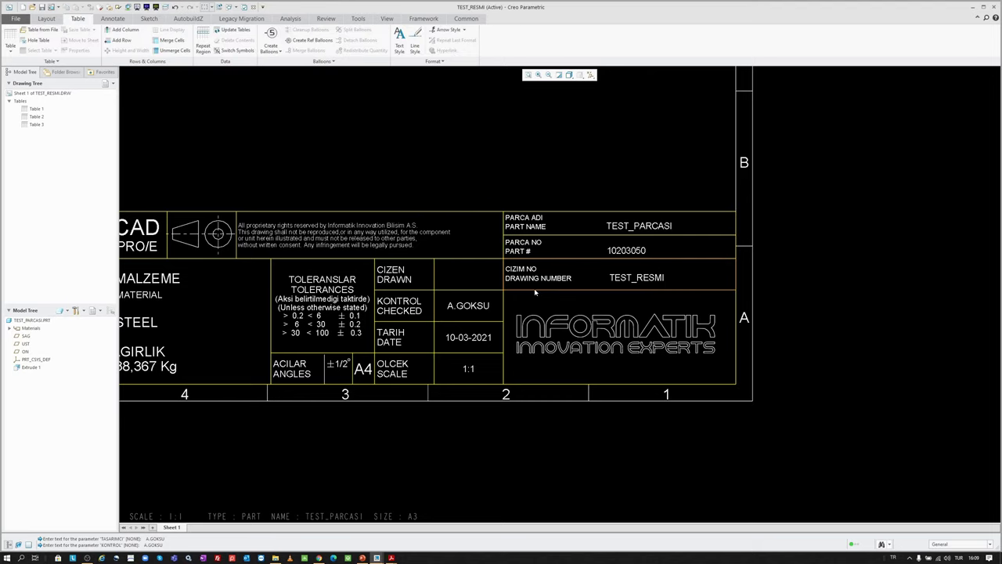
- Enter the drafter's name as text in the empty CIZEN/DRAWN cell
{"action": "scroll", "coordinate": [493, 275], "scroll_direction": "down", "scroll_amount": 1}
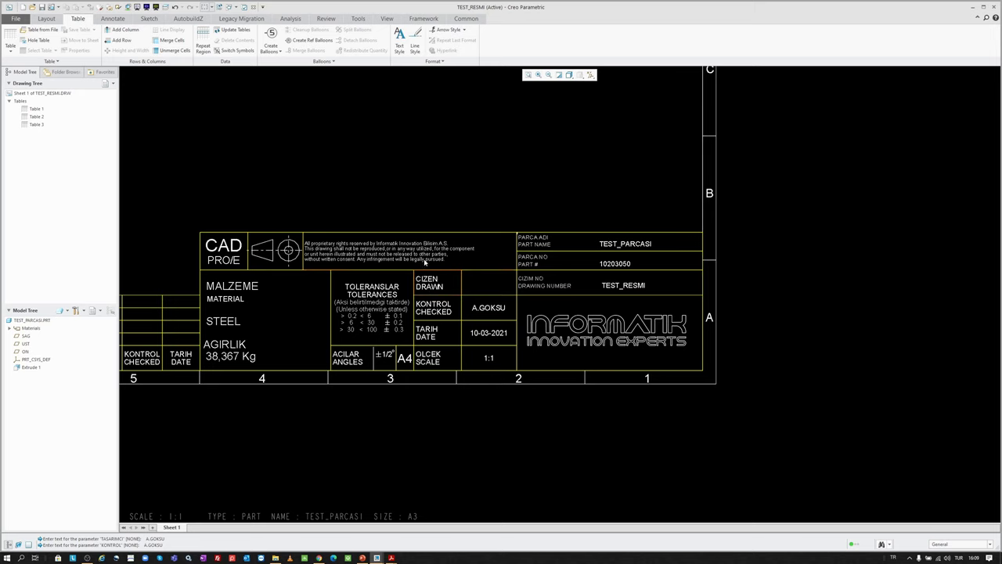
{"action": "scroll", "coordinate": [449, 268], "scroll_direction": "up", "scroll_amount": 2}
{"action": "double_click", "coordinate": [493, 296]}
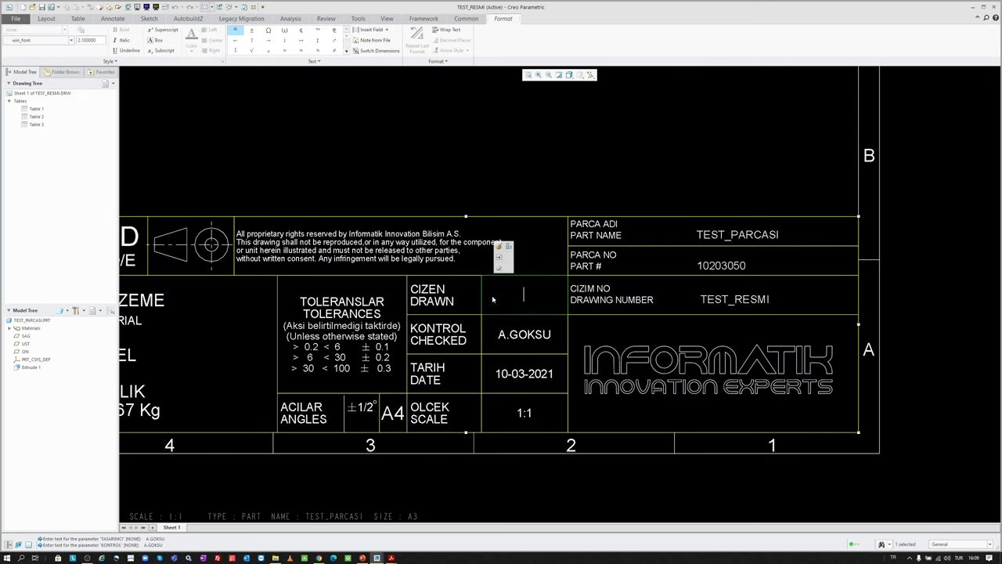
{"action": "type", "text": "A.GOKSU"}
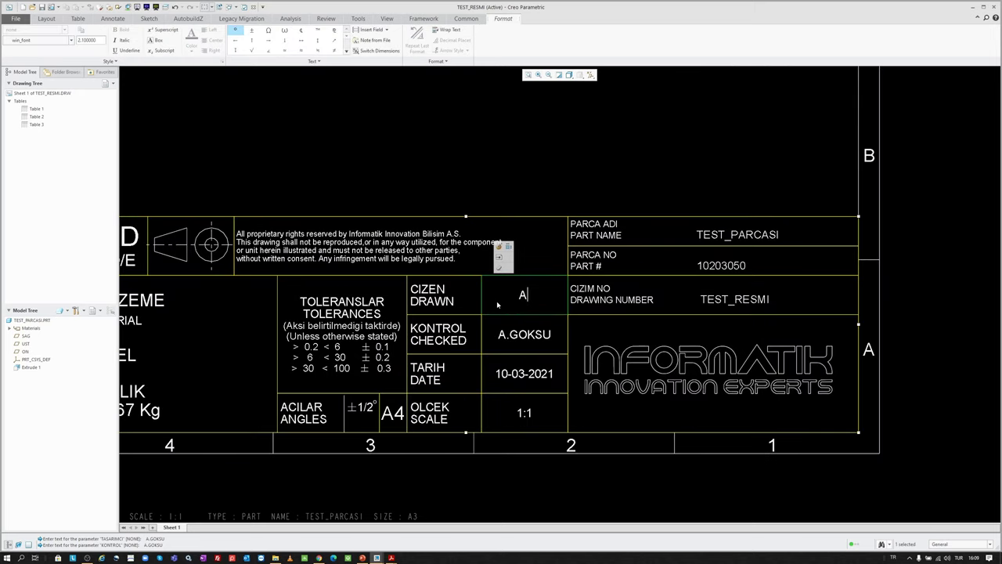
{"action": "left_click", "coordinate": [481, 184]}
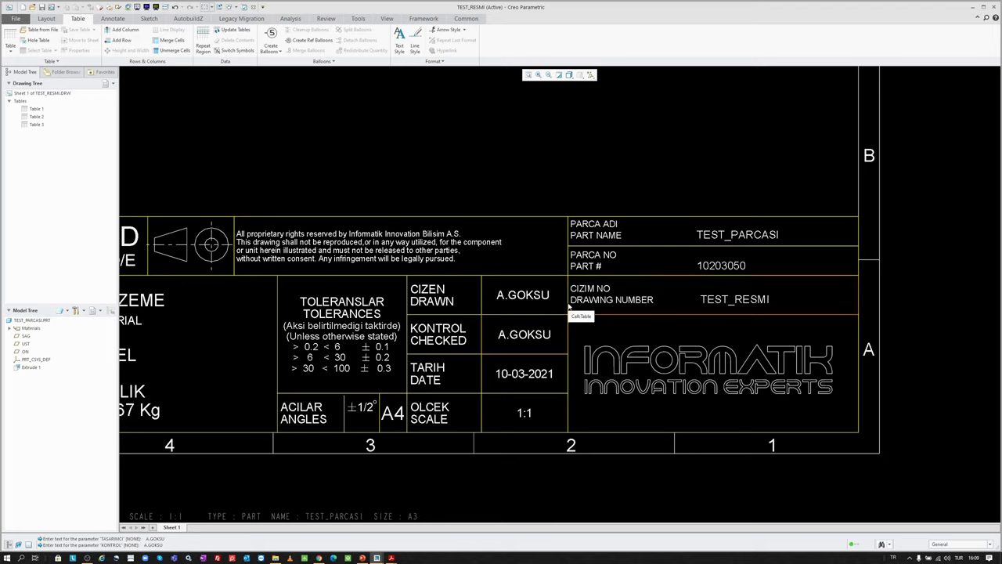
- Create a new solid part named TEST_PARCASI-2 with the default template
{"action": "scroll", "coordinate": [573, 313], "scroll_direction": "down", "scroll_amount": 2}
{"action": "scroll", "coordinate": [580, 368], "scroll_direction": "down", "scroll_amount": 2}
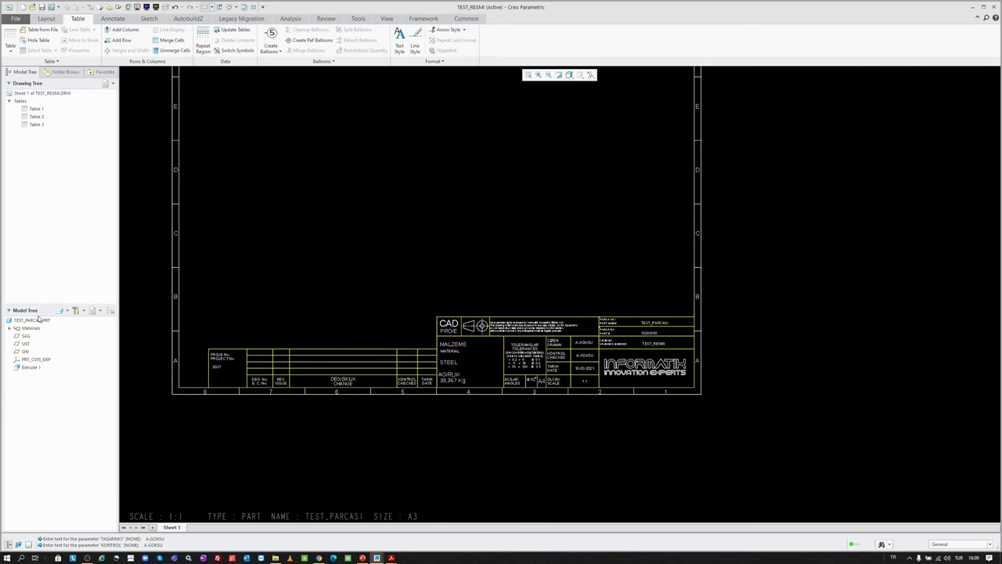
{"action": "left_click", "coordinate": [32, 321]}
{"action": "key", "text": "ctrl+n"}
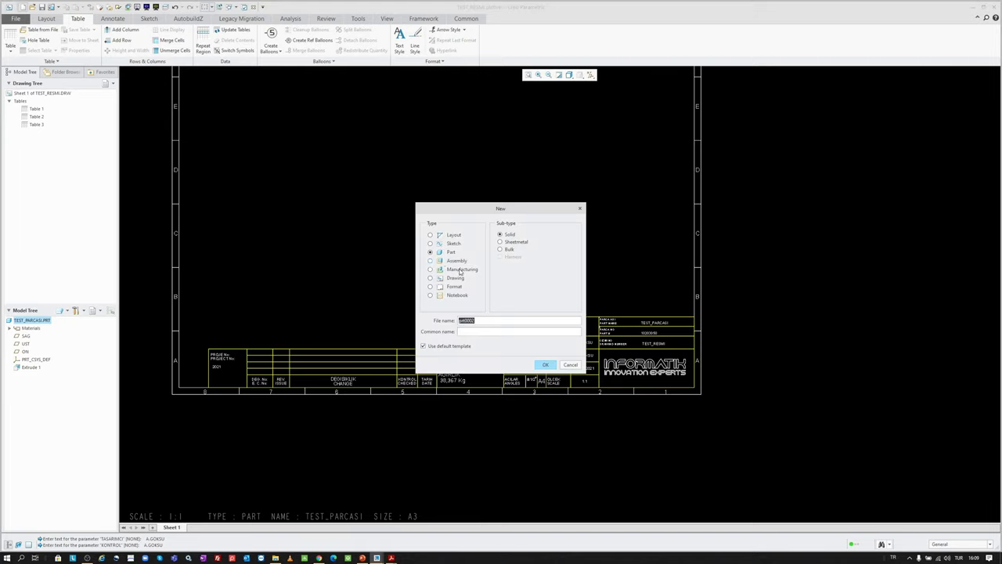
{"action": "type", "text": "TETS"}
{"action": "type", "text": "ST"}
{"action": "type", "text": "_PARCASI"}
{"action": "type", "text": "-2"}
{"action": "key", "text": "Return"}
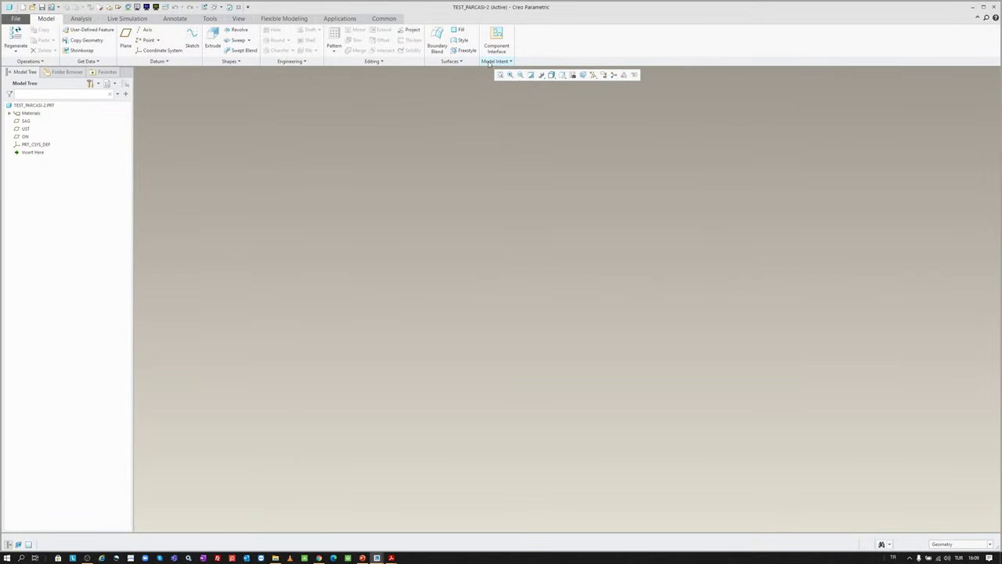
- Add a String parameter named SAP_KODU with the value 909090 to the new part
{"action": "left_click", "coordinate": [490, 62]}
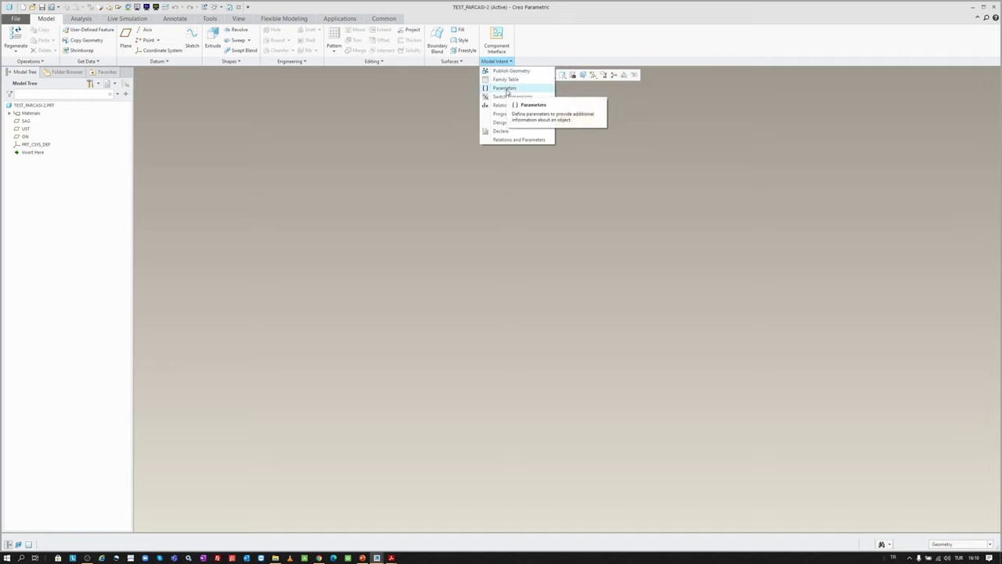
{"action": "left_click", "coordinate": [507, 90]}
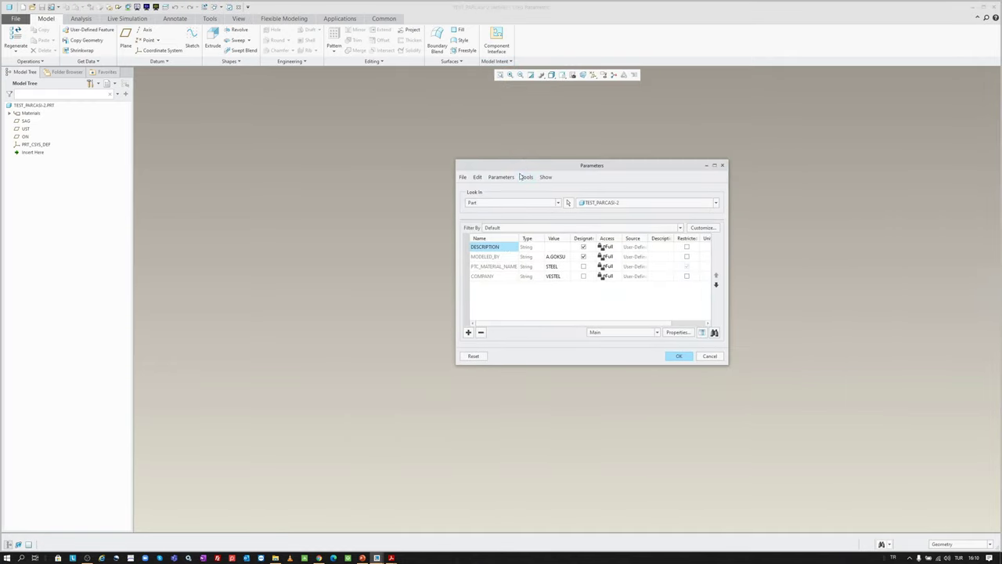
{"action": "left_click", "coordinate": [468, 333]}
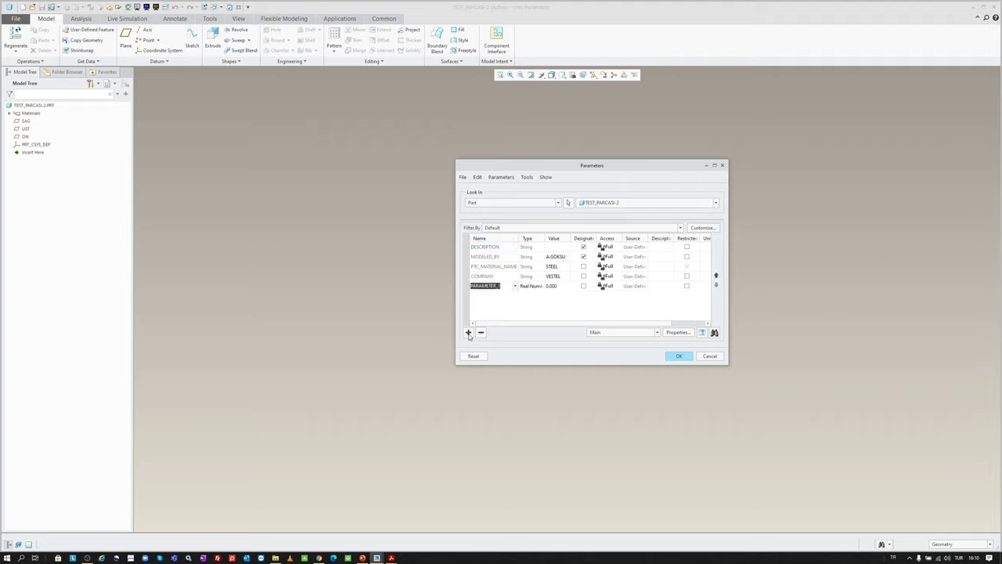
{"action": "type", "text": "SAP_KODU"}
{"action": "left_click", "coordinate": [532, 286]}
{"action": "left_click", "coordinate": [533, 286]}
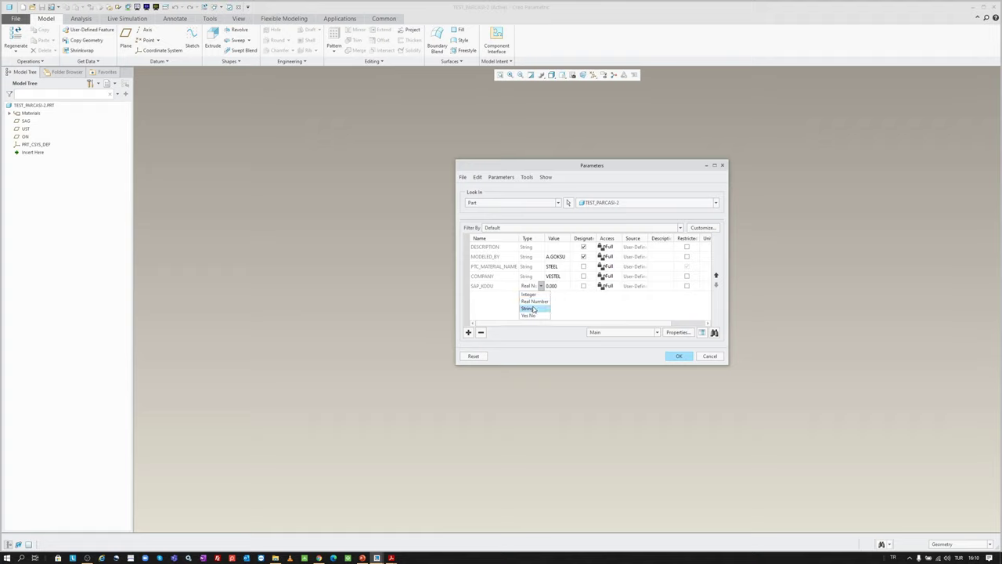
{"action": "left_click", "coordinate": [531, 309]}
{"action": "type", "text": "909090"}
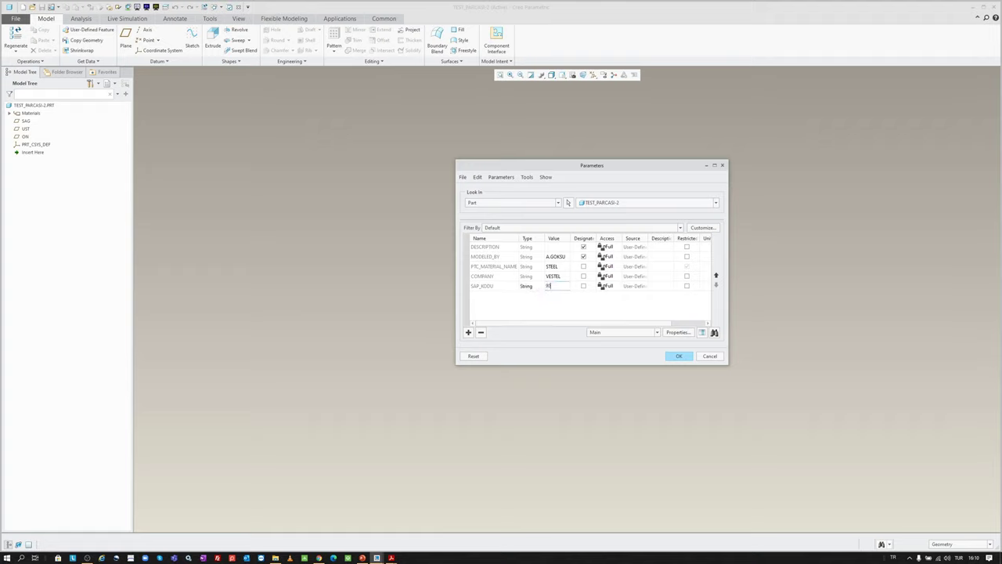
- Add a String parameter named TASARIMCI holding the designer's name and accept the part's parameters
{"action": "left_click", "coordinate": [468, 332]}
{"action": "type", "text": "TASARIM"}
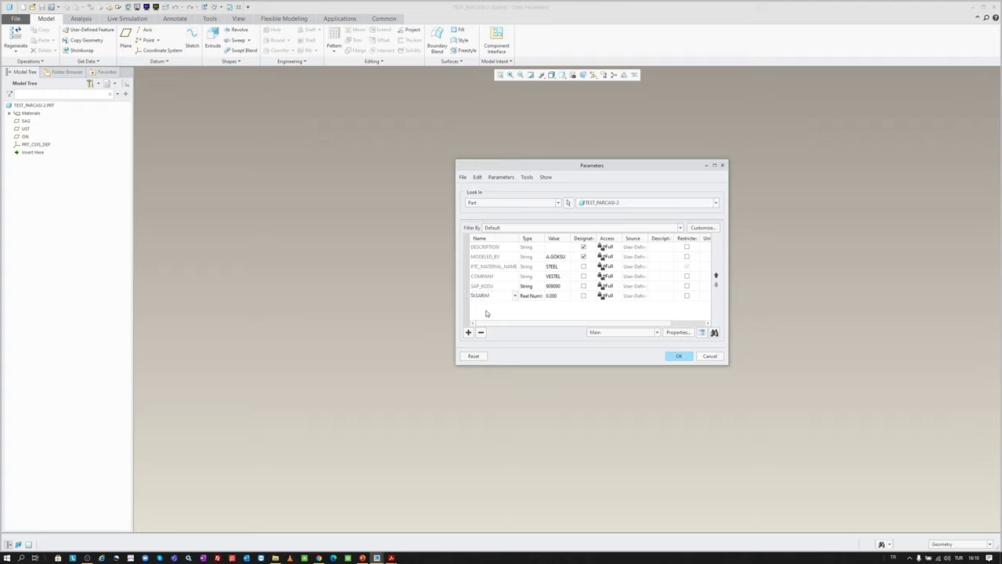
{"action": "type", "text": "CI"}
{"action": "left_click", "coordinate": [539, 296]}
{"action": "left_click", "coordinate": [539, 296]}
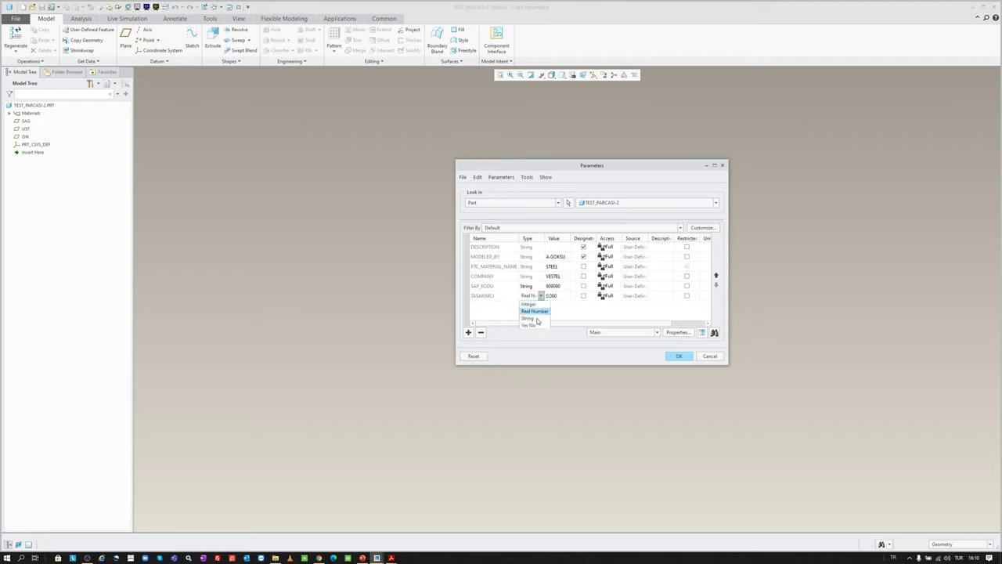
{"action": "left_click", "coordinate": [538, 319]}
{"action": "left_click", "coordinate": [557, 295]}
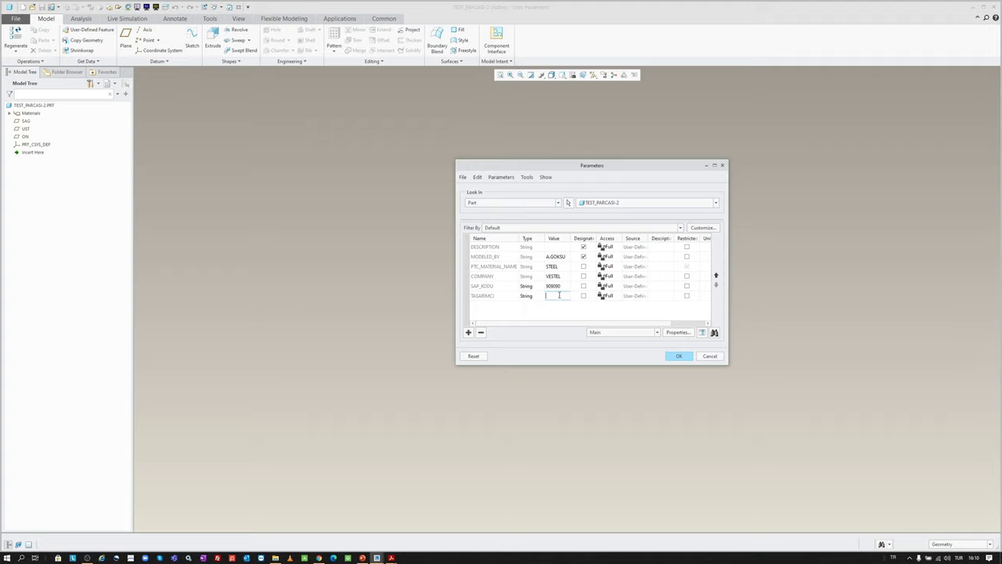
{"action": "type", "text": "A.GOKSU"}
{"action": "key", "text": "Return"}
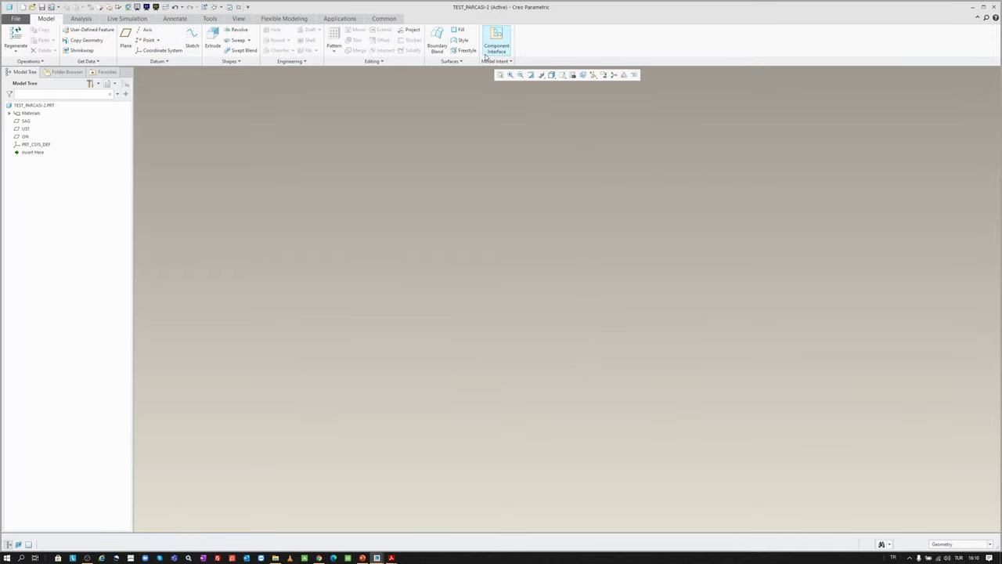
- Create a drawing named TEST_RESMI-2 of test_parcasi-2.prt, empty with the a3_old.frm format from the session
{"action": "left_click", "coordinate": [39, 105]}
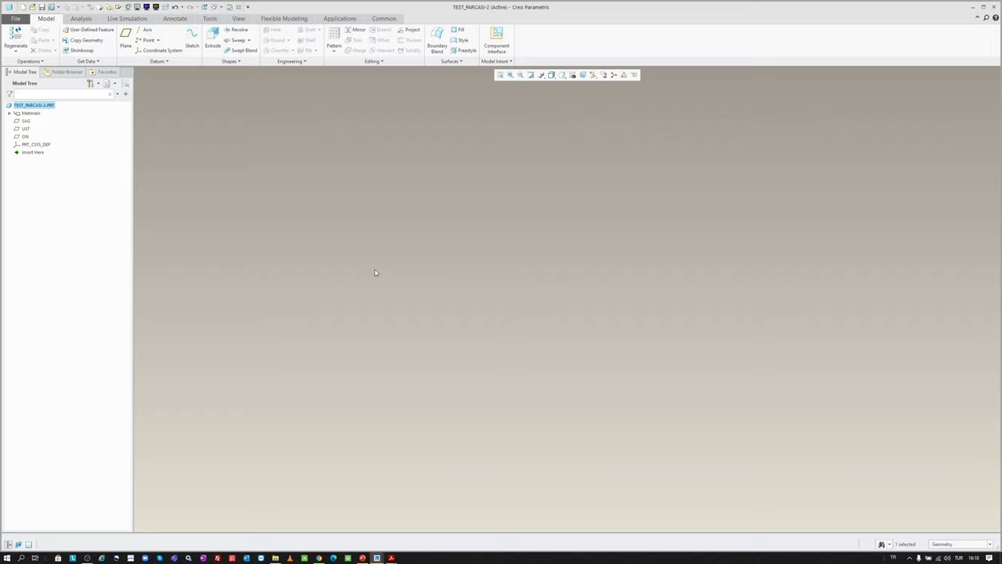
{"action": "key", "text": "ctrl+n"}
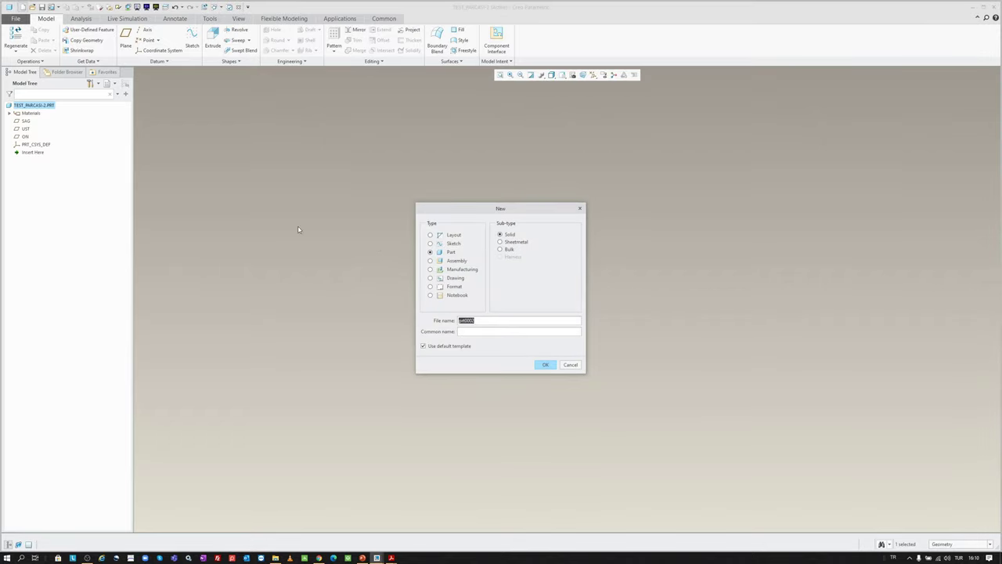
{"action": "left_click", "coordinate": [452, 280]}
{"action": "type", "text": "TEST_RESMI-1"}
{"action": "key", "text": "Return"}
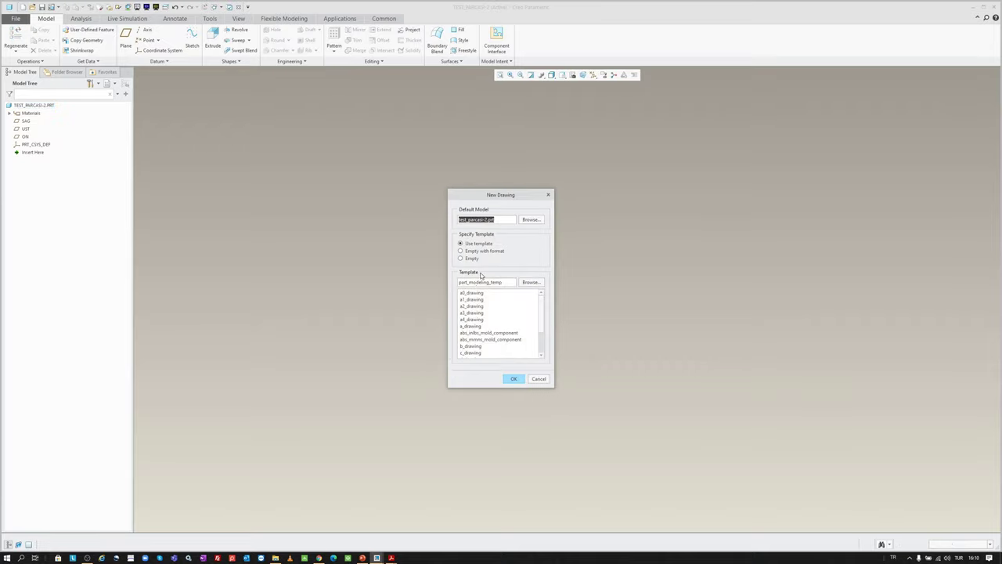
{"action": "left_click", "coordinate": [494, 251]}
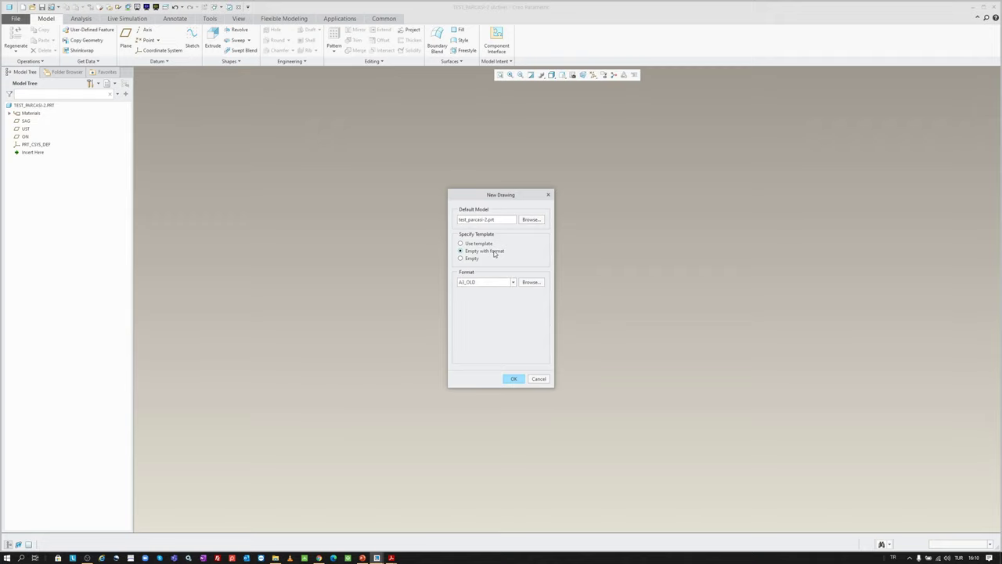
{"action": "left_click", "coordinate": [532, 282]}
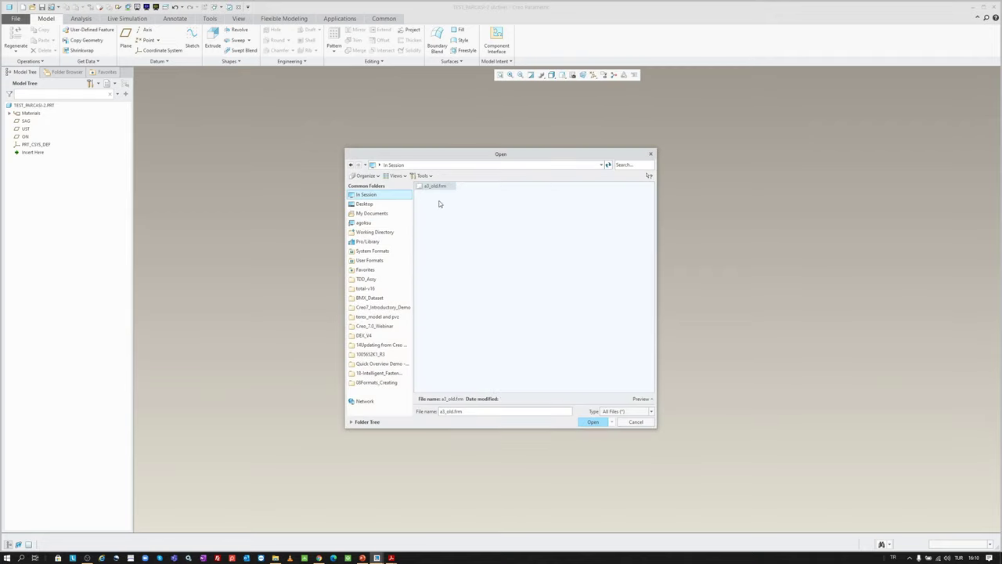
{"action": "double_click", "coordinate": [436, 185]}
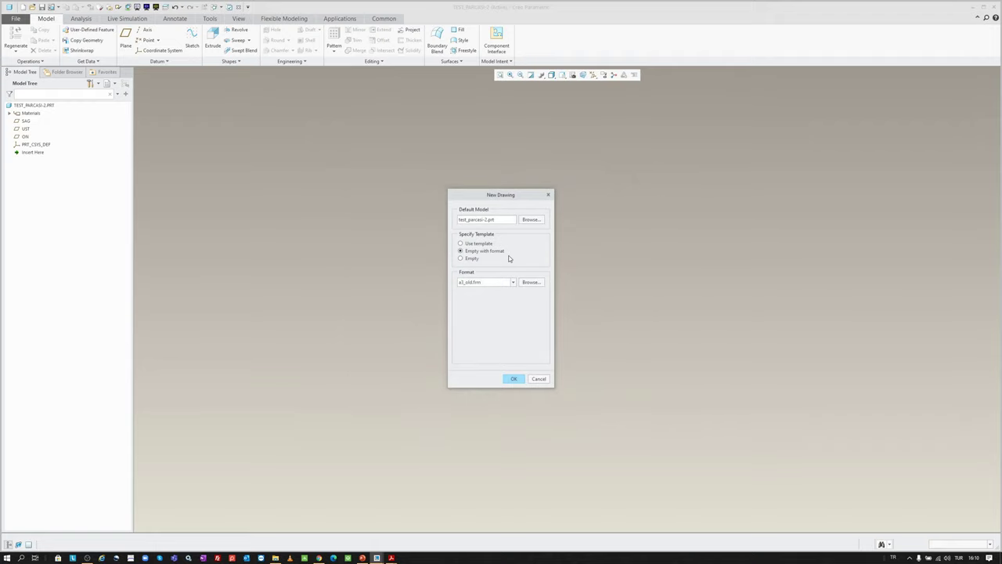
{"action": "key", "text": "Return"}
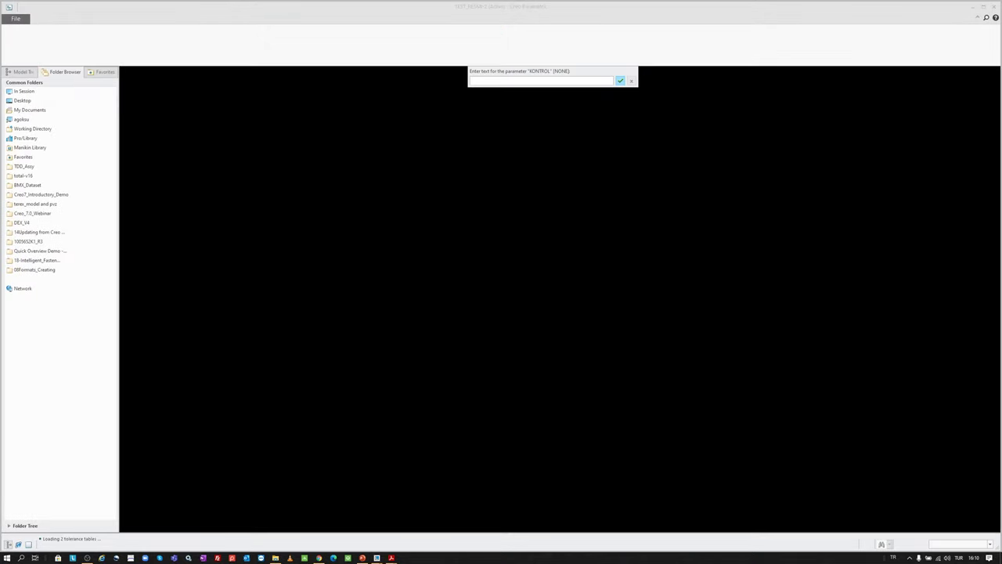
- Supply BBB as the text for the drawing's KONTROL parameter
{"action": "type", "text": "A.G"}
{"action": "key", "text": "BackSpace"}
{"action": "key", "text": "BackSpace"}
{"action": "key", "text": "BackSpace"}
{"action": "type", "text": "BBB"}
{"action": "key", "text": "Return"}
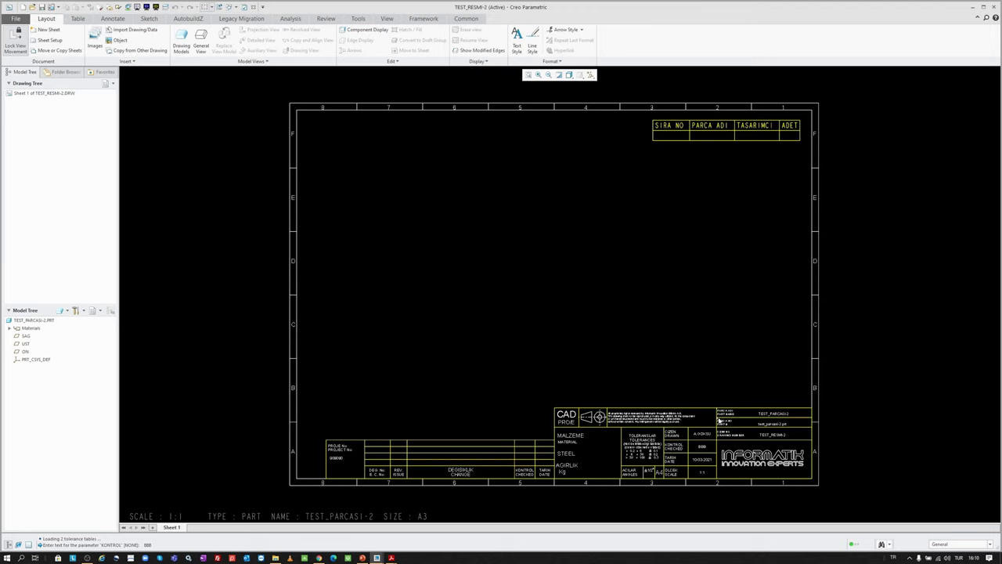
- Examine the title block's drafter, checker, part and drawing name cells and the project number cell on the new sheet
{"action": "scroll", "coordinate": [720, 423], "scroll_direction": "down", "scroll_amount": 5}
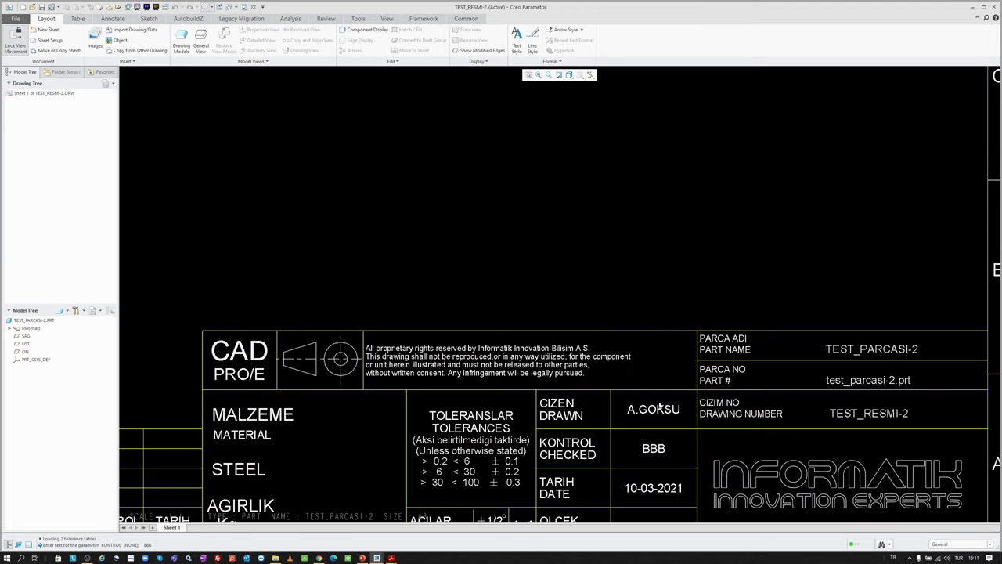
{"action": "scroll", "coordinate": [660, 407], "scroll_direction": "up", "scroll_amount": 4}
{"action": "scroll", "coordinate": [244, 417], "scroll_direction": "down", "scroll_amount": 5}
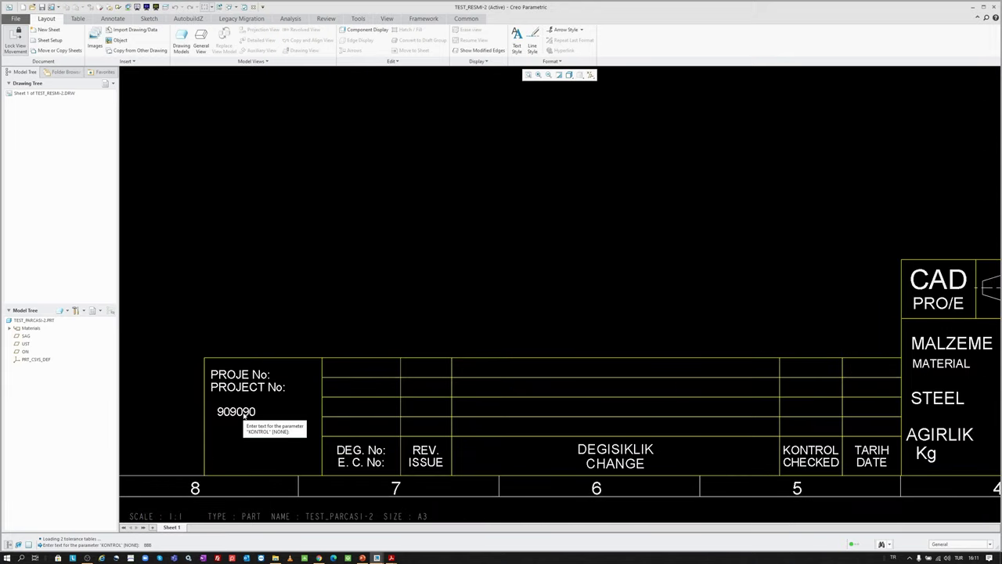
{"action": "left_click", "coordinate": [528, 75]}
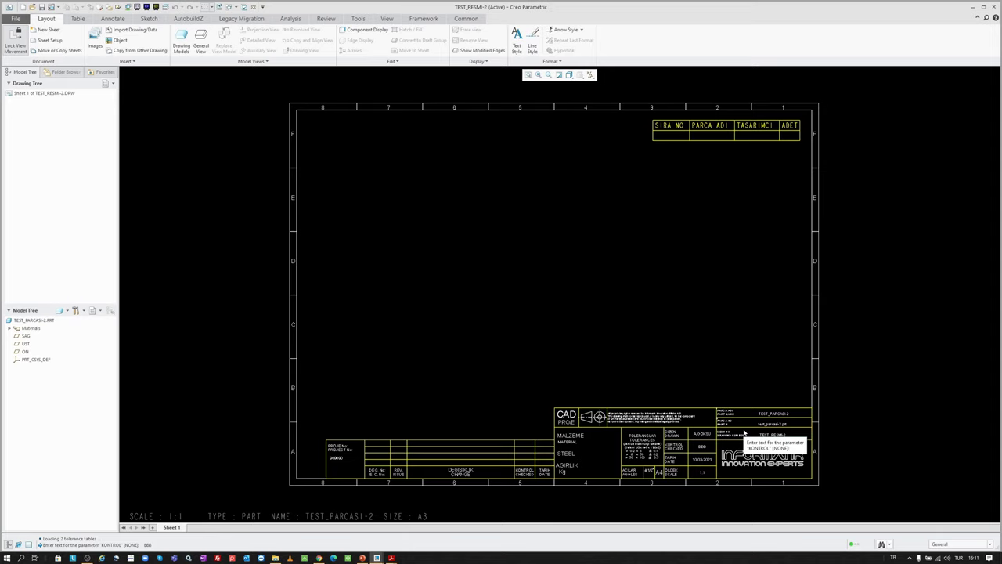
{"action": "scroll", "coordinate": [726, 458], "scroll_direction": "up", "scroll_amount": 2}
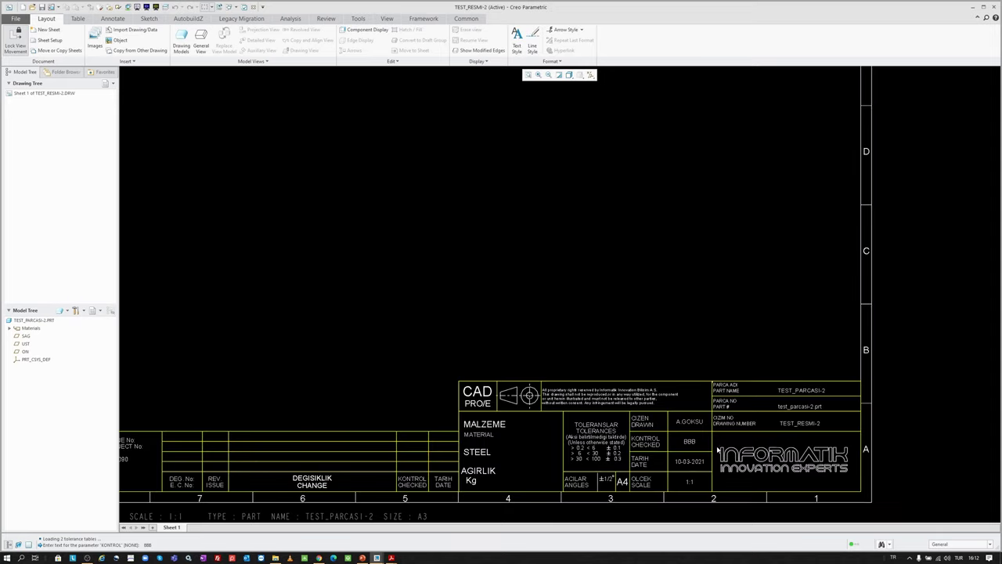
{"action": "scroll", "coordinate": [702, 455], "scroll_direction": "up", "scroll_amount": 1}
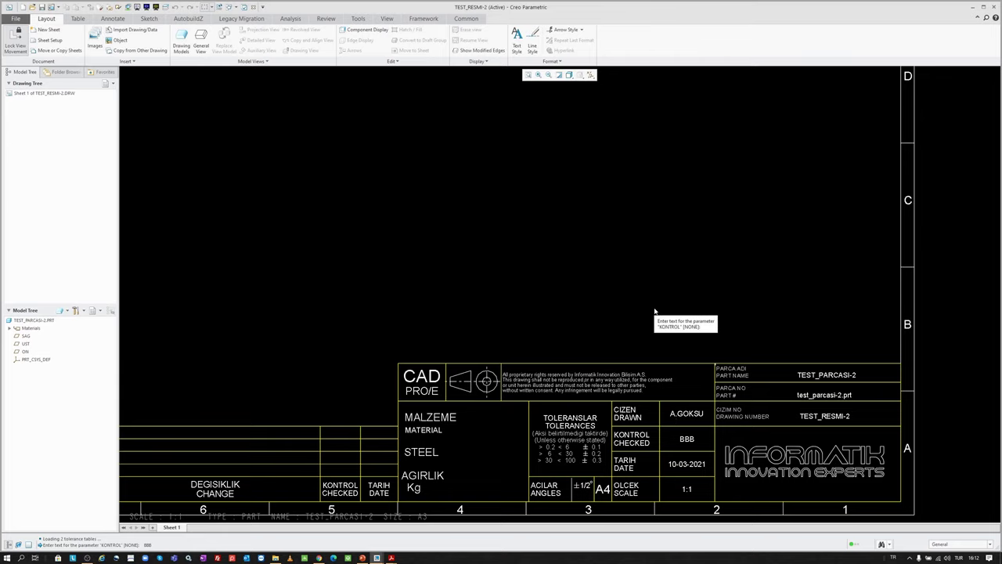
- Open TEST_PARCASI-2 from the drawing, examine its parameter names without changing them, and return to the TEST_RESMI-2 drawing
{"action": "scroll", "coordinate": [671, 393], "scroll_direction": "down", "scroll_amount": 2}
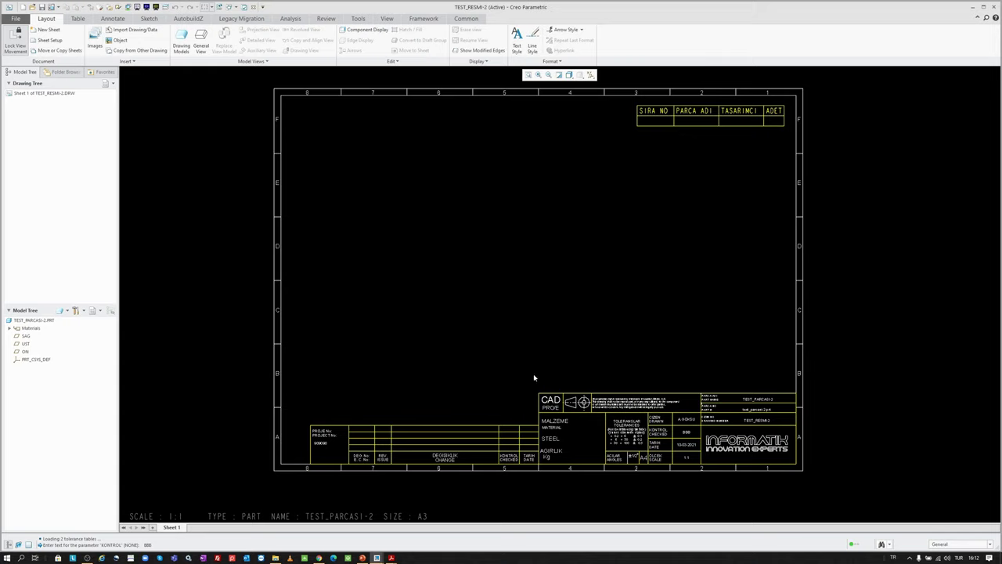
{"action": "left_click", "coordinate": [48, 322]}
{"action": "right_click", "coordinate": [48, 322]}
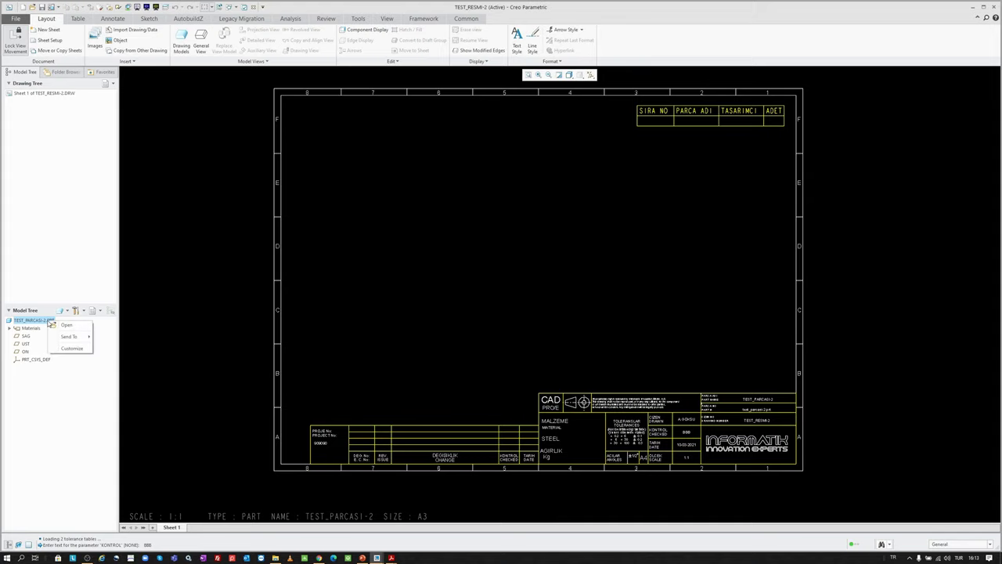
{"action": "left_click", "coordinate": [60, 325]}
{"action": "left_click", "coordinate": [497, 61]}
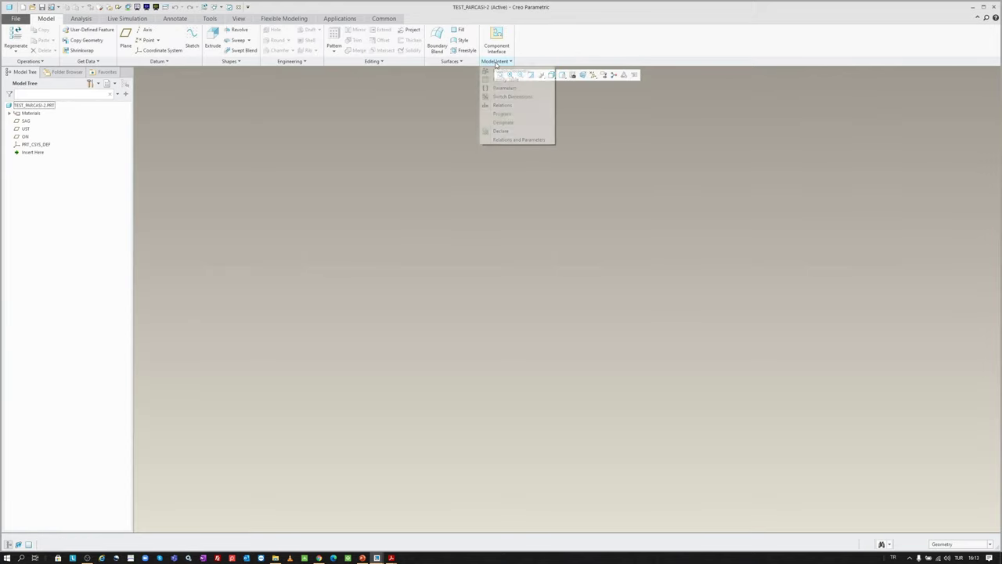
{"action": "left_click", "coordinate": [495, 84]}
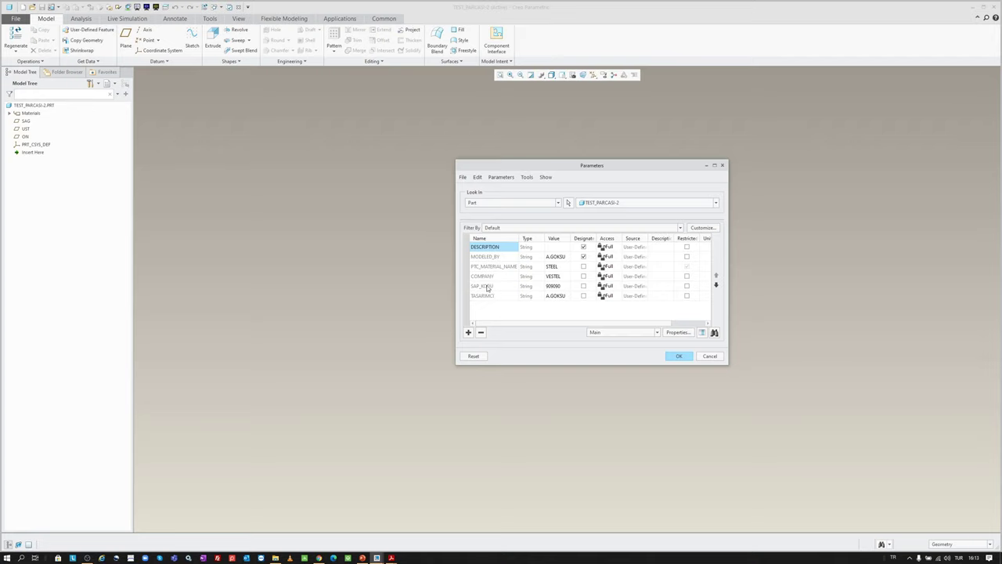
{"action": "left_click", "coordinate": [712, 356]}
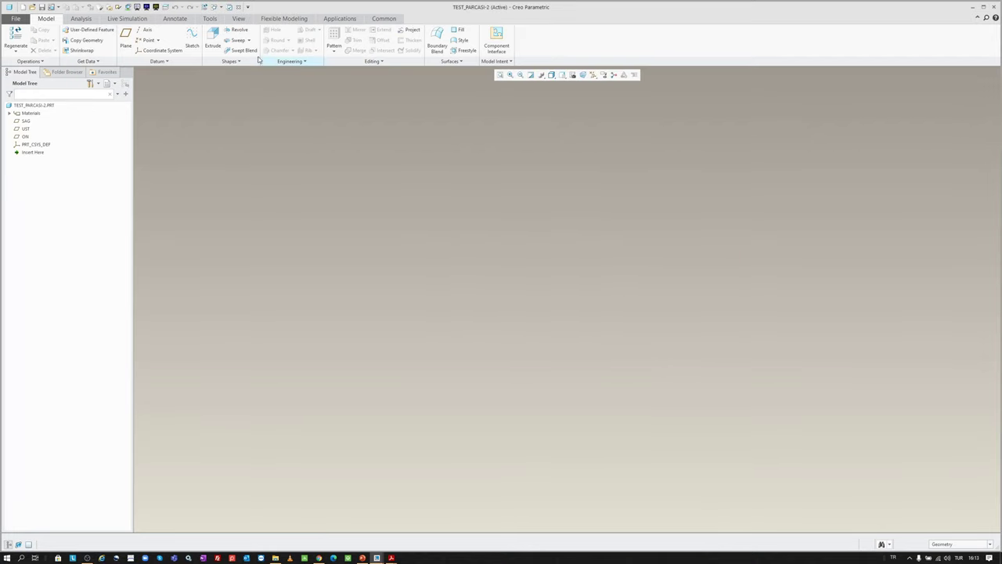
{"action": "left_click", "coordinate": [217, 6]}
{"action": "left_click", "coordinate": [247, 51]}
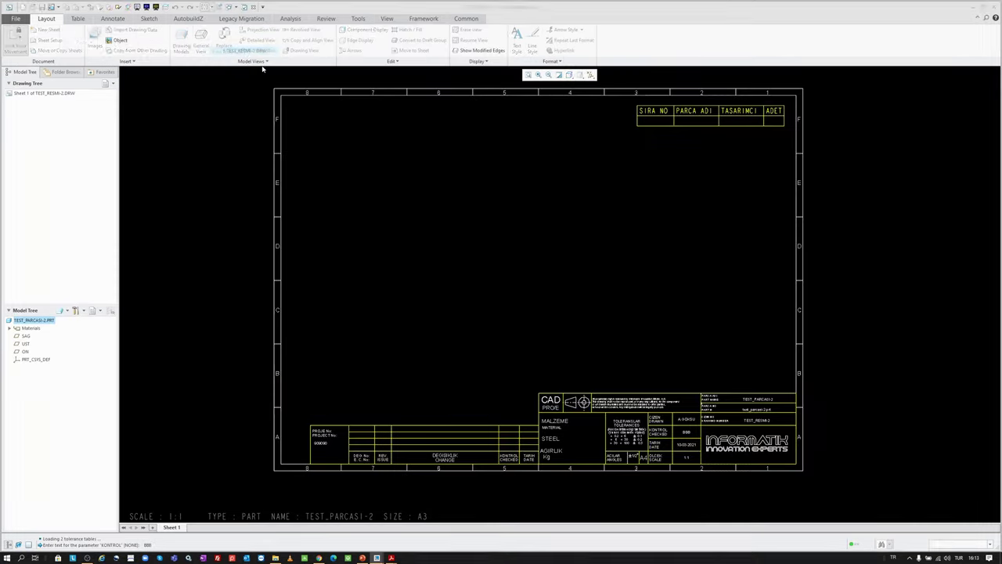
- Place a note above the title block and enter its first line as MALZEME: &PTC_MATERIAL_NAME
{"action": "left_click", "coordinate": [115, 19]}
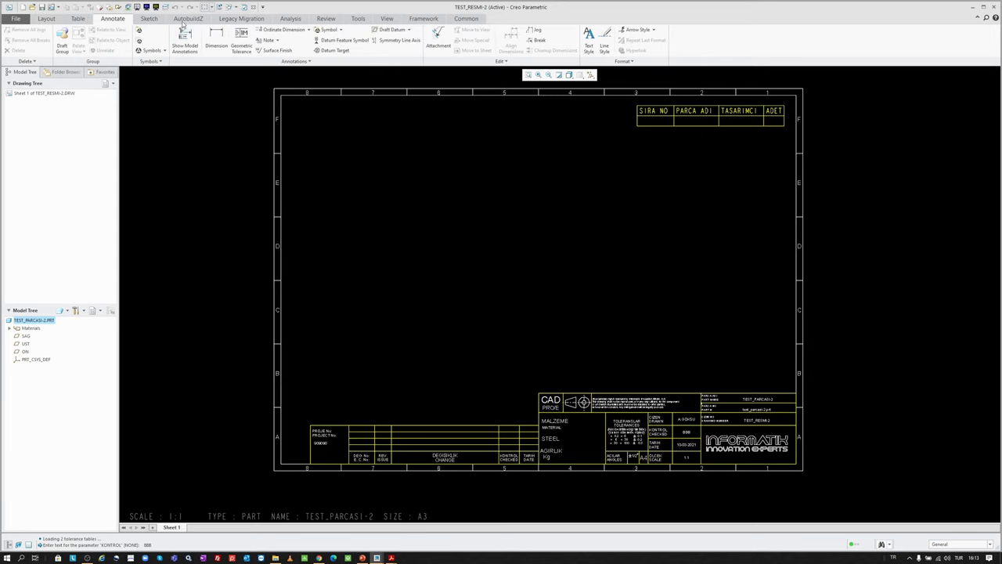
{"action": "left_click", "coordinate": [266, 40]}
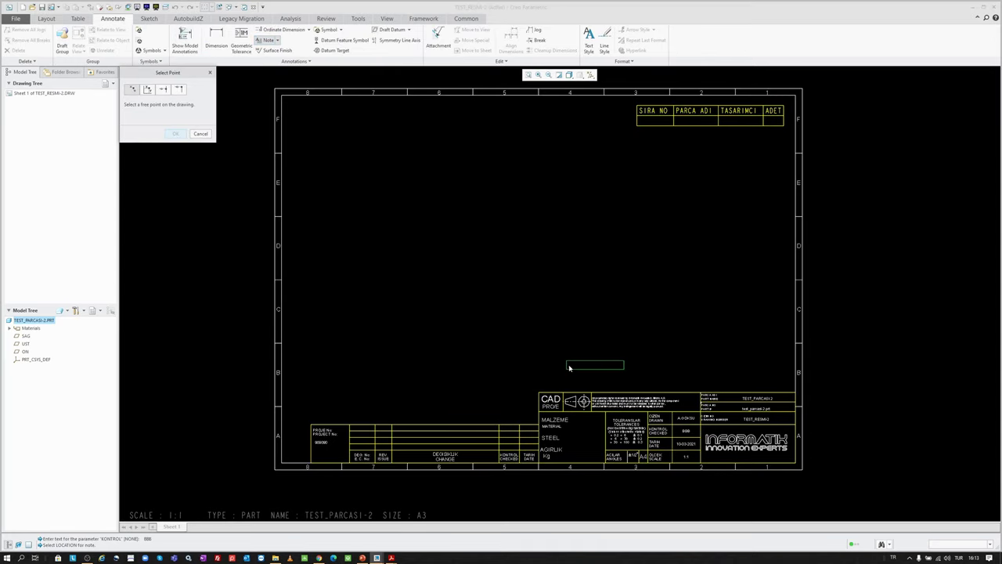
{"action": "scroll", "coordinate": [571, 369], "scroll_direction": "up", "scroll_amount": 5}
{"action": "left_click", "coordinate": [537, 335]}
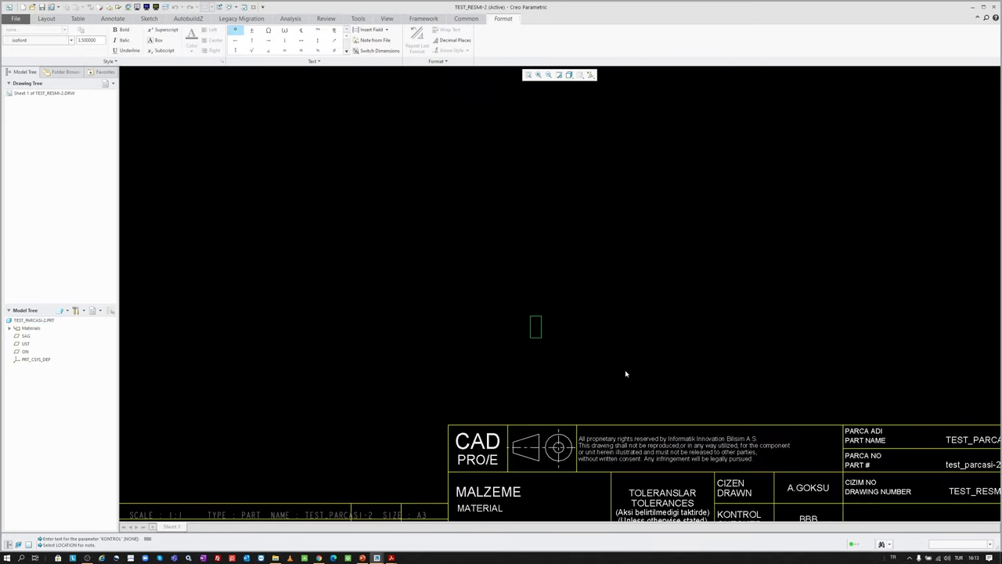
{"action": "type", "text": "MALZEME: "}
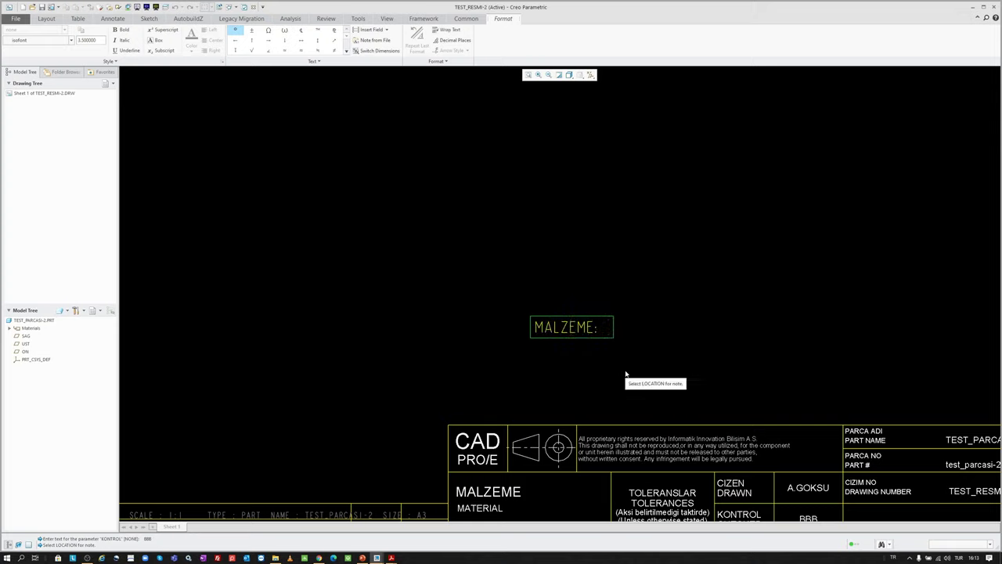
{"action": "type", "text": "&"}
{"action": "type", "text": "PTC_MATERIAL_NAME"}
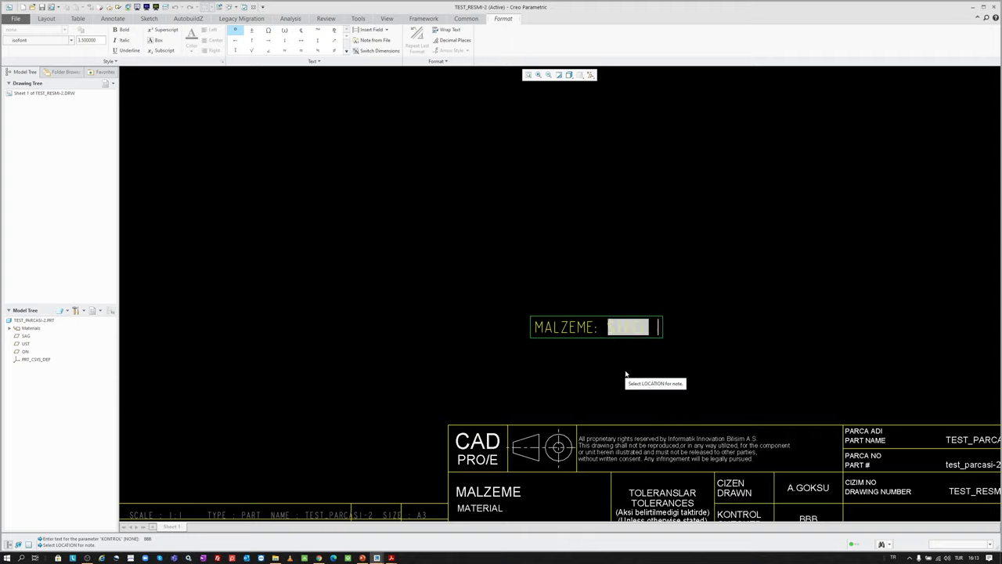
- Add a second line to the note reading TASARIMCI: &TASARIMCI, without an empty third line
{"action": "key", "text": "Return"}
{"action": "type", "text": "TASARIMCI"}
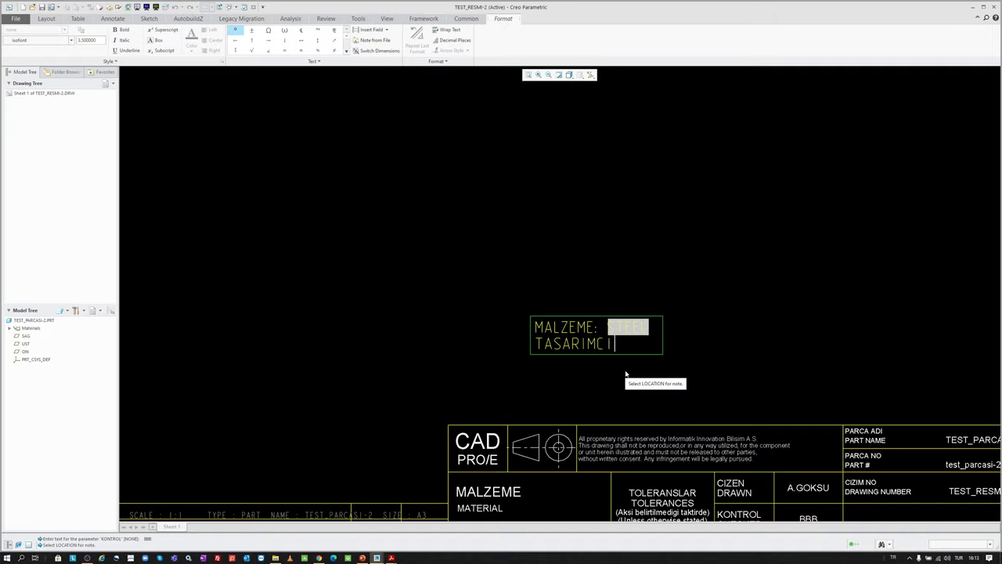
{"action": "type", "text": ": &TASARIMCI"}
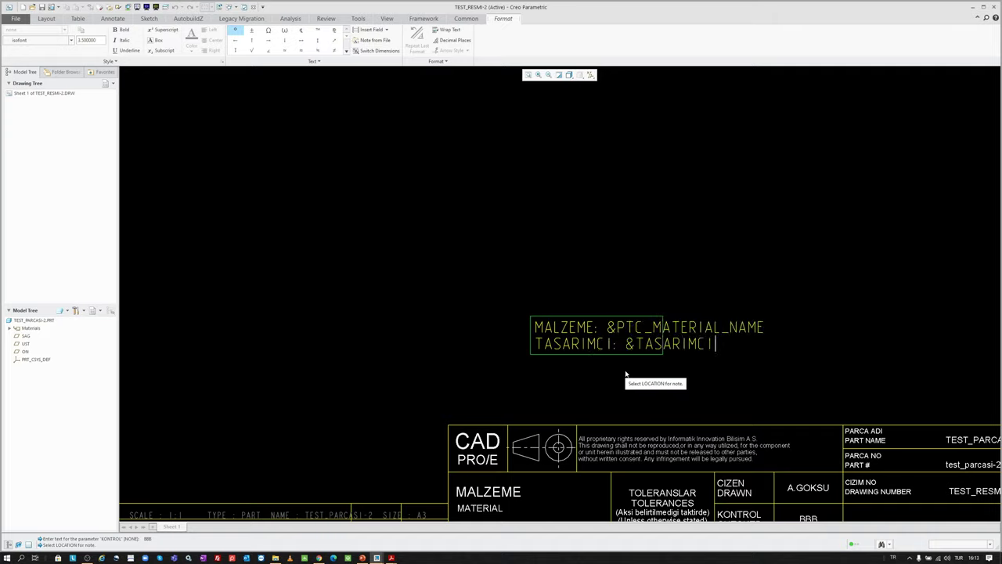
{"action": "key", "text": "Return"}
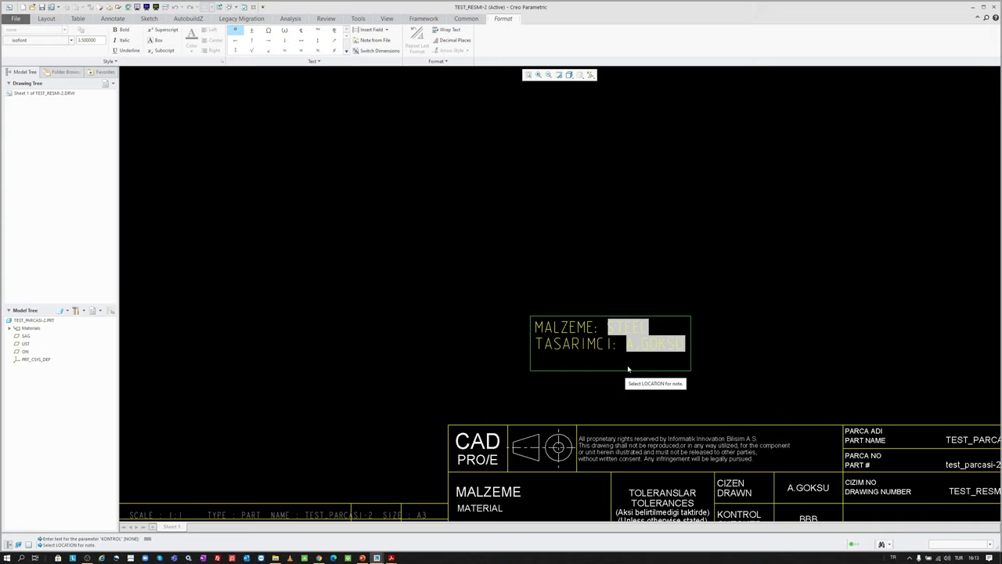
{"action": "key", "text": "BackSpace"}
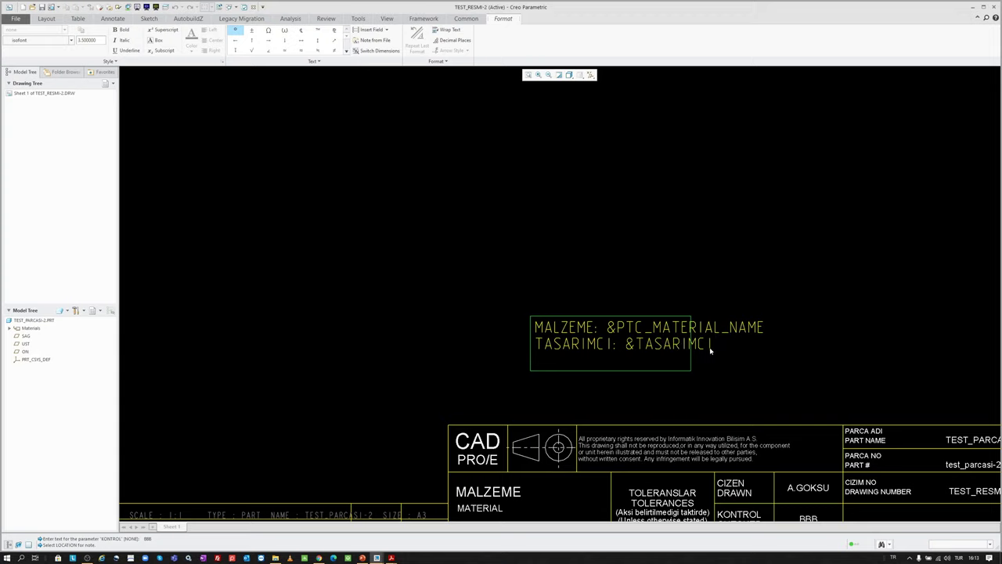
{"action": "type", "text": "I_YAPAN"}
{"action": "key", "text": "BackSpace"}
{"action": "key", "text": "BackSpace"}
{"action": "key", "text": "BackSpace"}
{"action": "key", "text": "BackSpace"}
{"action": "key", "text": "BackSpace"}
{"action": "key", "text": "BackSpace"}
{"action": "key", "text": "BackSpace"}
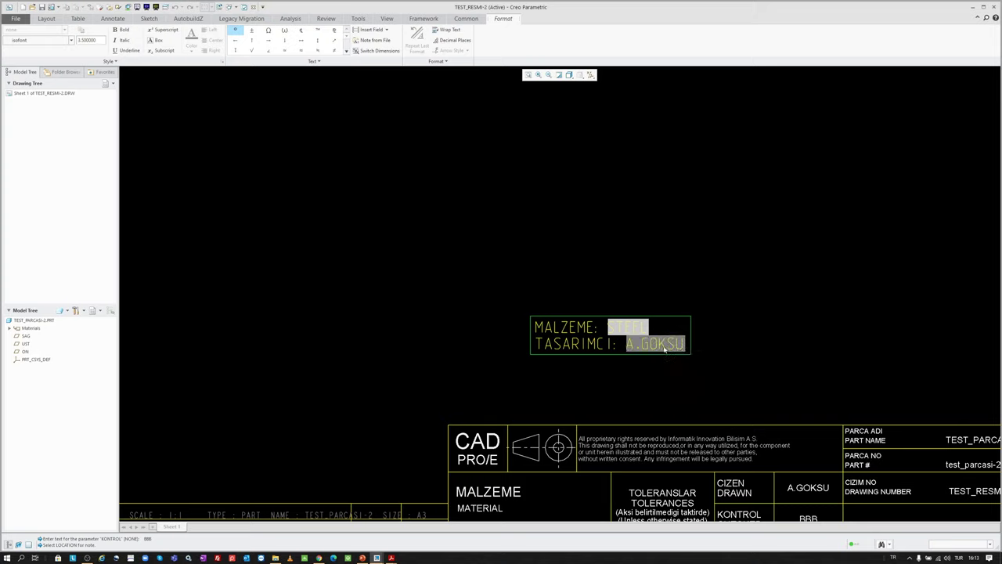
- Finish the material and designer note and deselect it
{"action": "left_click", "coordinate": [629, 345]}
{"action": "left_click", "coordinate": [629, 298]}
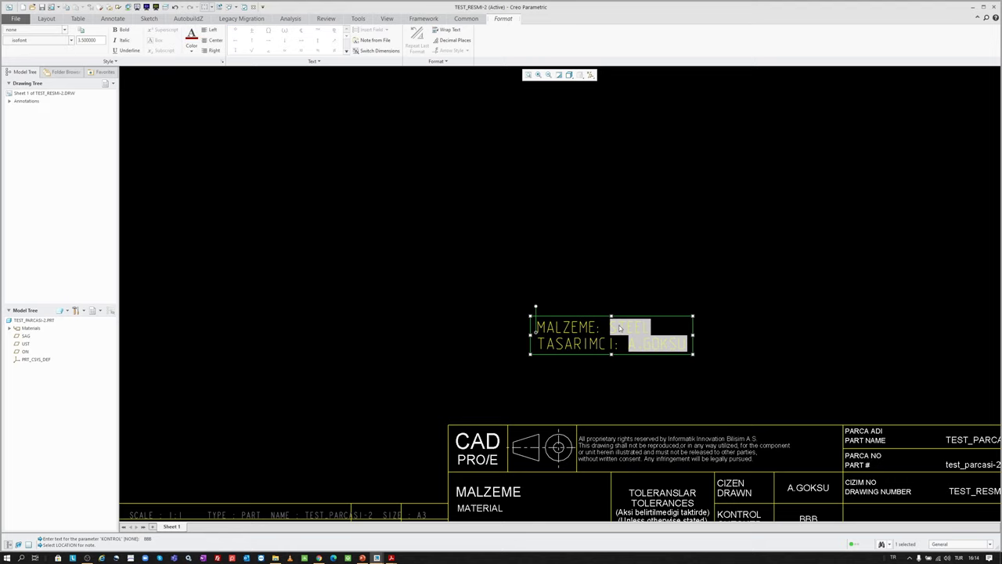
{"action": "left_click", "coordinate": [610, 276]}
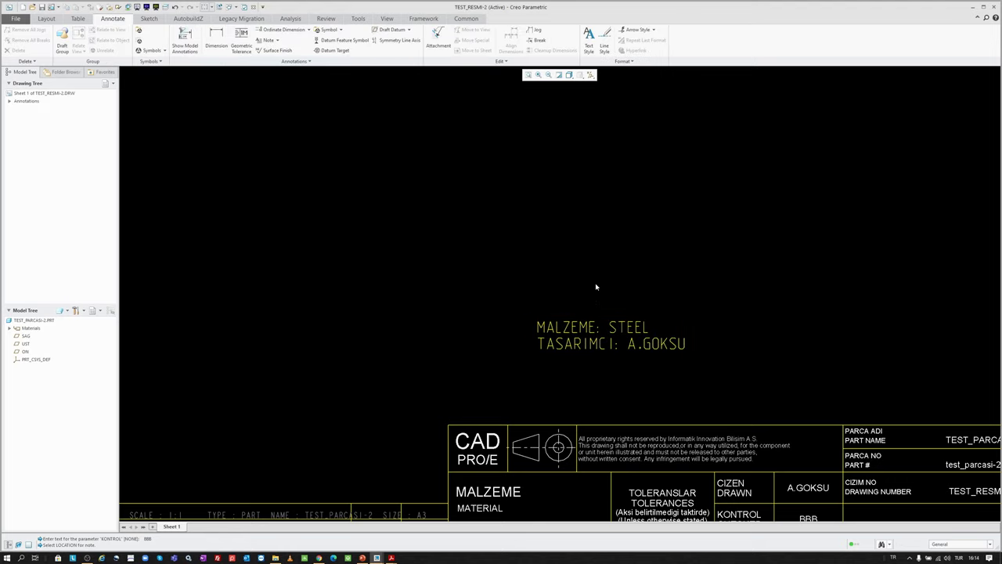
- Place a second note in the empty area above the title block and insert the Drawing Name field as its first line
{"action": "scroll", "coordinate": [591, 313], "scroll_direction": "up", "scroll_amount": 3}
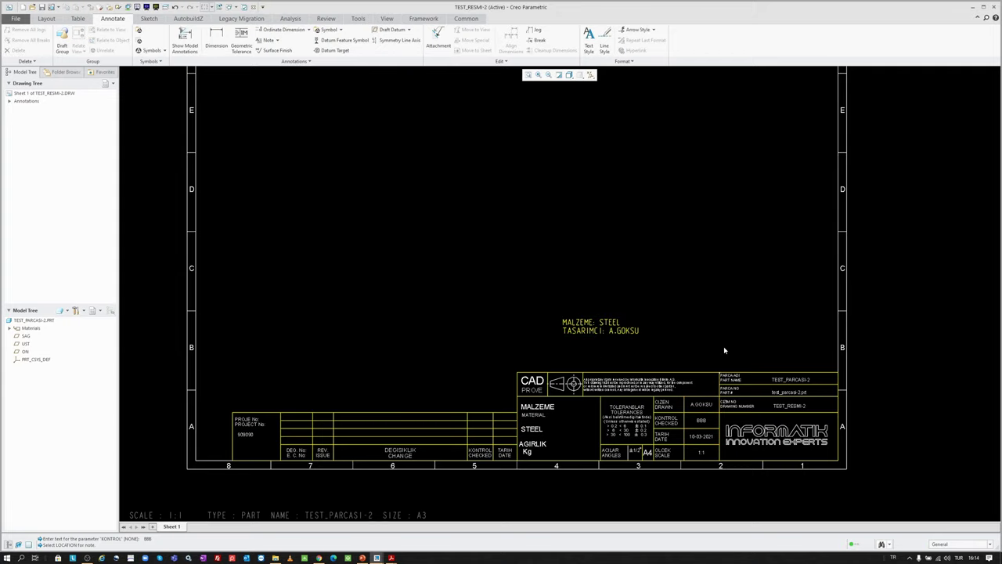
{"action": "scroll", "coordinate": [723, 346], "scroll_direction": "down", "scroll_amount": 1}
{"action": "scroll", "coordinate": [798, 408], "scroll_direction": "down", "scroll_amount": 1}
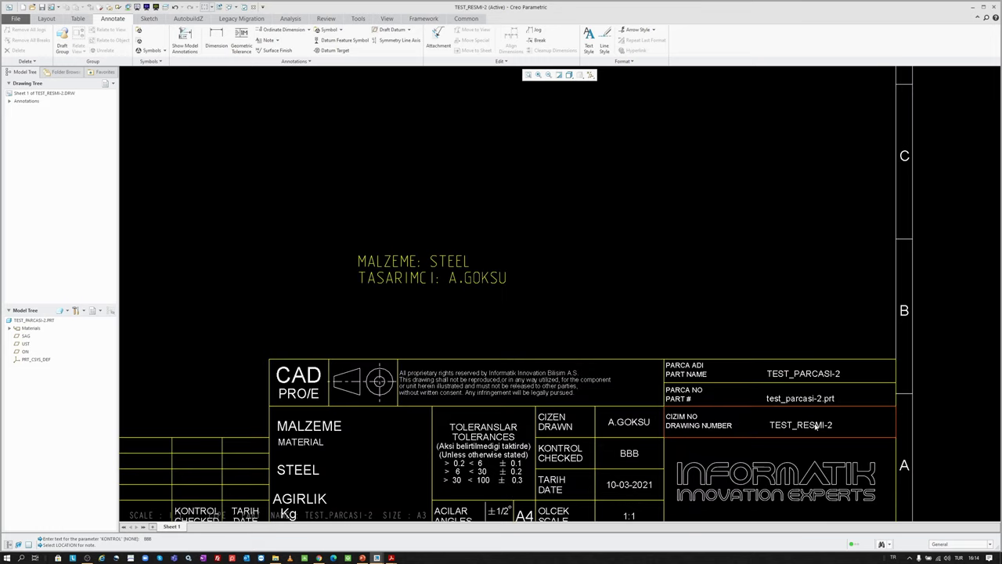
{"action": "scroll", "coordinate": [807, 383], "scroll_direction": "down", "scroll_amount": 1}
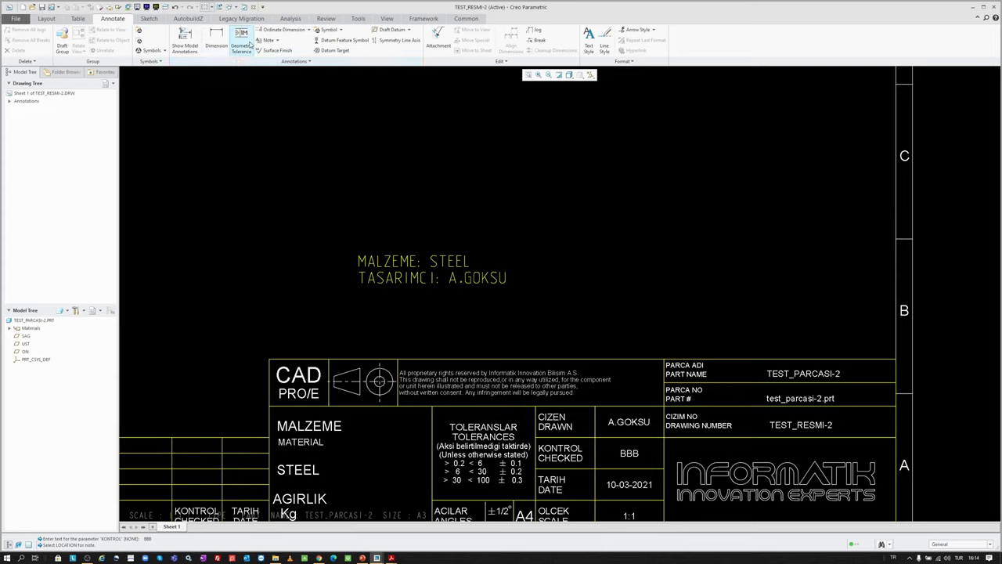
{"action": "left_click", "coordinate": [266, 40]}
{"action": "left_click", "coordinate": [563, 170]}
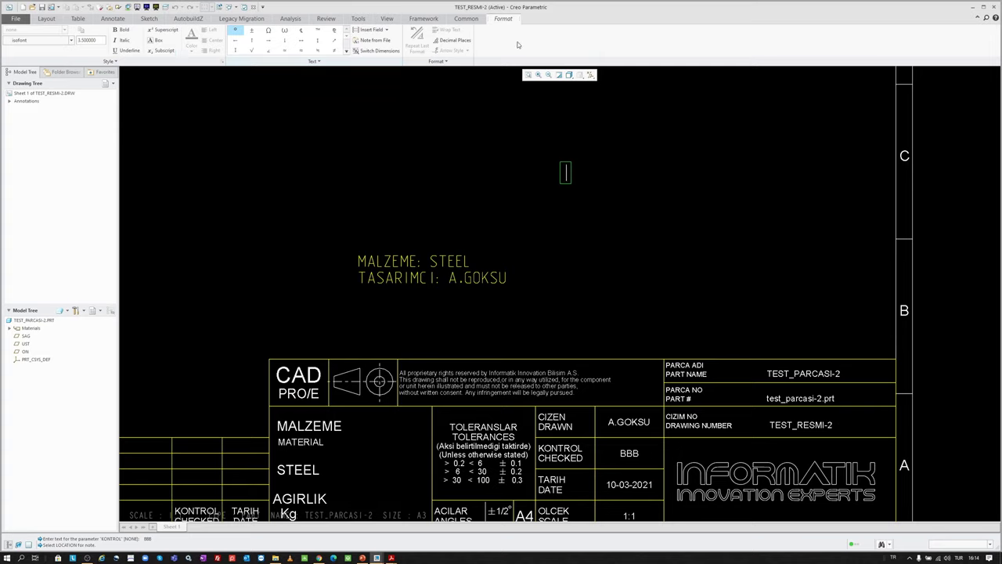
{"action": "left_click", "coordinate": [381, 31]}
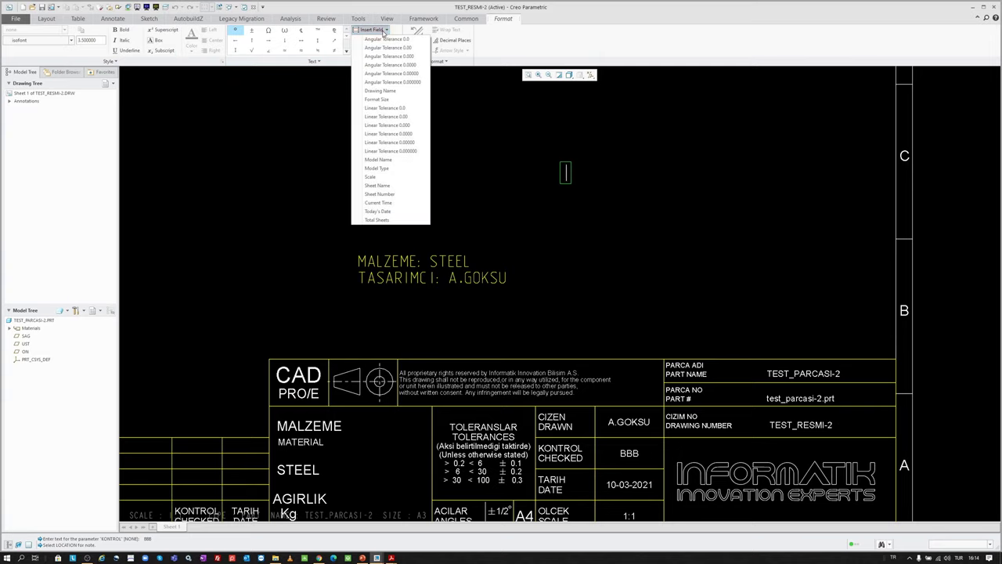
{"action": "left_click", "coordinate": [398, 91]}
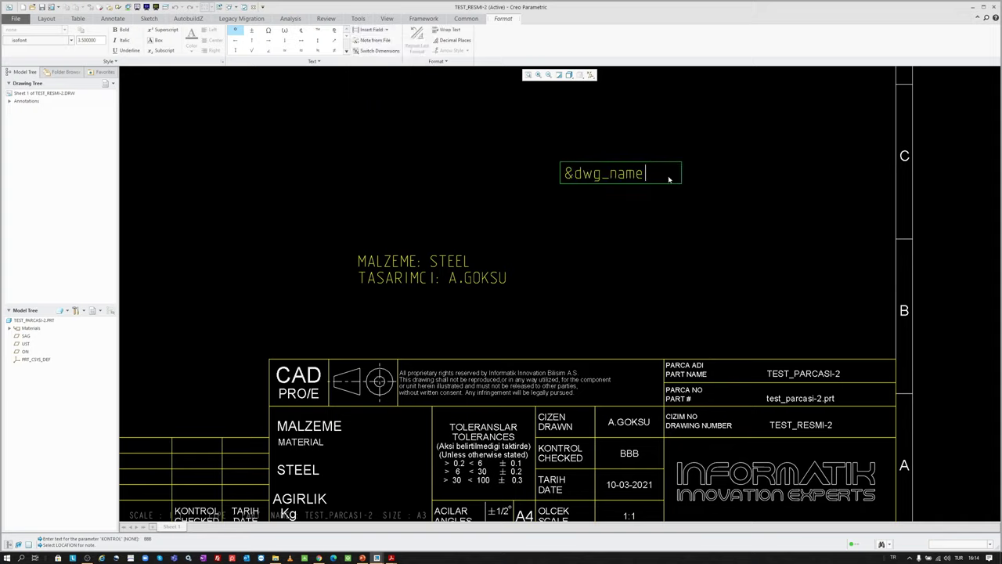
{"action": "key", "text": "Return"}
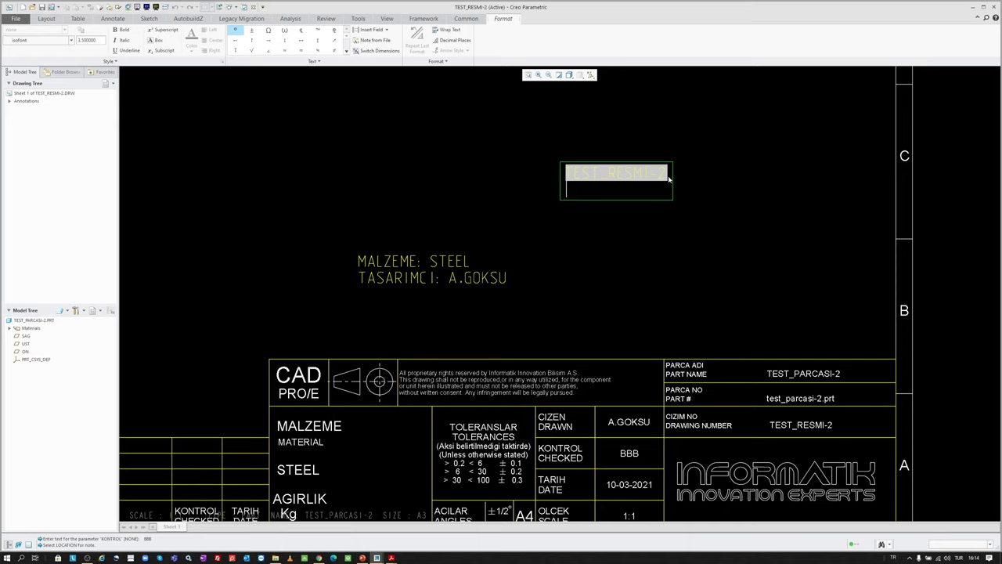
- Insert the Model Name field on the note's second line and finish the note
{"action": "left_click", "coordinate": [371, 29]}
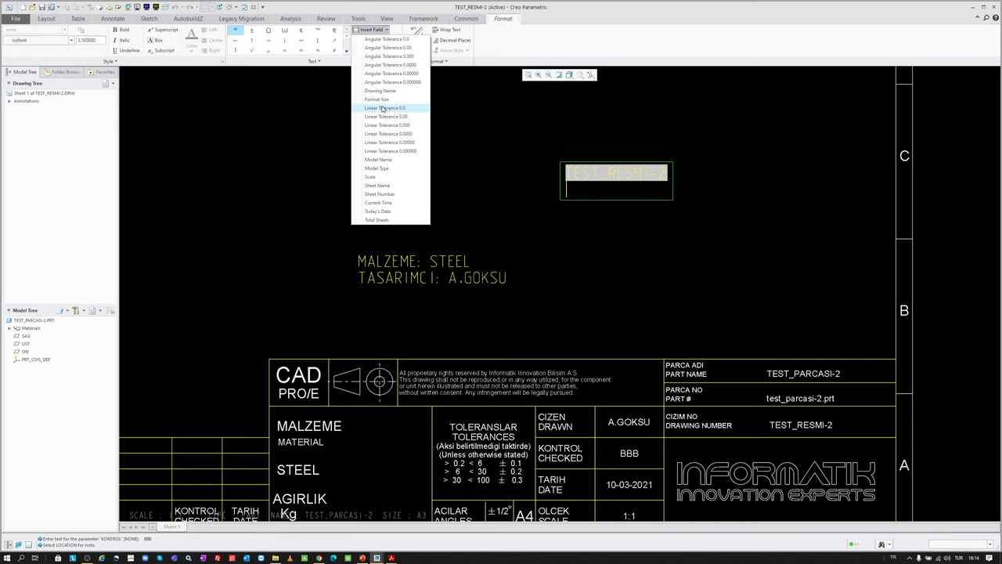
{"action": "left_click", "coordinate": [397, 163]}
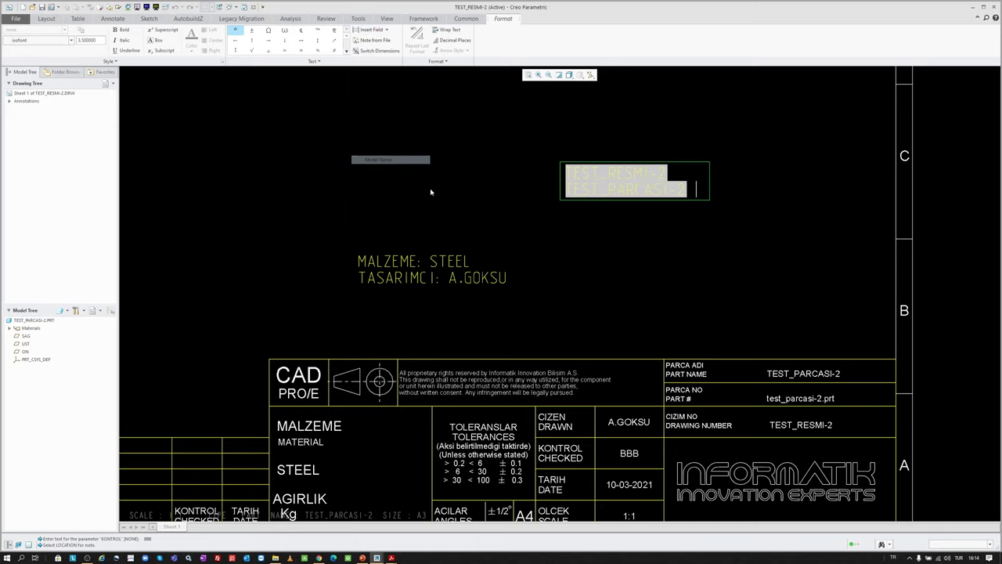
{"action": "key", "text": "Return"}
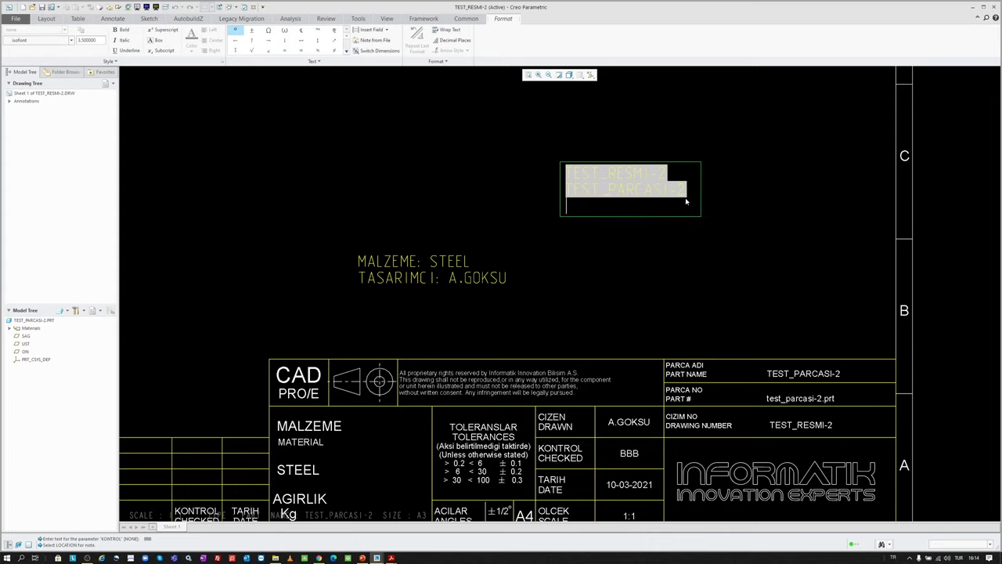
{"action": "left_click", "coordinate": [372, 29]}
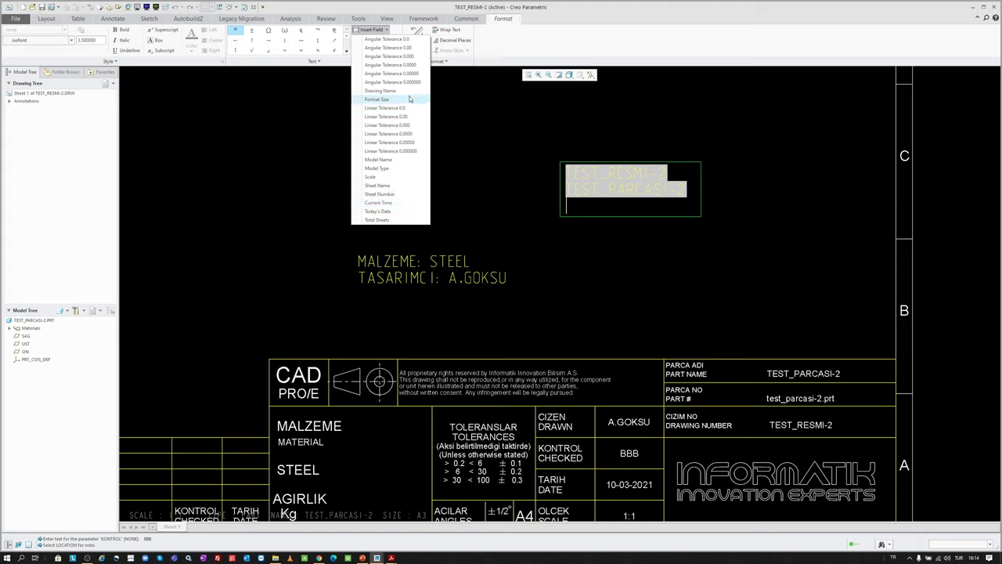
{"action": "left_click", "coordinate": [503, 133]}
{"action": "left_click", "coordinate": [549, 134]}
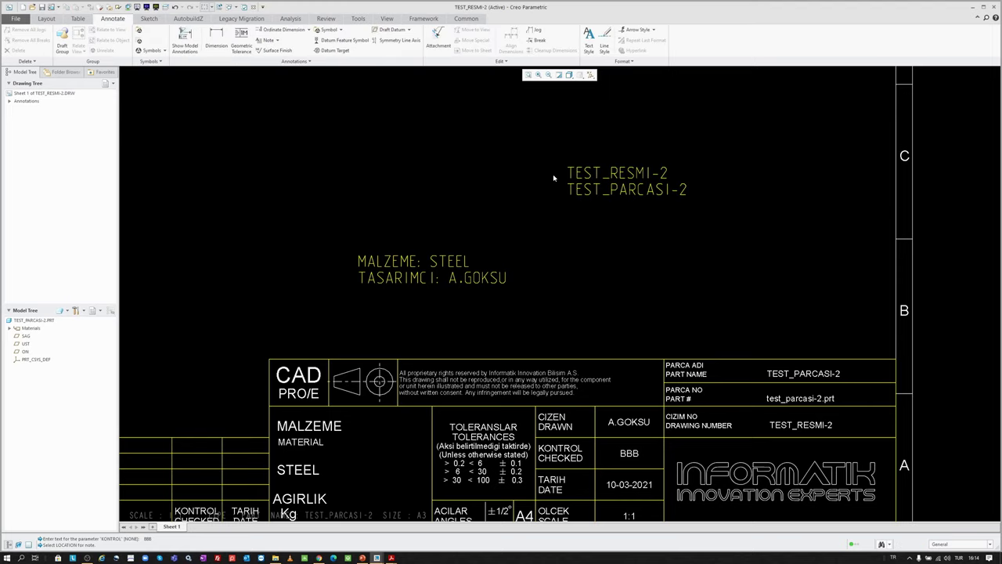
- Delete both free notes above the title block from the drawing
{"action": "scroll", "coordinate": [700, 275], "scroll_direction": "down", "scroll_amount": 1}
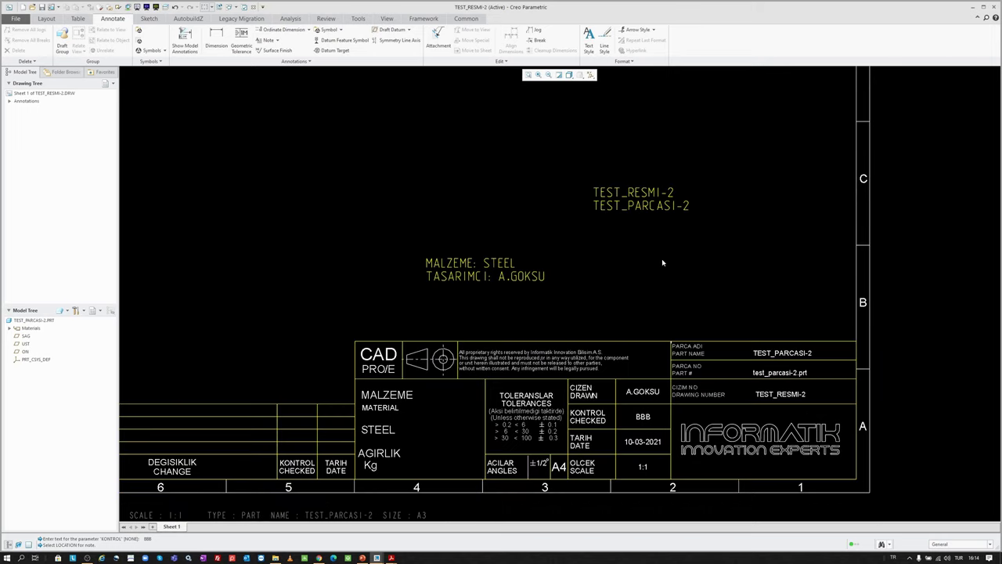
{"action": "left_click_drag", "start_coordinate": [321, 166], "coordinate": [771, 291]}
{"action": "key", "text": "Delete"}
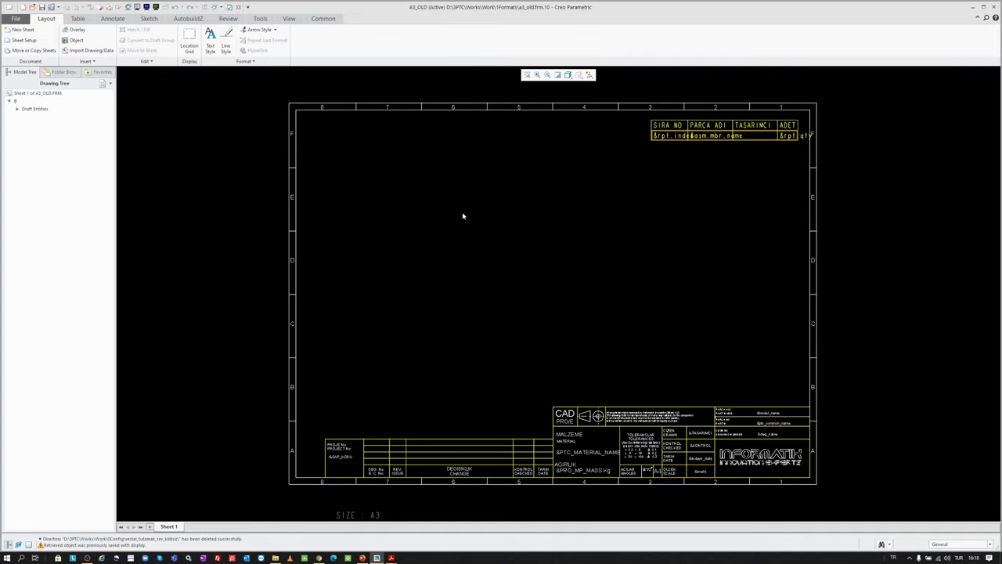
- Close the A3_OLD format and erase all objects that are not displayed from the session
{"action": "left_click", "coordinate": [237, 7]}
{"action": "left_click", "coordinate": [103, 39]}
{"action": "key", "text": "Return"}
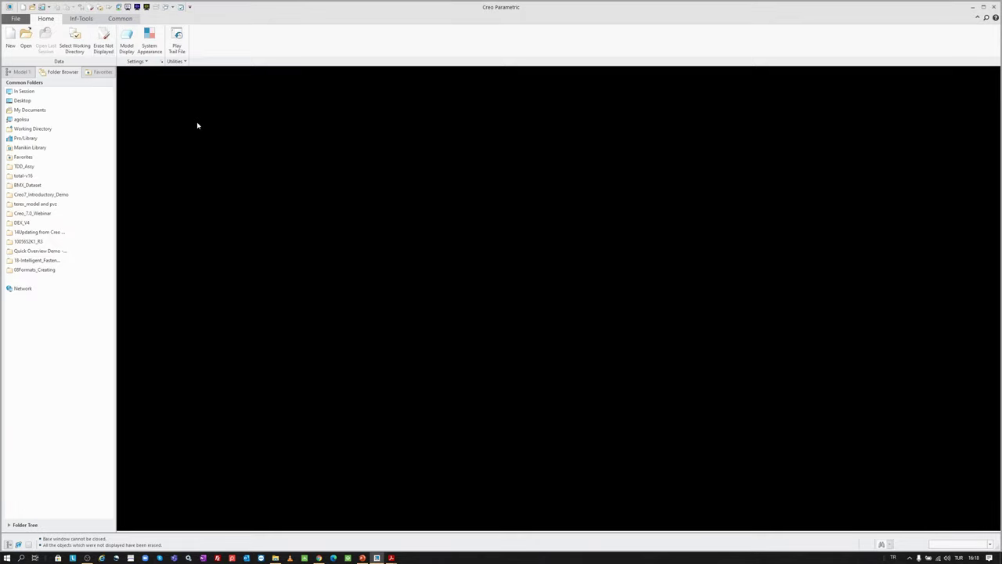
- Create a new empty format named A3_ANTET with landscape orientation and standard size A3
{"action": "left_click", "coordinate": [10, 39]}
{"action": "left_click", "coordinate": [452, 287]}
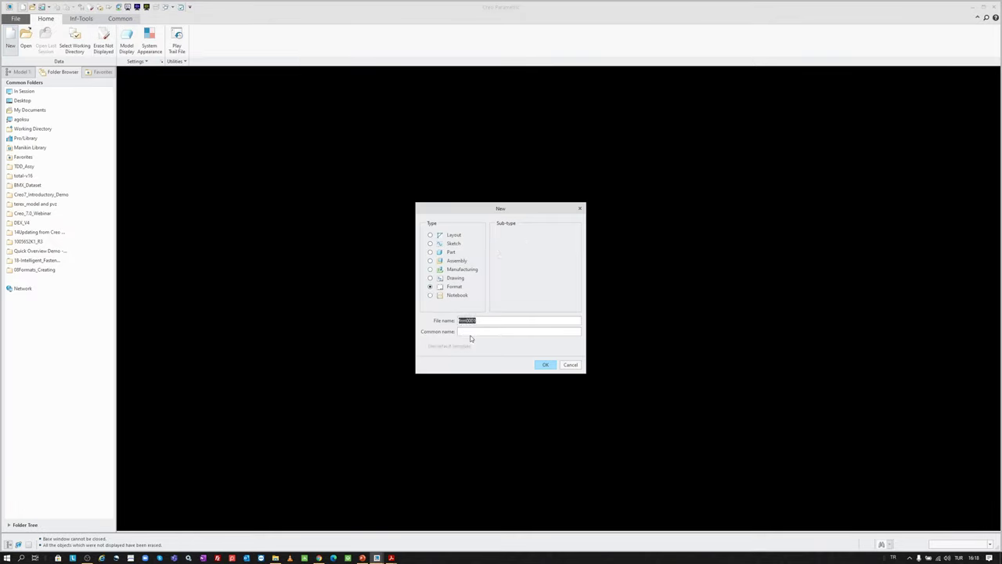
{"action": "type", "text": "A3_ANTET"}
{"action": "key", "text": "Return"}
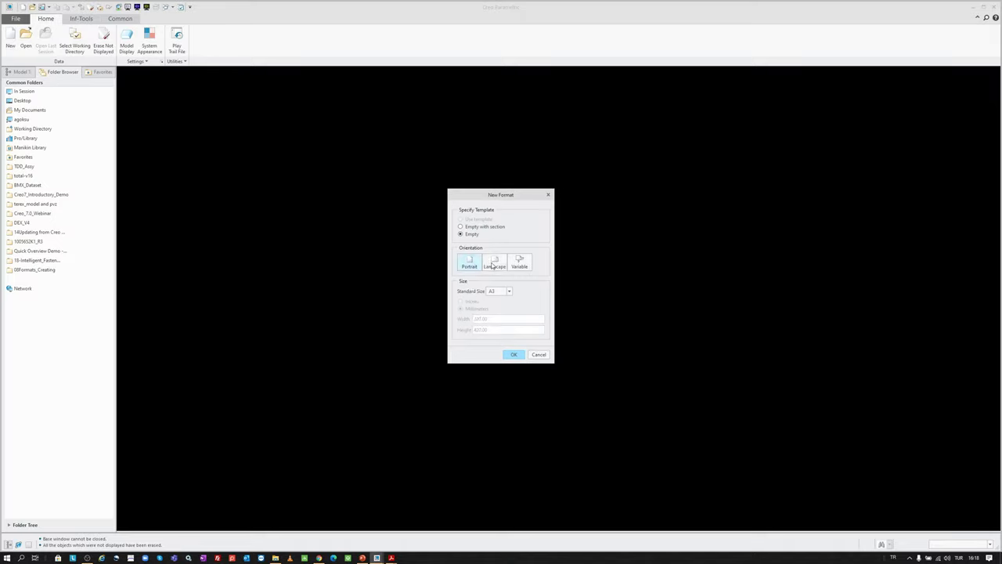
{"action": "left_click", "coordinate": [494, 264]}
{"action": "left_click", "coordinate": [498, 292]}
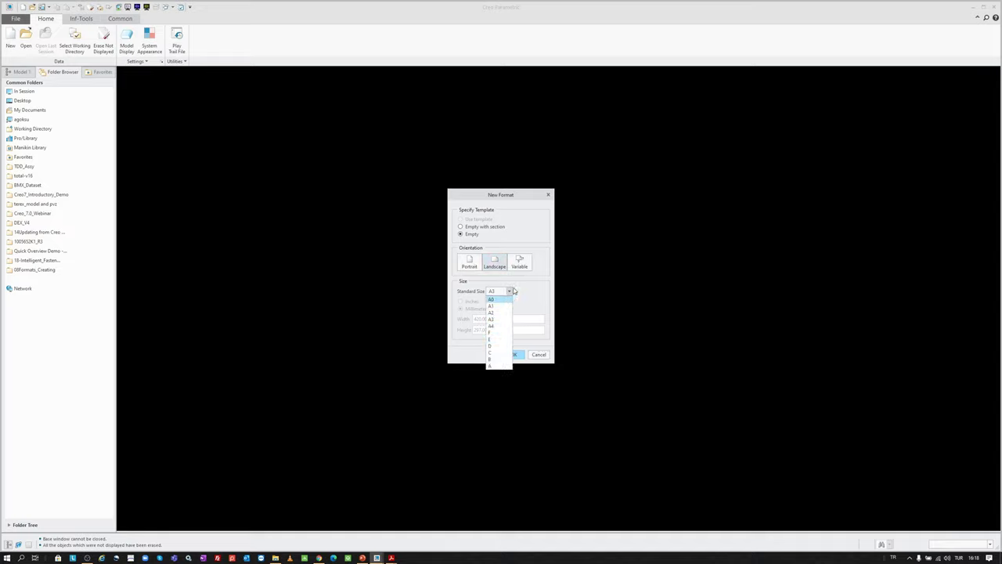
{"action": "left_click", "coordinate": [510, 291]}
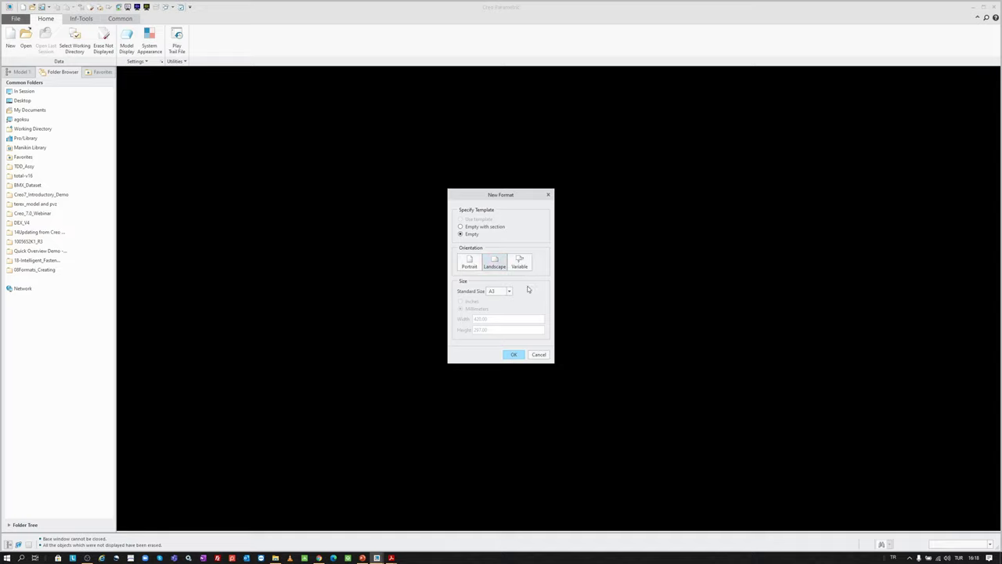
{"action": "left_click", "coordinate": [514, 356]}
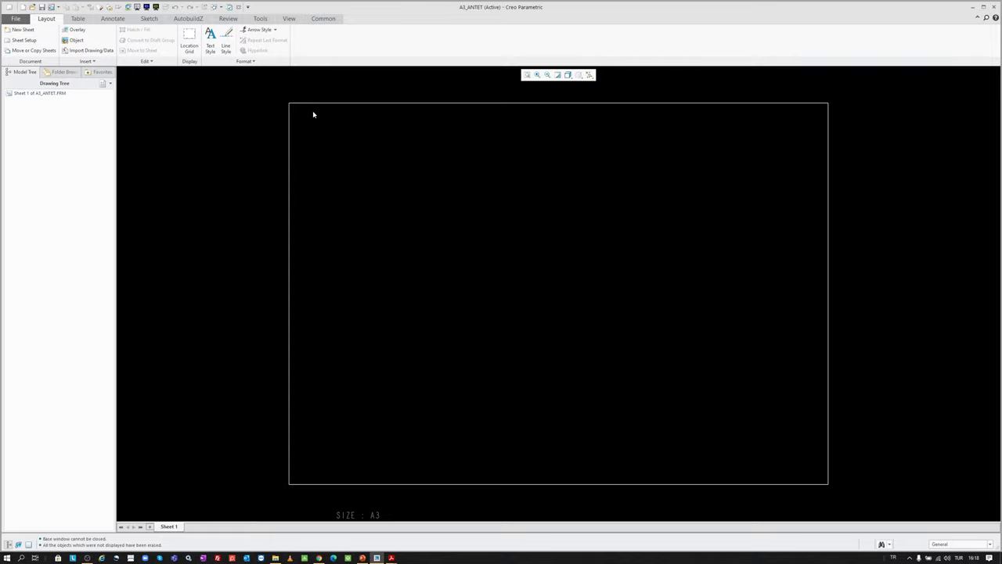
- Import the a3_AGO.dwg drawing from the Antet folder into the format with the default Model Space import options
{"action": "left_click", "coordinate": [92, 51]}
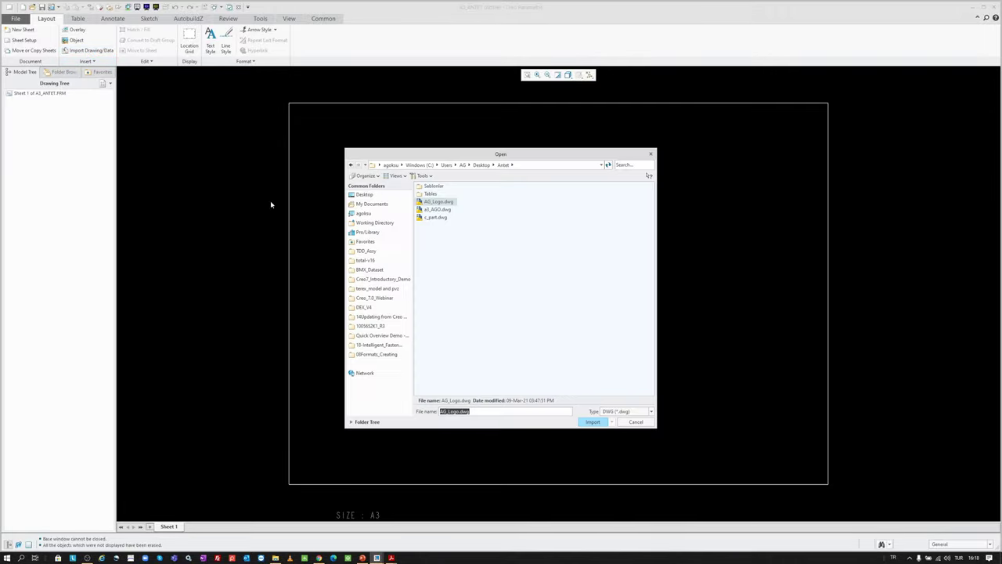
{"action": "left_click", "coordinate": [436, 209]}
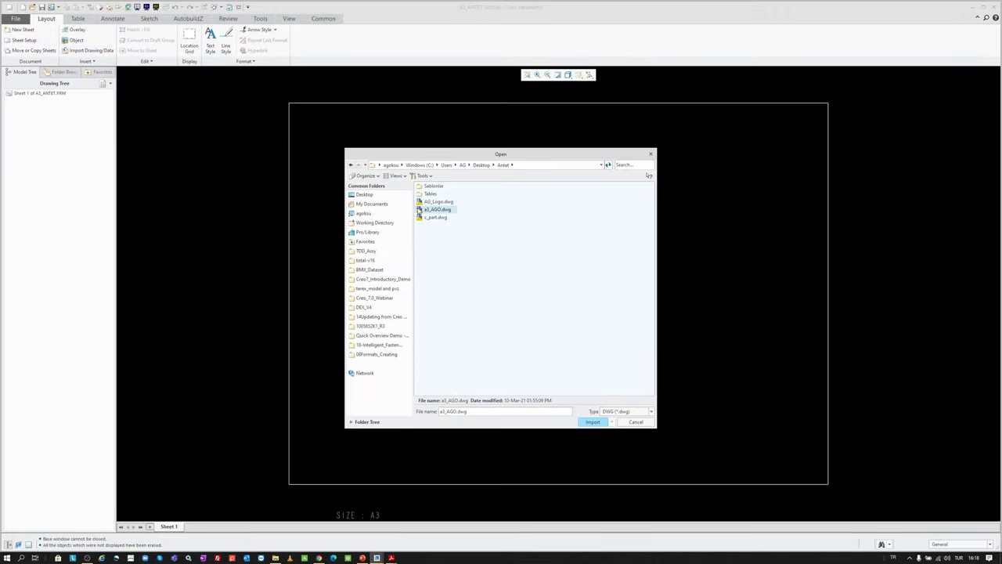
{"action": "double_click", "coordinate": [438, 211]}
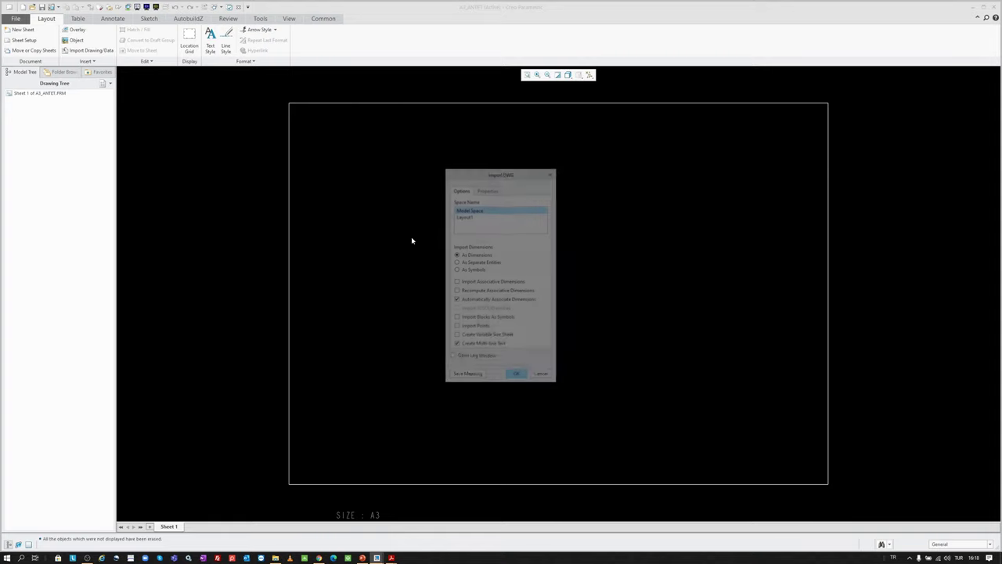
{"action": "key", "text": "Return"}
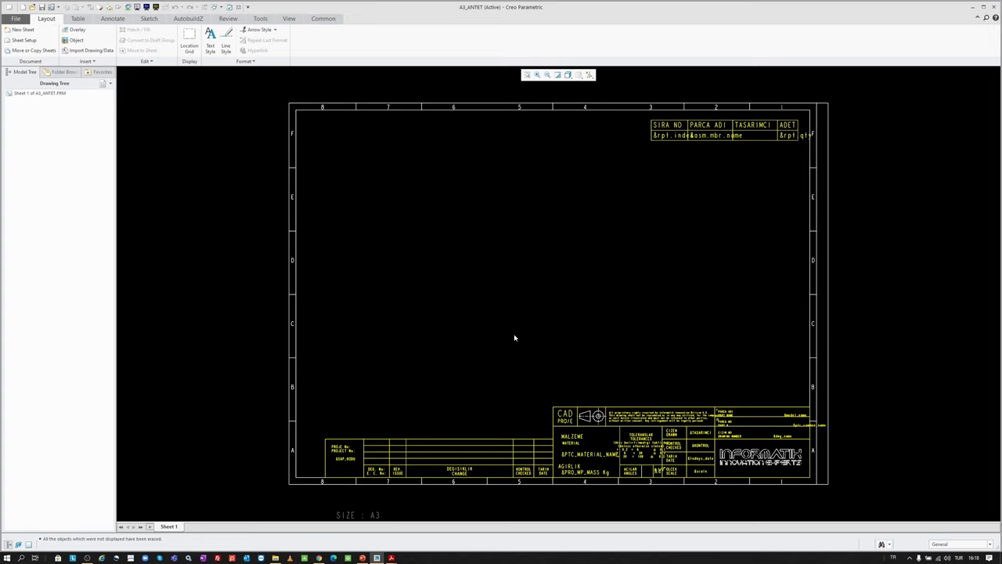
- Change the text style of all text on the sheet to the win_font font with a thickness of 0
{"action": "scroll", "coordinate": [514, 337], "scroll_direction": "up", "scroll_amount": 1}
{"action": "scroll", "coordinate": [515, 337], "scroll_direction": "down", "scroll_amount": 1}
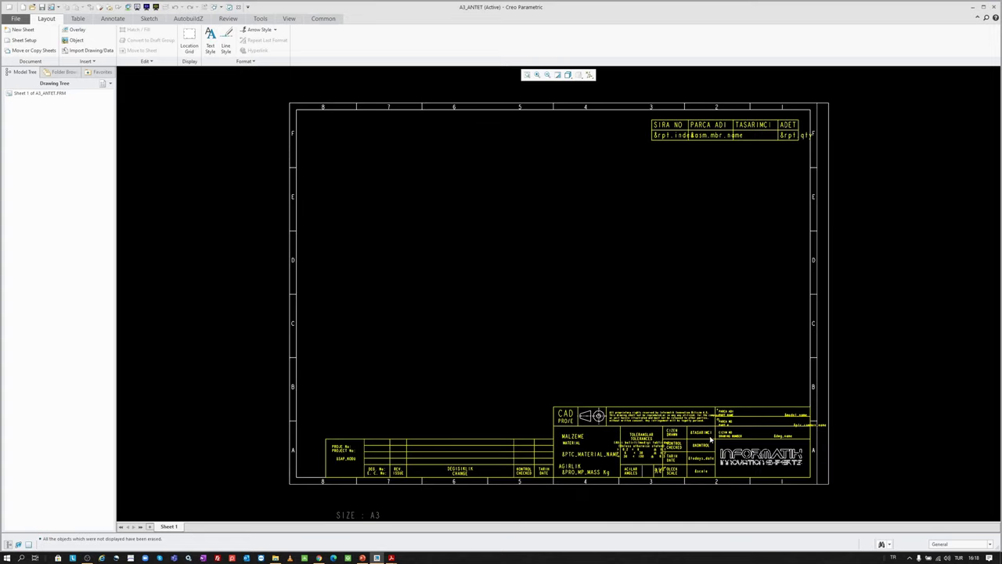
{"action": "scroll", "coordinate": [739, 483], "scroll_direction": "up", "scroll_amount": 4}
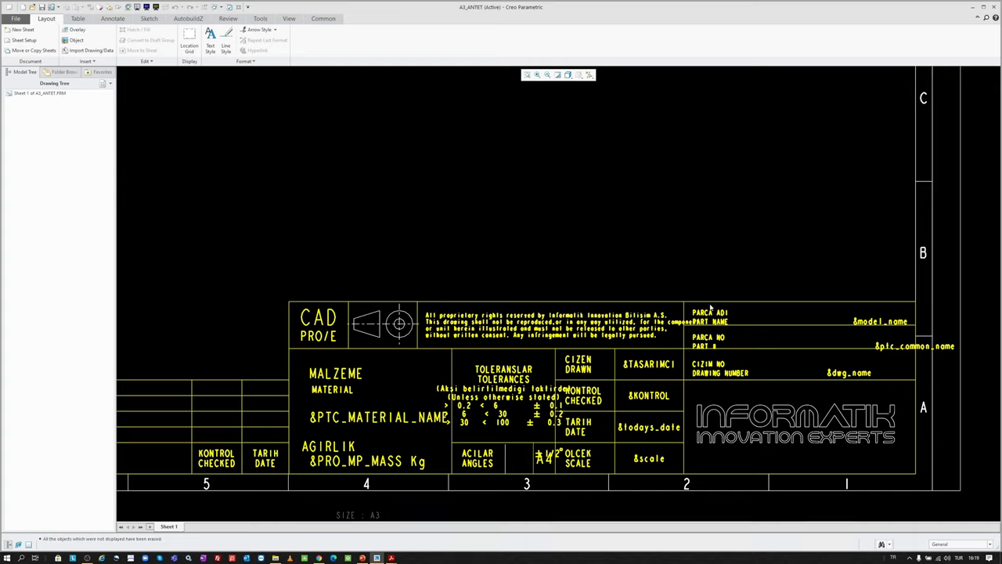
{"action": "scroll", "coordinate": [654, 404], "scroll_direction": "up", "scroll_amount": 5}
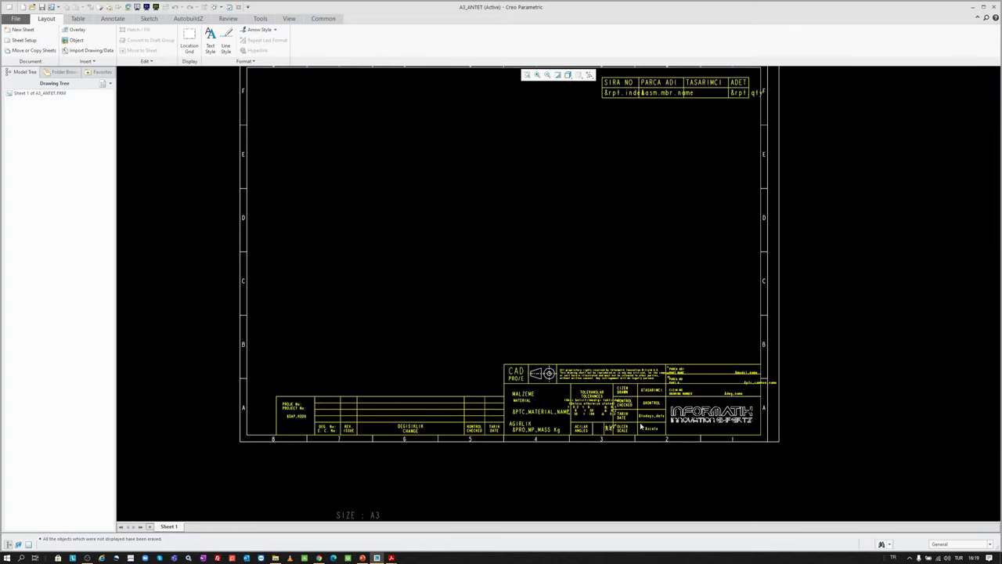
{"action": "left_click", "coordinate": [209, 37]}
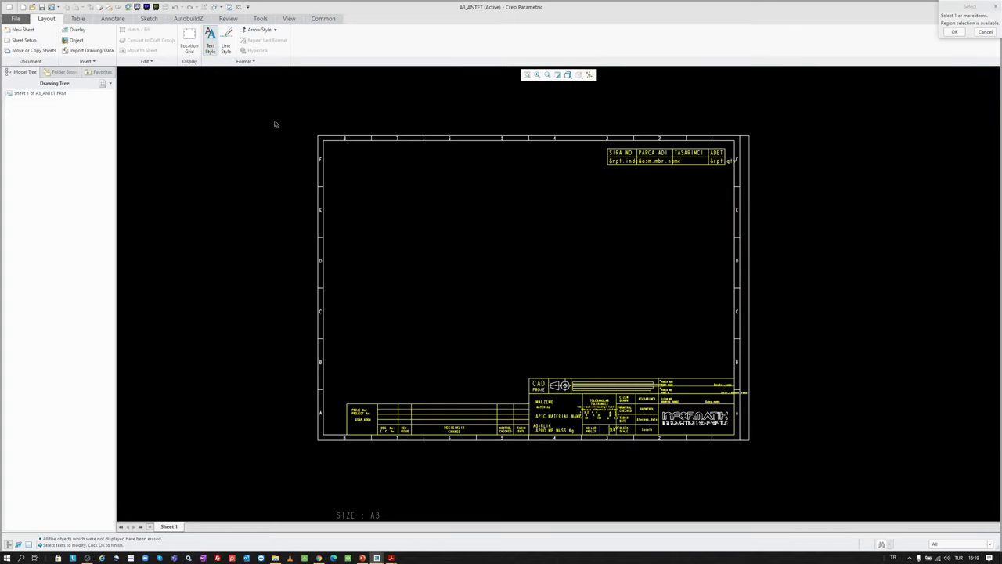
{"action": "left_click_drag", "start_coordinate": [261, 102], "coordinate": [829, 483]}
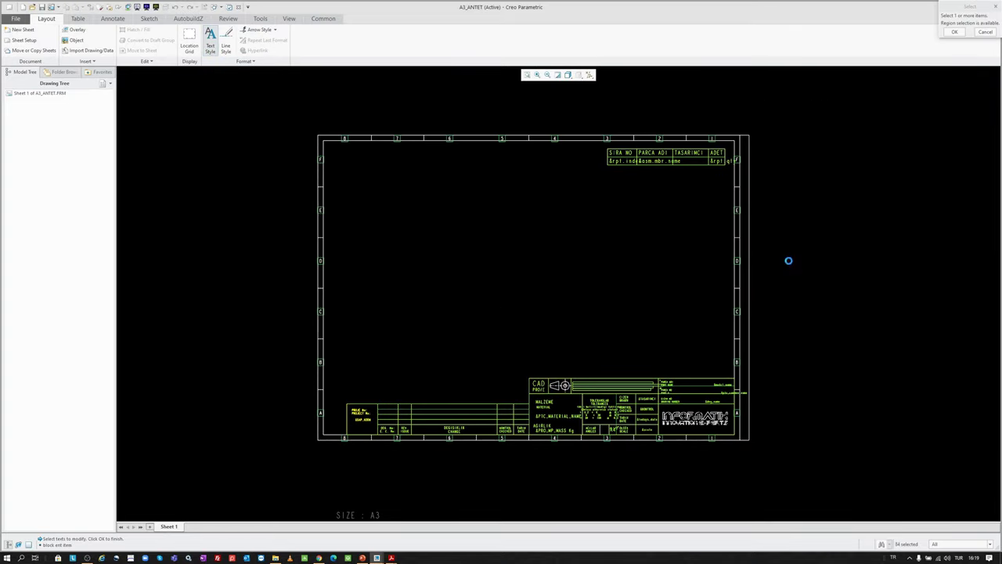
{"action": "middle_click", "coordinate": [790, 262]}
{"action": "left_click", "coordinate": [956, 133]}
{"action": "left_click", "coordinate": [939, 134]}
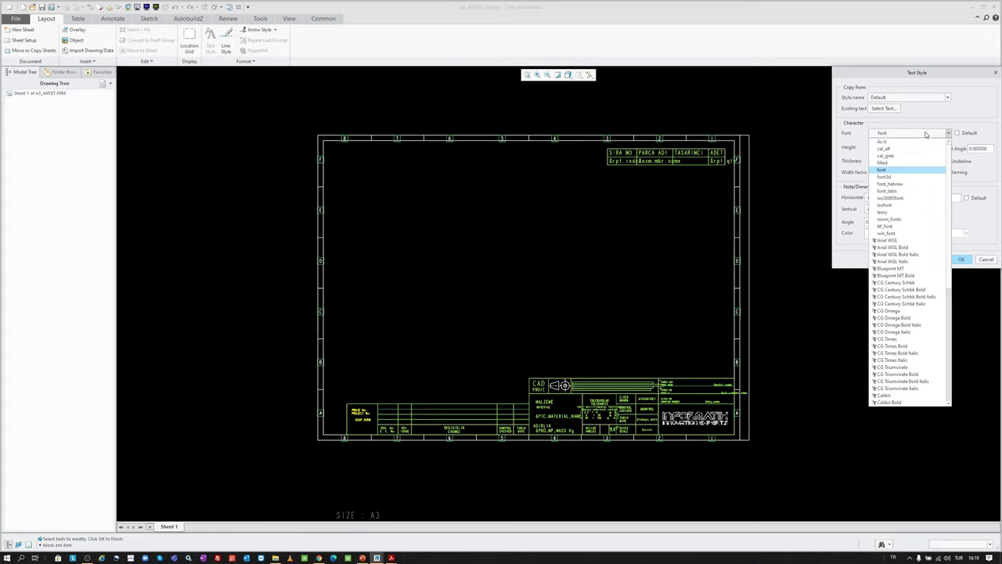
{"action": "left_click", "coordinate": [895, 234]}
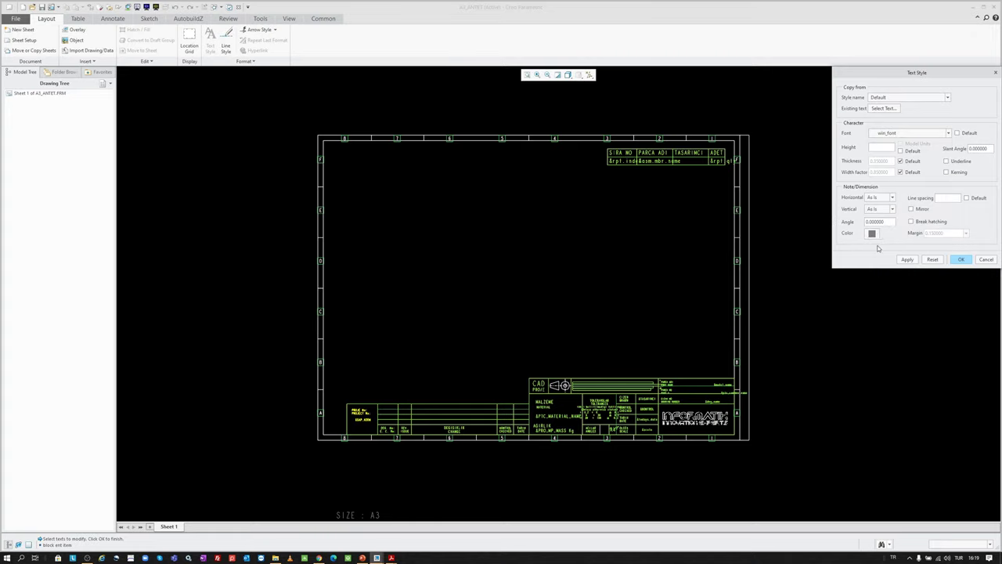
{"action": "left_click", "coordinate": [900, 162]}
{"action": "left_click", "coordinate": [908, 259]}
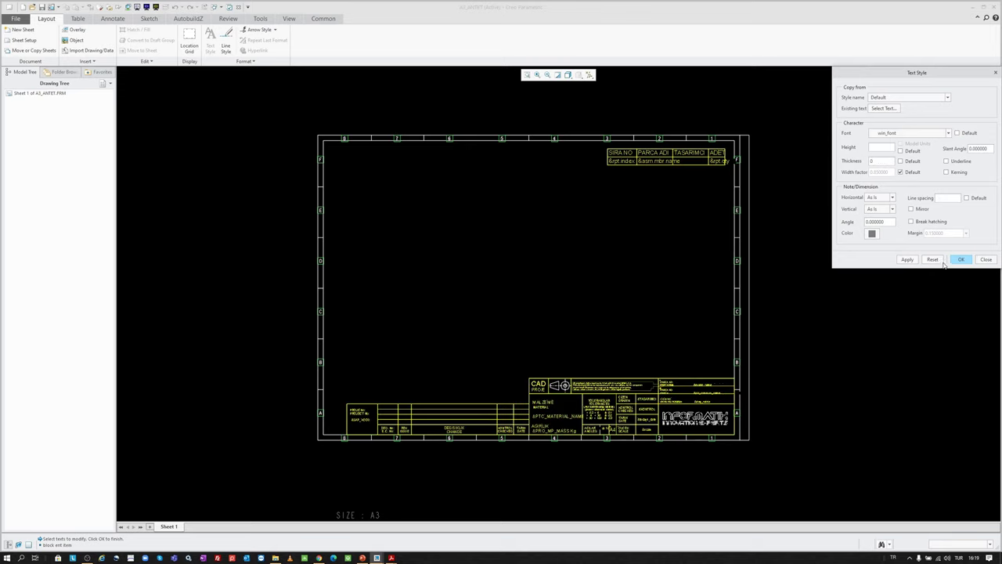
{"action": "left_click", "coordinate": [961, 259]}
- Remove the blank first line from the part name, part number and drawing number cells of the title block
{"action": "scroll", "coordinate": [670, 434], "scroll_direction": "up", "scroll_amount": 3}
{"action": "scroll", "coordinate": [630, 377], "scroll_direction": "up", "scroll_amount": 2}
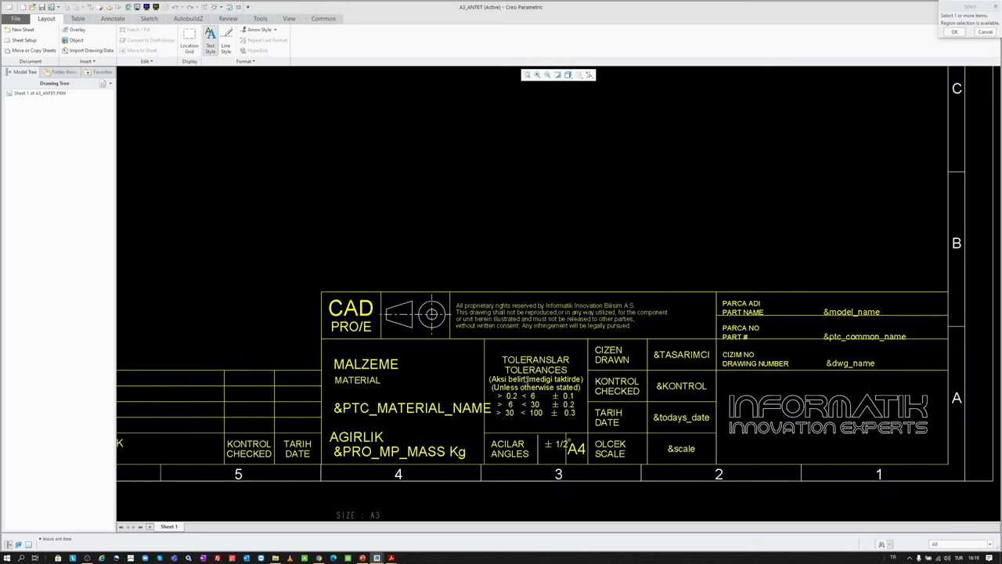
{"action": "scroll", "coordinate": [631, 378], "scroll_direction": "up", "scroll_amount": 2}
{"action": "middle_click_drag", "start_coordinate": [842, 341], "coordinate": [725, 321]}
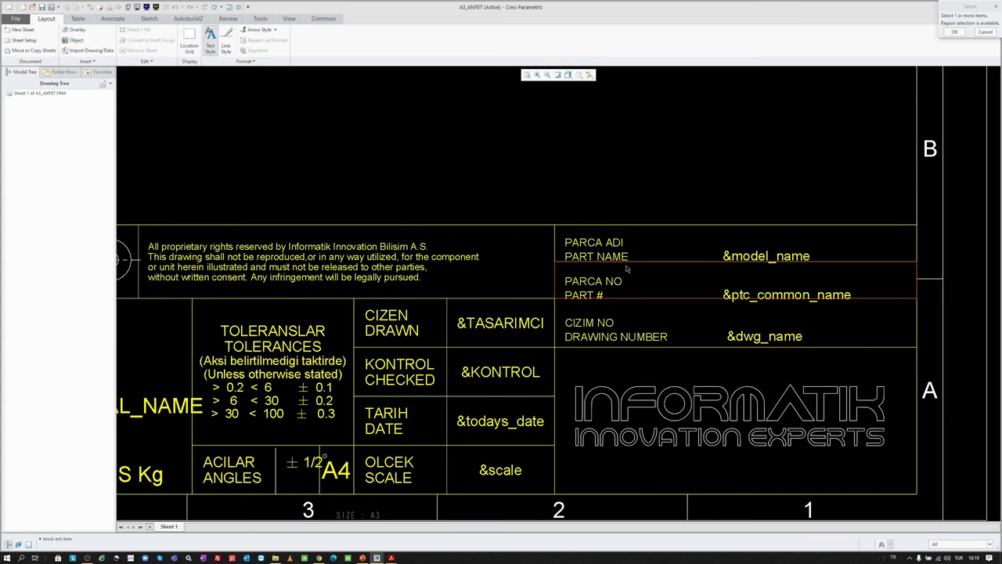
{"action": "left_click", "coordinate": [83, 19]}
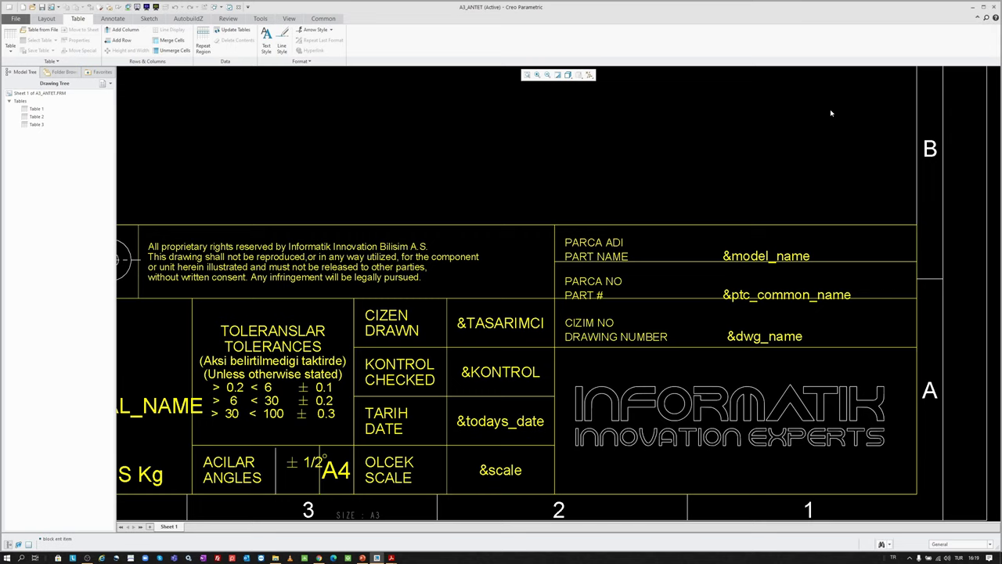
{"action": "left_click", "coordinate": [565, 234]}
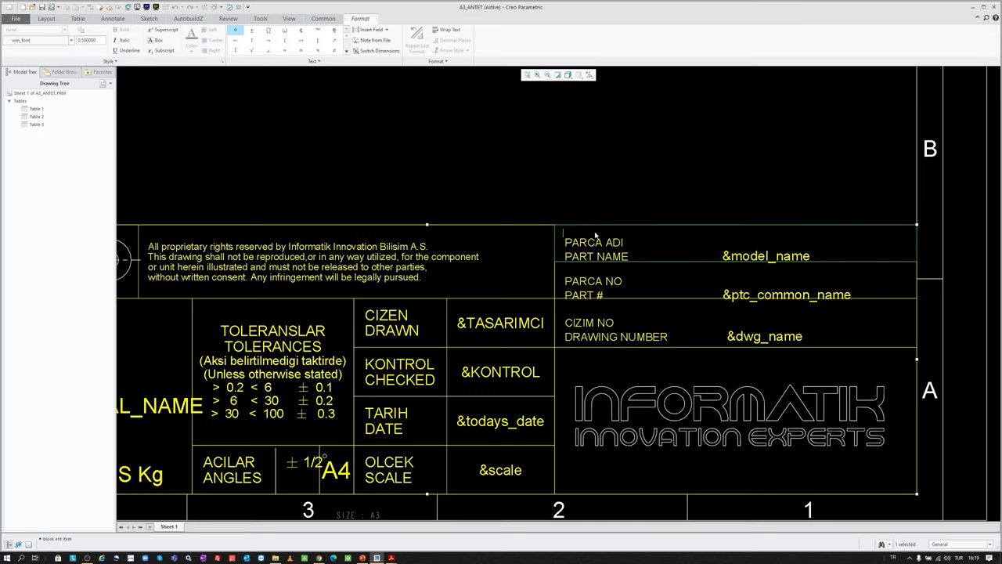
{"action": "left_click", "coordinate": [563, 264]}
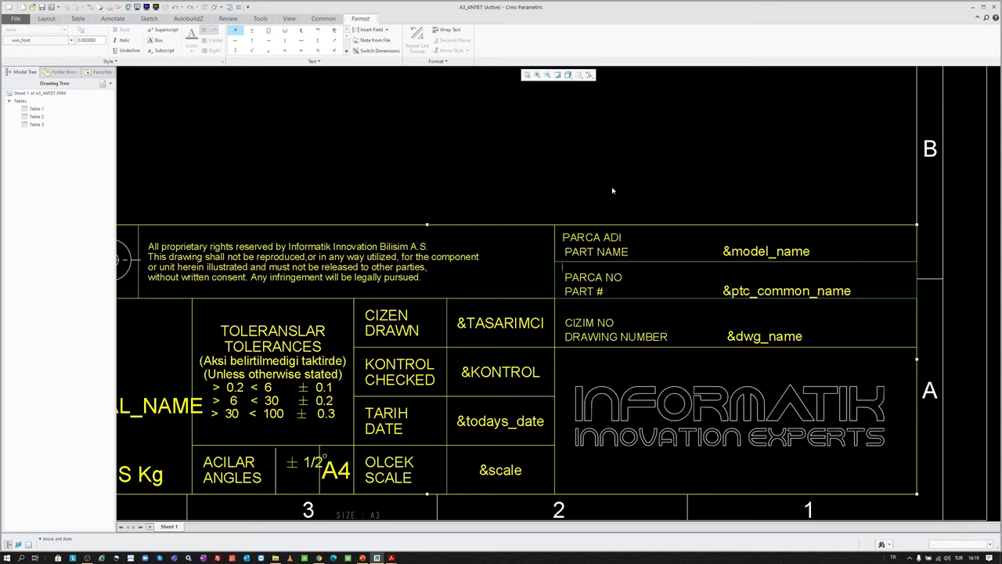
{"action": "left_click", "coordinate": [589, 304]}
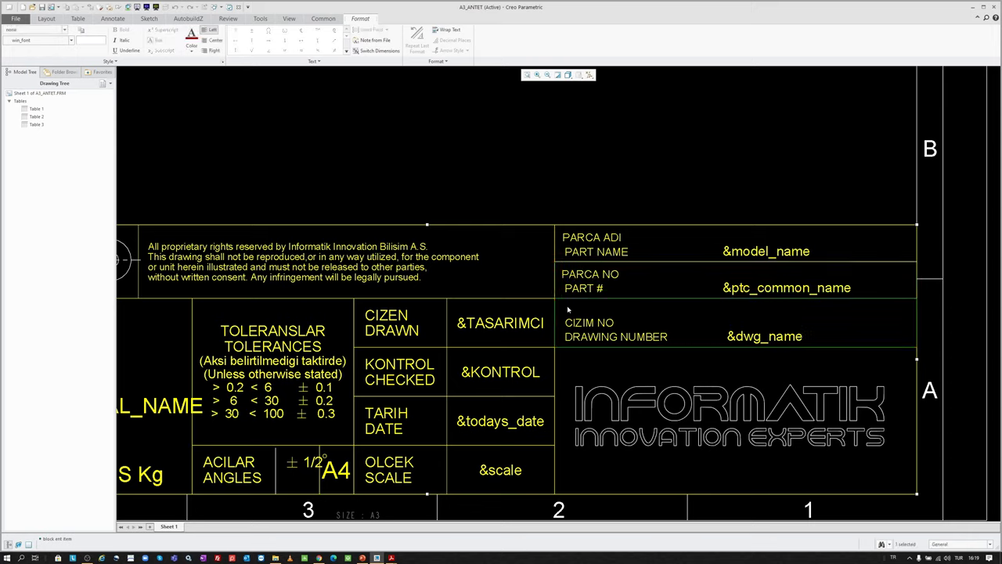
{"action": "double_click", "coordinate": [567, 310]}
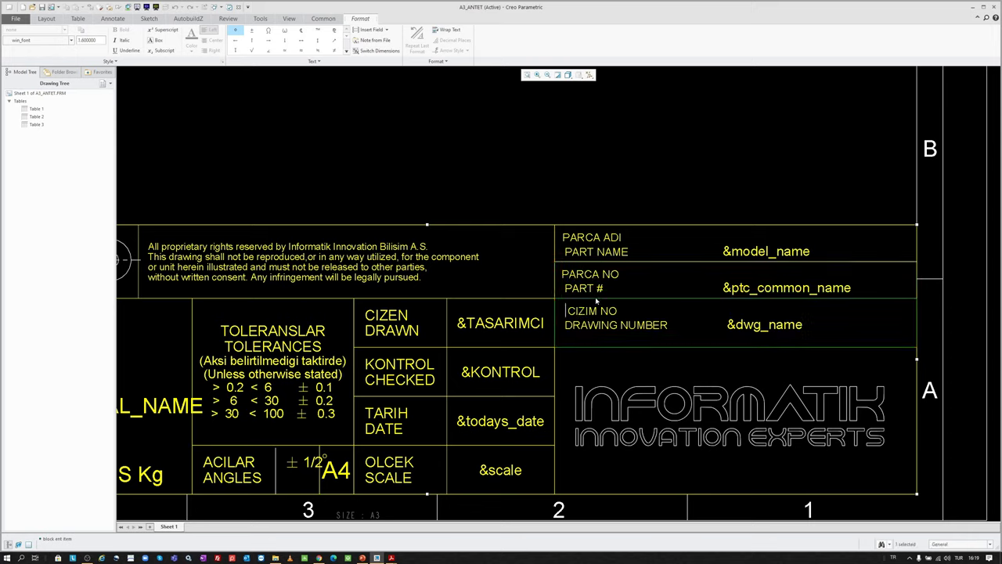
{"action": "left_click", "coordinate": [596, 175]}
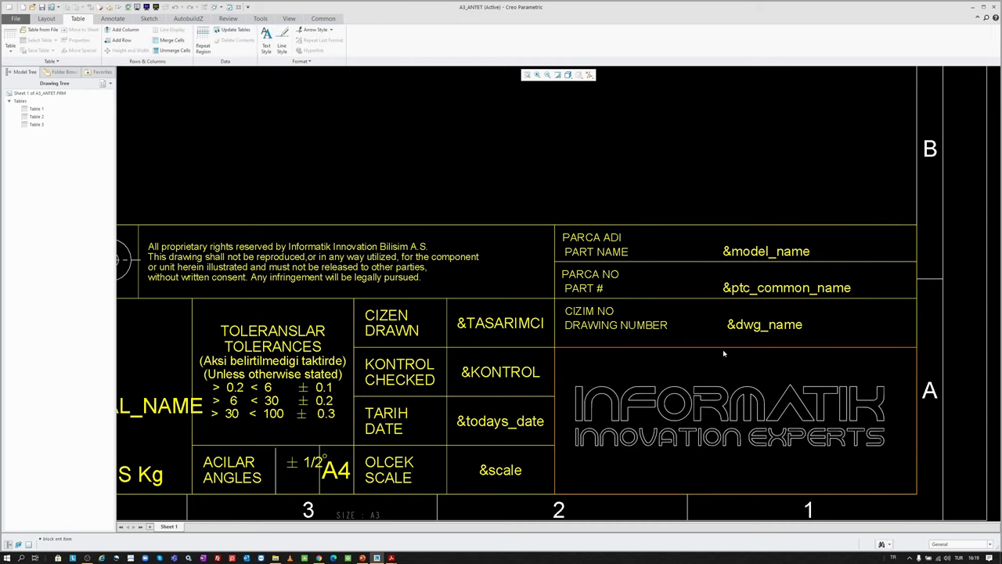
- Delete the surplus outer sheet lines that extend past the right side of the drawing frame
{"action": "scroll", "coordinate": [722, 350], "scroll_direction": "down", "scroll_amount": 2}
{"action": "scroll", "coordinate": [724, 418], "scroll_direction": "down", "scroll_amount": 3}
{"action": "scroll", "coordinate": [724, 419], "scroll_direction": "down", "scroll_amount": 1}
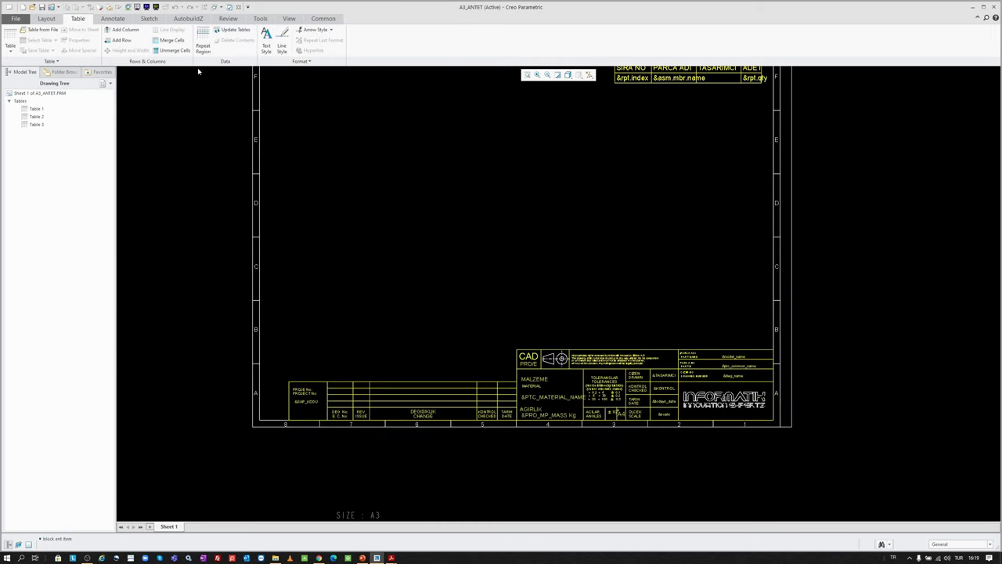
{"action": "scroll", "coordinate": [519, 338], "scroll_direction": "down", "scroll_amount": 2}
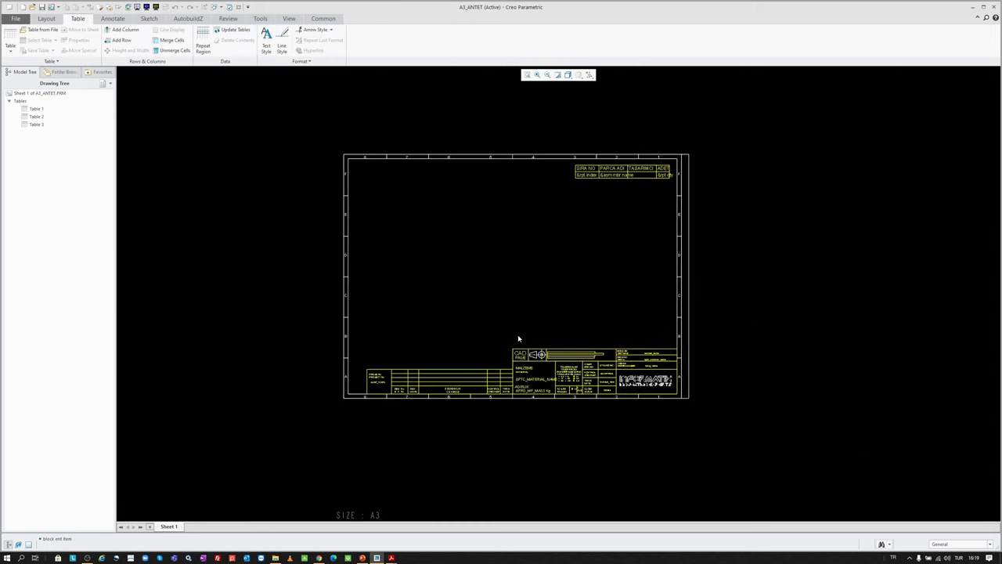
{"action": "left_click", "coordinate": [148, 18]}
{"action": "scroll", "coordinate": [693, 180], "scroll_direction": "up", "scroll_amount": 2}
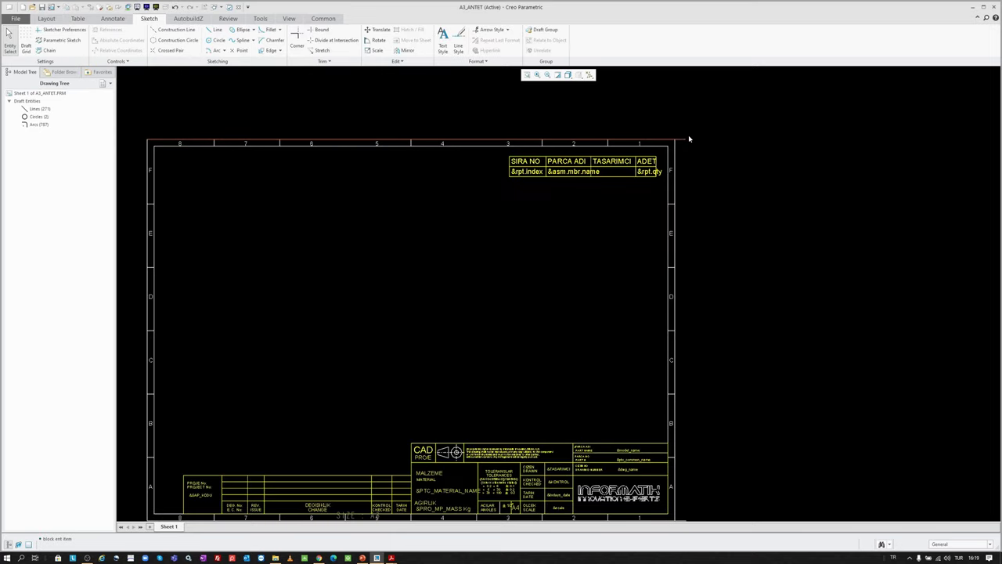
{"action": "scroll", "coordinate": [669, 156], "scroll_direction": "down", "scroll_amount": 2}
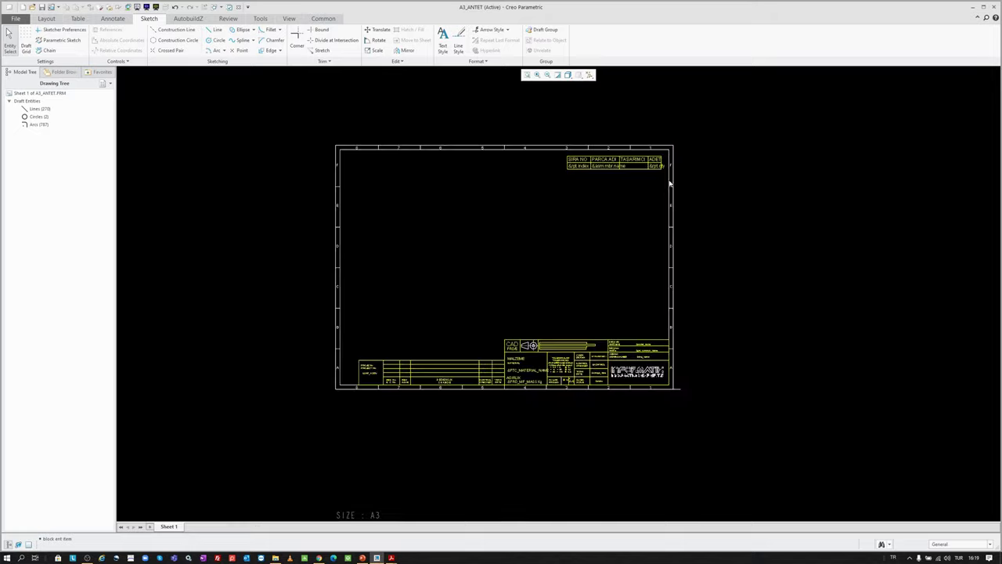
{"action": "left_click", "coordinate": [678, 389]}
{"action": "key", "text": "Delete"}
- Start the Line tool with the bottom tick marks between zones 6/5 and 4/3 and the outer top border line as snapping references
{"action": "scroll", "coordinate": [421, 131], "scroll_direction": "up", "scroll_amount": 1}
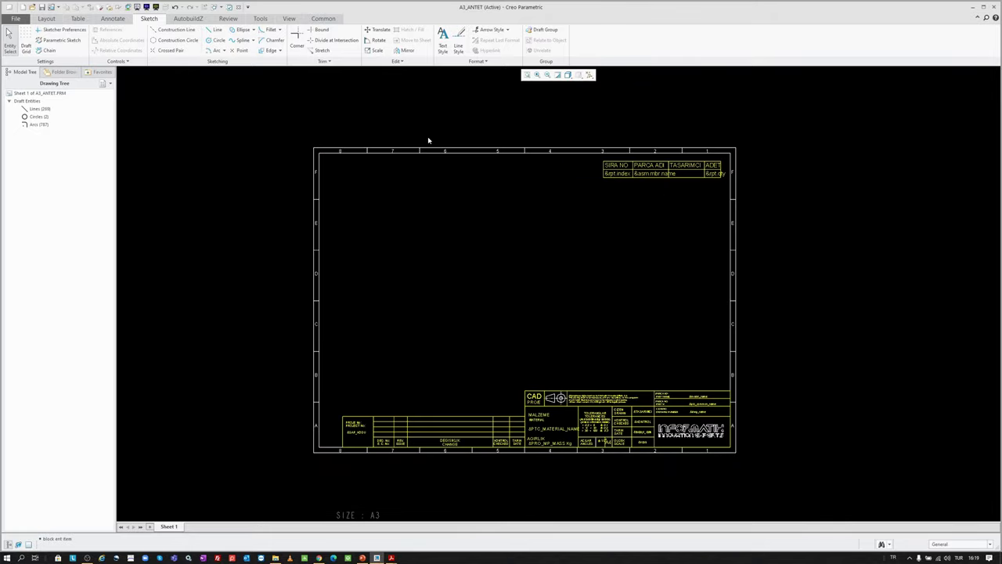
{"action": "scroll", "coordinate": [428, 139], "scroll_direction": "up", "scroll_amount": 3}
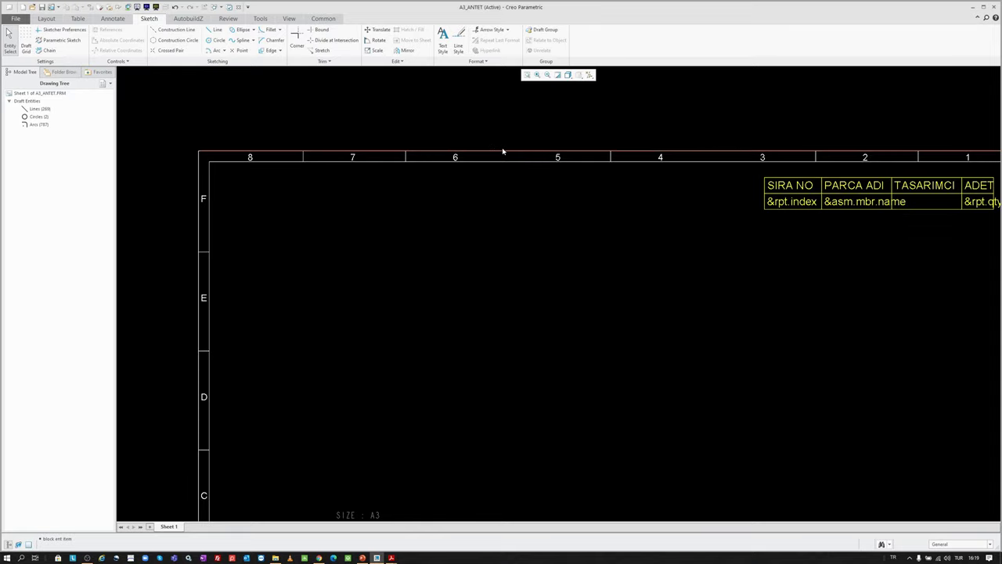
{"action": "scroll", "coordinate": [499, 159], "scroll_direction": "up", "scroll_amount": 2}
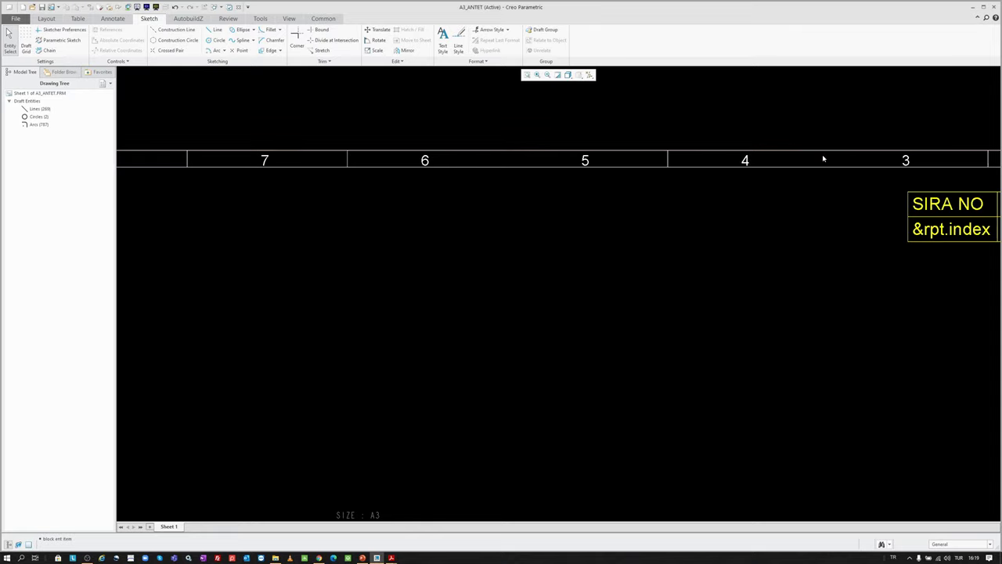
{"action": "scroll", "coordinate": [504, 165], "scroll_direction": "down", "scroll_amount": 3}
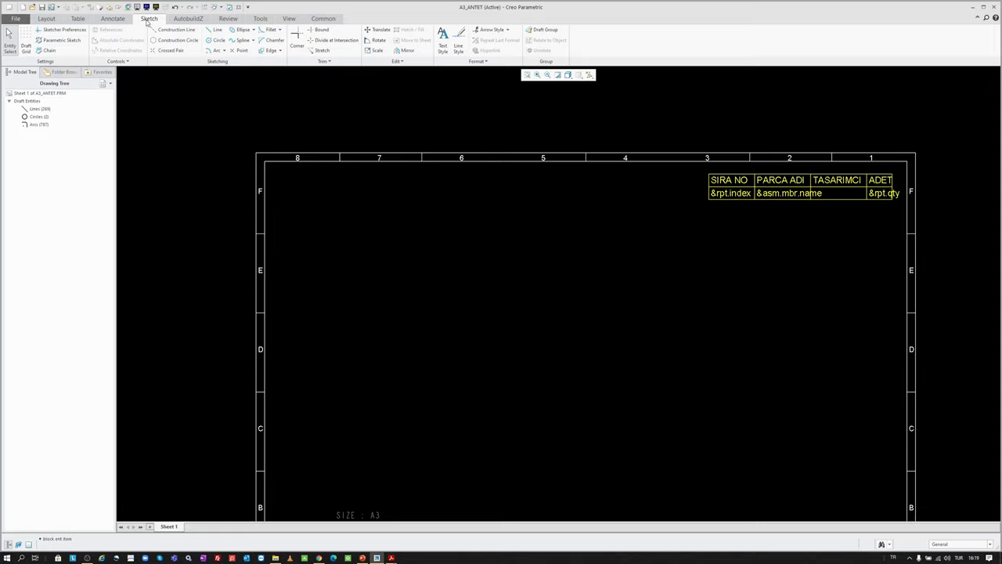
{"action": "left_click", "coordinate": [216, 33]}
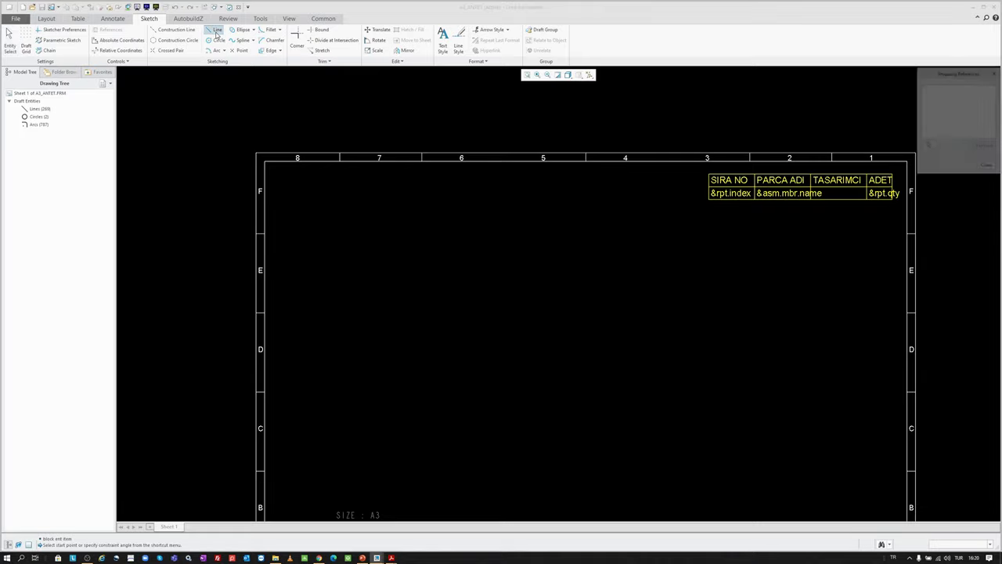
{"action": "left_click", "coordinate": [928, 147]}
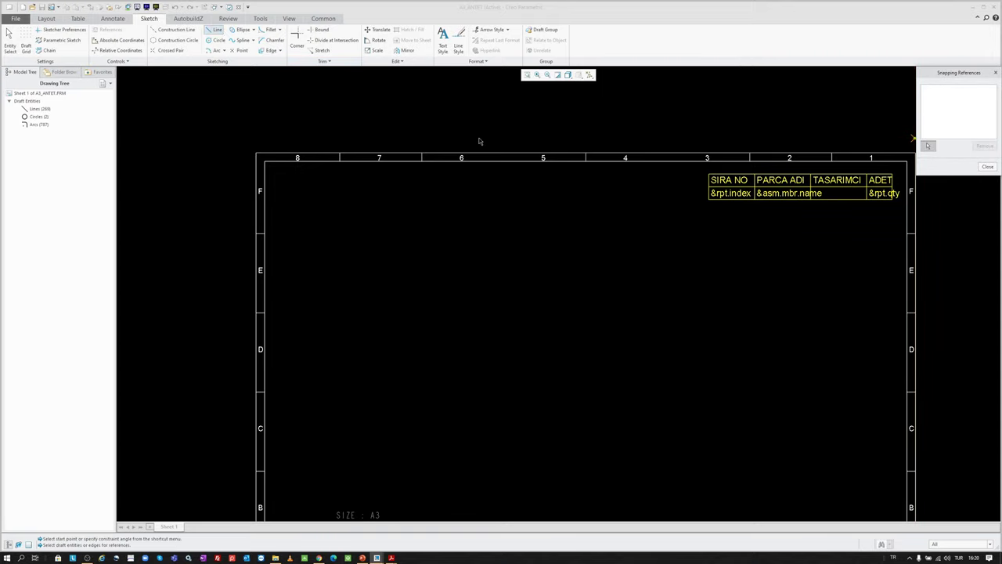
{"action": "scroll", "coordinate": [479, 141], "scroll_direction": "down", "scroll_amount": 3}
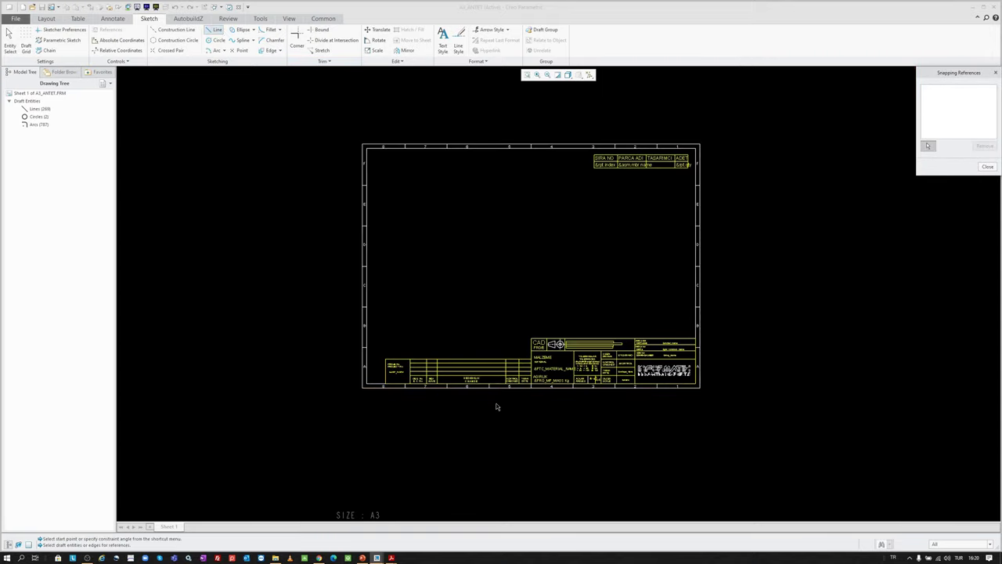
{"action": "scroll", "coordinate": [488, 387], "scroll_direction": "up", "scroll_amount": 4}
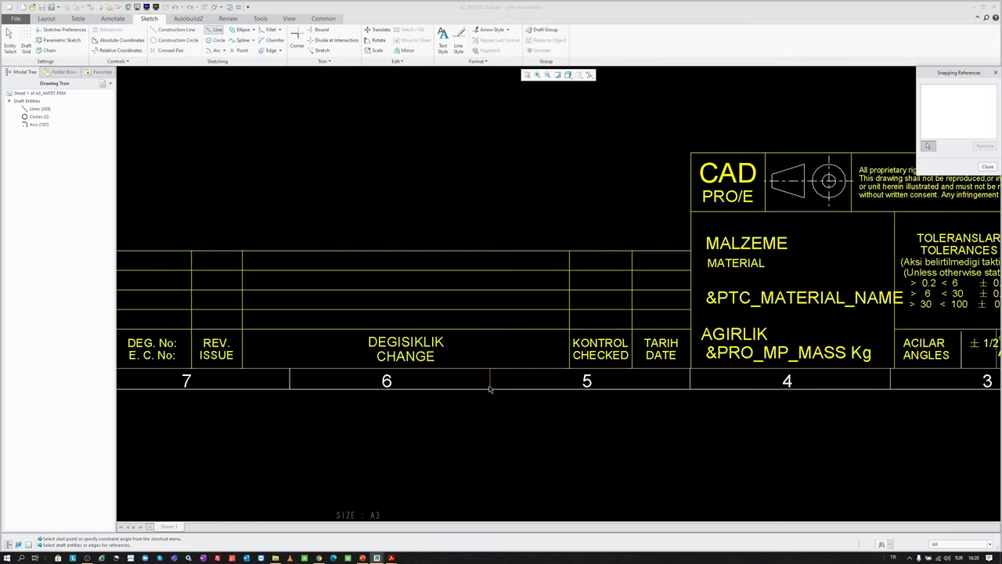
{"action": "left_click", "coordinate": [489, 389]}
{"action": "scroll", "coordinate": [419, 434], "scroll_direction": "down", "scroll_amount": 2}
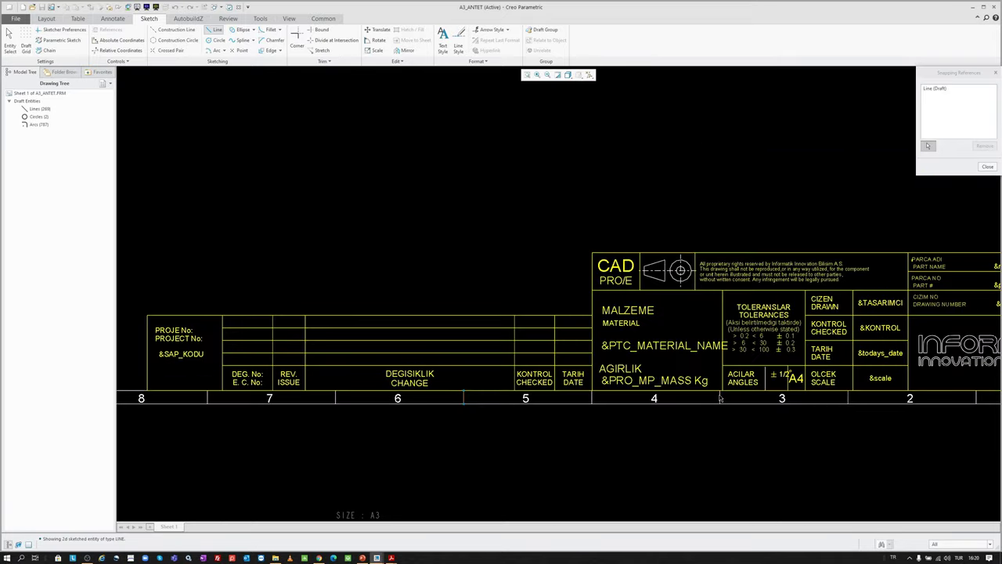
{"action": "left_click", "coordinate": [720, 398]}
{"action": "scroll", "coordinate": [626, 296], "scroll_direction": "down", "scroll_amount": 3}
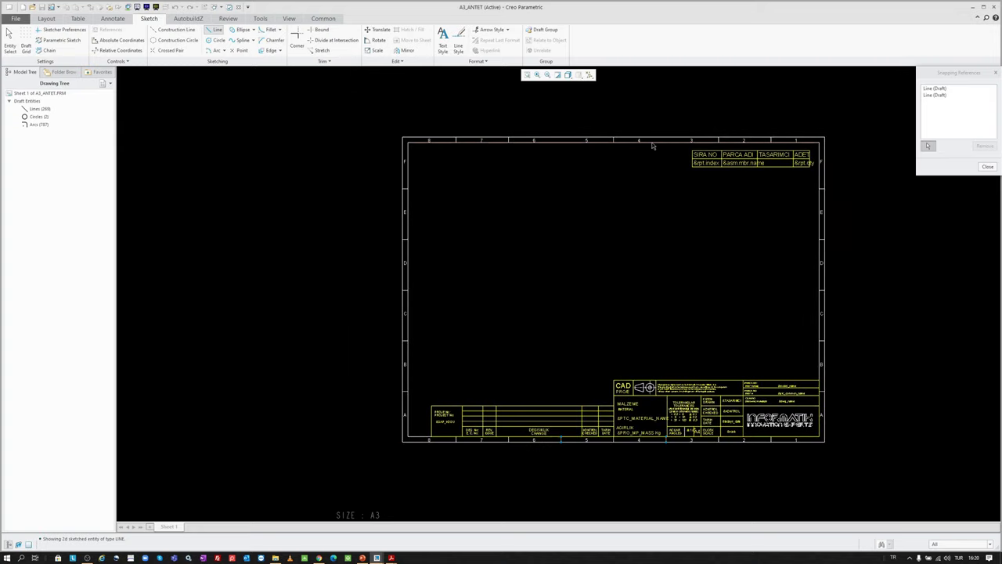
{"action": "scroll", "coordinate": [590, 119], "scroll_direction": "up", "scroll_amount": 2}
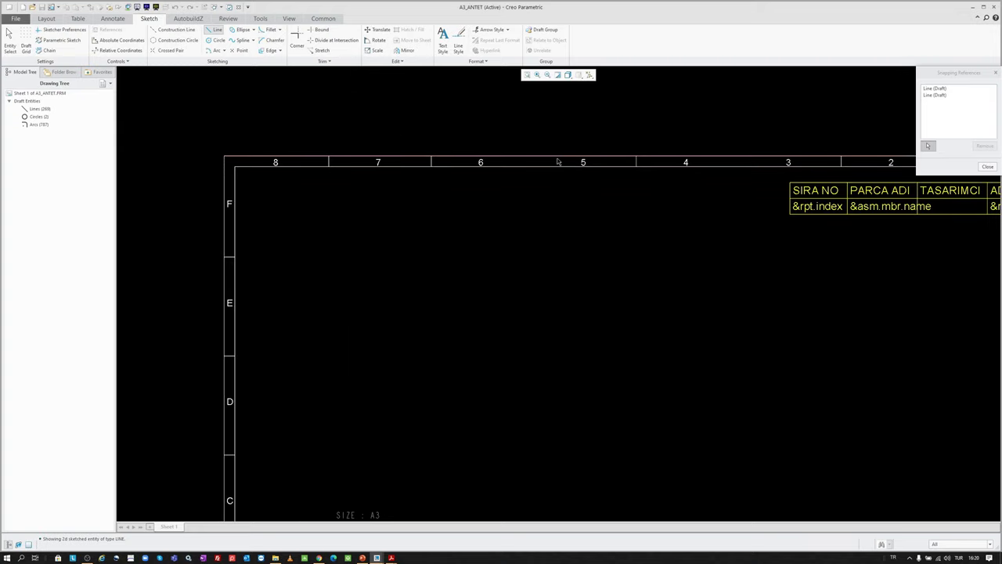
{"action": "left_click", "coordinate": [524, 157]}
- Draw two vertical lines aligned with the referenced bottom ticks, running from the bottom border up to the outer top border line
{"action": "scroll", "coordinate": [435, 137], "scroll_direction": "down", "scroll_amount": 2}
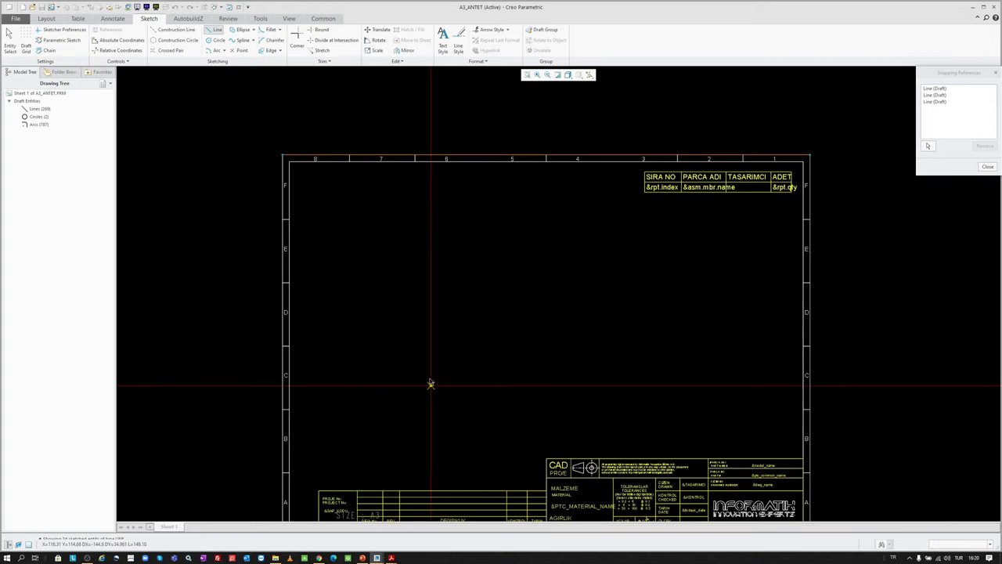
{"action": "scroll", "coordinate": [446, 376], "scroll_direction": "down", "scroll_amount": 1}
{"action": "left_click", "coordinate": [468, 495]}
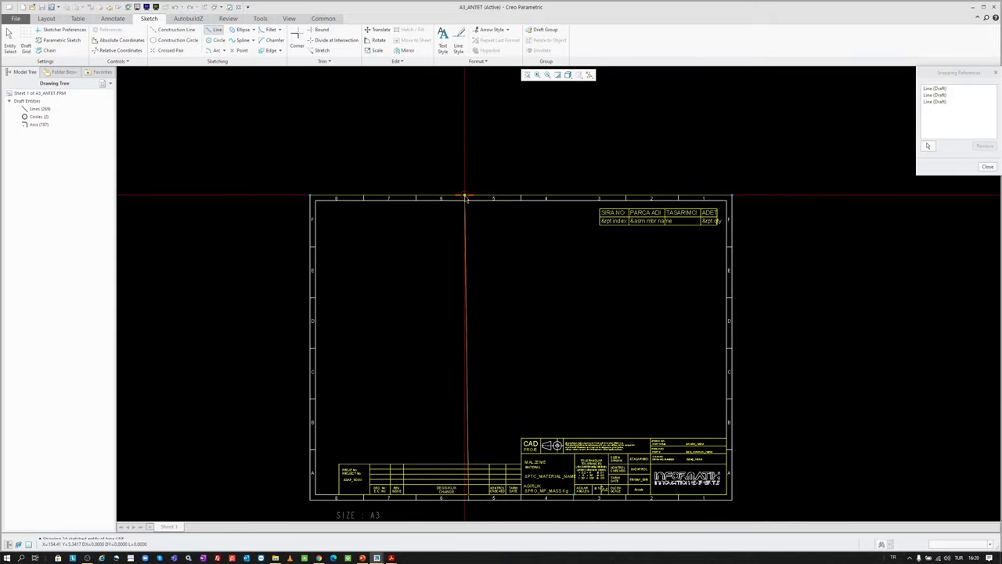
{"action": "left_click", "coordinate": [468, 197]}
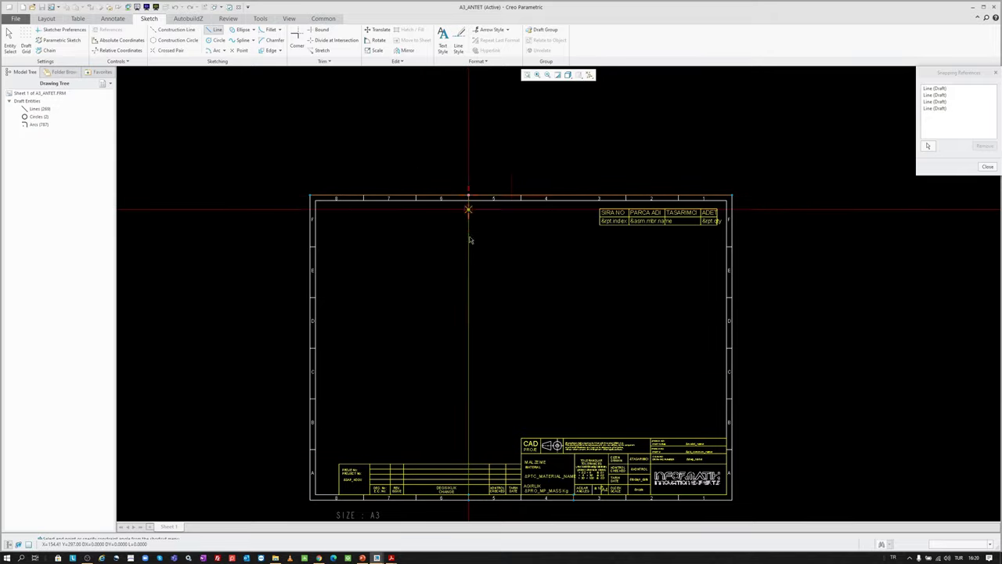
{"action": "left_click", "coordinate": [573, 197]}
{"action": "middle_click", "coordinate": [531, 164]}
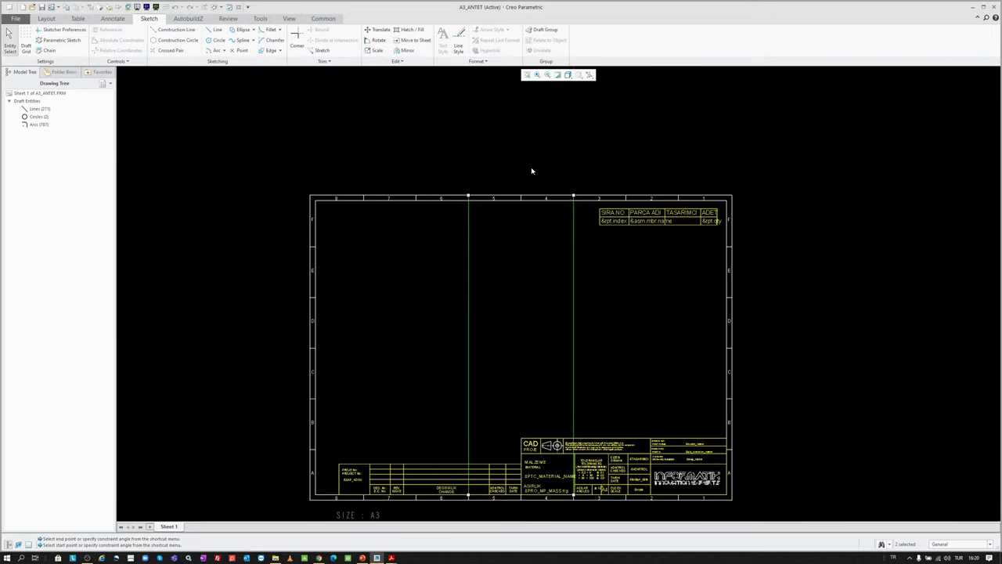
- Trim both vertical lines with Bound to the inner top frame line, keeping only the zone ticks between 6/5 and 4/3
{"action": "scroll", "coordinate": [462, 190], "scroll_direction": "down", "scroll_amount": 5}
{"action": "scroll", "coordinate": [401, 209], "scroll_direction": "down", "scroll_amount": 2}
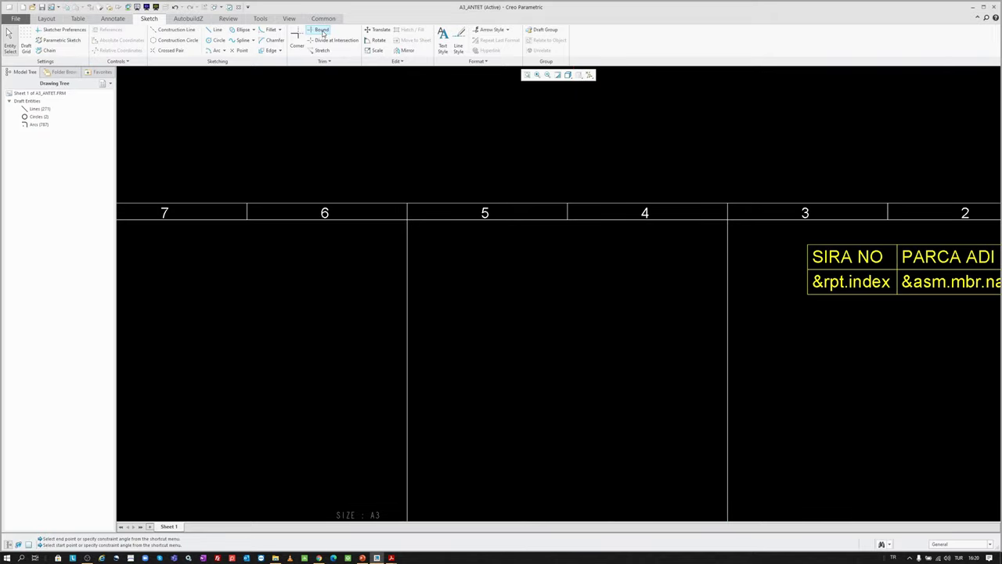
{"action": "left_click", "coordinate": [321, 30]}
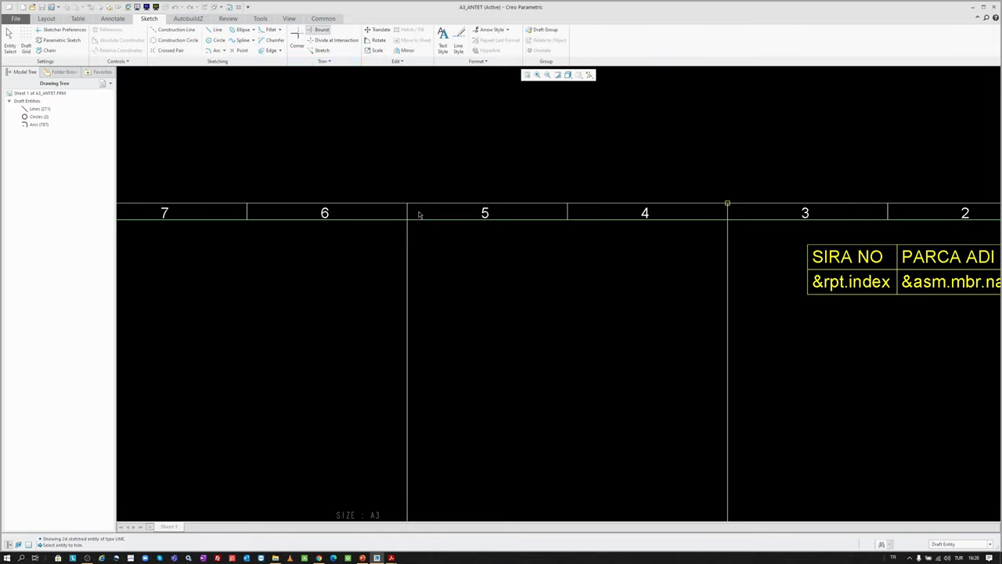
{"action": "left_click", "coordinate": [410, 212]}
{"action": "scroll", "coordinate": [486, 174], "scroll_direction": "up", "scroll_amount": 1}
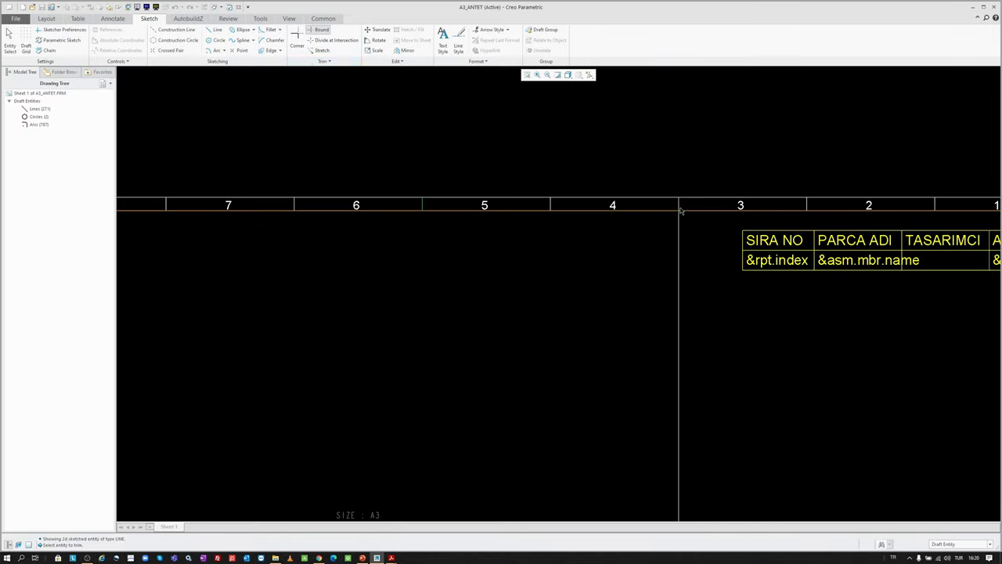
{"action": "scroll", "coordinate": [705, 208], "scroll_direction": "down", "scroll_amount": 2}
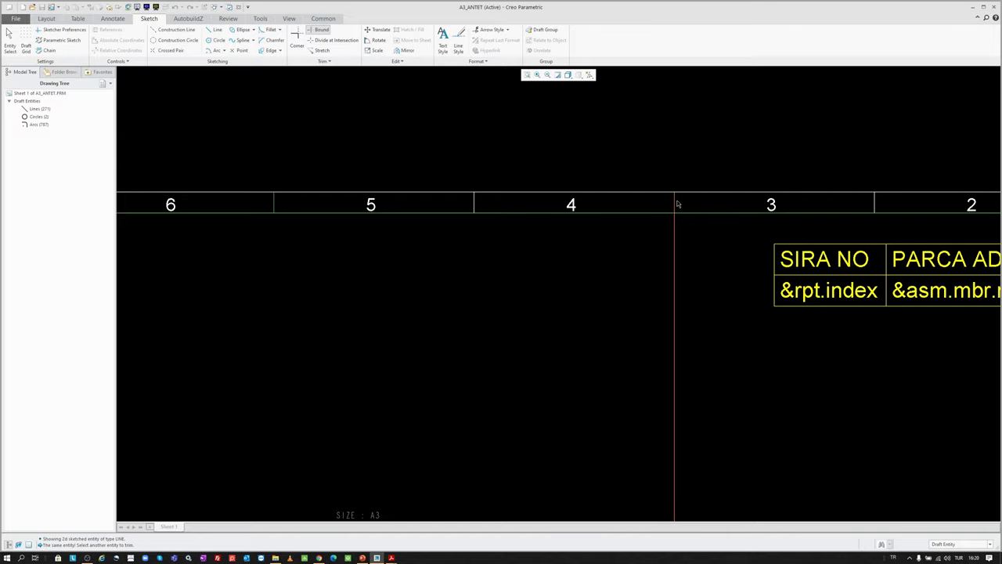
{"action": "left_click", "coordinate": [676, 204]}
{"action": "scroll", "coordinate": [675, 184], "scroll_direction": "up", "scroll_amount": 2}
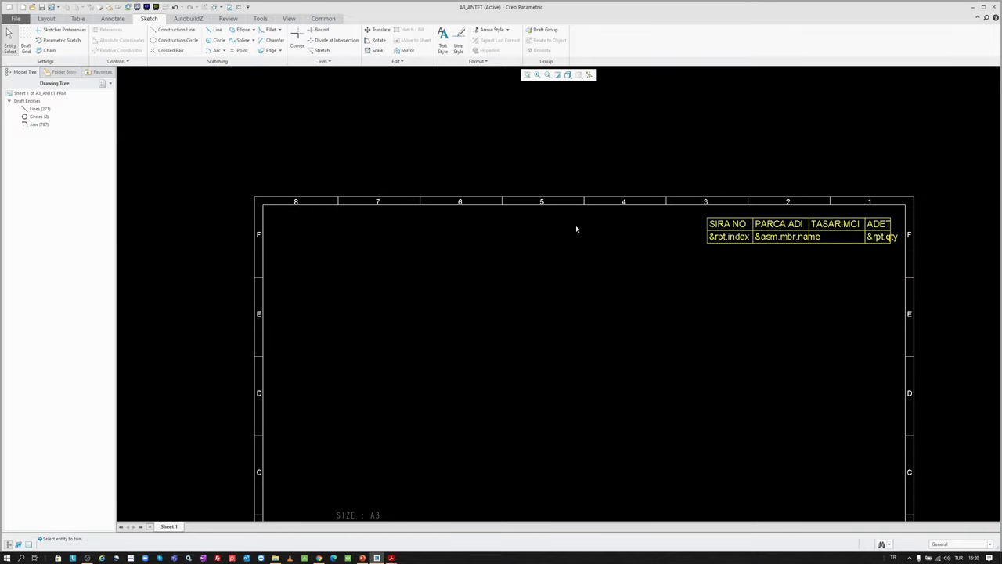
- Examine which parts of the format are tables by selecting the revision table and the title block table in turn
{"action": "scroll", "coordinate": [570, 283], "scroll_direction": "up", "scroll_amount": 3}
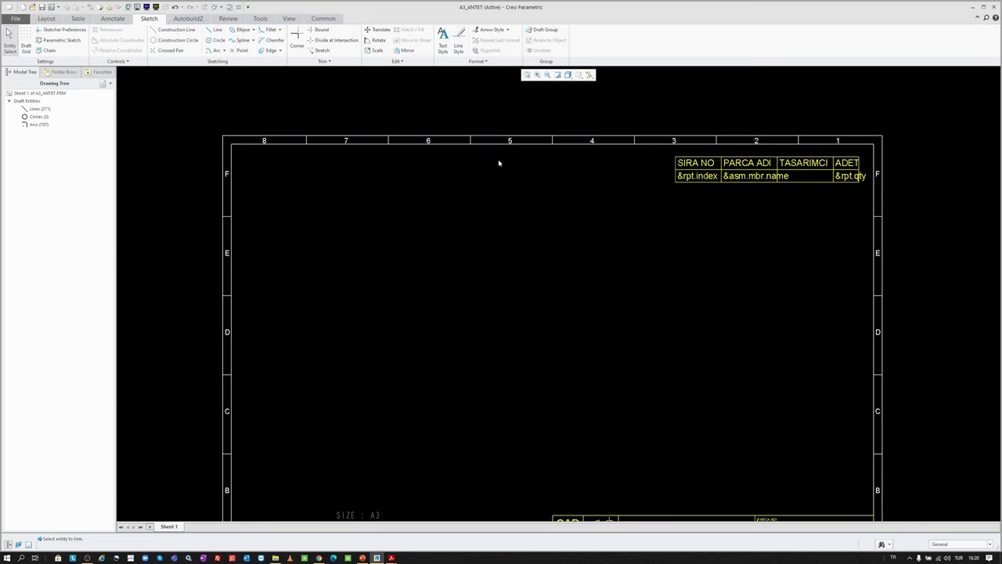
{"action": "middle_click_drag", "start_coordinate": [648, 354], "coordinate": [657, 313]}
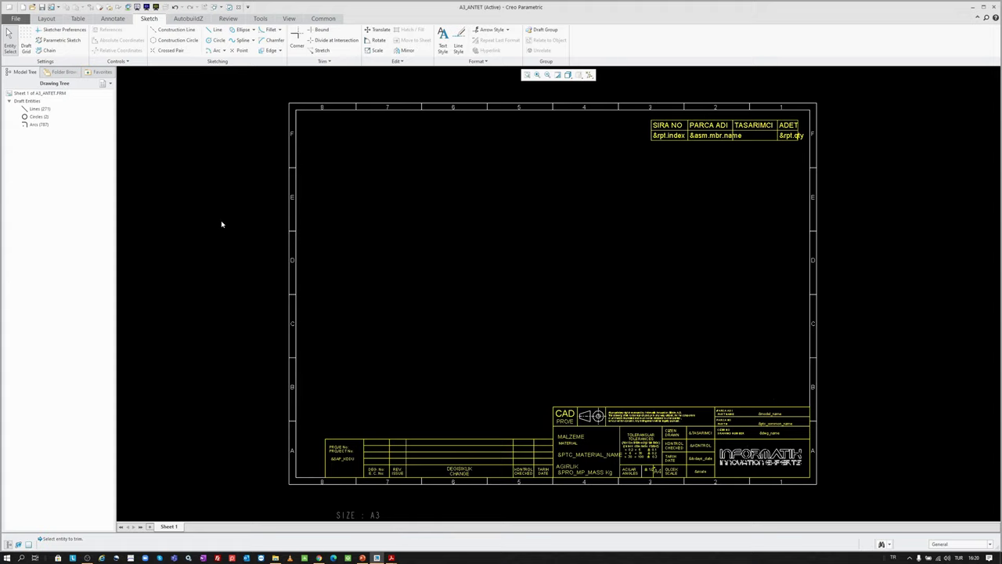
{"action": "left_click", "coordinate": [78, 18]}
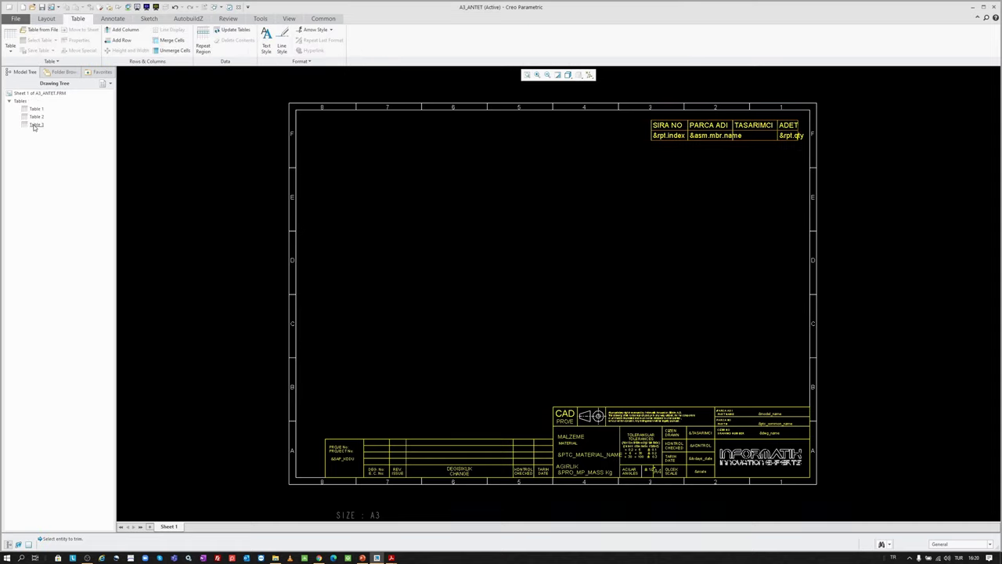
{"action": "left_click", "coordinate": [35, 109]}
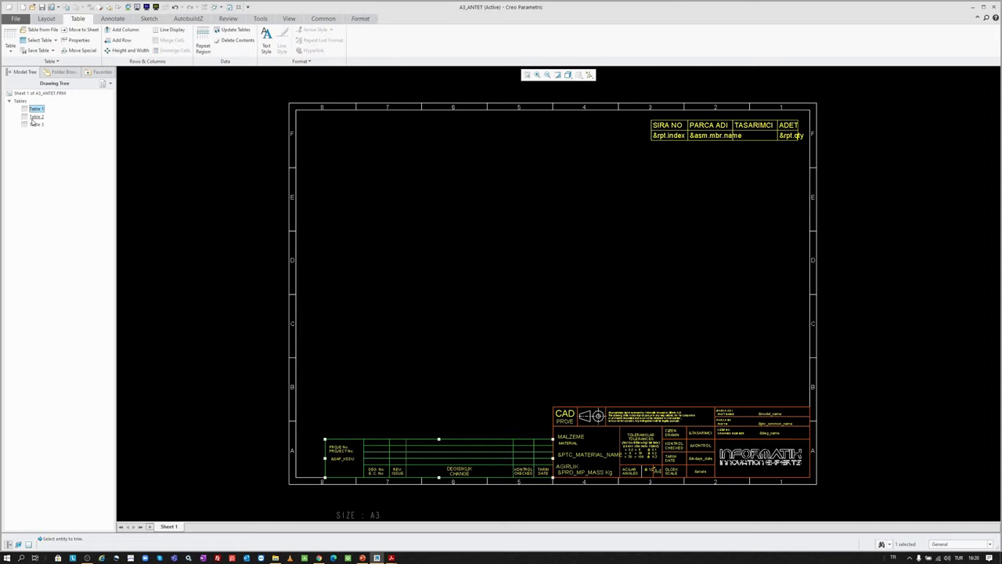
{"action": "left_click", "coordinate": [35, 117]}
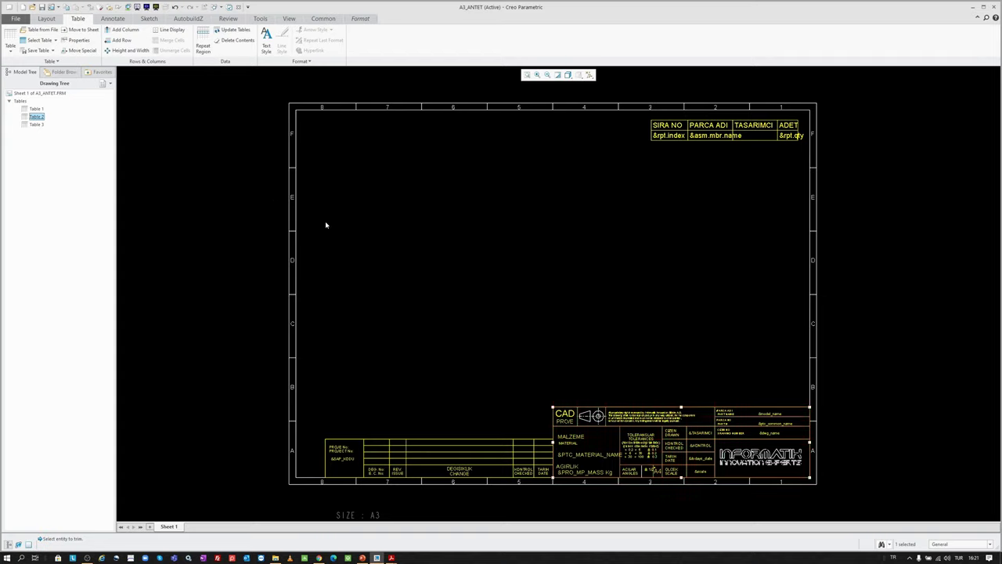
- Sketch a closed four-sided box about 66 by 18 mm from chained lines in the empty middle of the sheet
{"action": "left_click", "coordinate": [149, 18]}
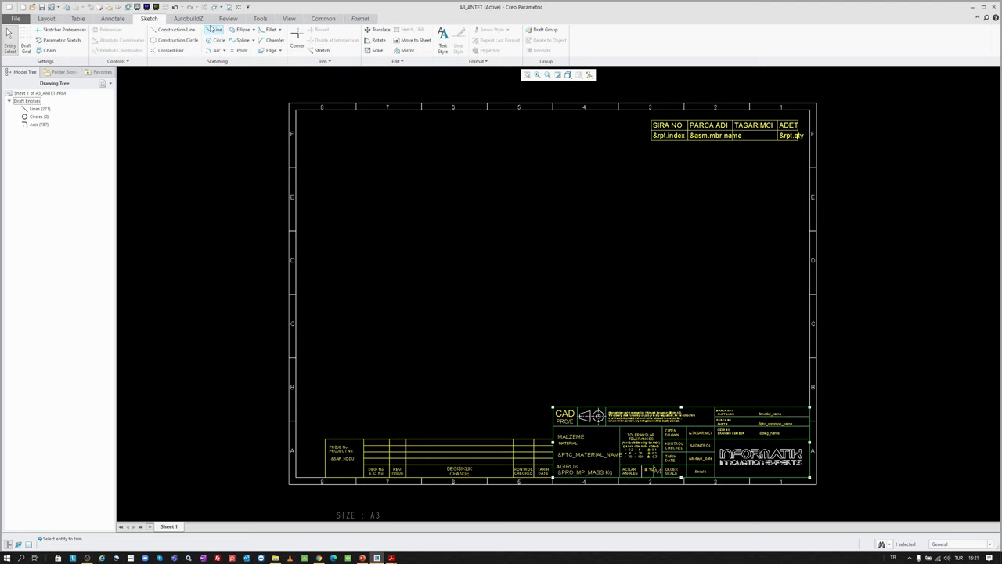
{"action": "left_click", "coordinate": [213, 29]}
{"action": "scroll", "coordinate": [574, 201], "scroll_direction": "up", "scroll_amount": 2}
{"action": "scroll", "coordinate": [600, 239], "scroll_direction": "down", "scroll_amount": 1}
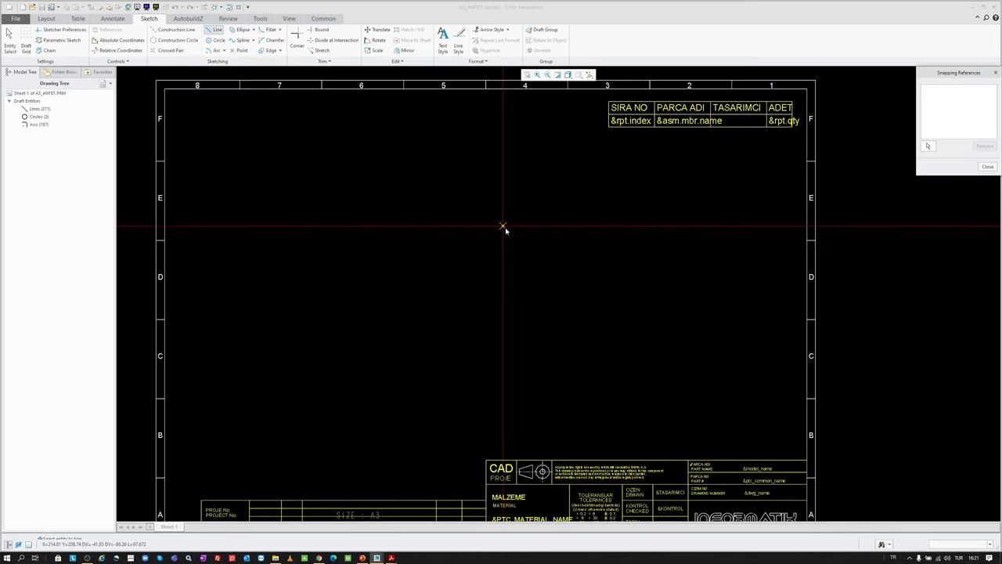
{"action": "left_click", "coordinate": [509, 248]}
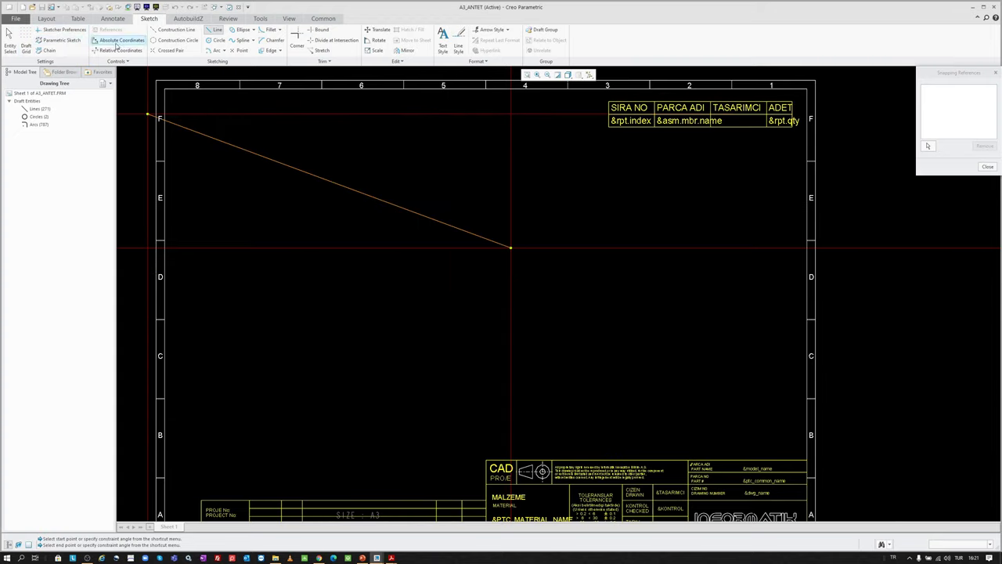
{"action": "scroll", "coordinate": [511, 265], "scroll_direction": "up", "scroll_amount": 5}
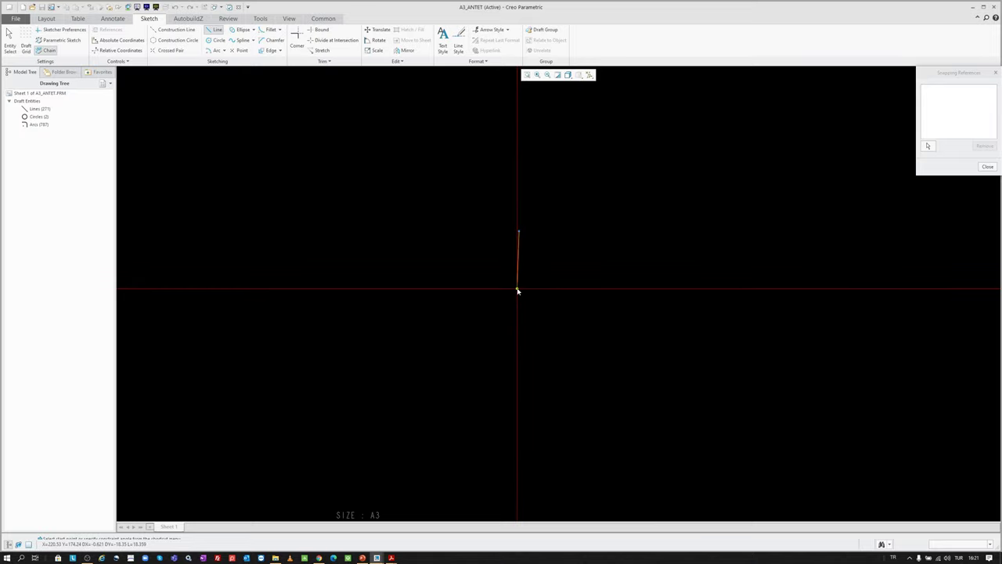
{"action": "left_click", "coordinate": [518, 290]}
{"action": "left_click", "coordinate": [722, 292]}
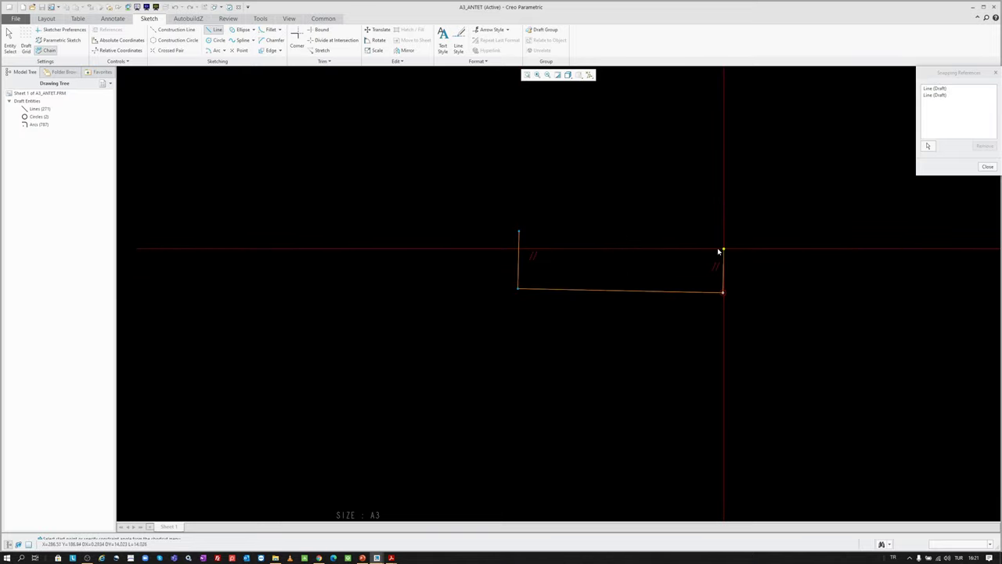
{"action": "left_click", "coordinate": [721, 235]}
{"action": "left_click", "coordinate": [519, 233]}
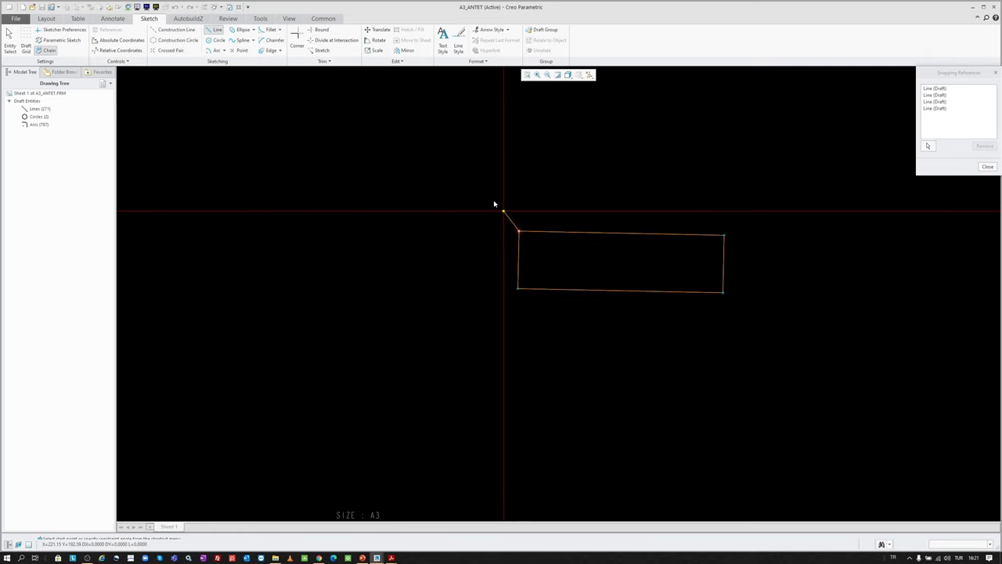
{"action": "middle_click", "coordinate": [482, 201]}
{"action": "scroll", "coordinate": [424, 246], "scroll_direction": "down", "scroll_amount": 4}
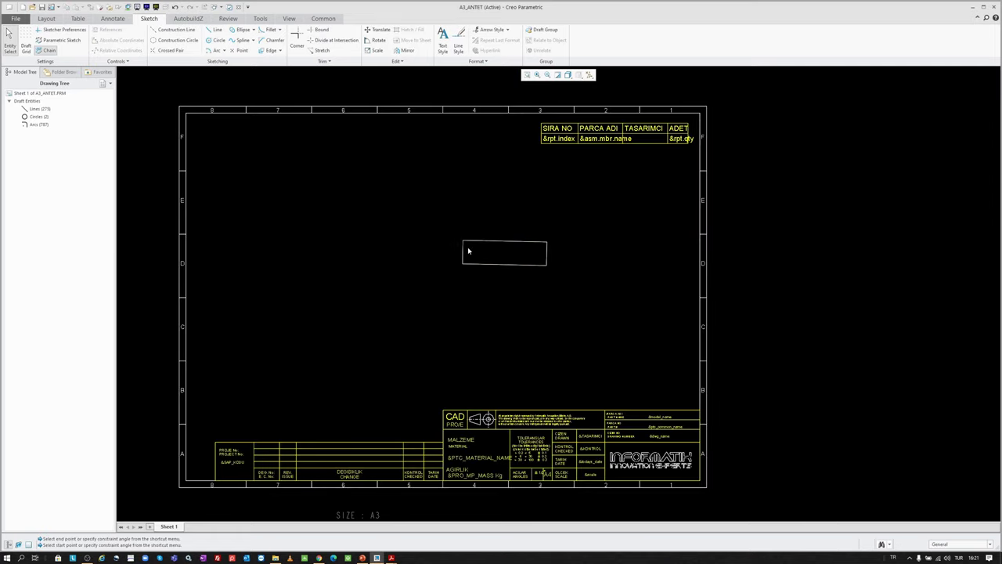
{"action": "left_click", "coordinate": [78, 18]}
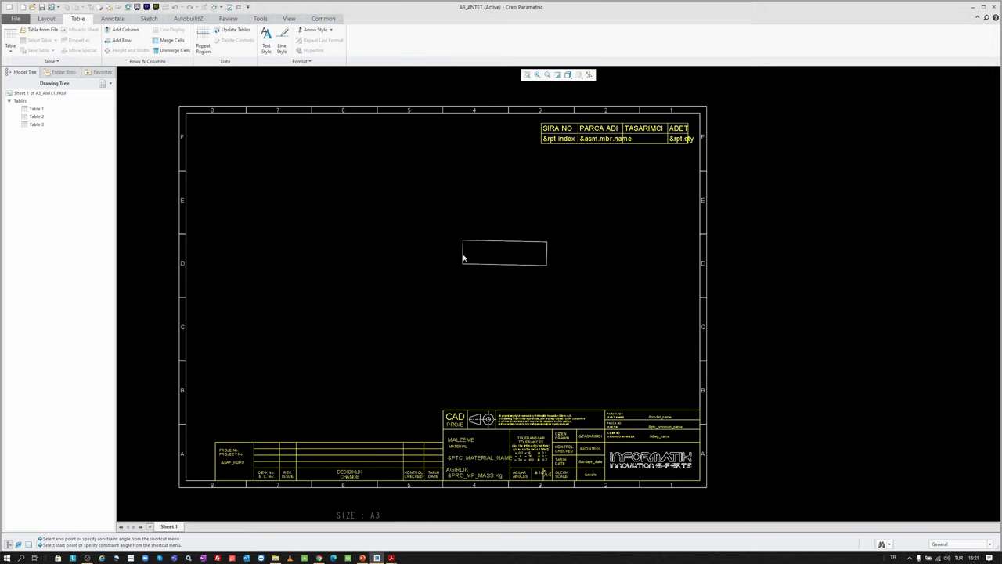
{"action": "scroll", "coordinate": [560, 482], "scroll_direction": "up", "scroll_amount": 2}
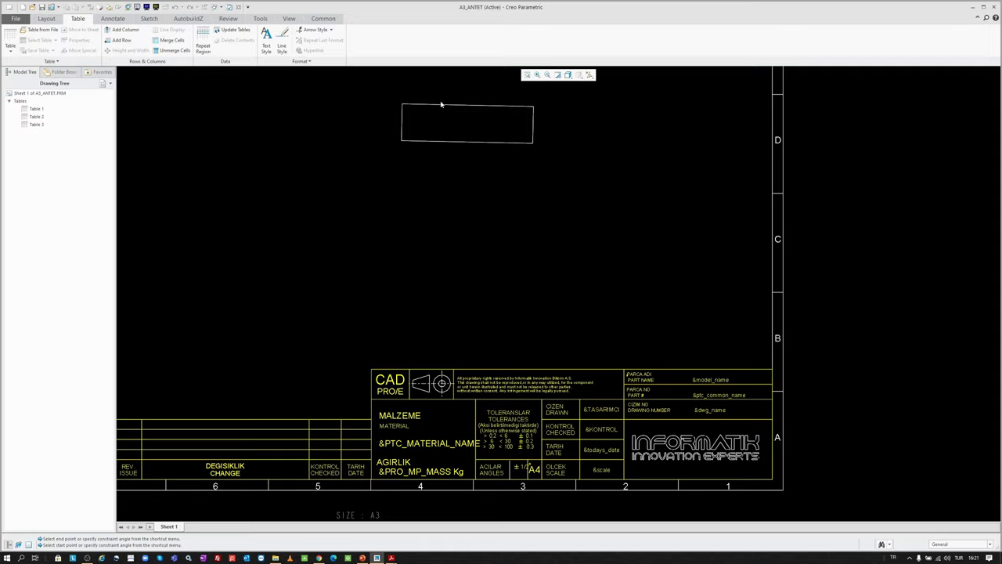
{"action": "left_click", "coordinate": [112, 20]}
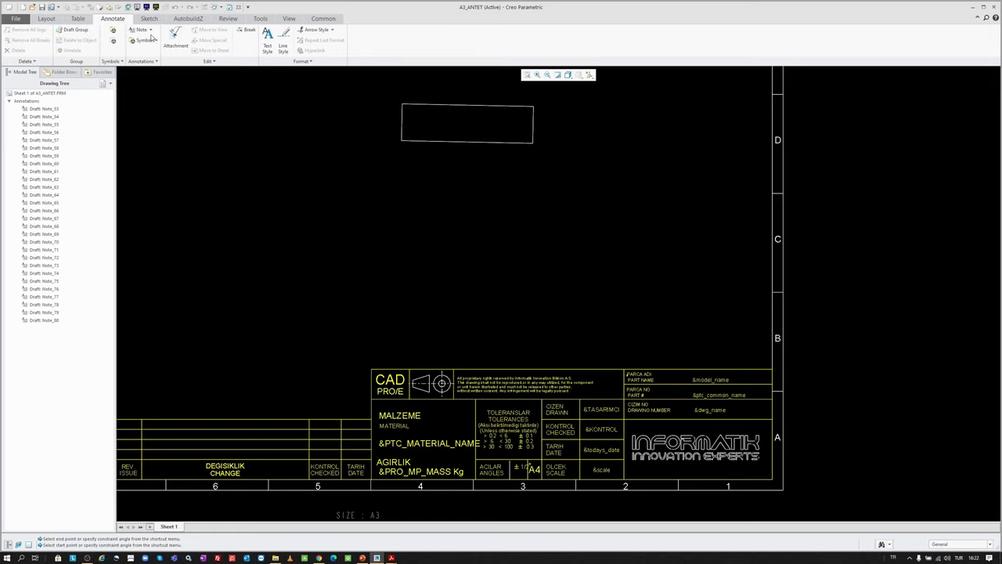
- Place a new note at a free point just inside the left end of the sketched box
{"action": "left_click", "coordinate": [141, 30]}
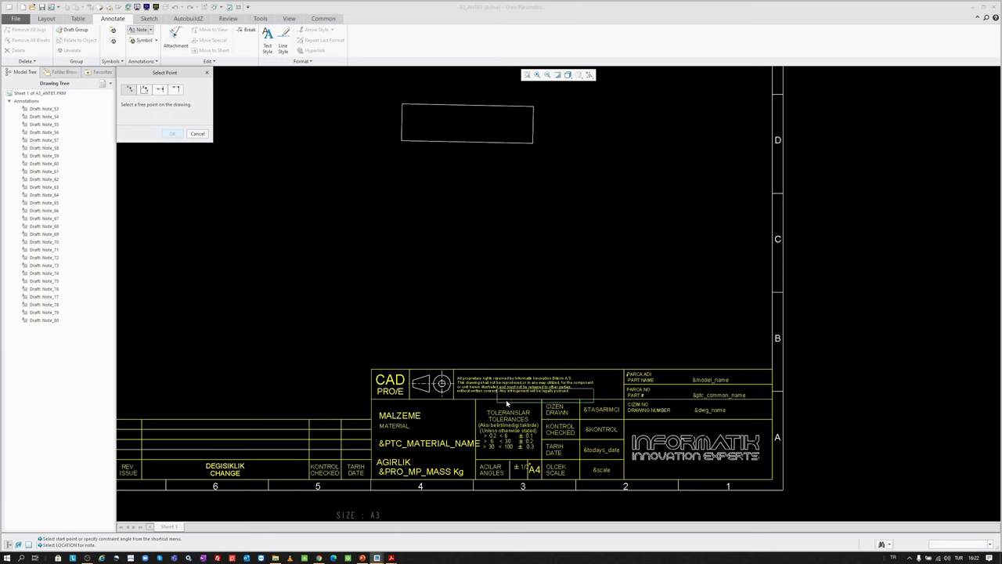
{"action": "scroll", "coordinate": [506, 399], "scroll_direction": "down", "scroll_amount": 2}
{"action": "scroll", "coordinate": [513, 391], "scroll_direction": "down", "scroll_amount": 2}
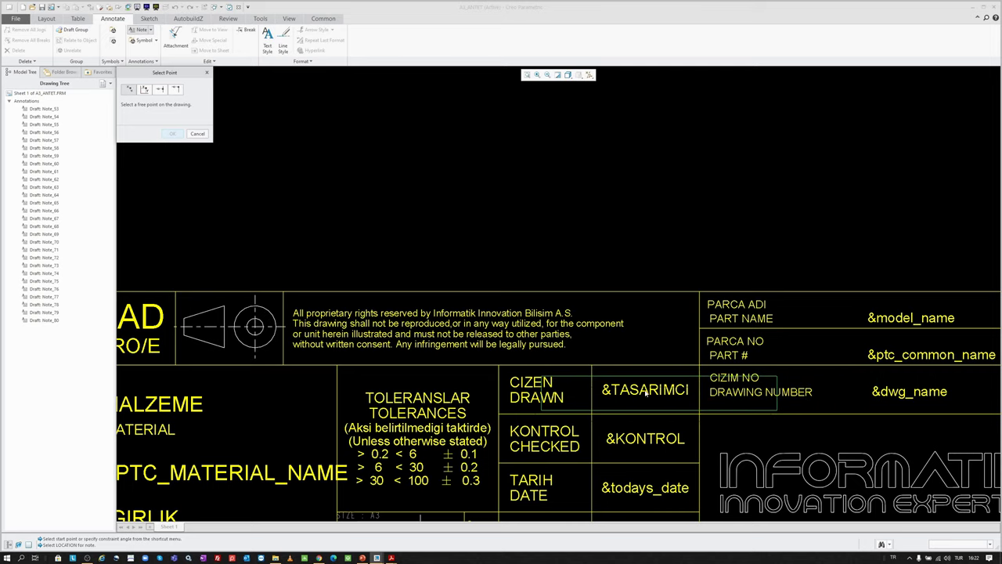
{"action": "scroll", "coordinate": [575, 385], "scroll_direction": "up", "scroll_amount": 2}
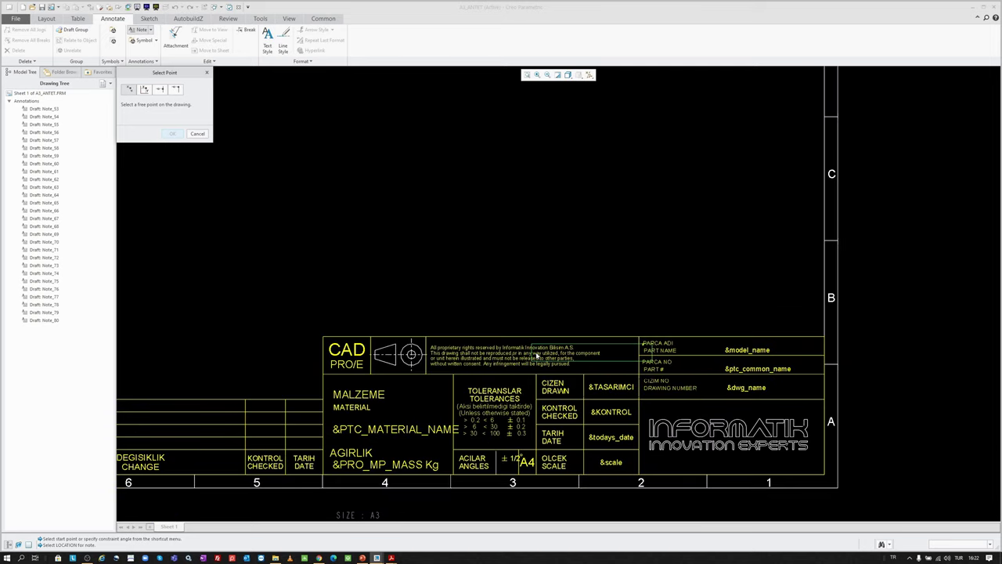
{"action": "scroll", "coordinate": [454, 224], "scroll_direction": "up", "scroll_amount": 2}
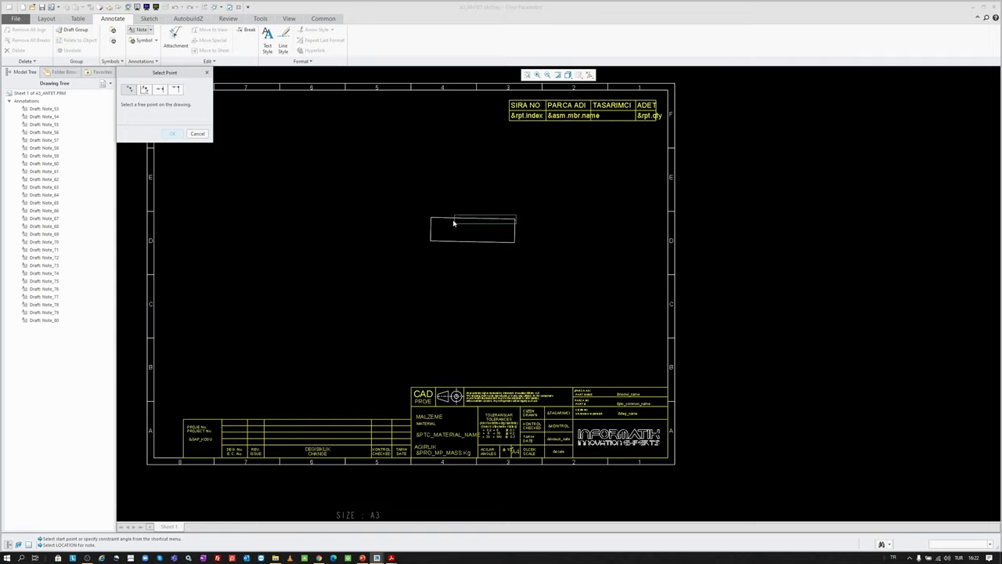
{"action": "scroll", "coordinate": [462, 225], "scroll_direction": "down", "scroll_amount": 3}
{"action": "scroll", "coordinate": [429, 229], "scroll_direction": "down", "scroll_amount": 3}
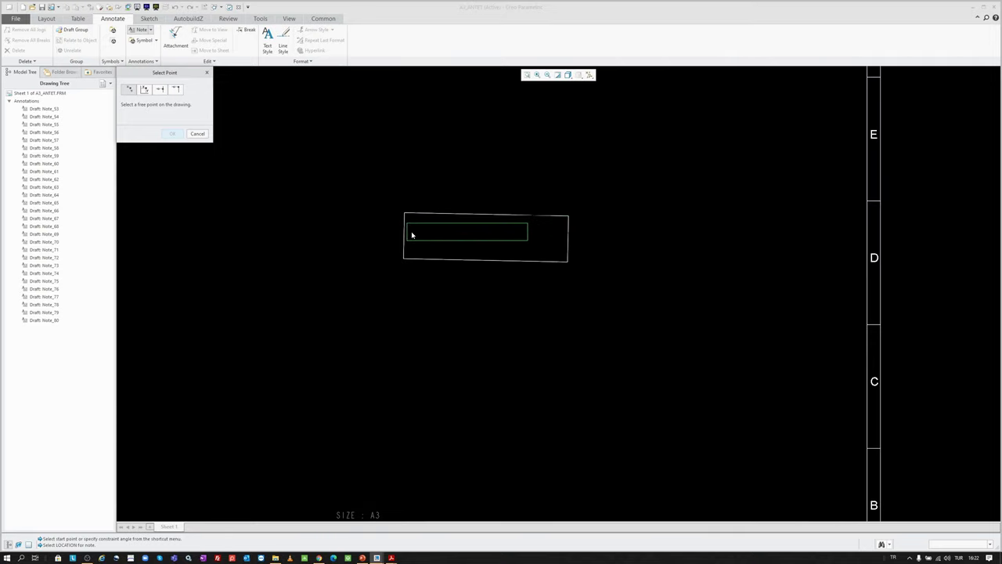
{"action": "left_click", "coordinate": [419, 237]}
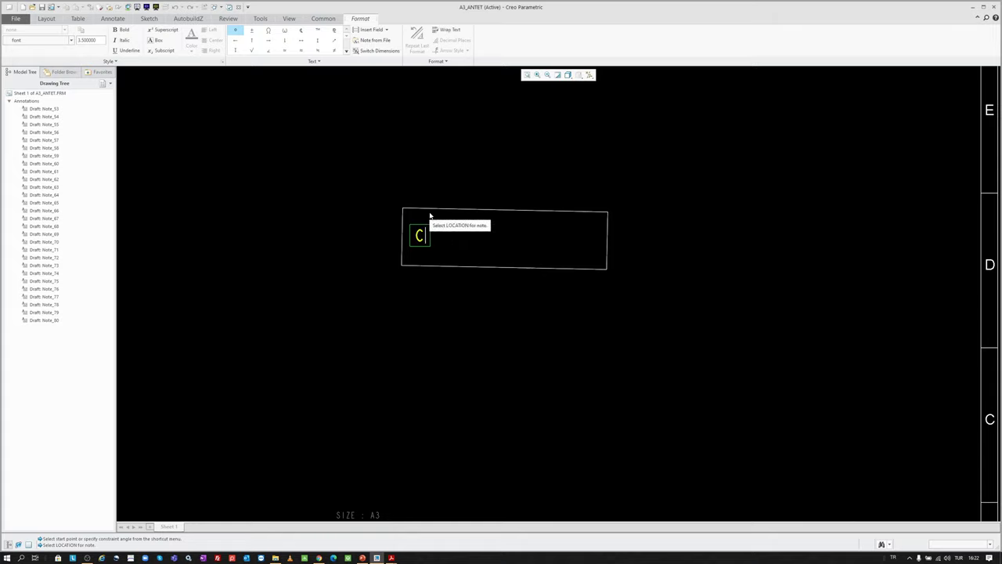
{"action": "key", "text": "Caps_Lock"}
{"action": "type", "text": "çizen"}
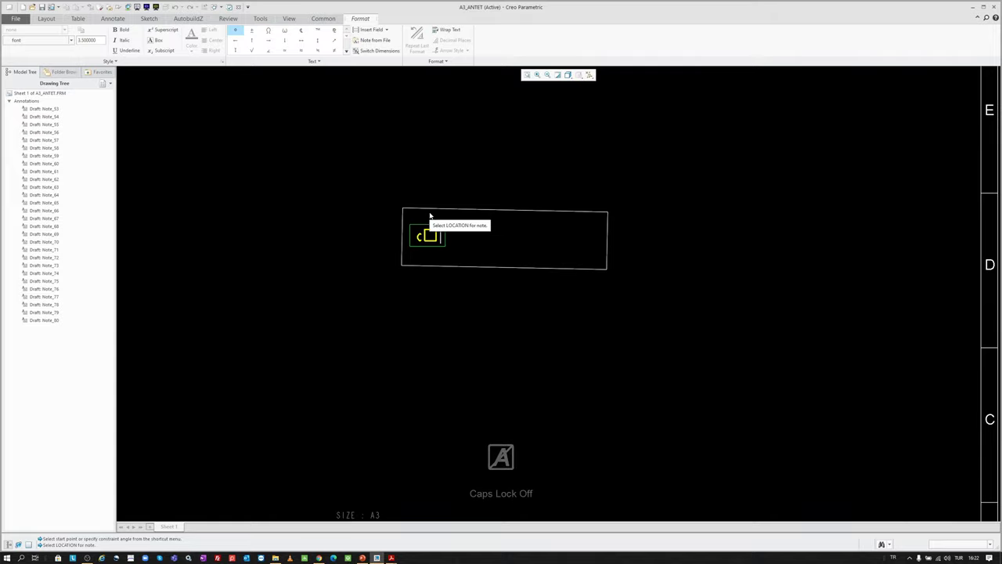
{"action": "key", "text": "BackSpace"}
{"action": "key", "text": "BackSpace"}
{"action": "key", "text": "BackSpace"}
{"action": "key", "text": "BackSpace"}
{"action": "key", "text": "BackSpace"}
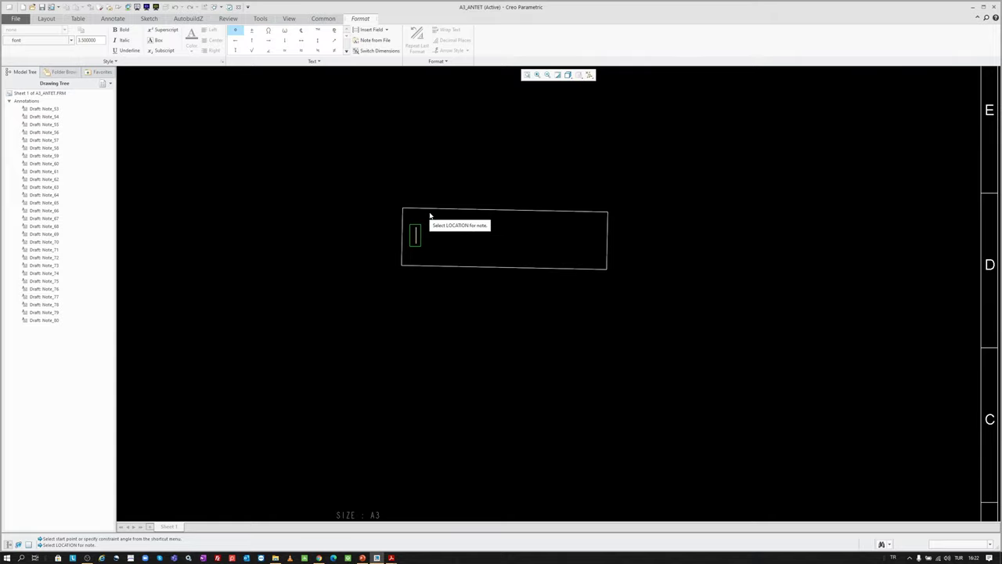
- Enter CIZEN as the text of the note inside the box and finish the note
{"action": "key", "text": "Caps_Lock"}
{"action": "type", "text": "ÇIZEN"}
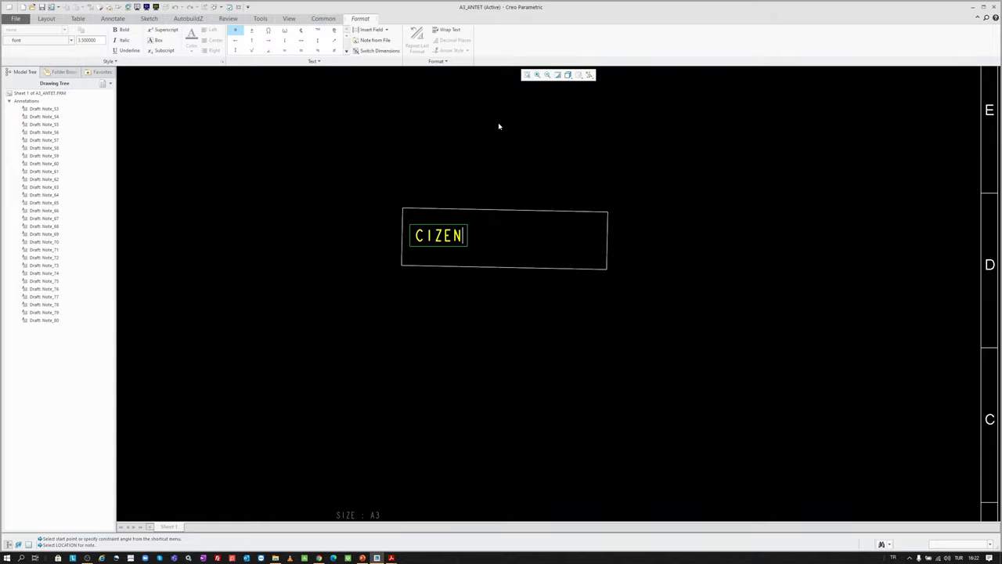
{"action": "left_click", "coordinate": [498, 124]}
{"action": "left_click", "coordinate": [428, 172]}
{"action": "scroll", "coordinate": [426, 196], "scroll_direction": "down", "scroll_amount": 4}
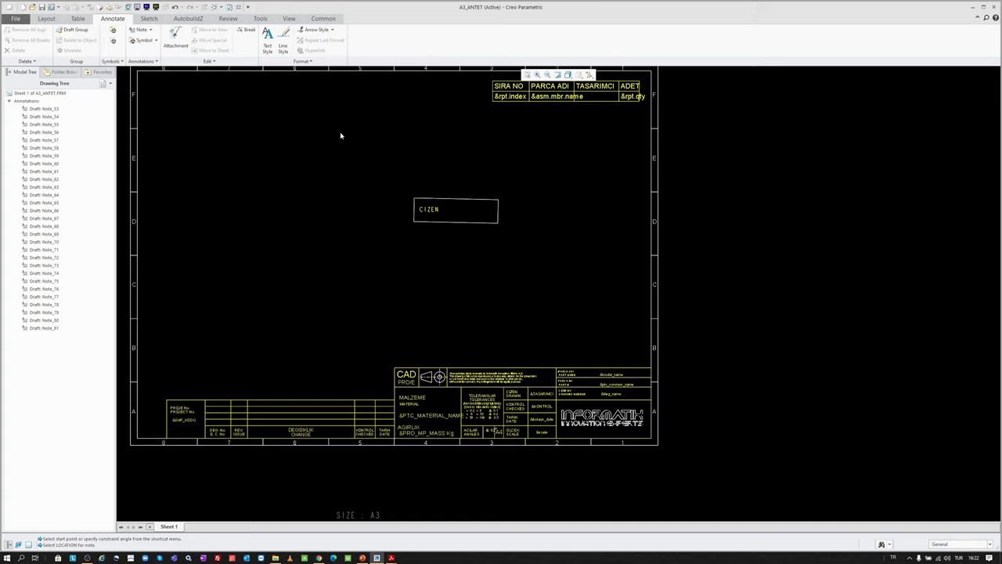
- Delete the sketched box in the middle of the sheet together with its CIZEN note
{"action": "left_click", "coordinate": [150, 18]}
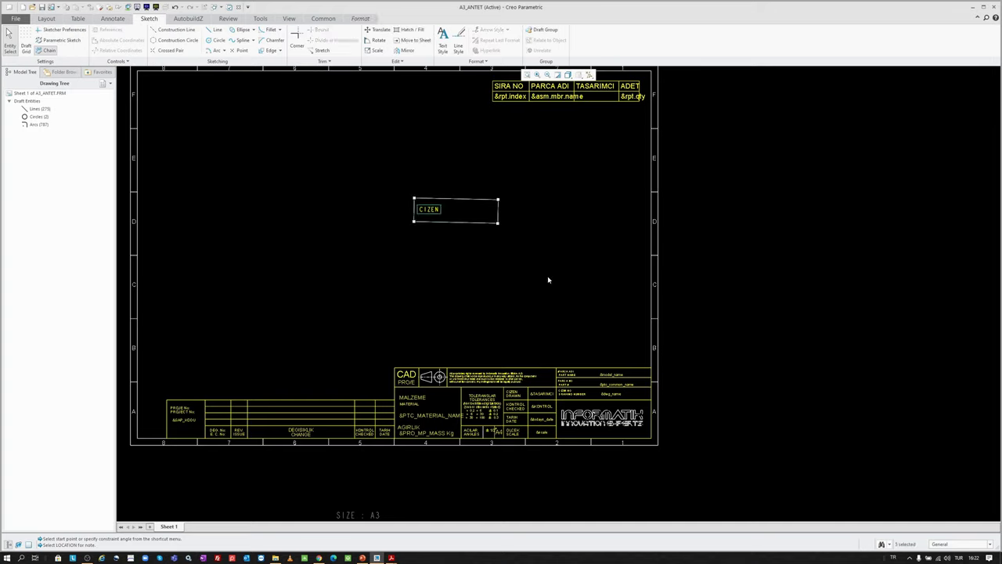
{"action": "left_click", "coordinate": [528, 76]}
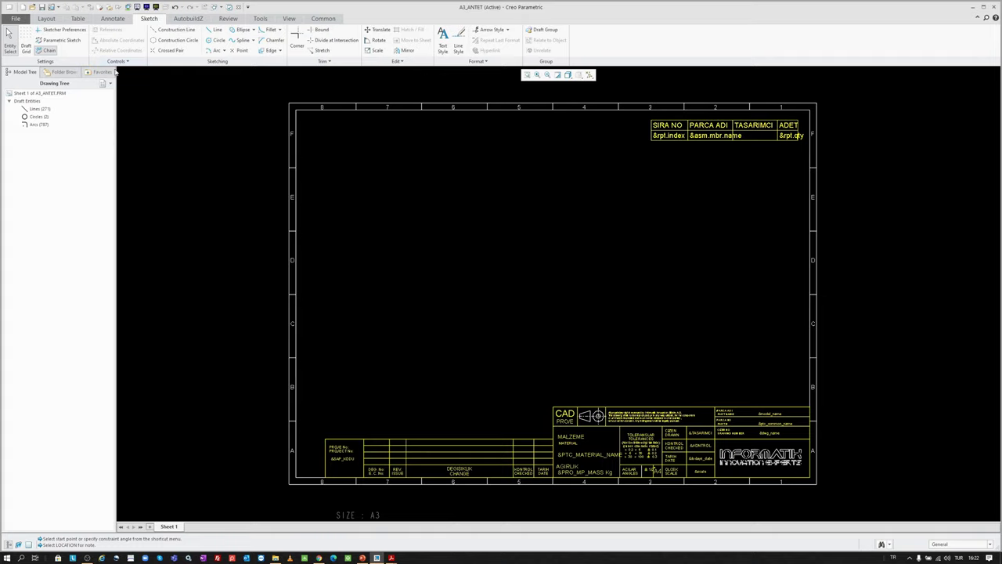
- Save the format as A3_ANTET.FRM in the Temp folder on the desktop
{"action": "left_click", "coordinate": [52, 7]}
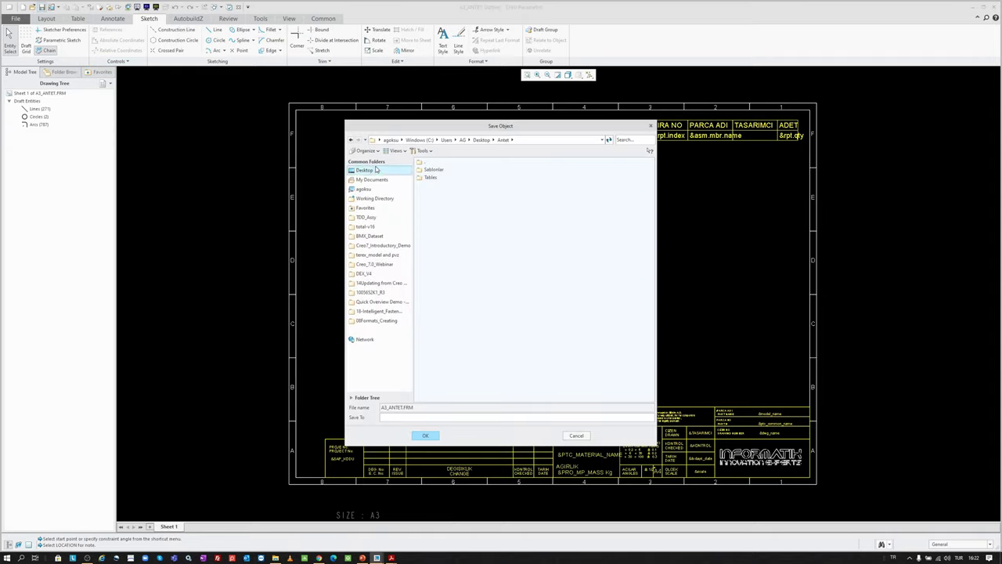
{"action": "double_click", "coordinate": [430, 216]}
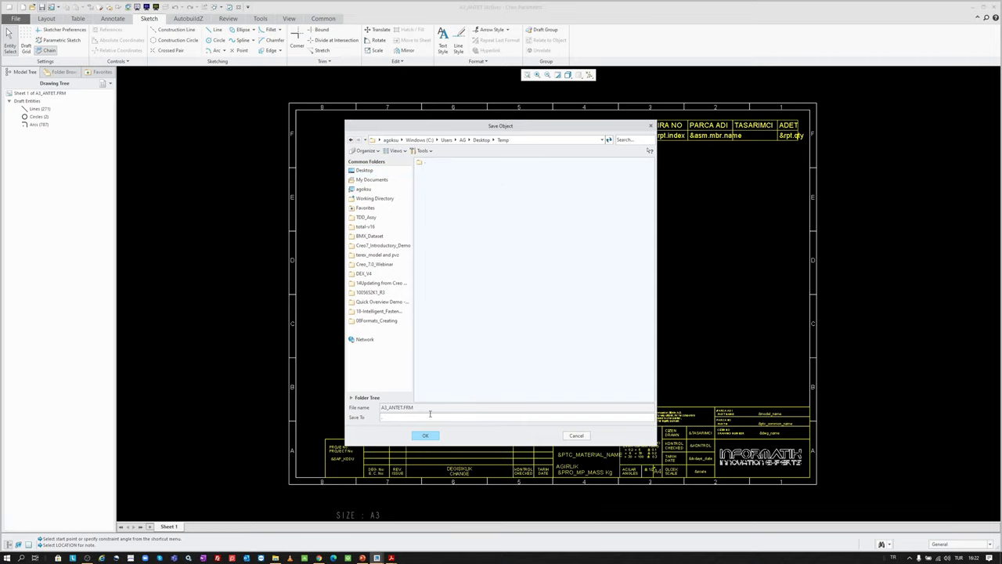
{"action": "key", "text": "Return"}
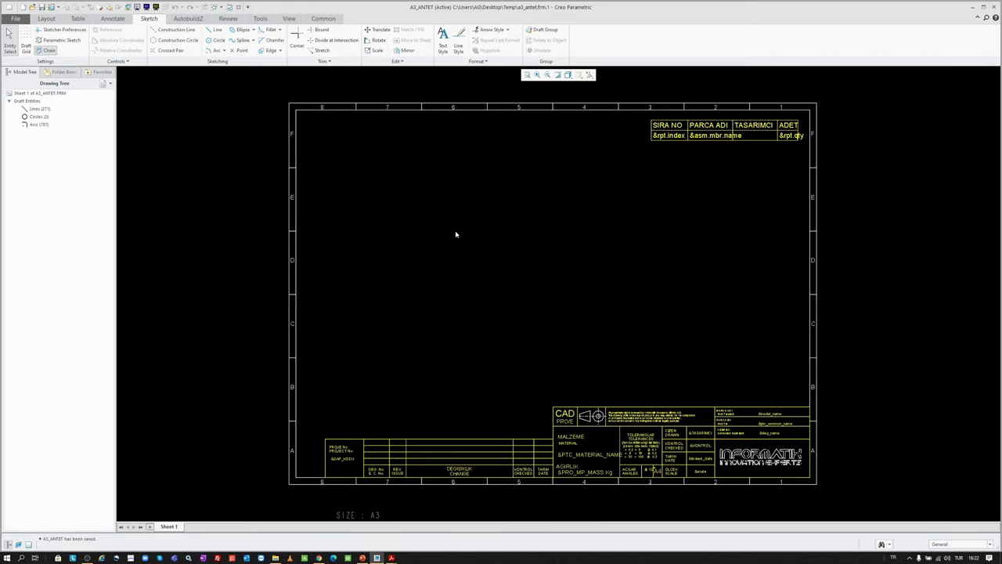
- Create a new solid part named TEST from the default template
{"action": "key", "text": "ctrl+n"}
{"action": "type", "text": "TE"}
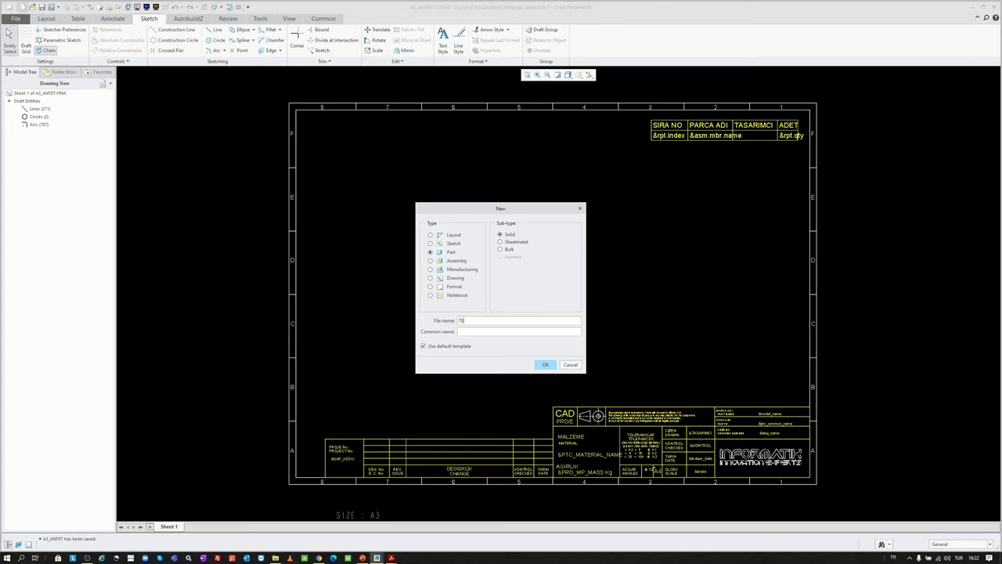
{"action": "type", "text": "ST"}
{"action": "key", "text": "Return"}
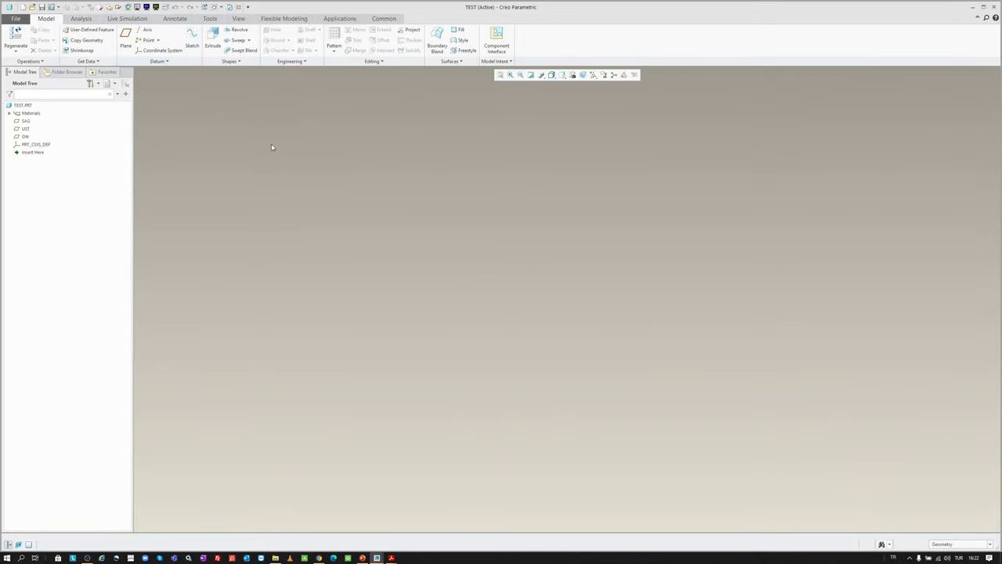
- Create a drawing named TESTRESIM of the TEST part, using the a3_antet.frm format from the desktop's Temp folder
{"action": "key", "text": "ctrl+n"}
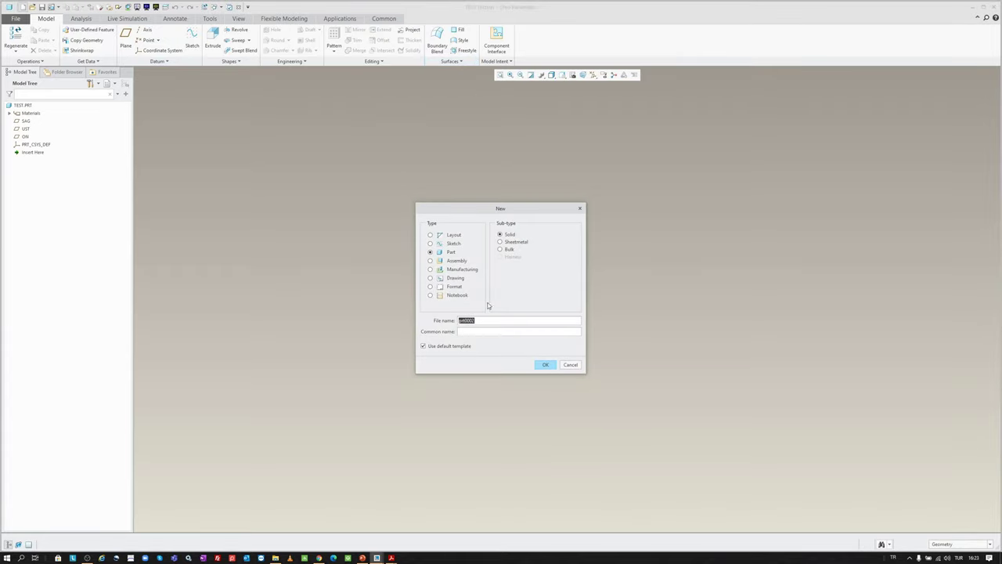
{"action": "left_click", "coordinate": [455, 279]}
{"action": "type", "text": "TESTRESIM"}
{"action": "key", "text": "Return"}
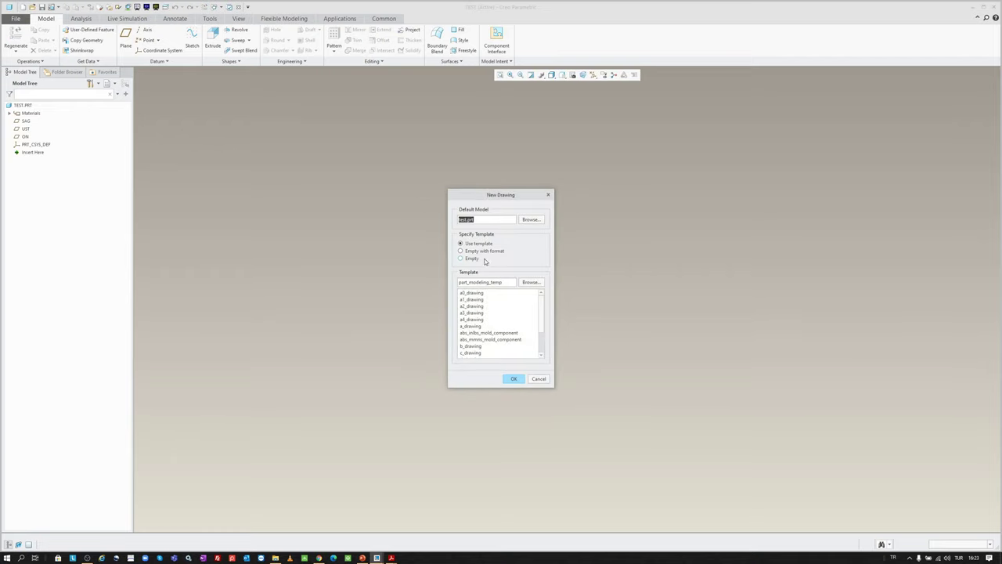
{"action": "left_click", "coordinate": [531, 282]}
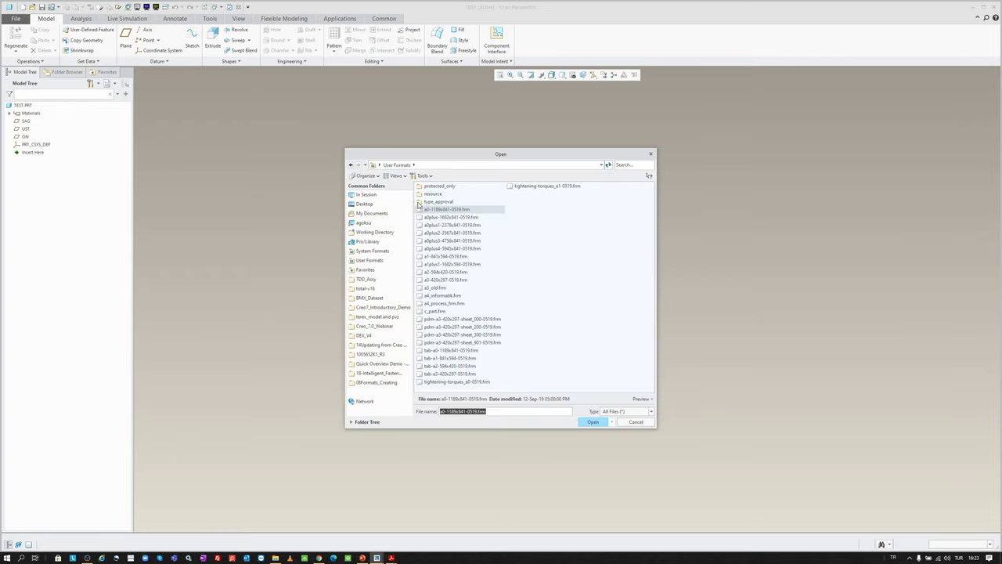
{"action": "left_click", "coordinate": [365, 204]}
{"action": "double_click", "coordinate": [433, 234]}
{"action": "double_click", "coordinate": [435, 186]}
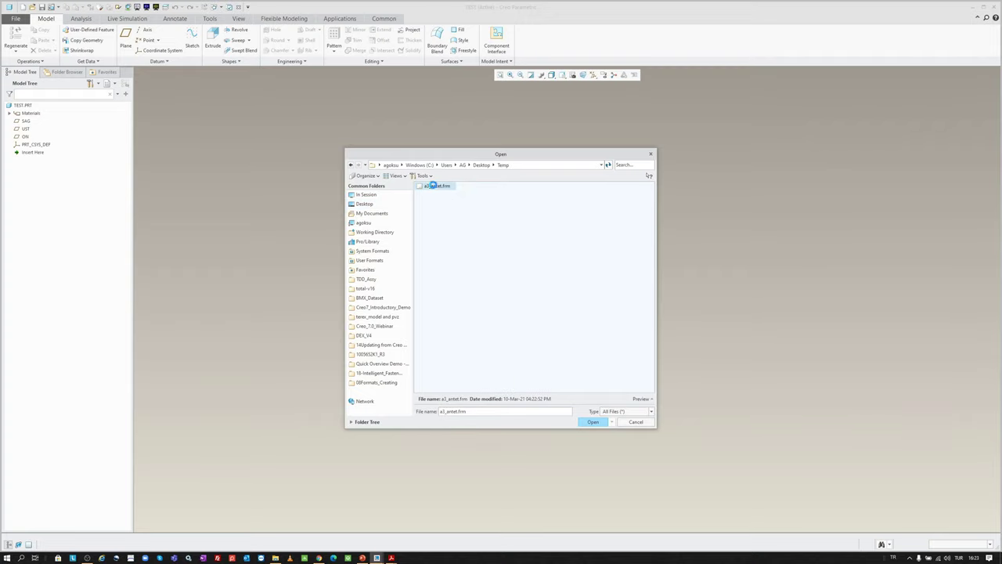
{"action": "key", "text": "Return"}
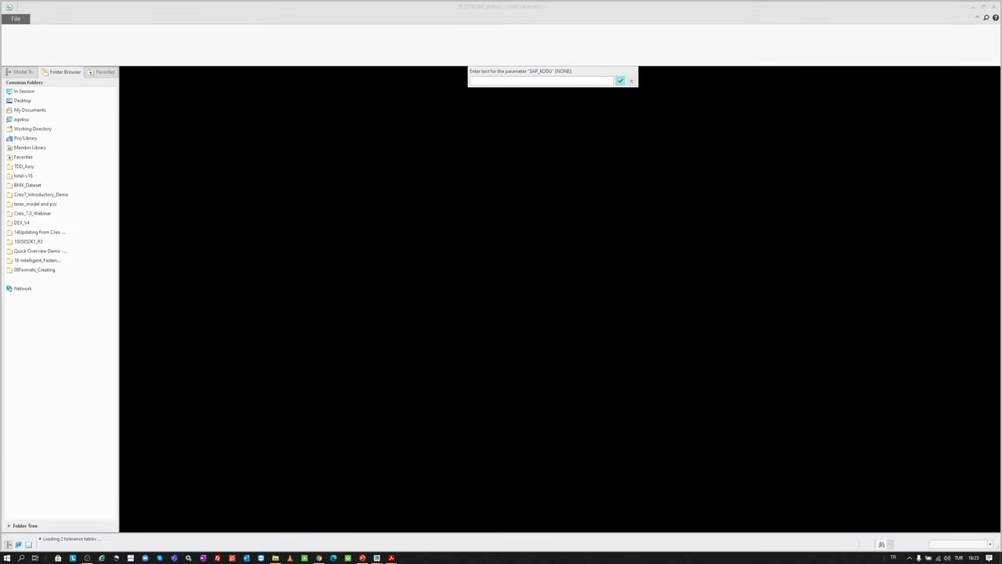
- Enter 2050 for SAP_KODU and the person's name for both TASARIMCI and KONTROL, and check the filled title block
{"action": "type", "text": "2050"}
{"action": "key", "text": "Return"}
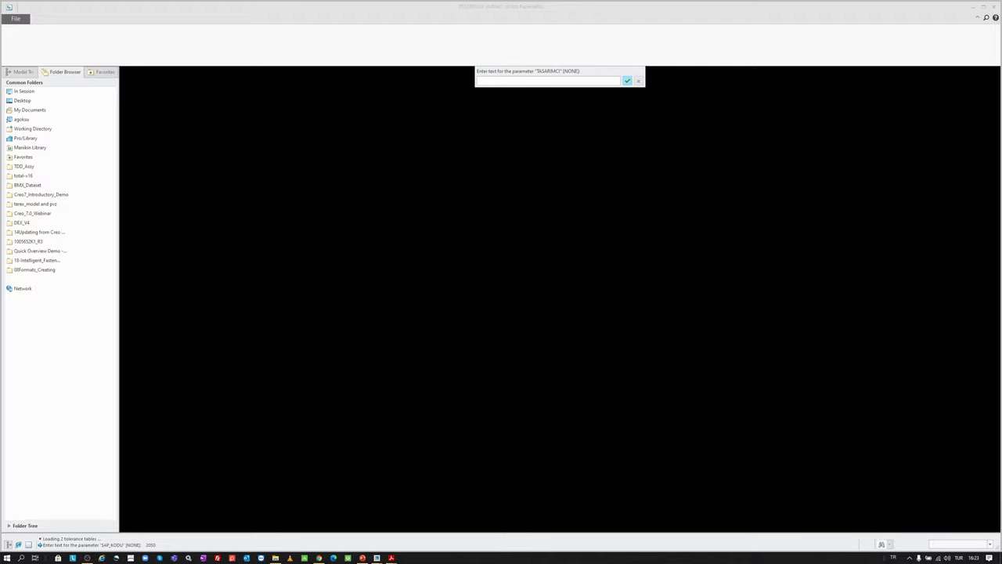
{"action": "type", "text": "A.GOKSU"}
{"action": "key", "text": "Return"}
{"action": "type", "text": "A.GOKSU"}
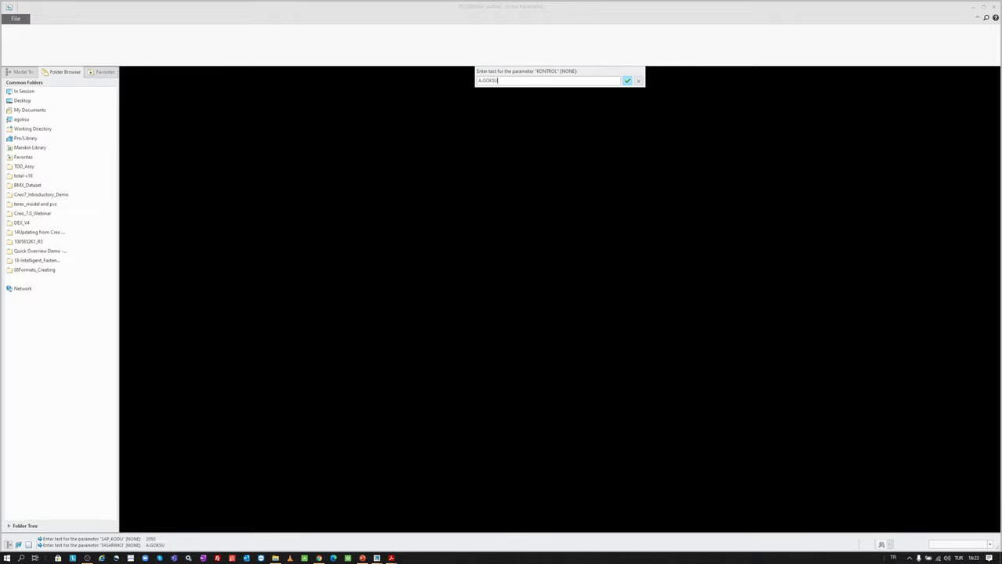
{"action": "key", "text": "Return"}
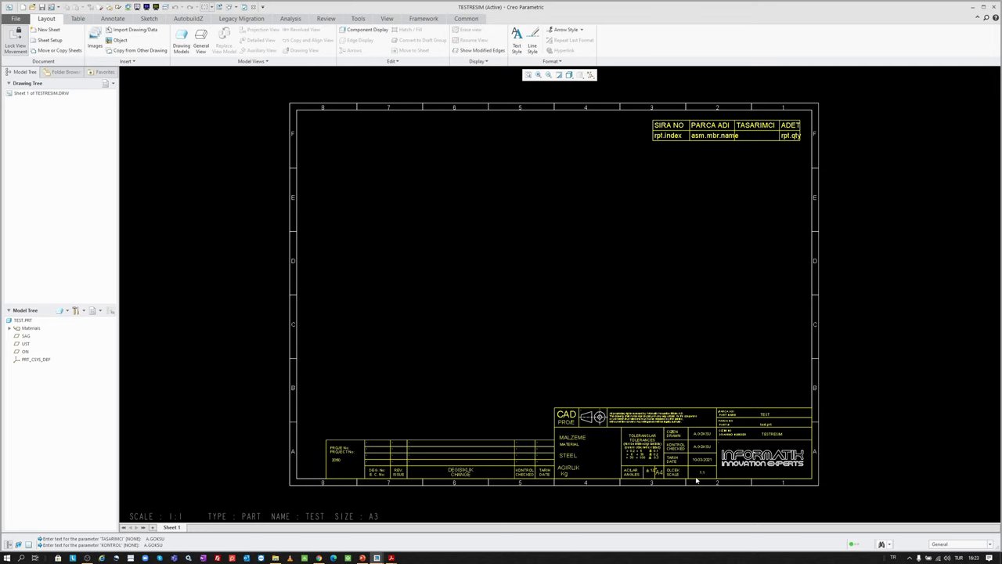
{"action": "scroll", "coordinate": [696, 480], "scroll_direction": "up", "scroll_amount": 5}
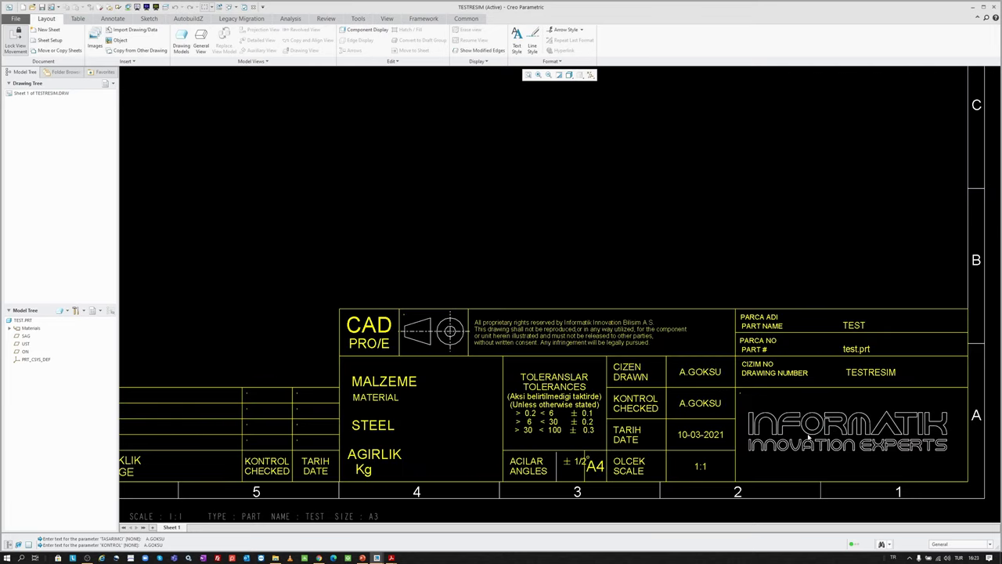
{"action": "scroll", "coordinate": [806, 434], "scroll_direction": "up", "scroll_amount": 1}
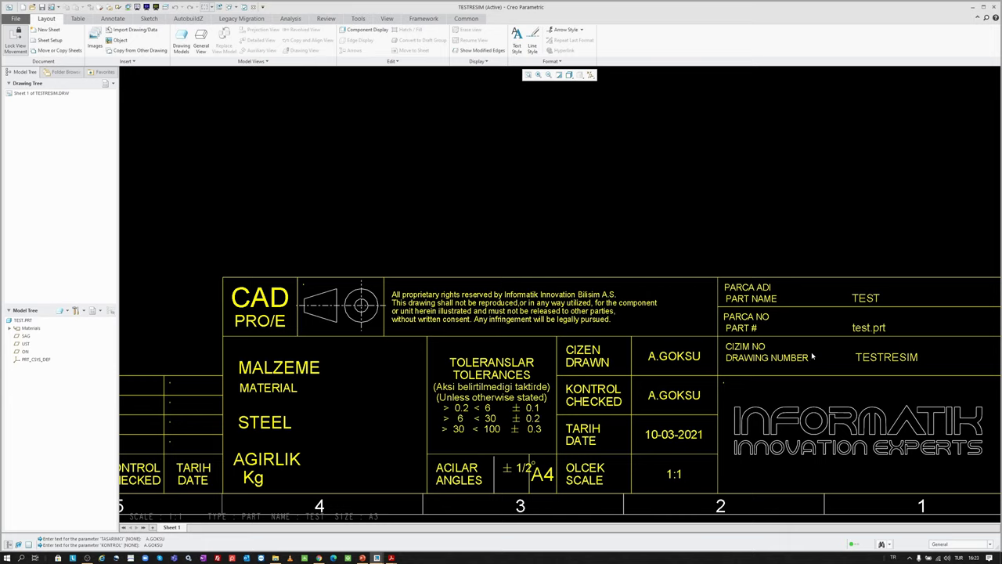
{"action": "scroll", "coordinate": [812, 357], "scroll_direction": "down", "scroll_amount": 3}
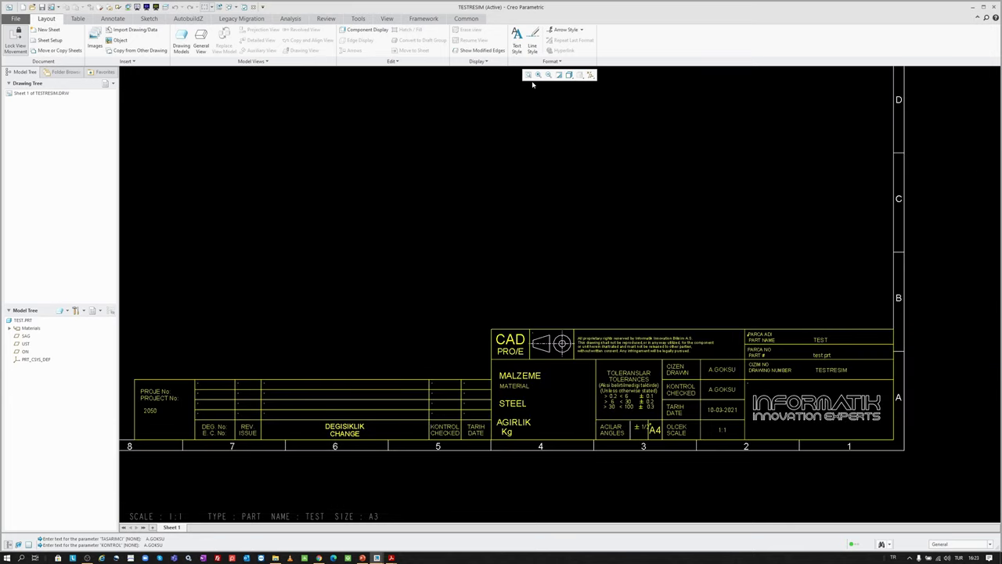
{"action": "left_click", "coordinate": [527, 75]}
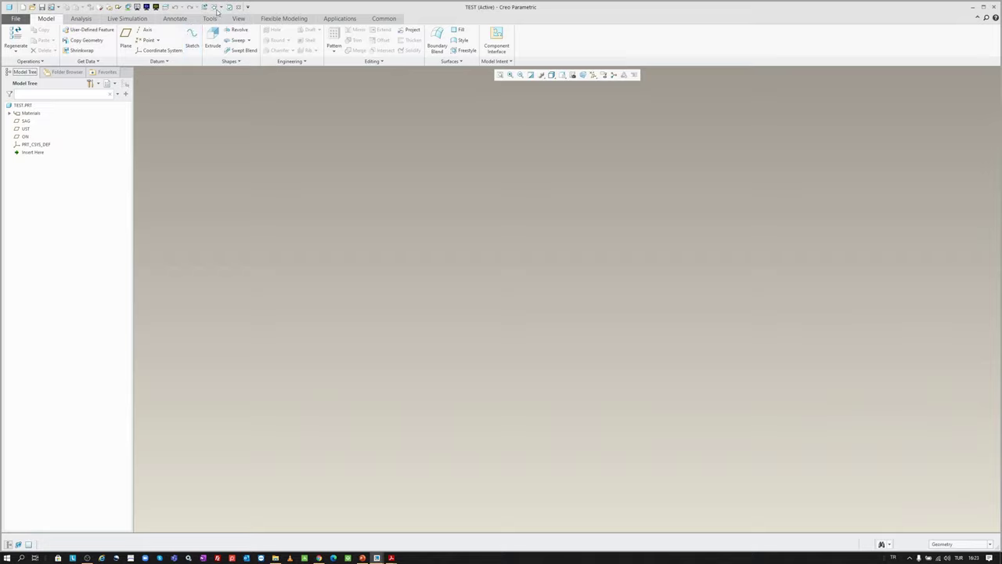
- Close the open drawing, part and format windows and erase all objects not displayed from the session
{"action": "left_click", "coordinate": [245, 7]}
{"action": "left_click", "coordinate": [246, 7]}
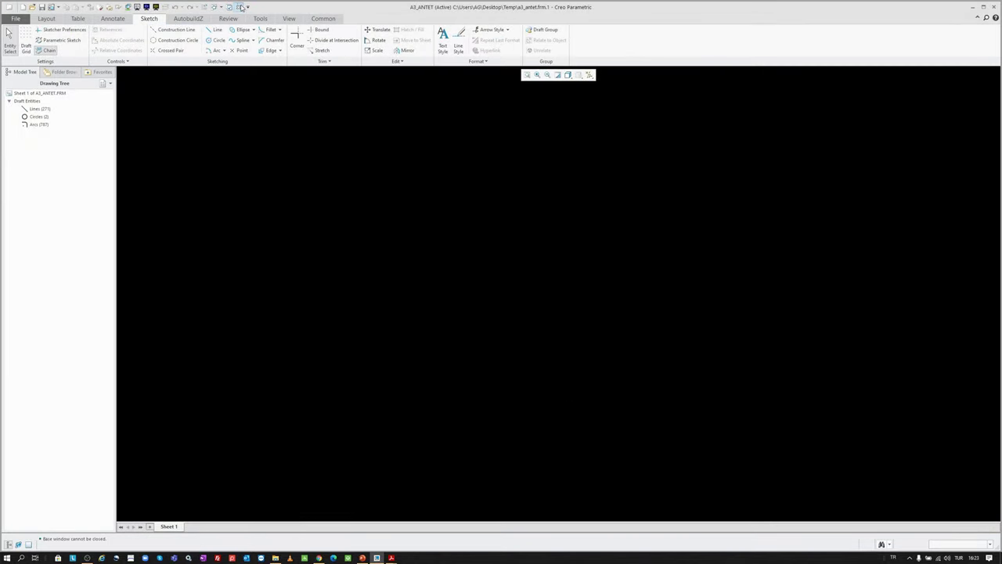
{"action": "left_click", "coordinate": [102, 39]}
{"action": "key", "text": "Return"}
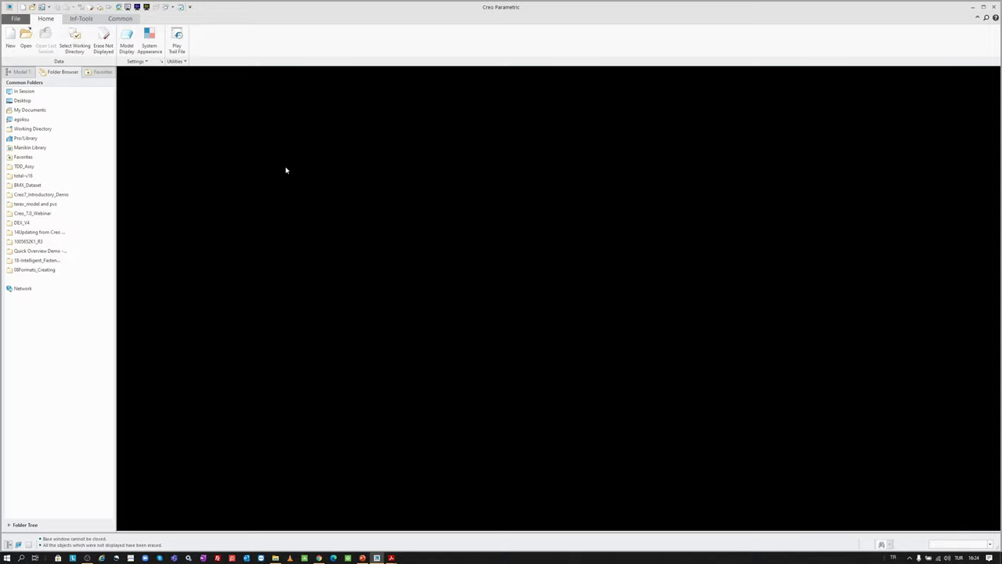
- Create a new solid part named A4_SABLON from the default template
{"action": "left_click", "coordinate": [11, 39]}
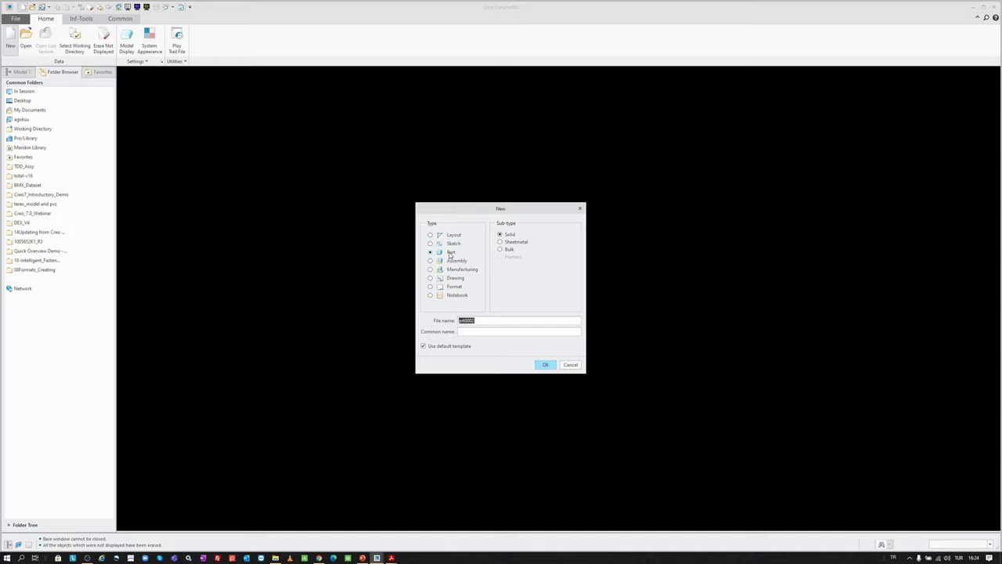
{"action": "type", "text": "A4_SABLON"}
{"action": "key", "text": "Return"}
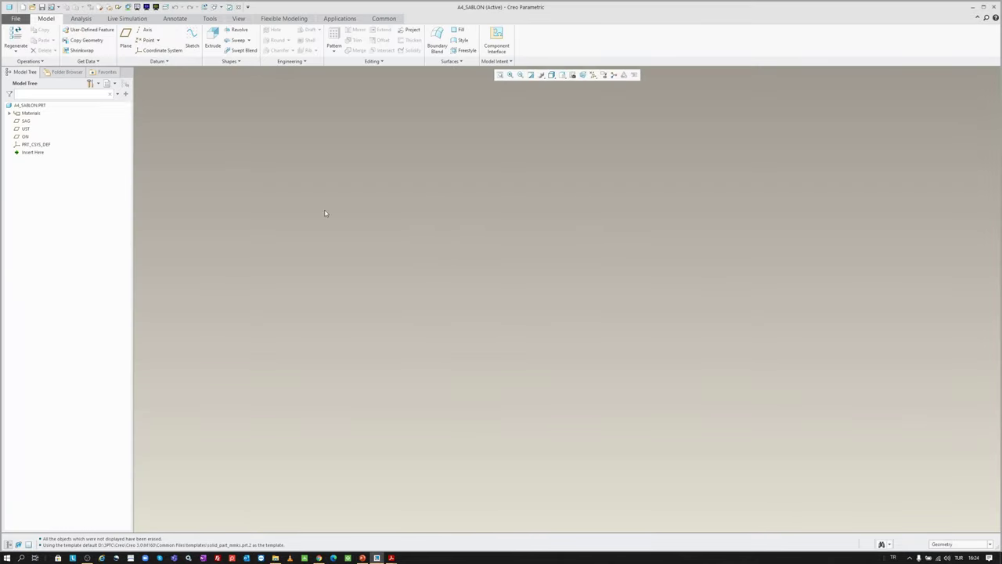
- Start a sketch on the ON plane and draw a center rectangle about 135 by 220 mm at the origin
{"action": "left_click", "coordinate": [192, 38]}
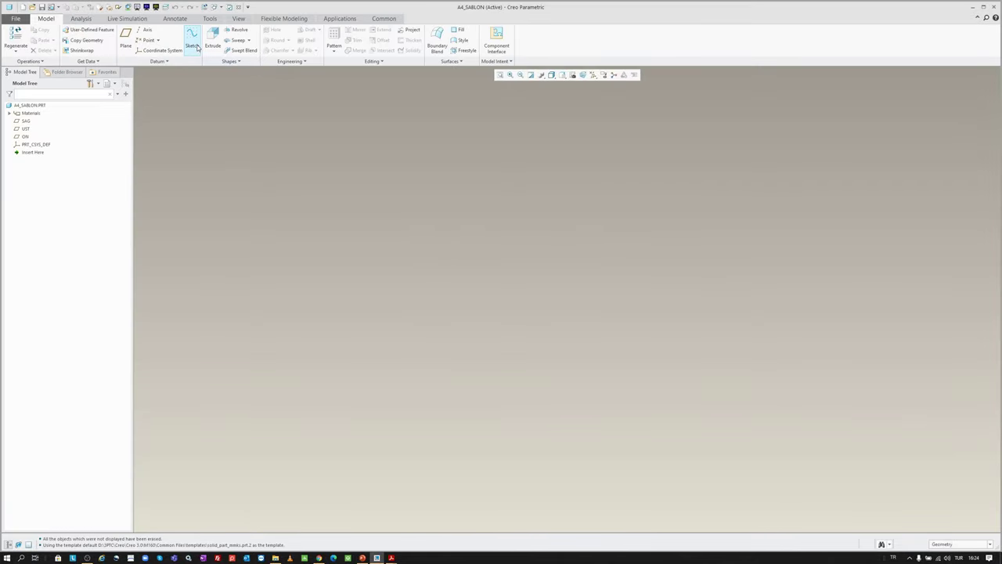
{"action": "left_click", "coordinate": [24, 137]}
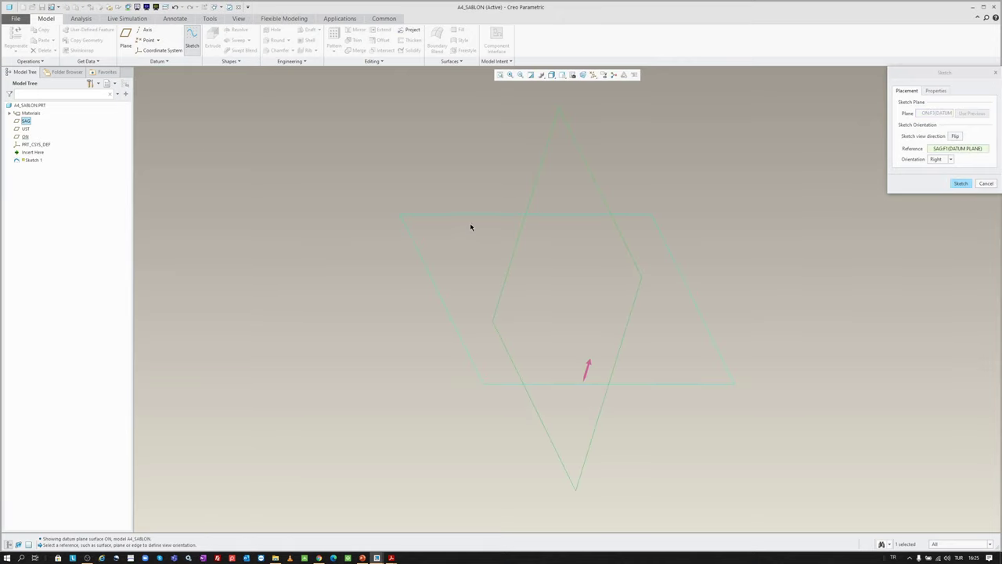
{"action": "middle_click", "coordinate": [469, 226]}
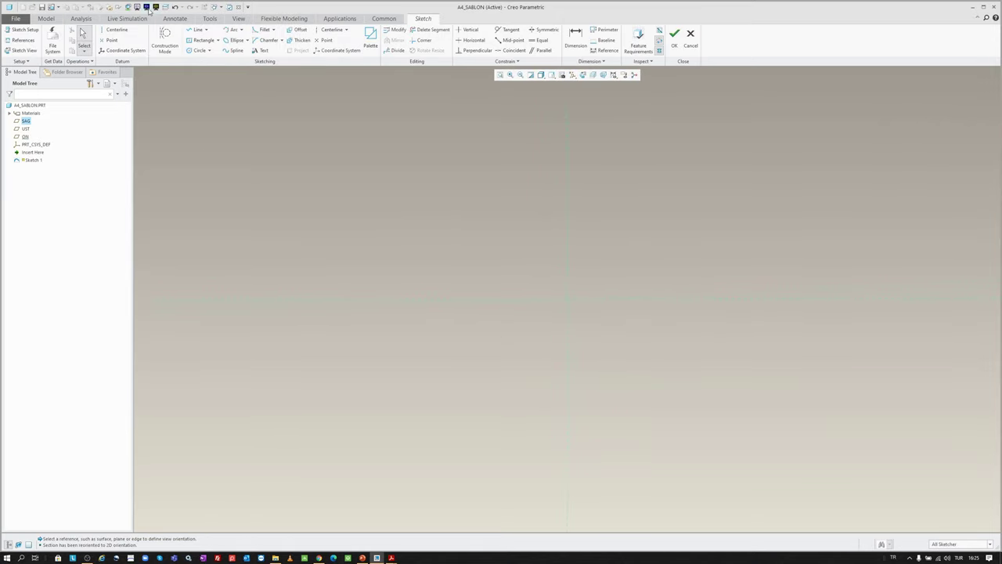
{"action": "key", "text": "r"}
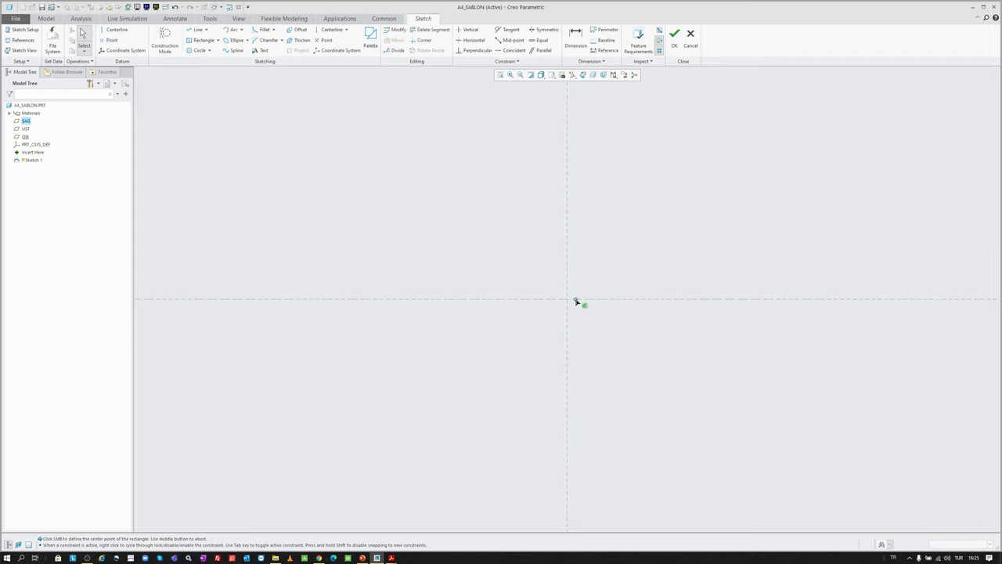
{"action": "left_click", "coordinate": [566, 299]}
{"action": "left_click", "coordinate": [617, 218]}
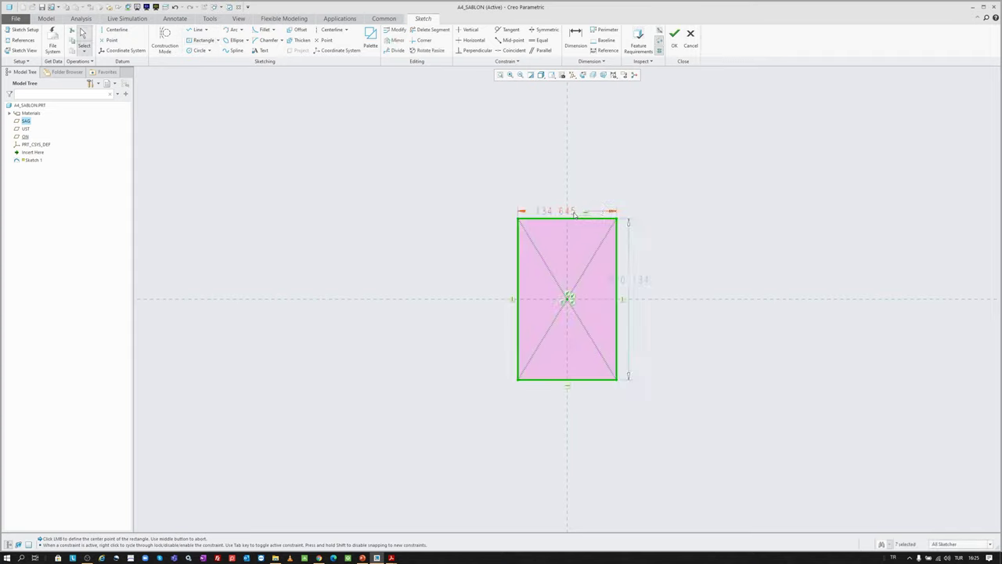
- Set the rectangle's width to 210 mm and its height to 297 mm
{"action": "double_click", "coordinate": [576, 213]}
{"action": "type", "text": "210"}
{"action": "key", "text": "Return"}
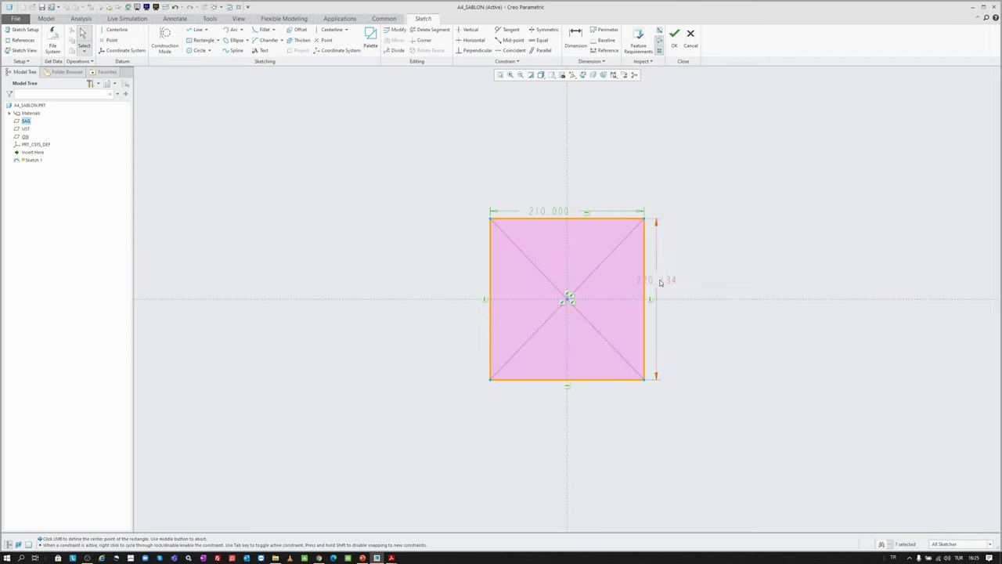
{"action": "double_click", "coordinate": [660, 280]}
{"action": "type", "text": "297"}
{"action": "key", "text": "Return"}
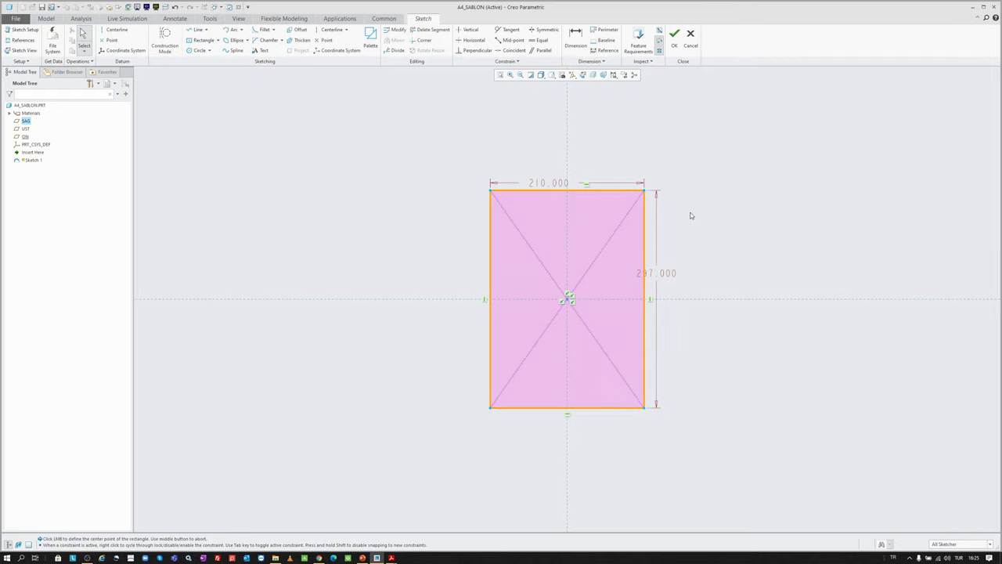
{"action": "scroll", "coordinate": [687, 217], "scroll_direction": "down", "scroll_amount": 1}
{"action": "scroll", "coordinate": [510, 197], "scroll_direction": "down", "scroll_amount": 1}
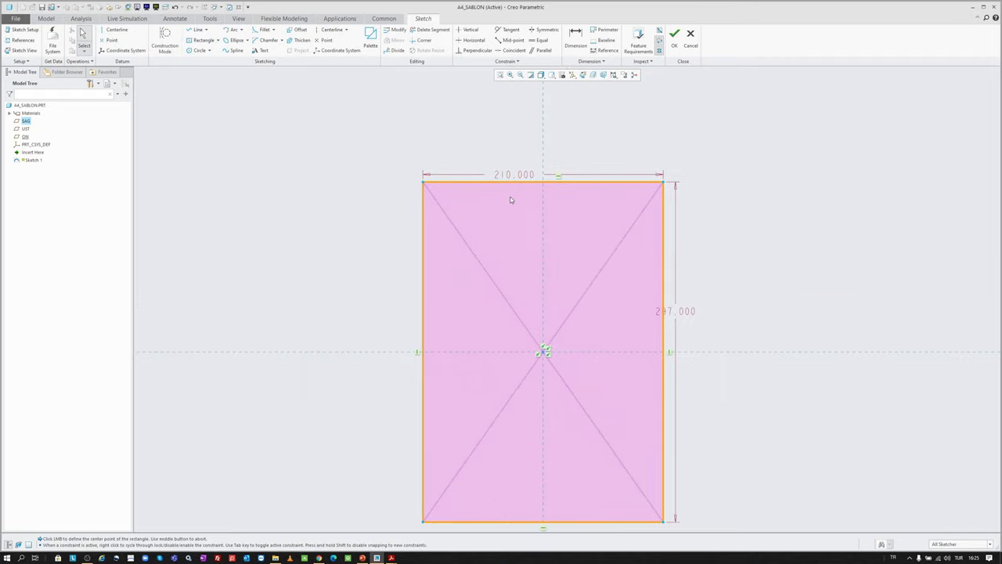
- Offset the whole rectangle loop 8 mm inward to form the inner frame, and finish the sketch
{"action": "left_click", "coordinate": [298, 30]}
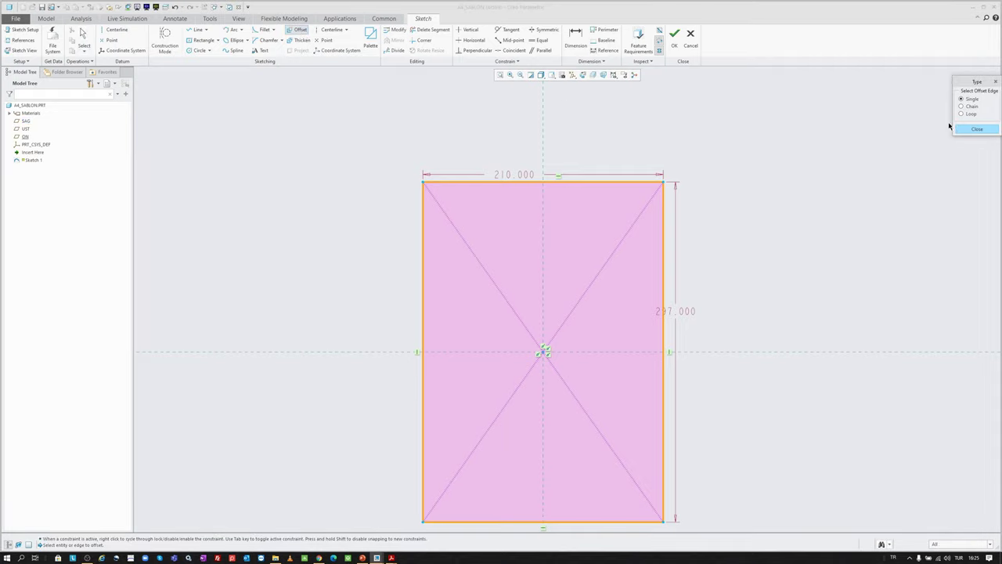
{"action": "left_click", "coordinate": [640, 182]}
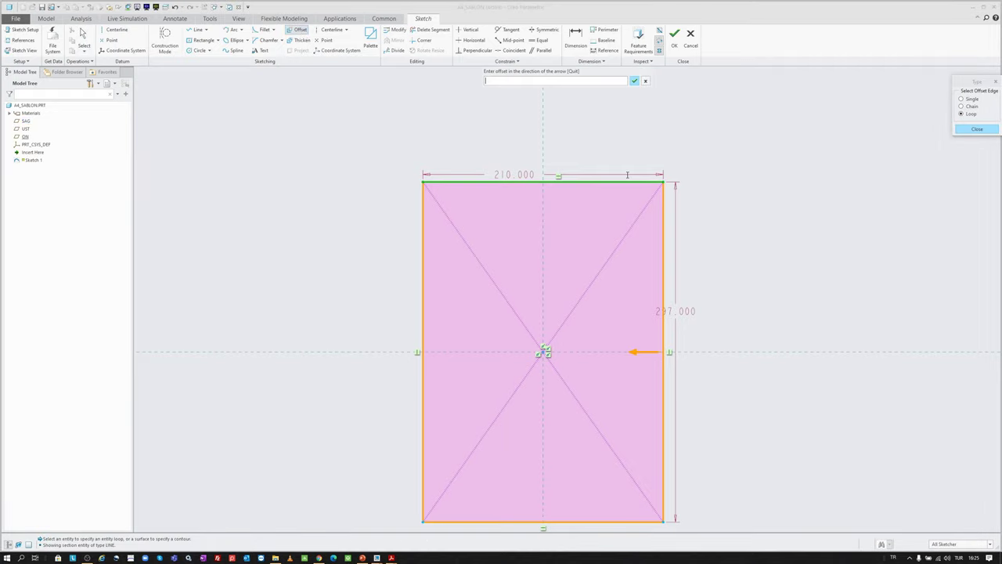
{"action": "type", "text": "8"}
{"action": "key", "text": "Return"}
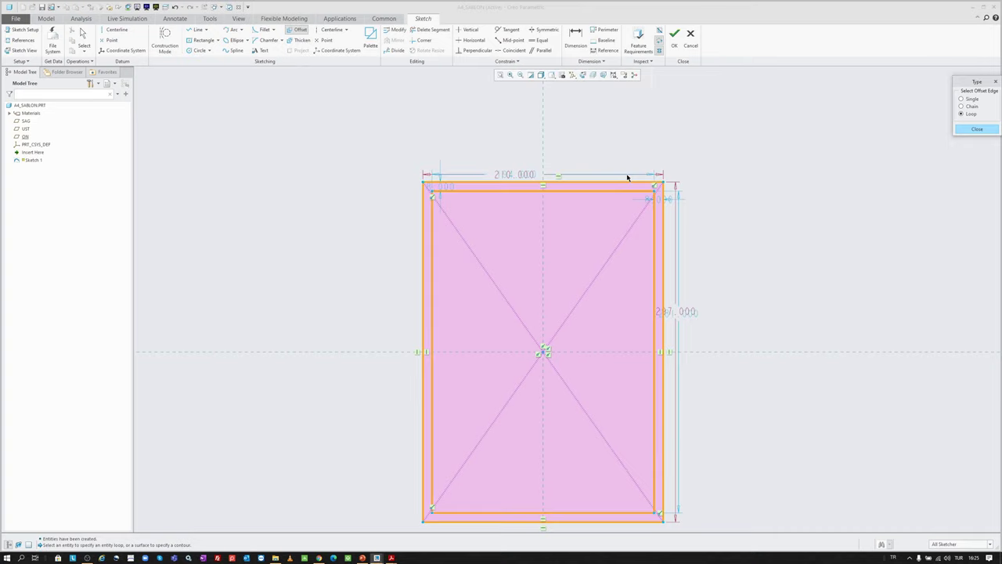
{"action": "middle_click", "coordinate": [616, 127]}
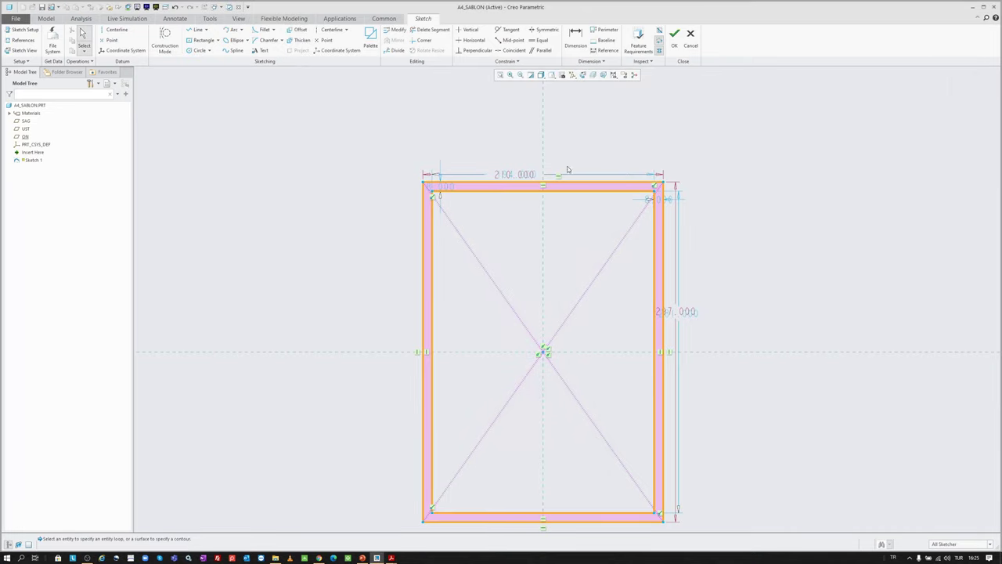
{"action": "scroll", "coordinate": [496, 199], "scroll_direction": "down", "scroll_amount": 1}
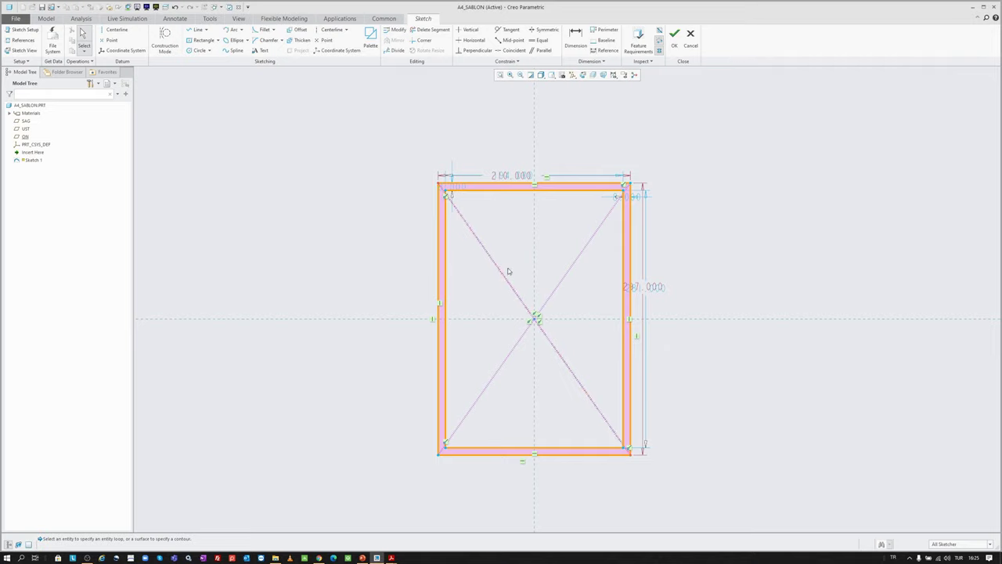
{"action": "left_click", "coordinate": [676, 35]}
{"action": "left_click", "coordinate": [289, 151]}
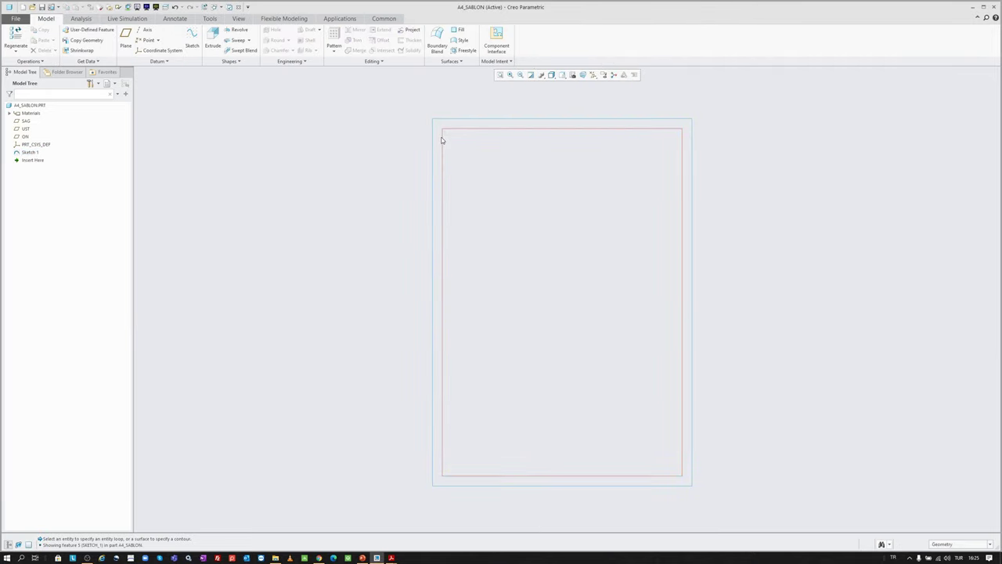
- Start a second sketch on the ON plane for the frame's division marks
{"action": "left_click", "coordinate": [193, 45]}
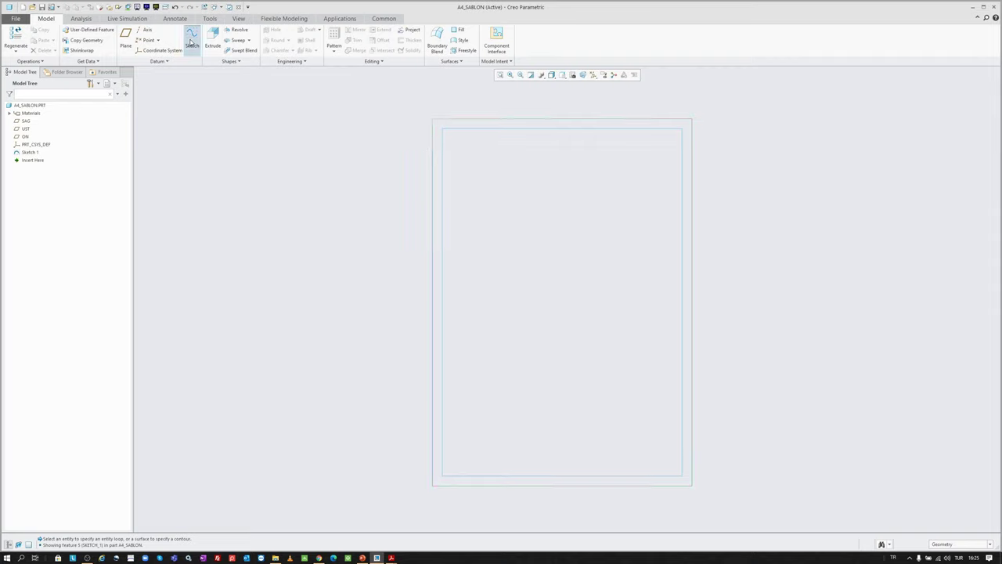
{"action": "left_click", "coordinate": [25, 137]}
{"action": "middle_click", "coordinate": [449, 89]}
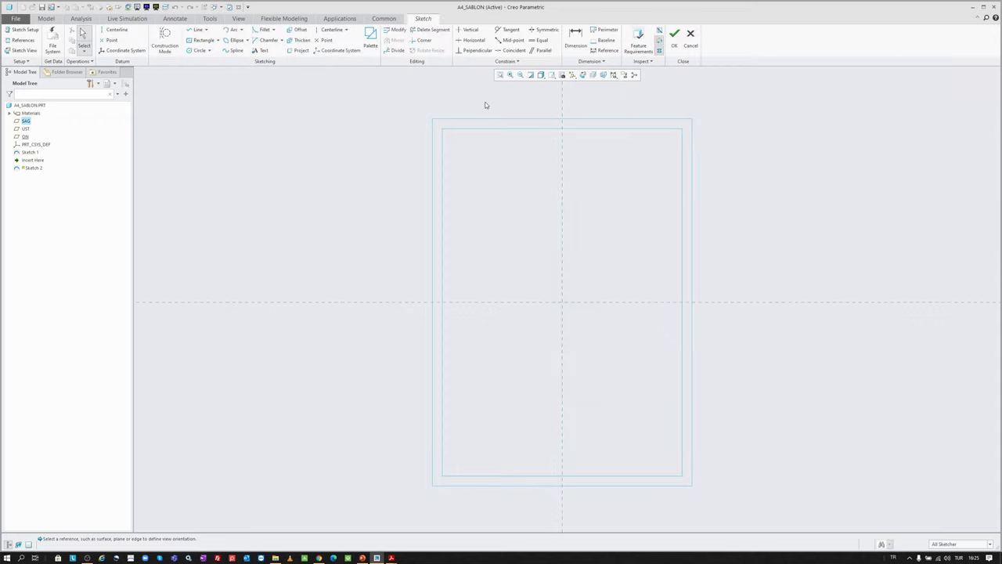
{"action": "scroll", "coordinate": [519, 114], "scroll_direction": "up", "scroll_amount": 1}
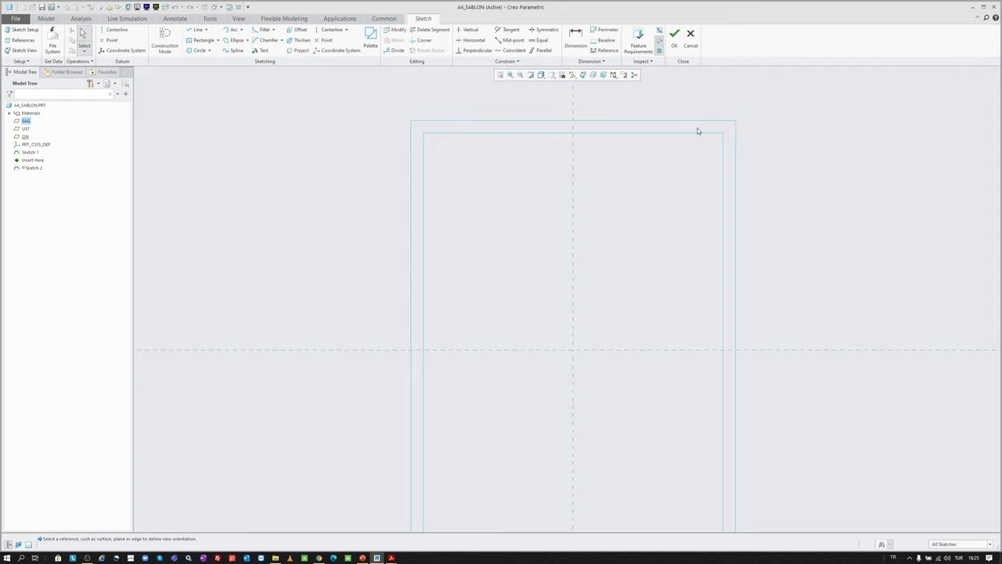
- Switch to Calculator and divide the 210 mm sheet width by 50 and by 4
{"action": "left_click", "coordinate": [319, 558]}
{"action": "left_click", "coordinate": [450, 561]}
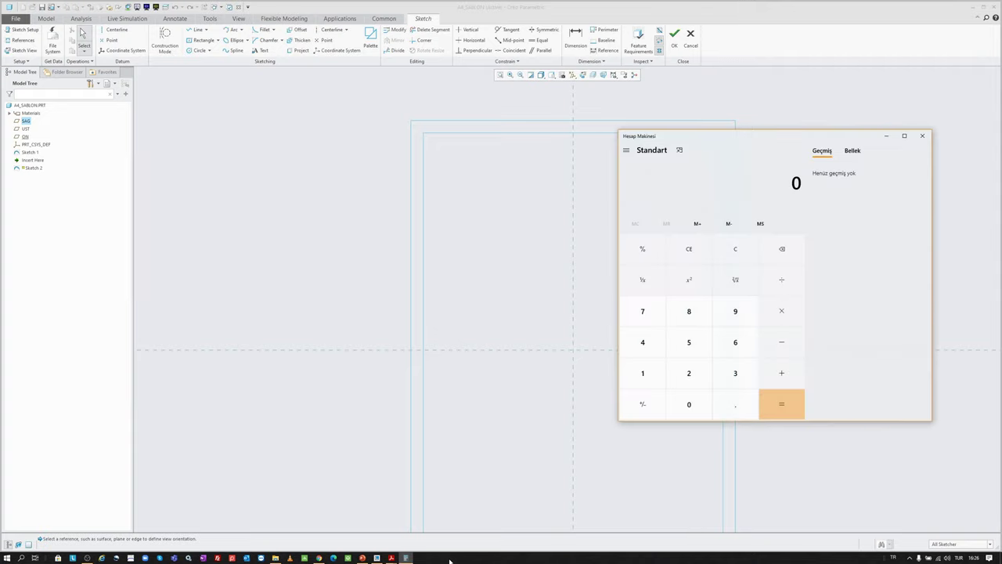
{"action": "type", "text": "210/50"}
{"action": "key", "text": "Return"}
{"action": "left_click", "coordinate": [738, 248]}
{"action": "type", "text": "210/"}
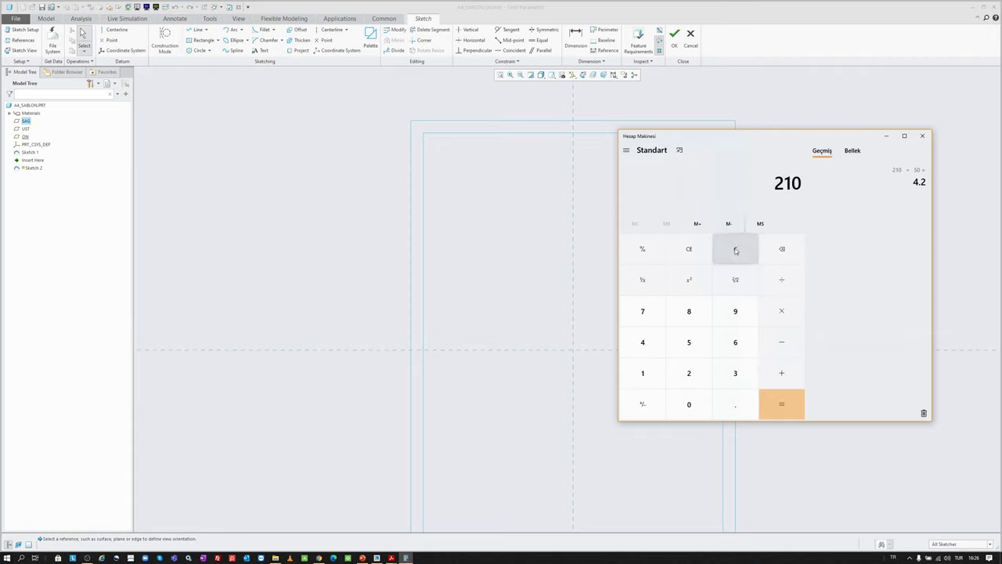
{"action": "type", "text": "4"}
{"action": "key", "text": "Return"}
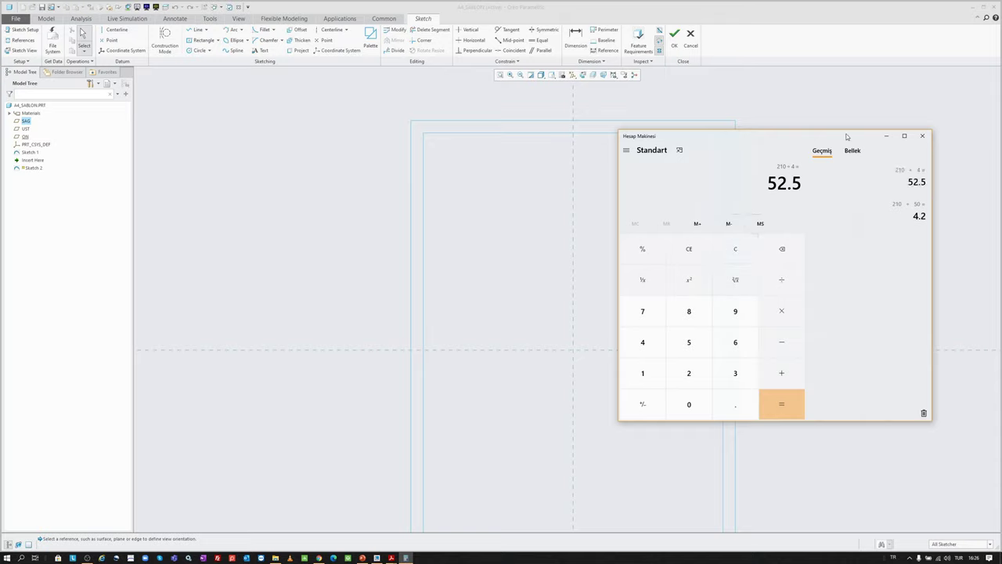
{"action": "left_click", "coordinate": [885, 136]}
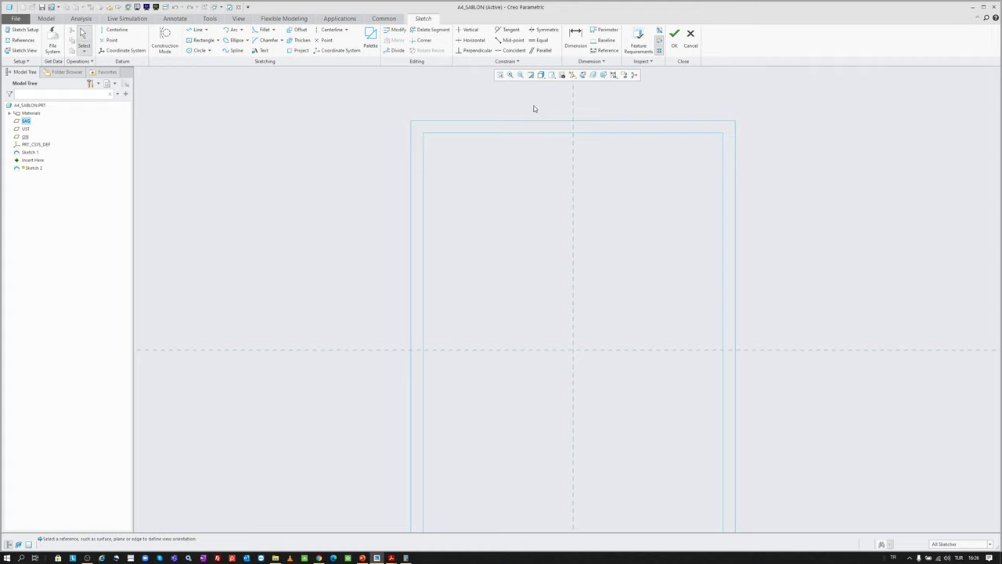
- Sketch a vertical line joining the outer and inner top frame edges, about 66 mm left of the vertical reference
{"action": "left_click", "coordinate": [196, 30]}
{"action": "scroll", "coordinate": [483, 137], "scroll_direction": "up", "scroll_amount": 2}
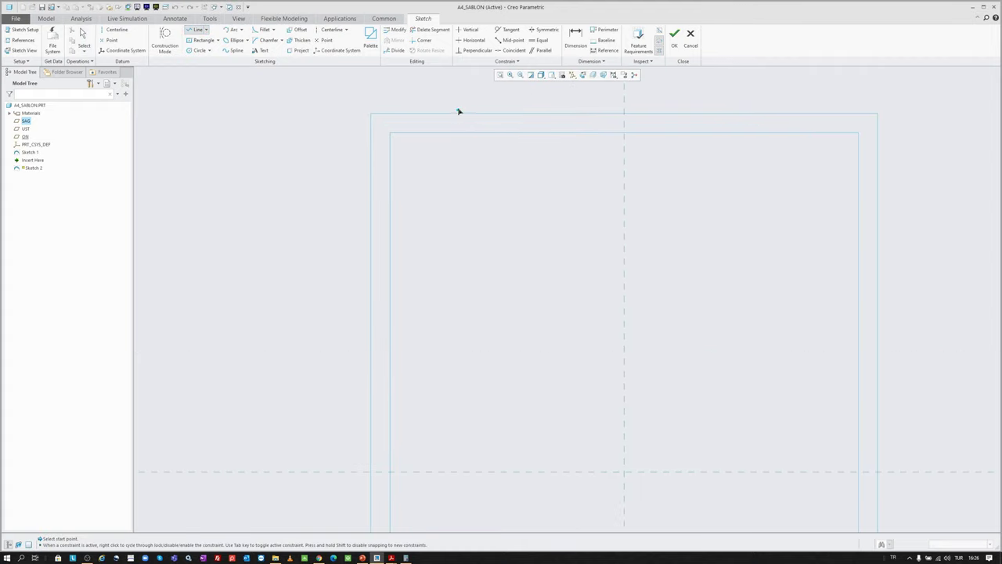
{"action": "scroll", "coordinate": [468, 109], "scroll_direction": "up", "scroll_amount": 1}
{"action": "left_click", "coordinate": [466, 116]}
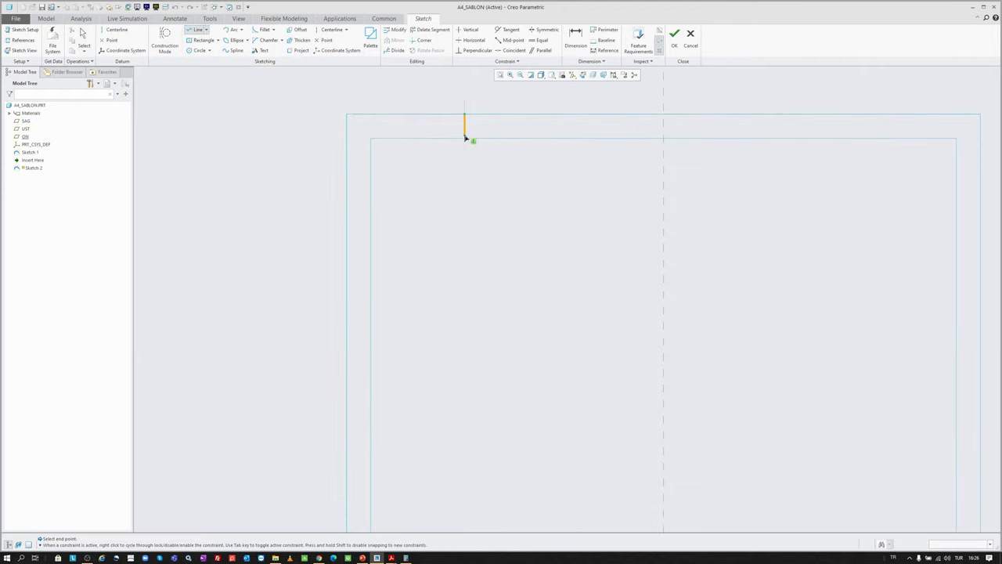
{"action": "left_click", "coordinate": [464, 139]}
{"action": "middle_click", "coordinate": [459, 101]}
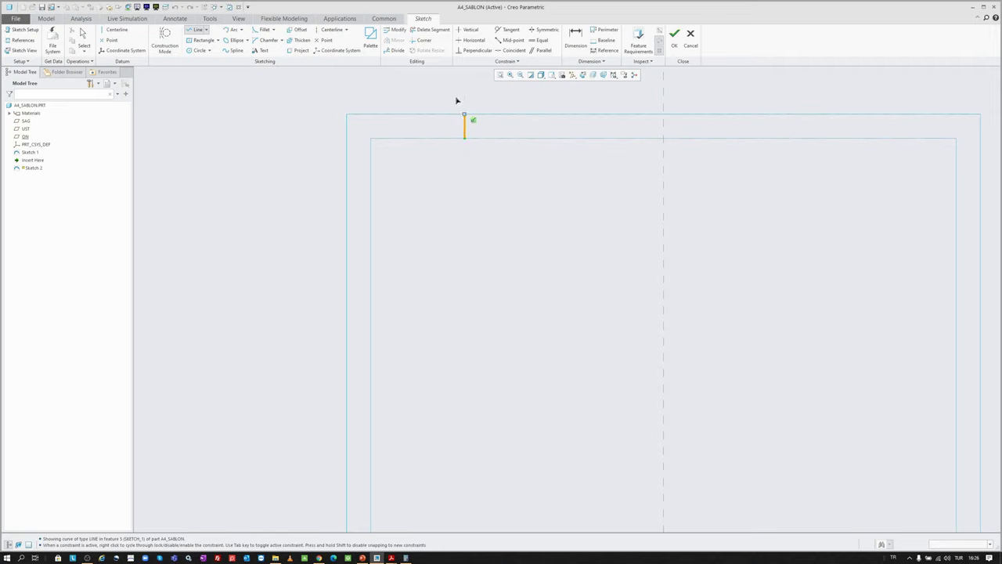
{"action": "middle_click", "coordinate": [458, 101]}
- Dimension the short vertical line 52.5 mm from the outer frame's left edge and finish the sketch
{"action": "left_click", "coordinate": [576, 35]}
{"action": "left_click", "coordinate": [465, 119]}
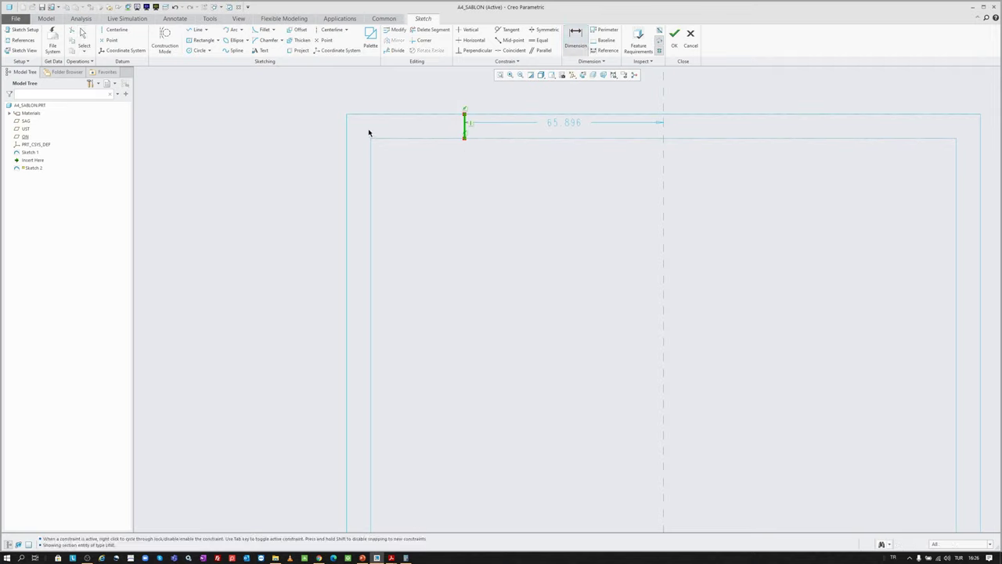
{"action": "left_click", "coordinate": [348, 119]}
{"action": "middle_click", "coordinate": [386, 107]}
{"action": "type", "text": "52.5"}
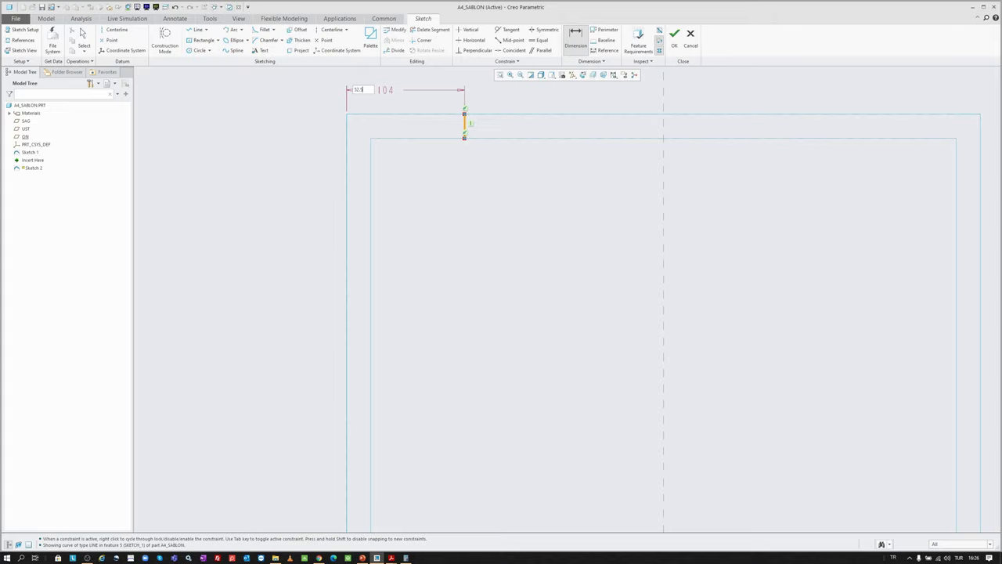
{"action": "key", "text": "Return"}
{"action": "scroll", "coordinate": [422, 188], "scroll_direction": "down", "scroll_amount": 2}
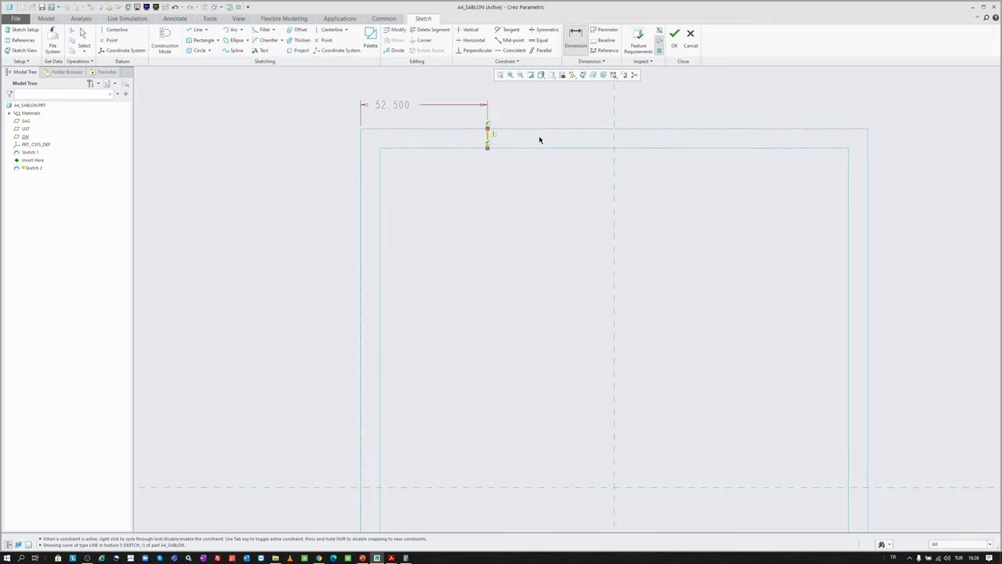
{"action": "left_click", "coordinate": [675, 47]}
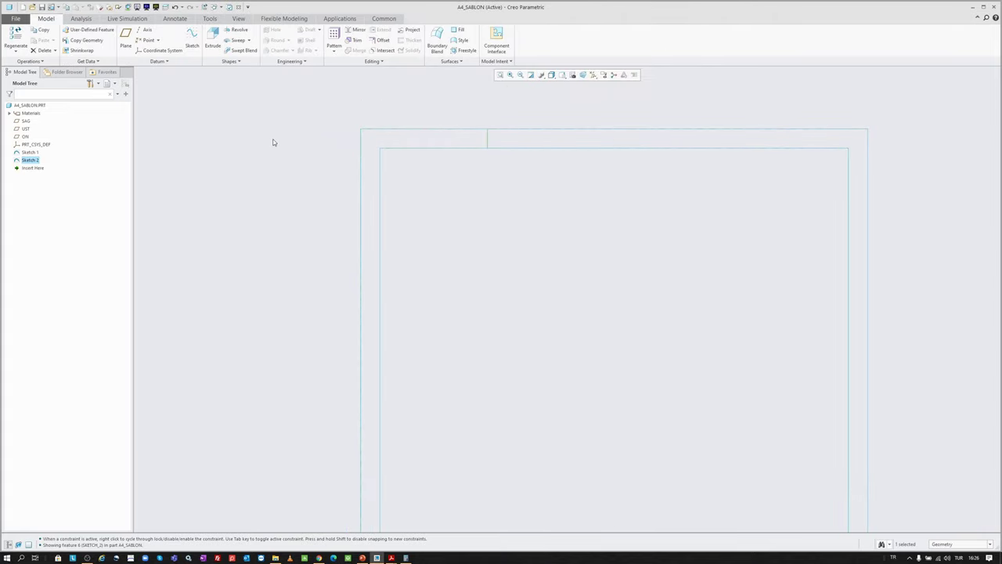
- In a new sketch on the ON plane, draw a horizontal line joining the left frame edges, about 105 mm above the horizontal reference
{"action": "left_click", "coordinate": [190, 33]}
{"action": "left_click", "coordinate": [26, 121]}
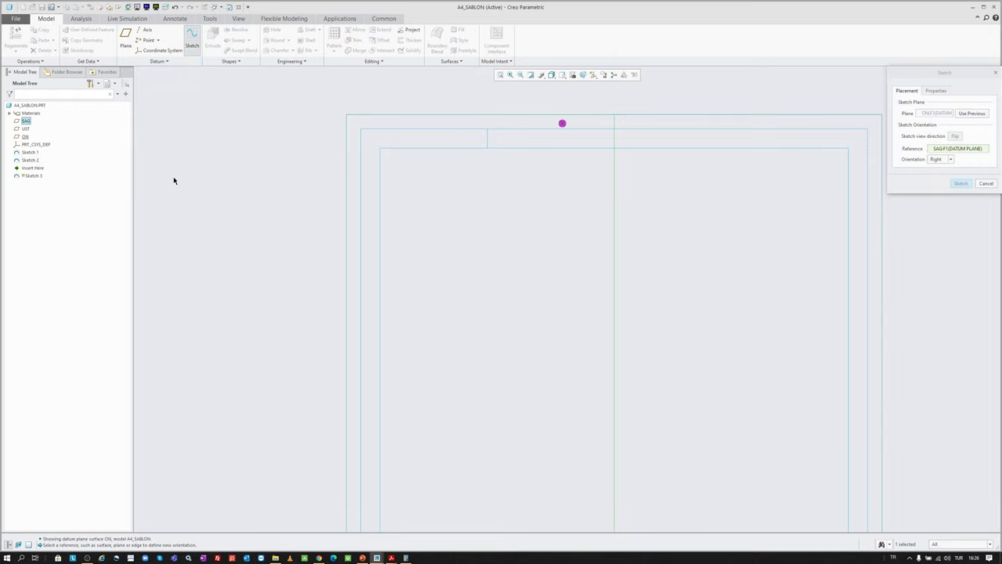
{"action": "middle_click", "coordinate": [175, 180]}
{"action": "key", "text": "l"}
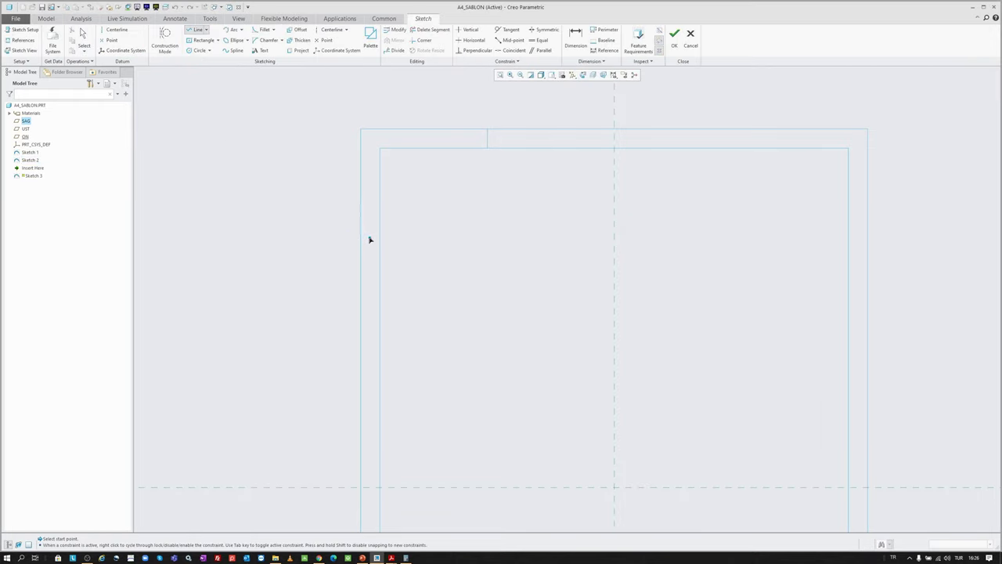
{"action": "left_click", "coordinate": [361, 234]}
{"action": "left_click", "coordinate": [381, 234]}
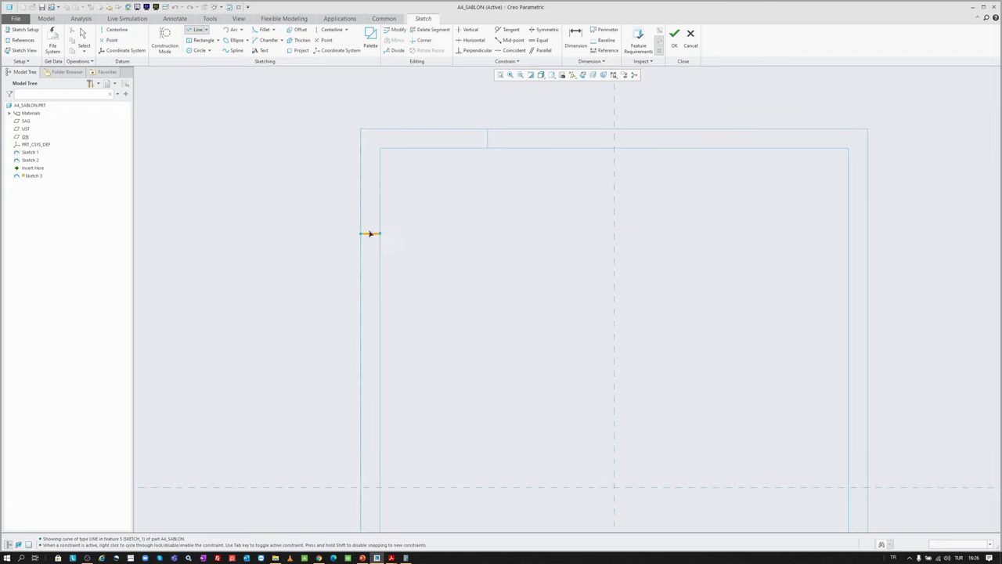
{"action": "middle_click", "coordinate": [338, 203]}
- Switch to Calculator and divide the 297 mm sheet height by 6
{"action": "left_click", "coordinate": [406, 558]}
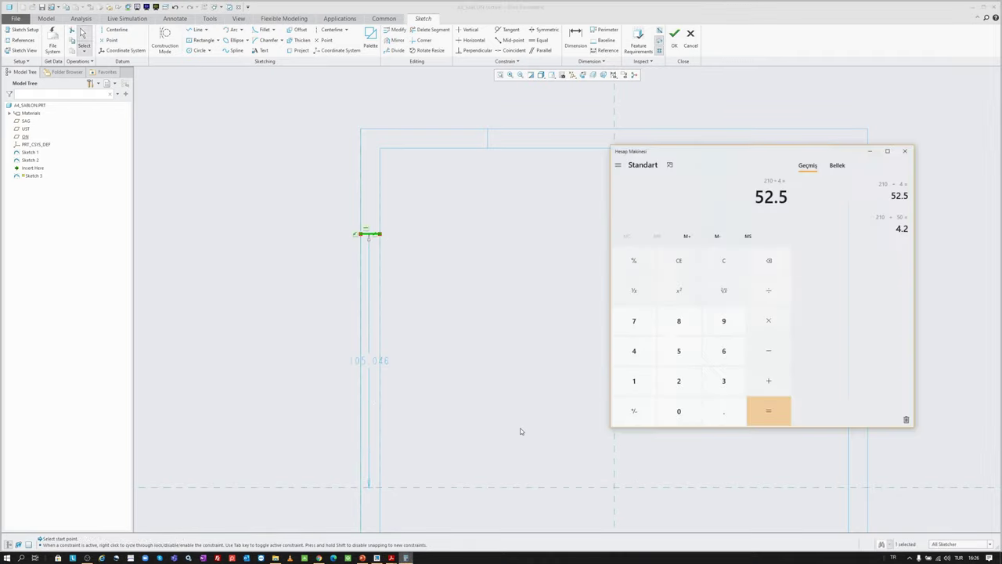
{"action": "left_click", "coordinate": [730, 250]}
{"action": "type", "text": "297/"}
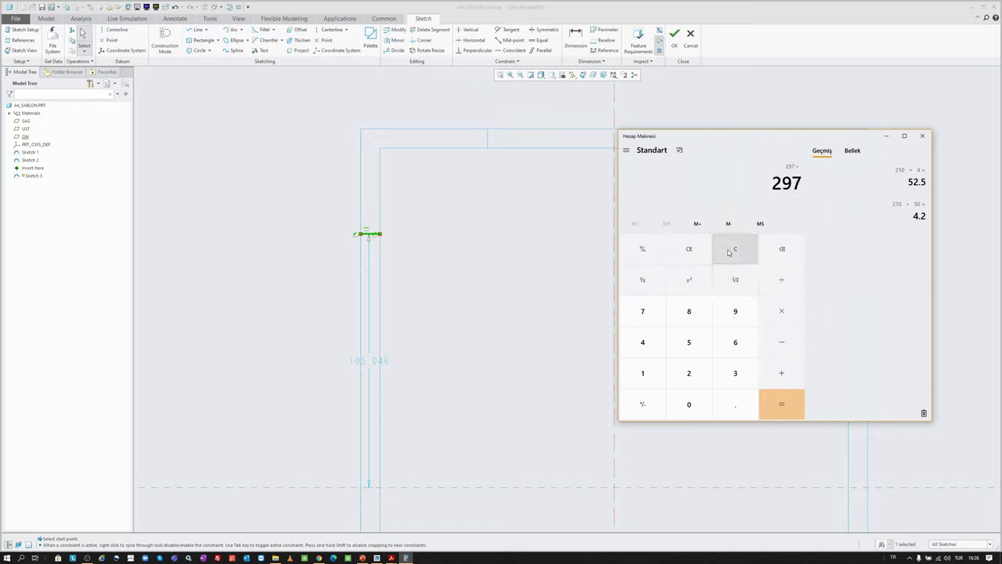
{"action": "type", "text": "6"}
{"action": "key", "text": "Return"}
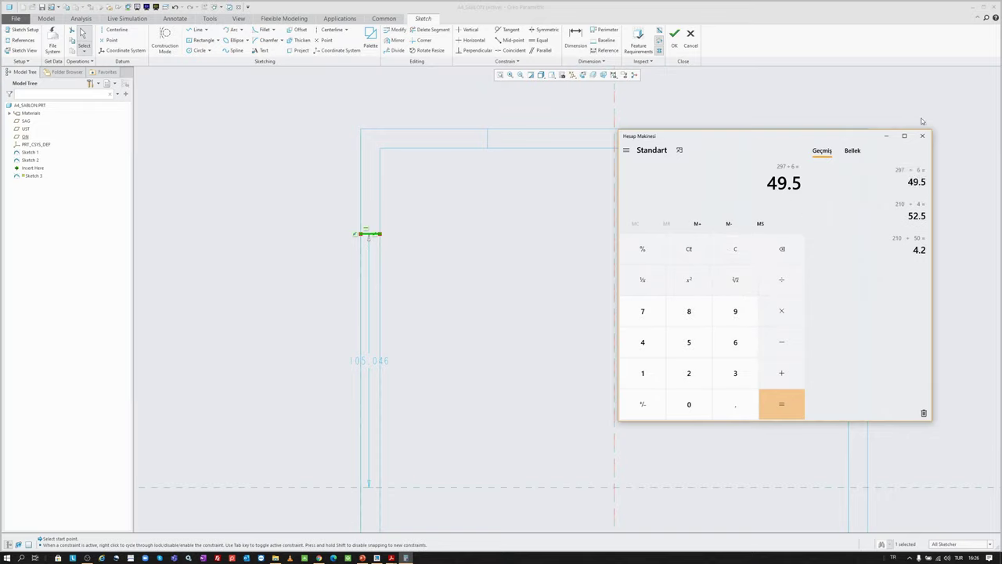
{"action": "left_click", "coordinate": [885, 136]}
- Dimension the short horizontal line 49.5 mm below the outer frame's top edge and finish the sketch
{"action": "left_click", "coordinate": [575, 37]}
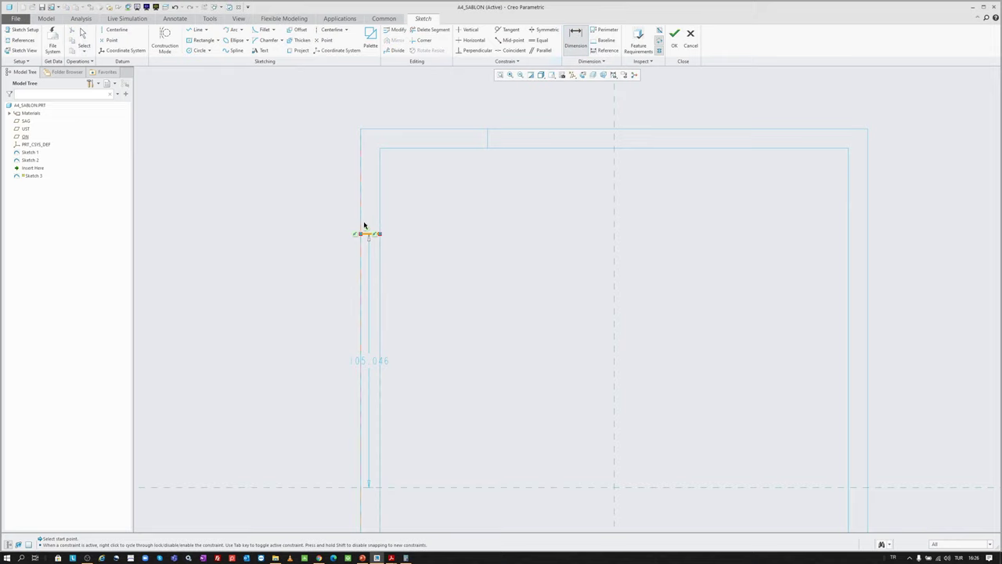
{"action": "left_click", "coordinate": [368, 232]}
{"action": "left_click", "coordinate": [380, 130]}
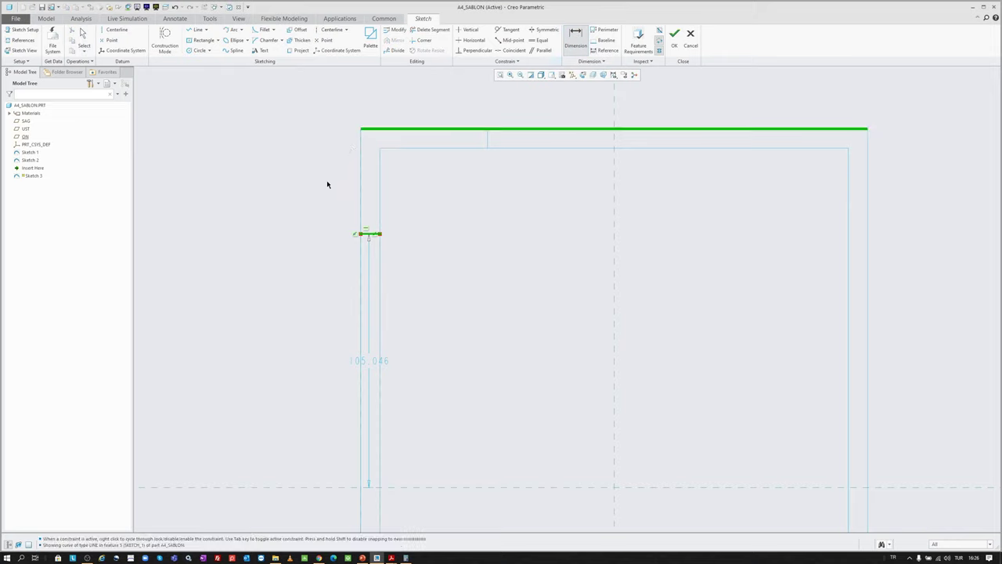
{"action": "middle_click", "coordinate": [328, 184]}
{"action": "type", "text": "49.5"}
{"action": "key", "text": "Return"}
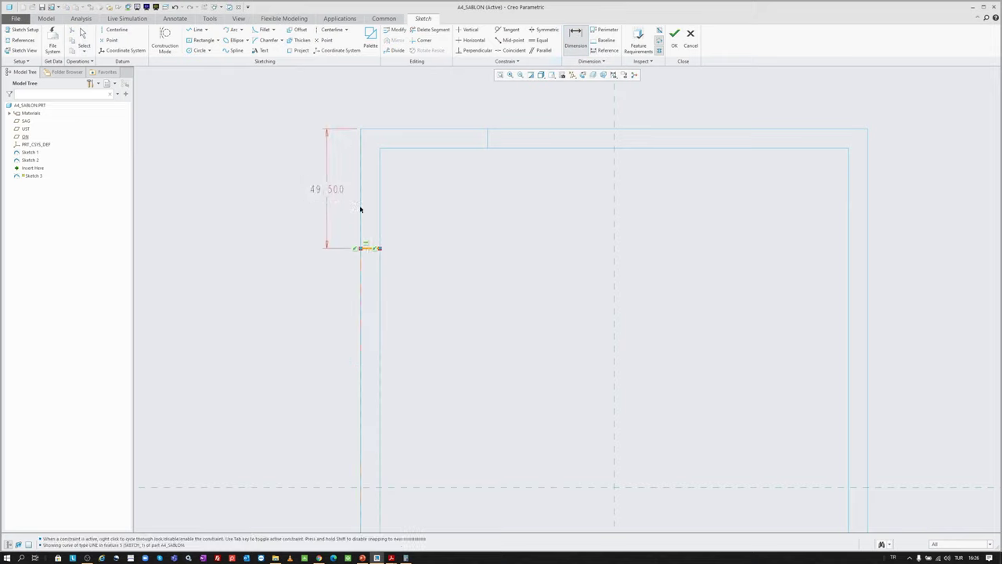
{"action": "scroll", "coordinate": [334, 228], "scroll_direction": "down", "scroll_amount": 2}
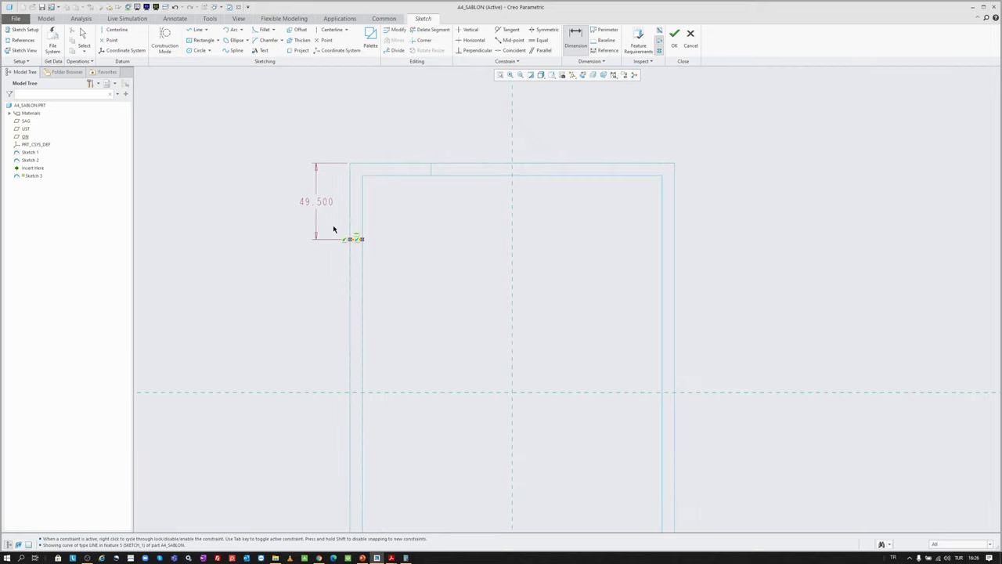
{"action": "left_click", "coordinate": [674, 33]}
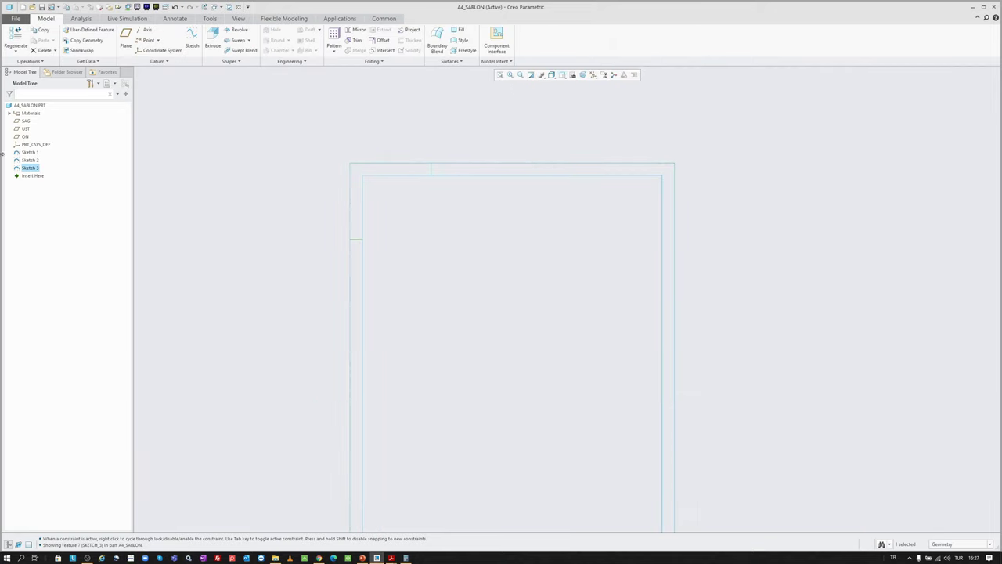
- Pattern the top division mark, Sketch 2, along its 52.5 mm dimension with 3 members
{"action": "left_click", "coordinate": [30, 160]}
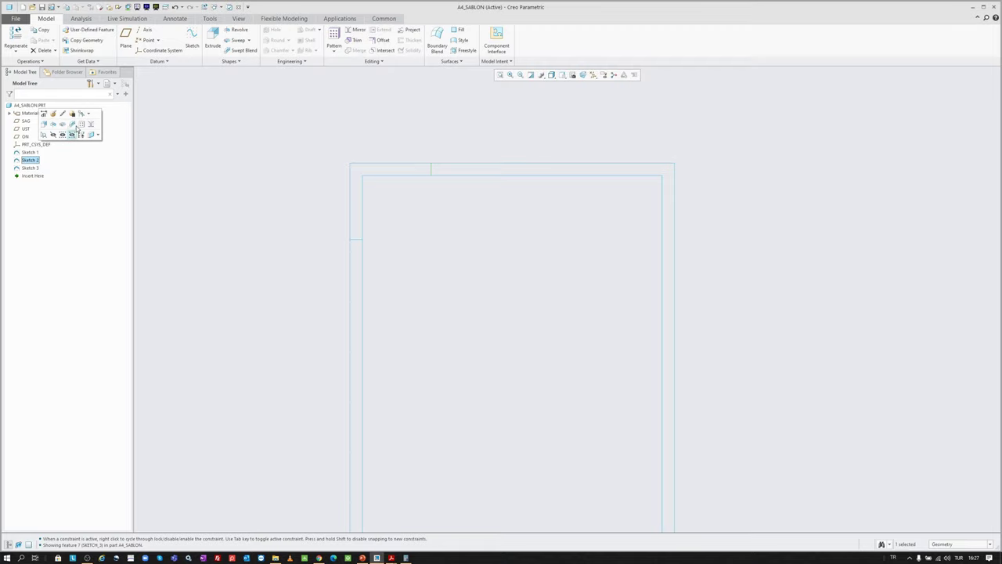
{"action": "left_click", "coordinate": [80, 125]}
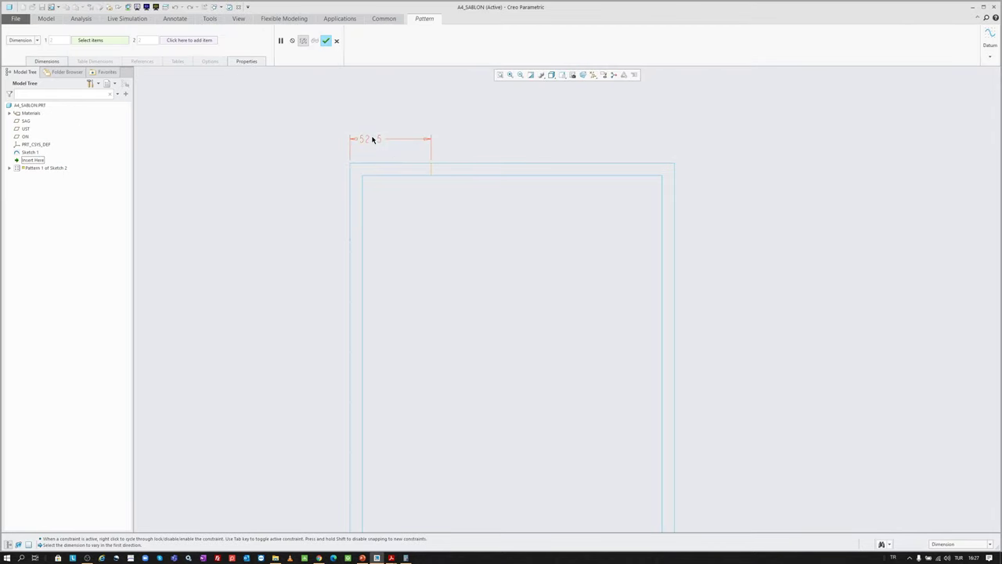
{"action": "left_click", "coordinate": [373, 140]}
{"action": "double_click", "coordinate": [57, 41]}
{"action": "type", "text": "4"}
{"action": "key", "text": "Return"}
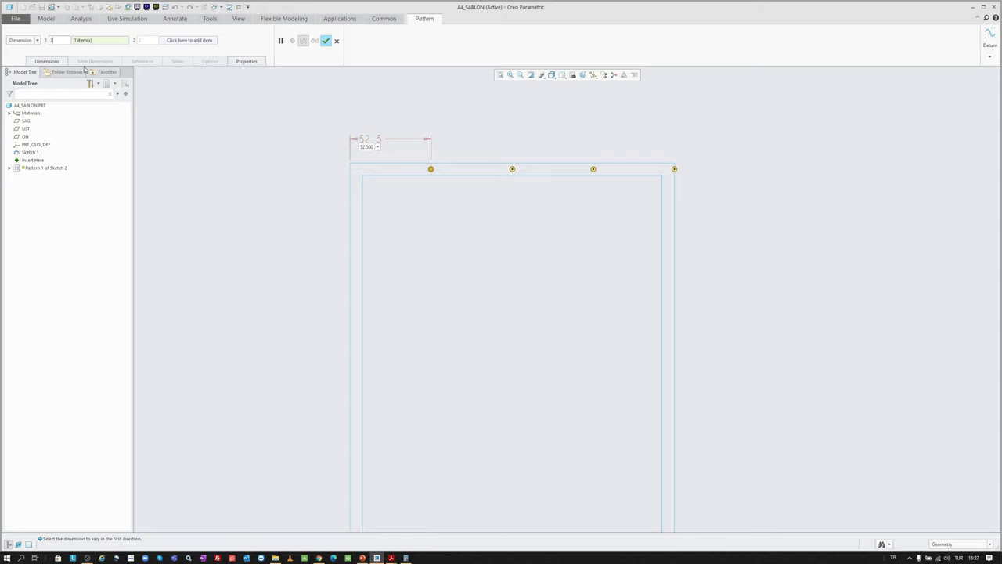
{"action": "middle_click", "coordinate": [152, 164]}
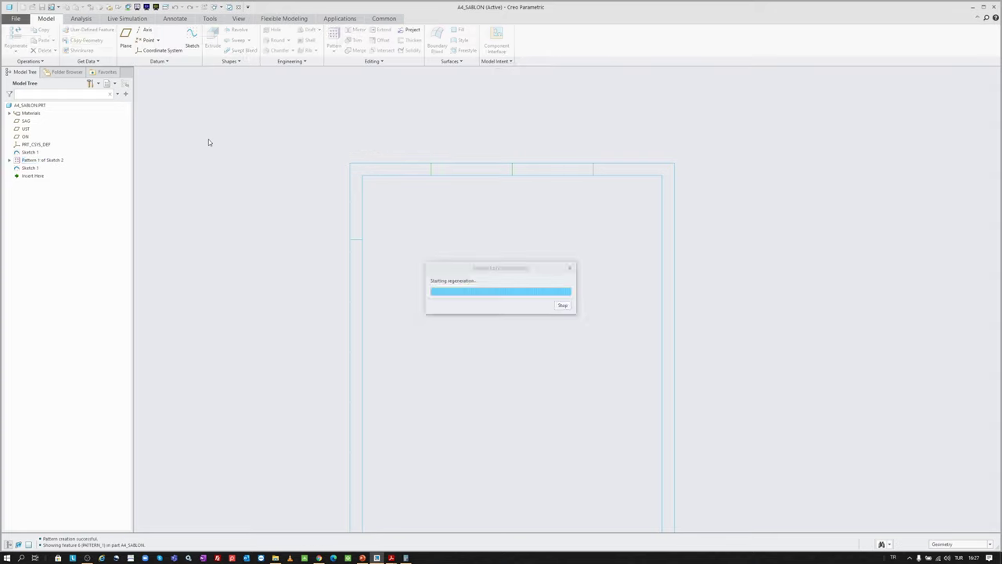
- Pattern the left division mark, Sketch 3, along its 49.5 mm dimension with 5 members
{"action": "left_click", "coordinate": [30, 168]}
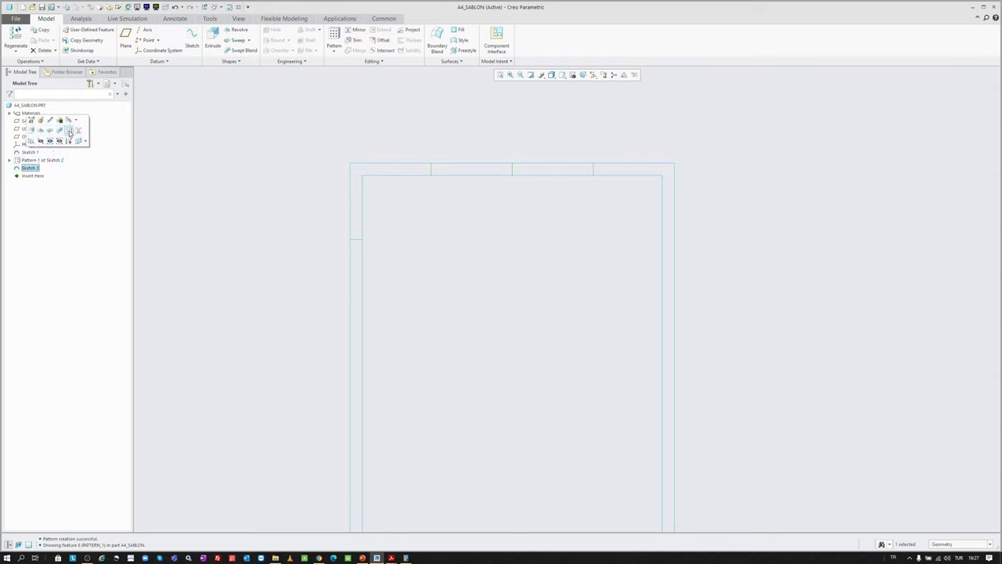
{"action": "left_click", "coordinate": [69, 132]}
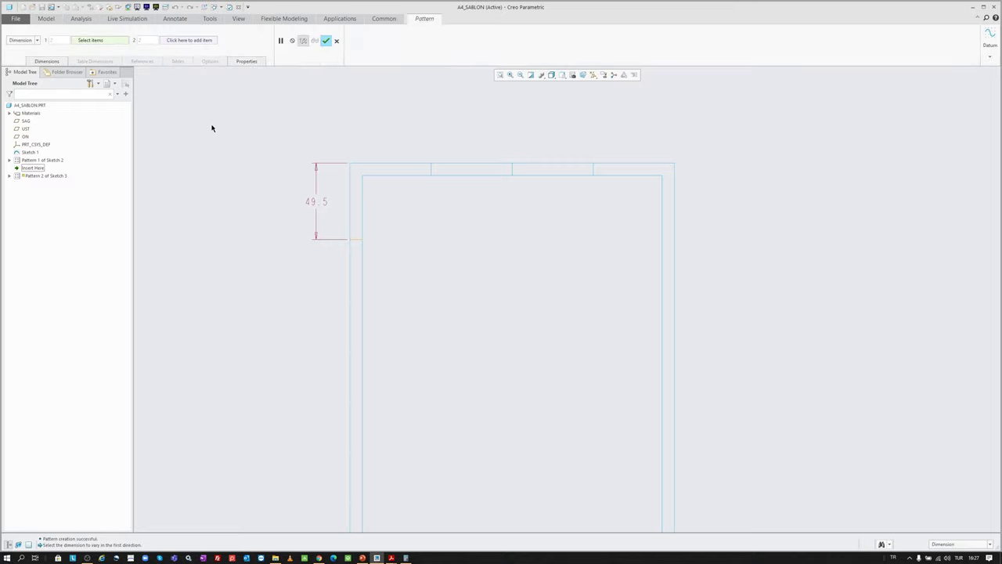
{"action": "left_click", "coordinate": [325, 203]}
{"action": "left_click", "coordinate": [51, 40]}
{"action": "type", "text": "5"}
{"action": "key", "text": "Return"}
{"action": "scroll", "coordinate": [353, 149], "scroll_direction": "down", "scroll_amount": 4}
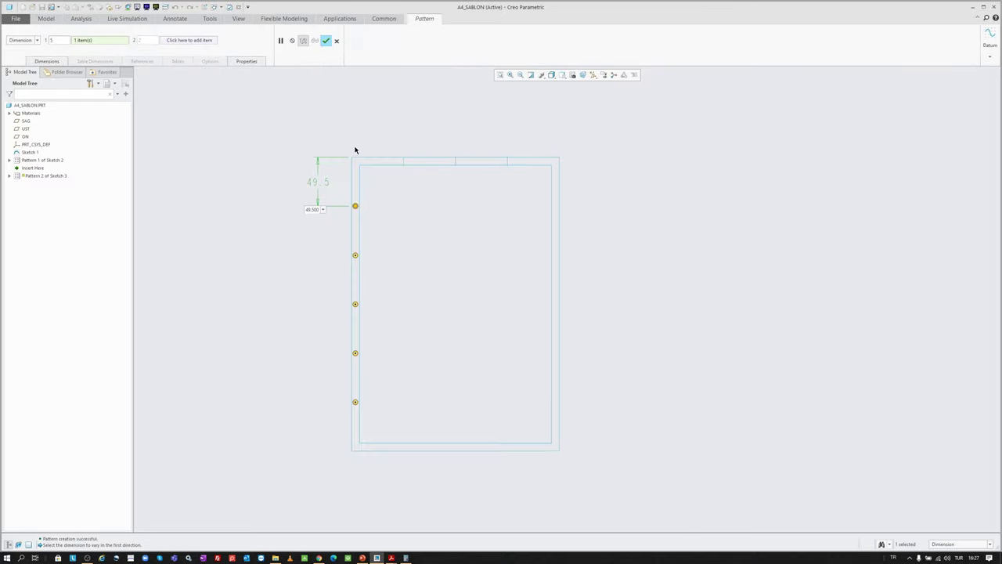
{"action": "middle_click", "coordinate": [276, 145]}
{"action": "left_click", "coordinate": [289, 128]}
{"action": "scroll", "coordinate": [380, 156], "scroll_direction": "up", "scroll_amount": 2}
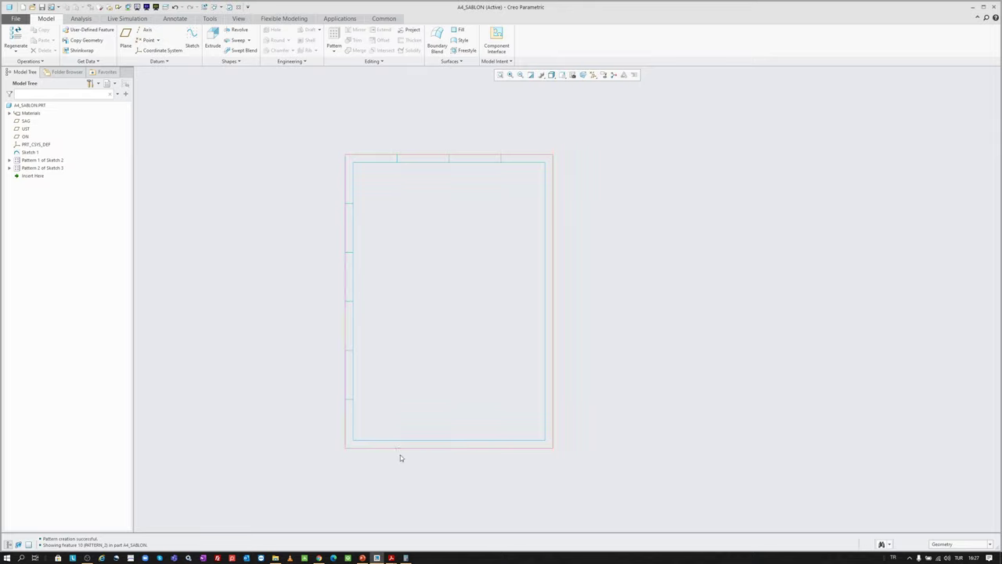
- Edit the first sketch of the top mark pattern, adding a vertical line between the bottom frame edges in line with the top mark, and finish it
{"action": "left_click", "coordinate": [35, 161]}
{"action": "left_click", "coordinate": [34, 166]}
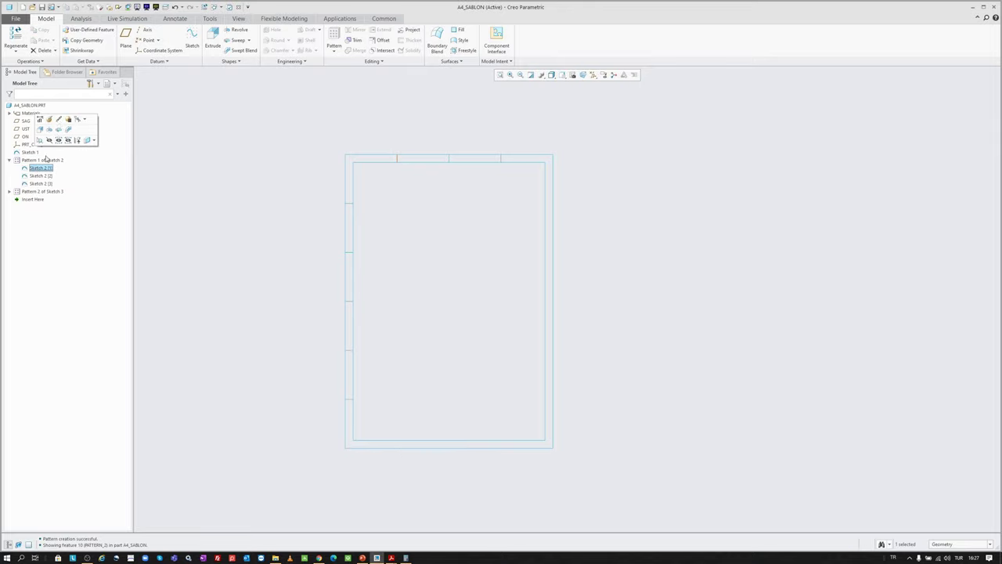
{"action": "left_click", "coordinate": [56, 115]}
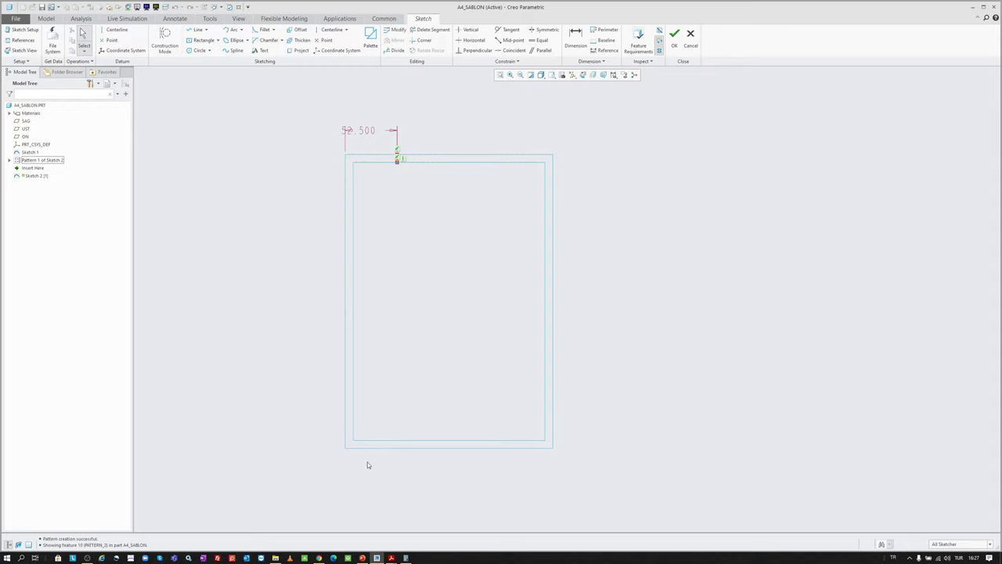
{"action": "key", "text": "l"}
{"action": "scroll", "coordinate": [373, 445], "scroll_direction": "down", "scroll_amount": 4}
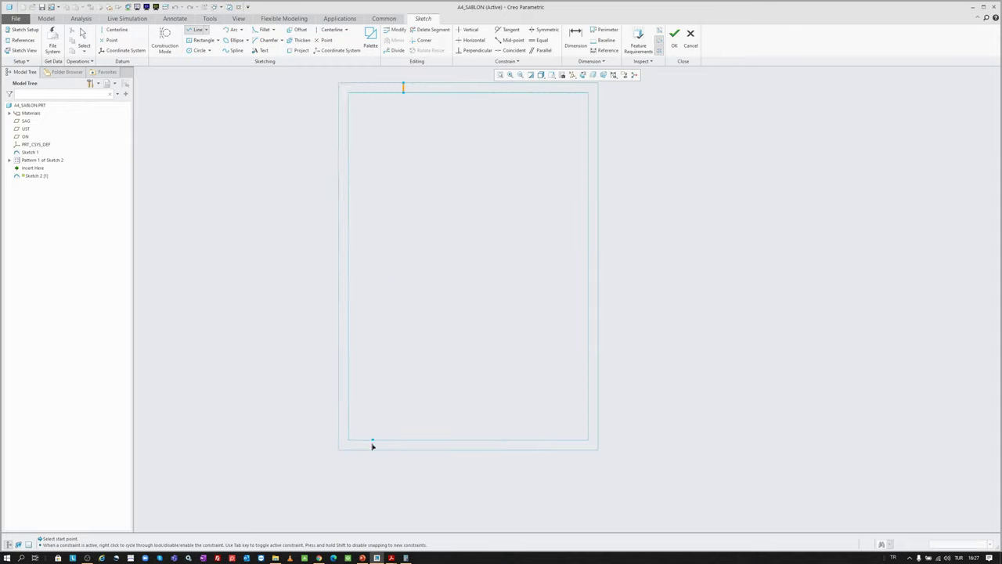
{"action": "left_click", "coordinate": [413, 432]}
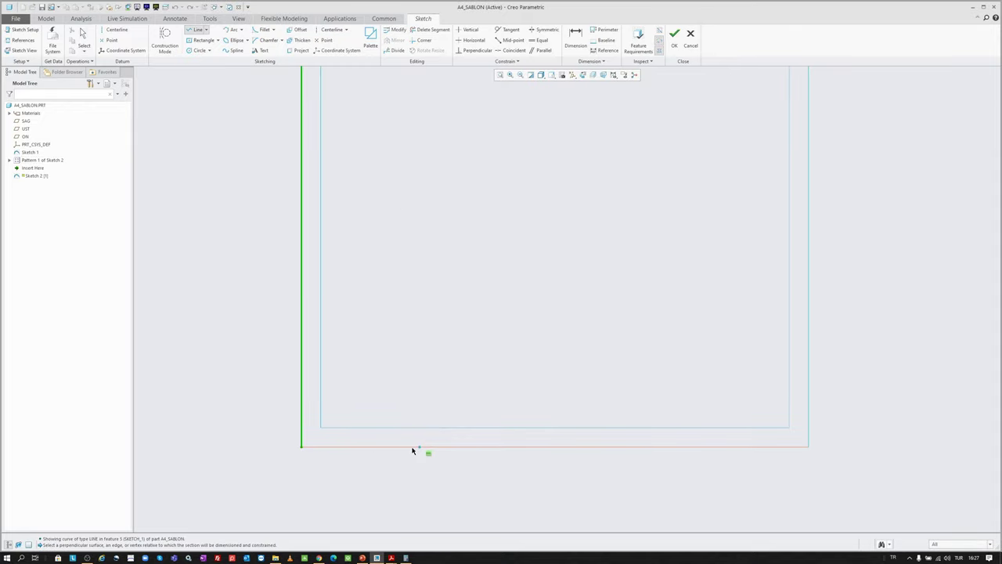
{"action": "left_click", "coordinate": [430, 454]}
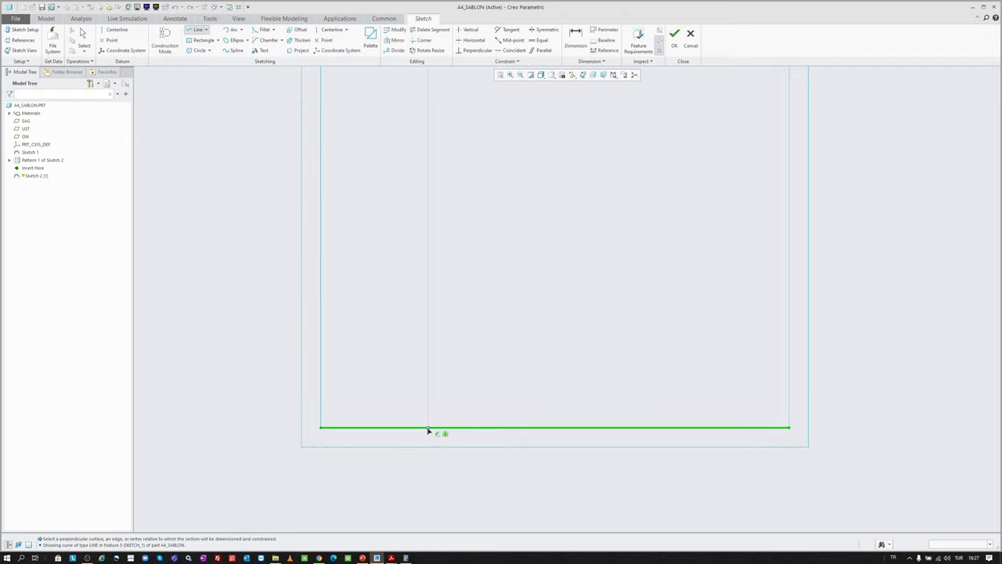
{"action": "left_click", "coordinate": [428, 428]}
{"action": "left_click", "coordinate": [429, 447]}
{"action": "middle_click", "coordinate": [446, 427]}
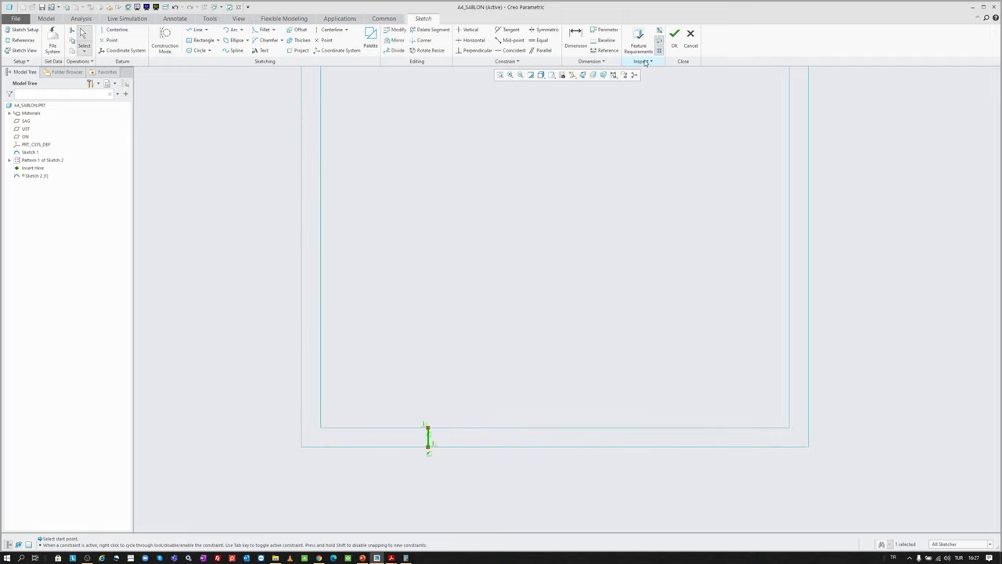
{"action": "left_click", "coordinate": [674, 33]}
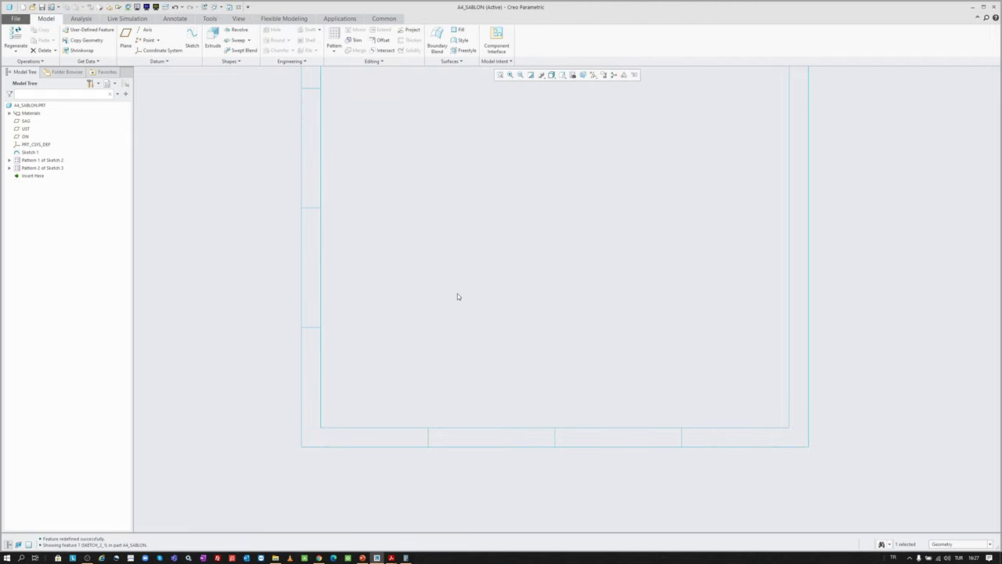
- Edit the first sketch of the left mark pattern, adding a horizontal line between the right frame edges level with the left mark, and finish it
{"action": "left_click", "coordinate": [53, 170]}
{"action": "left_click", "coordinate": [39, 175]}
{"action": "left_click", "coordinate": [59, 135]}
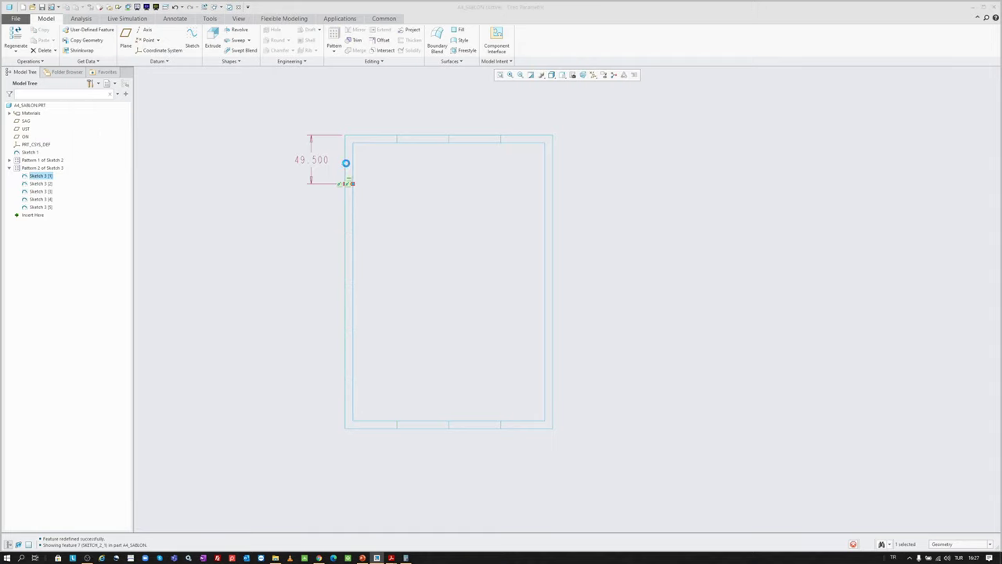
{"action": "left_click", "coordinate": [347, 184]}
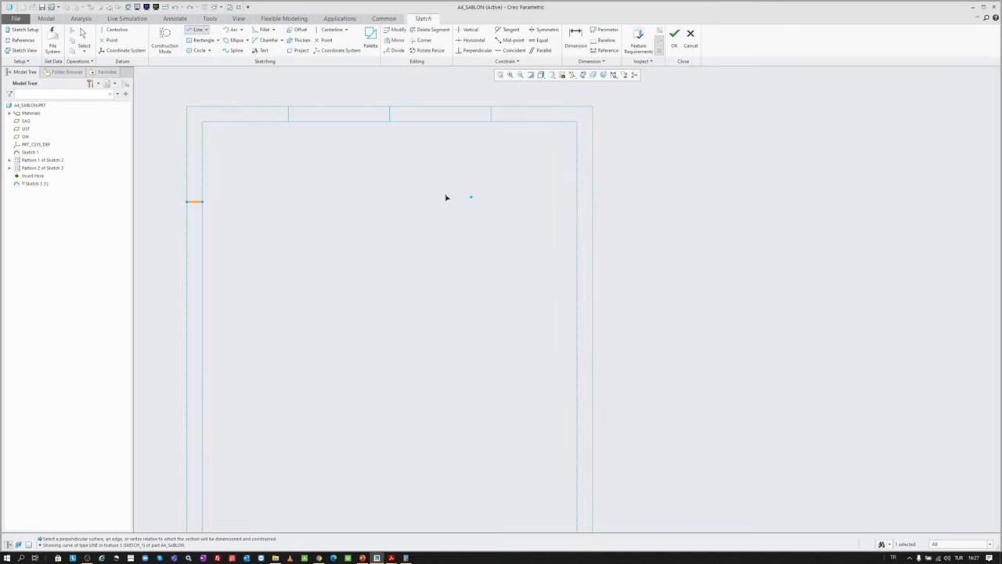
{"action": "left_click", "coordinate": [578, 202]}
{"action": "left_click", "coordinate": [593, 203]}
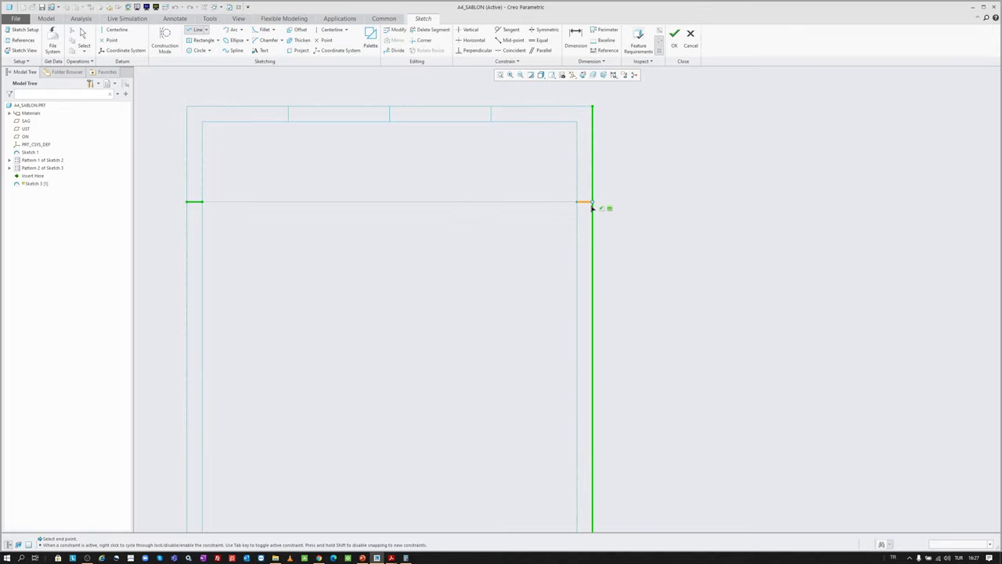
{"action": "middle_click", "coordinate": [628, 168]}
{"action": "middle_click", "coordinate": [629, 163]}
{"action": "left_click", "coordinate": [670, 40]}
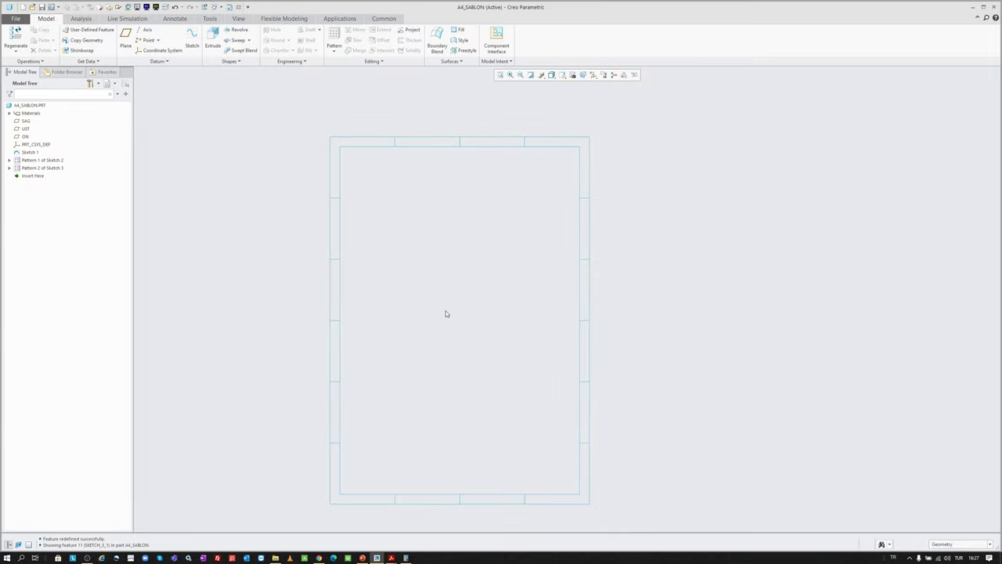
{"action": "scroll", "coordinate": [452, 337], "scroll_direction": "down", "scroll_amount": 1}
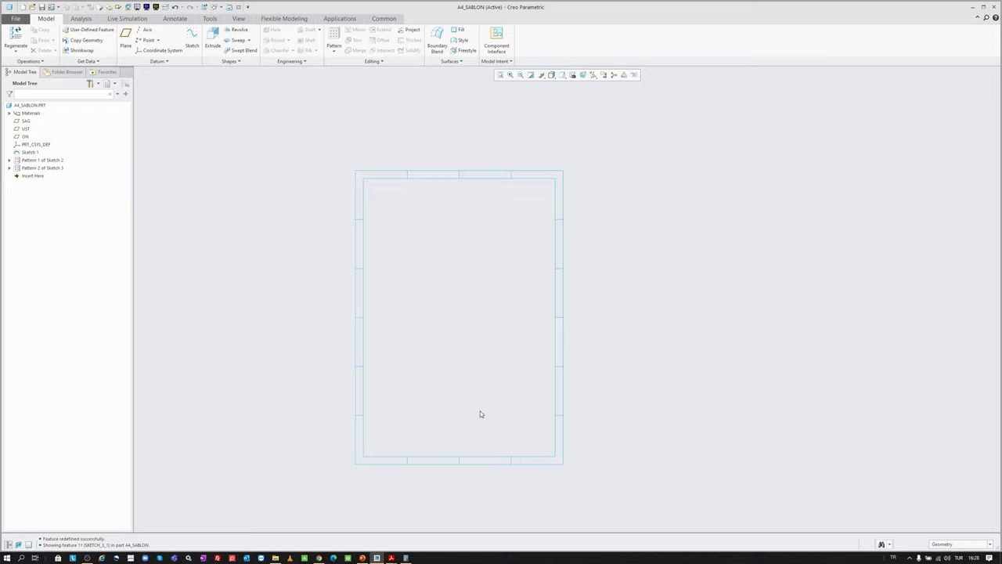
{"action": "scroll", "coordinate": [525, 465], "scroll_direction": "up", "scroll_amount": 2}
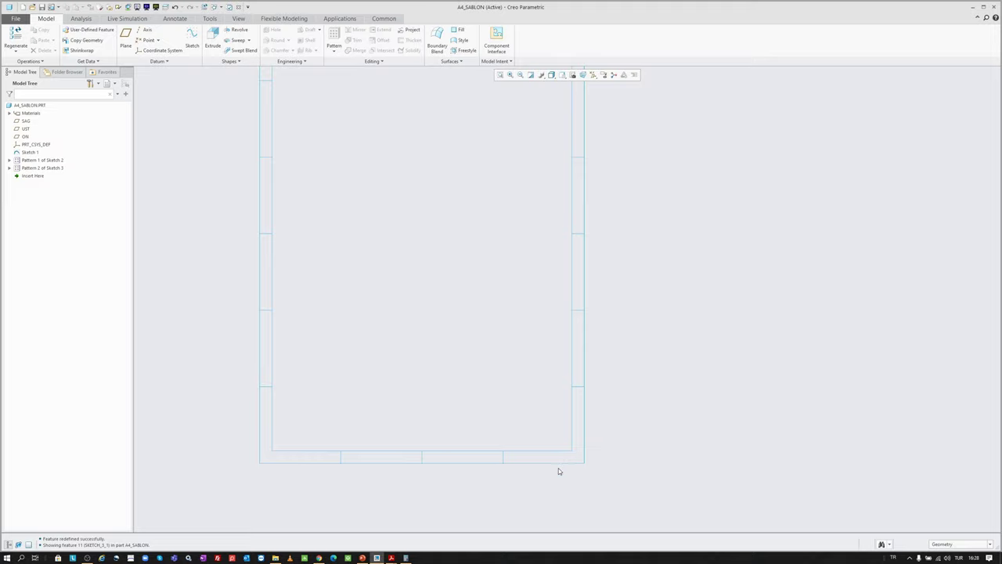
{"action": "scroll", "coordinate": [558, 471], "scroll_direction": "down", "scroll_amount": 1}
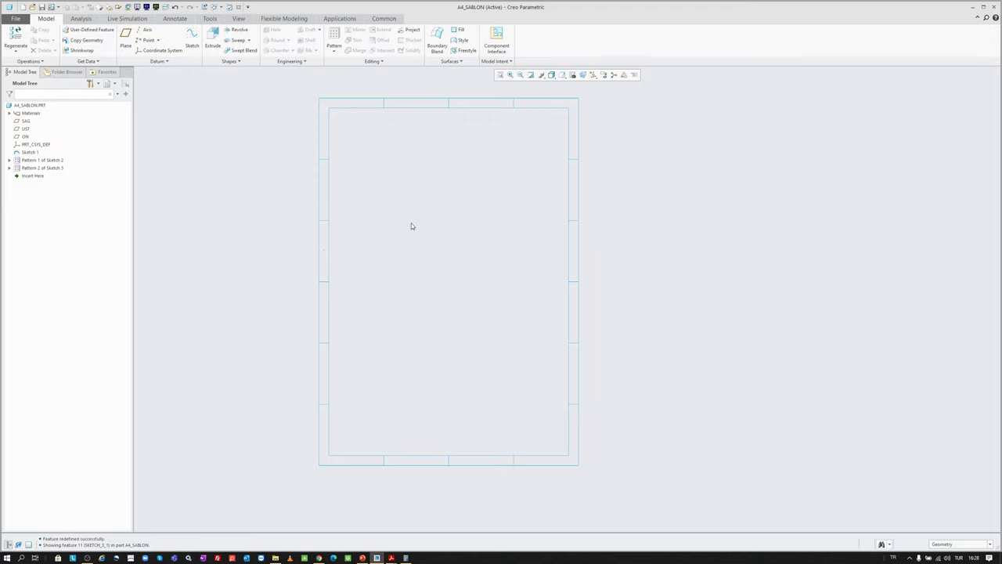
{"action": "left_click", "coordinate": [500, 75]}
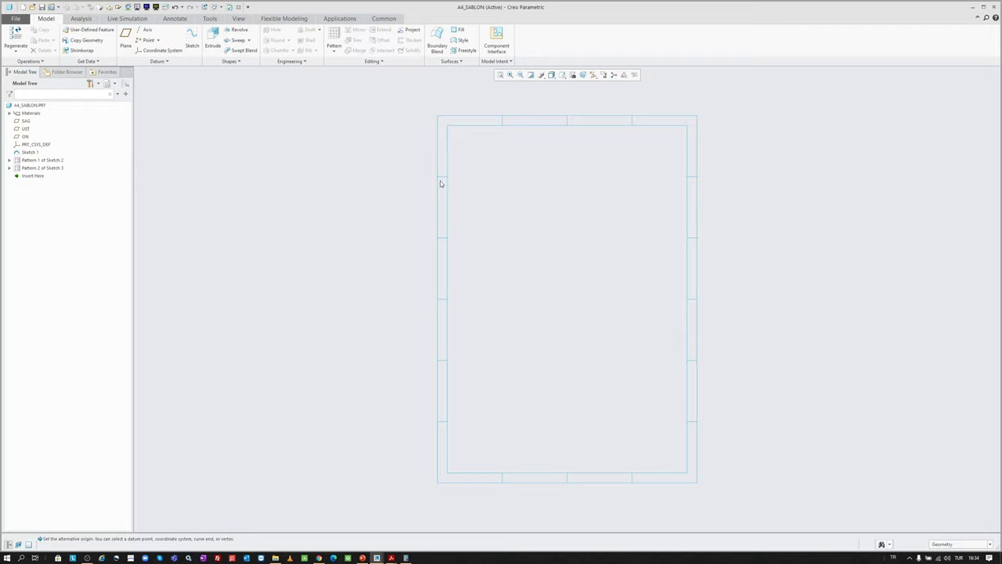
- In a new sketch on the ON plane, draw a horizontal construction line from the first top division mark to the outer frame's left edge
{"action": "left_click", "coordinate": [192, 38]}
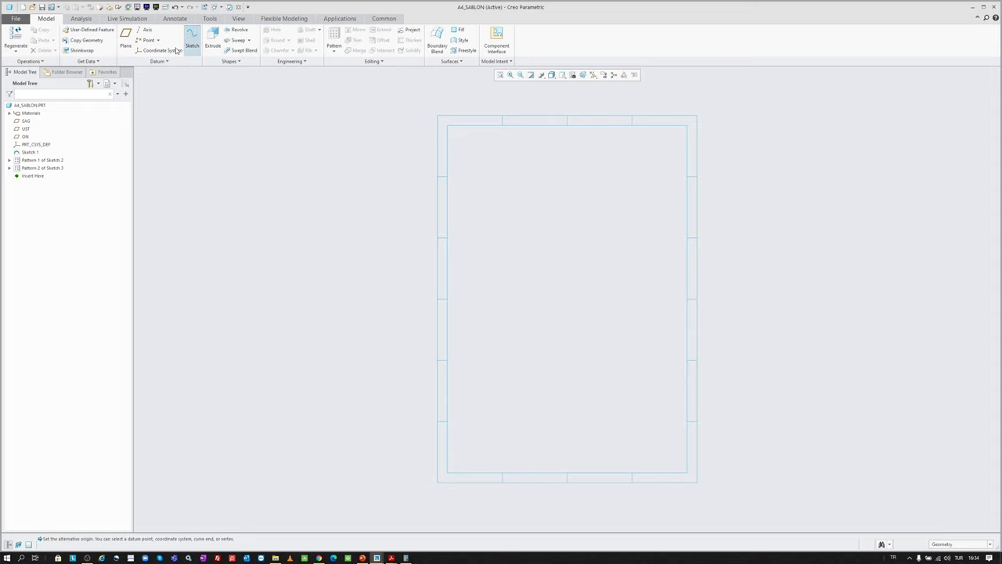
{"action": "left_click", "coordinate": [26, 121]}
{"action": "key", "text": "Return"}
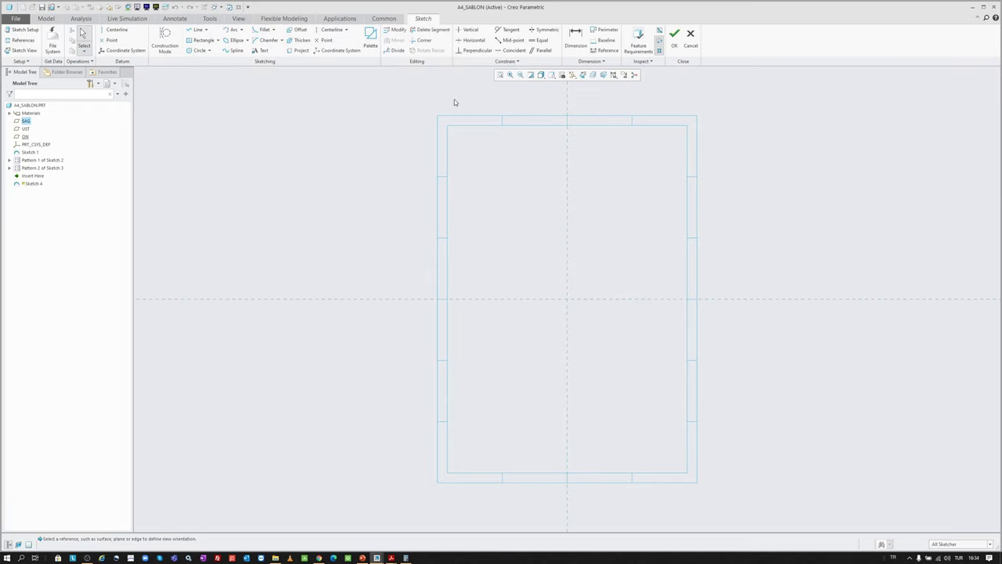
{"action": "scroll", "coordinate": [466, 114], "scroll_direction": "up", "scroll_amount": 4}
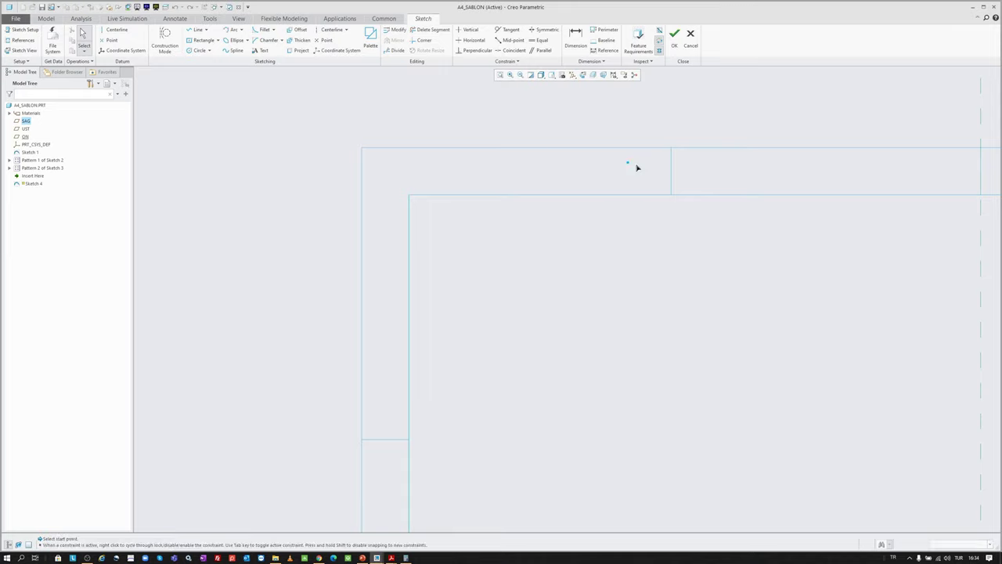
{"action": "key", "text": "l"}
{"action": "left_click", "coordinate": [671, 173]}
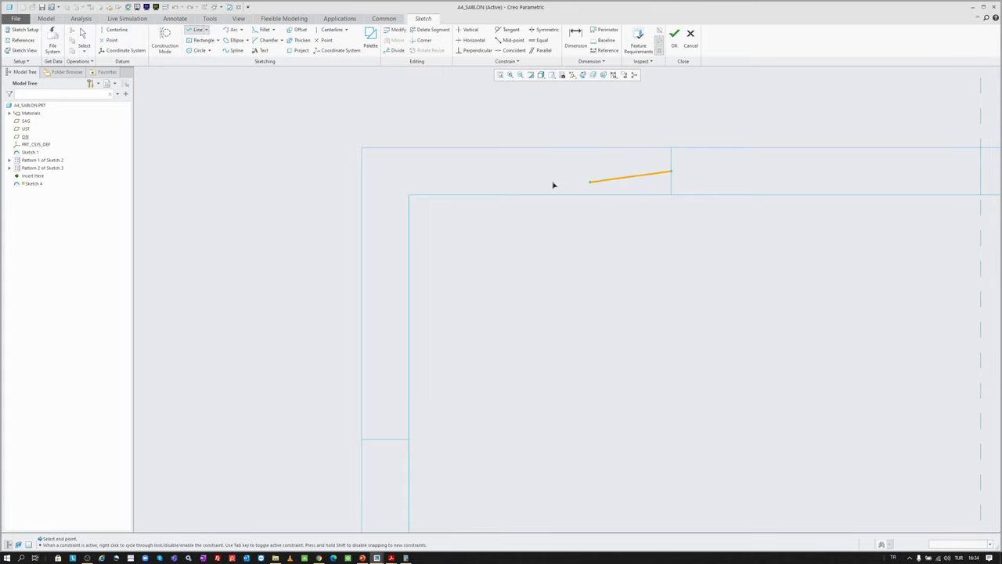
{"action": "left_click", "coordinate": [361, 171]}
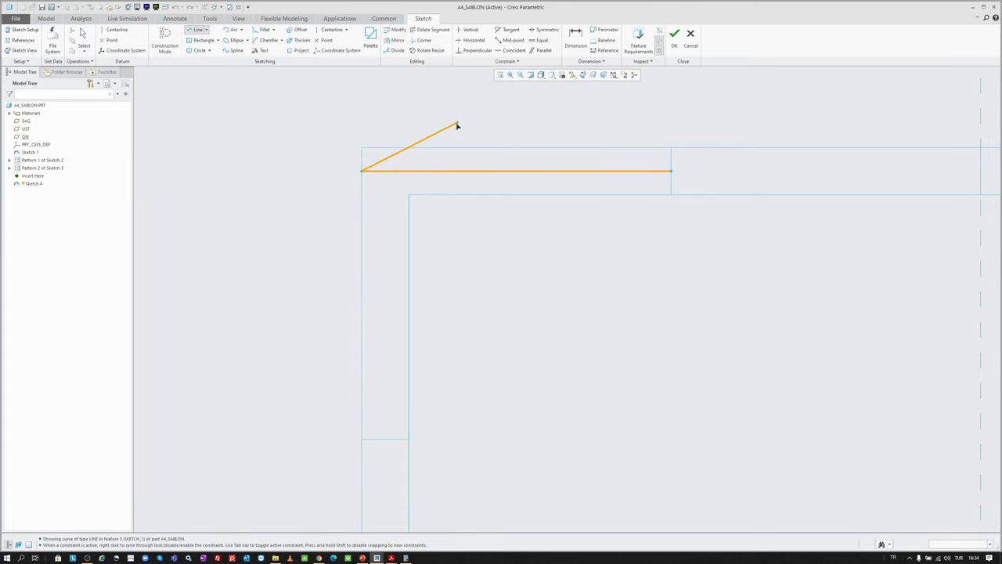
{"action": "middle_click", "coordinate": [501, 126]}
{"action": "right_click", "coordinate": [520, 120]}
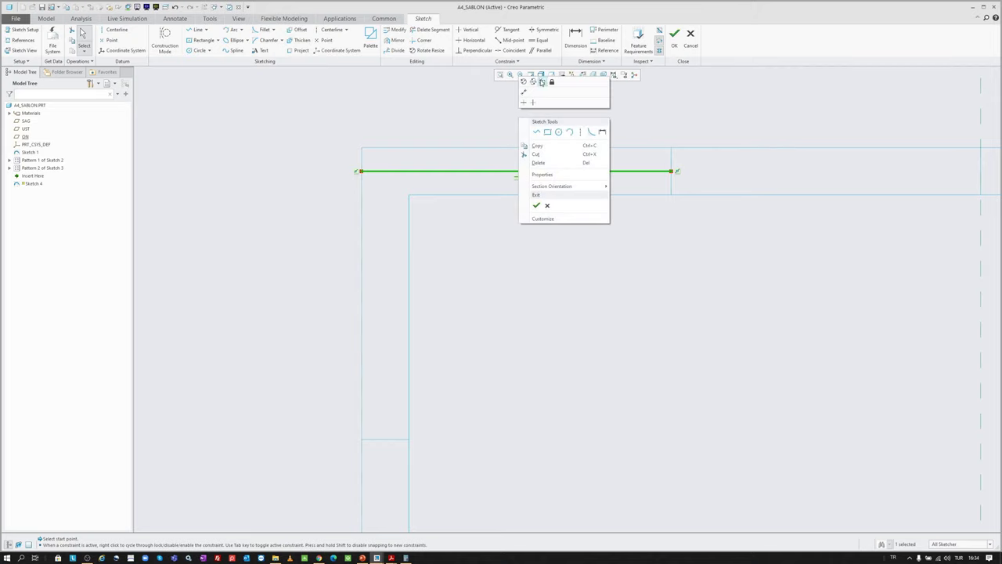
{"action": "left_click", "coordinate": [559, 112]}
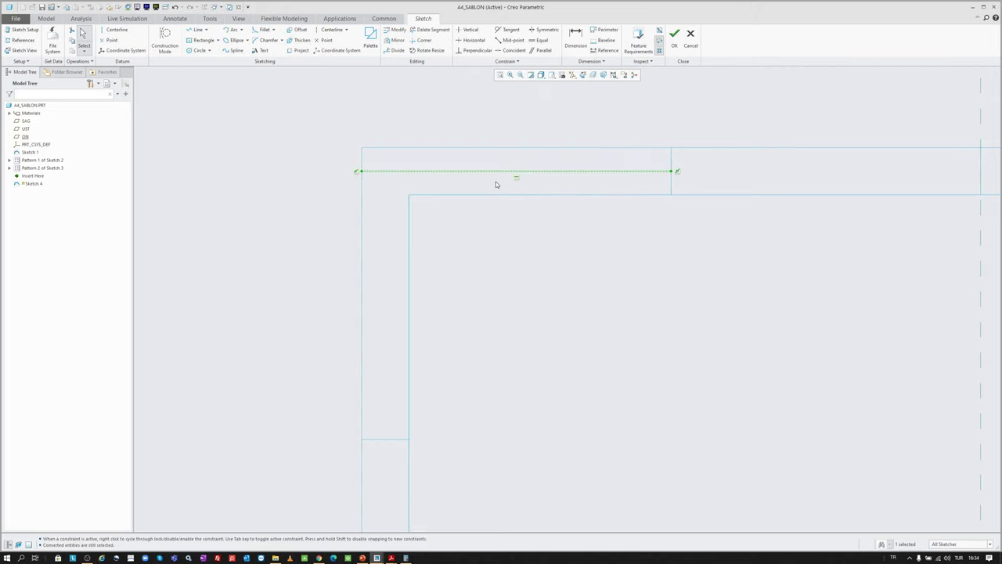
- Place a datum point at the midpoint of the horizontal construction line and finish the sketch
{"action": "left_click", "coordinate": [110, 40]}
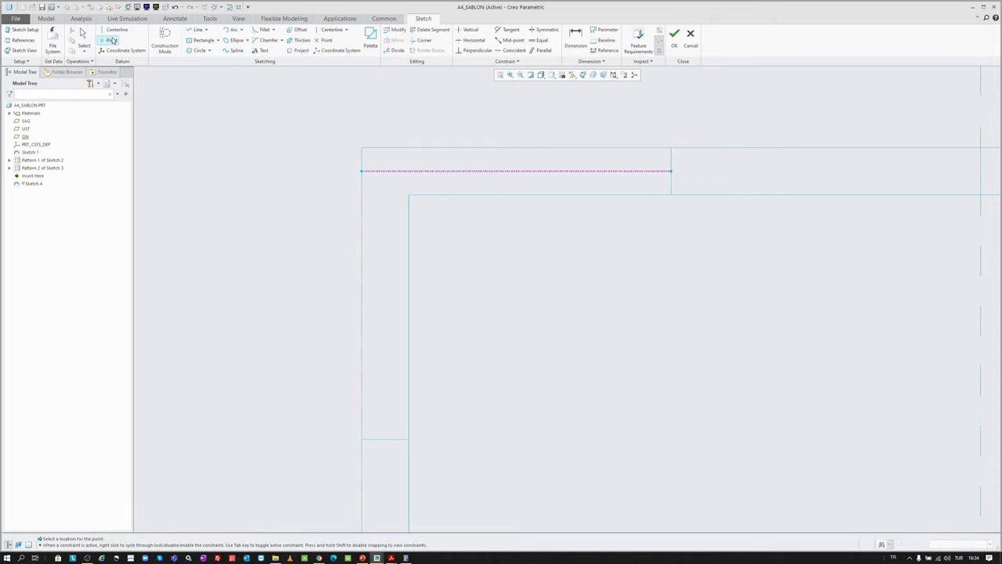
{"action": "left_click", "coordinate": [515, 172]}
{"action": "middle_click", "coordinate": [517, 116]}
{"action": "scroll", "coordinate": [476, 161], "scroll_direction": "up", "scroll_amount": 2}
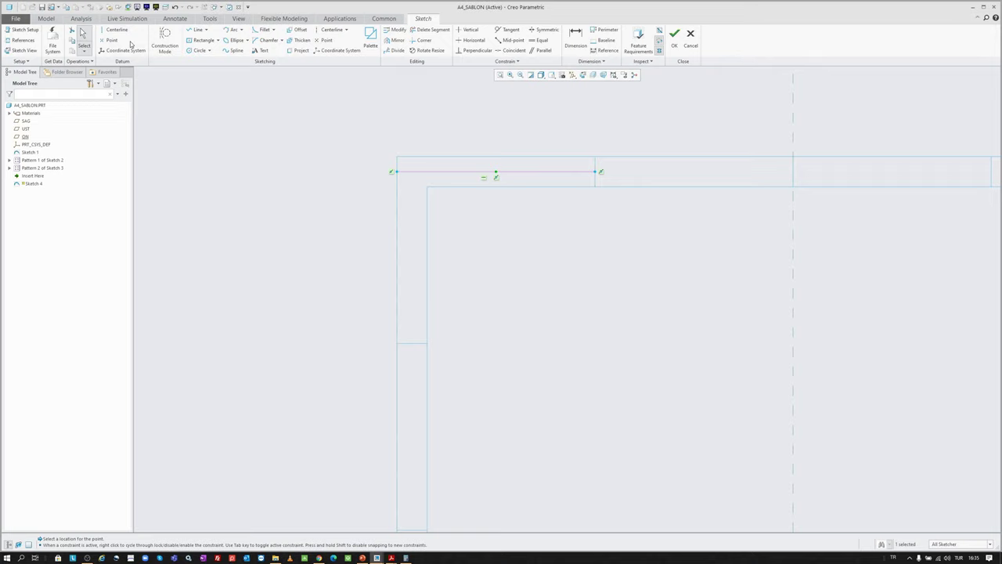
{"action": "left_click", "coordinate": [674, 36]}
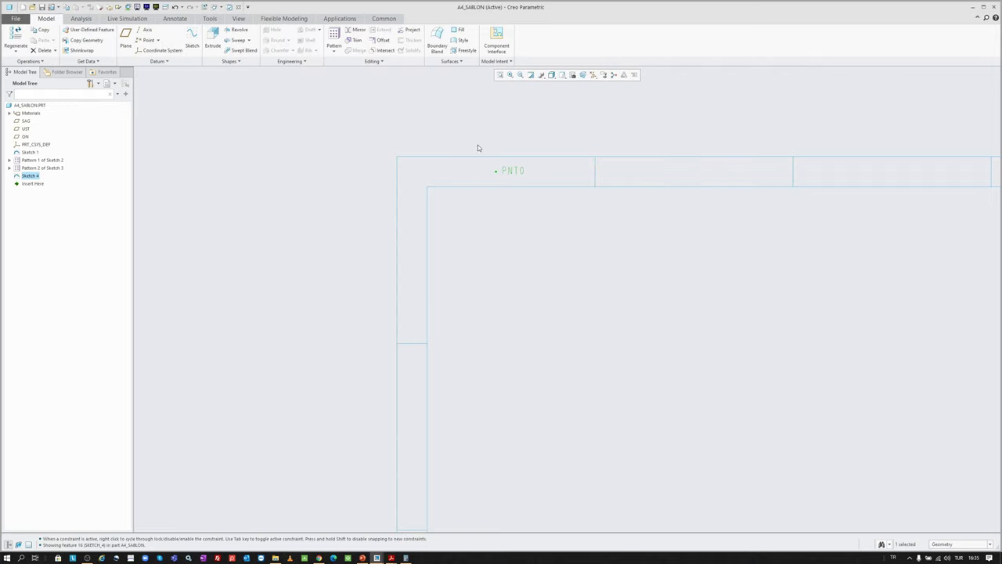
- Switch the datum point display off and back on
{"action": "left_click", "coordinate": [593, 74]}
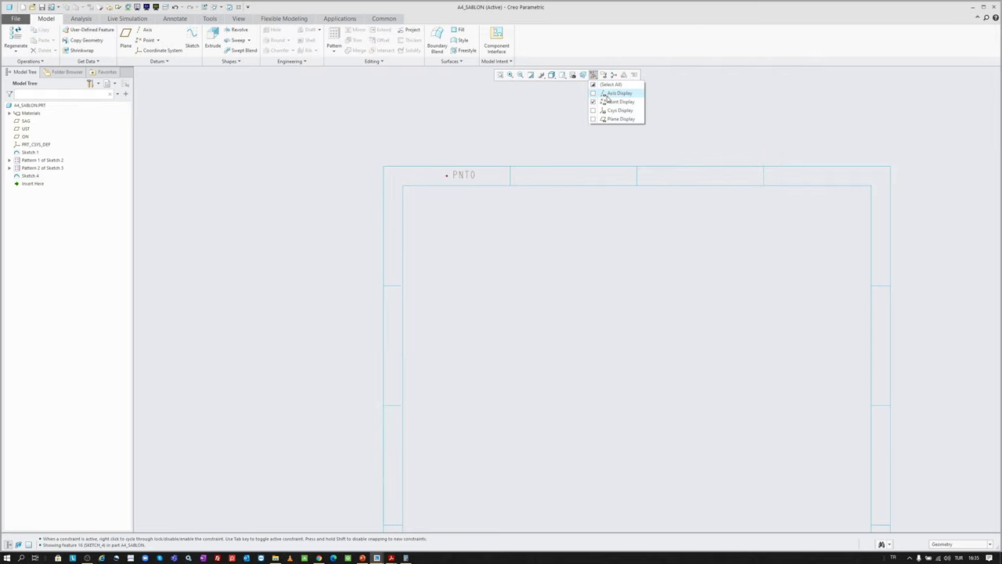
{"action": "left_click", "coordinate": [604, 102]}
{"action": "left_click", "coordinate": [603, 102]}
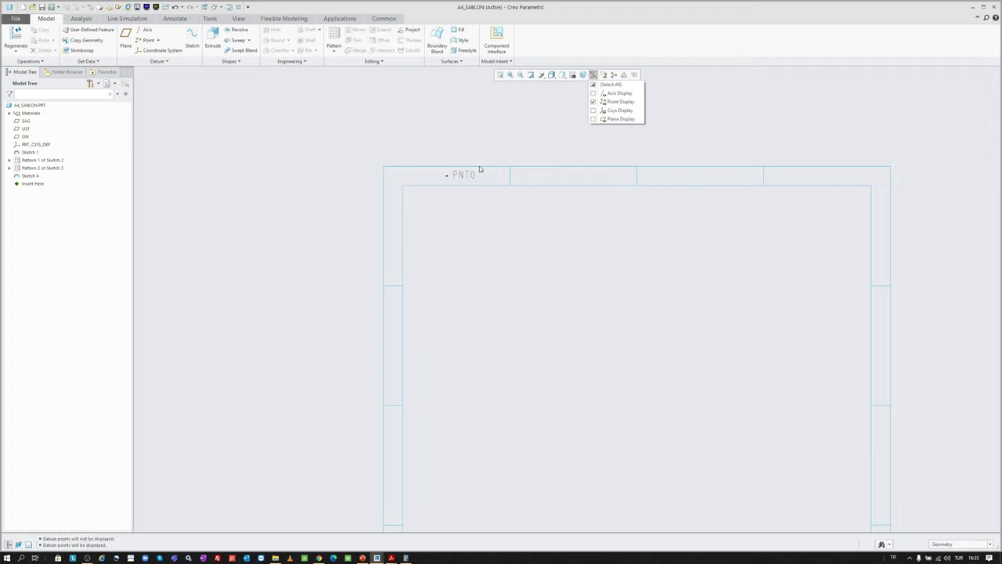
{"action": "left_click", "coordinate": [472, 140]}
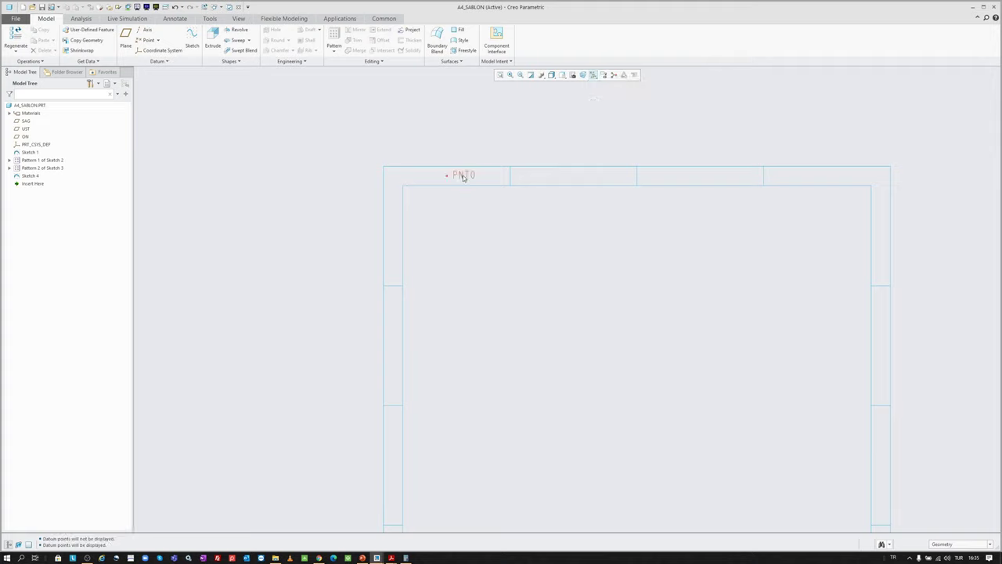
- Start a Curve pattern of the top zone's point and open its internal sketch on the ON plane
{"action": "left_click", "coordinate": [463, 175]}
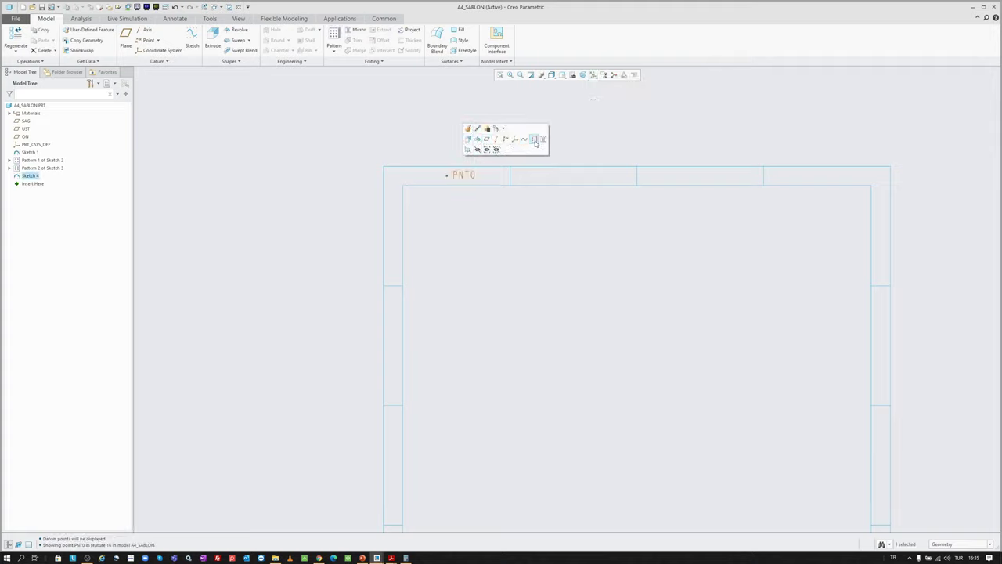
{"action": "left_click", "coordinate": [534, 139]}
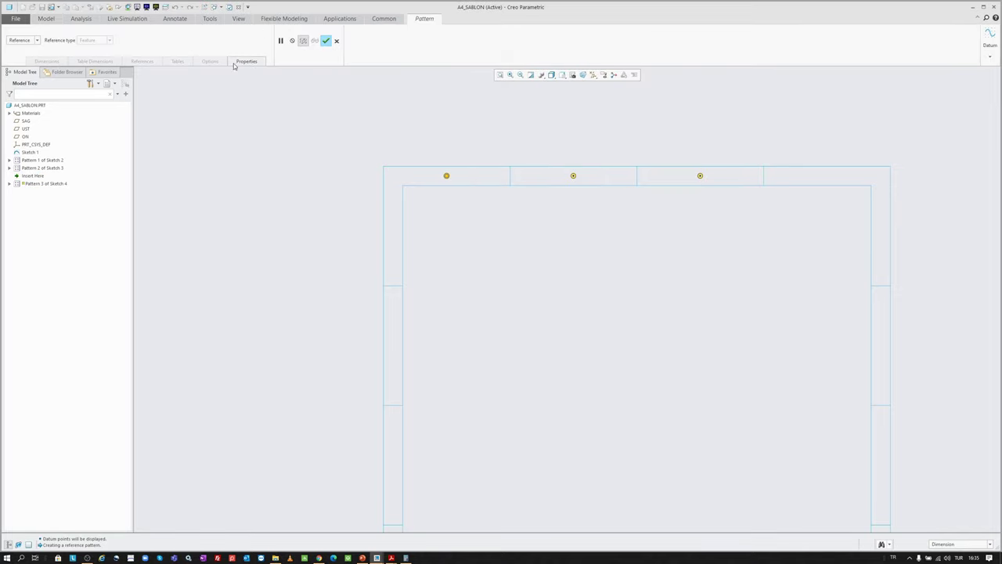
{"action": "left_click", "coordinate": [20, 40]}
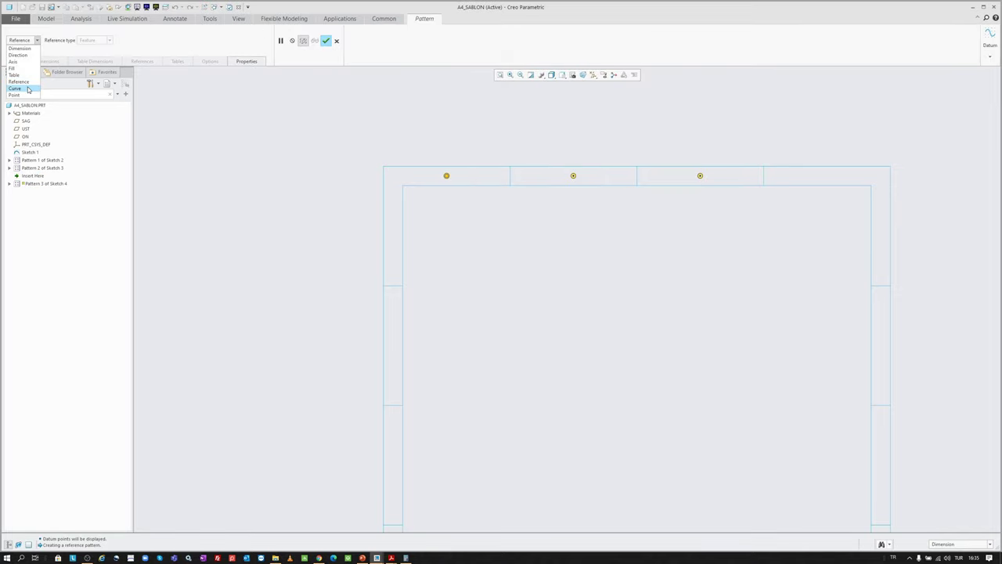
{"action": "left_click", "coordinate": [16, 89]}
{"action": "left_click", "coordinate": [139, 65]}
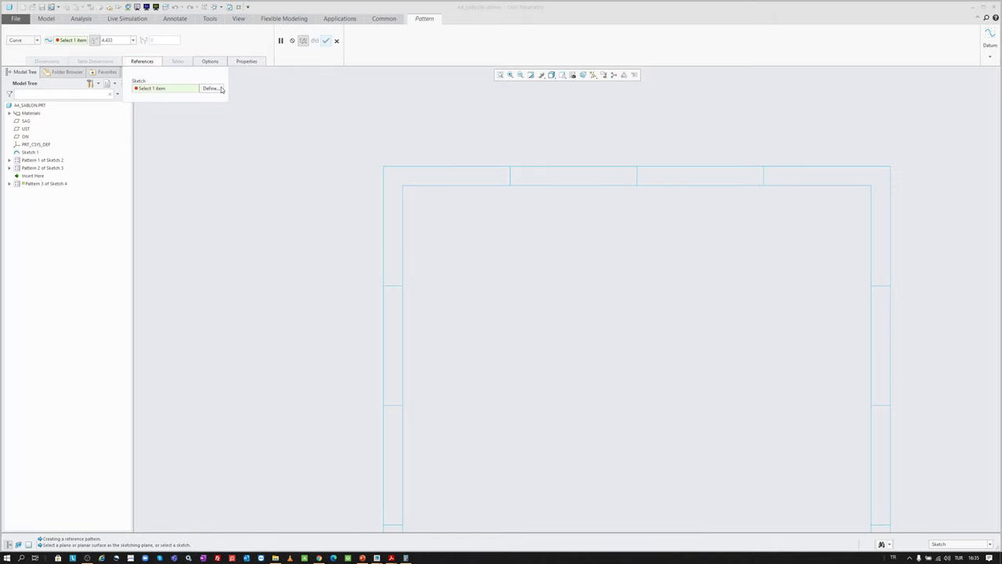
{"action": "left_click", "coordinate": [208, 89]}
{"action": "left_click", "coordinate": [25, 137]}
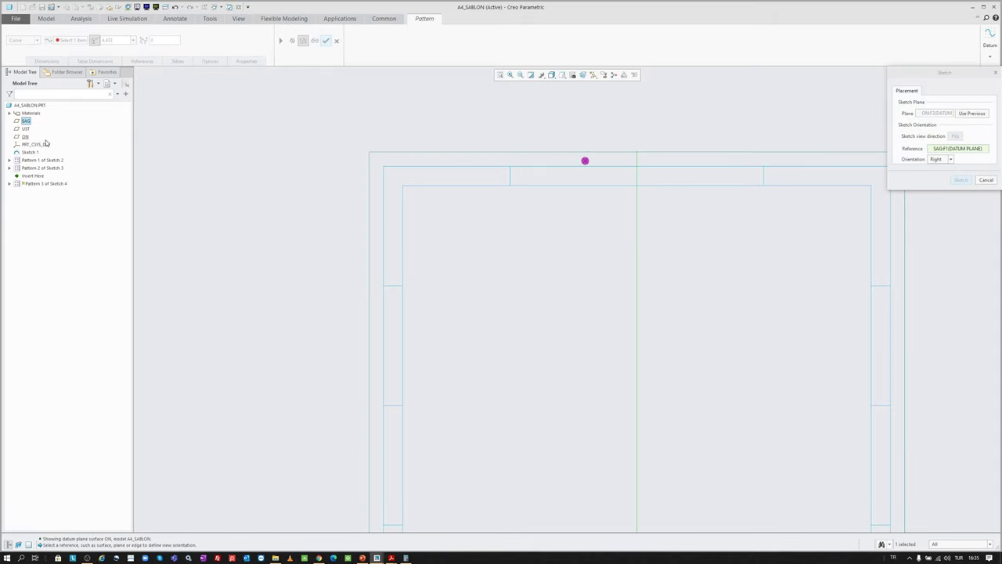
{"action": "middle_click", "coordinate": [313, 161]}
{"action": "scroll", "coordinate": [302, 208], "scroll_direction": "up", "scroll_amount": 1}
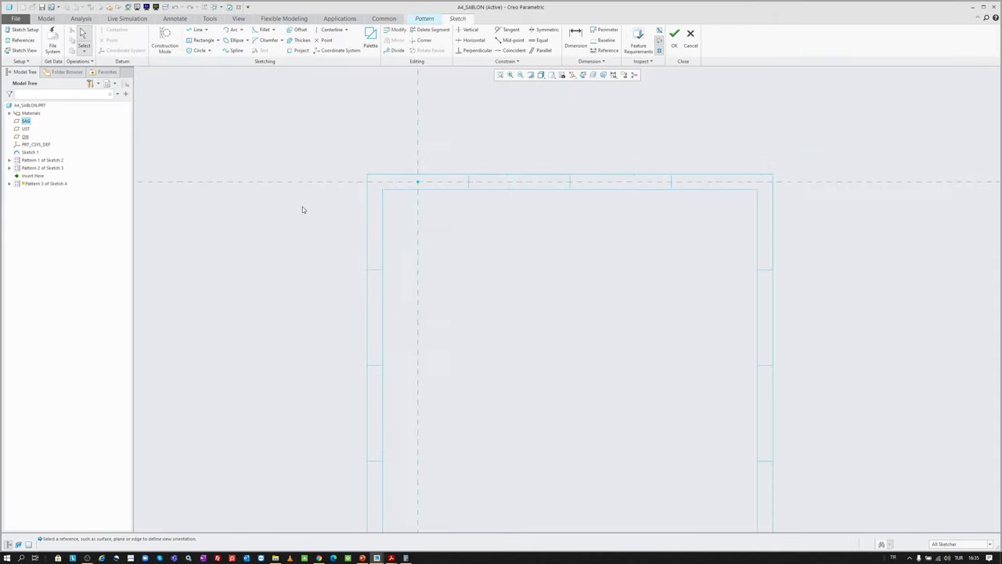
{"action": "key", "text": "l"}
{"action": "left_click", "coordinate": [417, 183]}
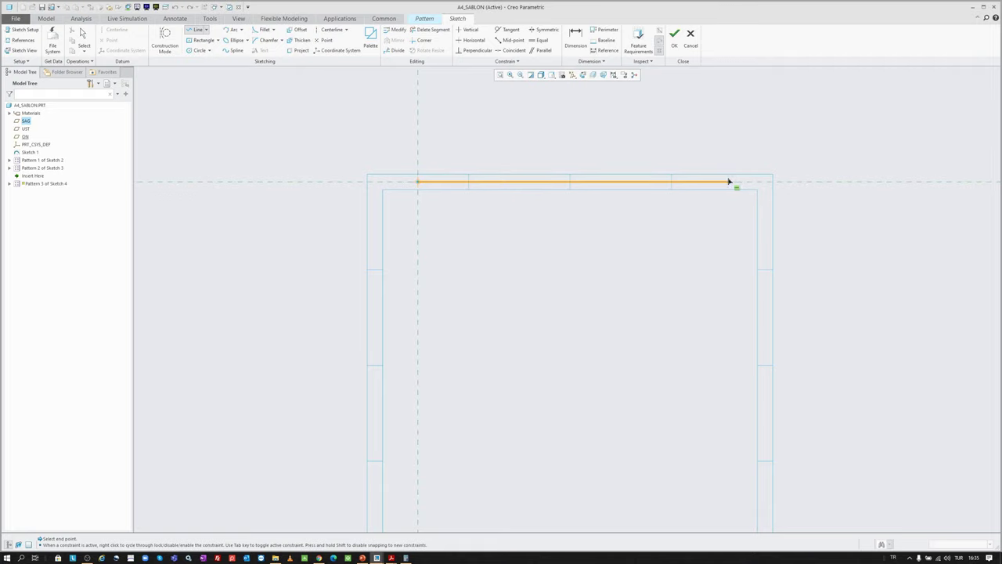
{"action": "middle_click", "coordinate": [656, 157]}
{"action": "middle_click", "coordinate": [488, 149]}
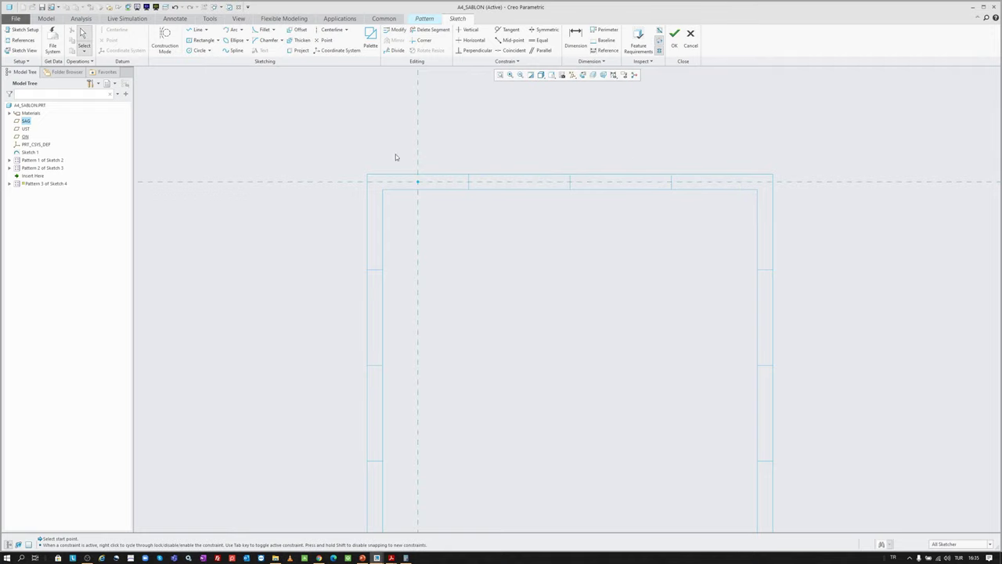
- Project the outer frame's top edge as the pattern's curve and finish the internal sketch
{"action": "left_click", "coordinate": [301, 50]}
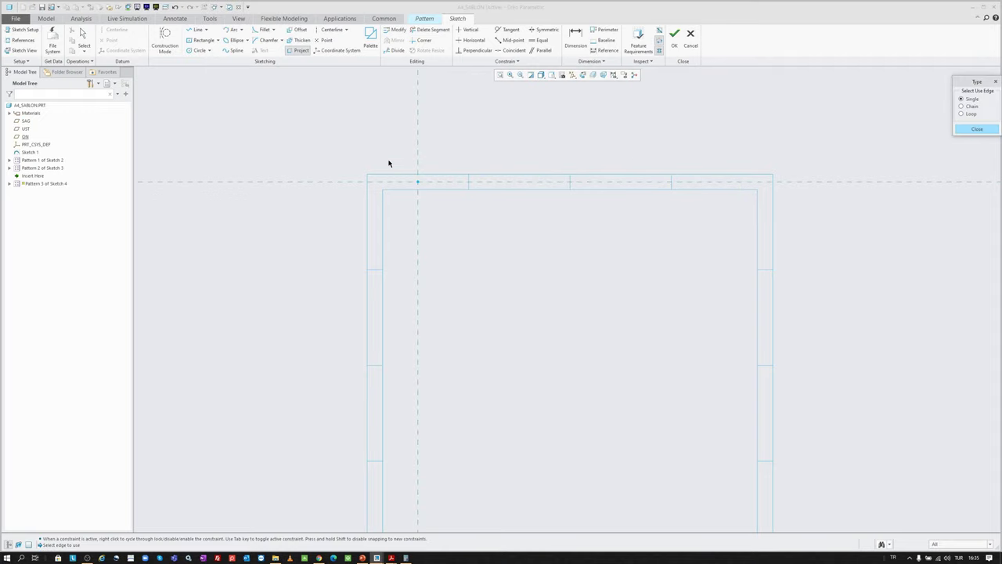
{"action": "left_click", "coordinate": [402, 173]}
{"action": "middle_click", "coordinate": [398, 157]}
{"action": "left_click", "coordinate": [415, 171]}
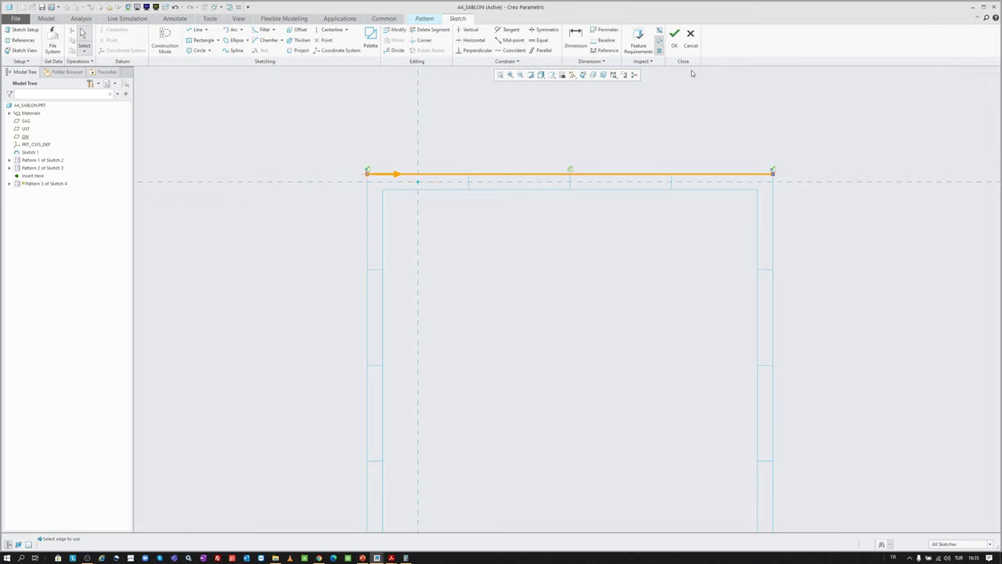
{"action": "left_click", "coordinate": [674, 35]}
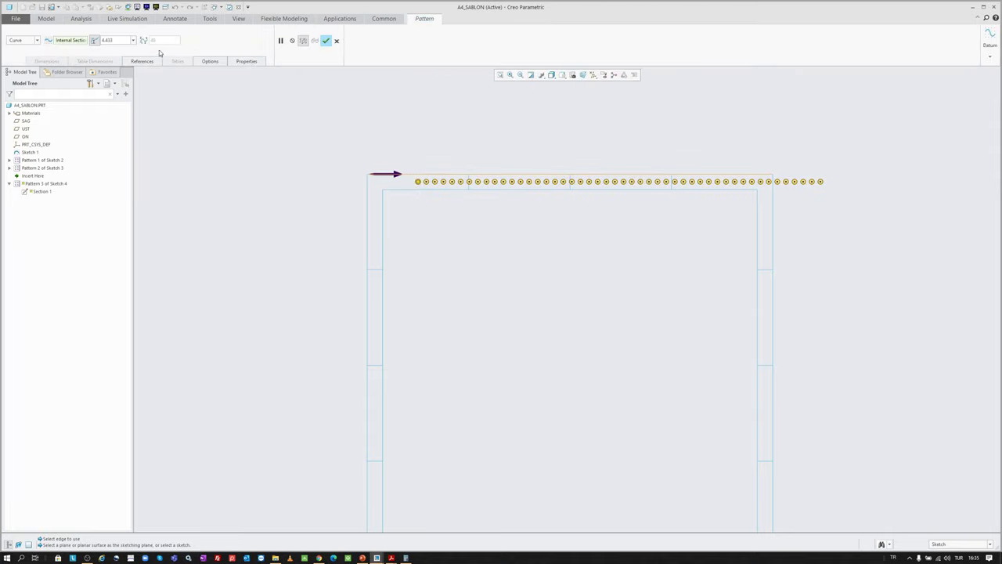
- Define the point pattern by number of members, set it to 5, and complete the pattern
{"action": "left_click", "coordinate": [144, 40]}
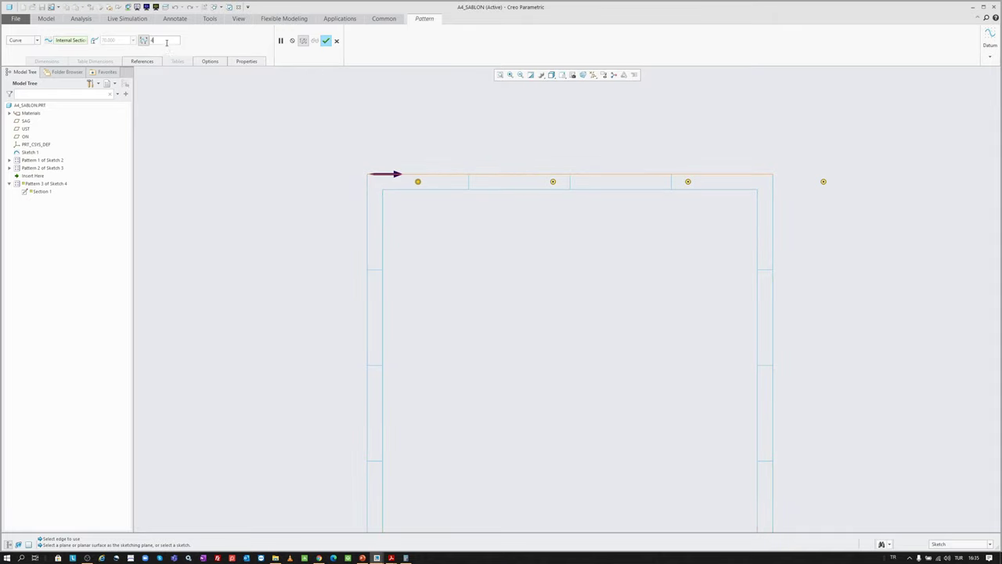
{"action": "key", "text": "Return"}
{"action": "middle_click", "coordinate": [384, 120]}
{"action": "left_click", "coordinate": [405, 123]}
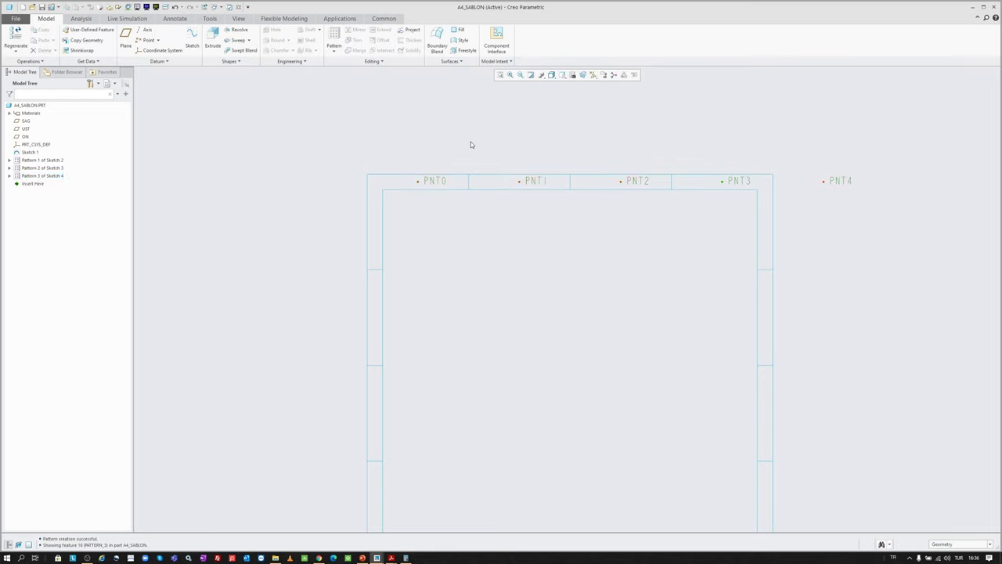
- In a new sketch on the ON plane, draw a vertical construction line from the first left division mark to the outer frame's top edge
{"action": "scroll", "coordinate": [487, 141], "scroll_direction": "up", "scroll_amount": 1}
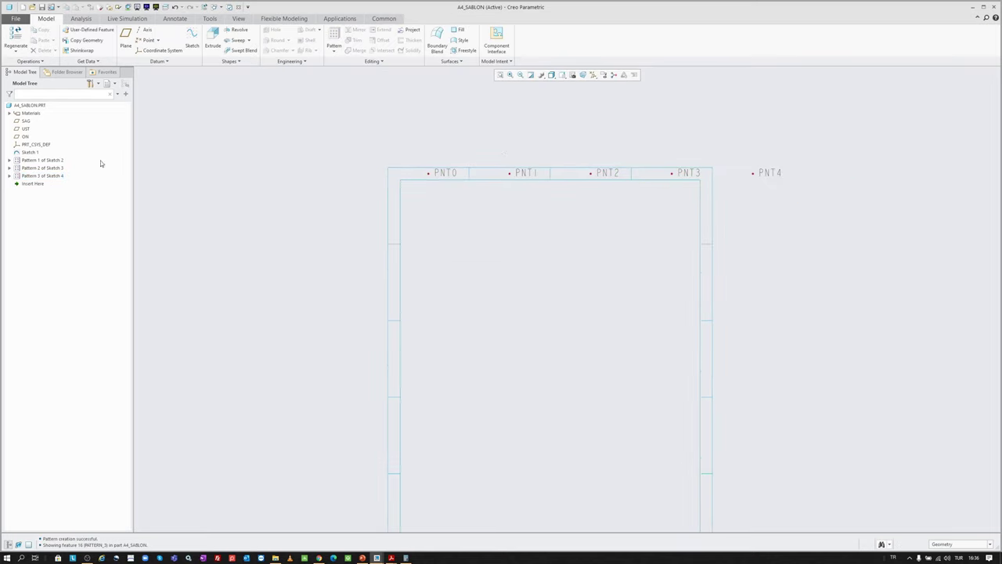
{"action": "scroll", "coordinate": [352, 161], "scroll_direction": "up", "scroll_amount": 1}
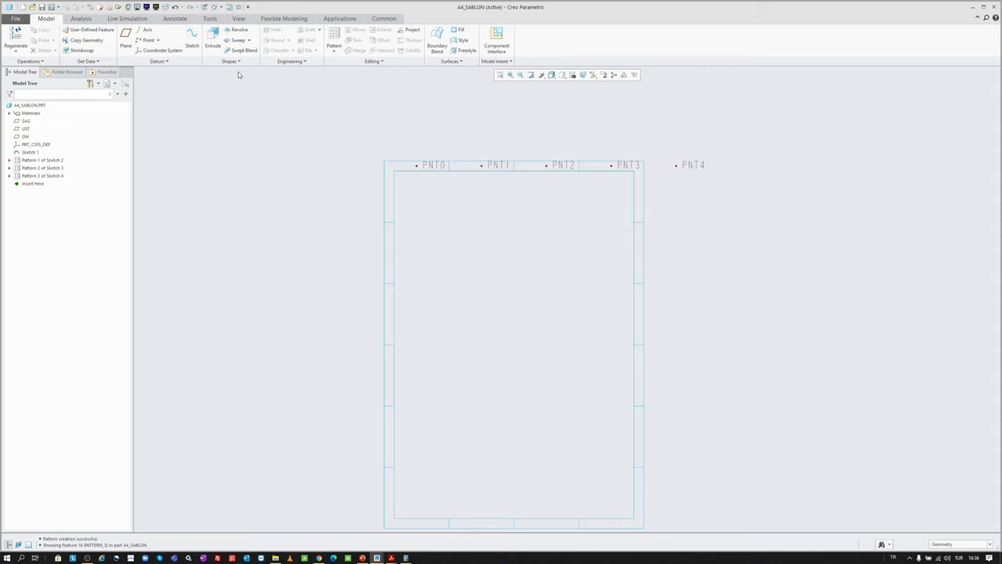
{"action": "left_click", "coordinate": [192, 39]}
{"action": "left_click", "coordinate": [45, 137]}
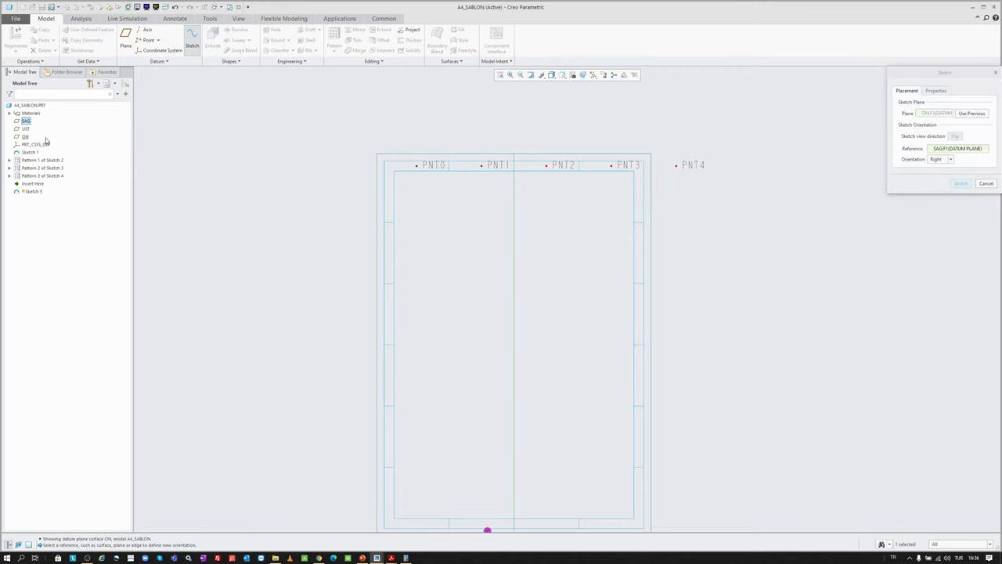
{"action": "middle_click", "coordinate": [280, 156]}
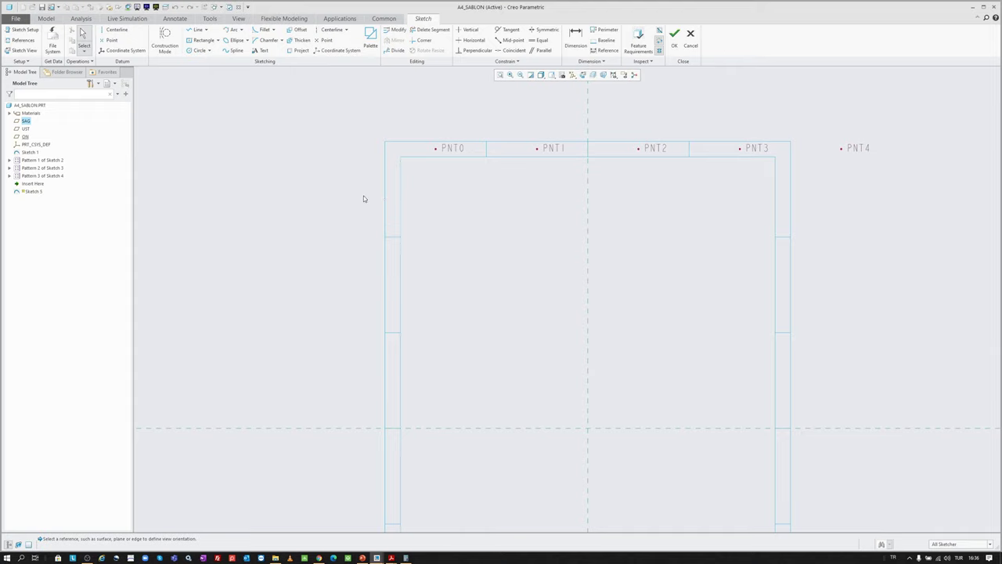
{"action": "key", "text": "l"}
{"action": "scroll", "coordinate": [392, 238], "scroll_direction": "down", "scroll_amount": 4}
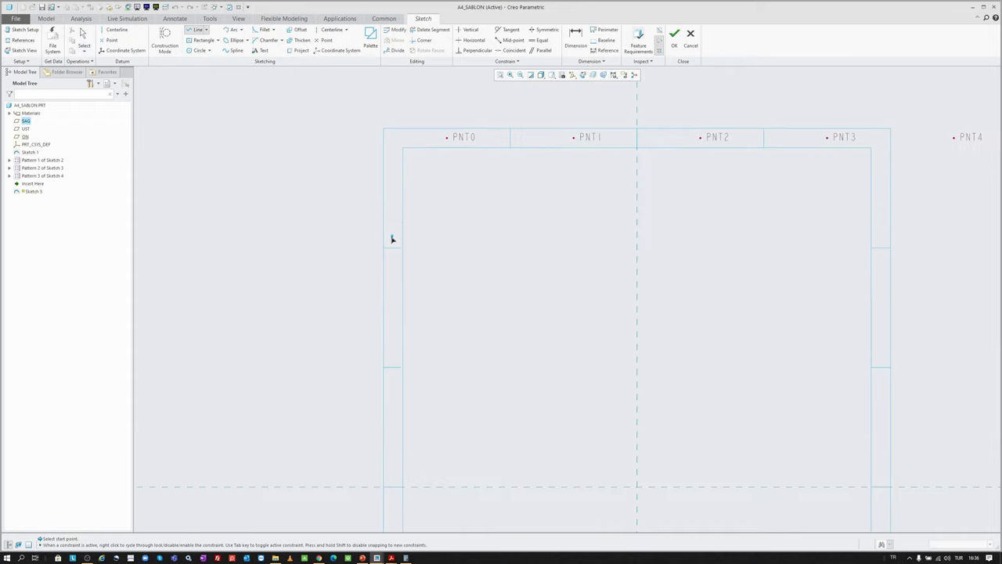
{"action": "left_click", "coordinate": [396, 276]}
{"action": "scroll", "coordinate": [396, 277], "scroll_direction": "up", "scroll_amount": 2}
{"action": "scroll", "coordinate": [396, 185], "scroll_direction": "down", "scroll_amount": 3}
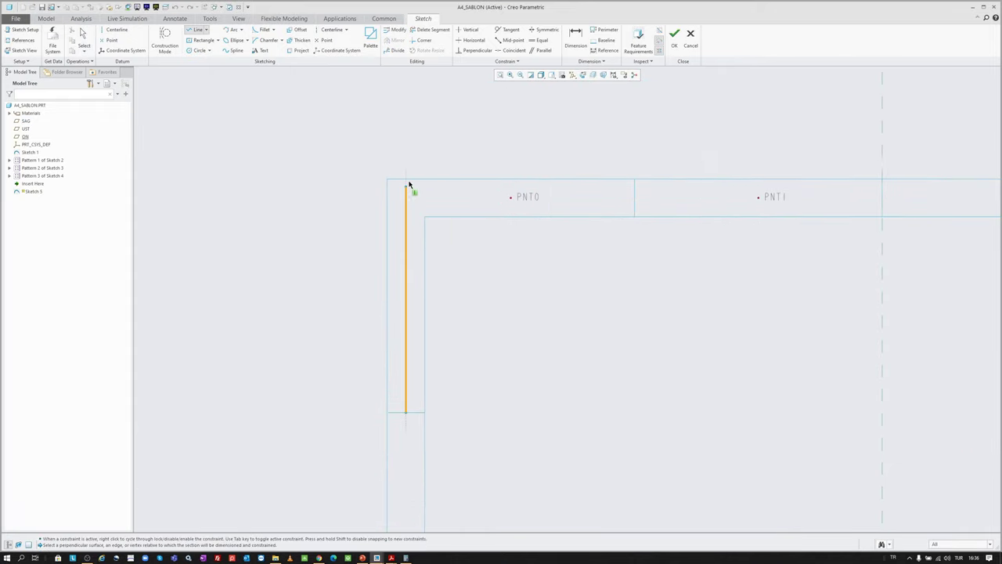
{"action": "left_click", "coordinate": [407, 181]}
{"action": "middle_click", "coordinate": [349, 244]}
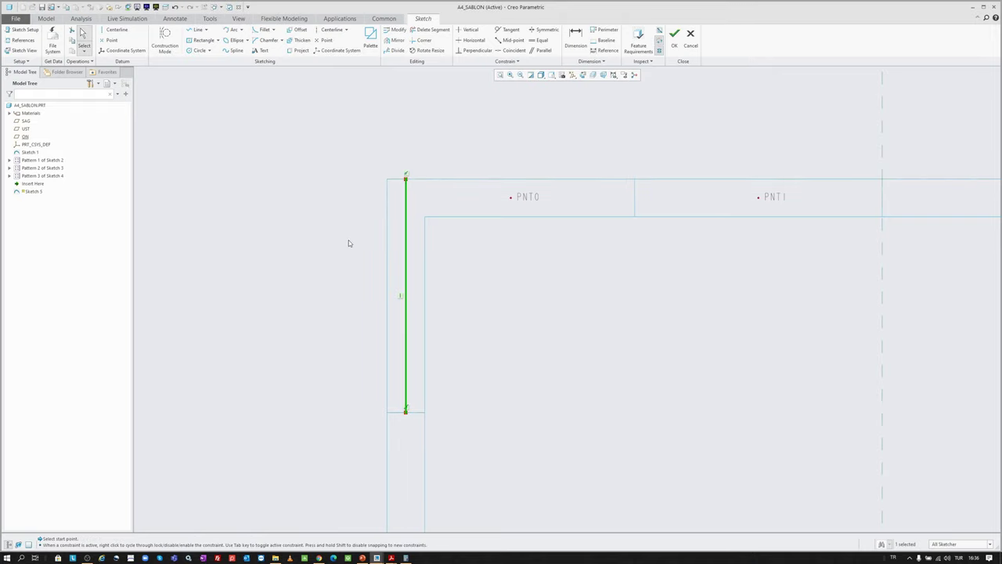
{"action": "right_click", "coordinate": [344, 223]}
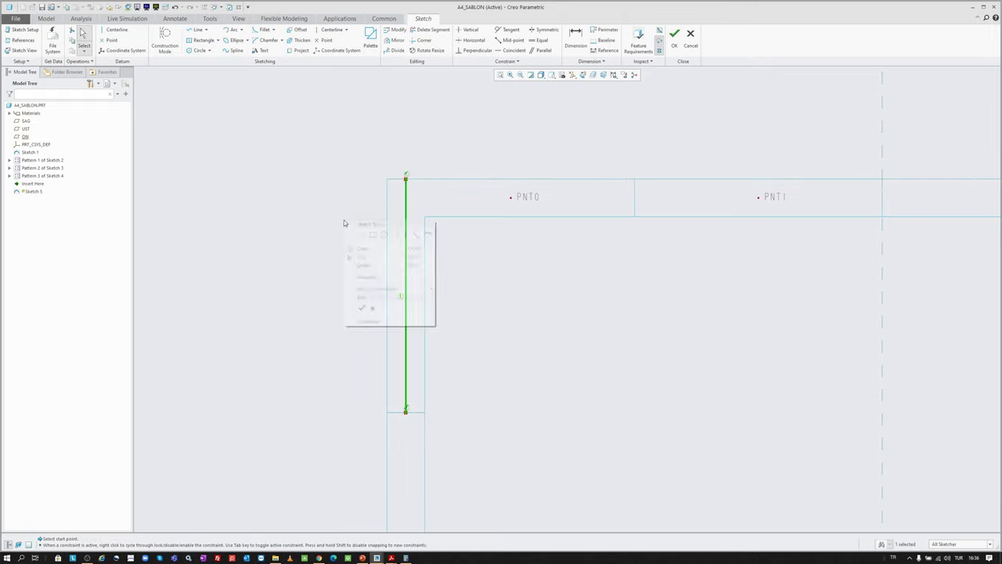
{"action": "left_click", "coordinate": [371, 185]}
- Place a datum point at the midpoint of the vertical construction line and finish the sketch
{"action": "left_click", "coordinate": [112, 40]}
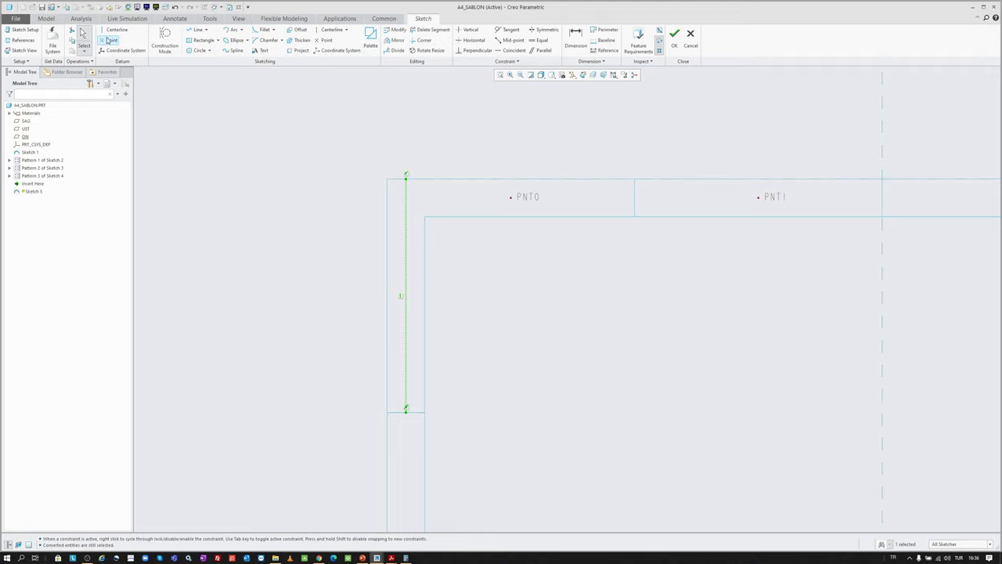
{"action": "left_click", "coordinate": [405, 296]}
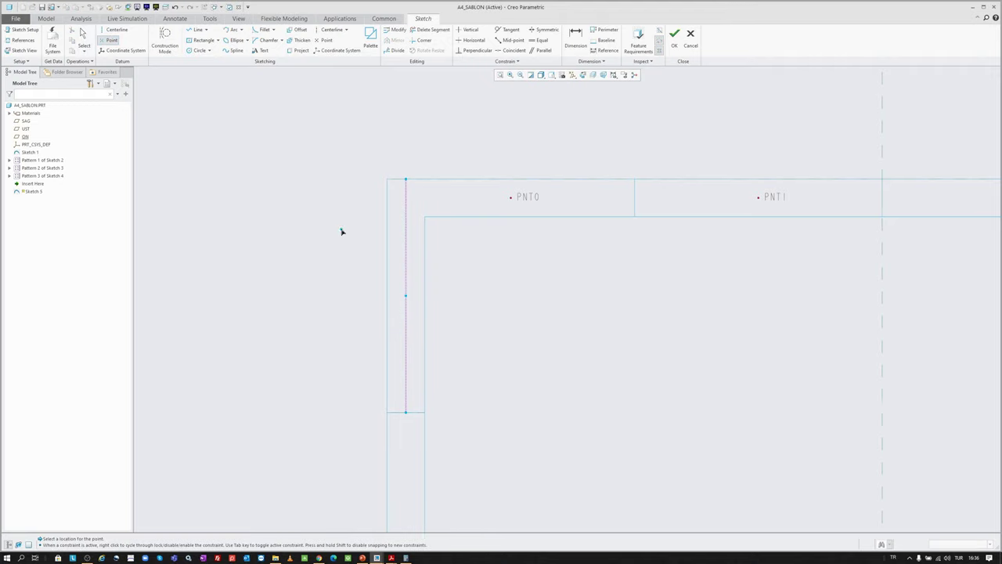
{"action": "middle_click", "coordinate": [342, 223]}
{"action": "left_click", "coordinate": [676, 41]}
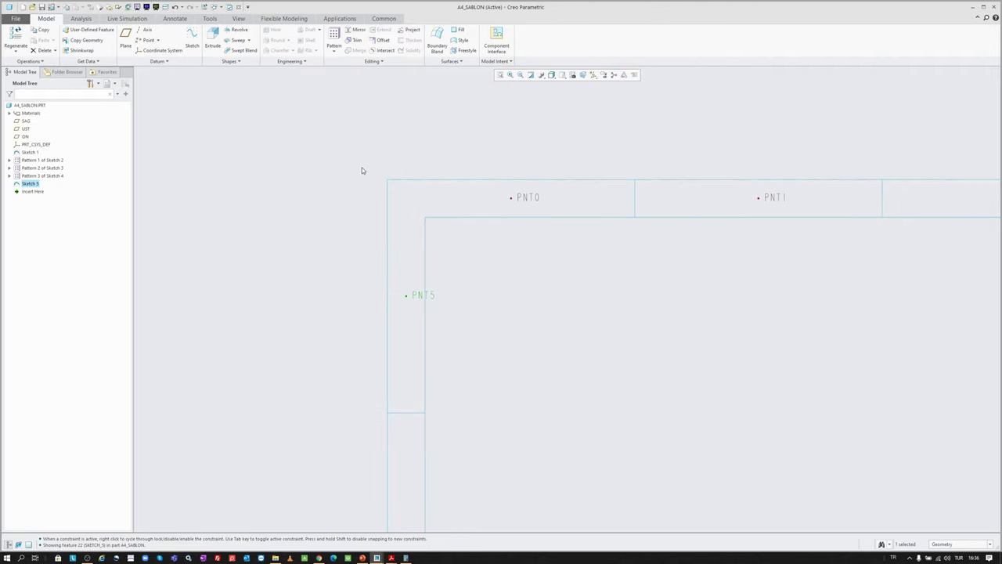
- Start a Curve pattern of the left zone's point, Sketch 5, and open its internal sketch on the ON plane
{"action": "left_click", "coordinate": [334, 35]}
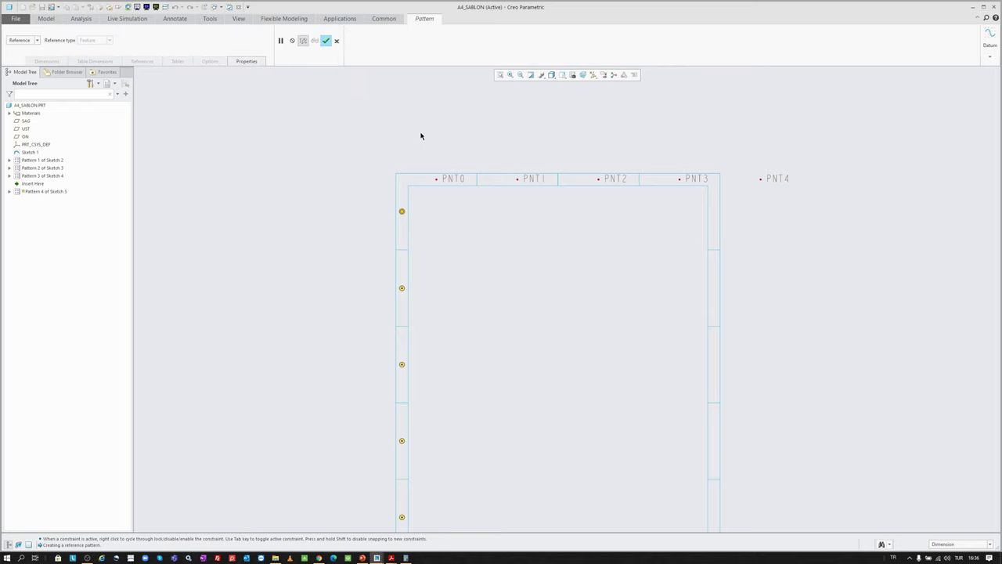
{"action": "left_click", "coordinate": [24, 40]}
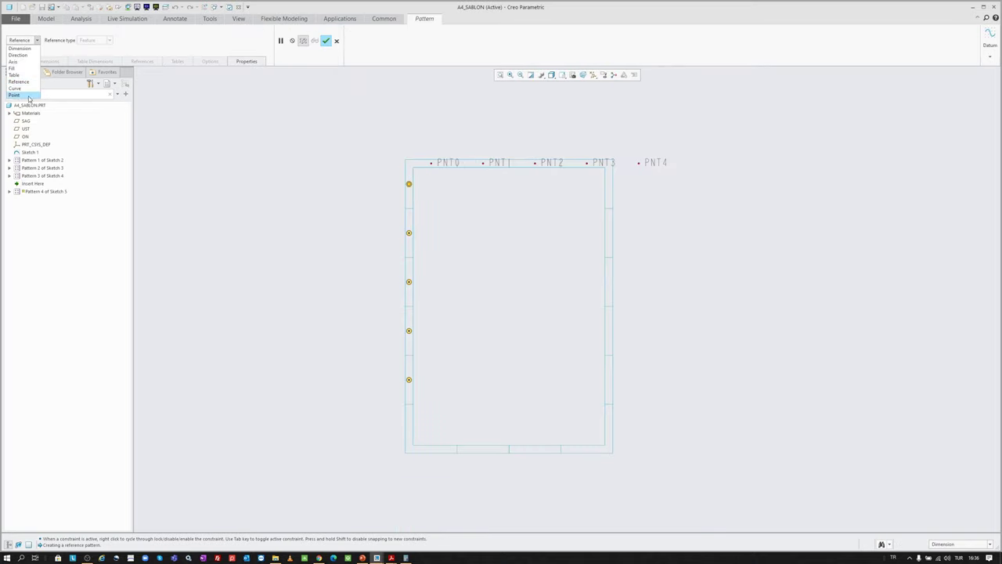
{"action": "left_click", "coordinate": [20, 92]}
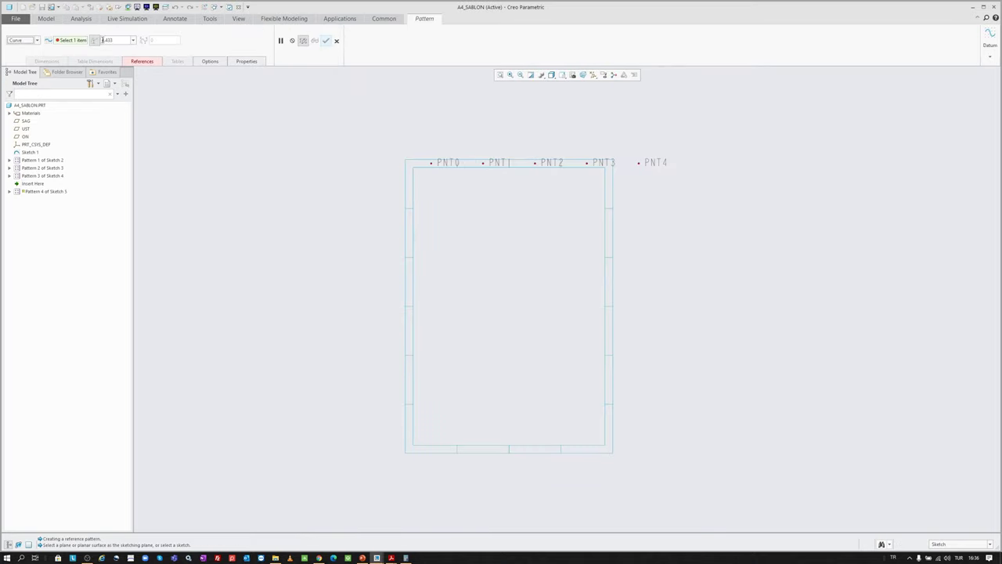
{"action": "left_click", "coordinate": [142, 62]}
{"action": "left_click", "coordinate": [213, 91]}
{"action": "left_click", "coordinate": [26, 121]}
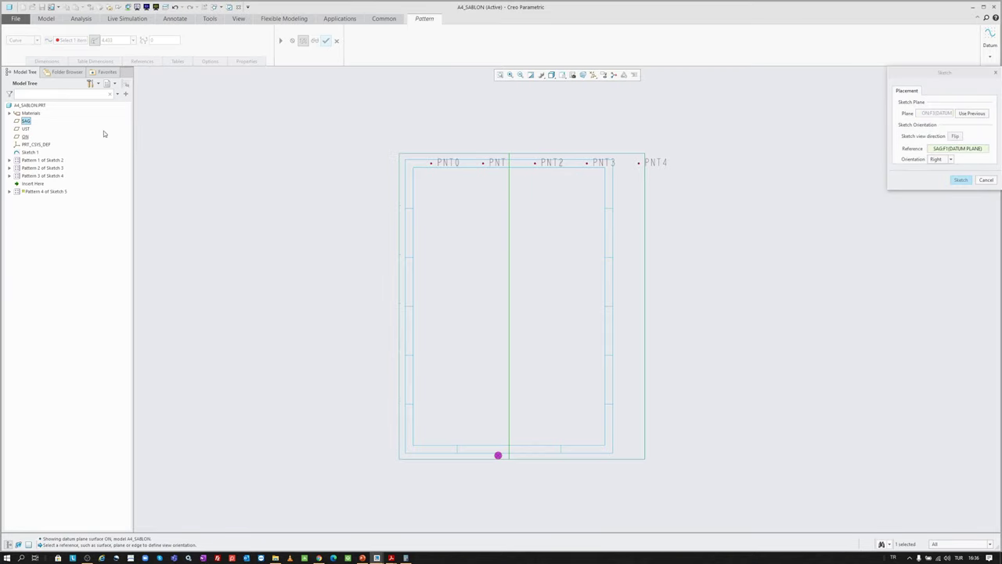
{"action": "middle_click", "coordinate": [351, 151]}
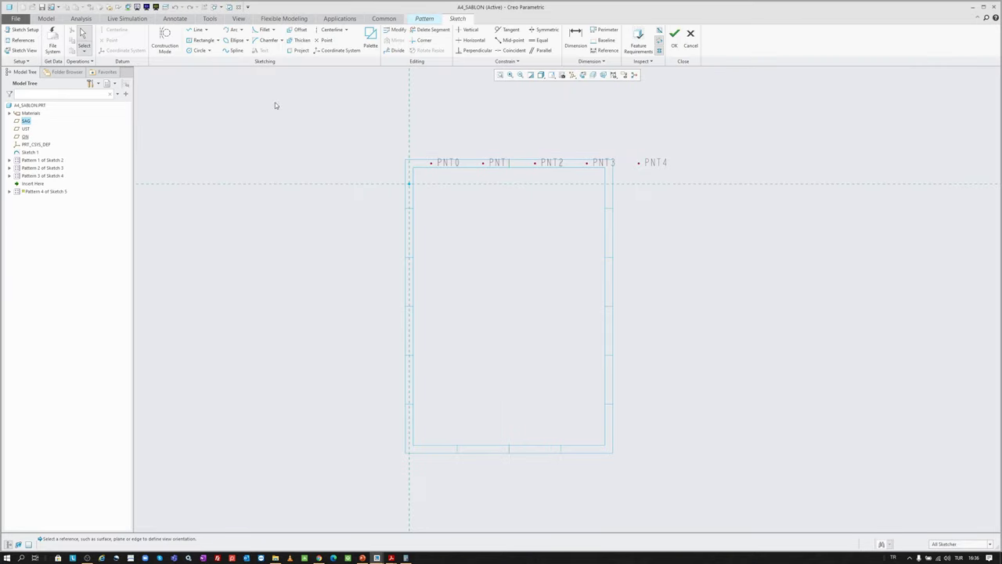
- Project the outer frame's left edge into the pattern sketch, set its start point at the top end, and finish the sketch
{"action": "left_click", "coordinate": [301, 50]}
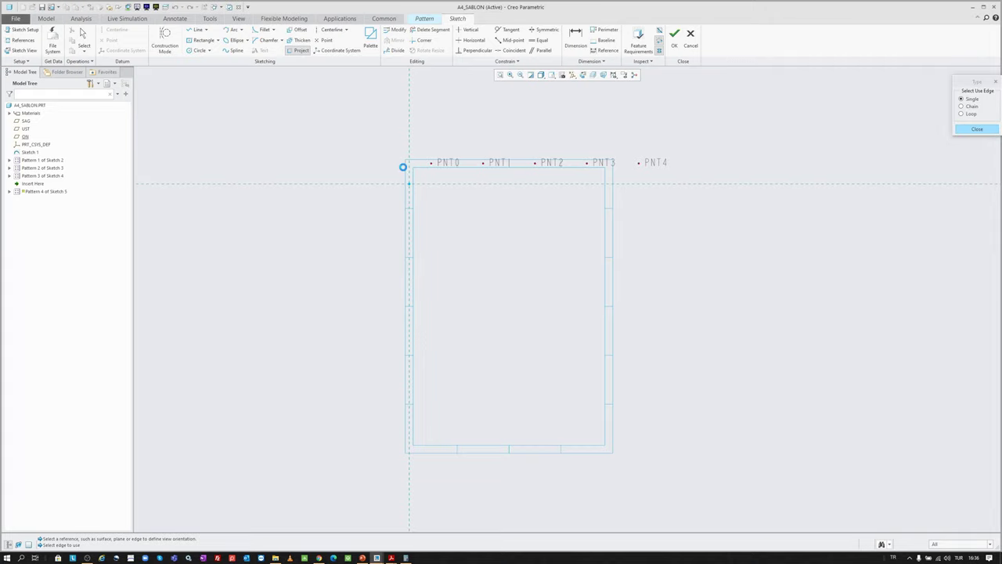
{"action": "left_click", "coordinate": [404, 169]}
{"action": "middle_click", "coordinate": [384, 161]}
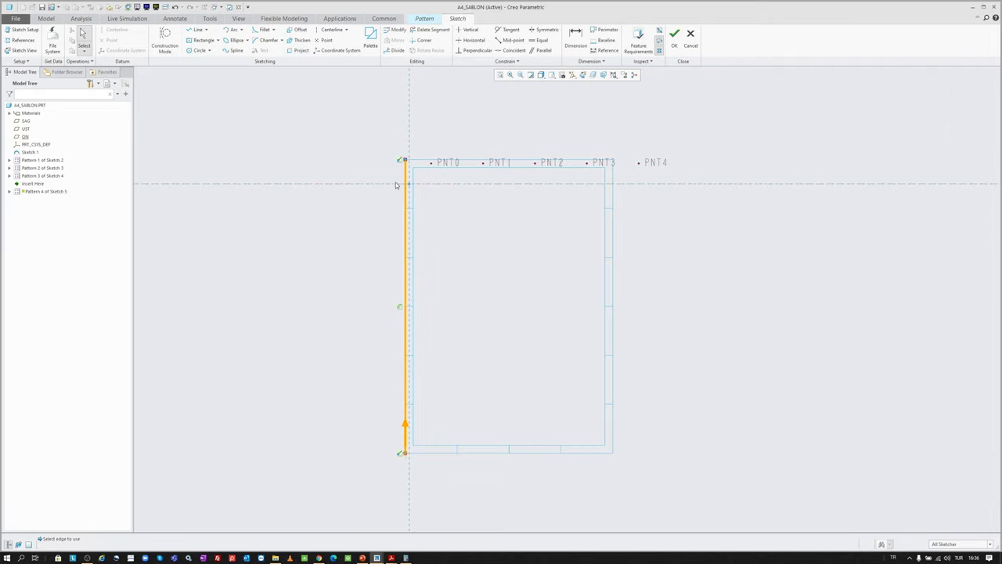
{"action": "scroll", "coordinate": [394, 174], "scroll_direction": "up", "scroll_amount": 4}
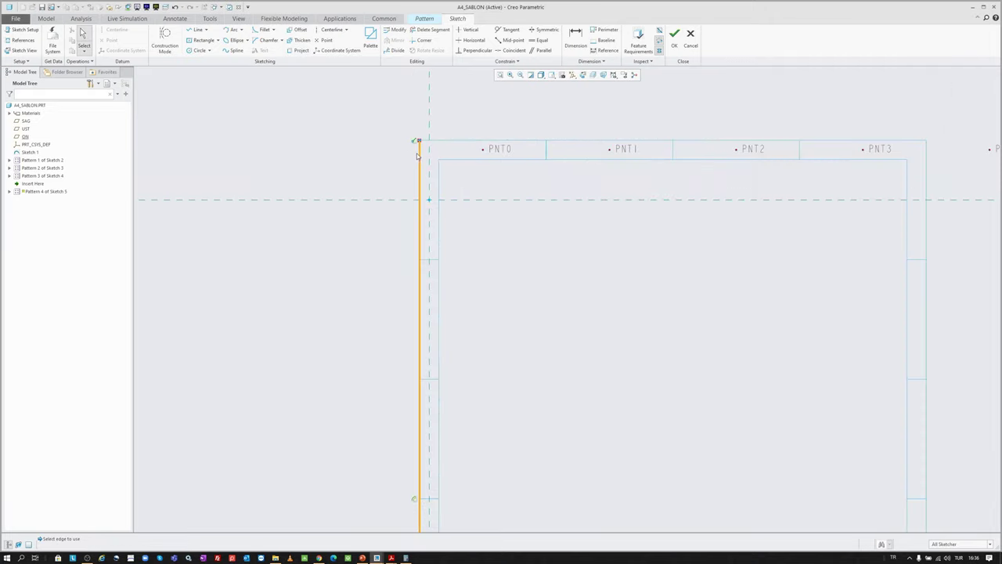
{"action": "left_click", "coordinate": [421, 141]}
{"action": "right_click", "coordinate": [419, 141]}
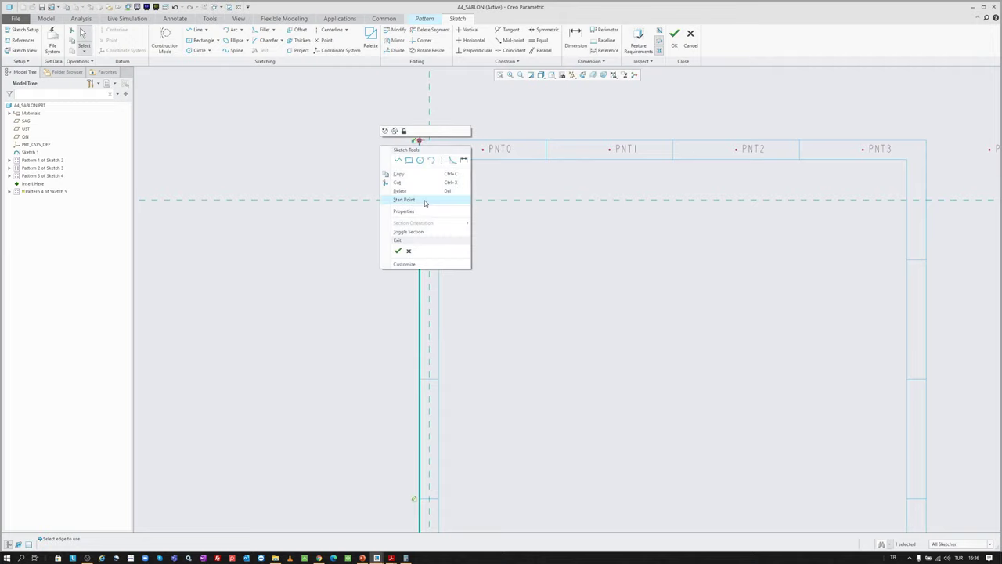
{"action": "left_click", "coordinate": [399, 190]}
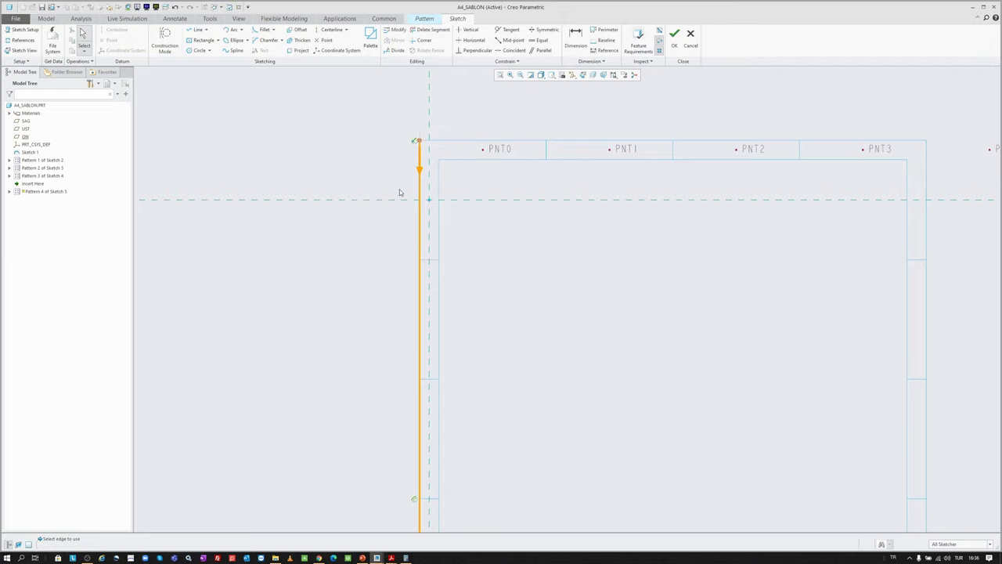
{"action": "left_click", "coordinate": [673, 41]}
- Define the left-side point pattern by number of members, set it to 7, and complete the pattern
{"action": "left_click", "coordinate": [143, 40]}
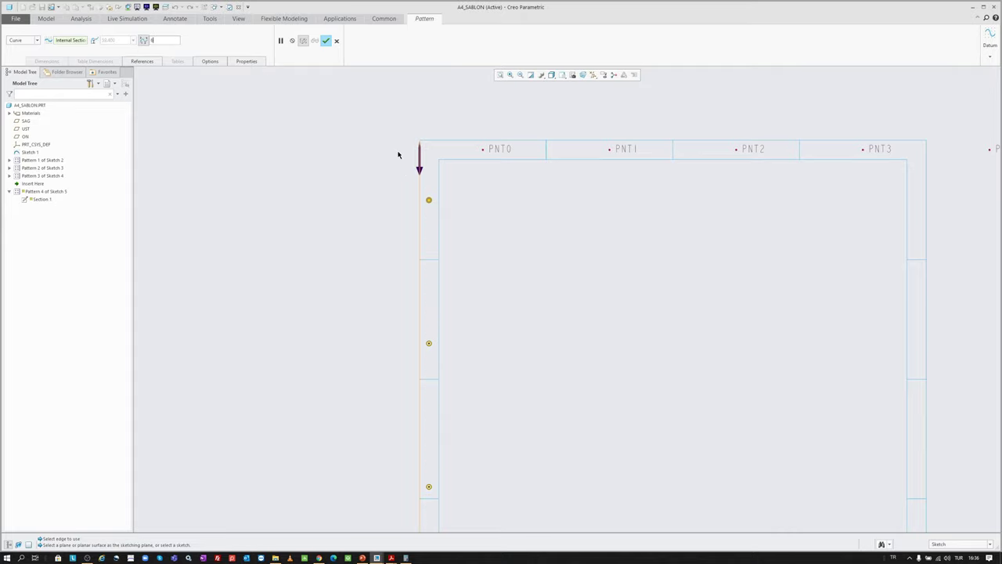
{"action": "scroll", "coordinate": [400, 157], "scroll_direction": "down", "scroll_amount": 2}
{"action": "scroll", "coordinate": [371, 154], "scroll_direction": "down", "scroll_amount": 2}
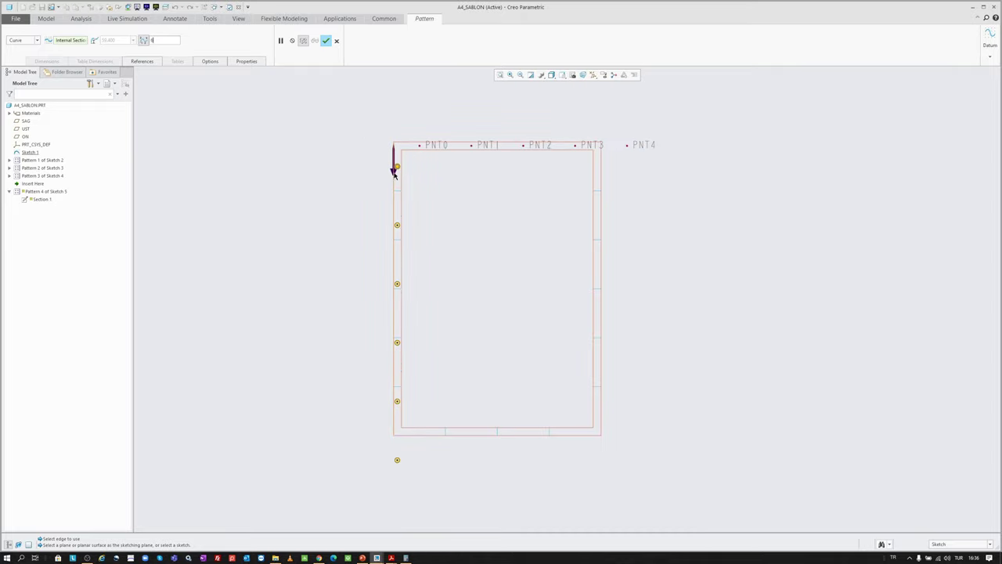
{"action": "left_click", "coordinate": [172, 38]}
{"action": "key", "text": "BackSpace"}
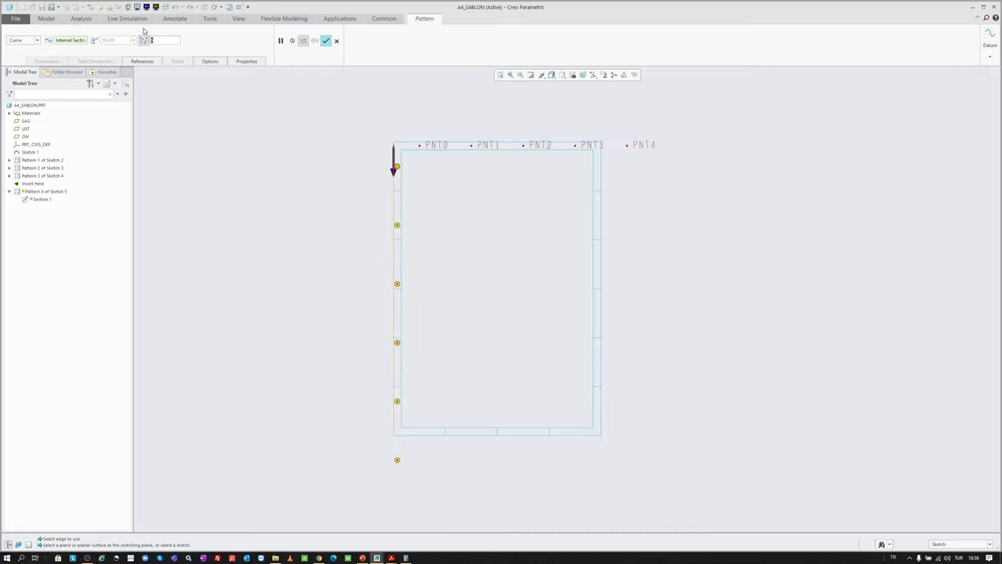
{"action": "type", "text": "7"}
{"action": "key", "text": "Return"}
{"action": "middle_click", "coordinate": [323, 236]}
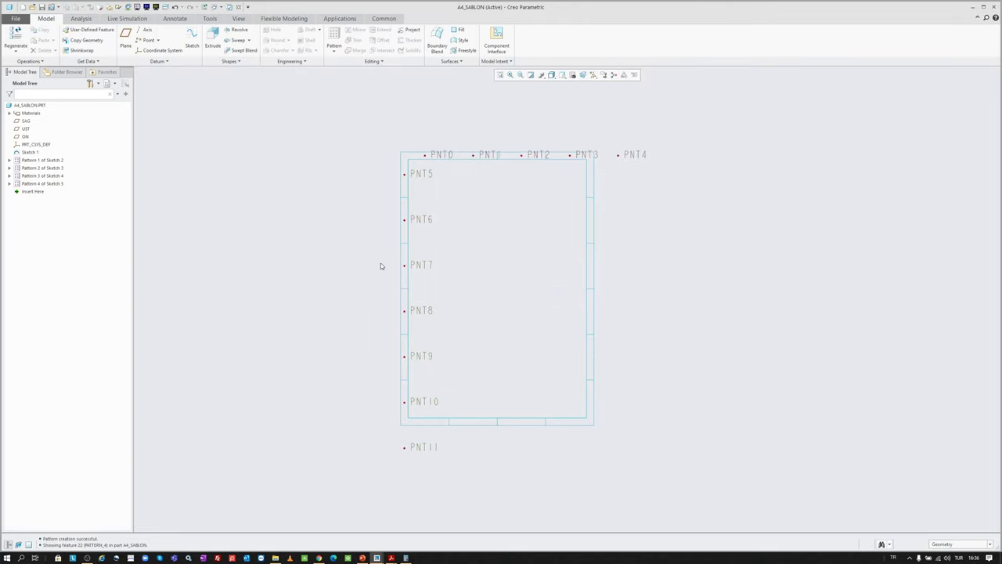
- Switch to the browser to check the A4 divisions in the grid reference table, and return to the Creo template part
{"action": "left_click", "coordinate": [319, 557]}
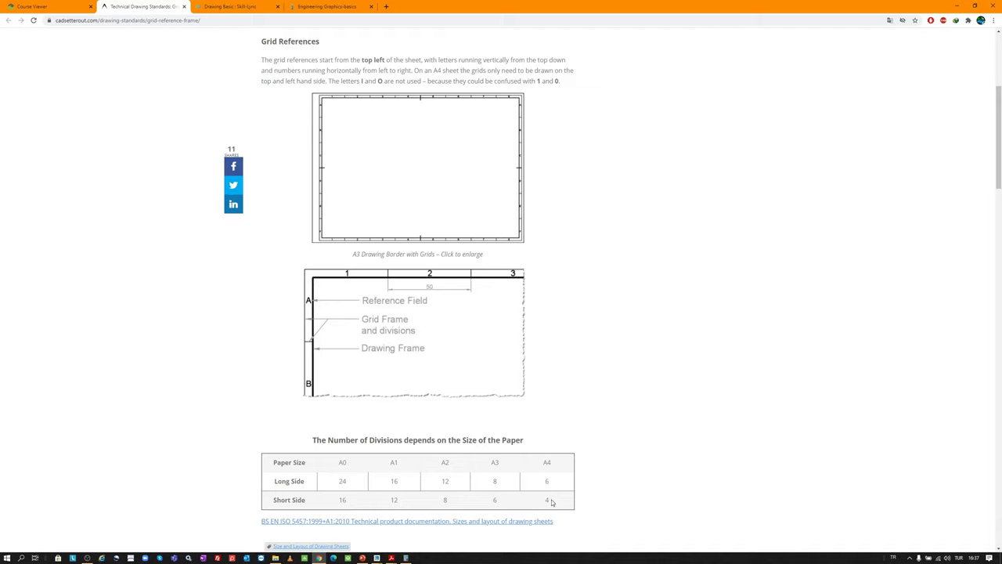
{"action": "left_click", "coordinate": [957, 7]}
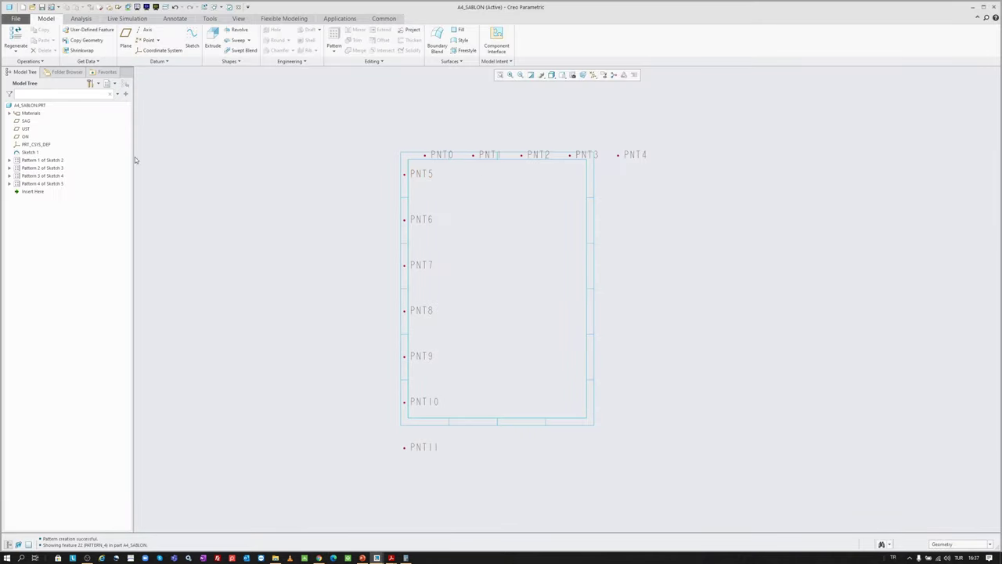
{"action": "left_click", "coordinate": [62, 177]}
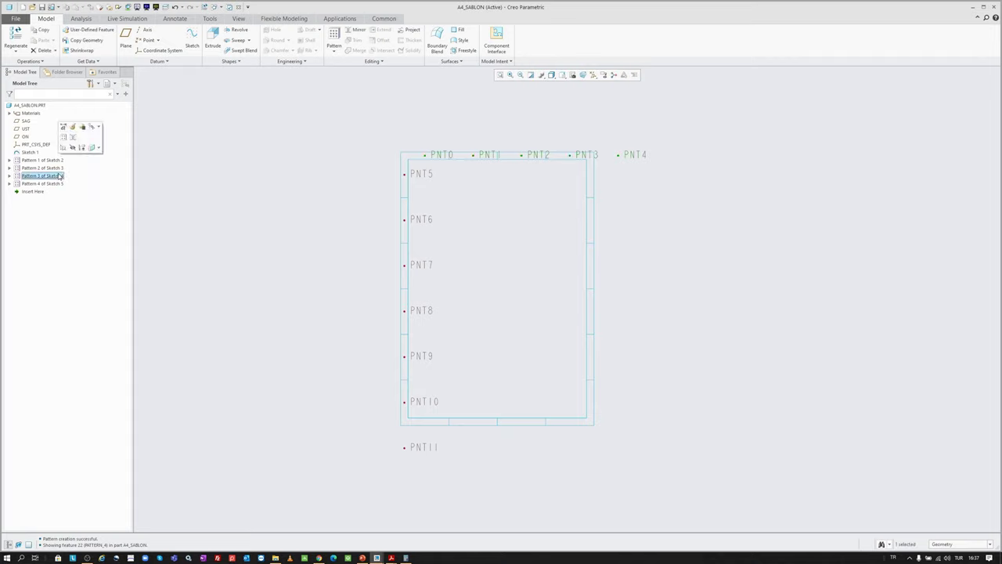
{"action": "left_click", "coordinate": [593, 75]}
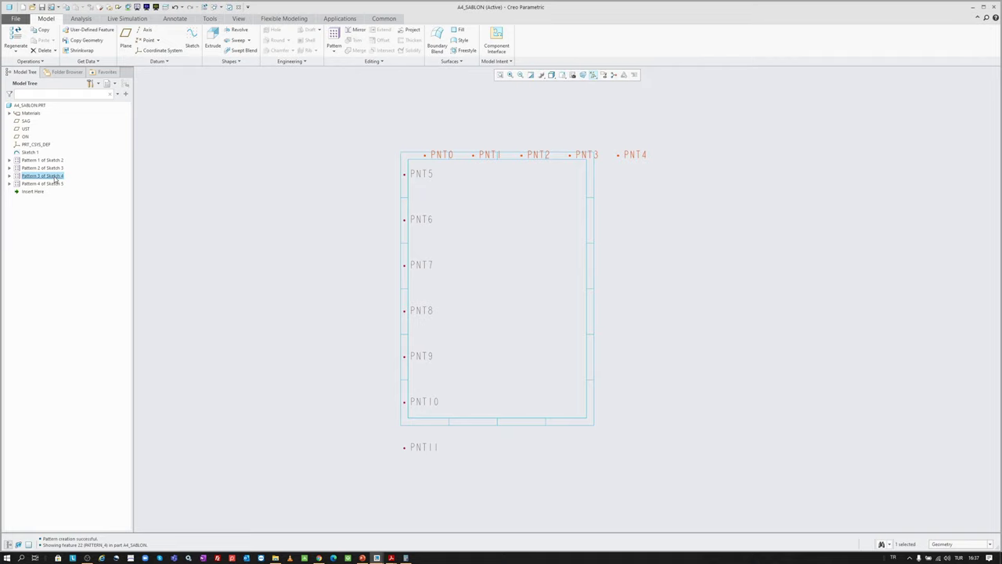
{"action": "left_click", "coordinate": [224, 154]}
- Edit the first sketch of Pattern 3 and draw a horizontal line from the first bottom division mark's midpoint to the outer frame's left edge
{"action": "left_click", "coordinate": [46, 176]}
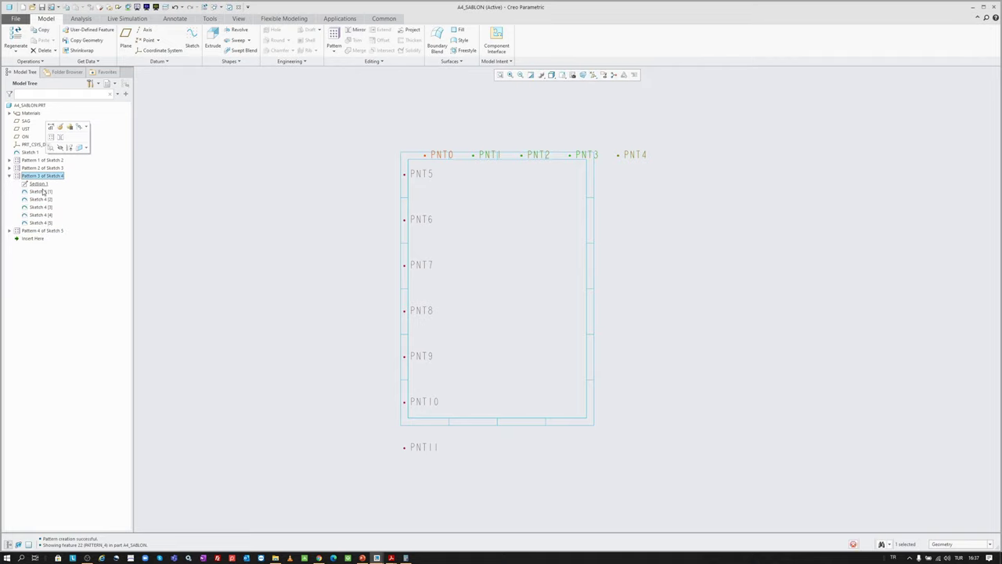
{"action": "left_click", "coordinate": [41, 191]}
{"action": "left_click", "coordinate": [81, 159]}
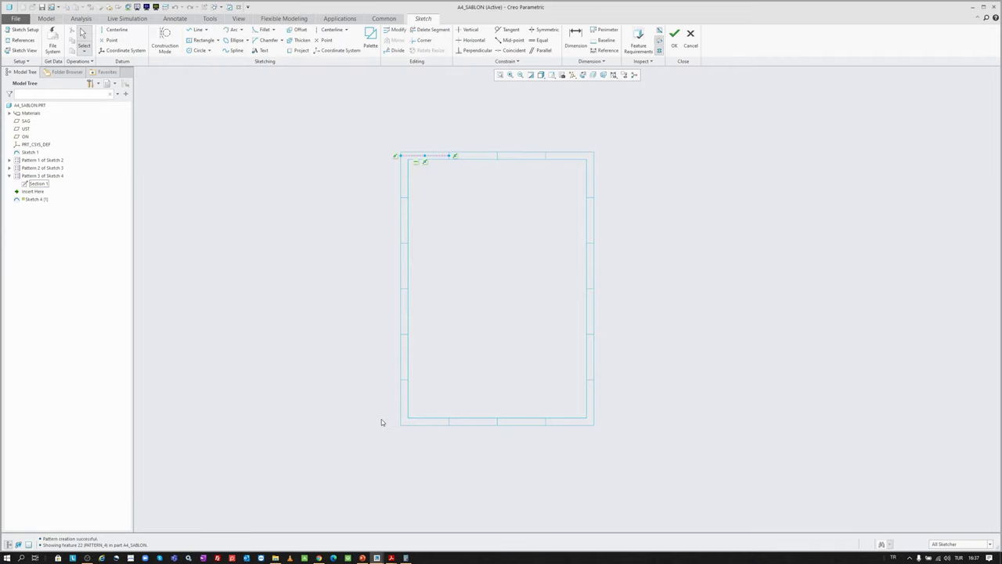
{"action": "key", "text": "l"}
{"action": "scroll", "coordinate": [405, 425], "scroll_direction": "down", "scroll_amount": 5}
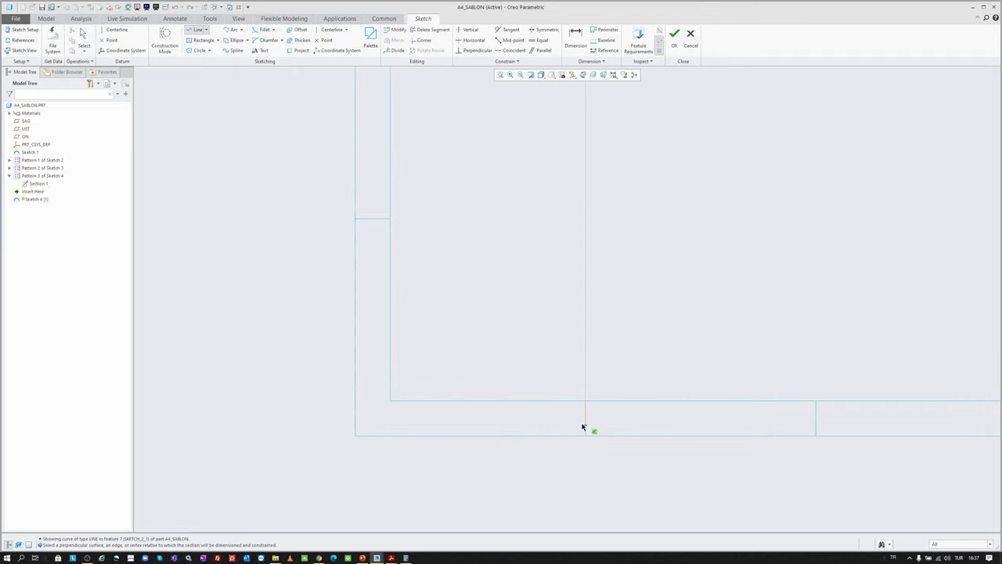
{"action": "left_click", "coordinate": [587, 419]}
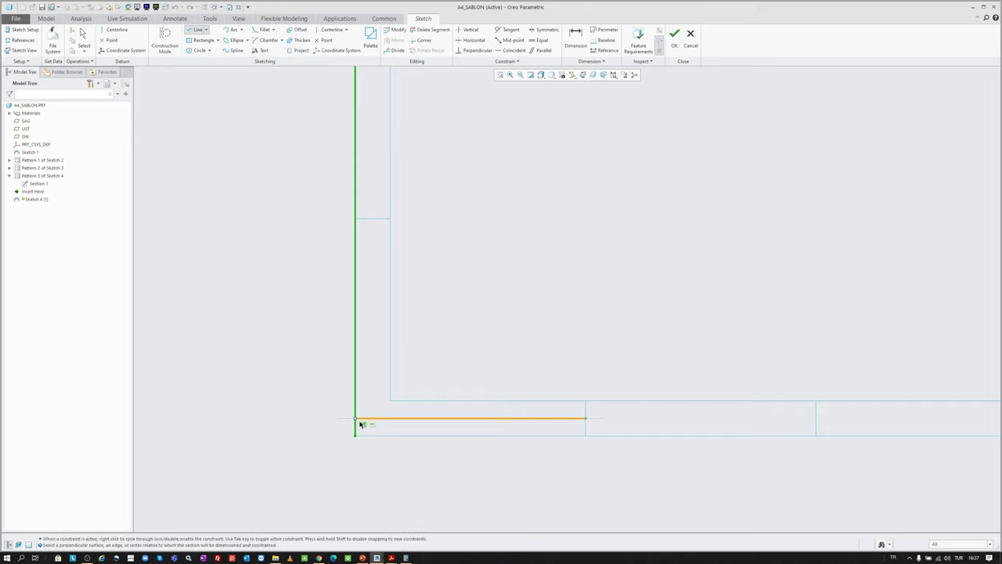
{"action": "left_click", "coordinate": [354, 418]}
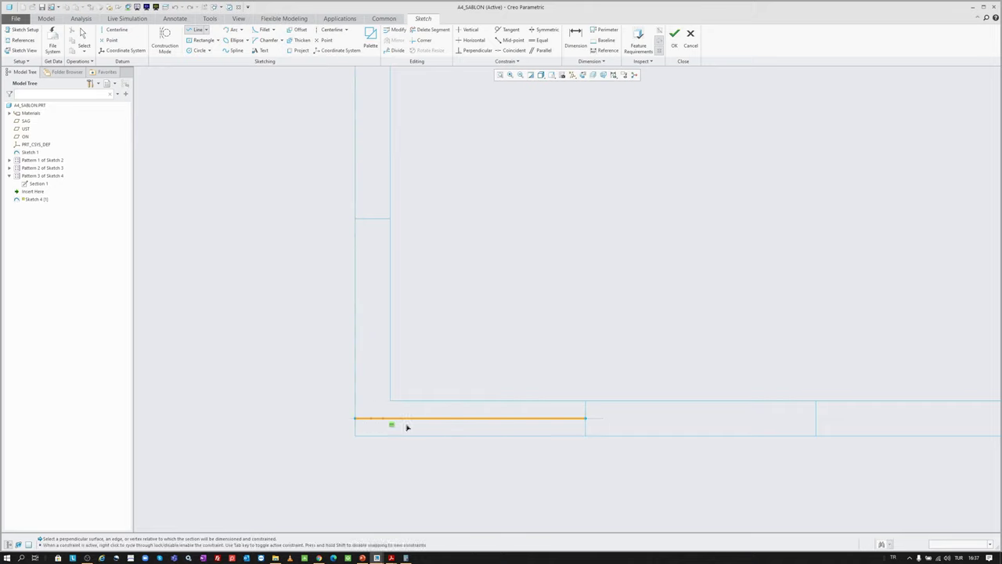
{"action": "middle_click", "coordinate": [508, 345]}
- Place a datum point at the midpoint of the bottom zone's horizontal line and finish the sketch
{"action": "left_click", "coordinate": [109, 40]}
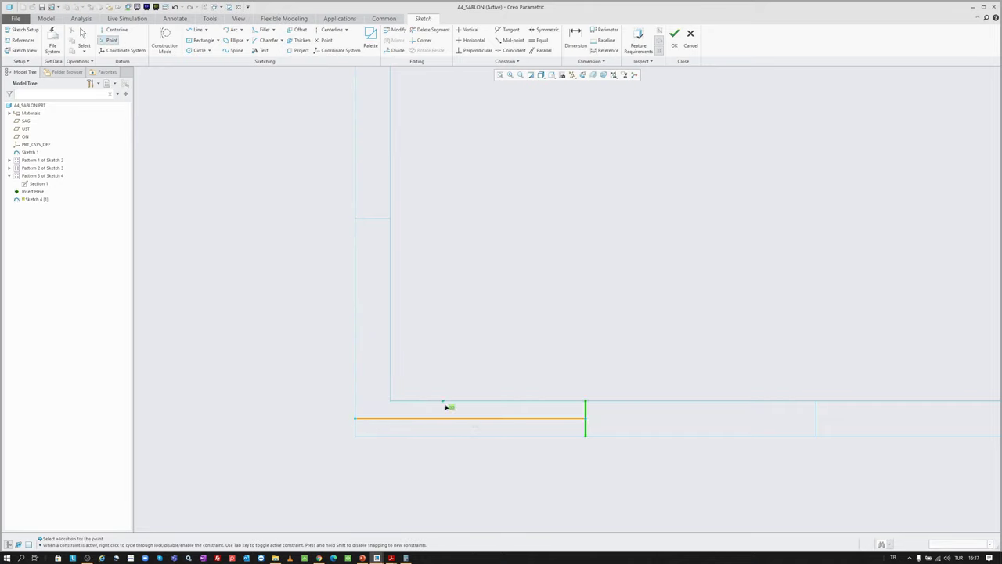
{"action": "left_click", "coordinate": [468, 417]}
{"action": "left_click", "coordinate": [674, 34]}
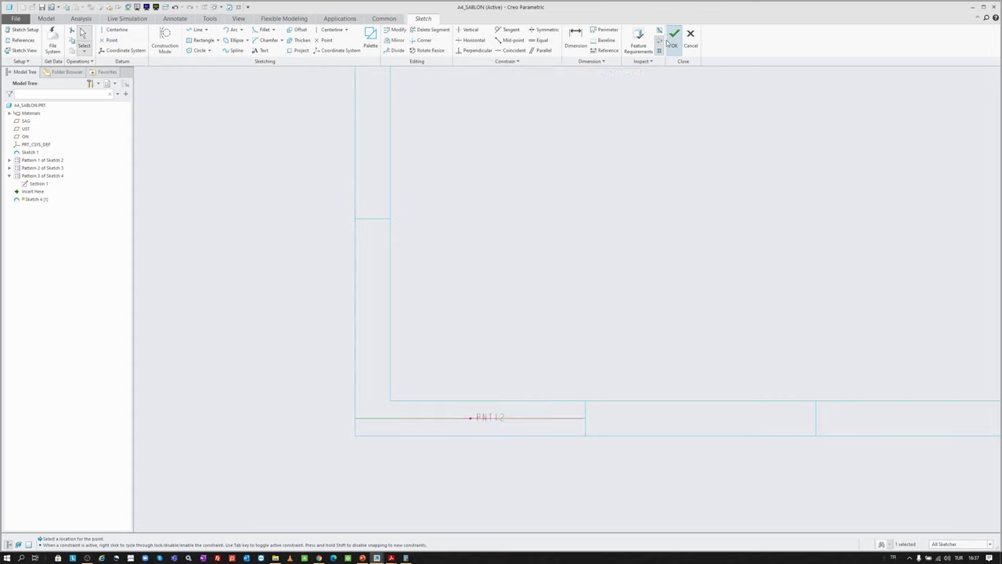
{"action": "scroll", "coordinate": [398, 400], "scroll_direction": "down", "scroll_amount": 4}
{"action": "left_click", "coordinate": [299, 326]}
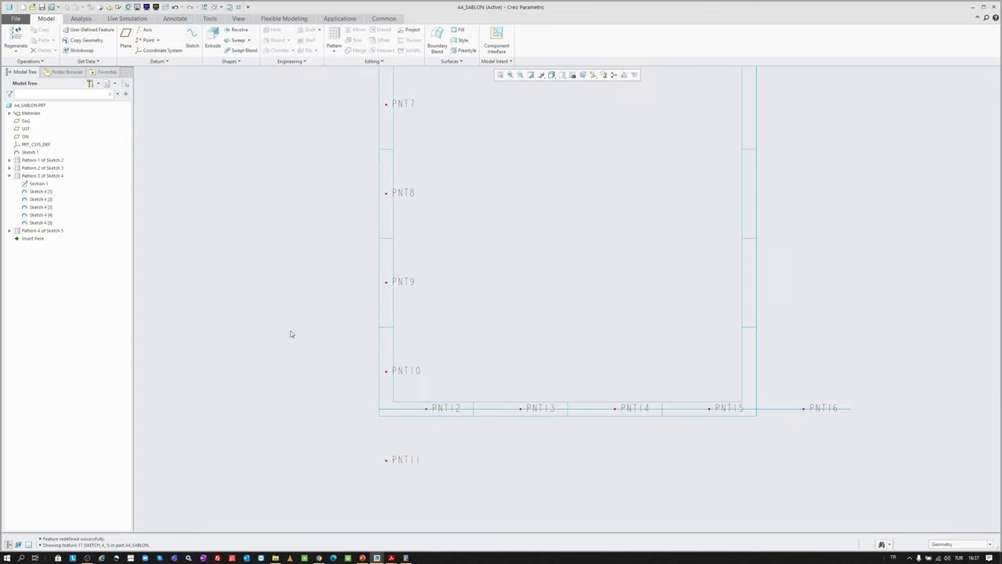
- Reopen the first sketch of Pattern 3, convert the bottom horizontal line to construction geometry, and finish the sketch
{"action": "left_click", "coordinate": [41, 191]}
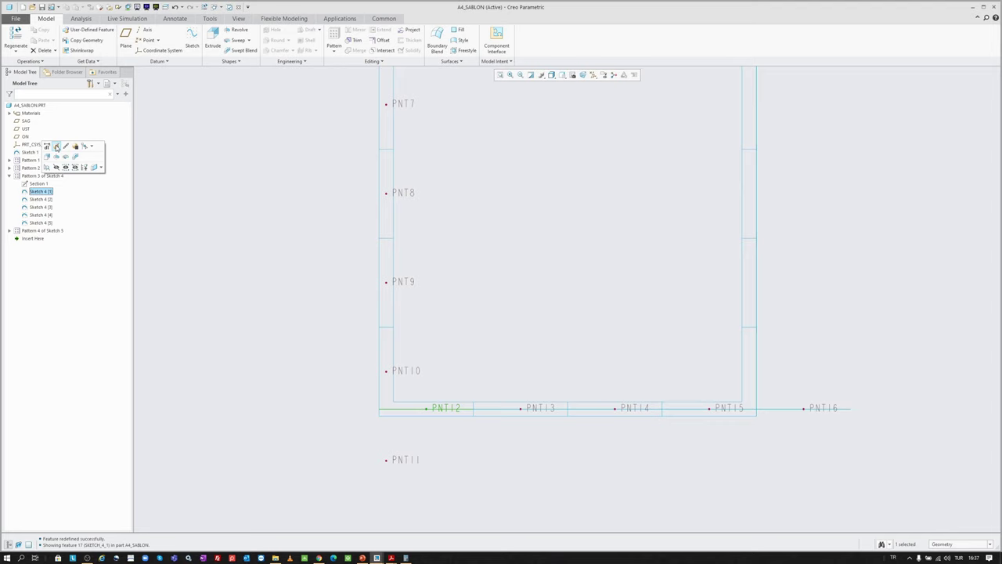
{"action": "left_click", "coordinate": [56, 146]}
{"action": "scroll", "coordinate": [416, 436], "scroll_direction": "up", "scroll_amount": 1}
{"action": "right_click", "coordinate": [393, 397]}
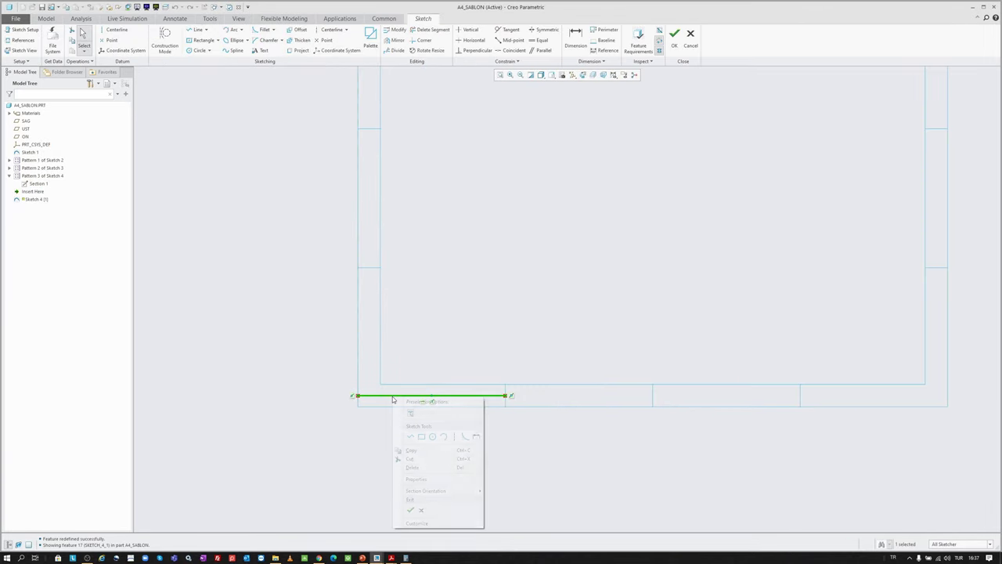
{"action": "left_click", "coordinate": [418, 361]}
{"action": "middle_click", "coordinate": [530, 247]}
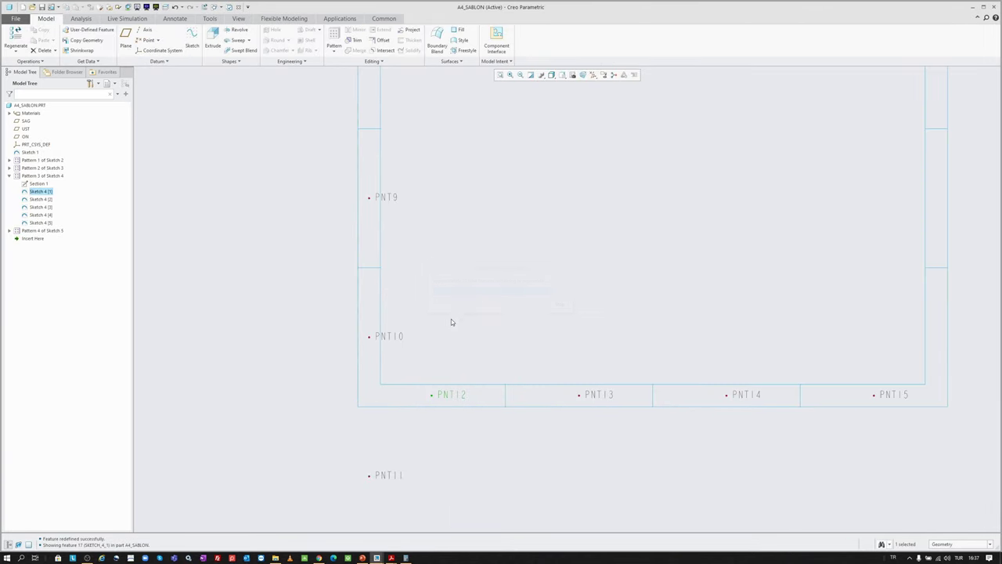
- Edit the first sketch of Pattern 4 and draw a vertical line from the upper right division mark's midpoint to the outer frame's top edge
{"action": "left_click", "coordinate": [54, 232]}
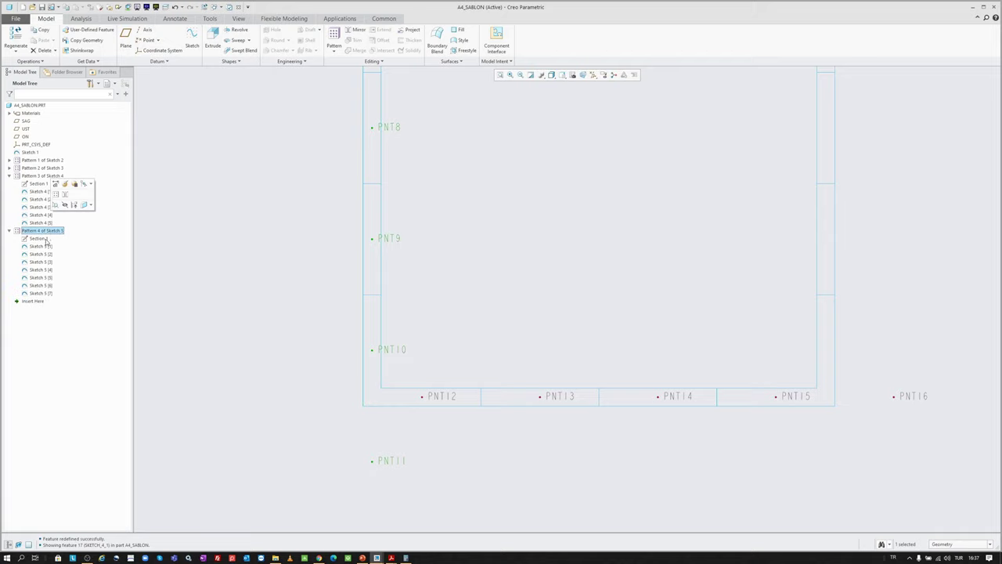
{"action": "left_click", "coordinate": [38, 239]}
{"action": "left_click", "coordinate": [58, 199]}
{"action": "scroll", "coordinate": [344, 329], "scroll_direction": "down", "scroll_amount": 4}
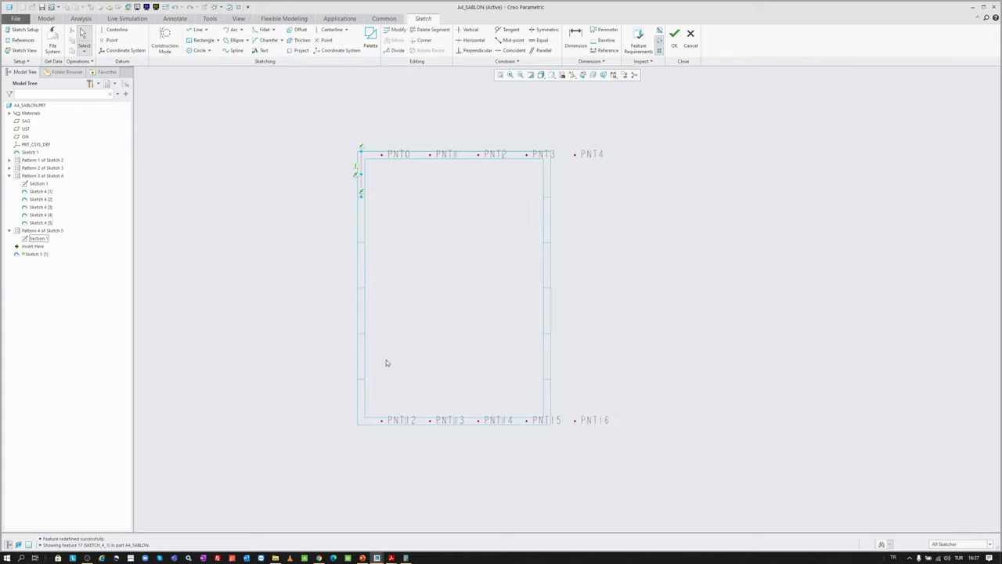
{"action": "scroll", "coordinate": [505, 162], "scroll_direction": "up", "scroll_amount": 2}
{"action": "key", "text": "l"}
{"action": "scroll", "coordinate": [619, 157], "scroll_direction": "up", "scroll_amount": 3}
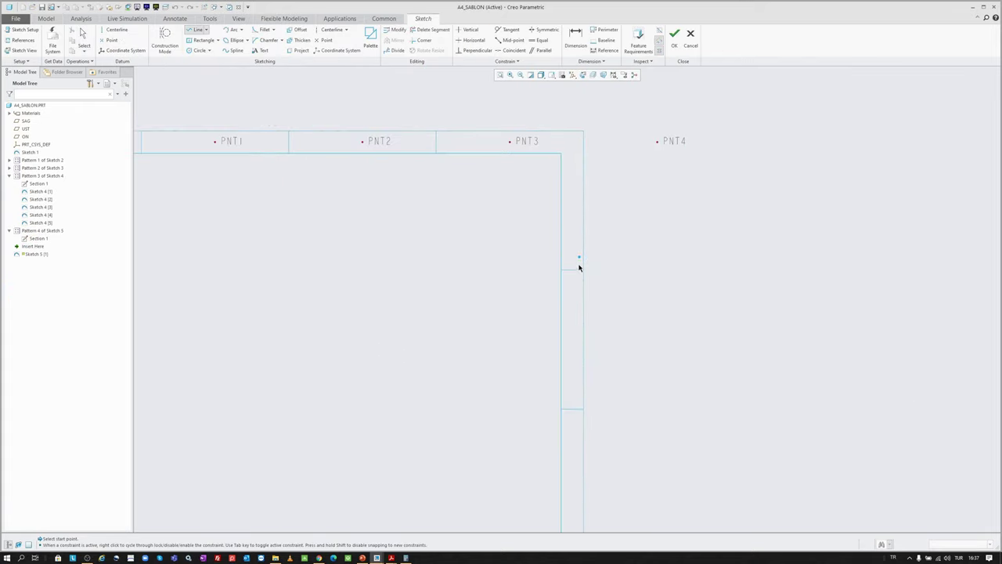
{"action": "left_click", "coordinate": [572, 271]}
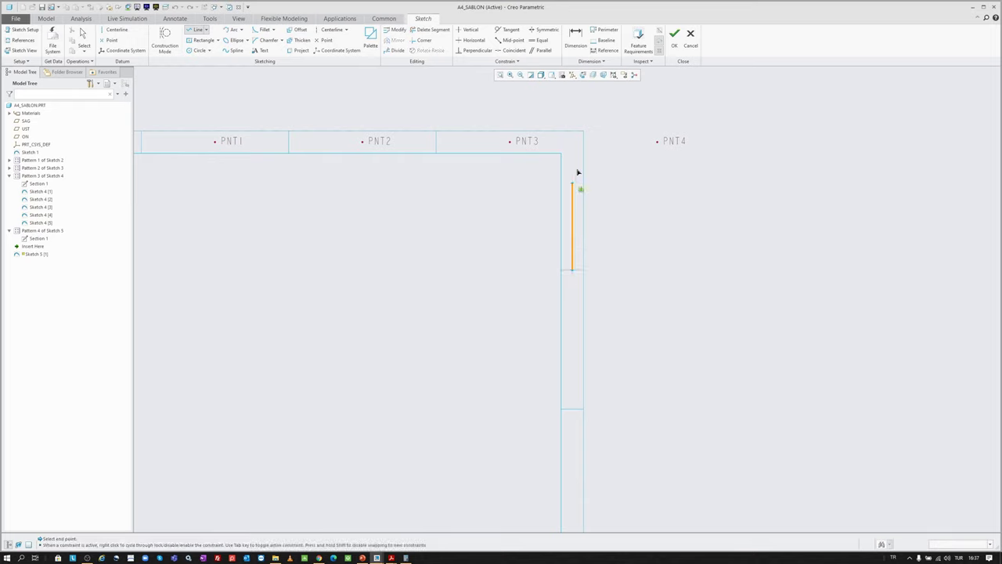
{"action": "left_click", "coordinate": [572, 130]}
{"action": "middle_click", "coordinate": [548, 103]}
- Convert the right zone's vertical line to construction geometry, place a datum point at its midpoint, and finish the sketch
{"action": "right_click", "coordinate": [546, 104]}
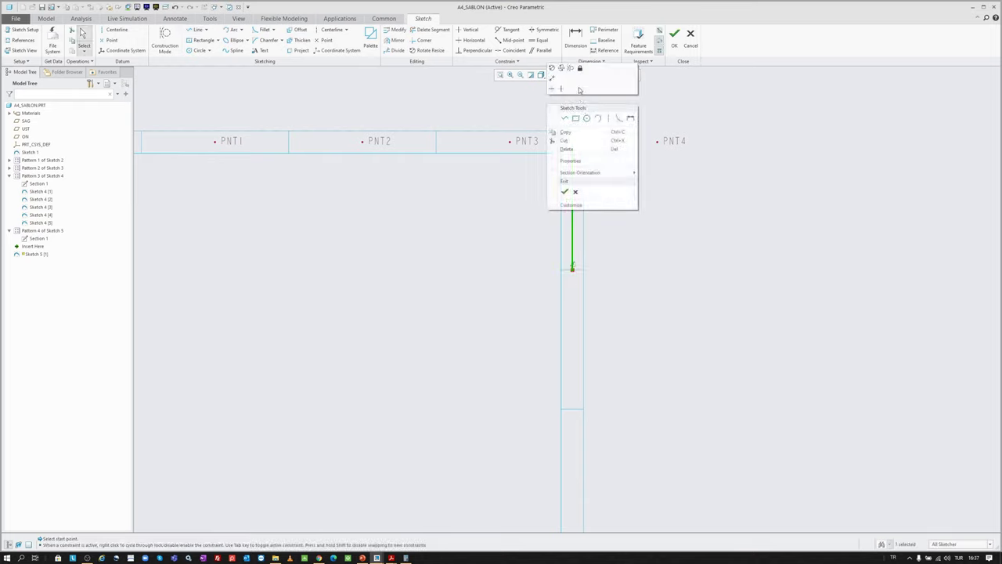
{"action": "left_click", "coordinate": [571, 69]}
{"action": "left_click", "coordinate": [112, 40]}
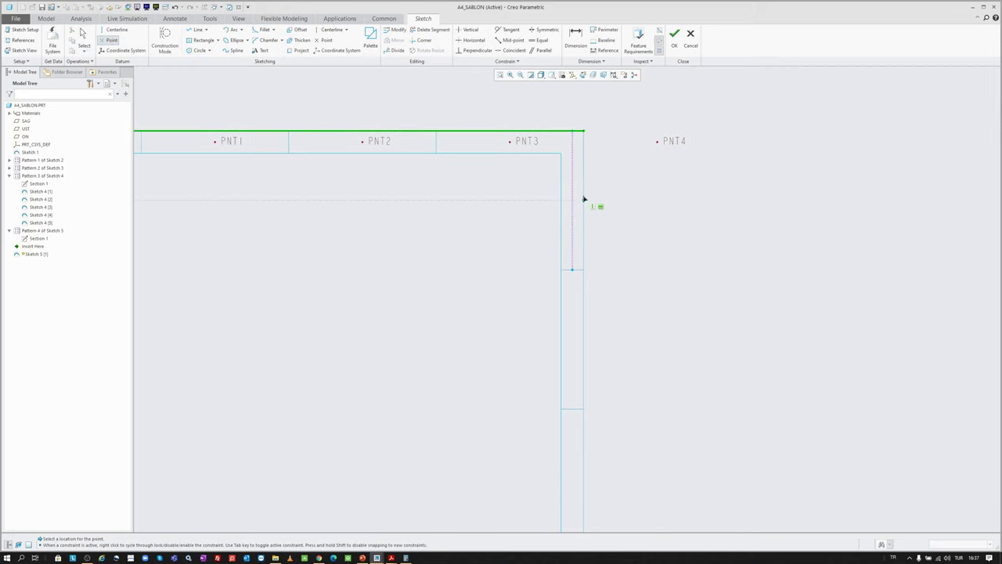
{"action": "middle_click", "coordinate": [644, 128]}
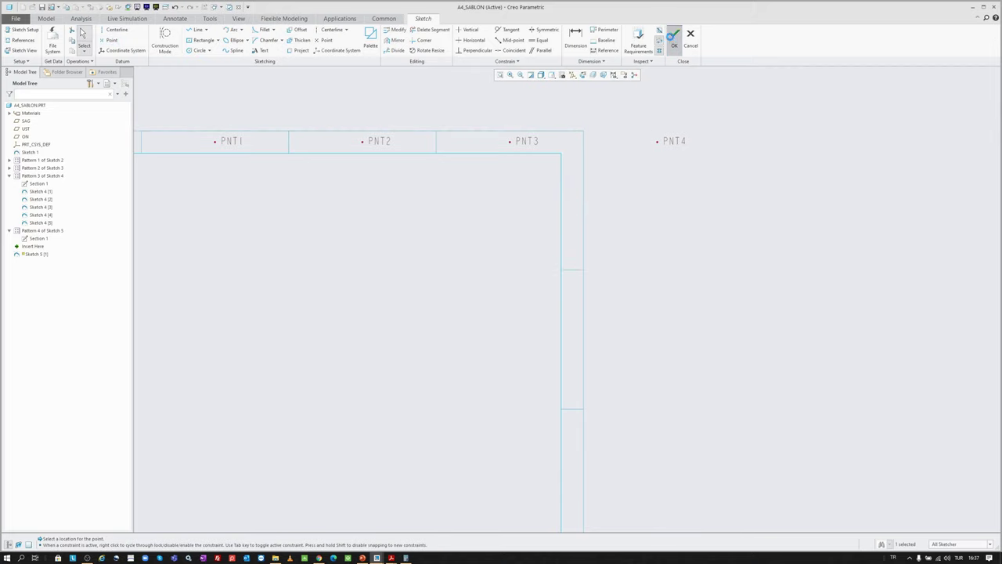
{"action": "left_click", "coordinate": [675, 37]}
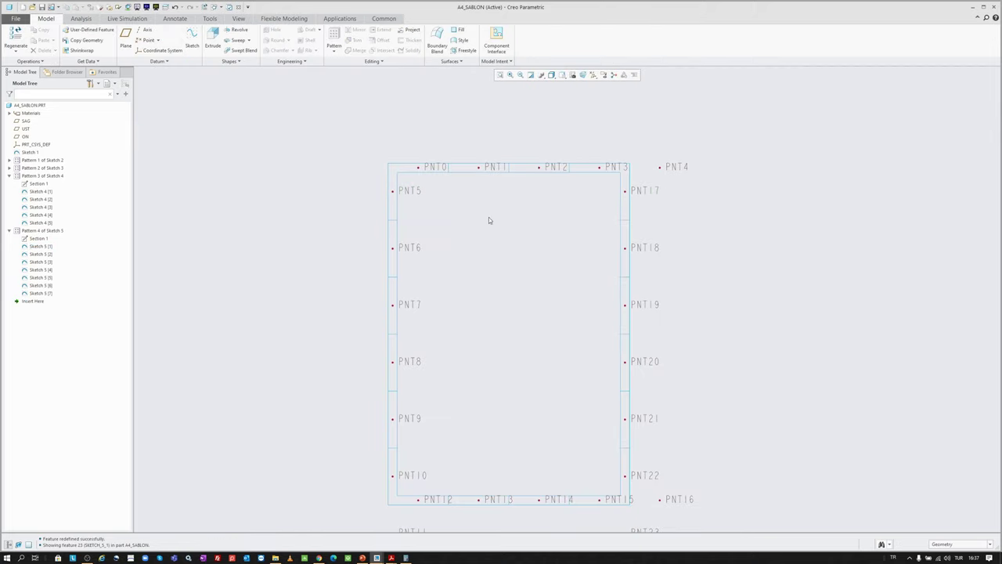
- Collapse Pattern 3 and Pattern 4 in the model tree and clear the selection
{"action": "left_click", "coordinate": [42, 176]}
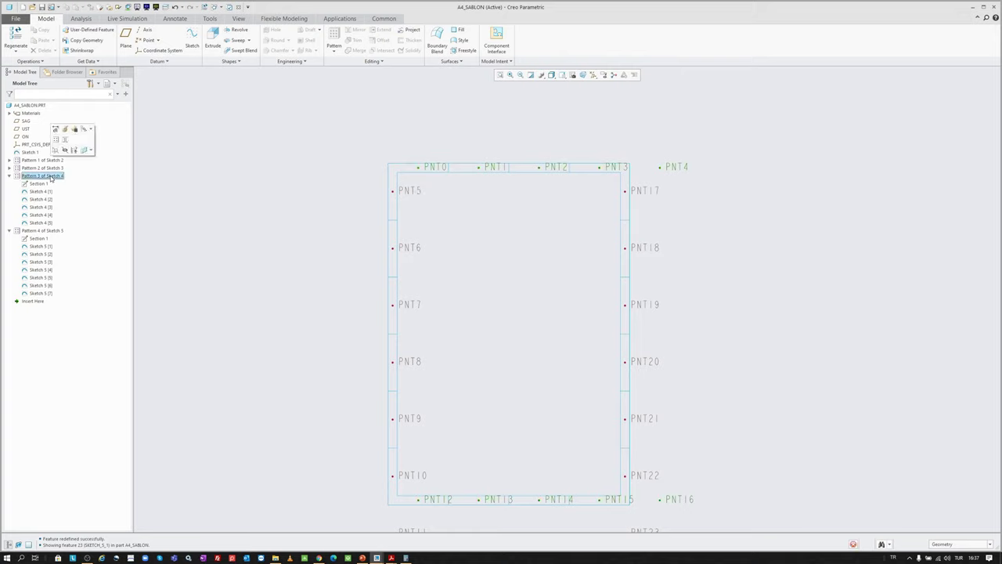
{"action": "left_click", "coordinate": [8, 176]}
{"action": "left_click", "coordinate": [47, 185]}
{"action": "left_click", "coordinate": [192, 148]}
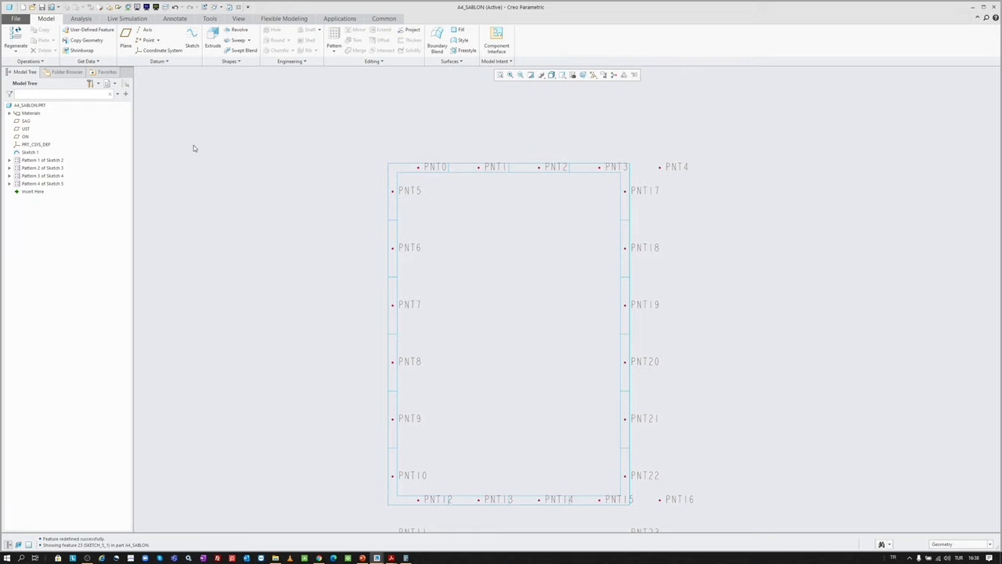
- Start a new sketch on the ON datum plane, using the SAG plane as the right-facing orientation reference
{"action": "left_click", "coordinate": [191, 39]}
{"action": "left_click", "coordinate": [26, 121]}
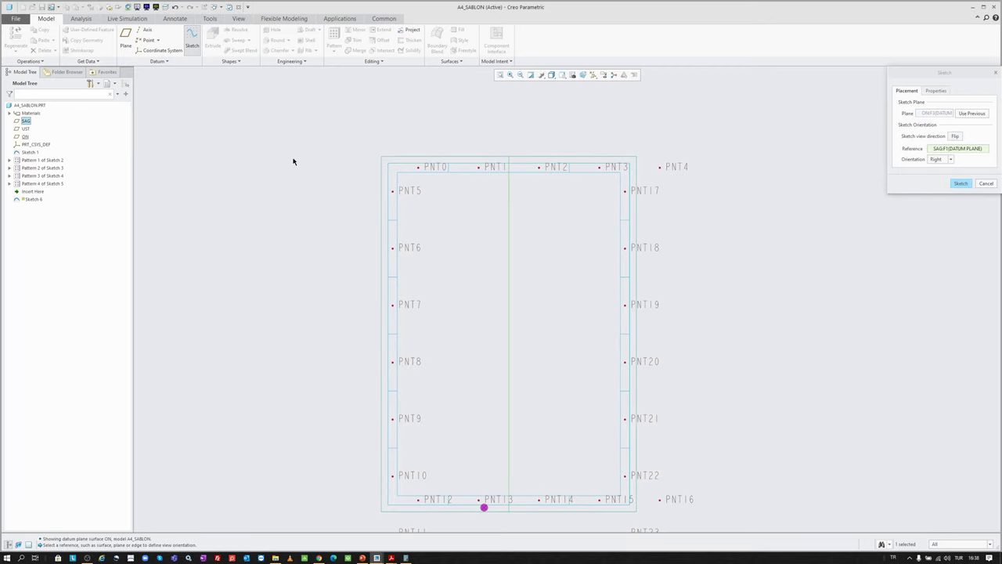
{"action": "middle_click", "coordinate": [313, 147]}
{"action": "scroll", "coordinate": [403, 132], "scroll_direction": "up", "scroll_amount": 5}
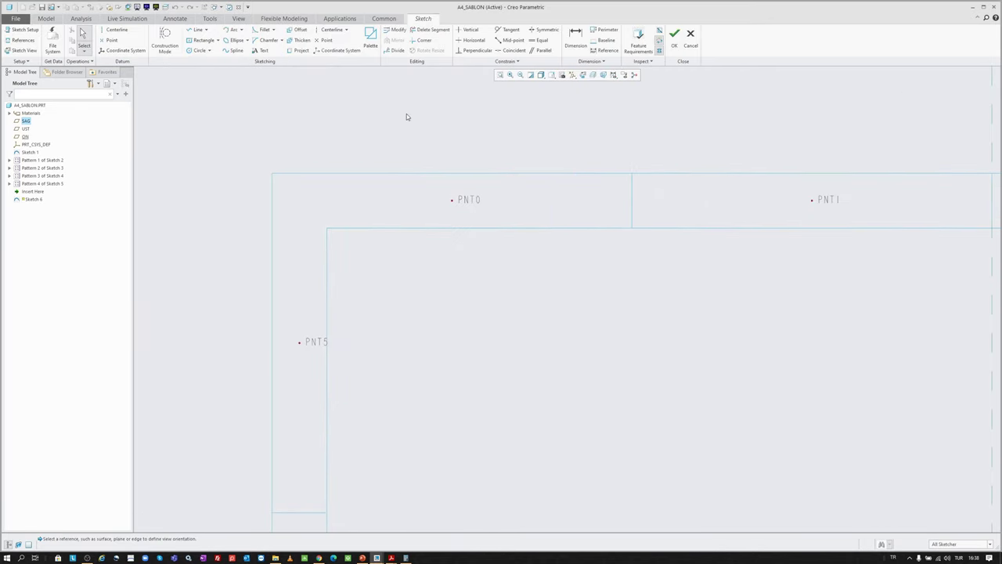
- Add the top border zone's datum points PNT0, PNT1, PNT2 and PNT3 as sketch references
{"action": "right_click", "coordinate": [407, 116]}
{"action": "left_click", "coordinate": [427, 142]}
{"action": "scroll", "coordinate": [331, 165], "scroll_direction": "down", "scroll_amount": 4}
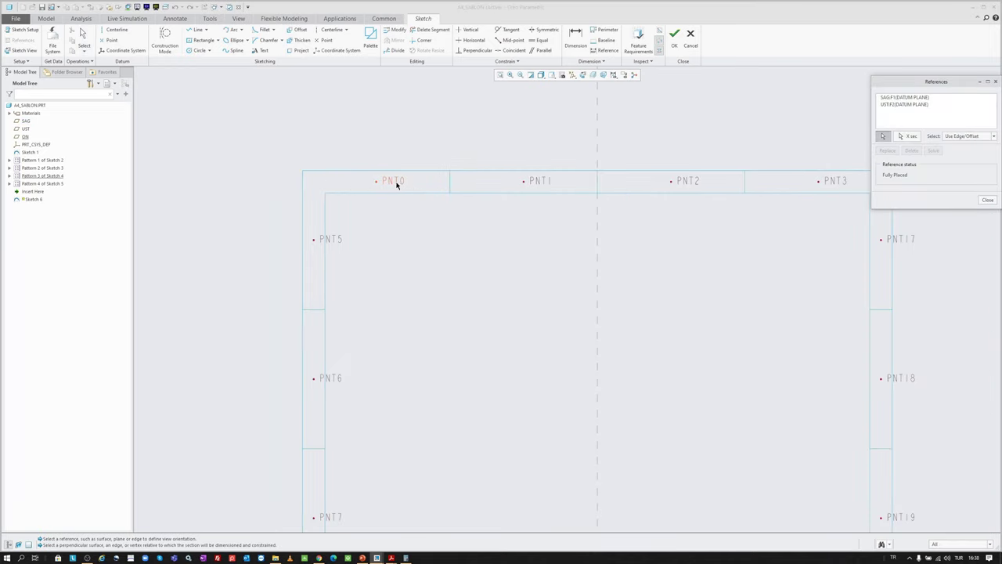
{"action": "left_click", "coordinate": [393, 181]}
{"action": "left_click", "coordinate": [393, 182]}
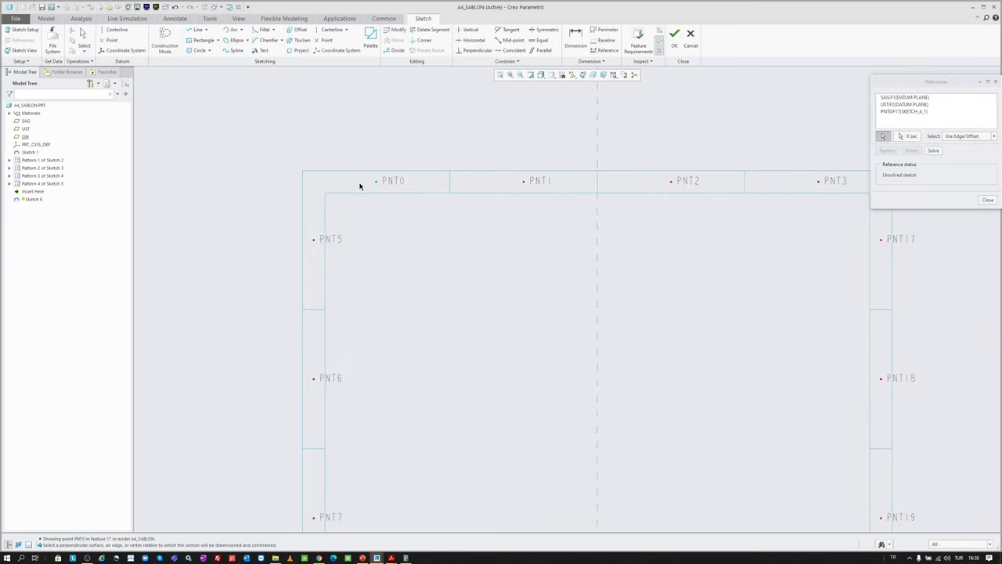
{"action": "scroll", "coordinate": [376, 182], "scroll_direction": "down", "scroll_amount": 2}
{"action": "left_click", "coordinate": [478, 185]}
{"action": "left_click", "coordinate": [579, 184]}
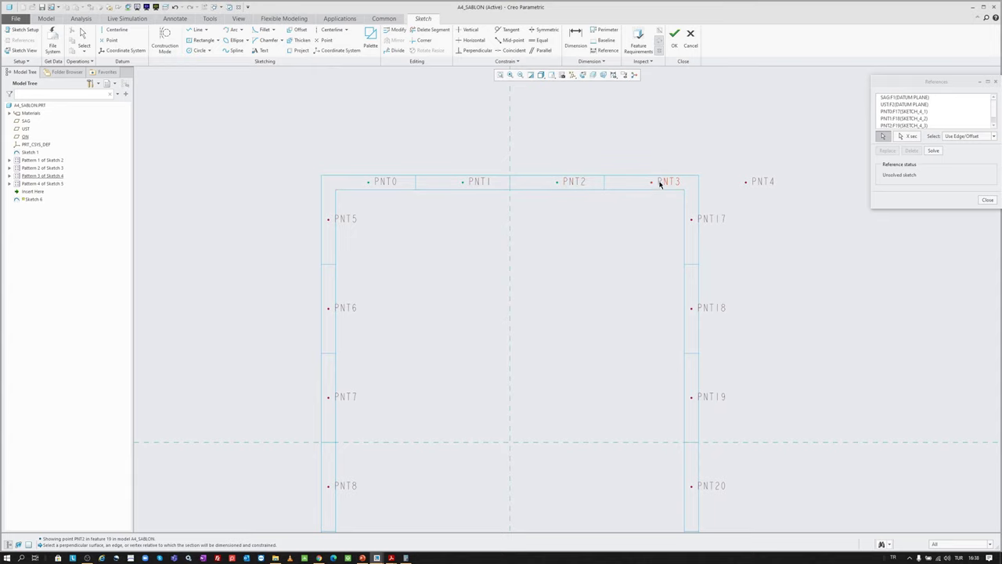
{"action": "left_click", "coordinate": [664, 183]}
{"action": "scroll", "coordinate": [572, 142], "scroll_direction": "down", "scroll_amount": 2}
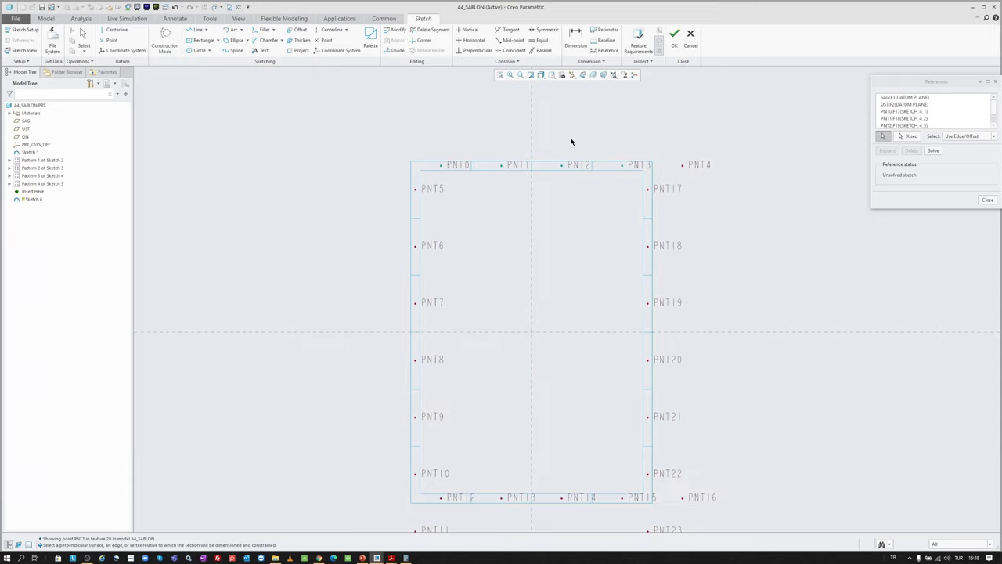
- Add the datum points inside the other border zones as sketch references and finish the reference selection
{"action": "left_click", "coordinate": [671, 190]}
{"action": "left_click", "coordinate": [671, 246]}
{"action": "scroll", "coordinate": [671, 245], "scroll_direction": "down", "scroll_amount": 2}
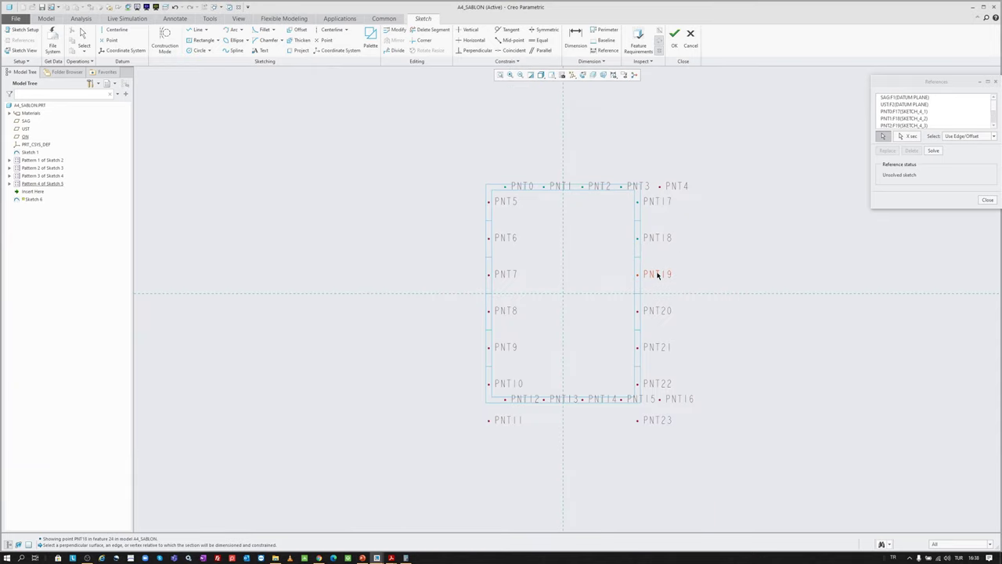
{"action": "left_click", "coordinate": [658, 274]}
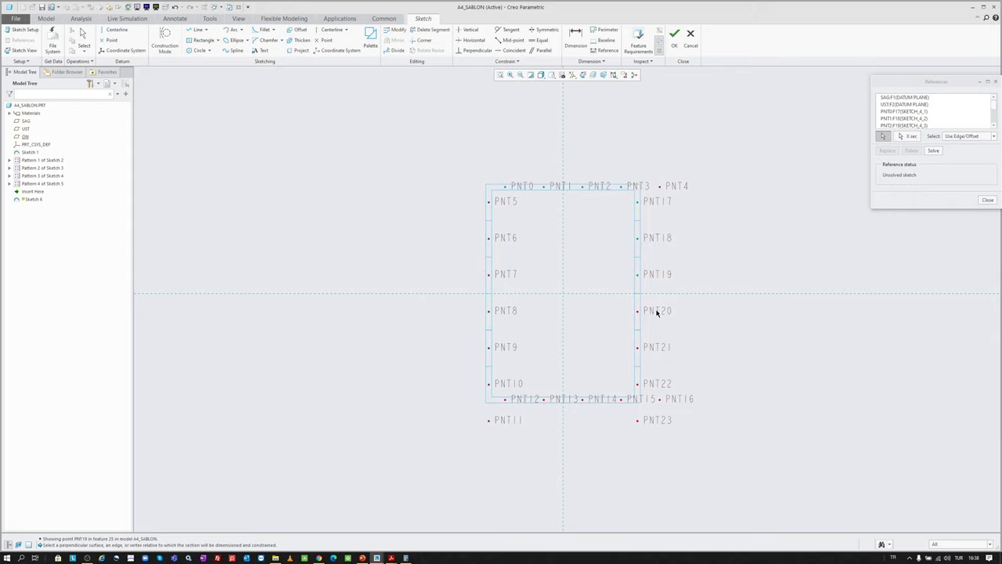
{"action": "left_click", "coordinate": [656, 385]}
{"action": "scroll", "coordinate": [483, 193], "scroll_direction": "up", "scroll_amount": 2}
{"action": "scroll", "coordinate": [620, 175], "scroll_direction": "up", "scroll_amount": 1}
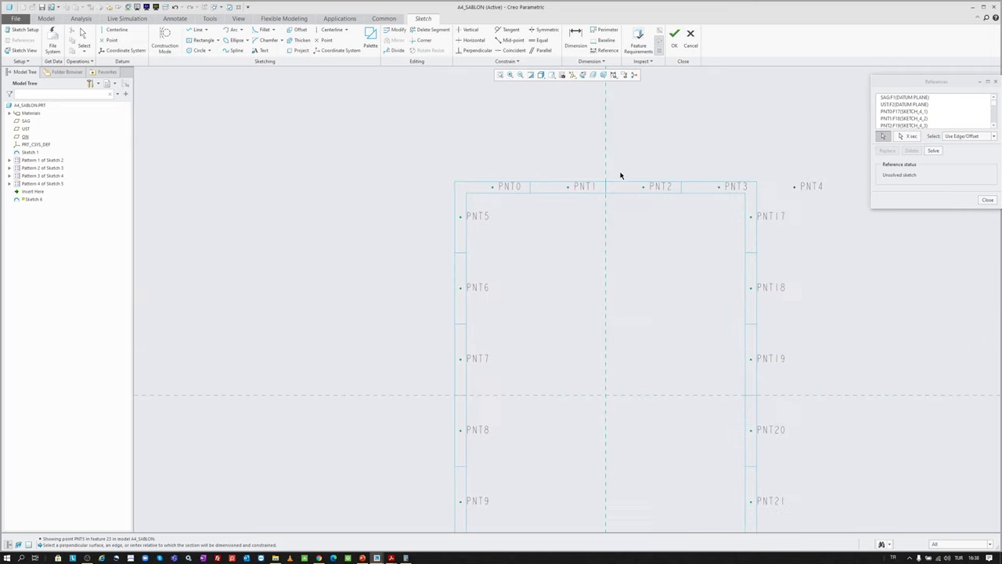
{"action": "left_click", "coordinate": [987, 200]}
- Create sketch text "4" starting at PNT0, with an upward vertical height line about 6.15 long
{"action": "scroll", "coordinate": [523, 184], "scroll_direction": "up", "scroll_amount": 2}
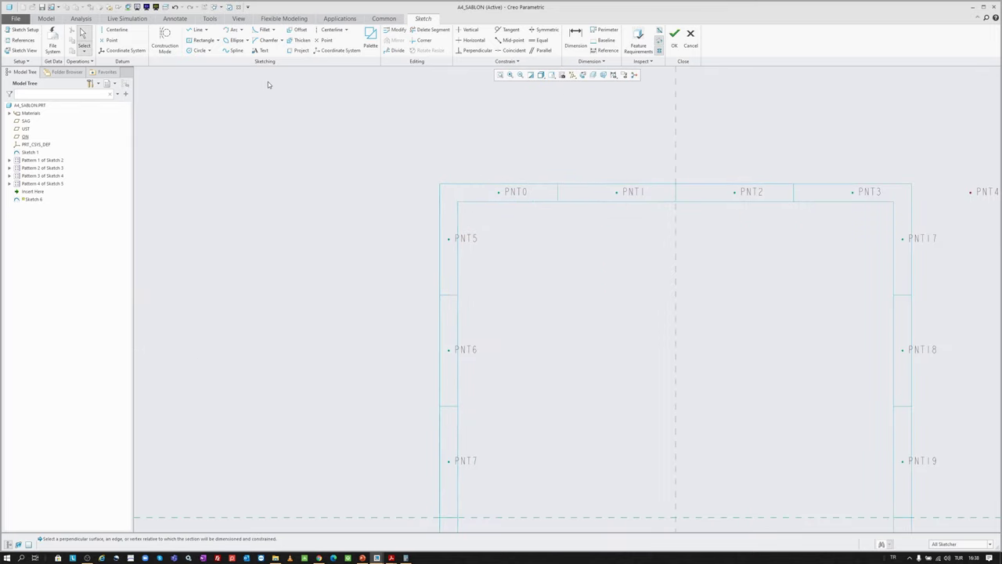
{"action": "scroll", "coordinate": [274, 98], "scroll_direction": "up", "scroll_amount": 1}
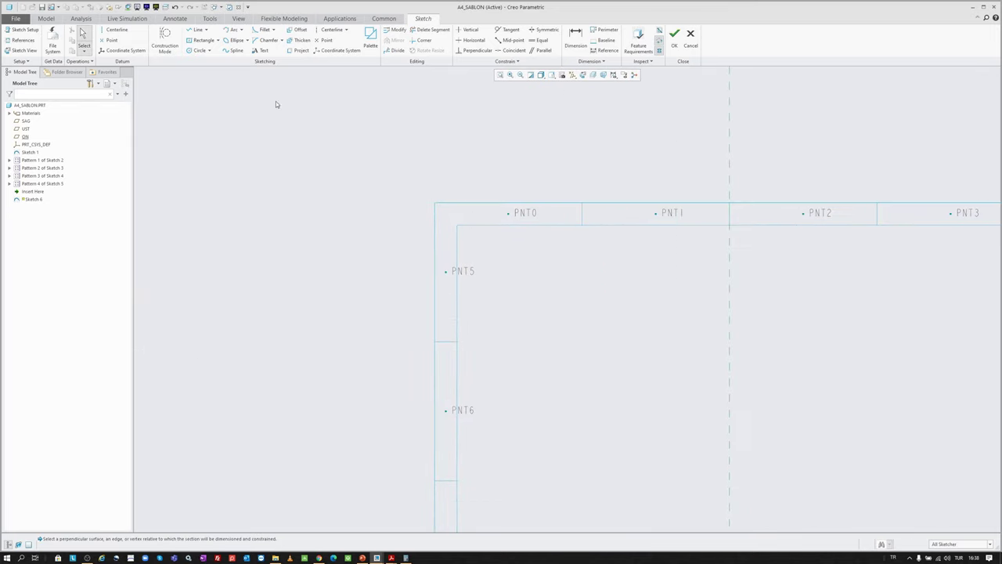
{"action": "left_click", "coordinate": [261, 51]}
{"action": "scroll", "coordinate": [532, 209], "scroll_direction": "up", "scroll_amount": 3}
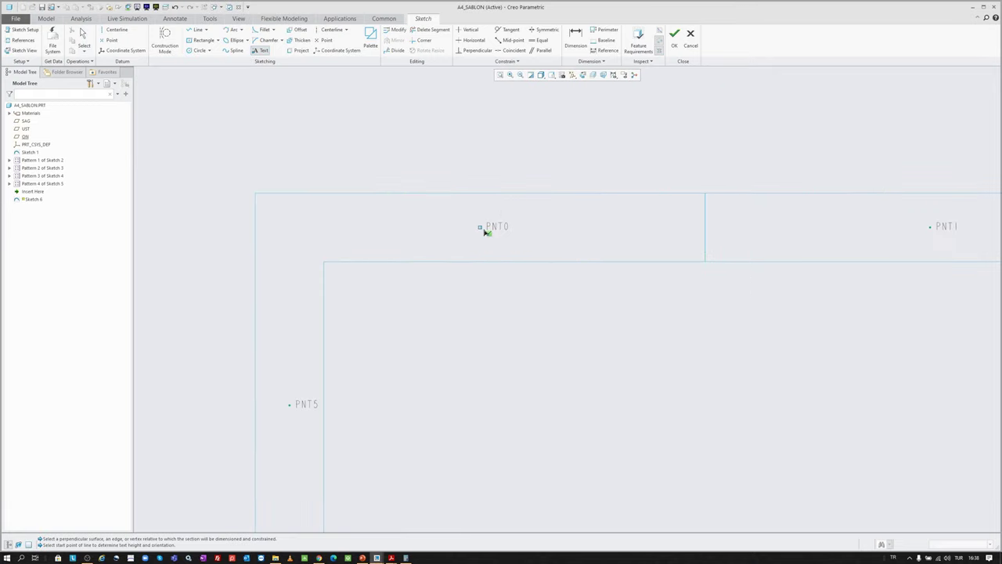
{"action": "left_click", "coordinate": [480, 226]}
{"action": "left_click", "coordinate": [479, 175]}
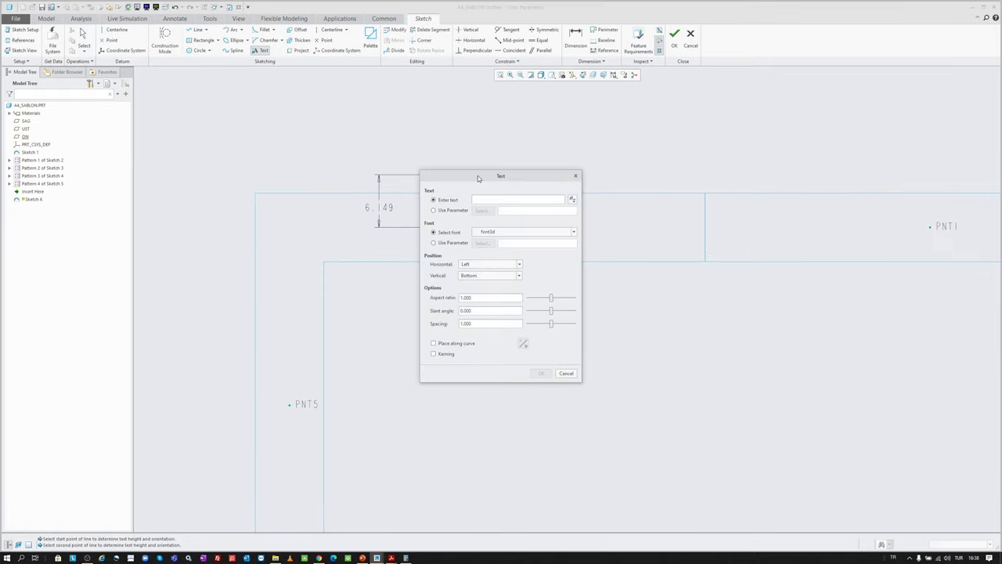
{"action": "left_click_drag", "start_coordinate": [477, 175], "coordinate": [633, 175]}
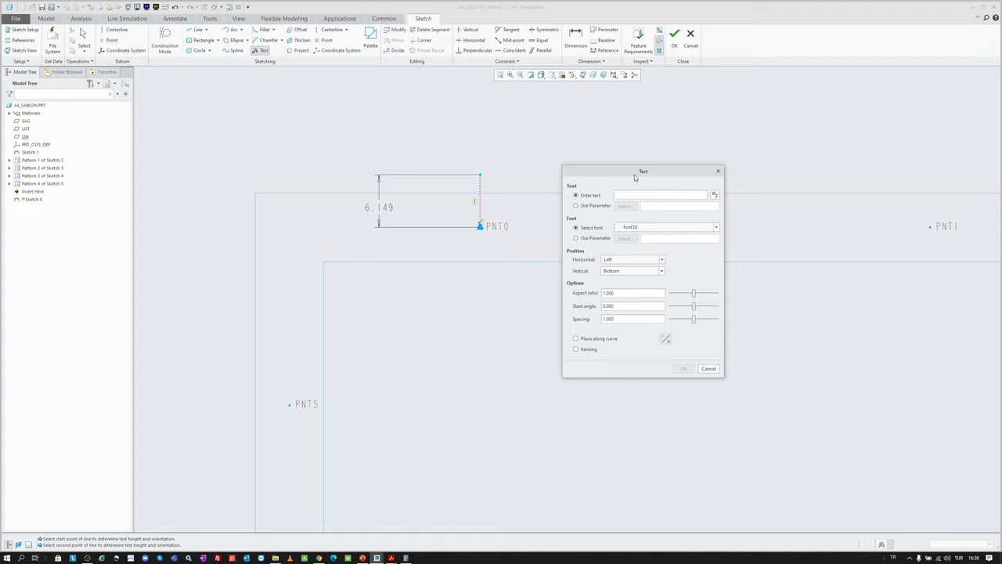
{"action": "type", "text": "4"}
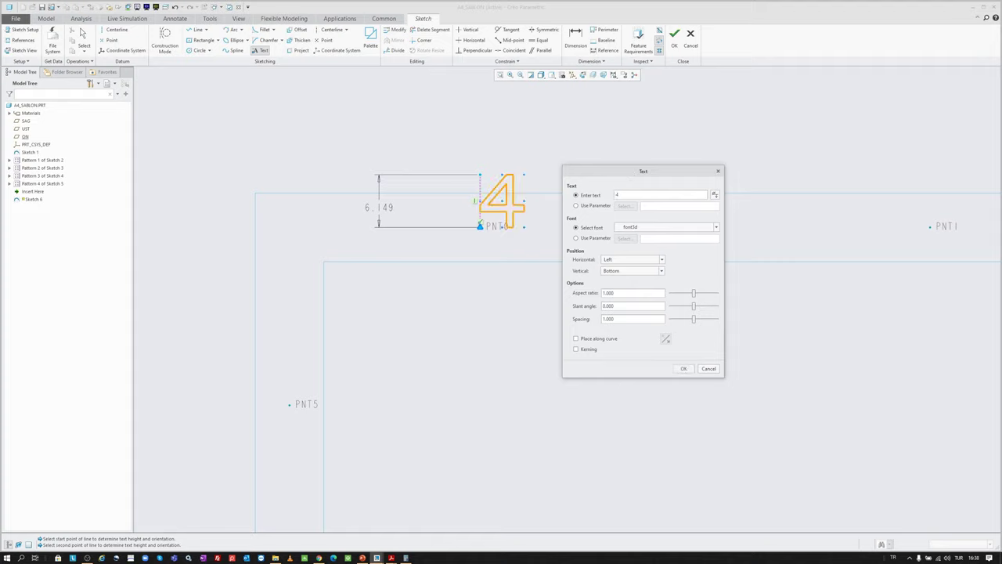
- Set the text's font to "font" and its position to Center horizontally and Middle vertically, and accept it
{"action": "left_click", "coordinate": [657, 226]}
{"action": "left_click", "coordinate": [630, 261]}
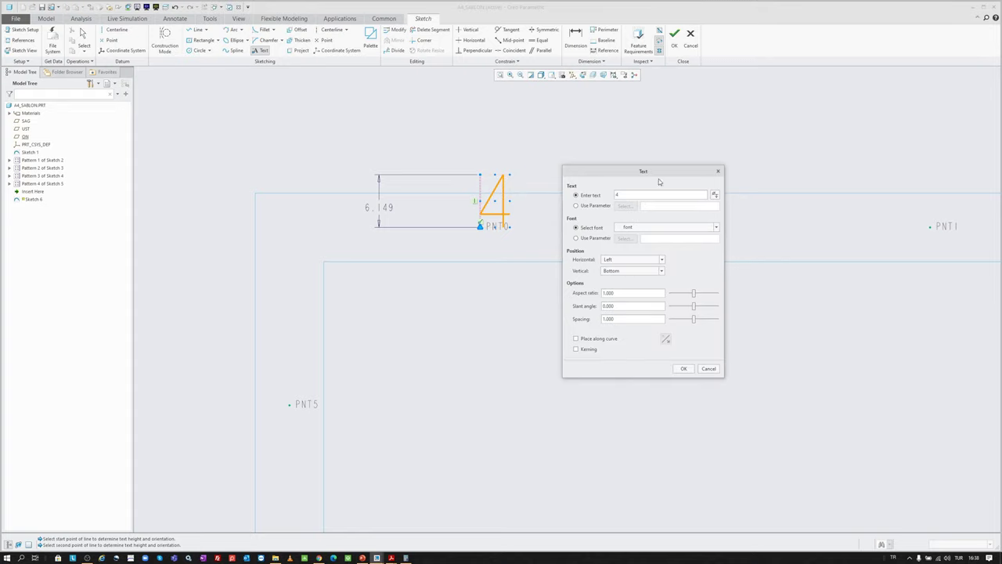
{"action": "left_click_drag", "start_coordinate": [642, 172], "coordinate": [718, 152]}
{"action": "left_click", "coordinate": [697, 240]}
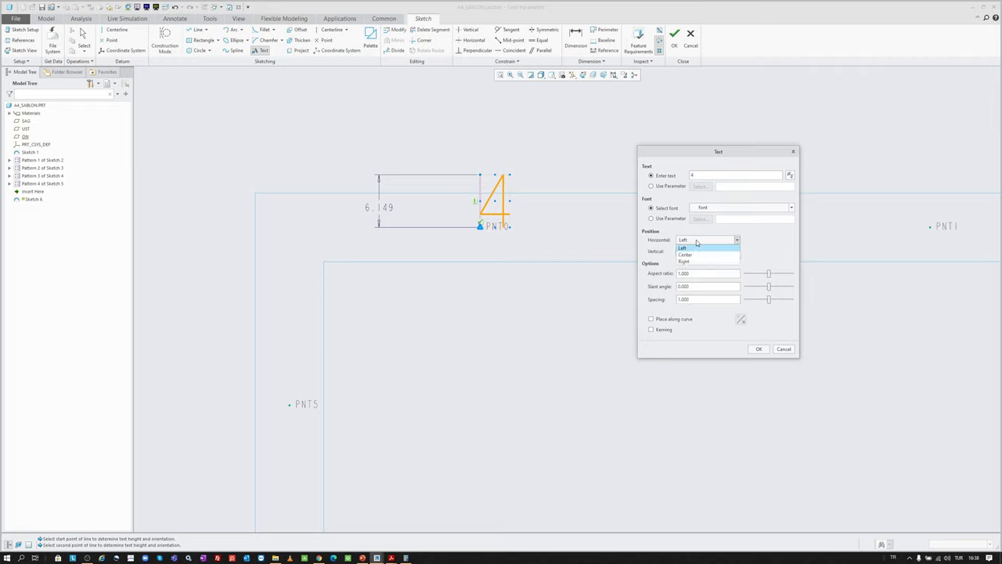
{"action": "left_click", "coordinate": [689, 254]}
{"action": "left_click", "coordinate": [694, 252]}
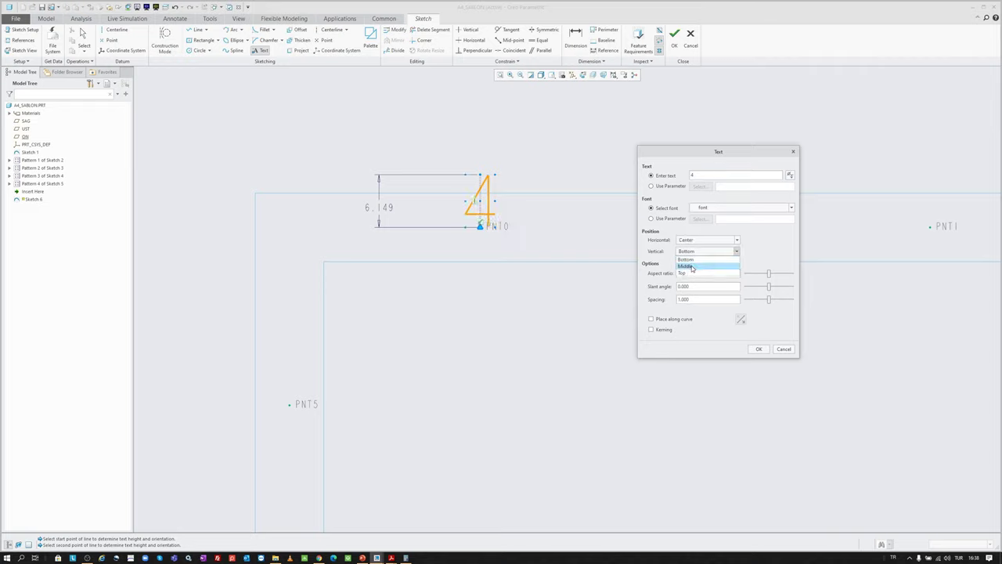
{"action": "left_click", "coordinate": [692, 267]}
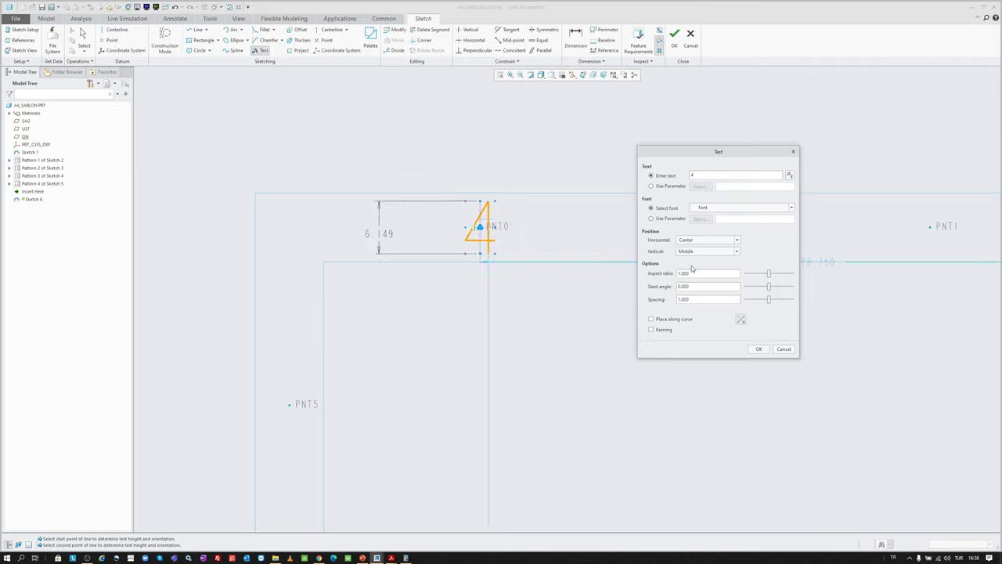
{"action": "left_click", "coordinate": [759, 348]}
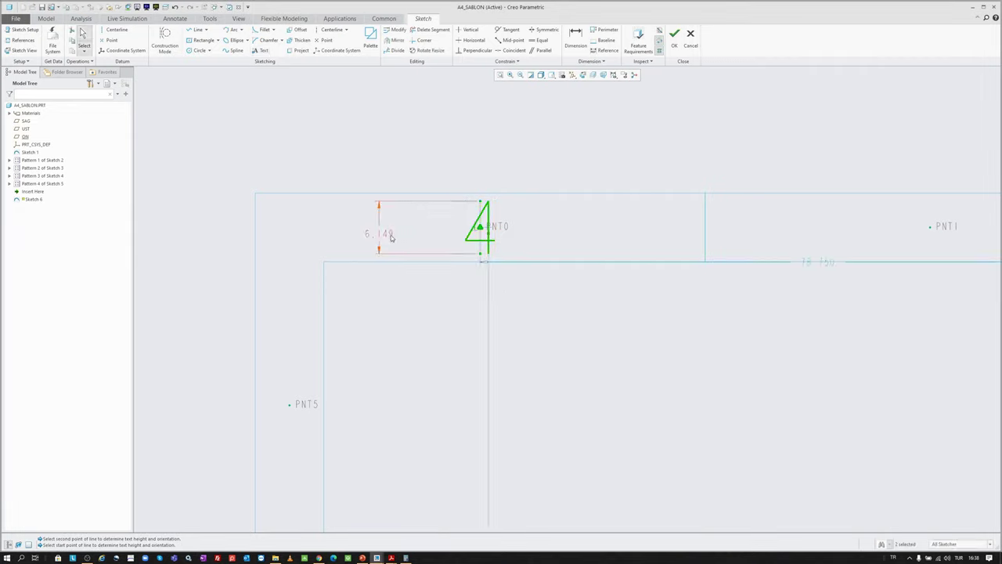
- Set the height of the text at PNT0 to 5
{"action": "double_click", "coordinate": [389, 235]}
{"action": "type", "text": "4"}
{"action": "key", "text": "Return"}
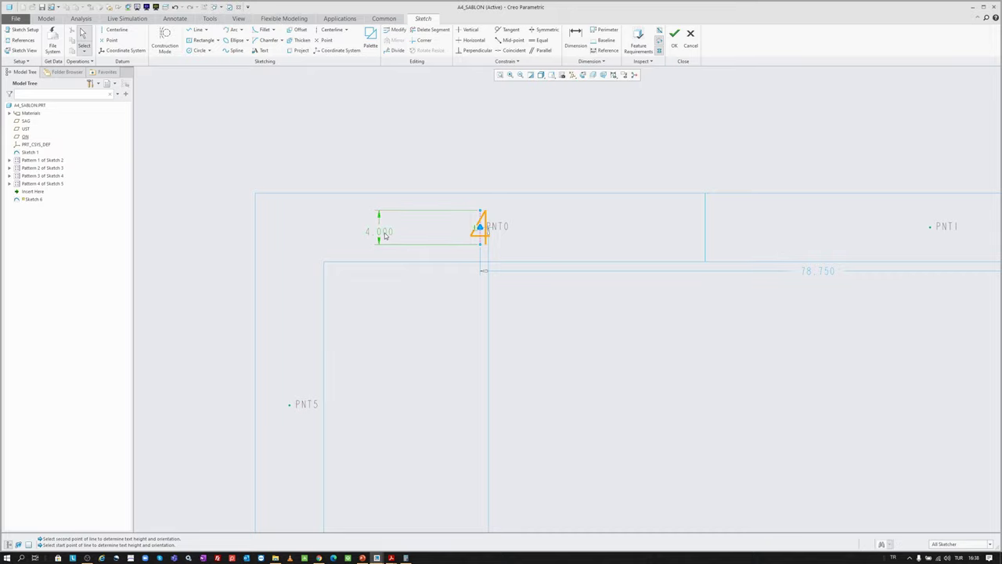
{"action": "double_click", "coordinate": [386, 235]}
{"action": "type", "text": "5"}
{"action": "key", "text": "Return"}
- Copy the "4" text from PNT0 and paste the copy centred on PNT1 at scale 1
{"action": "scroll", "coordinate": [356, 208], "scroll_direction": "down", "scroll_amount": 1}
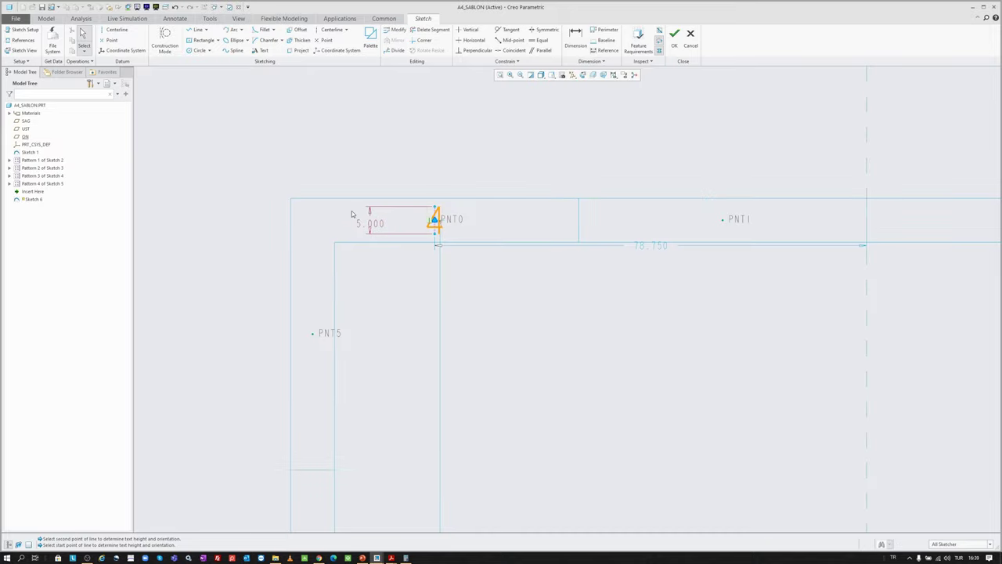
{"action": "scroll", "coordinate": [274, 217], "scroll_direction": "down", "scroll_amount": 2}
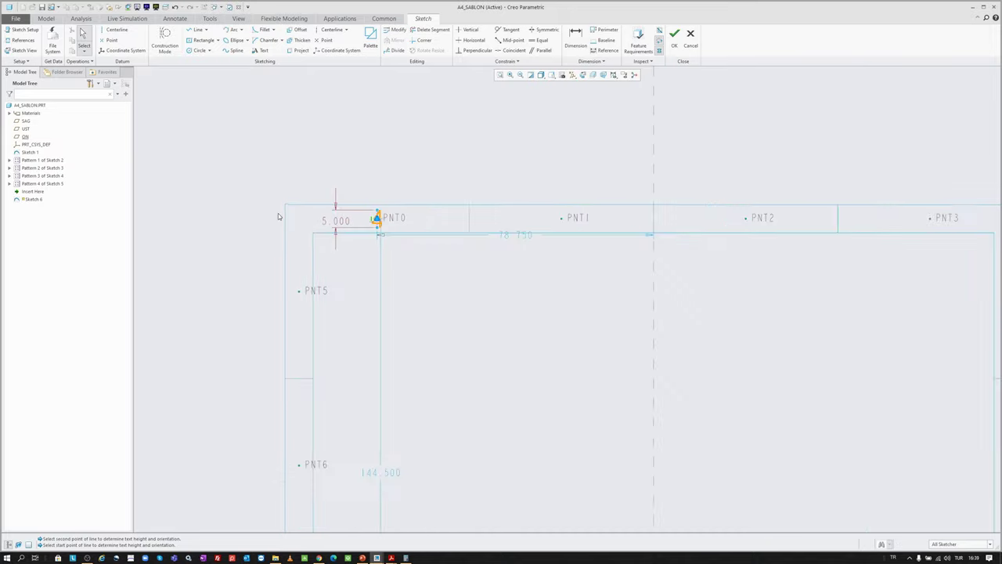
{"action": "left_click_drag", "start_coordinate": [313, 146], "coordinate": [420, 231]}
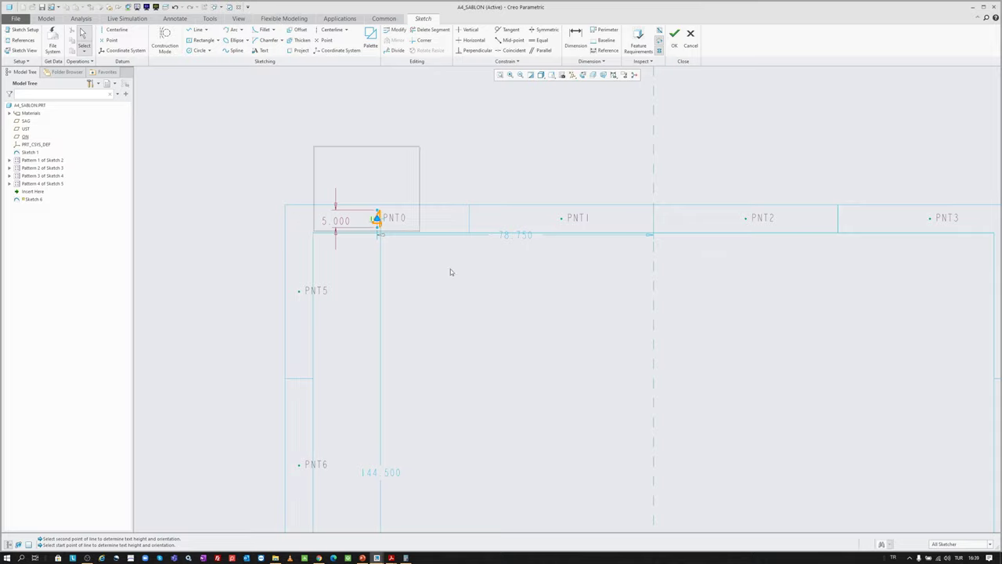
{"action": "left_click", "coordinate": [493, 176]}
{"action": "scroll", "coordinate": [567, 195], "scroll_direction": "up", "scroll_amount": 2}
{"action": "left_click", "coordinate": [561, 187]}
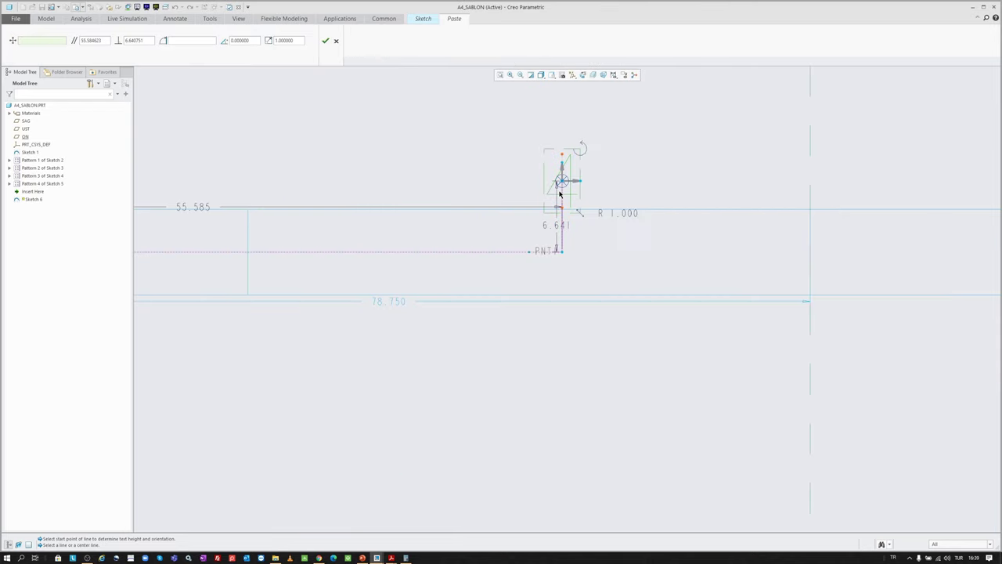
{"action": "left_click_drag", "start_coordinate": [565, 180], "coordinate": [530, 253]}
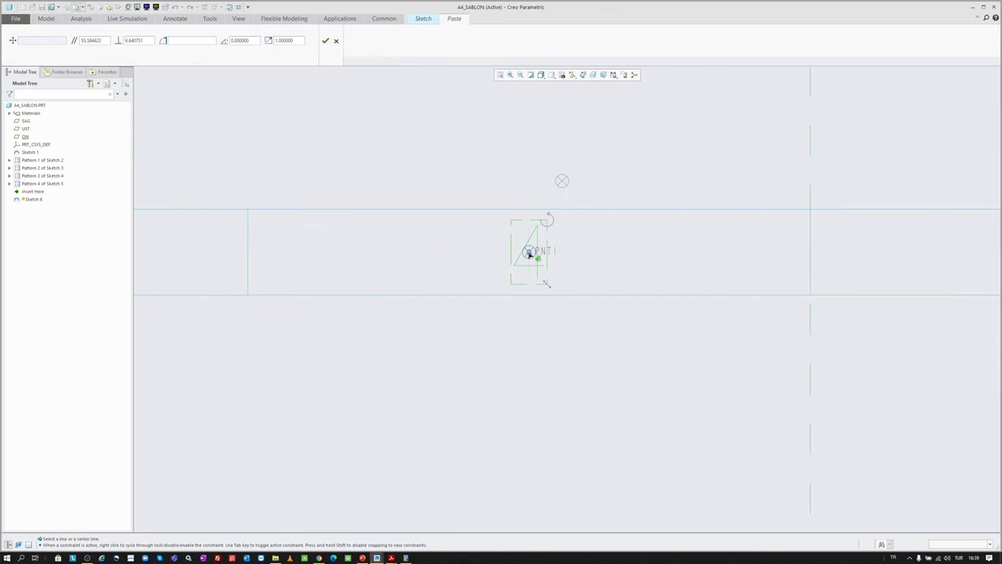
{"action": "middle_click", "coordinate": [460, 147]}
{"action": "left_click", "coordinate": [460, 147]}
- Paste two more copies of the "4" text, centring one on PNT2 and one on PNT3
{"action": "scroll", "coordinate": [313, 226], "scroll_direction": "down", "scroll_amount": 3}
{"action": "scroll", "coordinate": [625, 229], "scroll_direction": "up", "scroll_amount": 1}
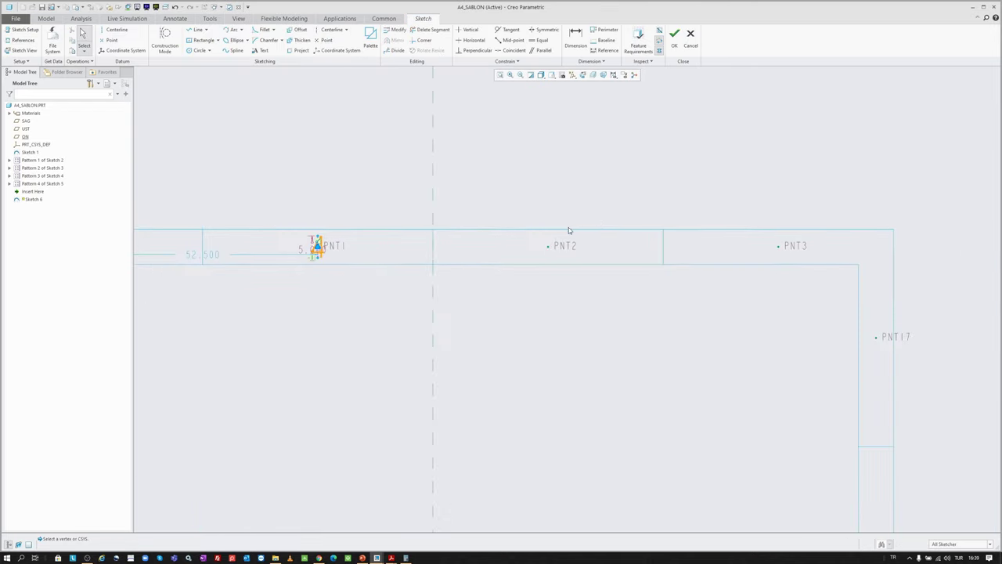
{"action": "key", "text": "ctrl+v"}
{"action": "left_click", "coordinate": [552, 210]}
{"action": "left_click_drag", "start_coordinate": [550, 205], "coordinate": [550, 245]}
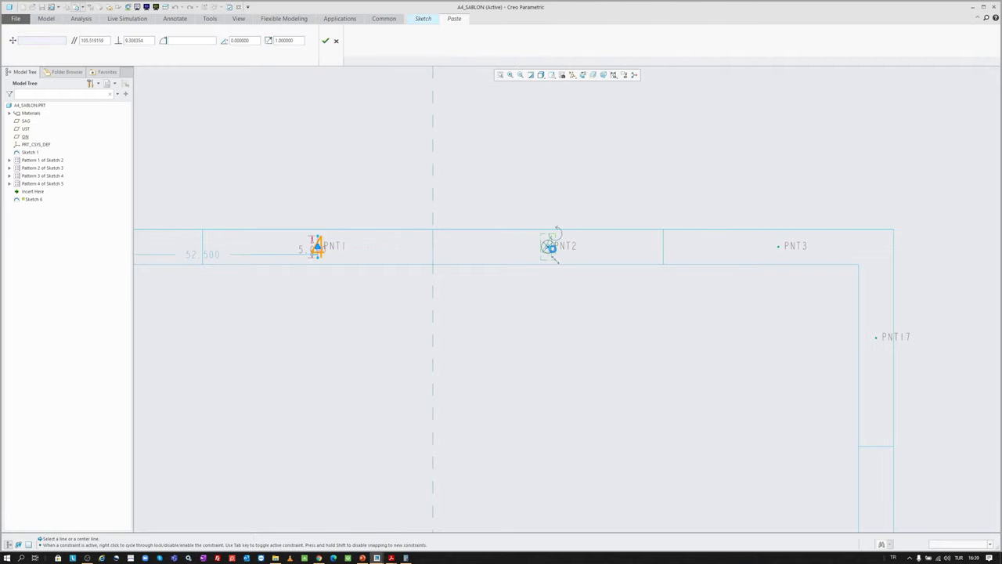
{"action": "middle_click", "coordinate": [656, 176]}
{"action": "key", "text": "ctrl+v"}
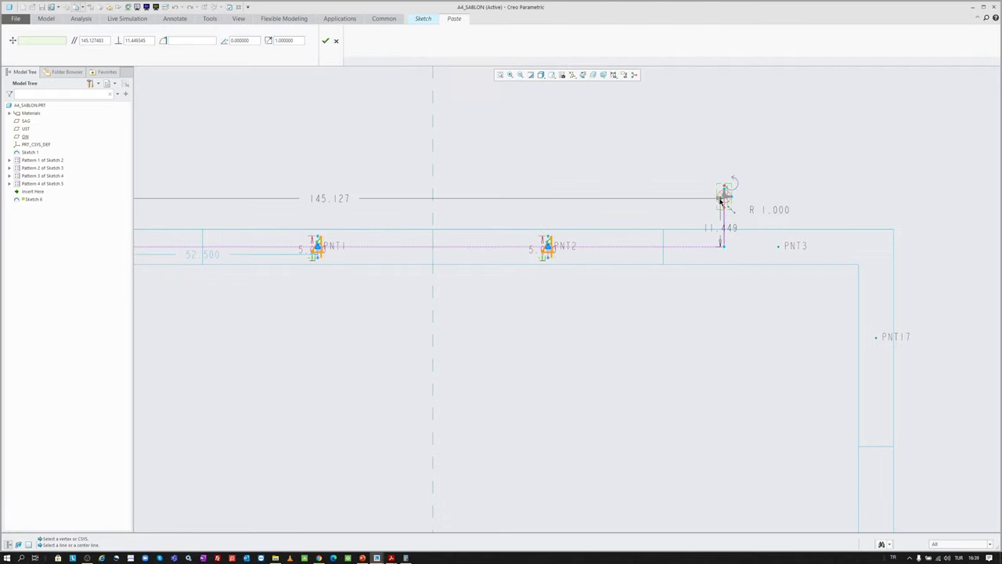
{"action": "left_click", "coordinate": [780, 247]}
{"action": "middle_click", "coordinate": [721, 149]}
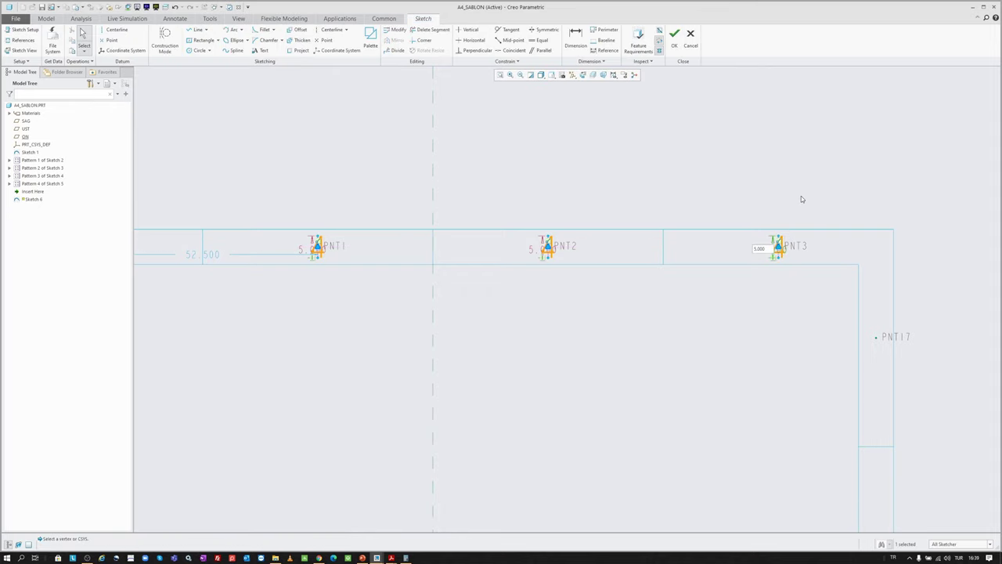
- Change the copied text at PNT3 to "1" and the one at PNT2 to "2"
{"action": "scroll", "coordinate": [790, 258], "scroll_direction": "up", "scroll_amount": 3}
{"action": "left_click", "coordinate": [775, 260]}
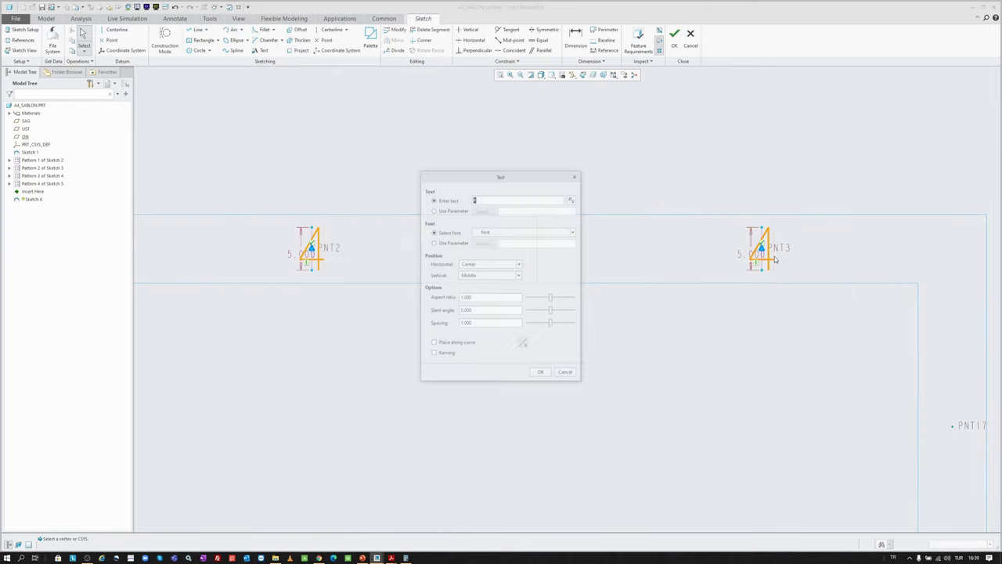
{"action": "left_click", "coordinate": [540, 373]}
{"action": "double_click", "coordinate": [313, 246]}
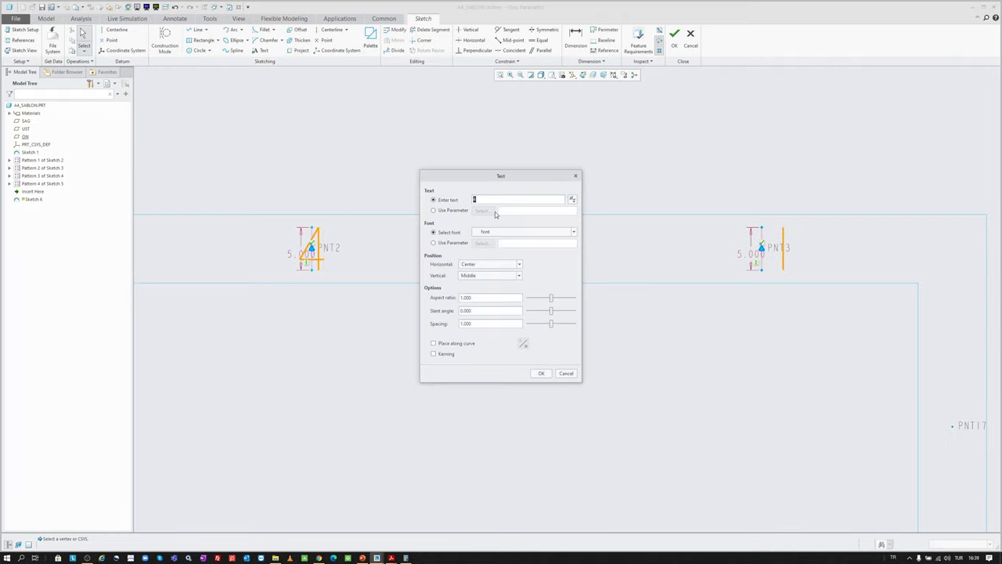
{"action": "type", "text": "2"}
{"action": "left_click", "coordinate": [541, 372]}
- Change the copied text at PNT1 to "3"
{"action": "scroll", "coordinate": [579, 305], "scroll_direction": "down", "scroll_amount": 5}
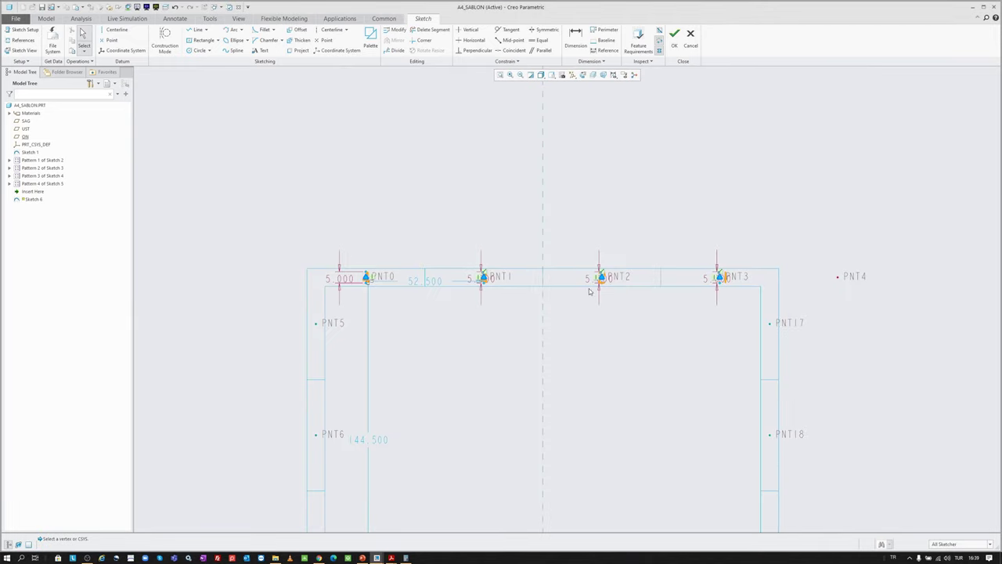
{"action": "scroll", "coordinate": [509, 286], "scroll_direction": "up", "scroll_amount": 5}
{"action": "double_click", "coordinate": [429, 261]}
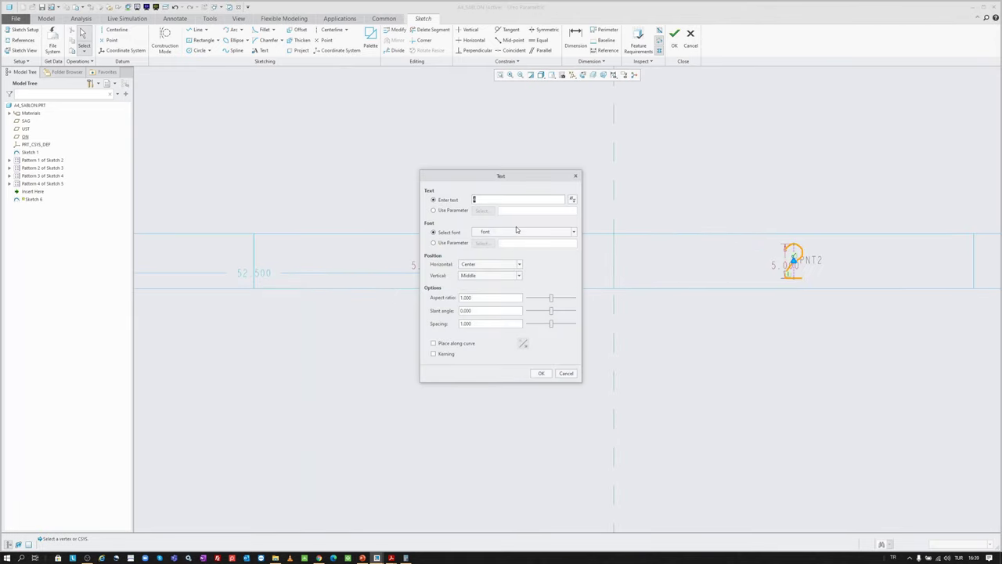
{"action": "type", "text": "3"}
{"action": "left_click", "coordinate": [547, 374]}
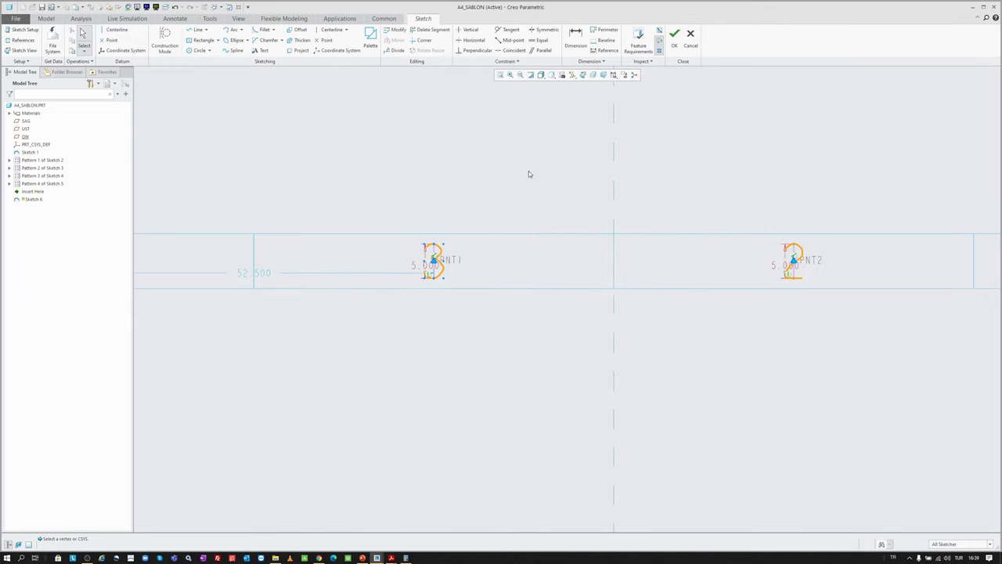
- Paste another copy of the "4" text into the uppermost zone of the left border strip, near PNT5
{"action": "scroll", "coordinate": [529, 171], "scroll_direction": "down", "scroll_amount": 3}
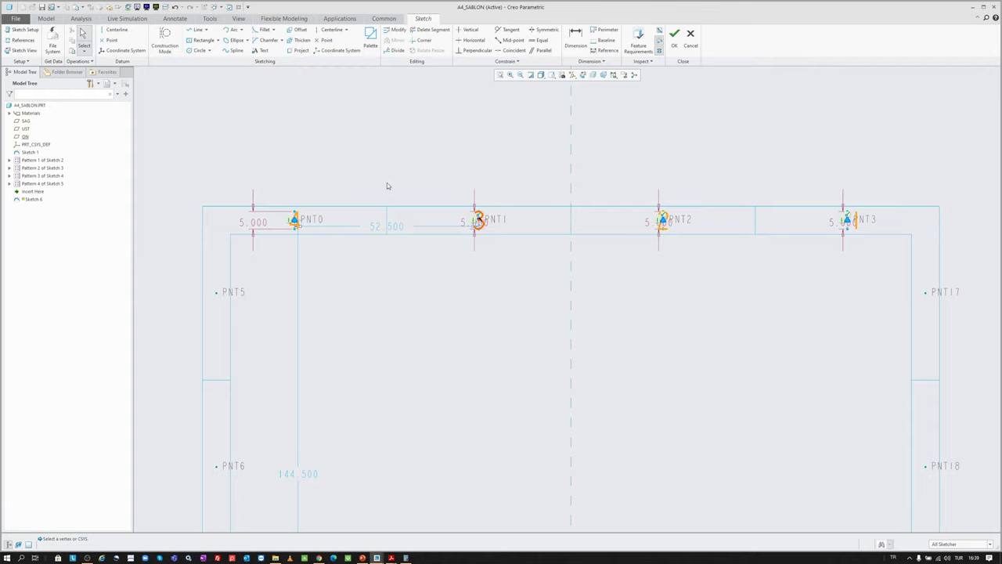
{"action": "scroll", "coordinate": [395, 180], "scroll_direction": "down", "scroll_amount": 1}
{"action": "scroll", "coordinate": [450, 205], "scroll_direction": "up", "scroll_amount": 6}
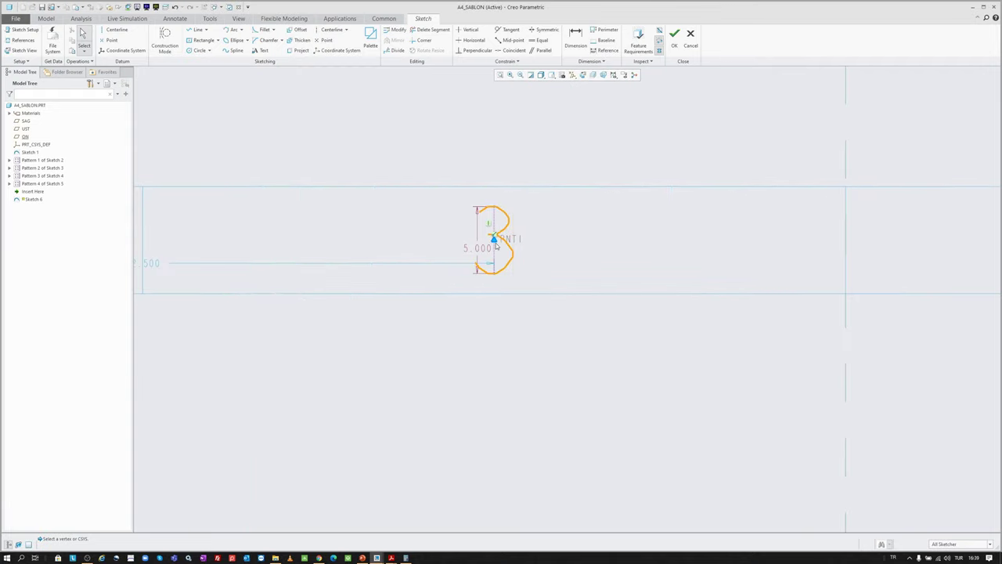
{"action": "scroll", "coordinate": [496, 245], "scroll_direction": "down", "scroll_amount": 5}
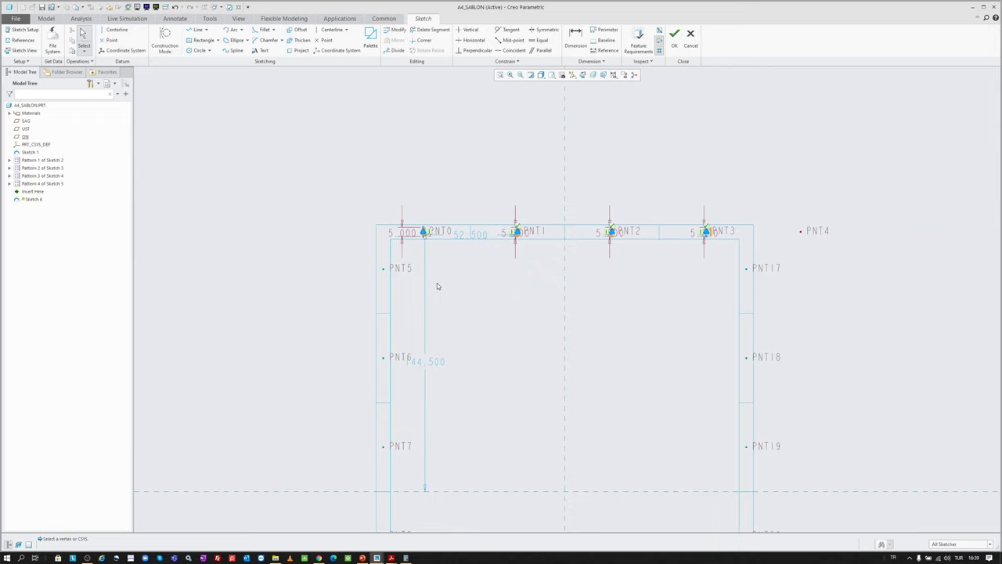
{"action": "scroll", "coordinate": [437, 283], "scroll_direction": "down", "scroll_amount": 2}
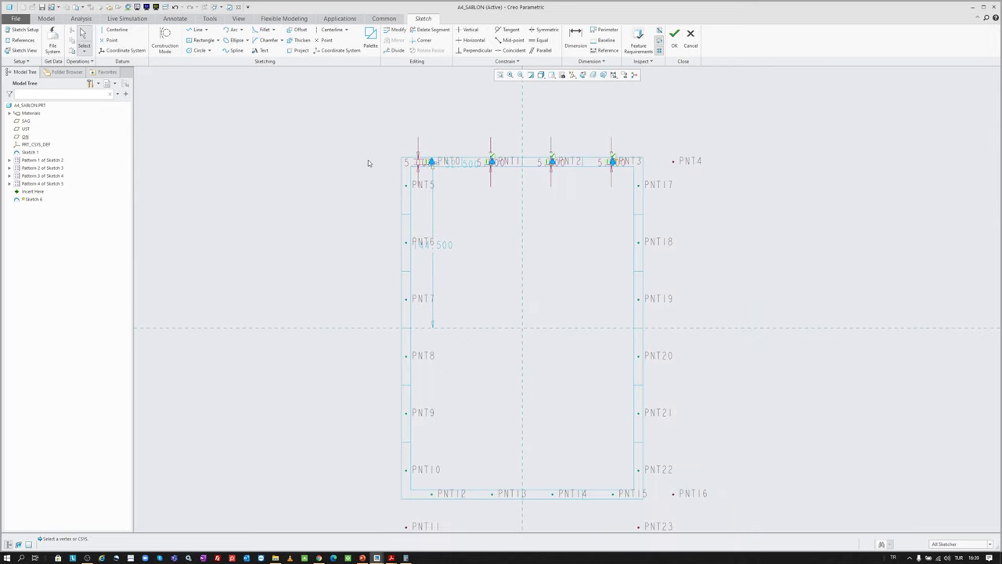
{"action": "scroll", "coordinate": [401, 176], "scroll_direction": "up", "scroll_amount": 5}
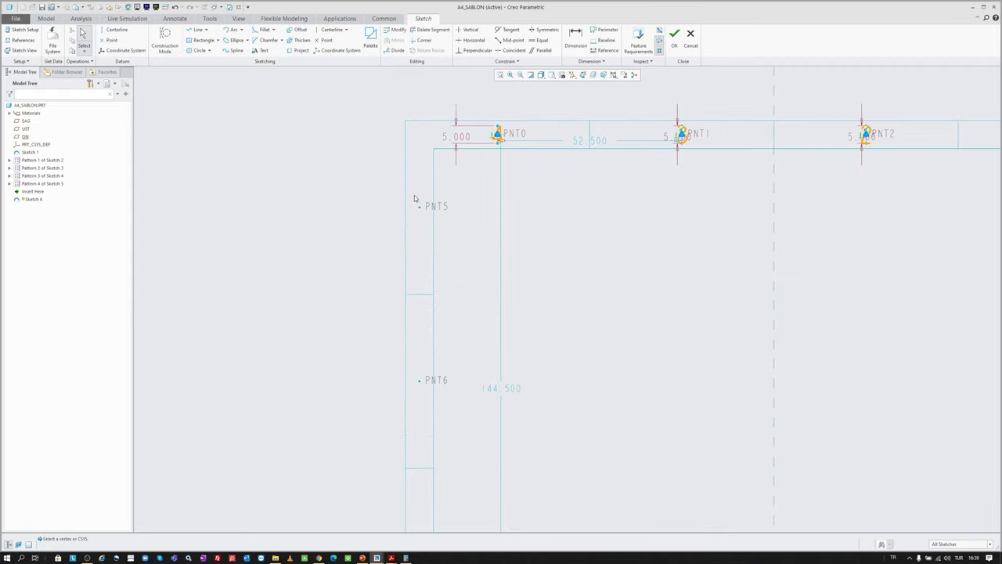
{"action": "key", "text": "ctrl+v"}
{"action": "scroll", "coordinate": [417, 202], "scroll_direction": "up", "scroll_amount": 4}
{"action": "left_click", "coordinate": [413, 194]}
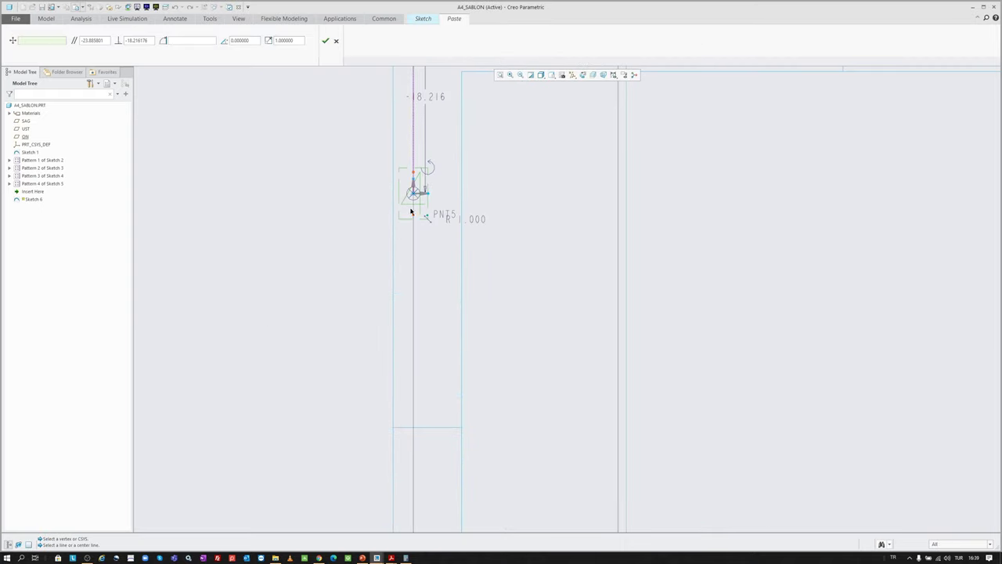
- Place the pasted text "4" on point PNT5 and paste another copy centred on PNT6 in the frame's side strip
{"action": "left_click_drag", "start_coordinate": [415, 192], "coordinate": [428, 214]}
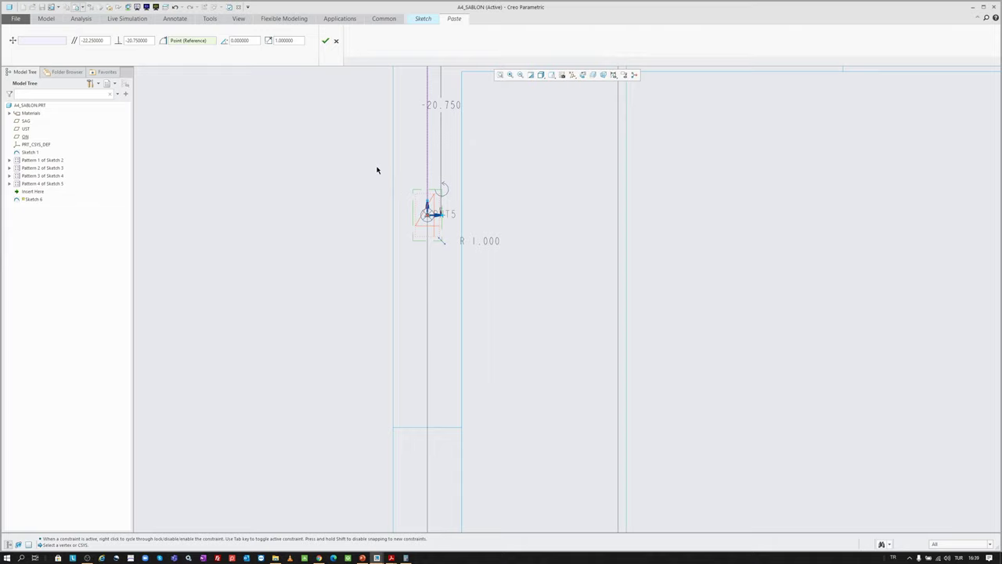
{"action": "middle_click", "coordinate": [376, 170]}
{"action": "scroll", "coordinate": [425, 278], "scroll_direction": "down", "scroll_amount": 3}
{"action": "scroll", "coordinate": [413, 217], "scroll_direction": "up", "scroll_amount": 2}
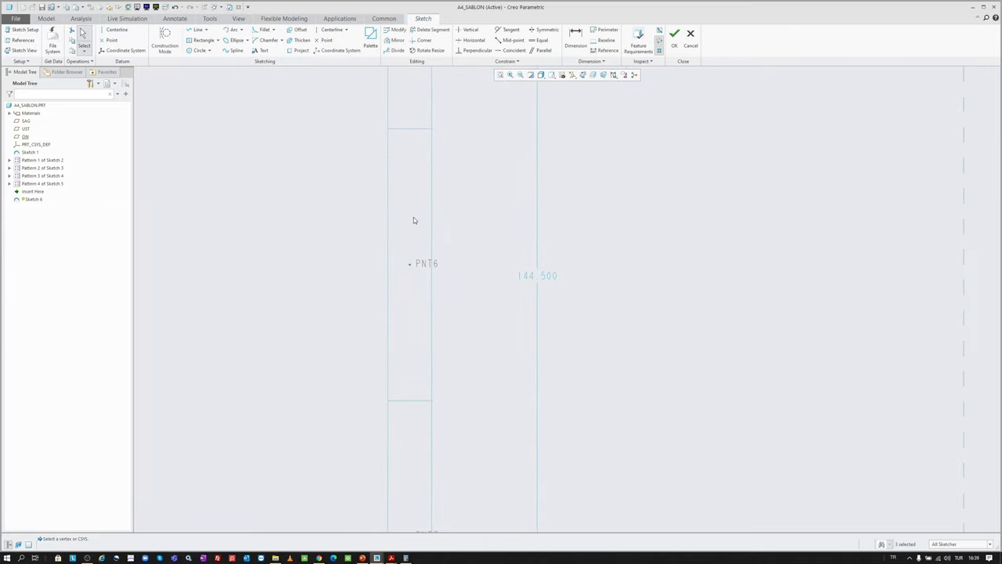
{"action": "key", "text": "ctrl+v"}
{"action": "left_click", "coordinate": [410, 225]}
{"action": "left_click_drag", "start_coordinate": [410, 225], "coordinate": [410, 264]}
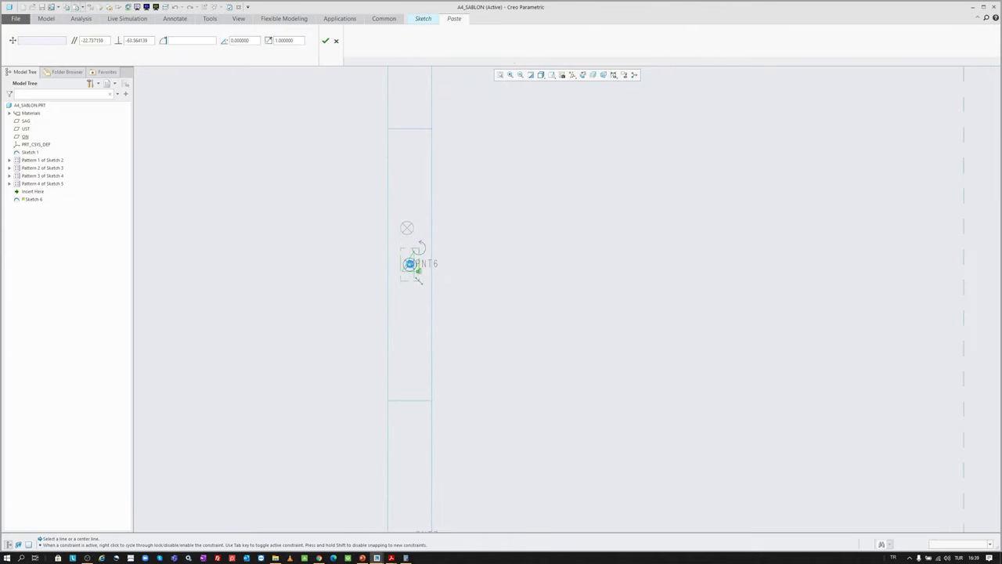
{"action": "middle_click", "coordinate": [442, 358]}
- Paste another copy of the text "4" and snap it to point PNT7
{"action": "middle_click_drag", "start_coordinate": [453, 385], "coordinate": [444, 226], "text": "shift"}
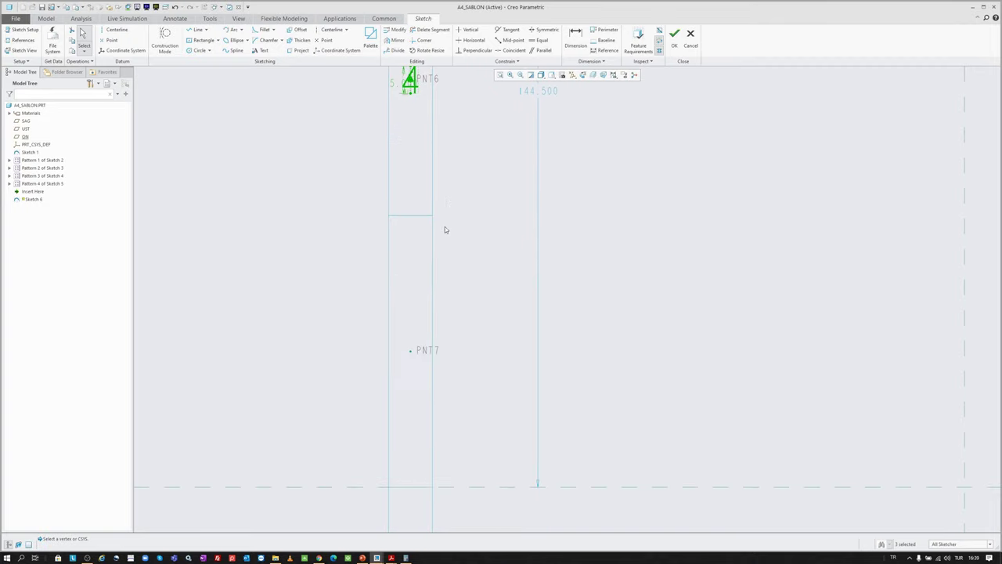
{"action": "key", "text": "ctrl+v"}
{"action": "left_click", "coordinate": [410, 329]}
{"action": "left_click_drag", "start_coordinate": [411, 329], "coordinate": [410, 350]}
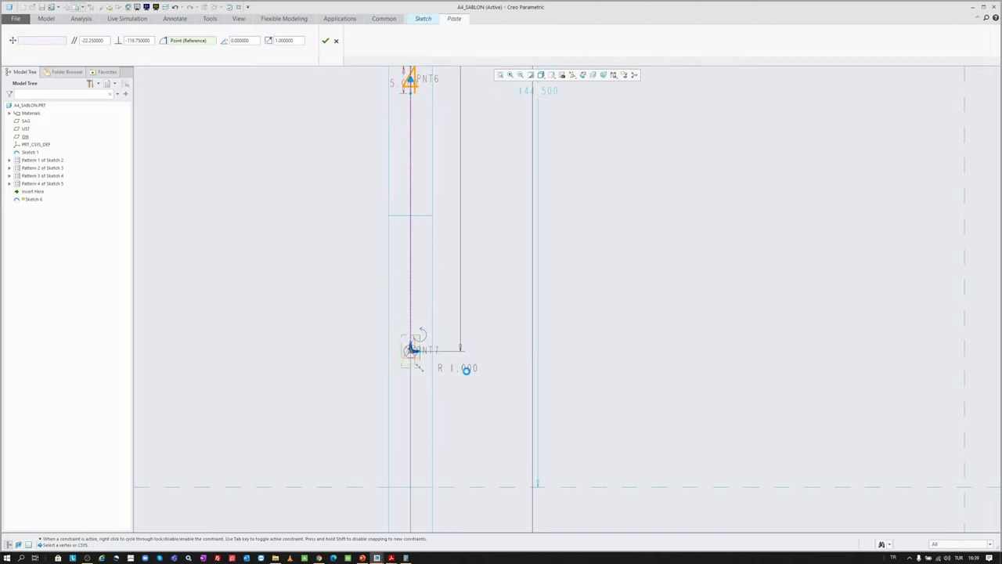
{"action": "middle_click", "coordinate": [466, 369]}
- Paste another copy of the text "4" and snap it to point PNT8
{"action": "middle_click_drag", "start_coordinate": [466, 370], "coordinate": [430, 206], "text": "shift"}
{"action": "key", "text": "ctrl+v"}
{"action": "left_click", "coordinate": [423, 266]}
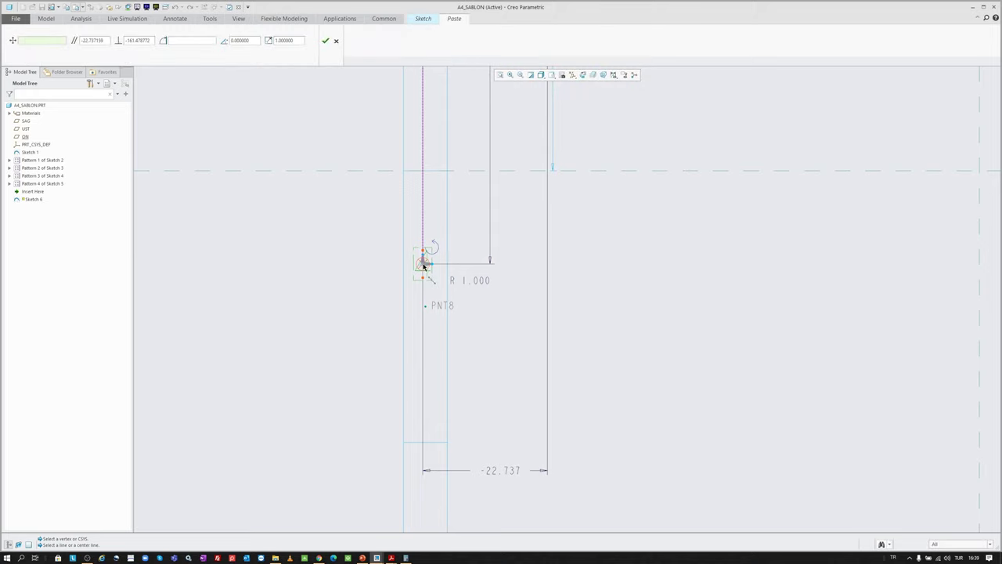
{"action": "left_click_drag", "start_coordinate": [423, 266], "coordinate": [426, 304]}
{"action": "middle_click", "coordinate": [478, 408]}
- Paste another copy of the text "4" and snap it to point PNT9
{"action": "middle_click_drag", "start_coordinate": [477, 408], "coordinate": [485, 172], "text": "shift"}
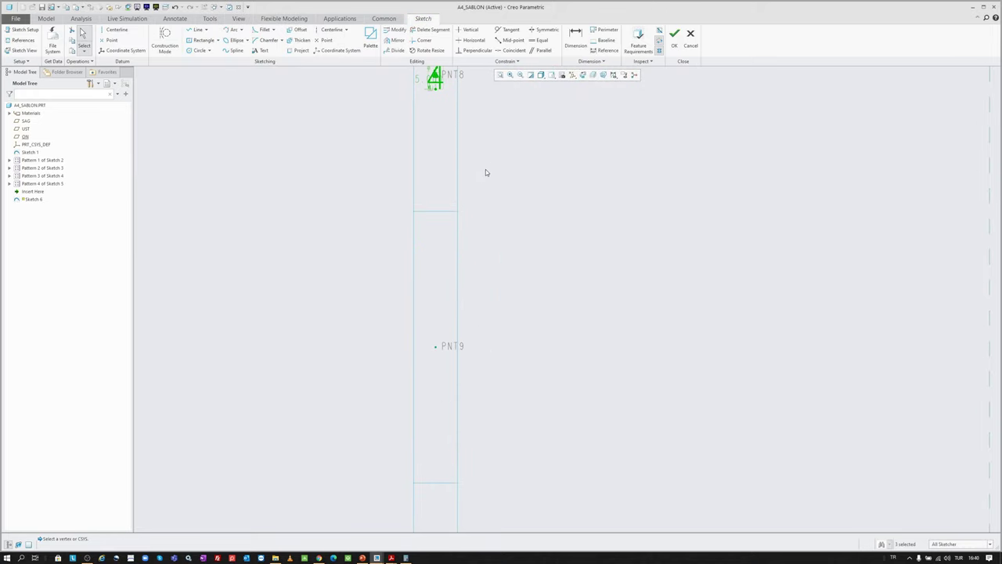
{"action": "key", "text": "ctrl+v"}
{"action": "left_click", "coordinate": [433, 299]}
{"action": "left_click_drag", "start_coordinate": [433, 299], "coordinate": [469, 346]}
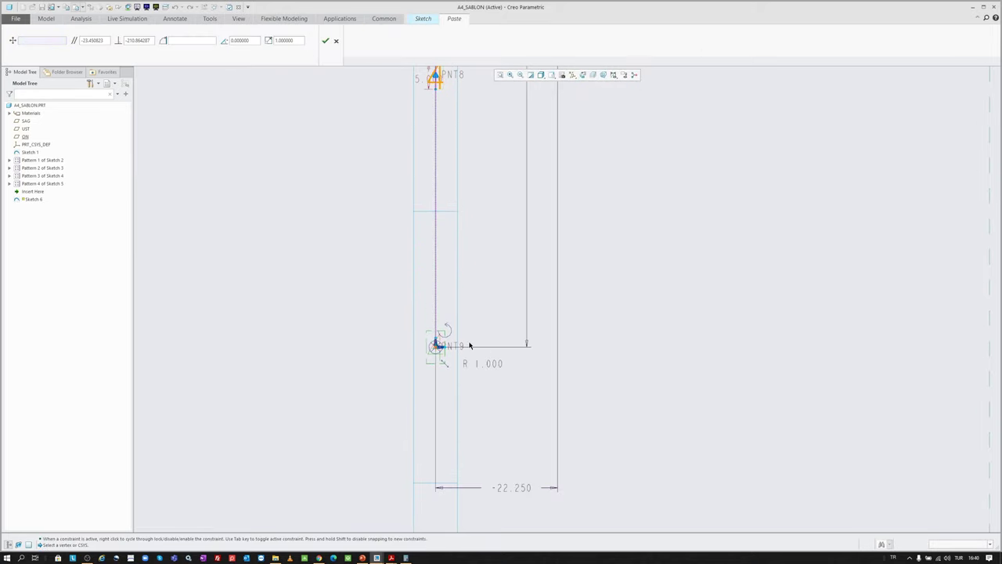
{"action": "middle_click", "coordinate": [469, 345]}
- Paste the last side-strip copy of the text "4" onto point PNT10
{"action": "middle_click_drag", "start_coordinate": [489, 396], "coordinate": [482, 235], "text": "shift"}
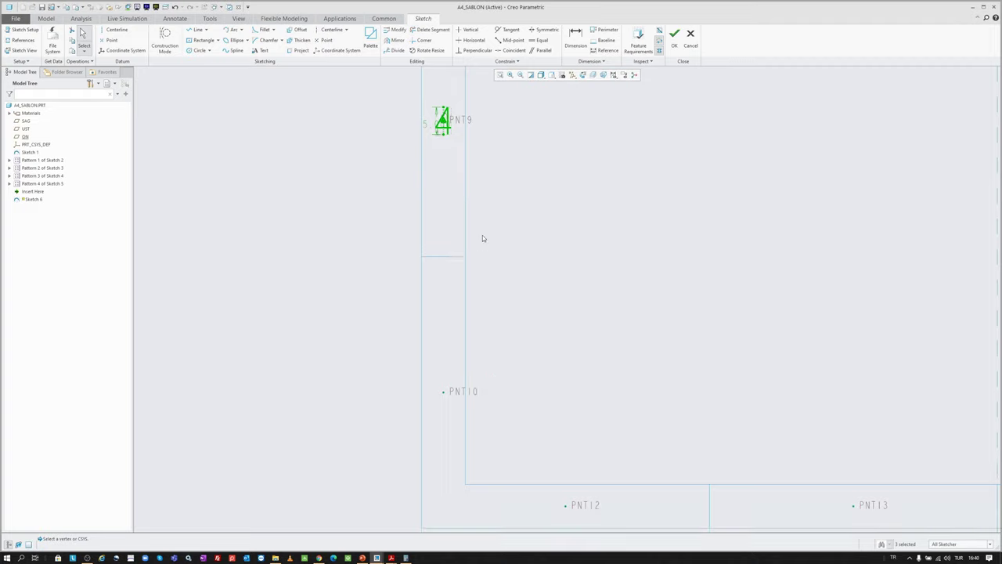
{"action": "key", "text": "ctrl+v"}
{"action": "left_click", "coordinate": [440, 348]}
{"action": "left_click_drag", "start_coordinate": [441, 344], "coordinate": [448, 389]}
{"action": "middle_click", "coordinate": [448, 389]}
{"action": "left_click", "coordinate": [505, 334]}
- Change the sketch text at PNT10 to a capital "A"
{"action": "scroll", "coordinate": [429, 438], "scroll_direction": "down", "scroll_amount": 3}
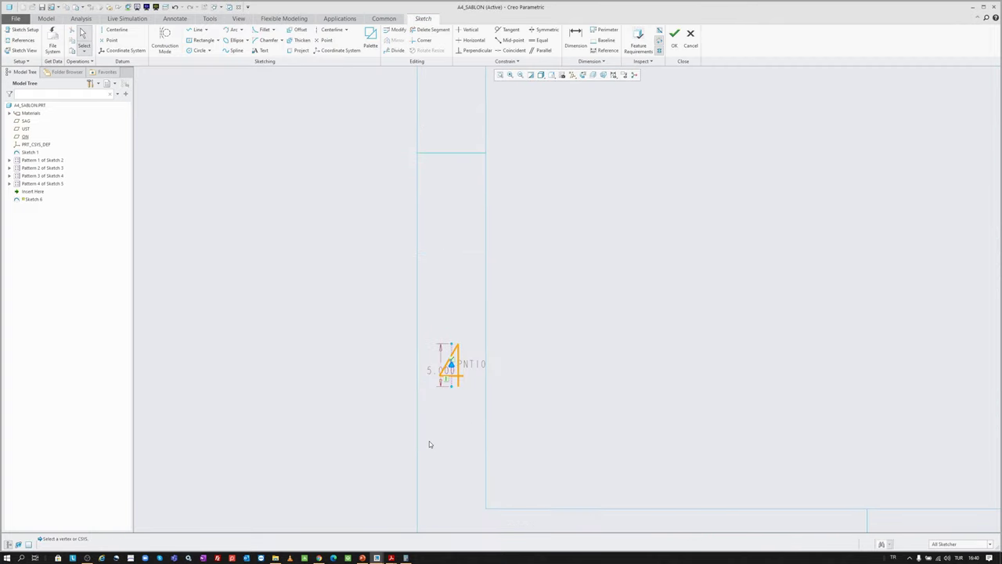
{"action": "double_click", "coordinate": [462, 377]}
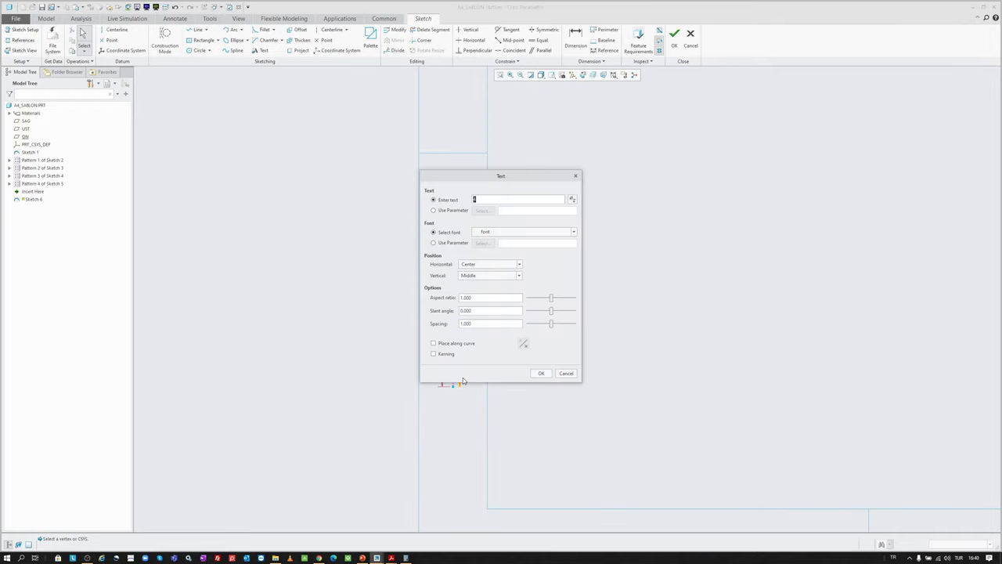
{"action": "key", "text": "Caps_Lock"}
{"action": "key", "text": "BackSpace"}
{"action": "key", "text": "Caps_Lock"}
{"action": "type", "text": "A"}
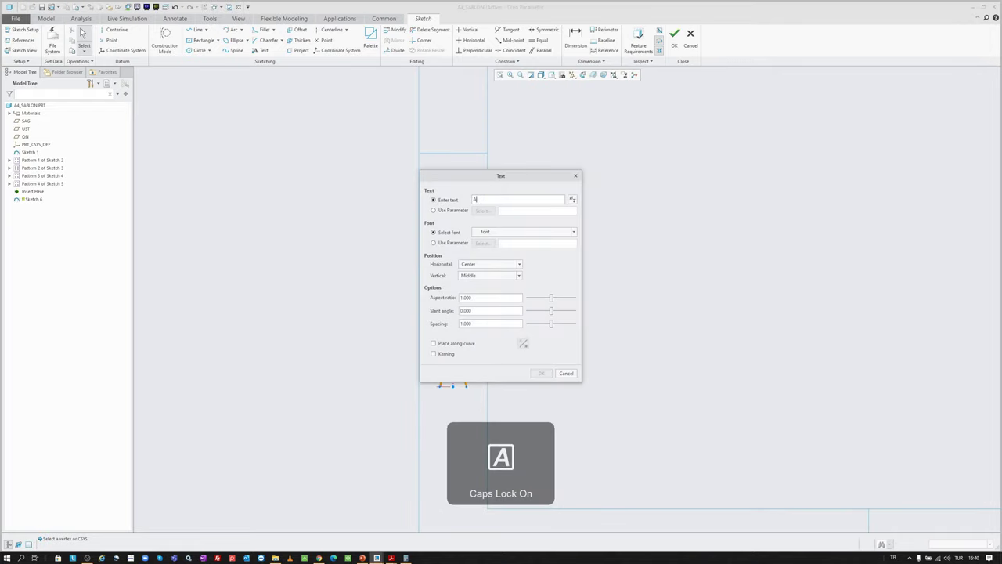
{"action": "left_click", "coordinate": [541, 373]}
- Change the sketch text at PNT9 to "B"
{"action": "middle_click_drag", "start_coordinate": [456, 183], "coordinate": [474, 423], "text": "shift"}
{"action": "double_click", "coordinate": [460, 227]}
{"action": "type", "text": "B"}
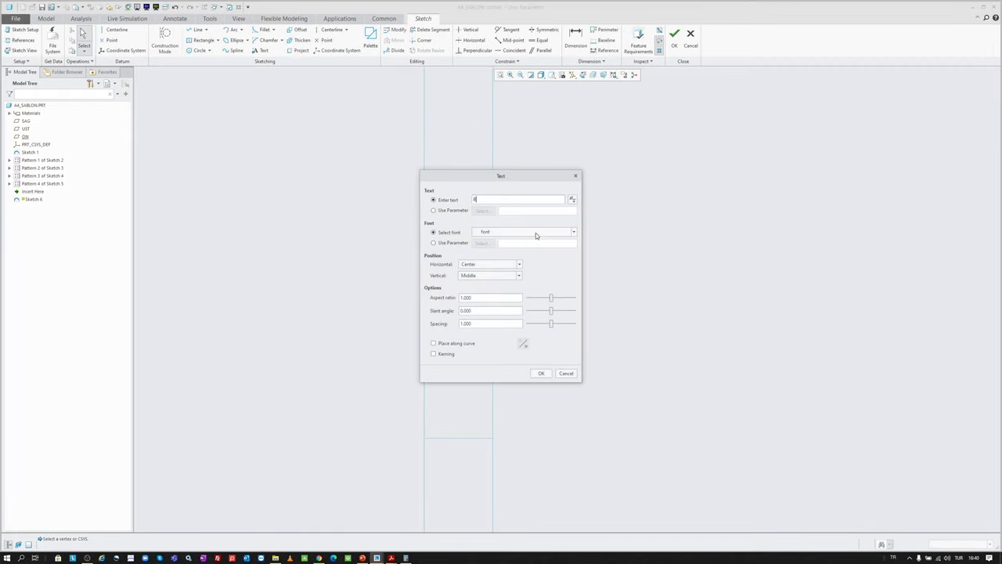
{"action": "left_click", "coordinate": [541, 373]}
- Change the sketch text at PNT8 to "C"
{"action": "scroll", "coordinate": [495, 143], "scroll_direction": "down", "scroll_amount": 3}
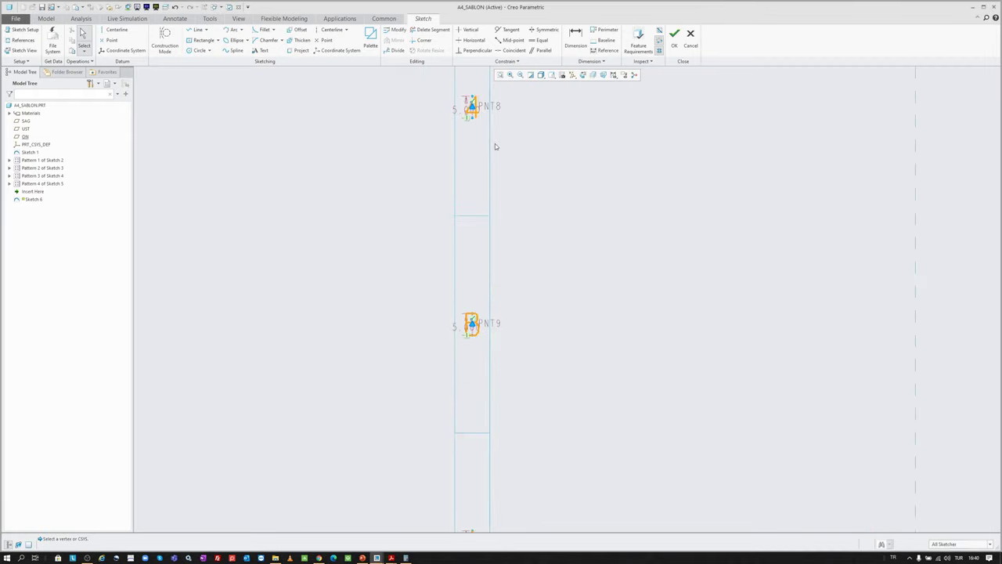
{"action": "scroll", "coordinate": [505, 267], "scroll_direction": "up", "scroll_amount": 5}
{"action": "double_click", "coordinate": [491, 274]}
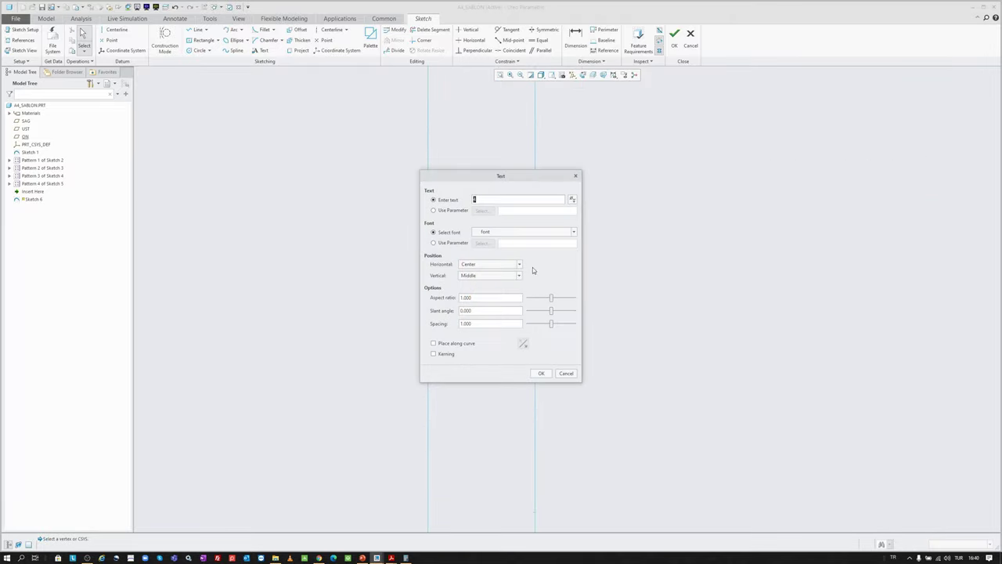
{"action": "type", "text": "C"}
{"action": "left_click", "coordinate": [541, 373]}
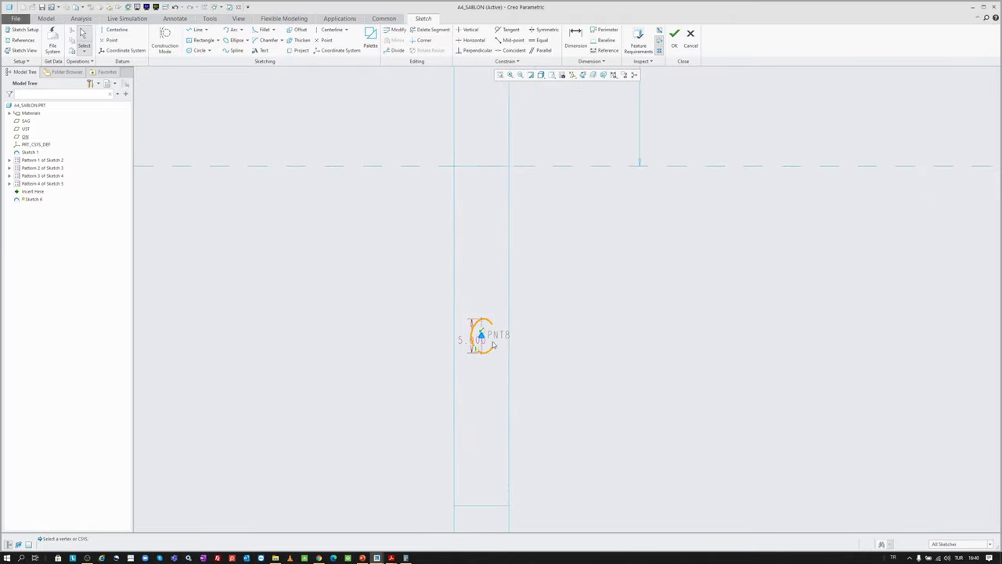
- Change the sketch text at PNT7 to "D"
{"action": "scroll", "coordinate": [525, 287], "scroll_direction": "down", "scroll_amount": 3}
{"action": "scroll", "coordinate": [495, 203], "scroll_direction": "up", "scroll_amount": 4}
{"action": "double_click", "coordinate": [496, 203]}
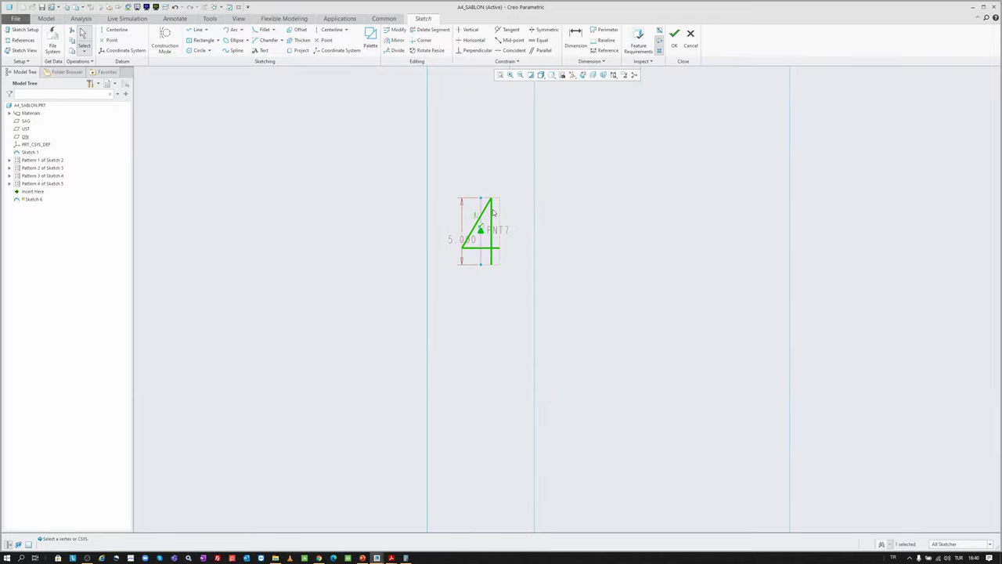
{"action": "type", "text": "C"}
{"action": "left_click", "coordinate": [541, 374]}
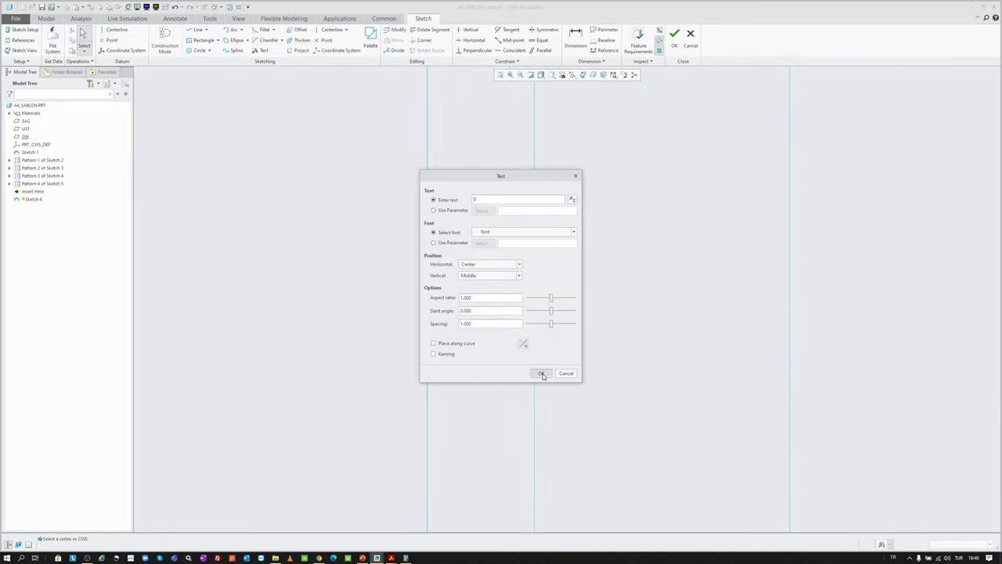
- Change the sketch text at PNT6 to "E"
{"action": "scroll", "coordinate": [458, 267], "scroll_direction": "up", "scroll_amount": 2}
{"action": "scroll", "coordinate": [459, 196], "scroll_direction": "down", "scroll_amount": 2}
{"action": "scroll", "coordinate": [463, 205], "scroll_direction": "up", "scroll_amount": 5}
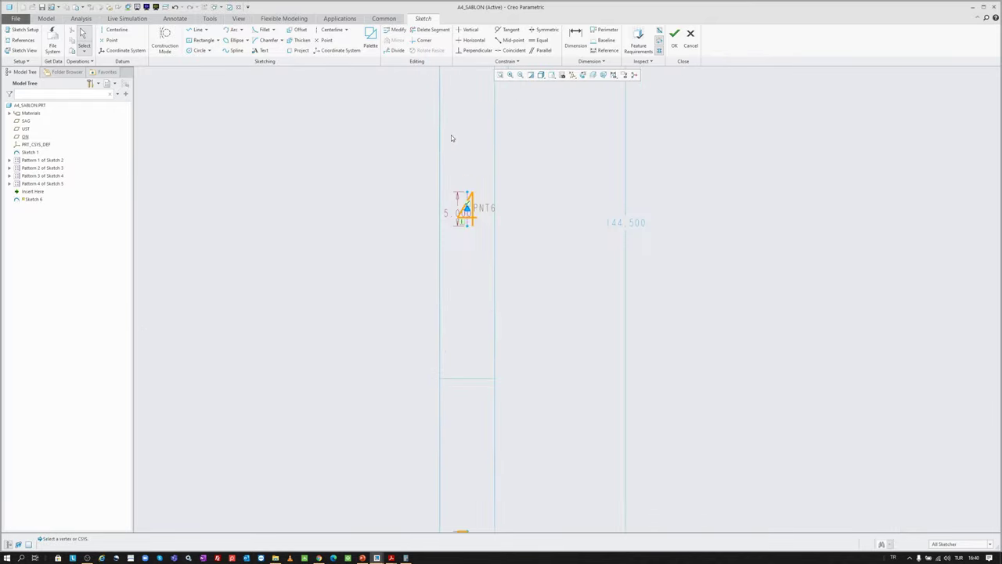
{"action": "double_click", "coordinate": [463, 207]}
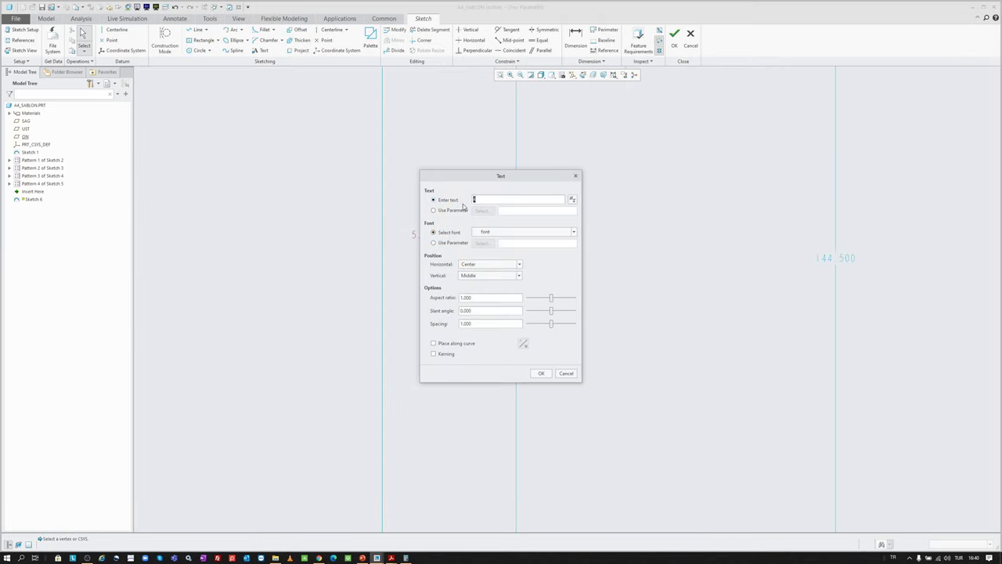
{"action": "type", "text": "D"}
{"action": "key", "text": "BackSpace"}
{"action": "type", "text": "E"}
{"action": "left_click", "coordinate": [541, 372]}
- Change the sketch text at PNT5 to "F"
{"action": "scroll", "coordinate": [456, 123], "scroll_direction": "up", "scroll_amount": 3}
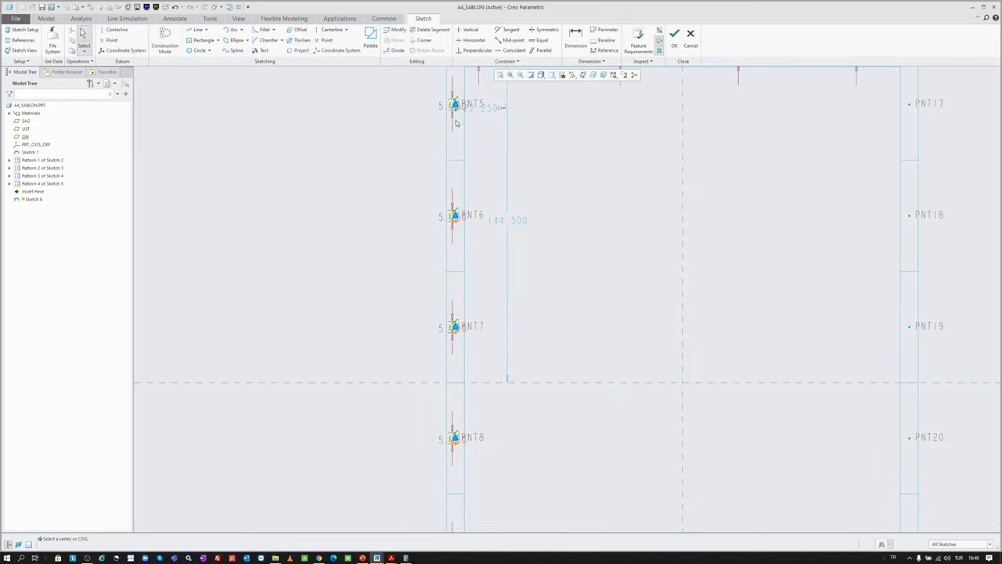
{"action": "scroll", "coordinate": [456, 123], "scroll_direction": "up", "scroll_amount": 2}
{"action": "scroll", "coordinate": [461, 258], "scroll_direction": "down", "scroll_amount": 5}
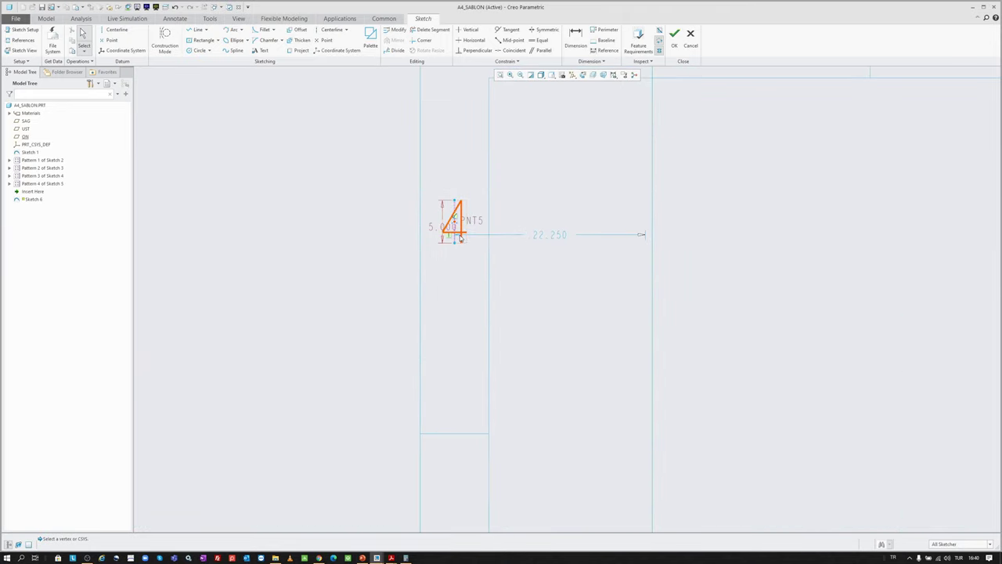
{"action": "double_click", "coordinate": [461, 237]}
{"action": "type", "text": "F"}
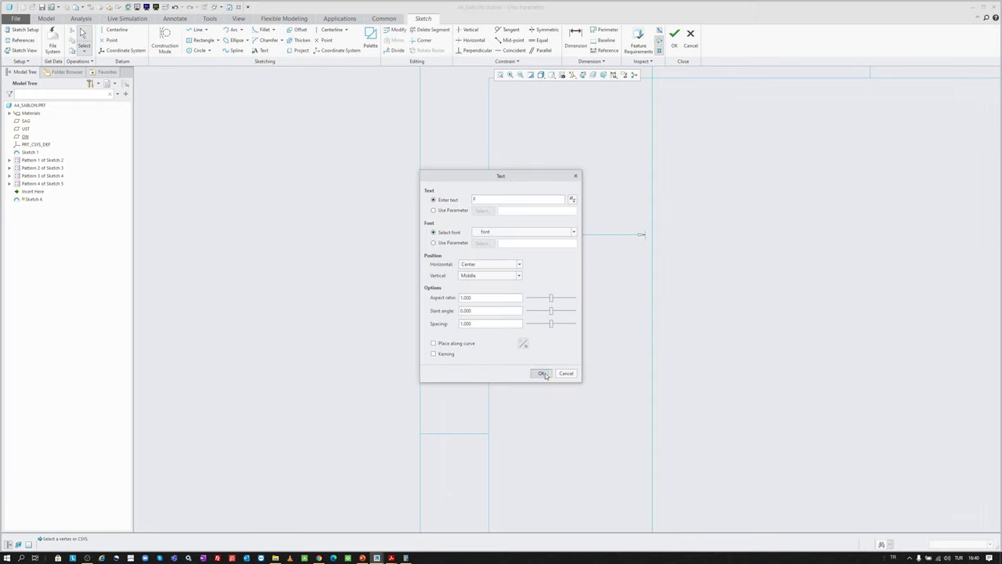
{"action": "left_click", "coordinate": [541, 372]}
- Select the four number labels at PNT0 to PNT3 along the frame's upper edge and copy them
{"action": "scroll", "coordinate": [457, 259], "scroll_direction": "up", "scroll_amount": 4}
{"action": "middle_click_drag", "start_coordinate": [457, 259], "coordinate": [463, 162]}
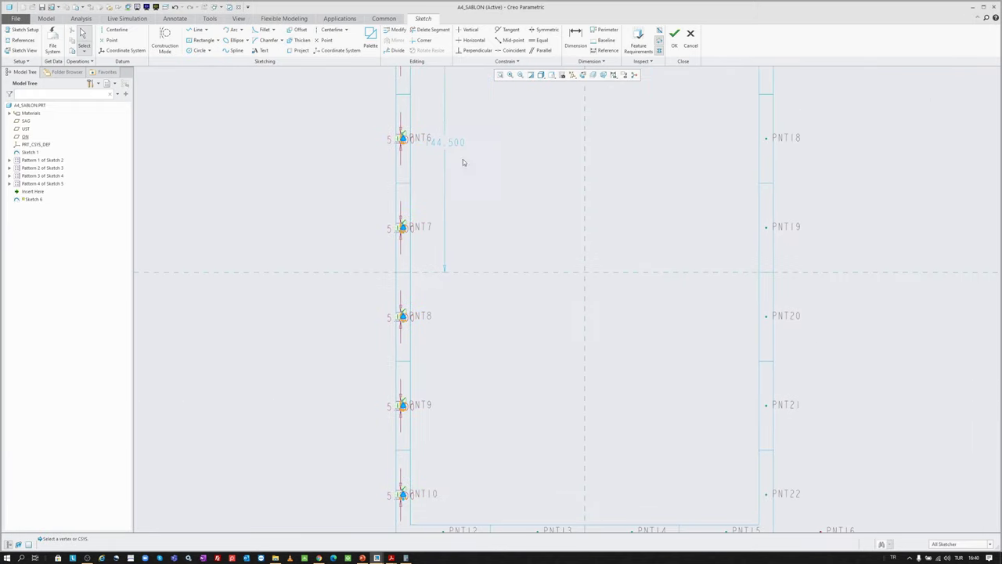
{"action": "scroll", "coordinate": [417, 447], "scroll_direction": "down", "scroll_amount": 3}
{"action": "scroll", "coordinate": [405, 420], "scroll_direction": "up", "scroll_amount": 5}
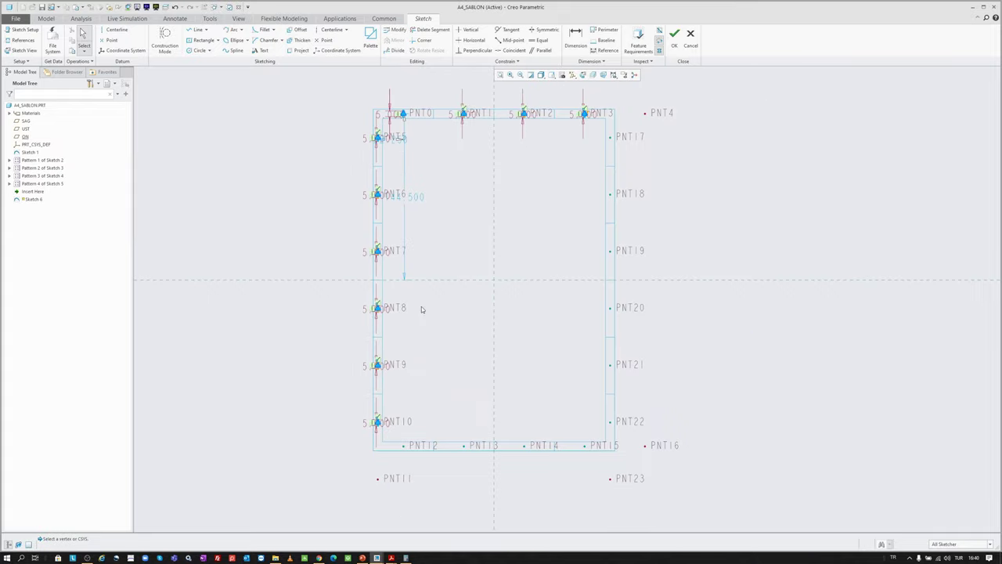
{"action": "scroll", "coordinate": [415, 150], "scroll_direction": "down", "scroll_amount": 3}
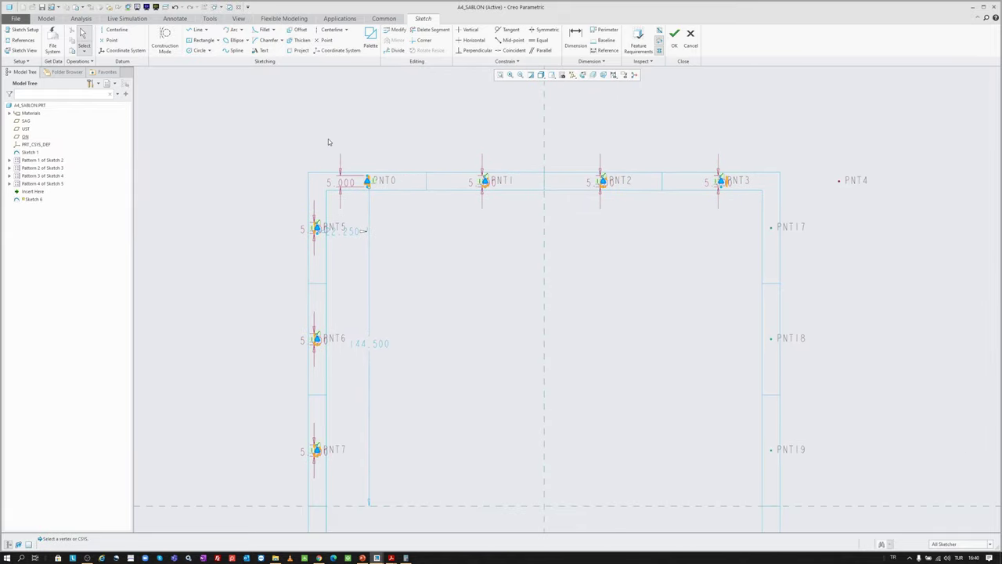
{"action": "left_click_drag", "start_coordinate": [334, 144], "coordinate": [748, 212]}
{"action": "scroll", "coordinate": [629, 154], "scroll_direction": "up", "scroll_amount": 3}
{"action": "mouse_move", "coordinate": [571, 226]}
{"action": "middle_mouse_down", "text": "shift"}
{"action": "mouse_move", "coordinate": [537, 337]}
{"action": "mouse_move", "coordinate": [517, 237]}
{"action": "middle_mouse_up", "text": "shift"}
{"action": "key", "text": "ctrl+c"}
- Paste the copied number labels and move them just below the frame's lower edge
{"action": "scroll", "coordinate": [466, 285], "scroll_direction": "down", "scroll_amount": 4}
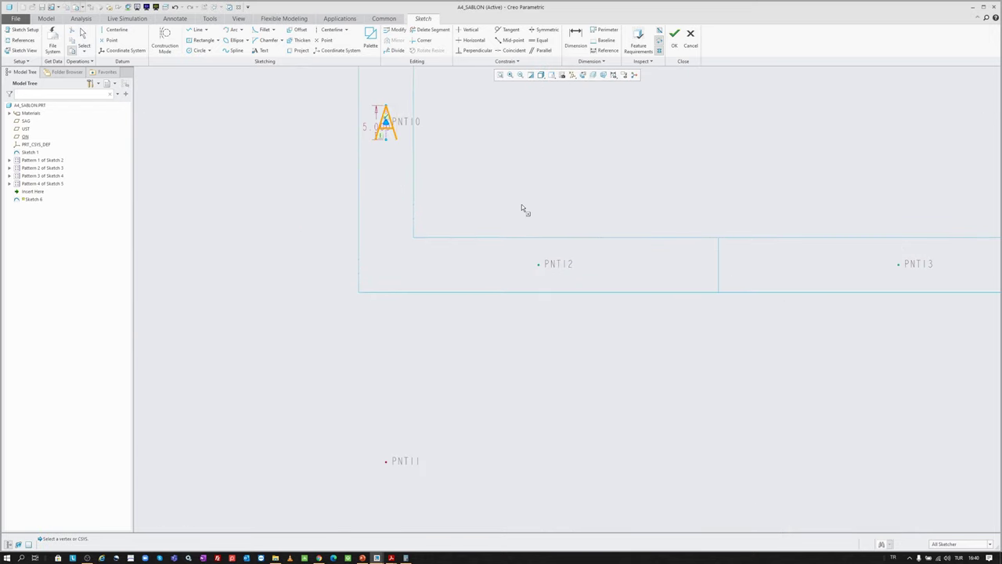
{"action": "key", "text": "ctrl+v"}
{"action": "left_click", "coordinate": [522, 204]}
{"action": "scroll", "coordinate": [593, 223], "scroll_direction": "up", "scroll_amount": 2}
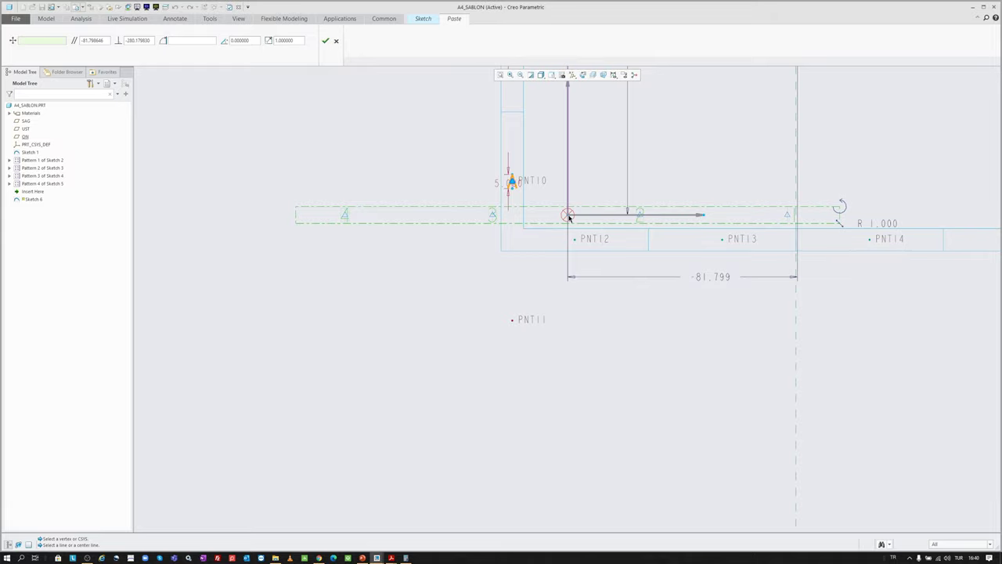
{"action": "scroll", "coordinate": [576, 205], "scroll_direction": "down", "scroll_amount": 1}
{"action": "left_click_drag", "start_coordinate": [578, 194], "coordinate": [574, 288]}
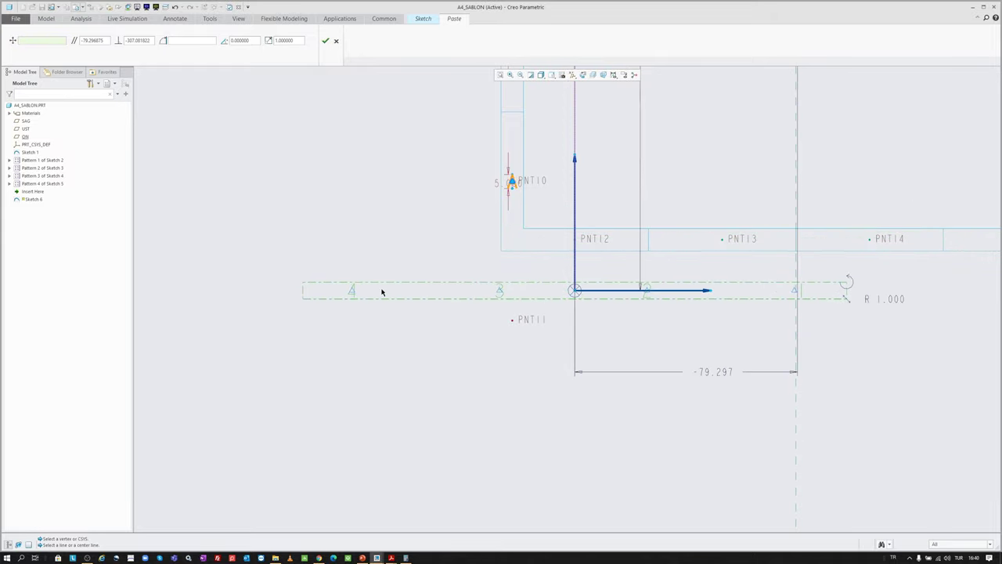
- Relocate the paste handle to the centre of the "4", snap it to PNT12 and confirm the number row
{"action": "scroll", "coordinate": [384, 290], "scroll_direction": "down", "scroll_amount": 2}
{"action": "left_click", "coordinate": [684, 292]}
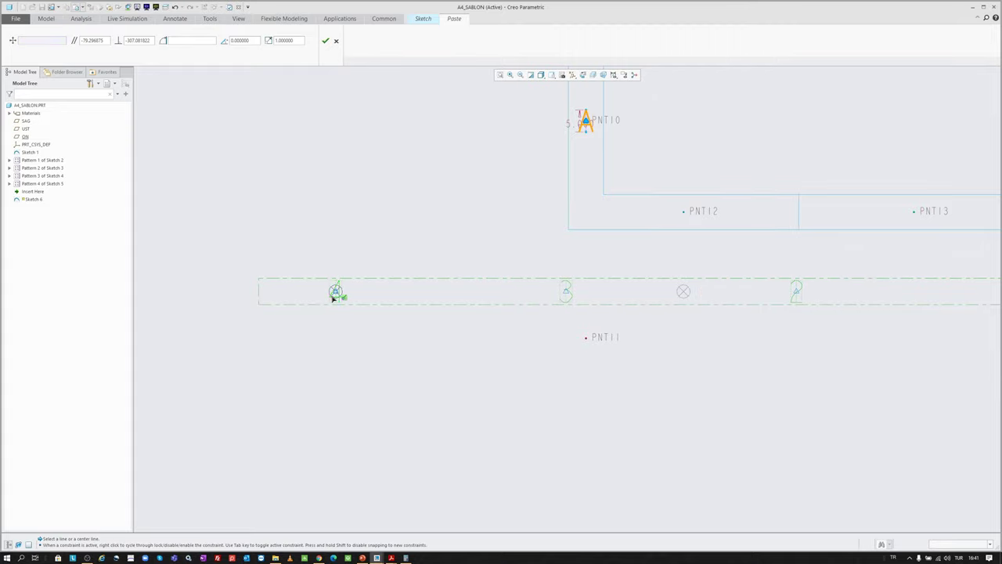
{"action": "left_click", "coordinate": [335, 292]}
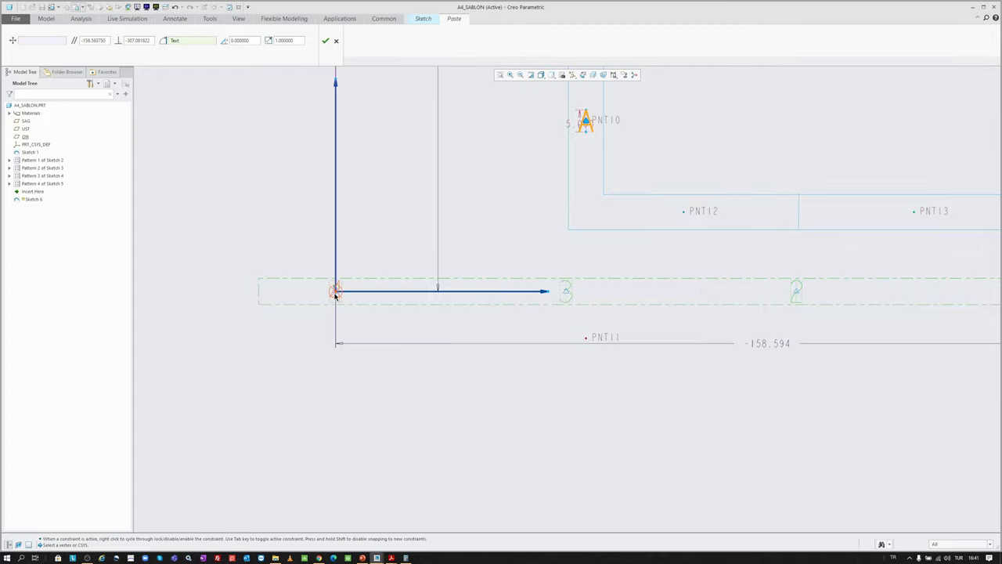
{"action": "left_click_drag", "start_coordinate": [335, 292], "coordinate": [685, 213]}
{"action": "scroll", "coordinate": [689, 224], "scroll_direction": "down", "scroll_amount": 3}
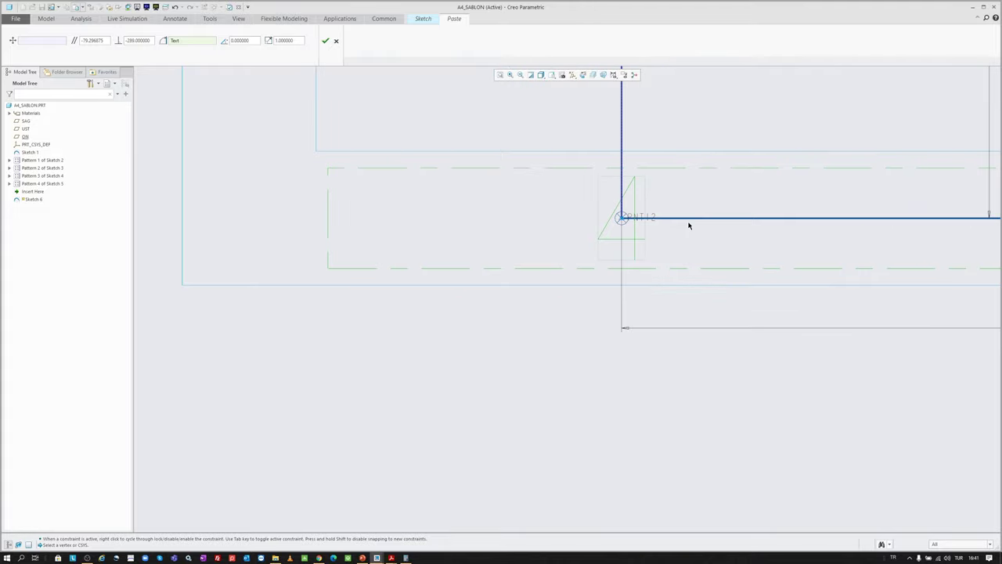
{"action": "middle_click", "coordinate": [496, 339]}
{"action": "left_click", "coordinate": [400, 360]}
- Select the six letter labels at PNT5 to PNT10 along the frame's side and copy them
{"action": "scroll", "coordinate": [400, 360], "scroll_direction": "up", "scroll_amount": 8}
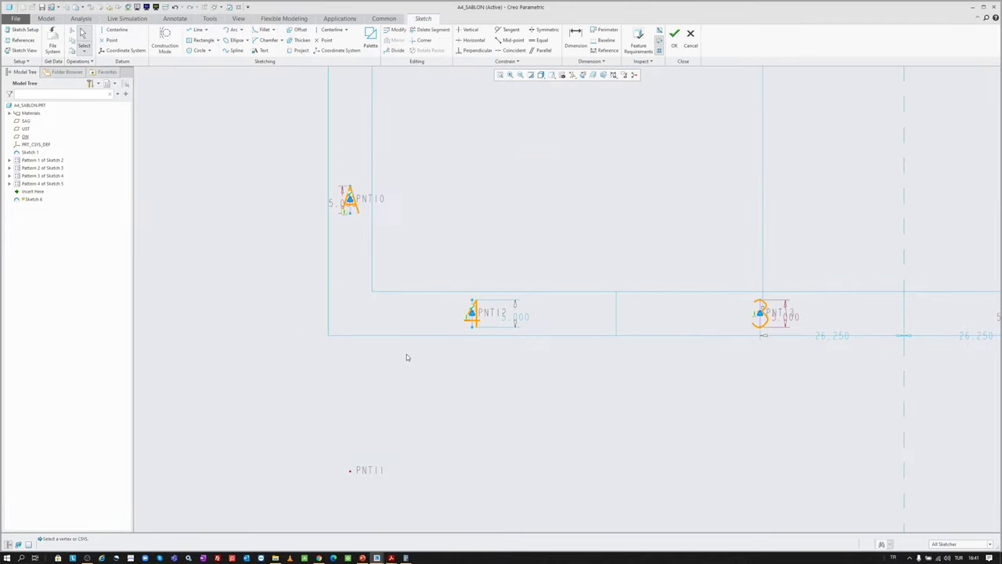
{"action": "scroll", "coordinate": [407, 199], "scroll_direction": "up", "scroll_amount": 3}
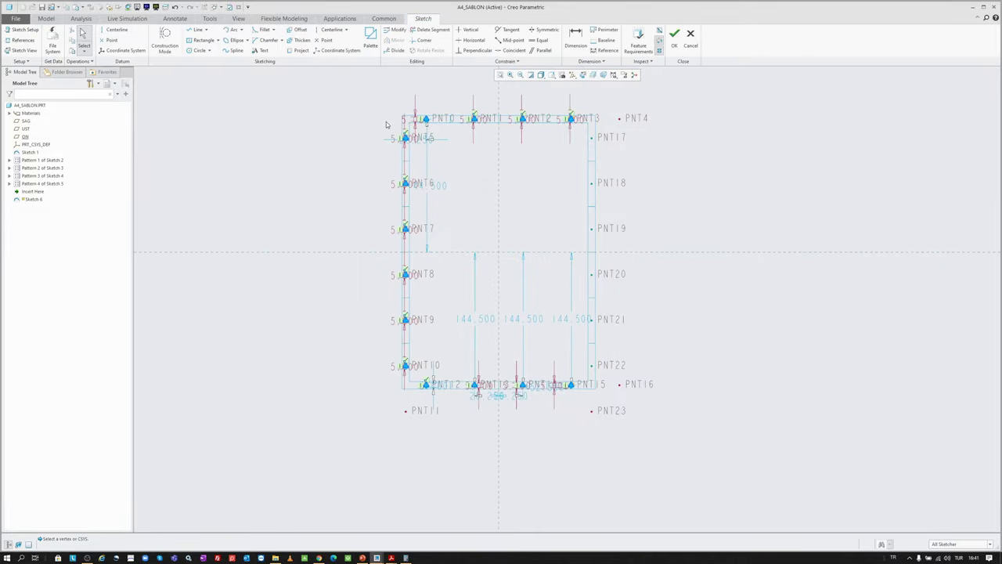
{"action": "mouse_move", "coordinate": [385, 121]}
{"action": "left_mouse_down"}
{"action": "mouse_move", "coordinate": [412, 213]}
{"action": "mouse_move", "coordinate": [418, 368]}
{"action": "left_mouse_up"}
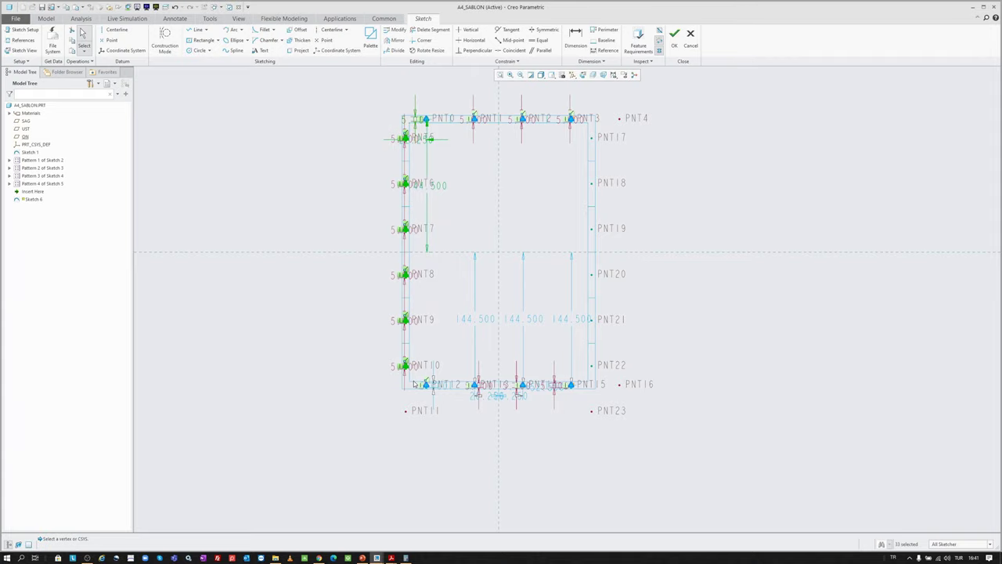
{"action": "key", "text": "ctrl+c"}
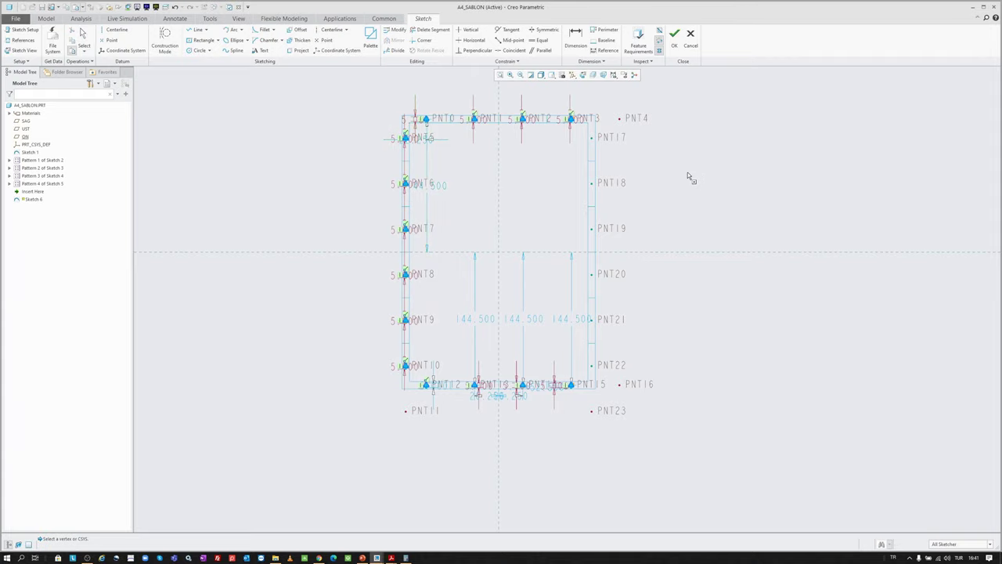
- Paste the copied letter labels onto the frame's opposite side, with the handle on the "F" snapped to PNT17, and confirm the placement
{"action": "key", "text": "ctrl+v"}
{"action": "left_click", "coordinate": [688, 172]}
{"action": "scroll", "coordinate": [695, 117], "scroll_direction": "down", "scroll_amount": 5}
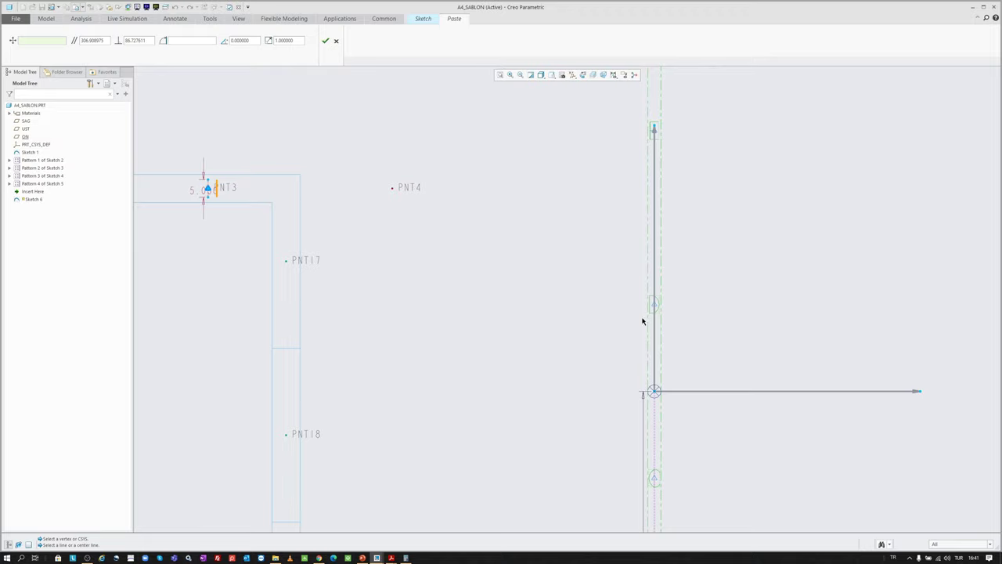
{"action": "mouse_move", "coordinate": [689, 188]}
{"action": "middle_mouse_down"}
{"action": "mouse_move", "coordinate": [649, 251]}
{"action": "mouse_move", "coordinate": [647, 427]}
{"action": "middle_mouse_up"}
{"action": "mouse_move", "coordinate": [665, 423]}
{"action": "left_mouse_down"}
{"action": "mouse_move", "coordinate": [671, 318]}
{"action": "mouse_move", "coordinate": [626, 214]}
{"action": "mouse_move", "coordinate": [617, 211]}
{"action": "mouse_move", "coordinate": [589, 285]}
{"action": "left_mouse_up"}
{"action": "scroll", "coordinate": [618, 222], "scroll_direction": "up", "scroll_amount": 5}
{"action": "scroll", "coordinate": [670, 197], "scroll_direction": "down", "scroll_amount": 4}
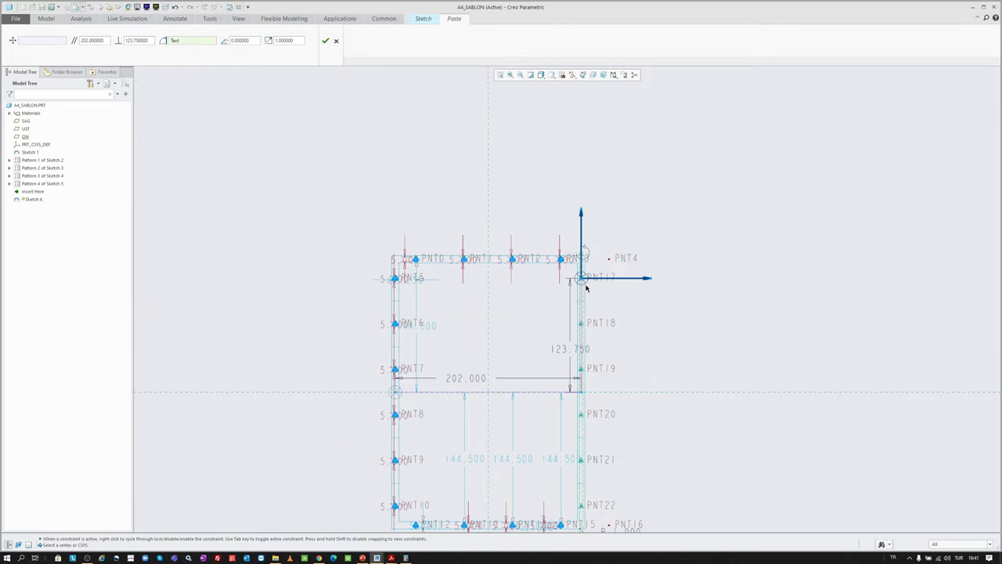
{"action": "scroll", "coordinate": [587, 283], "scroll_direction": "down", "scroll_amount": 5}
{"action": "middle_click", "coordinate": [460, 194]}
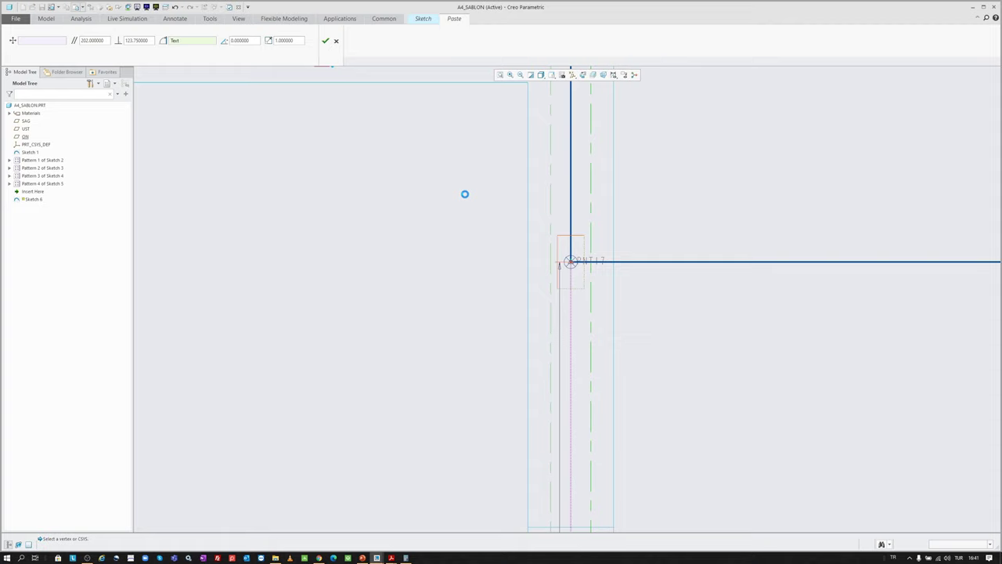
{"action": "scroll", "coordinate": [634, 217], "scroll_direction": "up", "scroll_amount": 3}
{"action": "scroll", "coordinate": [634, 216], "scroll_direction": "up", "scroll_amount": 5}
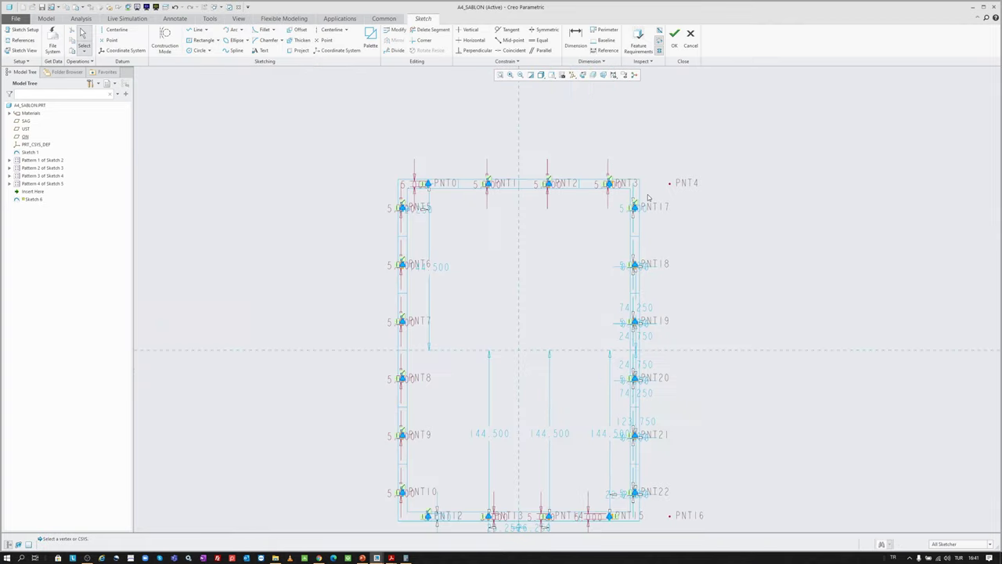
- Finish the label sketch and turn off the display of datum points
{"action": "left_click", "coordinate": [674, 35]}
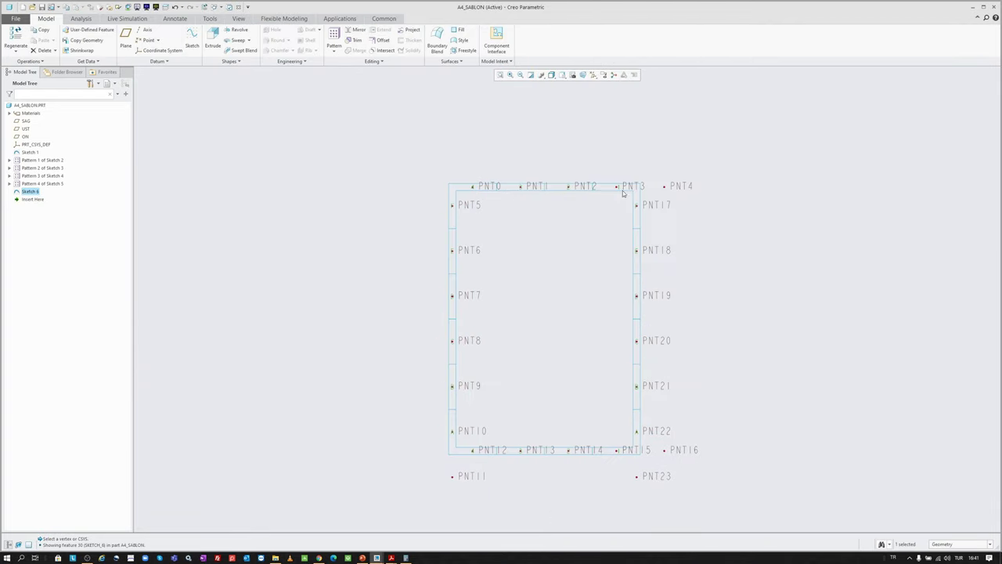
{"action": "left_click", "coordinate": [604, 79]}
{"action": "left_click", "coordinate": [617, 102]}
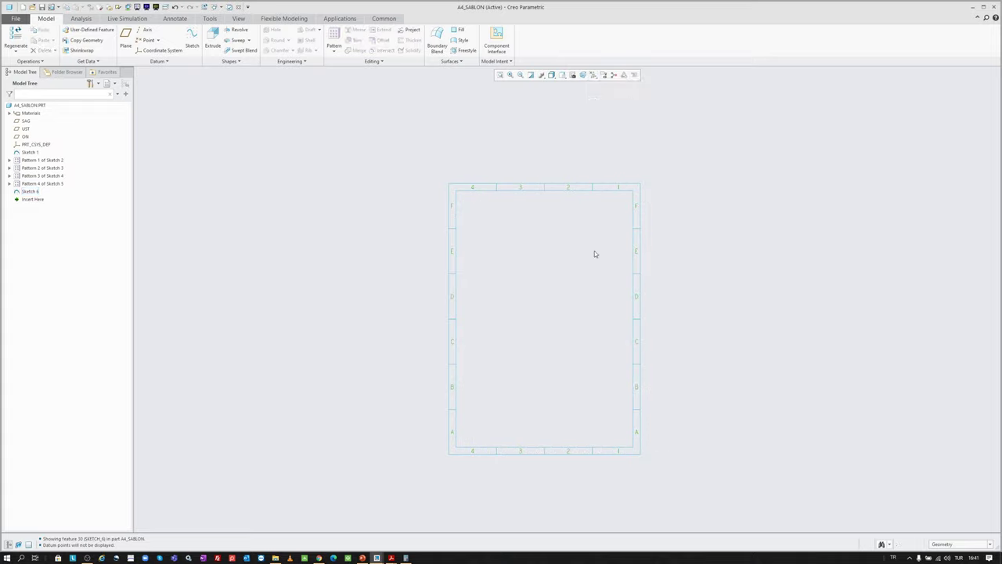
{"action": "middle_click_drag", "start_coordinate": [566, 281], "coordinate": [583, 265], "text": "shift"}
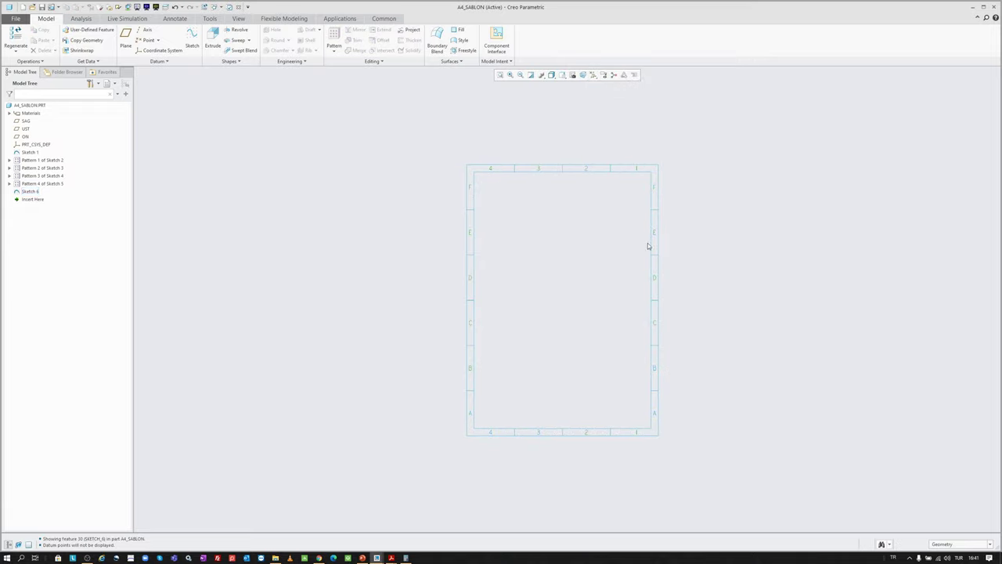
{"action": "scroll", "coordinate": [642, 247], "scroll_direction": "down", "scroll_amount": 1}
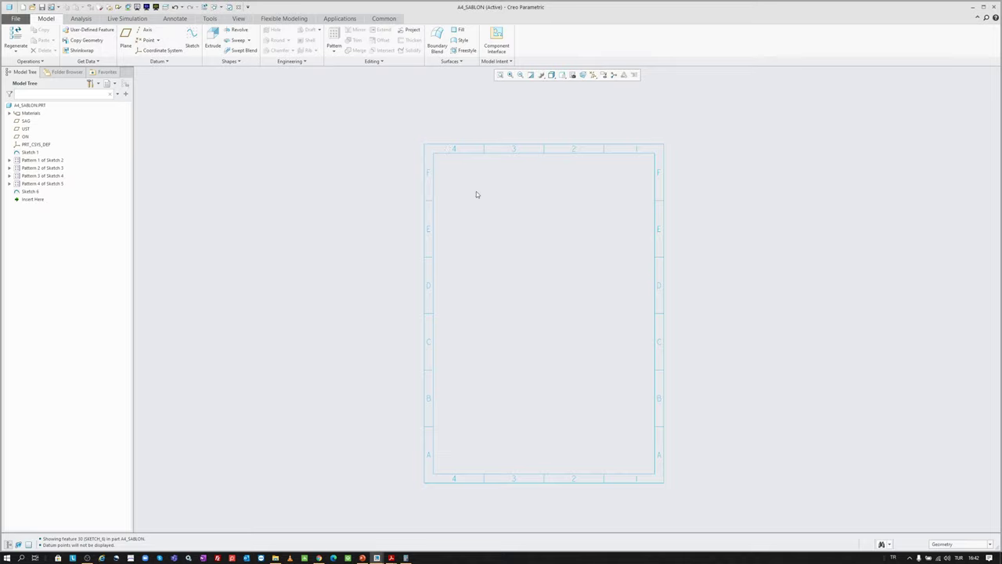
{"action": "scroll", "coordinate": [476, 193], "scroll_direction": "up", "scroll_amount": 1}
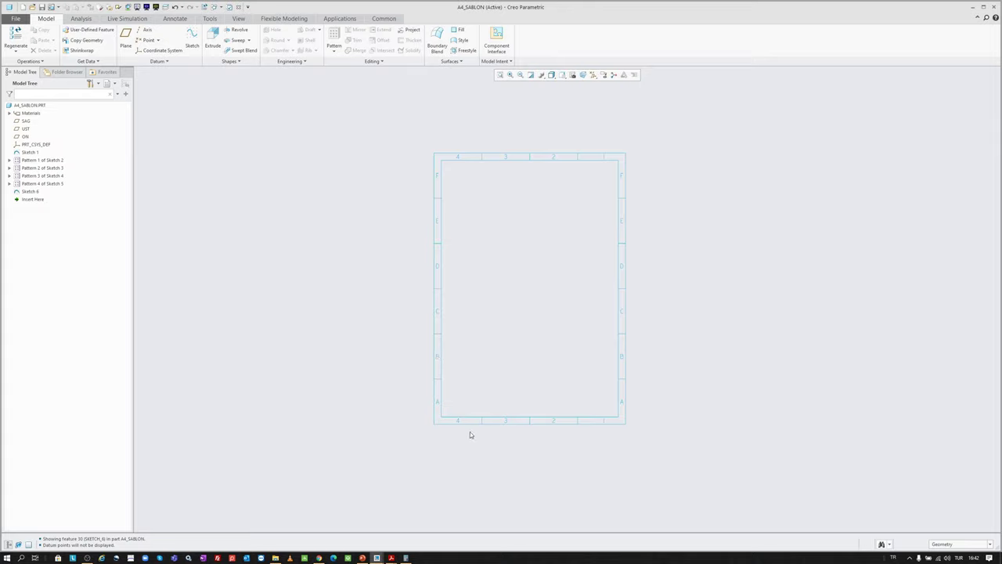
{"action": "scroll", "coordinate": [519, 228], "scroll_direction": "down", "scroll_amount": 2}
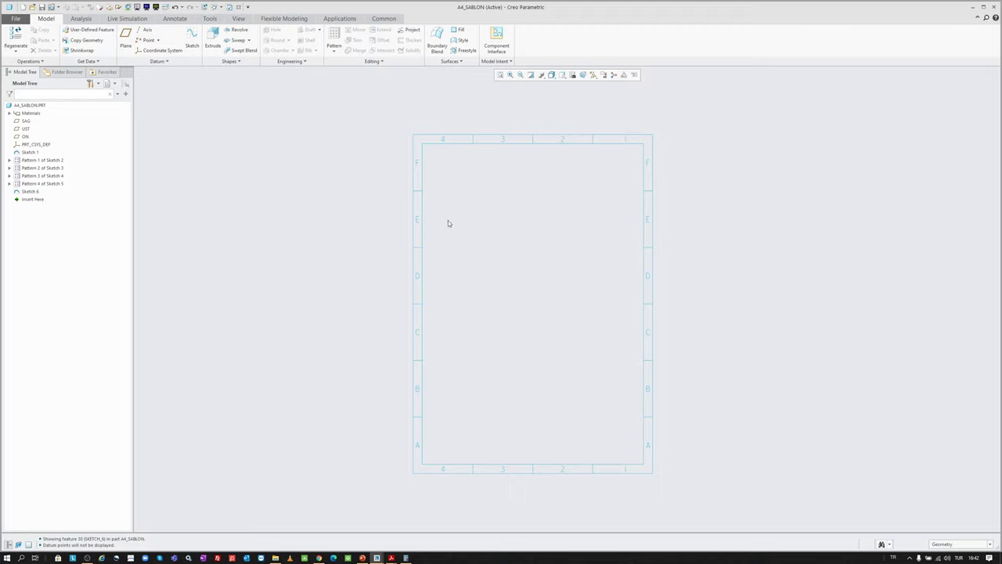
- Start a new drawing file named A4_SABLON
{"action": "key", "text": "ctrl+n"}
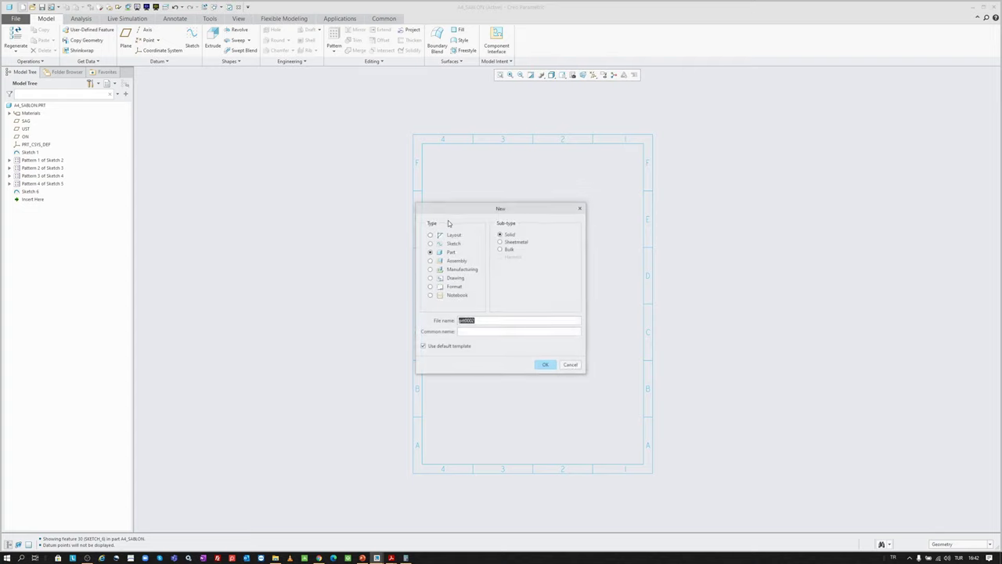
{"action": "left_click", "coordinate": [456, 280]}
{"action": "type", "text": "SABL"}
{"action": "type", "text": "A4_"}
{"action": "key", "text": "Return"}
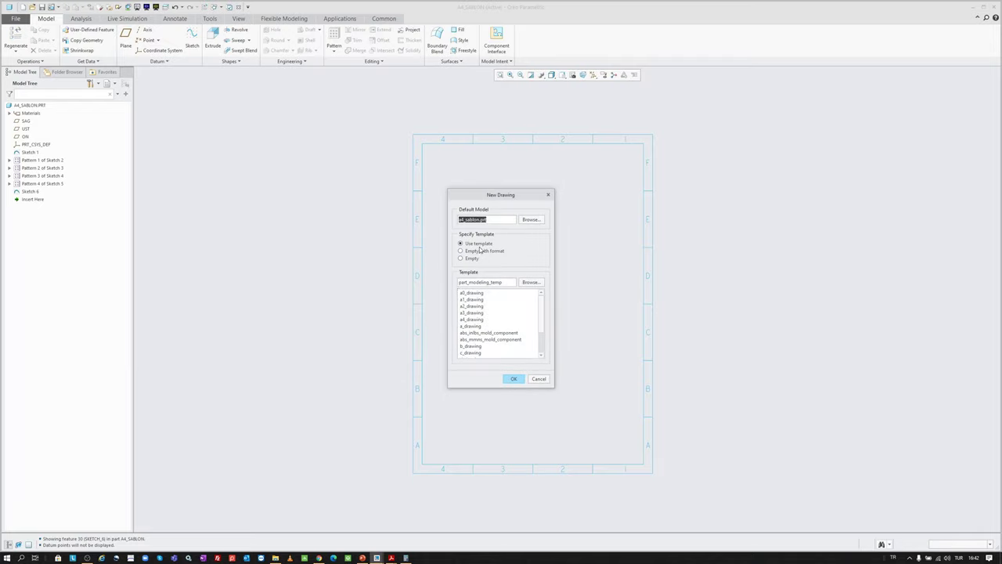
- Create the drawing as an empty sheet in portrait orientation with standard size A4
{"action": "left_click", "coordinate": [465, 260]}
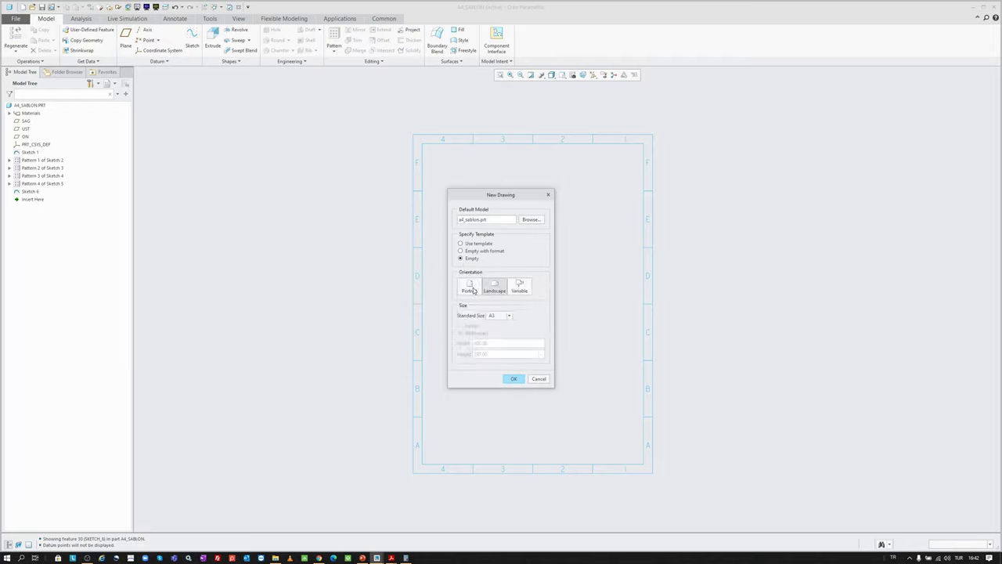
{"action": "left_click", "coordinate": [475, 289]}
{"action": "left_click", "coordinate": [508, 315]}
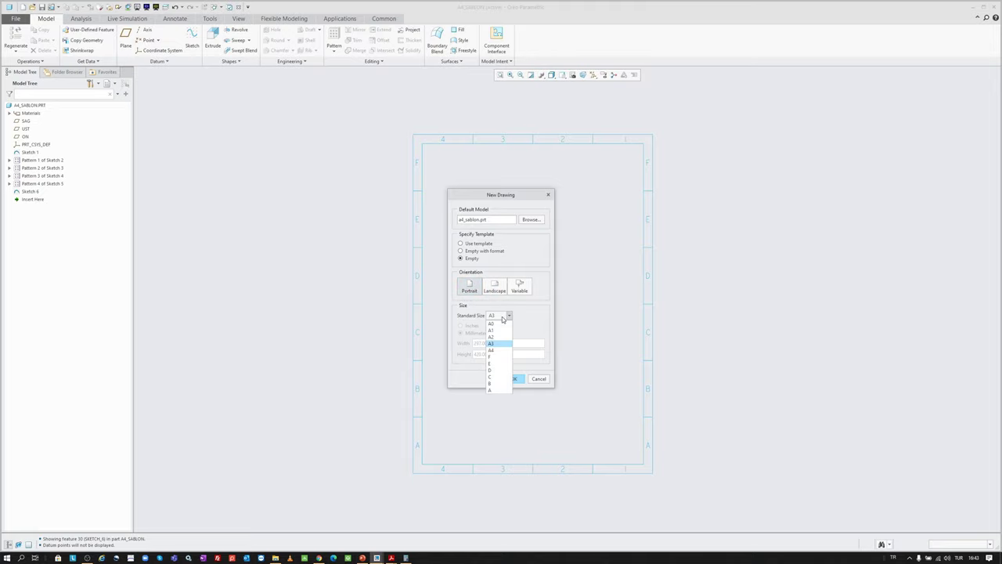
{"action": "left_click", "coordinate": [500, 351]}
{"action": "left_click", "coordinate": [516, 379]}
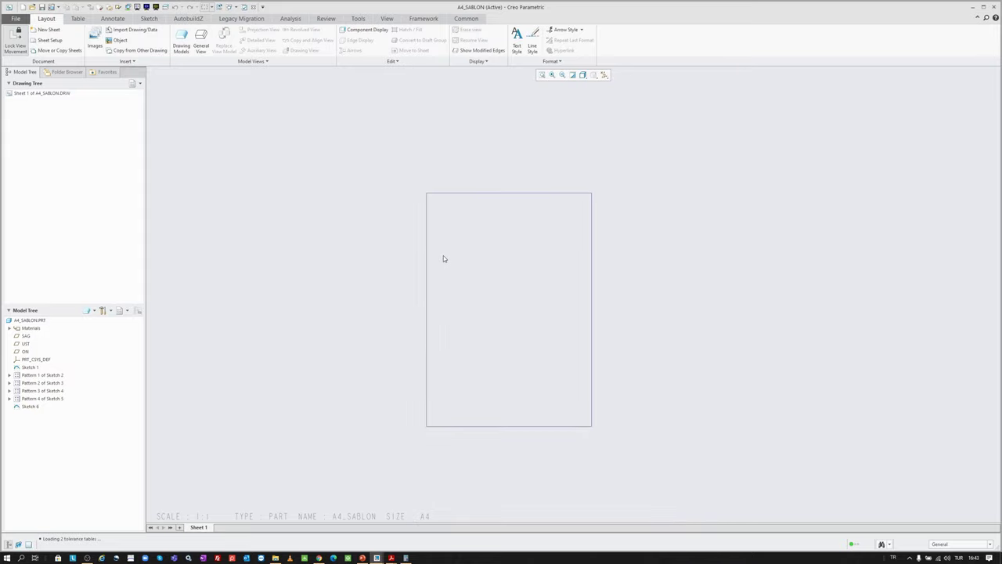
- Place a general view of the frame on the sheet with No Combined State and the FRONT orientation
{"action": "left_click", "coordinate": [203, 41]}
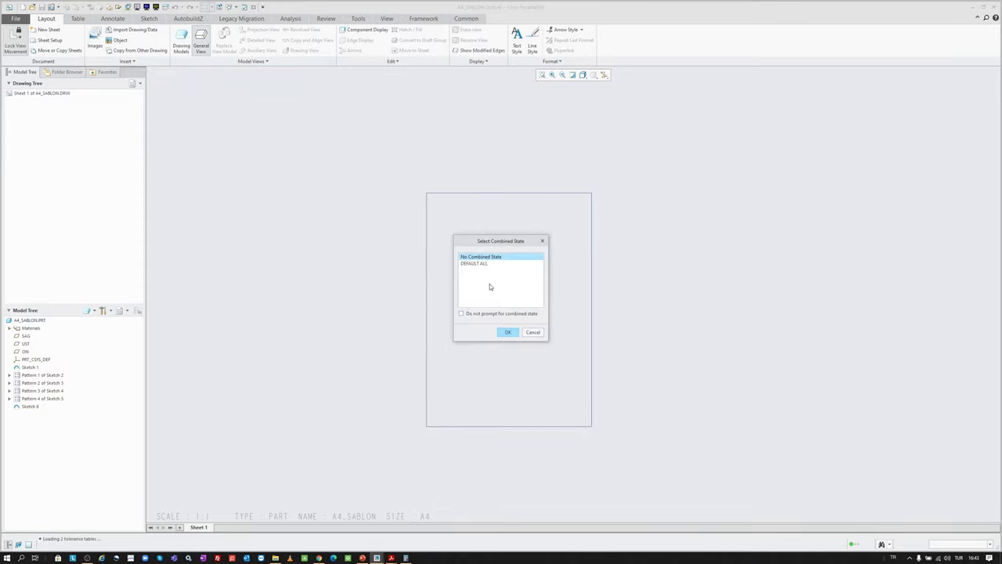
{"action": "left_click", "coordinate": [508, 332]}
{"action": "left_click", "coordinate": [504, 311]}
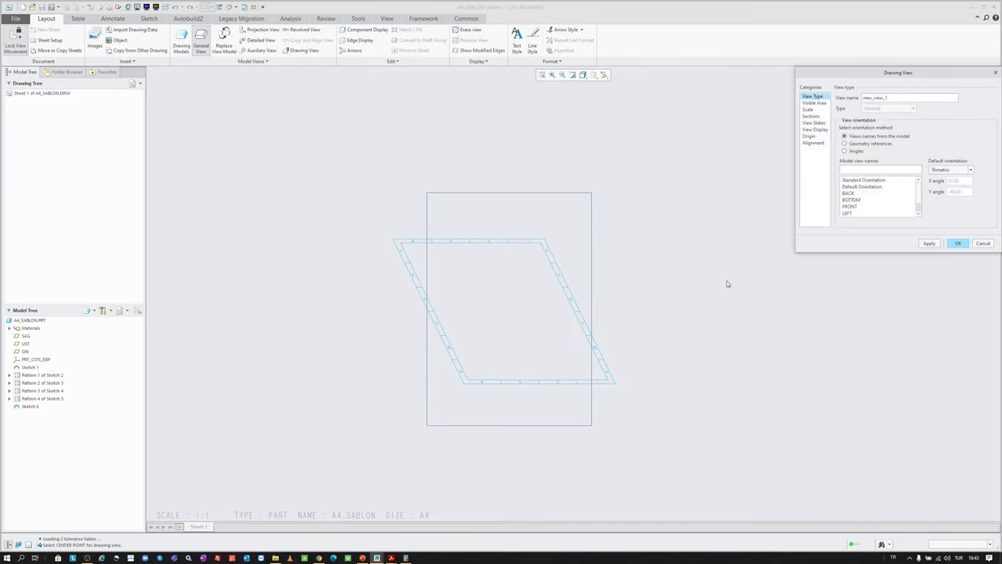
{"action": "left_click", "coordinate": [853, 207]}
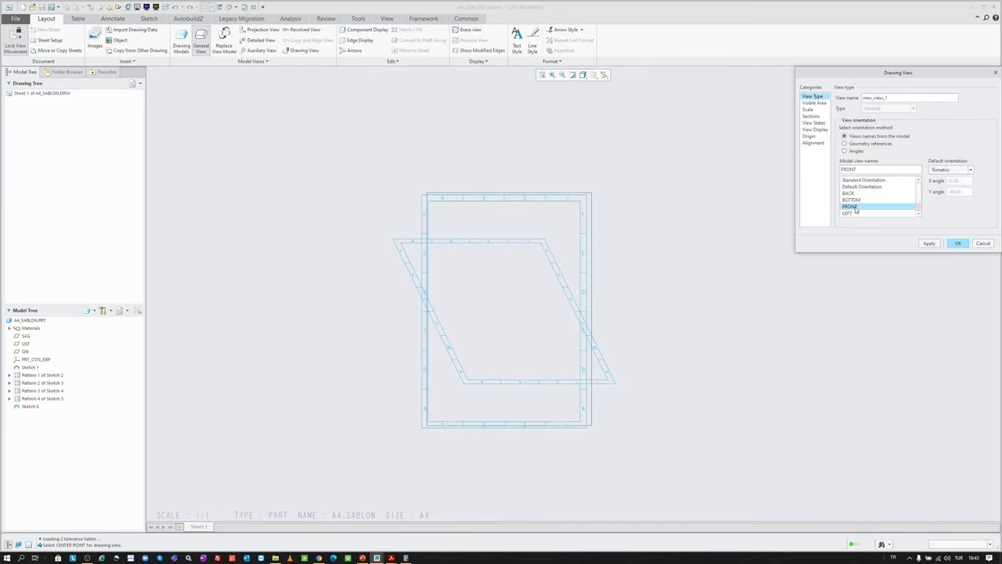
- Set the view centre's location in the sheet to X 0 and Y 0 mm and apply it
{"action": "left_click", "coordinate": [820, 143]}
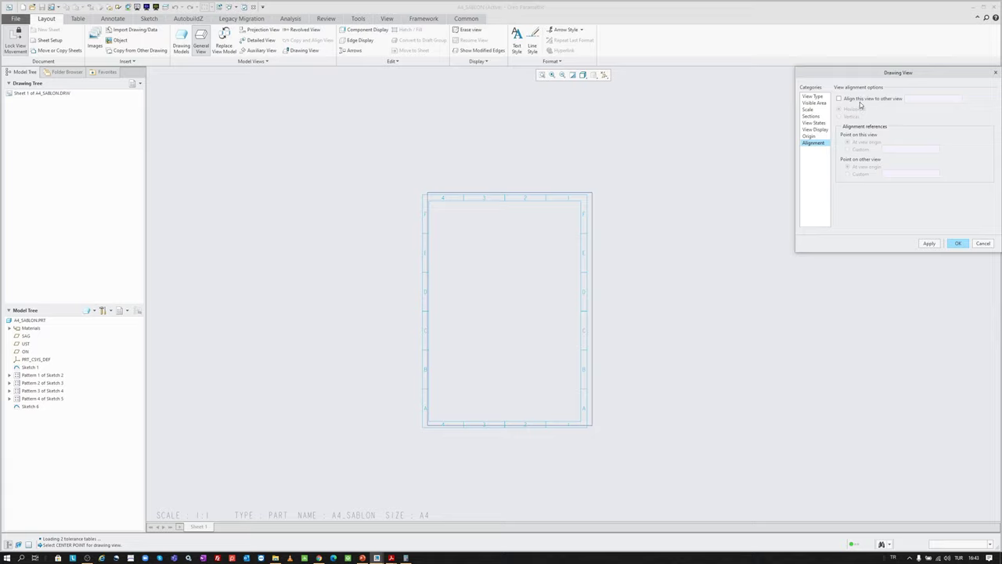
{"action": "left_click", "coordinate": [809, 137]}
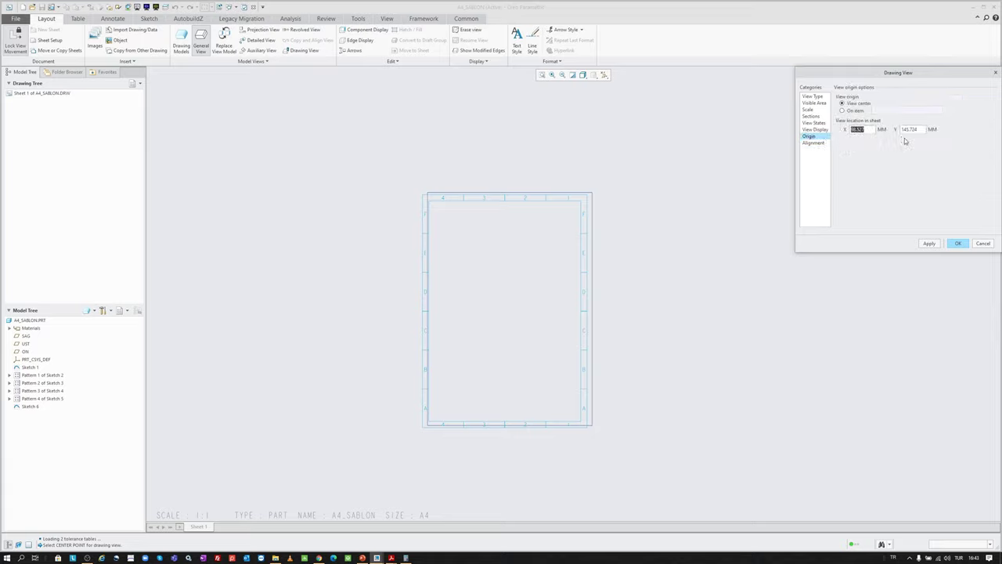
{"action": "type", "text": "0"}
{"action": "key", "text": "Tab"}
{"action": "type", "text": "0"}
{"action": "left_click", "coordinate": [929, 243]}
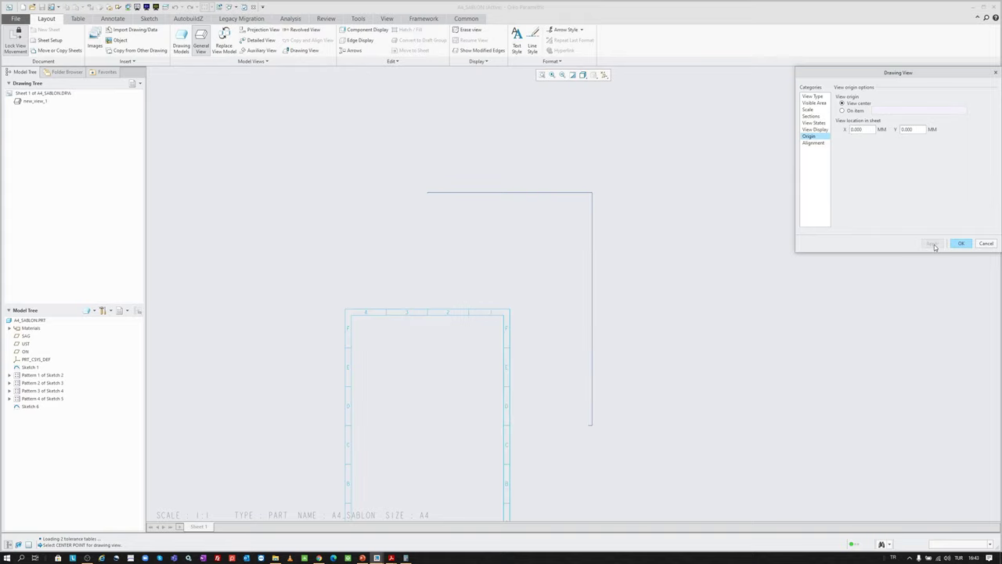
- Set the view centre's location in the sheet to X 105 mm (210/2) and Y 148.5 mm (297/2), and confirm the view
{"action": "double_click", "coordinate": [857, 129]}
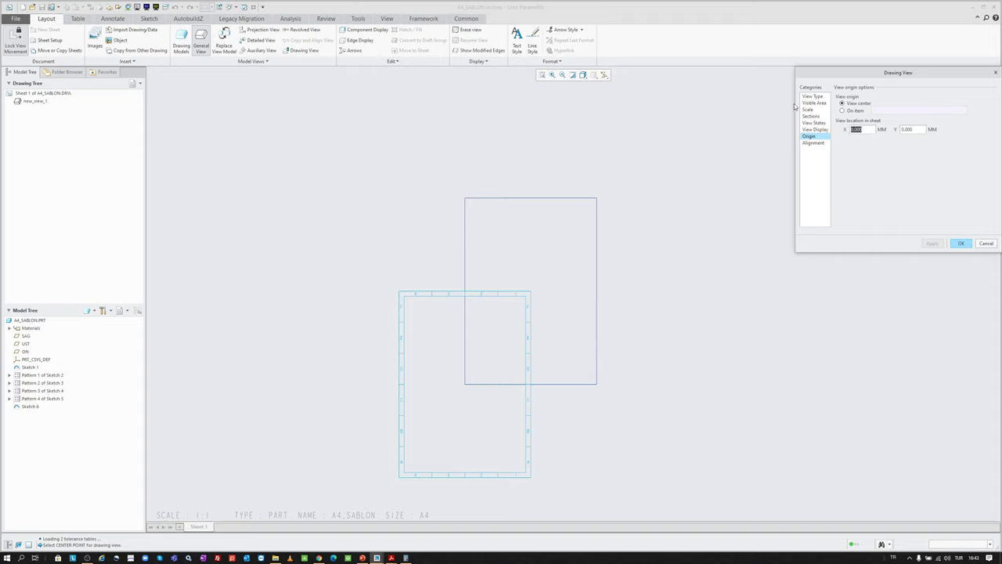
{"action": "type", "text": "310/2"}
{"action": "key", "text": "Return"}
{"action": "double_click", "coordinate": [908, 129]}
{"action": "type", "text": "297/2"}
{"action": "key", "text": "Return"}
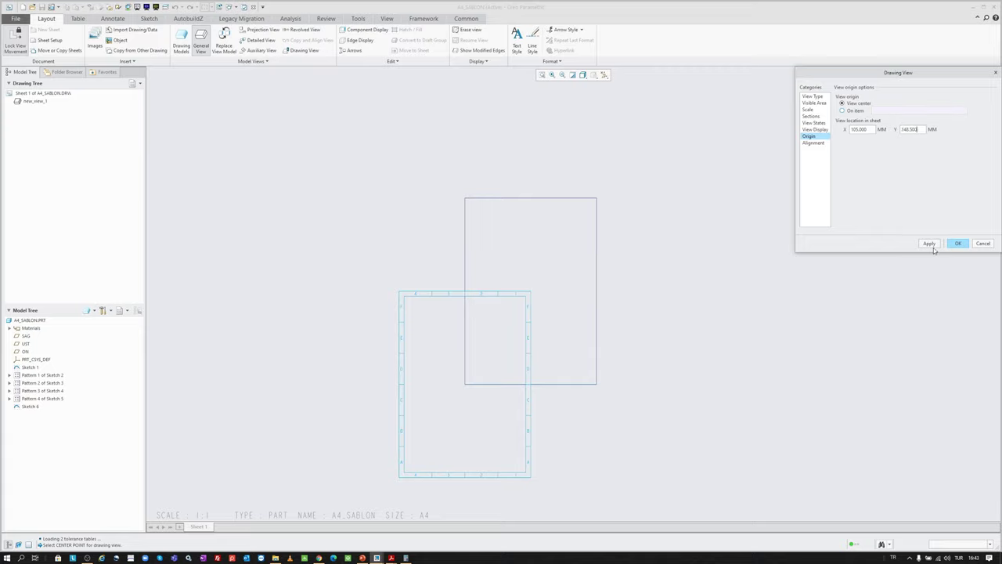
{"action": "left_click", "coordinate": [931, 245]}
{"action": "scroll", "coordinate": [472, 204], "scroll_direction": "up", "scroll_amount": 3}
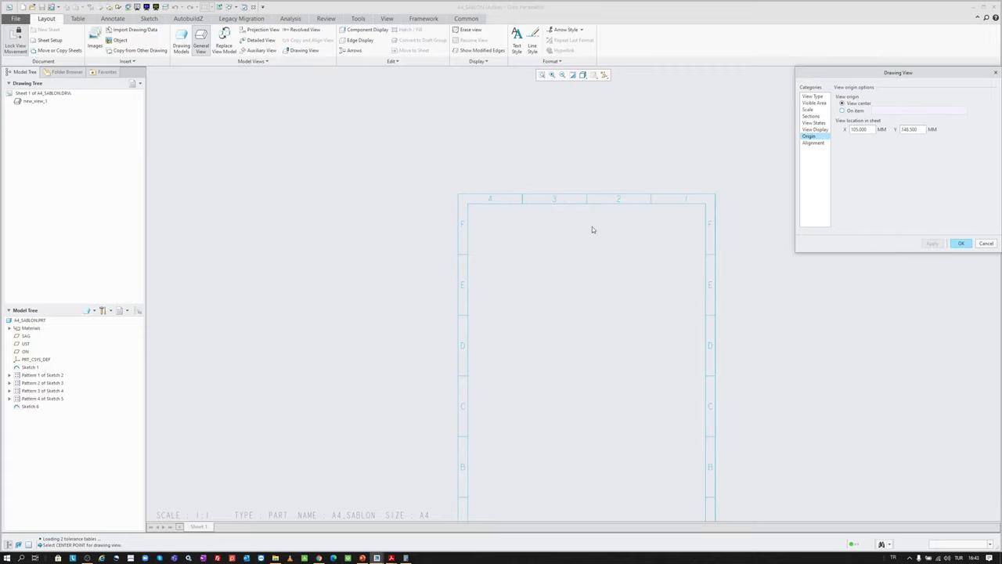
{"action": "scroll", "coordinate": [579, 229], "scroll_direction": "down", "scroll_amount": 1}
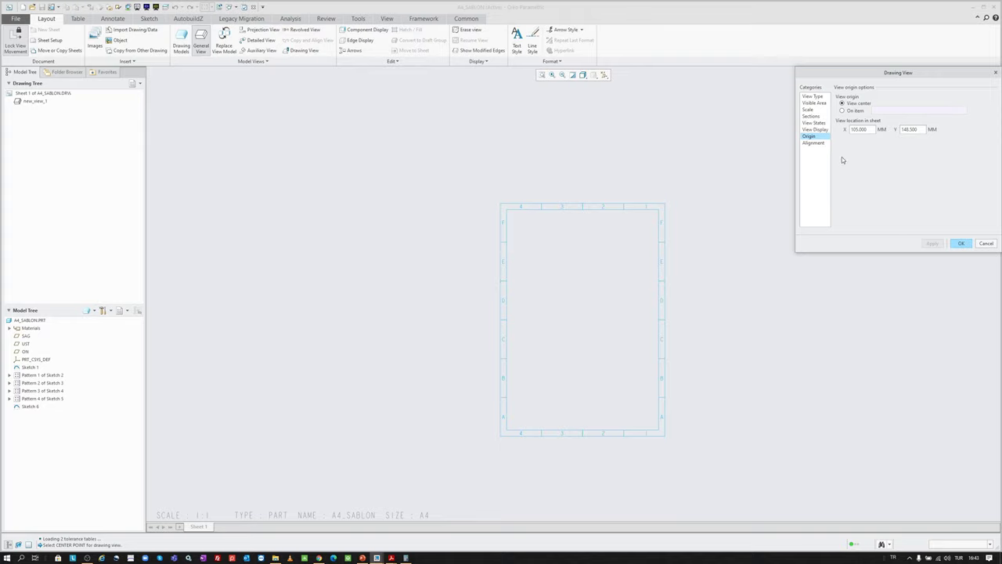
{"action": "key", "text": "Return"}
{"action": "scroll", "coordinate": [638, 361], "scroll_direction": "up", "scroll_amount": 1}
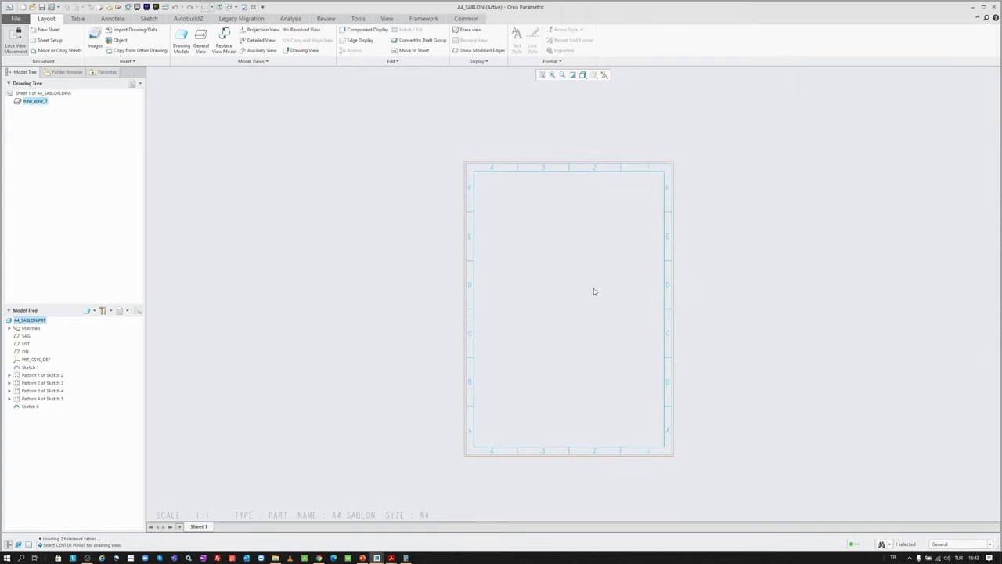
{"action": "left_click", "coordinate": [418, 227]}
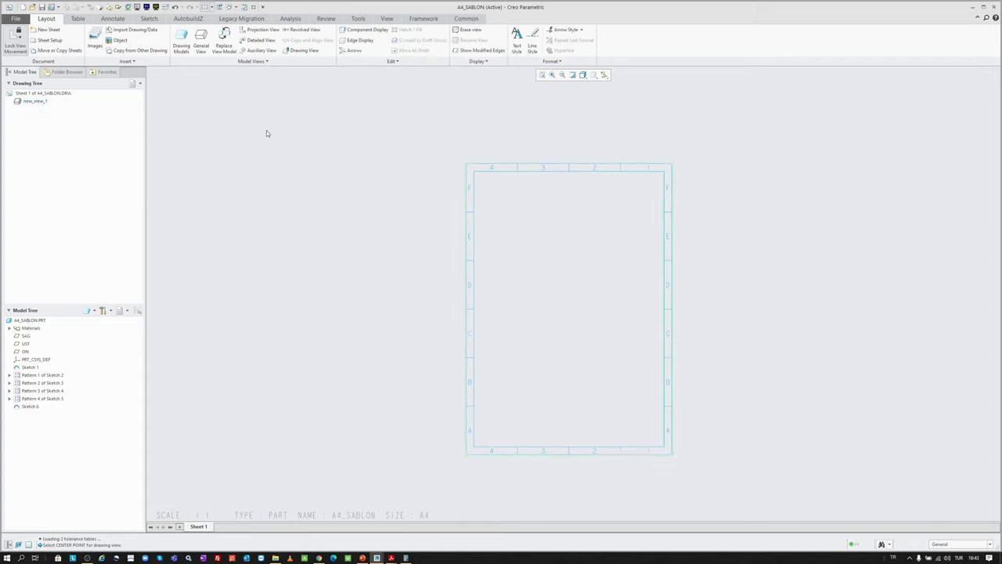
- Export the drawing in DWG format as a4_sablon to the Antet folder
{"action": "left_click", "coordinate": [16, 18]}
{"action": "mouse_move", "coordinate": [26, 75]}
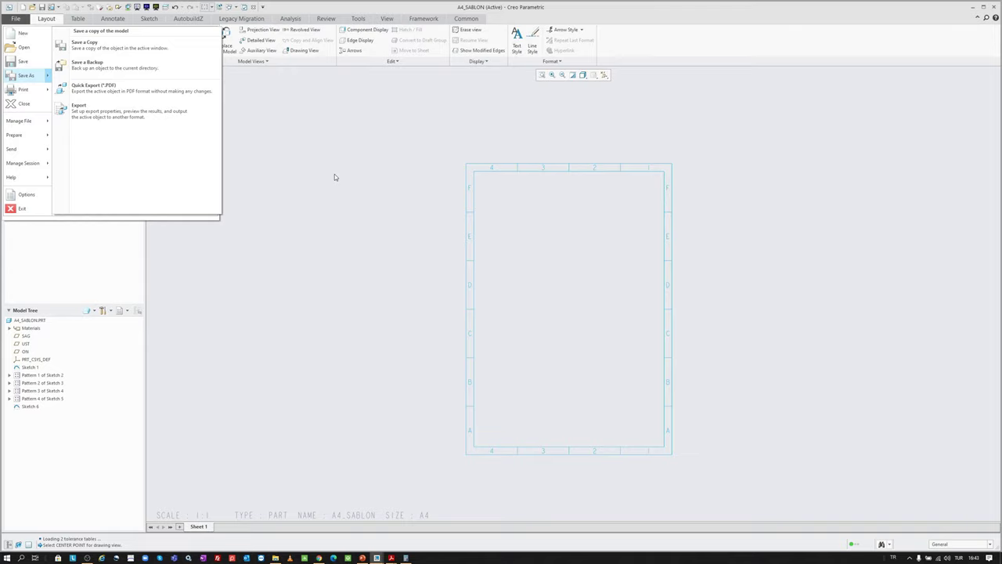
{"action": "left_click", "coordinate": [110, 116]}
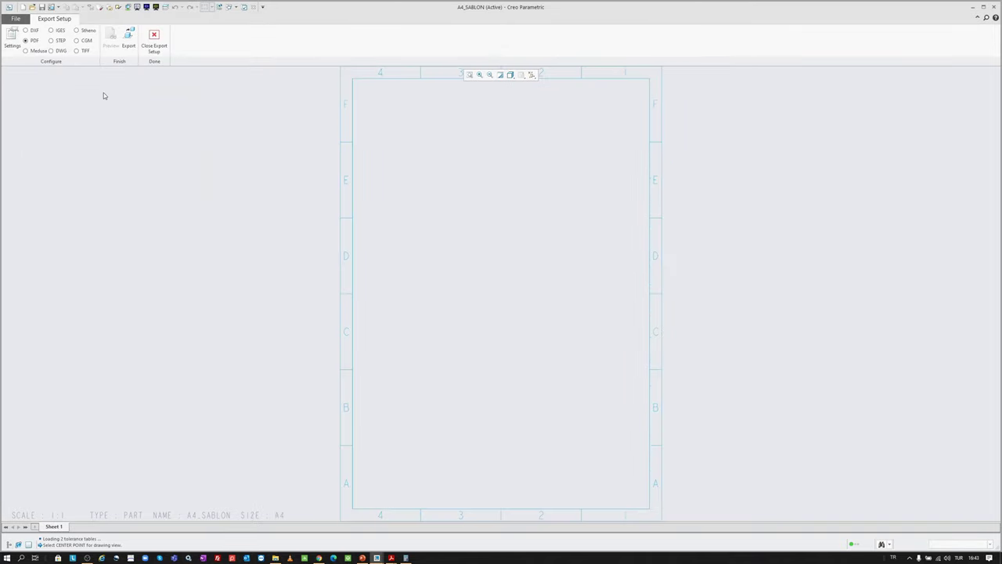
{"action": "left_click", "coordinate": [56, 53]}
{"action": "left_click", "coordinate": [128, 40]}
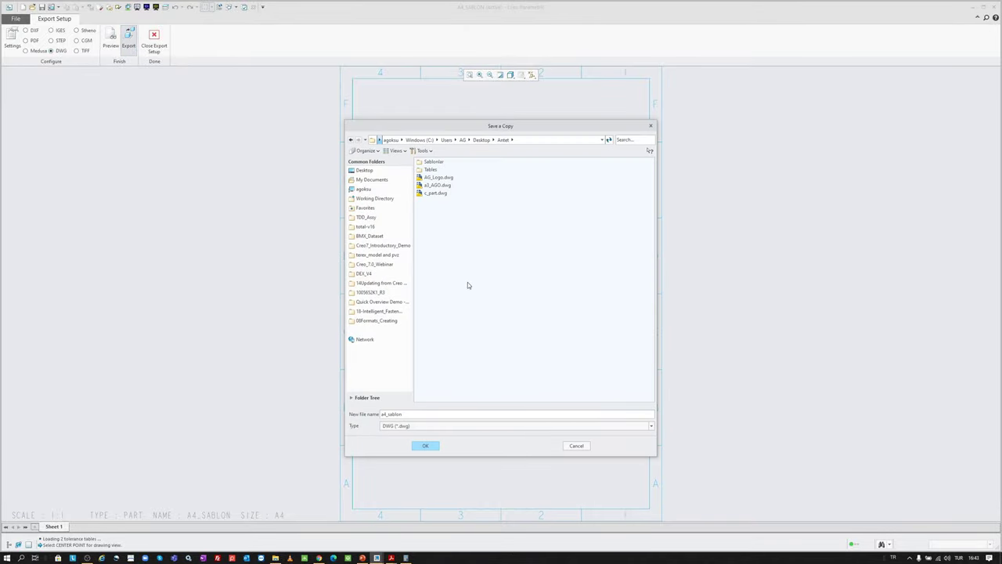
{"action": "key", "text": "Return"}
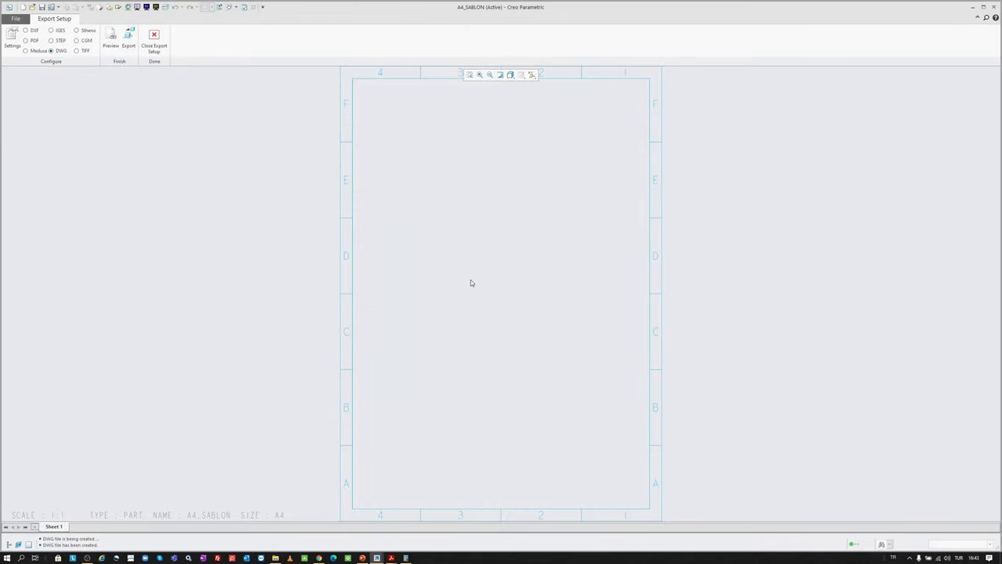
- Leave the export setup and save a backup of the A4_SABLON drawing into a new PRT_SABLON folder inside Antet
{"action": "left_click", "coordinate": [154, 39]}
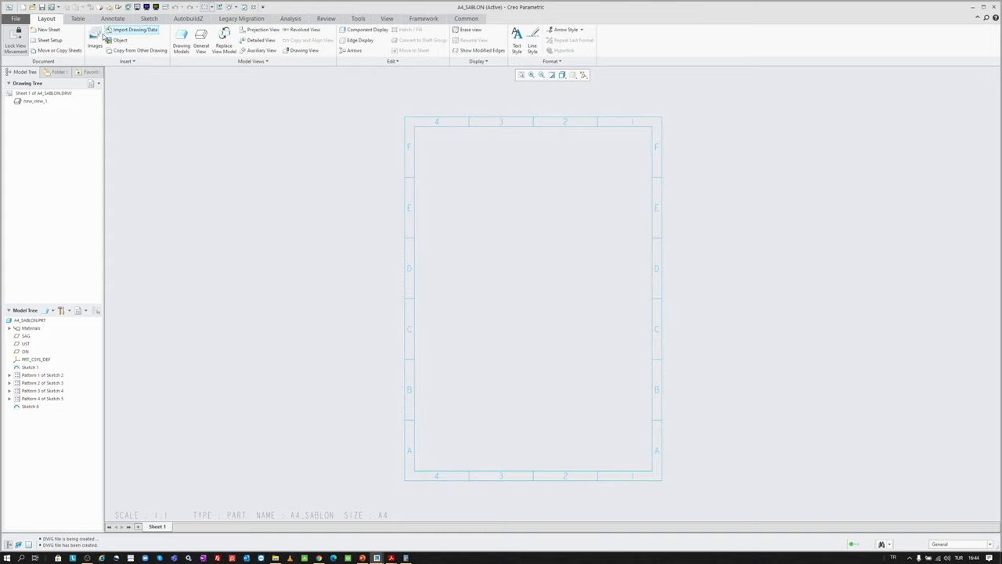
{"action": "left_click", "coordinate": [15, 18]}
{"action": "mouse_move", "coordinate": [33, 78]}
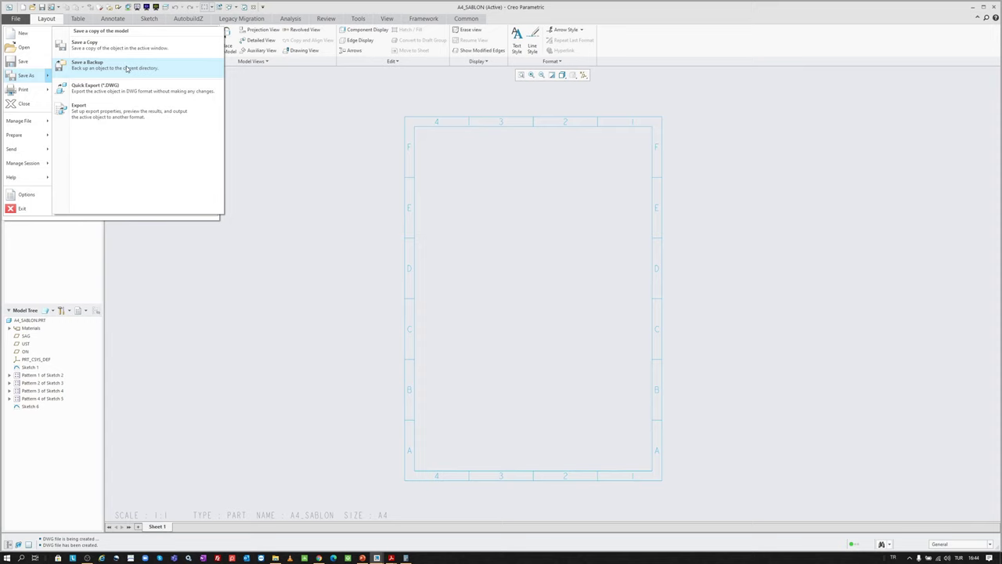
{"action": "left_click", "coordinate": [102, 74]}
{"action": "right_click", "coordinate": [441, 222]}
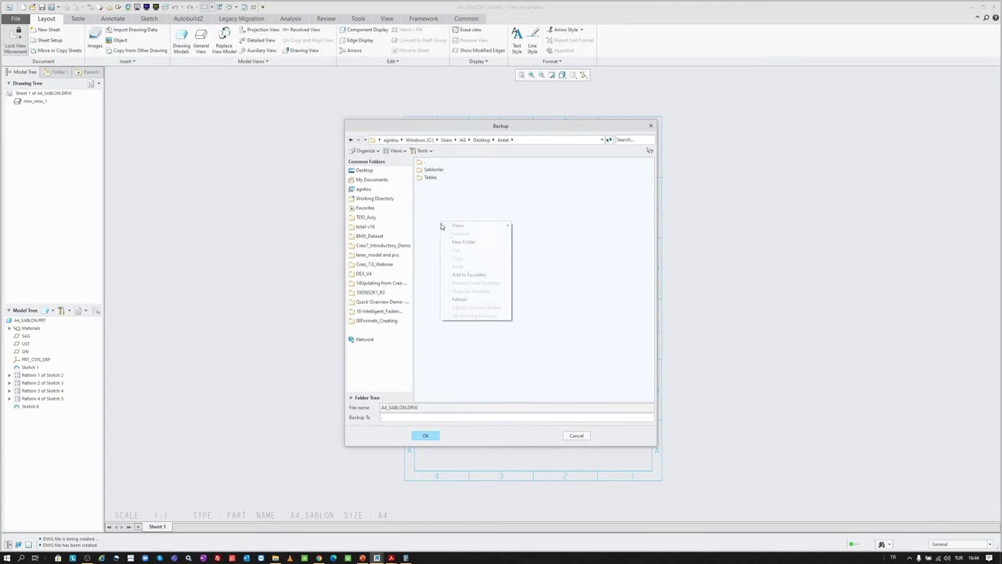
{"action": "left_click", "coordinate": [459, 242]}
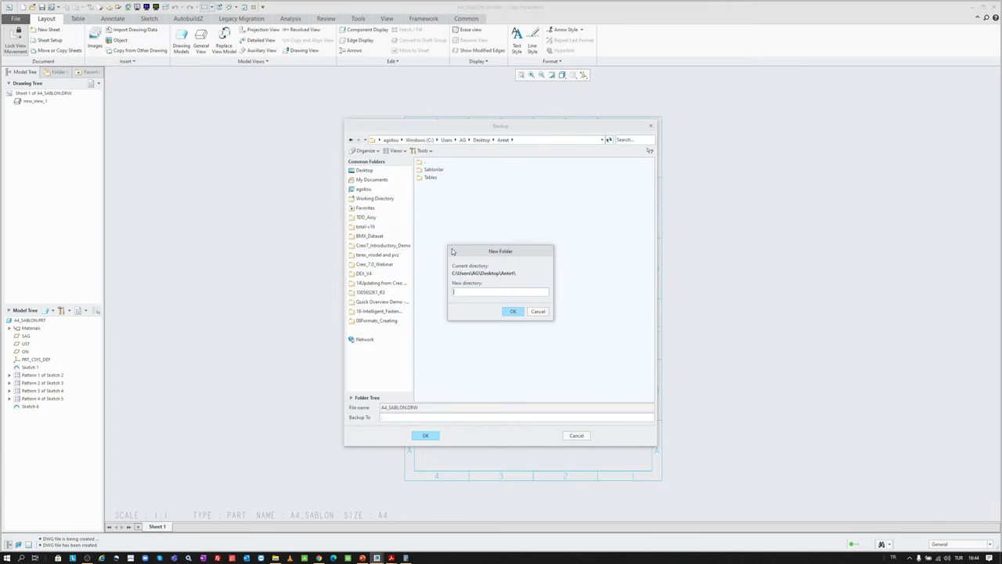
{"action": "type", "text": "PRT_SABLON"}
{"action": "key", "text": "Return"}
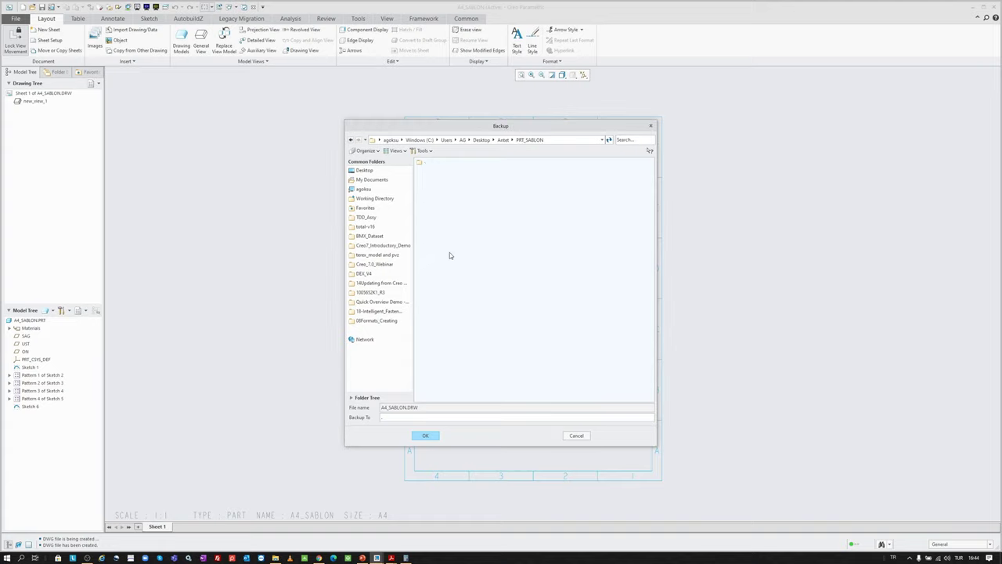
{"action": "key", "text": "Return"}
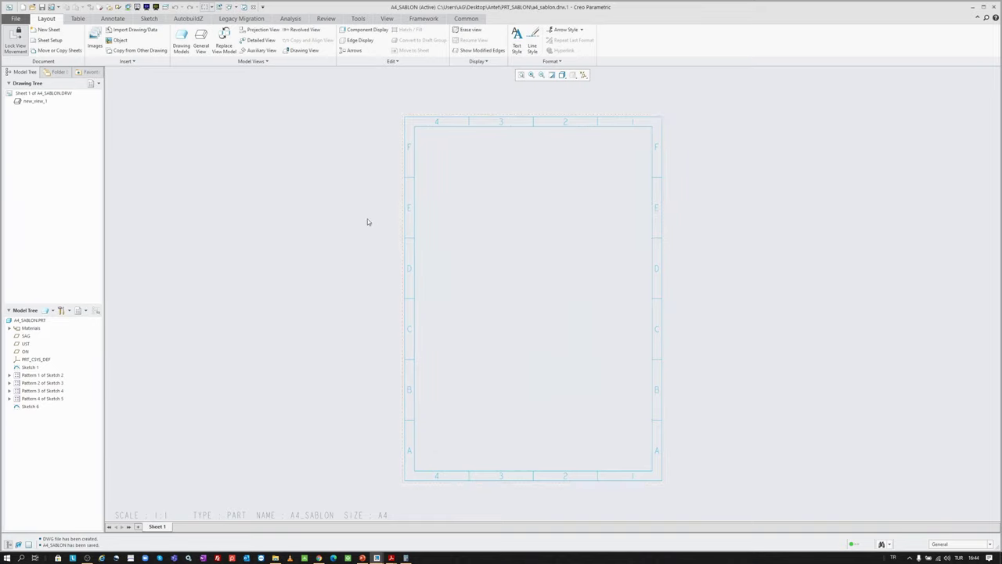
- Close the drawing and part windows and erase all objects not displayed from the session
{"action": "left_click", "coordinate": [241, 7]}
{"action": "left_click", "coordinate": [242, 8]}
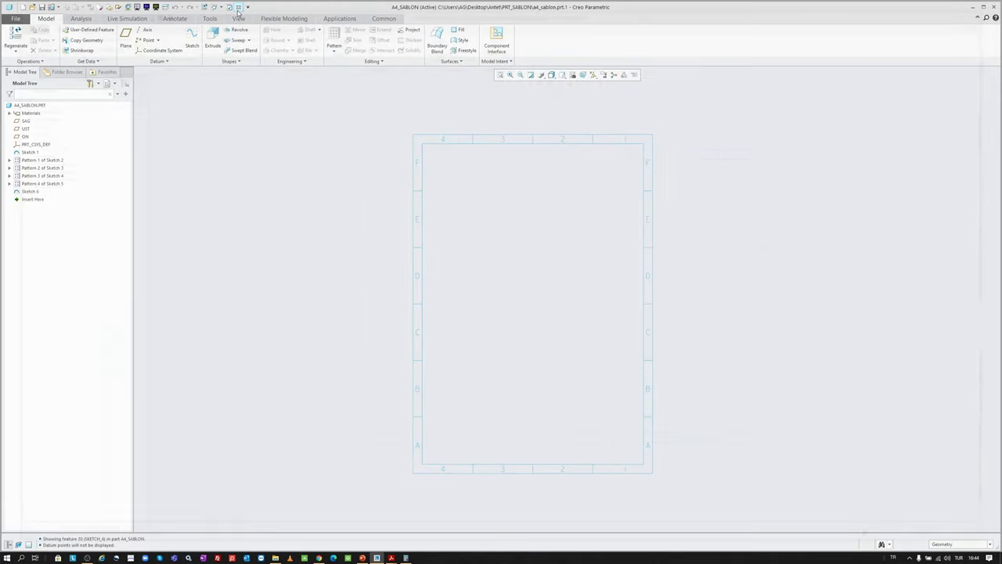
{"action": "left_click", "coordinate": [239, 8]}
{"action": "left_click", "coordinate": [100, 43]}
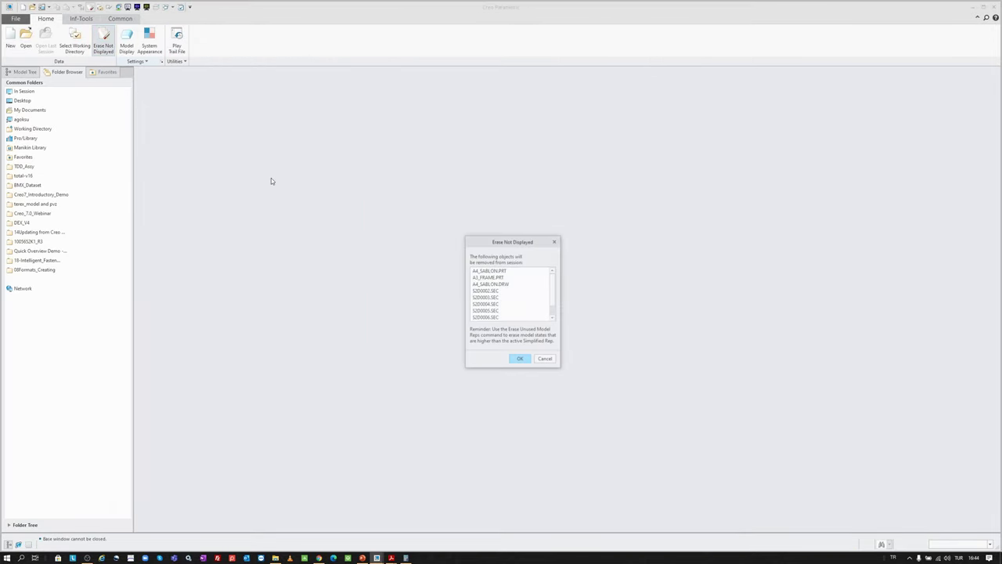
{"action": "key", "text": "Return"}
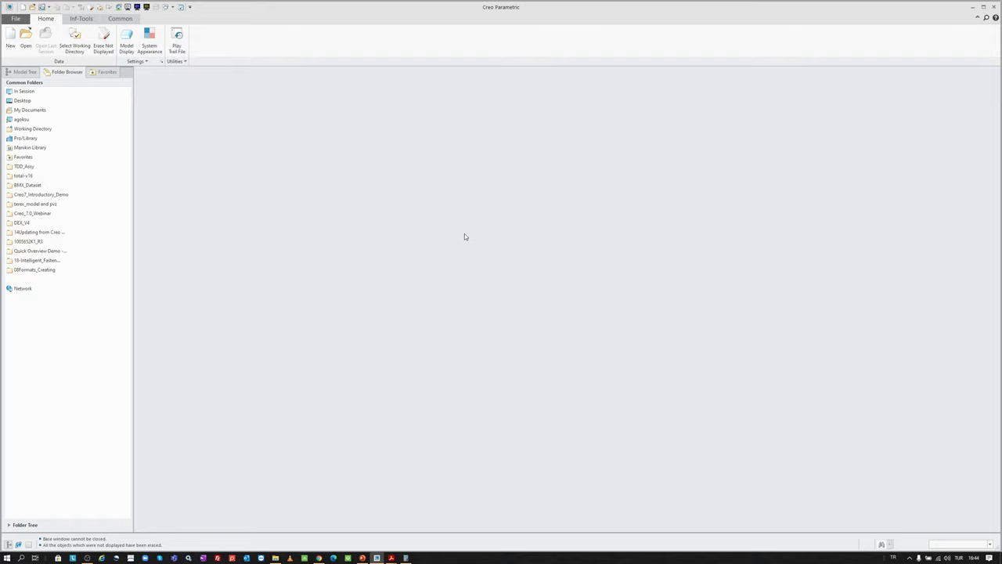
- Create a new format file named A4_ANTET as an empty A4 sheet in portrait orientation
{"action": "key", "text": "ctrl+n"}
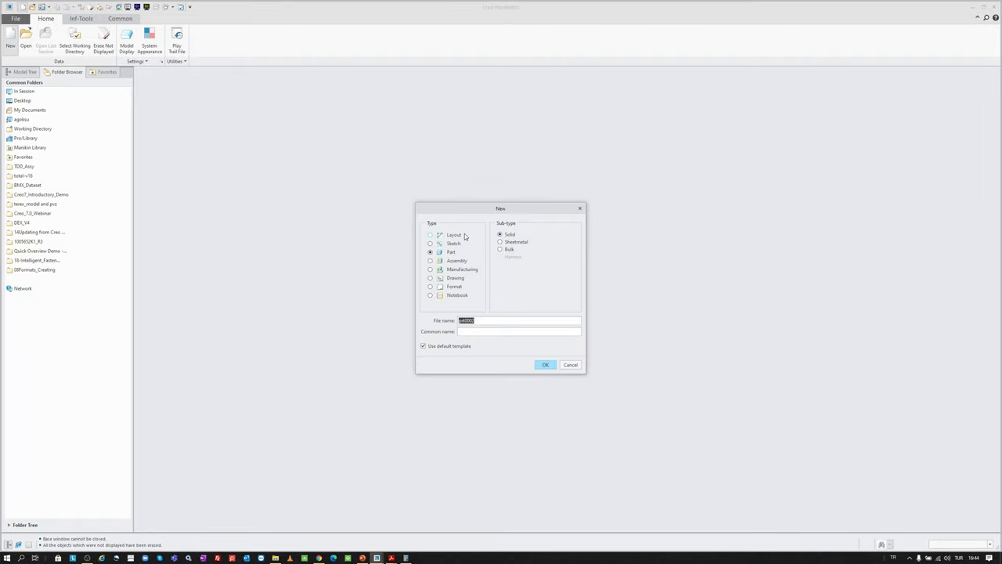
{"action": "left_click", "coordinate": [453, 287]}
{"action": "type", "text": "A4_ANTET"}
{"action": "key", "text": "Return"}
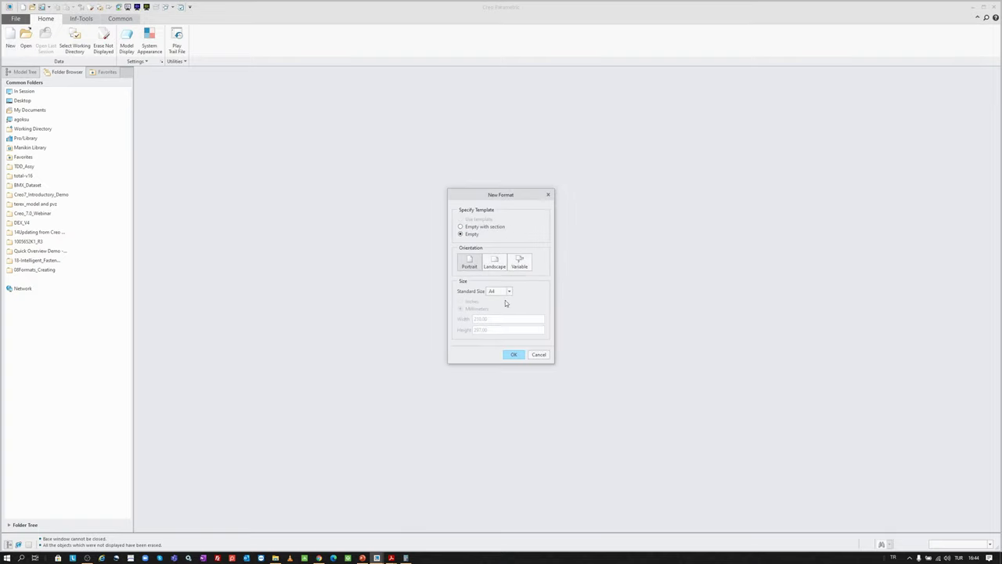
{"action": "left_click", "coordinate": [514, 354]}
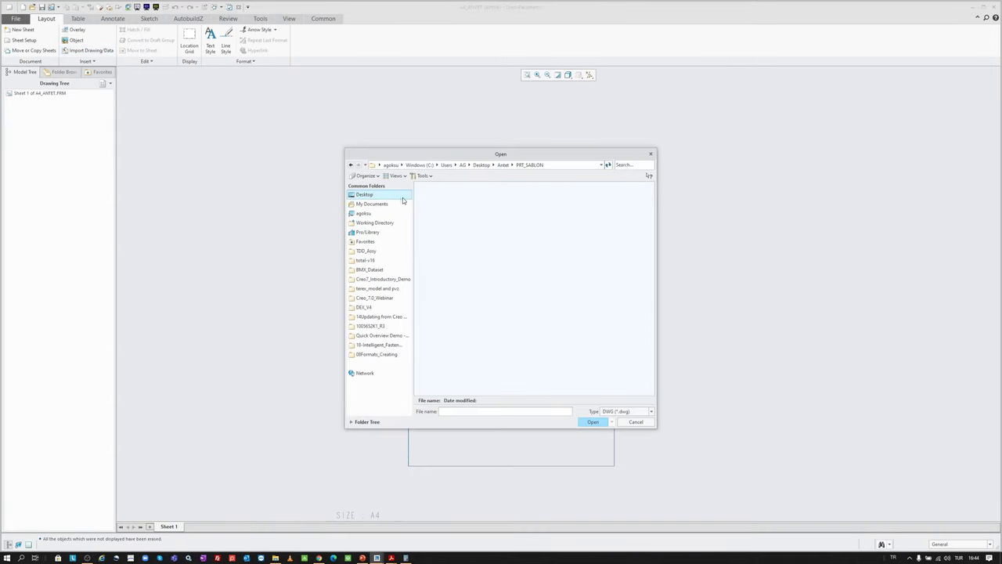
- Import a4_sablon.dwg from the Antet folder into the format, using Model Space and the default import options
{"action": "left_click", "coordinate": [503, 164]}
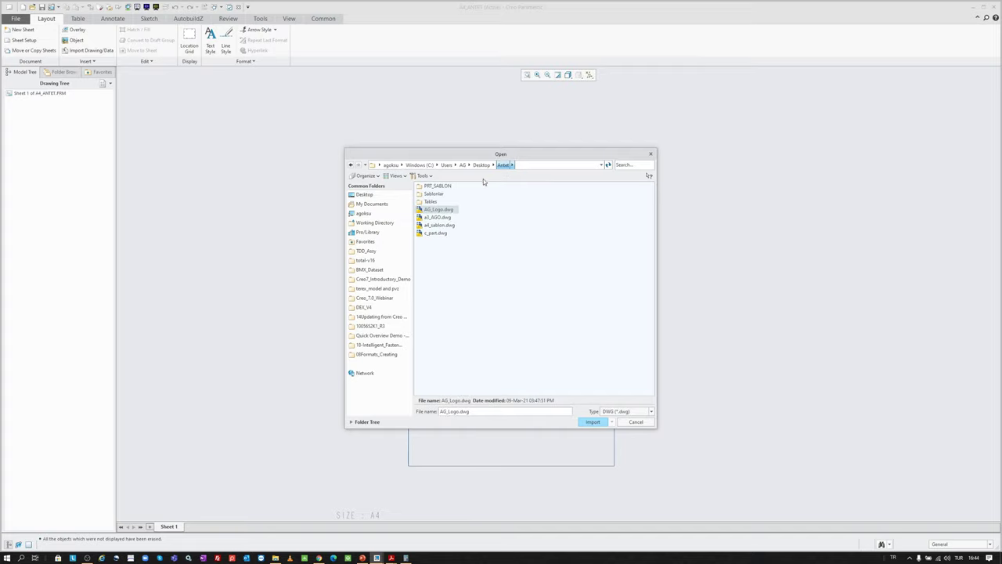
{"action": "left_click", "coordinate": [441, 225]}
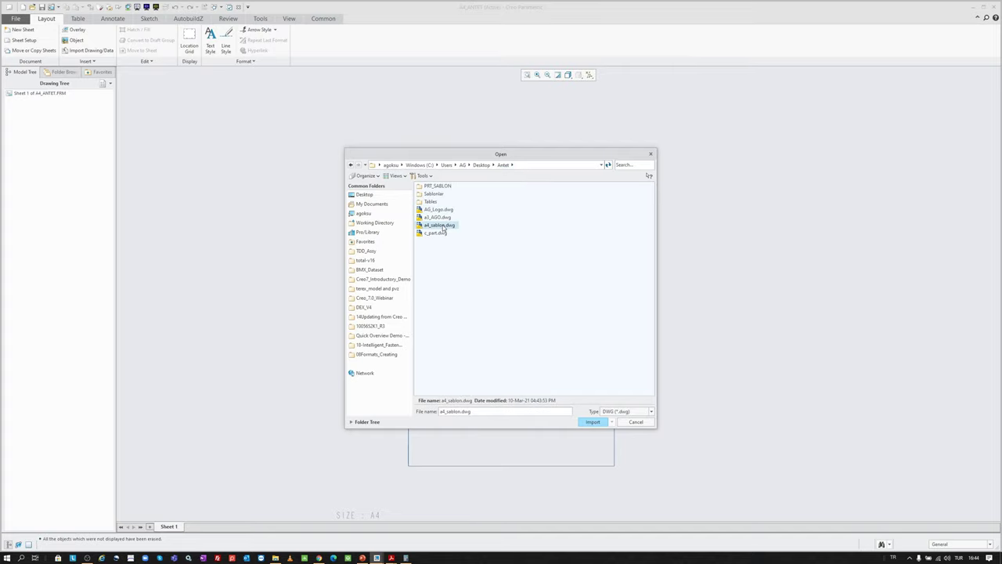
{"action": "double_click", "coordinate": [443, 227]}
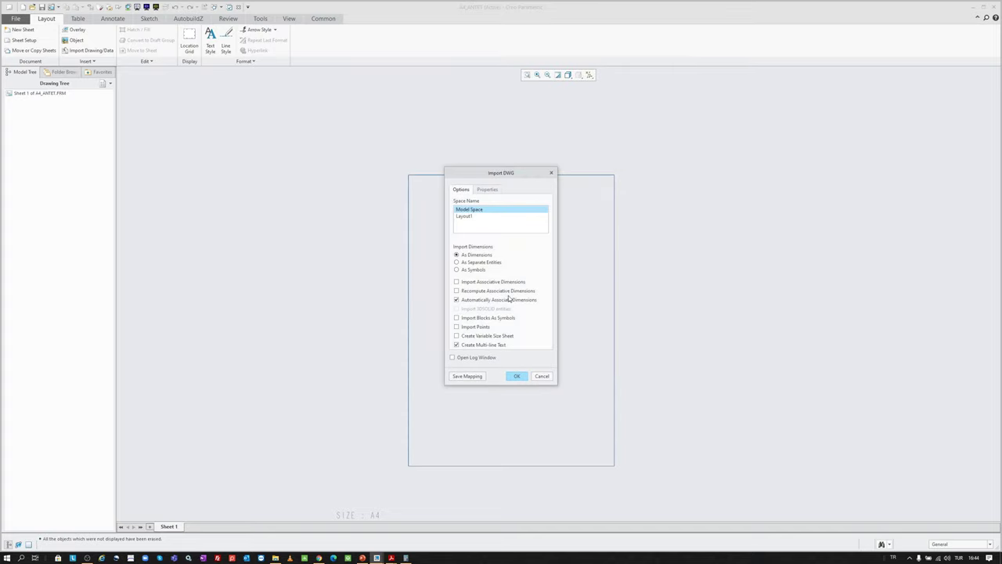
{"action": "key", "text": "Return"}
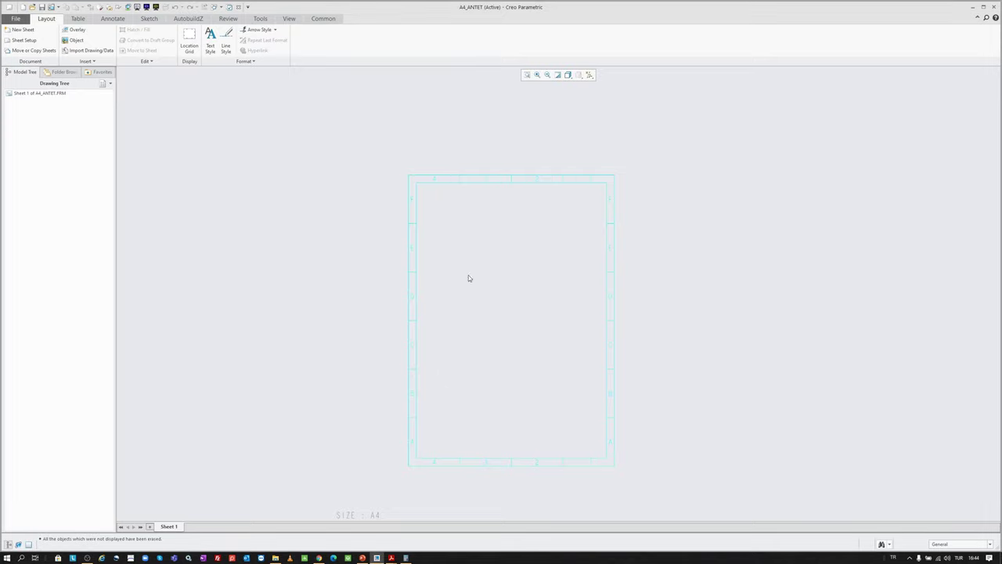
- Change the line style colour of all imported frame lines and zone labels to the Geometry system colour
{"action": "left_click", "coordinate": [225, 43]}
{"action": "left_click_drag", "start_coordinate": [371, 148], "coordinate": [651, 504]}
{"action": "middle_click", "coordinate": [716, 267]}
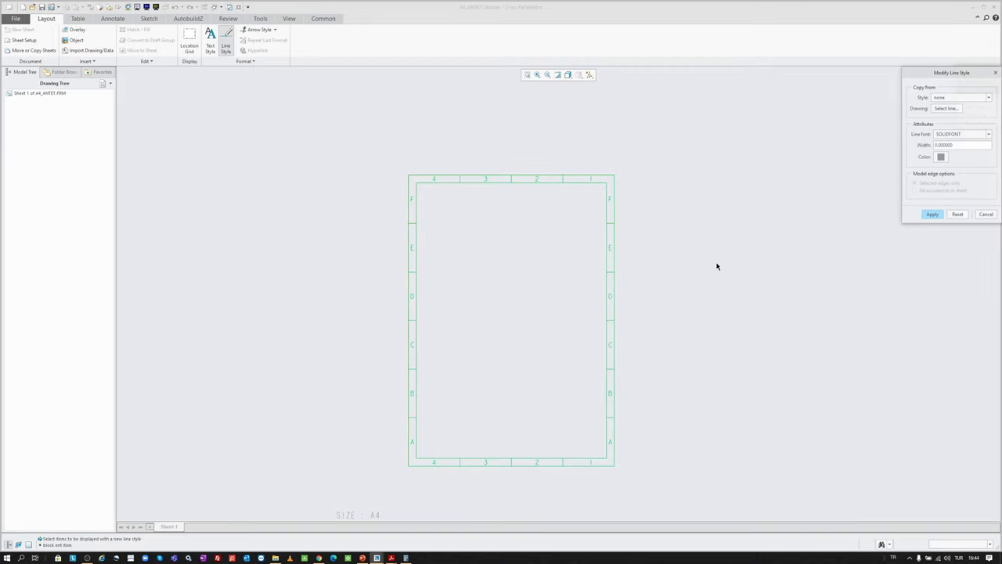
{"action": "left_click", "coordinate": [942, 157]}
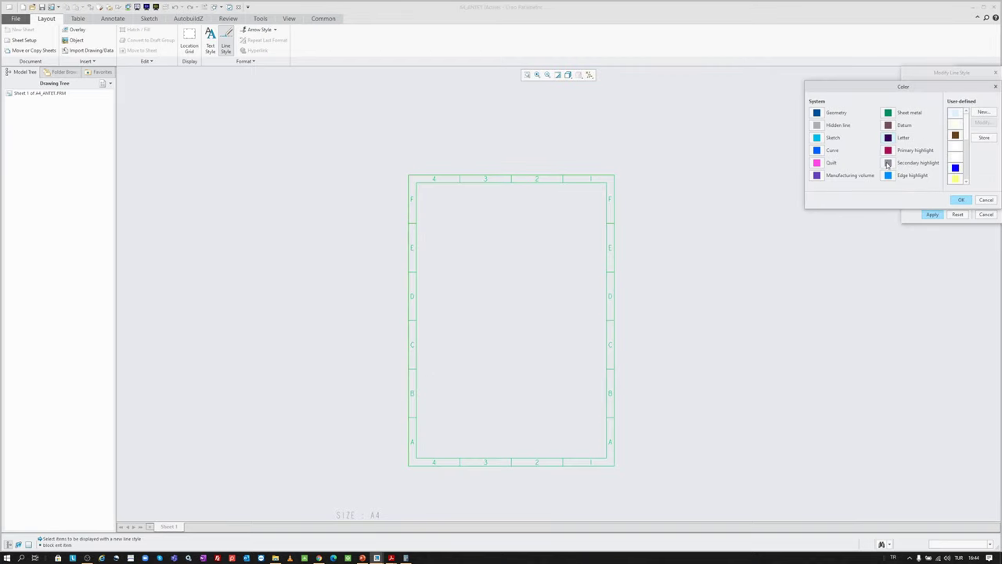
{"action": "left_click", "coordinate": [815, 113]}
{"action": "left_click", "coordinate": [960, 202]}
{"action": "left_click", "coordinate": [934, 215]}
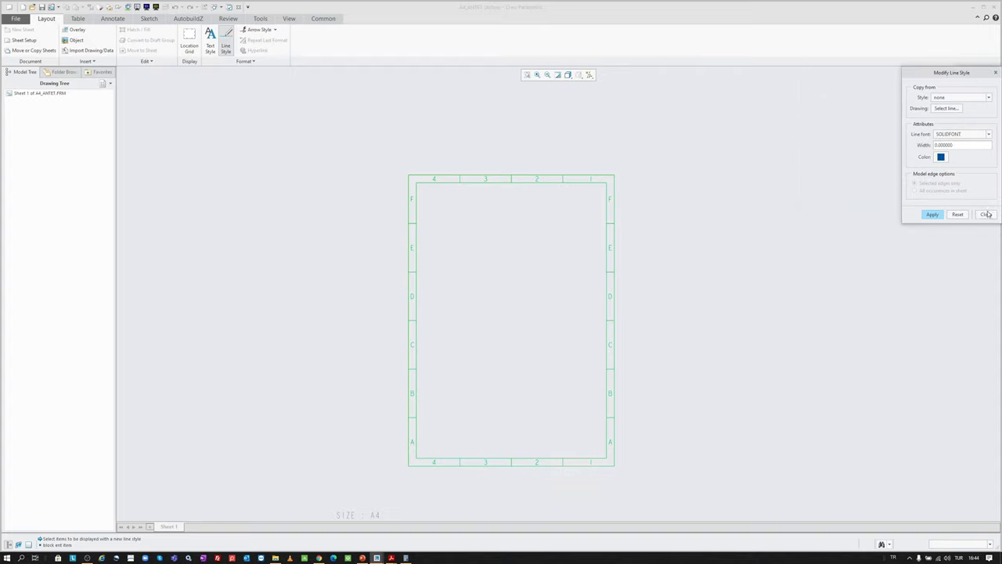
{"action": "left_click", "coordinate": [987, 215]}
{"action": "middle_click", "coordinate": [724, 252]}
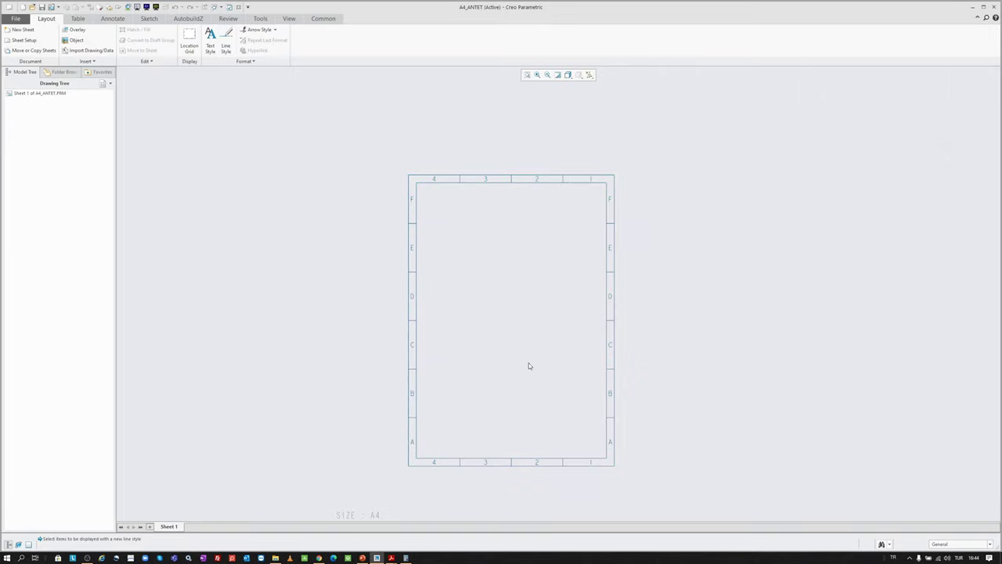
- Open the a4_sablon.prt part from the PRT_SABLON folder and highlight its Sketch 1 to review the frame geometry
{"action": "mouse_move", "coordinate": [538, 340]}
{"action": "middle_mouse_down"}
{"action": "mouse_move", "coordinate": [550, 310]}
{"action": "mouse_move", "coordinate": [603, 301]}
{"action": "middle_mouse_up"}
{"action": "scroll", "coordinate": [645, 336], "scroll_direction": "up", "scroll_amount": 1}
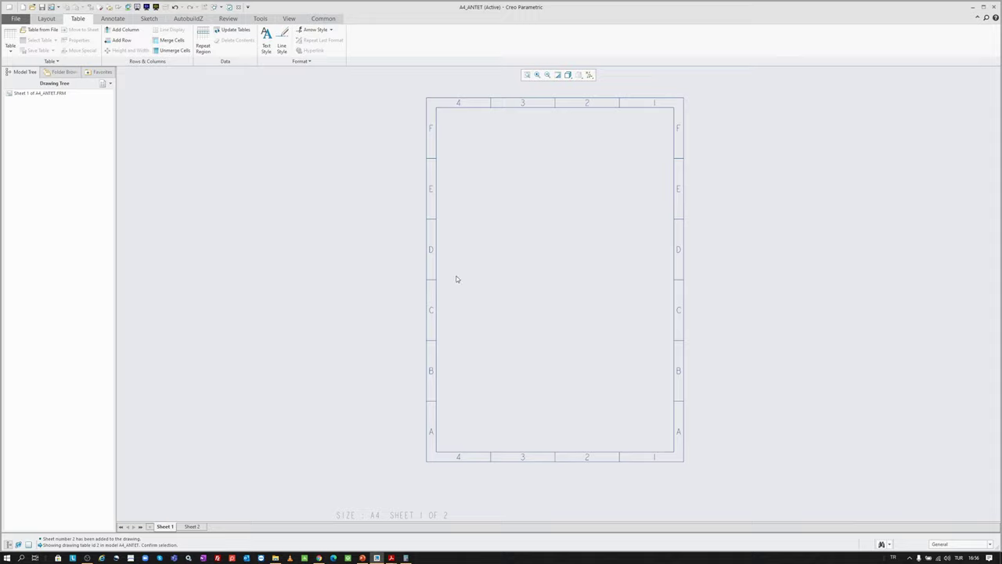
{"action": "left_click", "coordinate": [35, 30]}
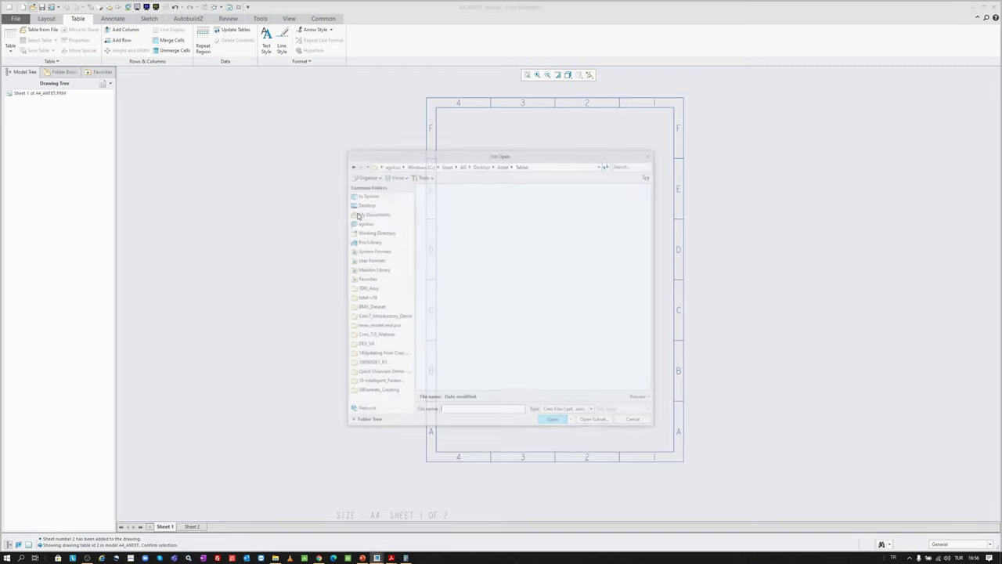
{"action": "left_click", "coordinate": [501, 165]}
{"action": "left_click", "coordinate": [437, 209]}
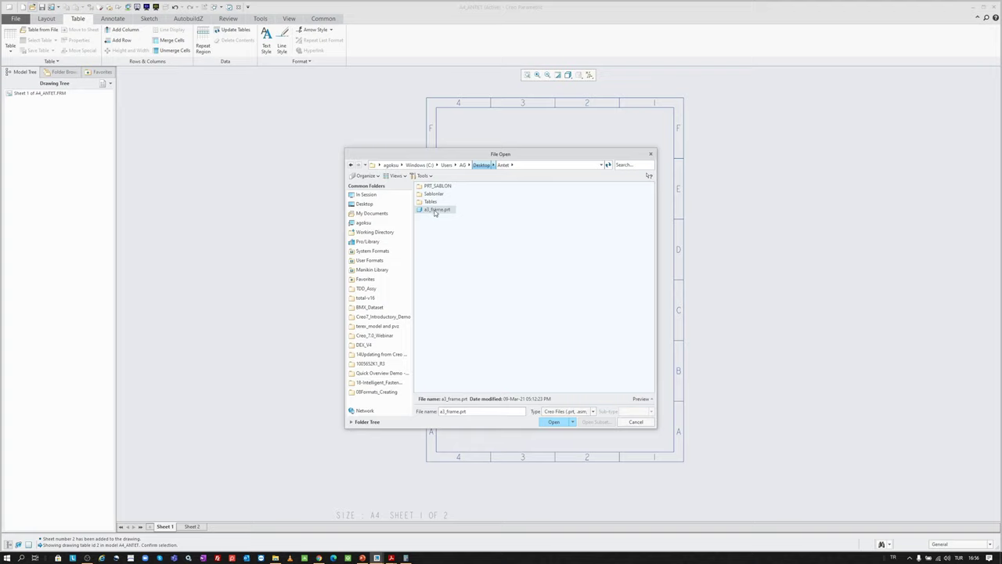
{"action": "double_click", "coordinate": [446, 186]}
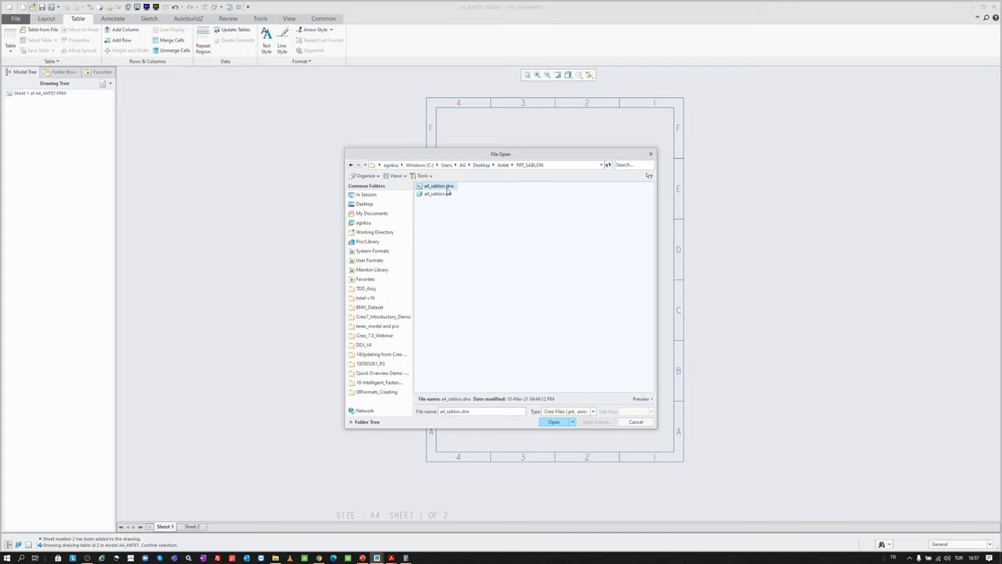
{"action": "double_click", "coordinate": [439, 194]}
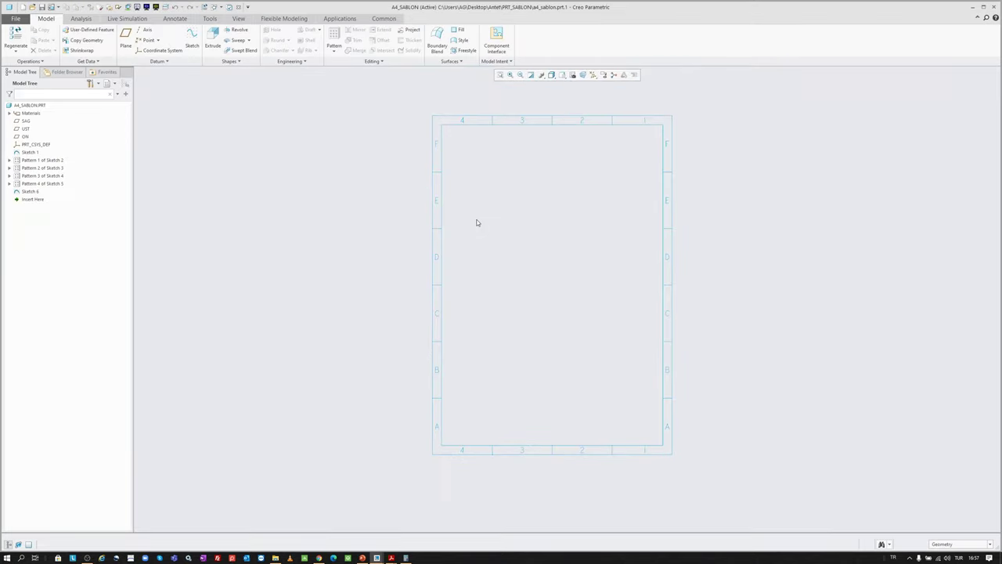
{"action": "left_click", "coordinate": [26, 153]}
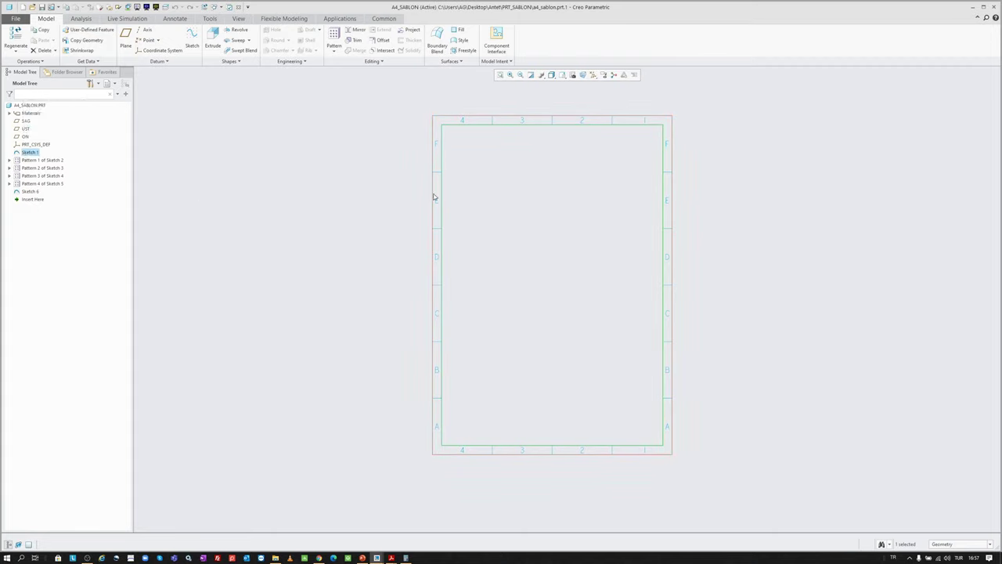
{"action": "left_click", "coordinate": [443, 152]}
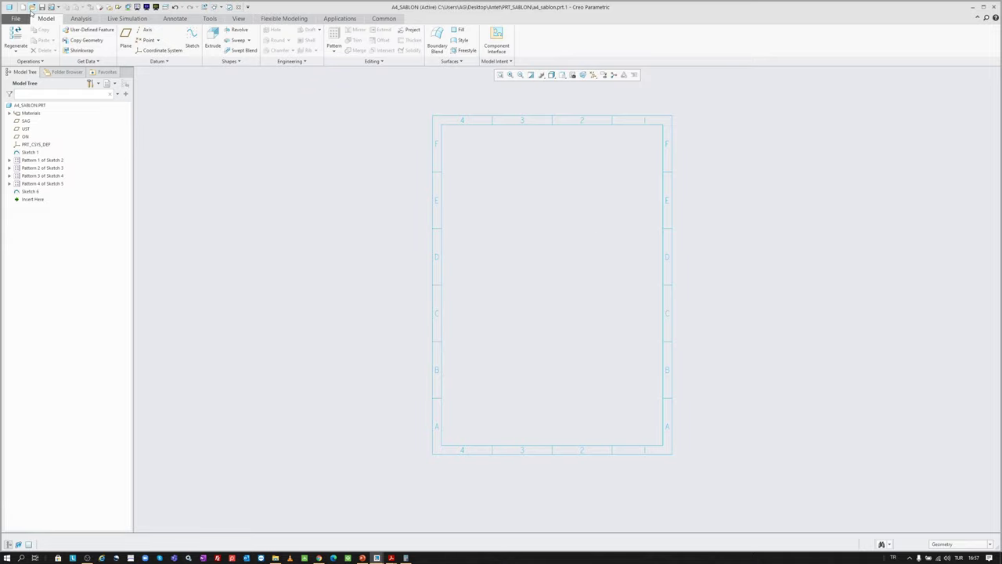
- Open the a4_sablon.drw drawing from the PRT_SABLON folder and highlight the A4_SABLON part used in it
{"action": "left_click", "coordinate": [31, 7]}
{"action": "double_click", "coordinate": [446, 188]}
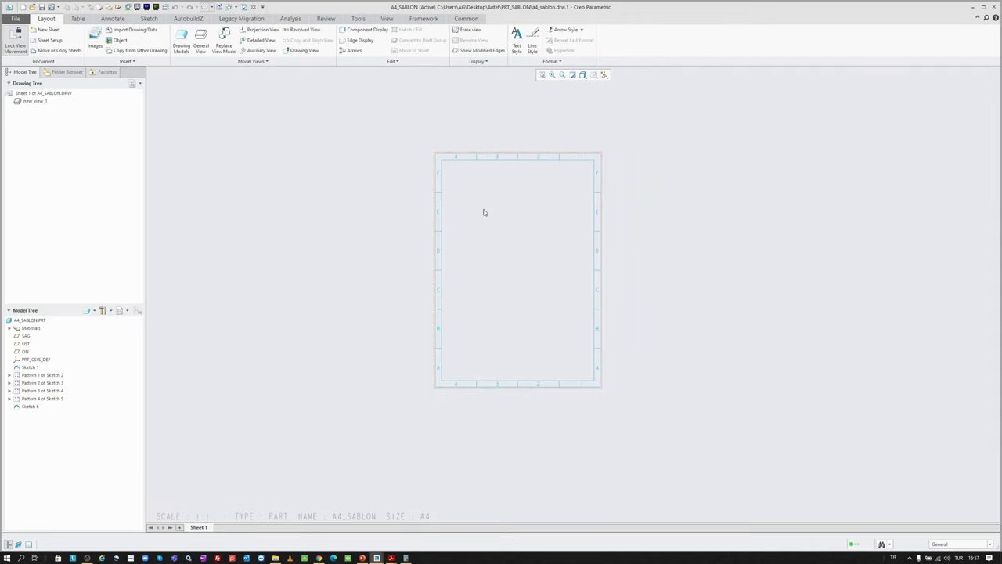
{"action": "left_click", "coordinate": [50, 320]}
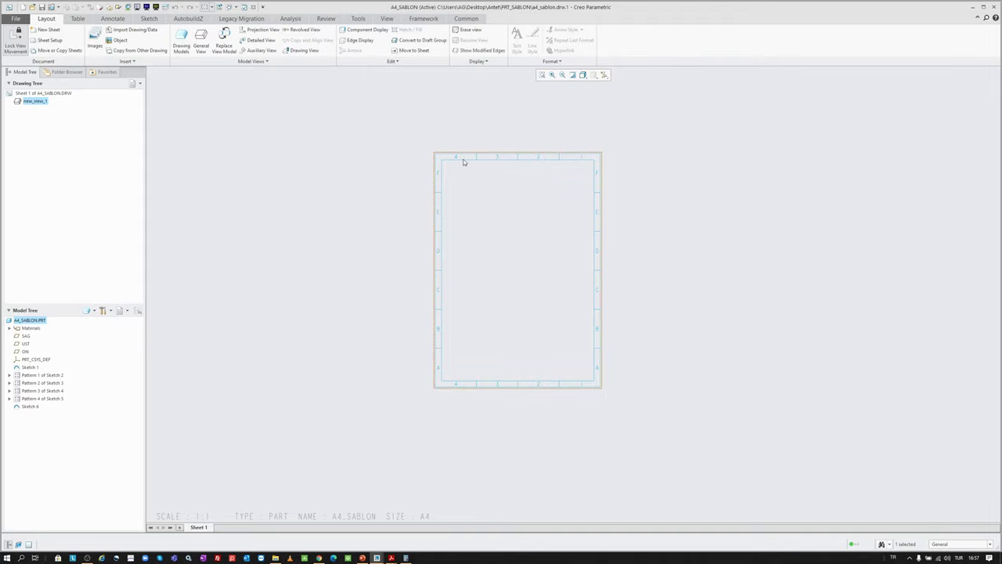
{"action": "left_click", "coordinate": [372, 208]}
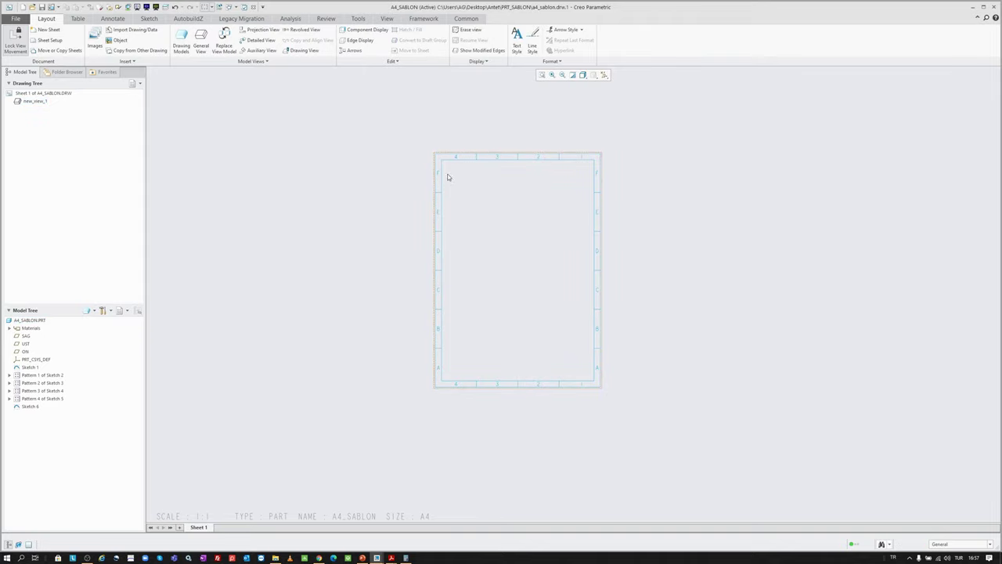
- Examine the drawing view's View Display and Origin settings, including its X and Y location in the sheet, and close its properties
{"action": "double_click", "coordinate": [546, 233]}
{"action": "left_click", "coordinate": [815, 130]}
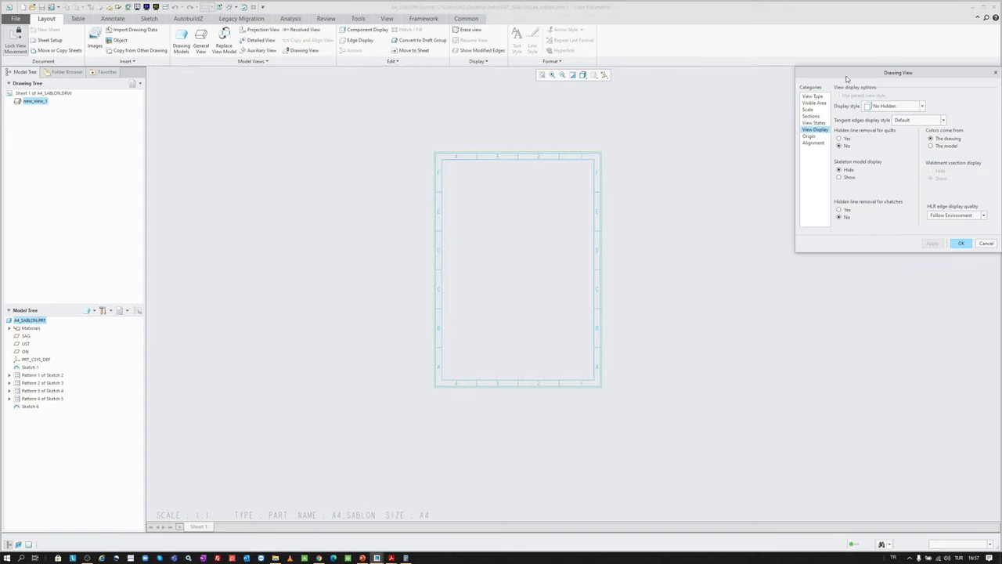
{"action": "left_click_drag", "start_coordinate": [847, 79], "coordinate": [727, 129]}
{"action": "left_click", "coordinate": [690, 184]}
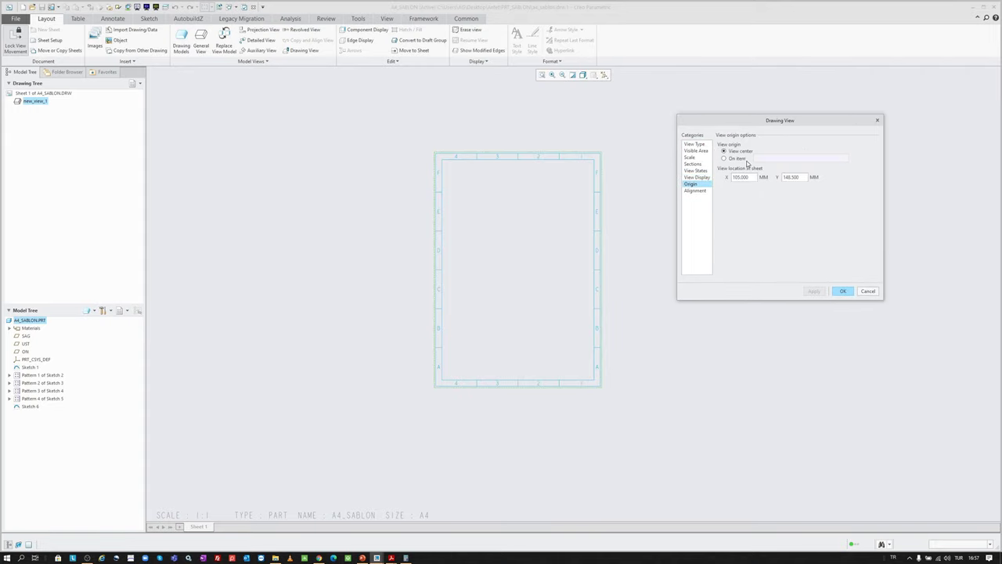
{"action": "double_click", "coordinate": [747, 177]}
{"action": "double_click", "coordinate": [793, 177]}
{"action": "left_click", "coordinate": [842, 291]}
{"action": "left_click", "coordinate": [15, 18]}
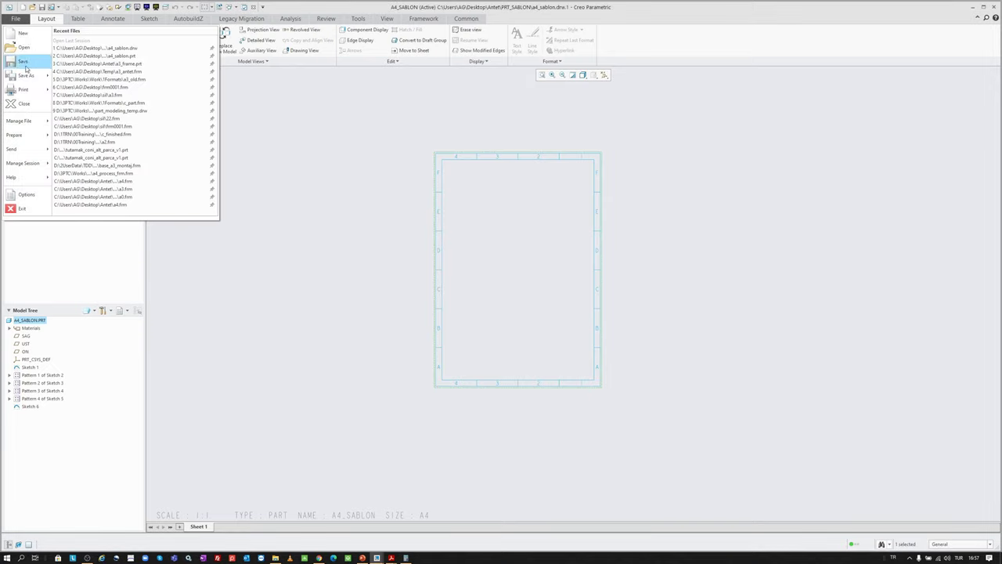
{"action": "mouse_move", "coordinate": [26, 75]}
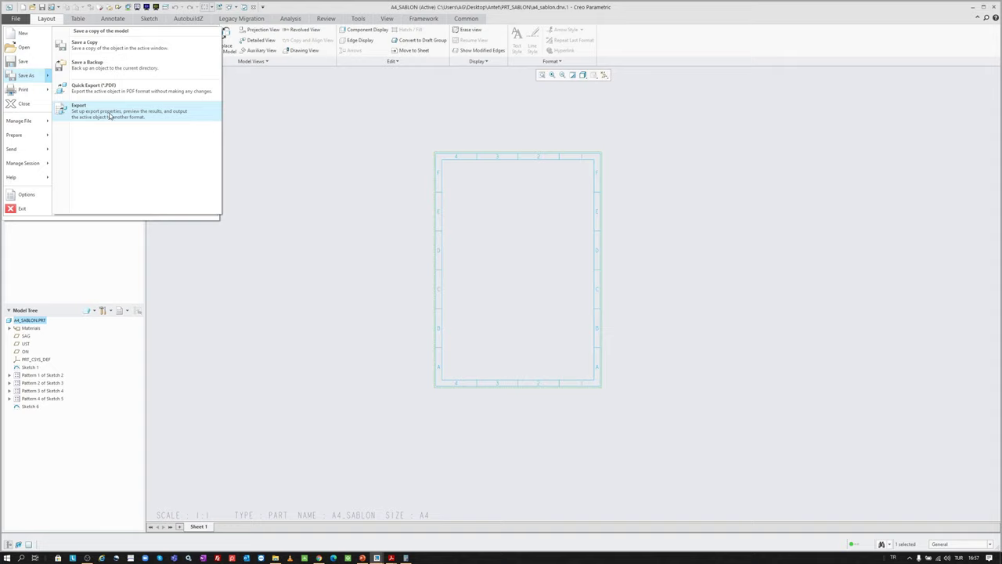
{"action": "left_click", "coordinate": [344, 119]}
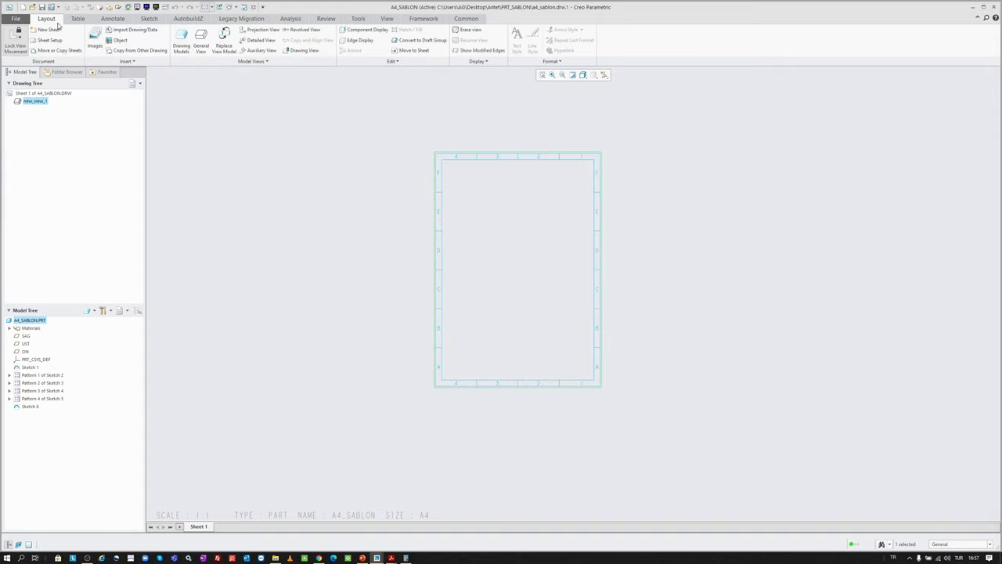
- Review the Format type among the new-file types and close the dialog without creating a file
{"action": "left_click", "coordinate": [19, 7]}
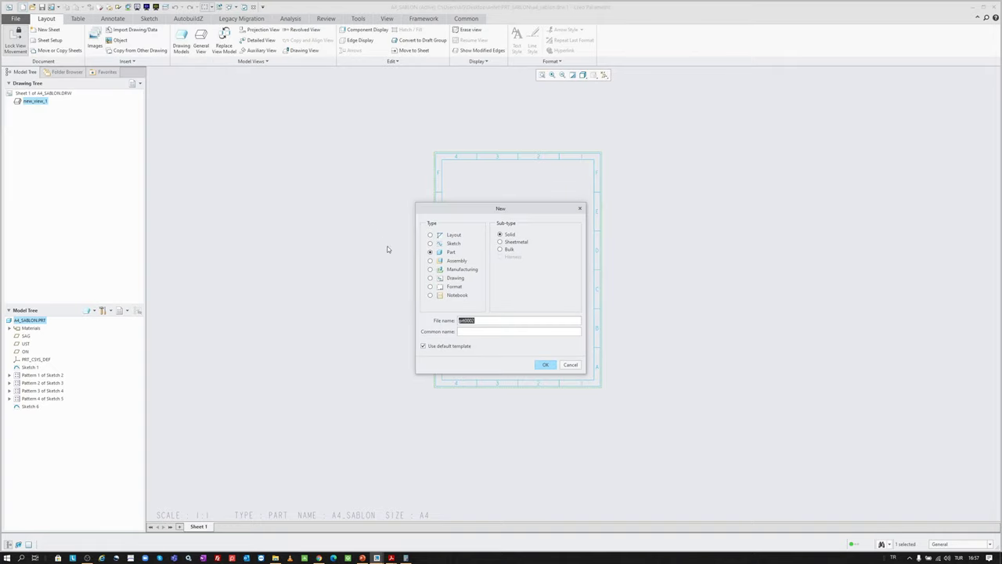
{"action": "left_click", "coordinate": [451, 287]}
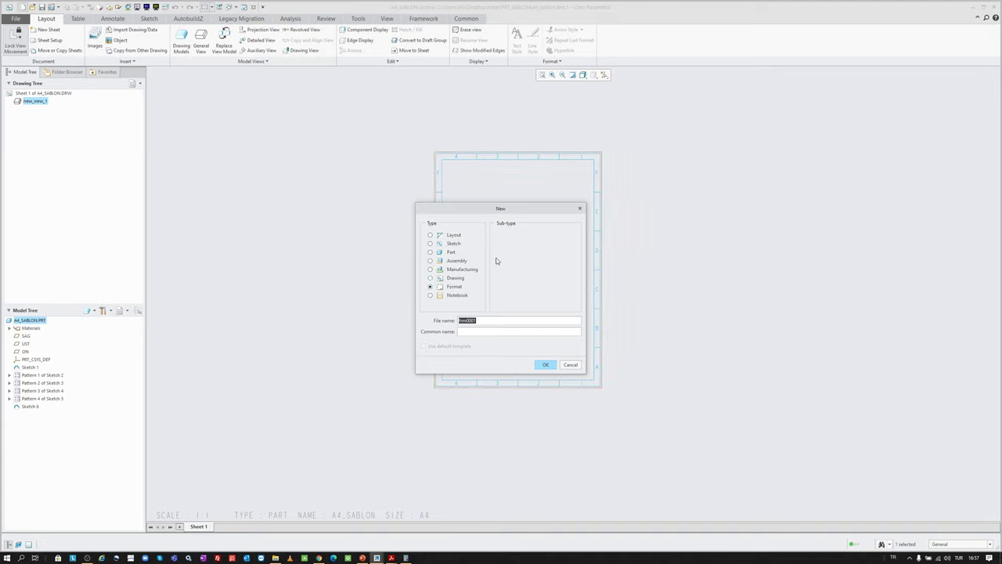
{"action": "left_click", "coordinate": [580, 209]}
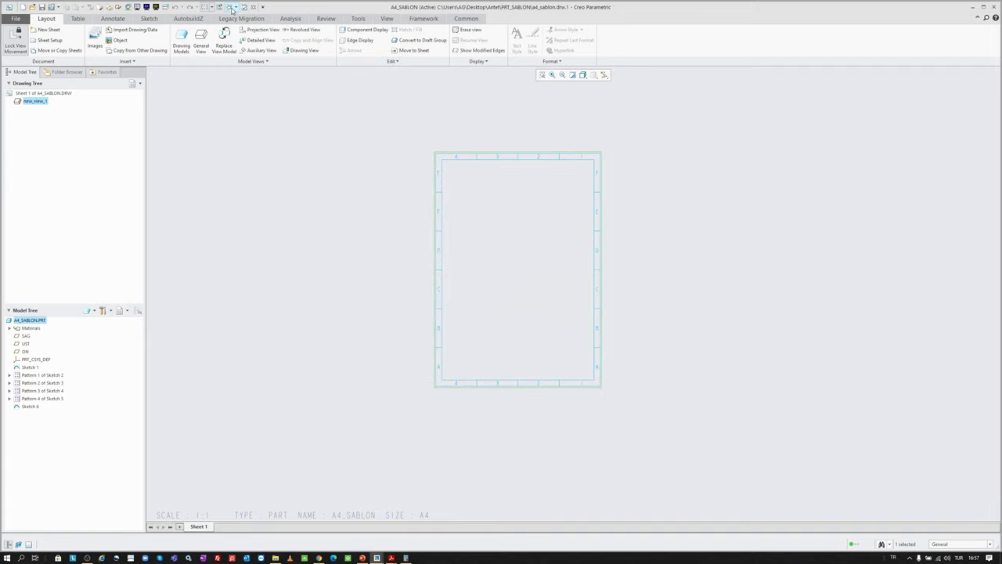
- Switch to the A4_ANTET format and review its drawing data import for DWG files, closing it without importing anything
{"action": "left_click", "coordinate": [230, 7]}
{"action": "left_click", "coordinate": [254, 16]}
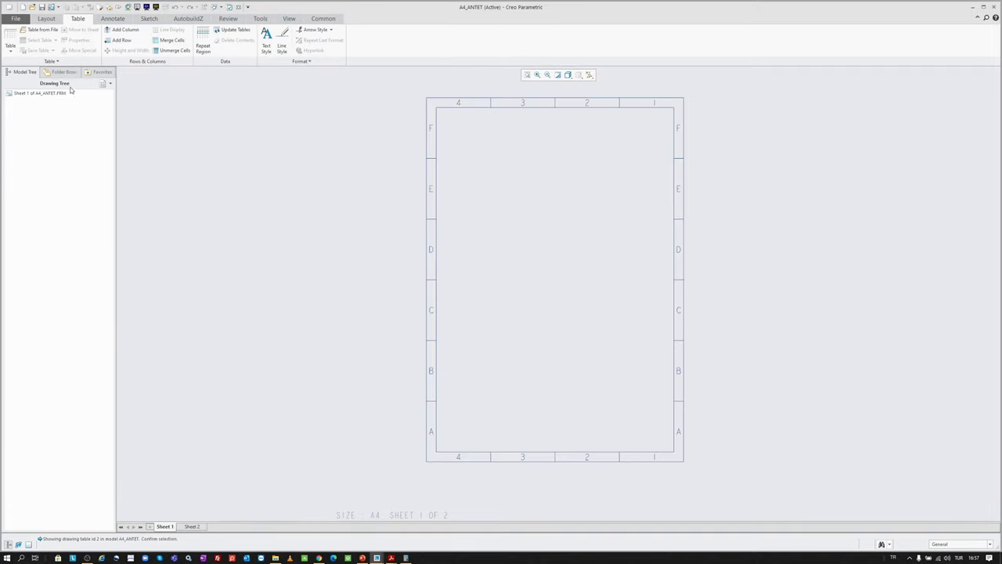
{"action": "left_click", "coordinate": [47, 18]}
{"action": "left_click", "coordinate": [87, 50]}
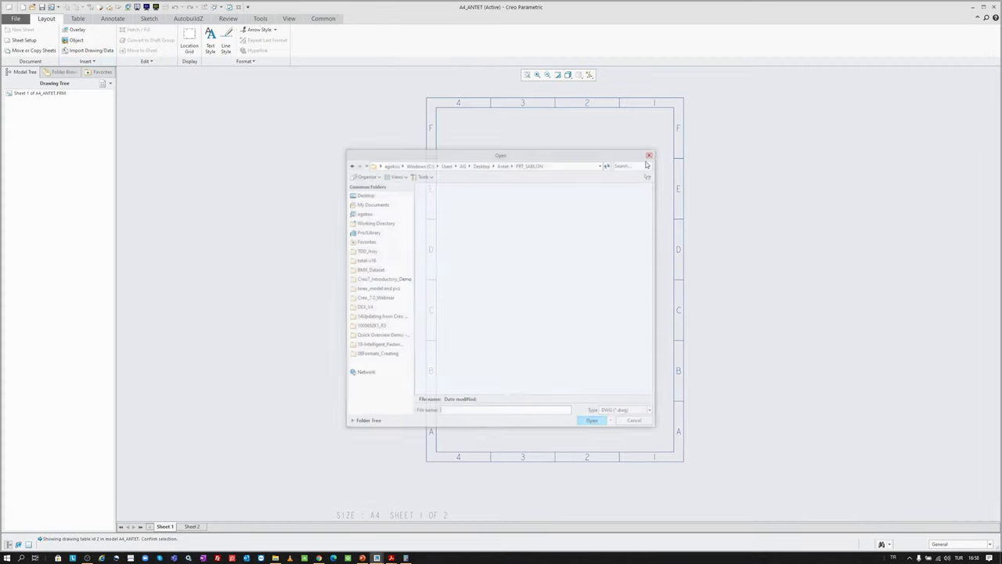
{"action": "left_click", "coordinate": [651, 154]}
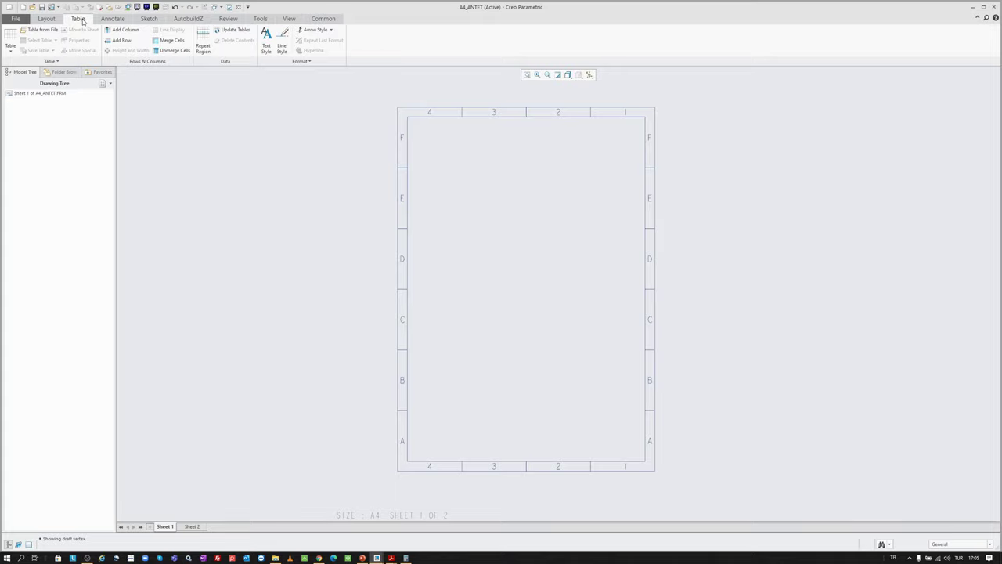
- Insert a table with four columns and two rows in the empty area below the A4 frame
{"action": "left_click", "coordinate": [10, 46]}
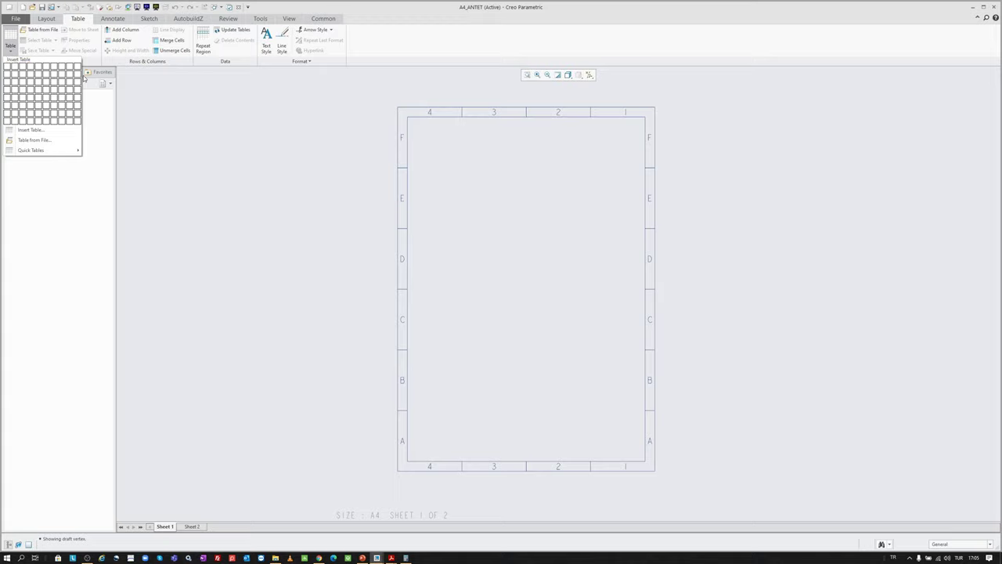
{"action": "left_click", "coordinate": [31, 75]}
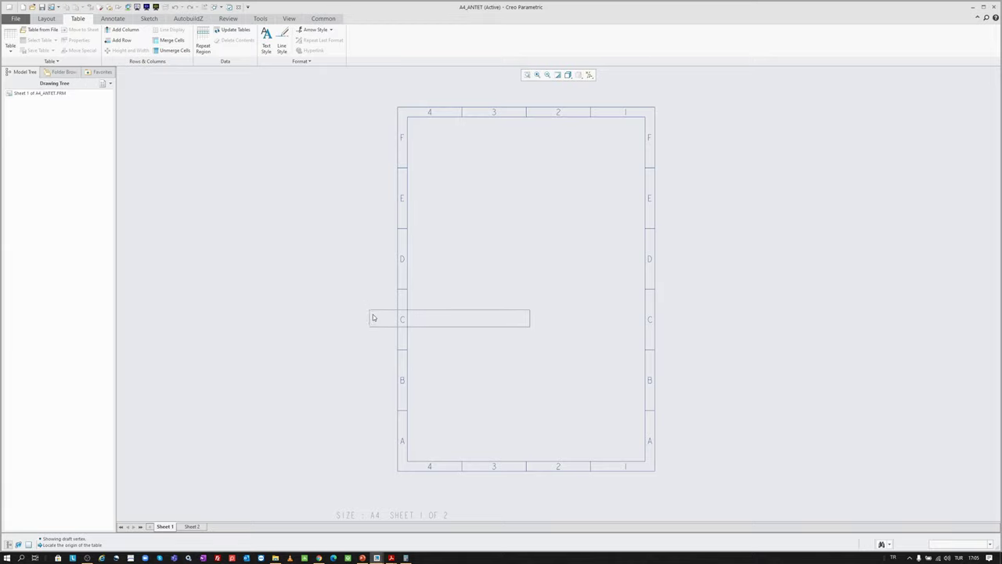
{"action": "scroll", "coordinate": [381, 240], "scroll_direction": "down", "scroll_amount": 2}
{"action": "scroll", "coordinate": [399, 411], "scroll_direction": "up", "scroll_amount": 4}
{"action": "left_click", "coordinate": [403, 396]}
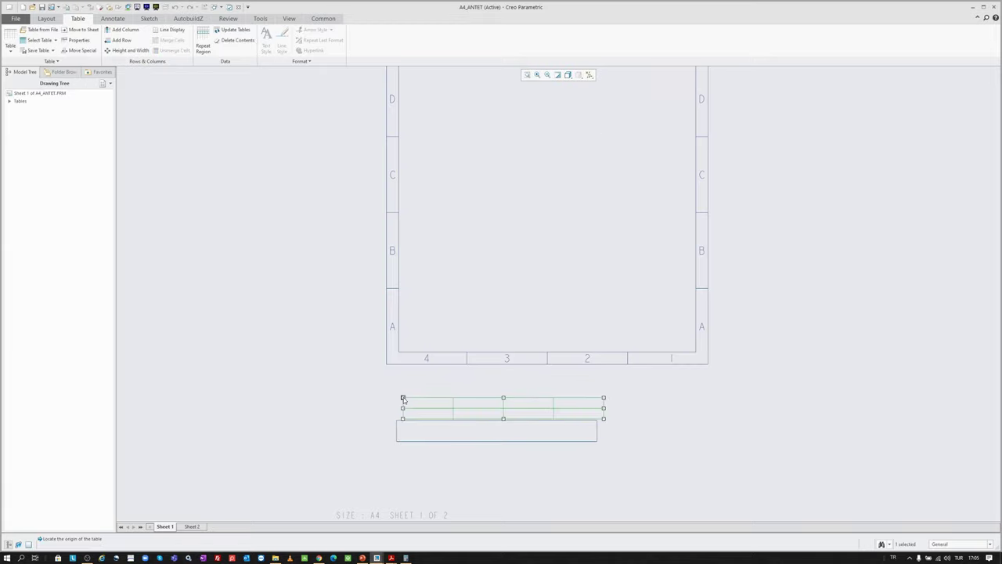
- Add six more columns to the table below the frame so that it has ten columns
{"action": "scroll", "coordinate": [405, 433], "scroll_direction": "up", "scroll_amount": 2}
{"action": "middle_click_drag", "start_coordinate": [420, 391], "coordinate": [384, 287]}
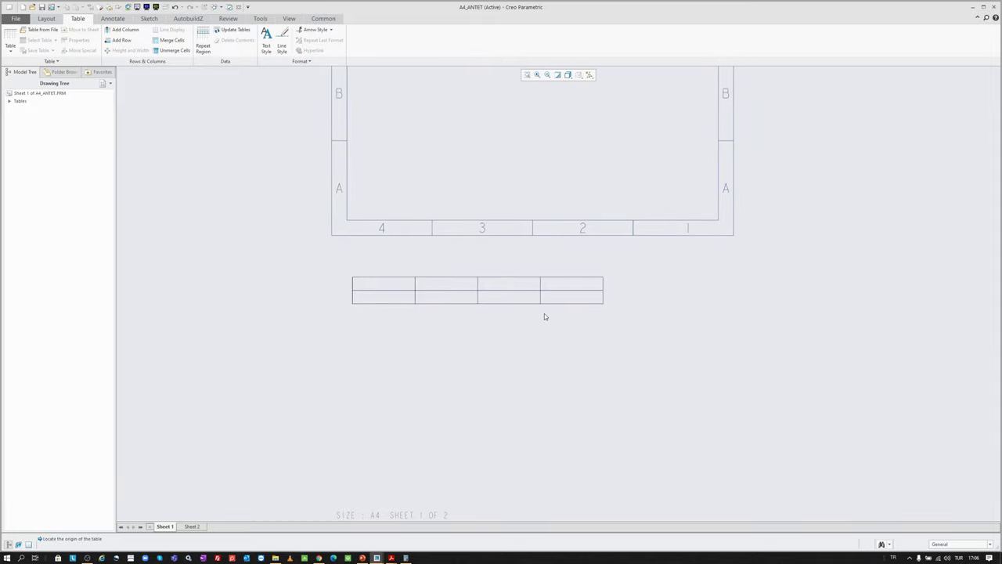
{"action": "left_click", "coordinate": [125, 32]}
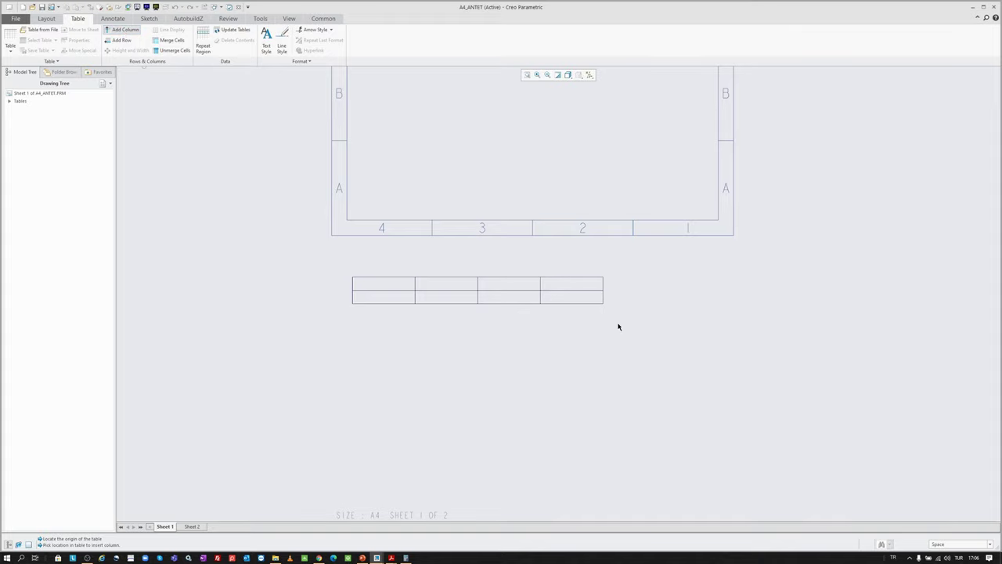
{"action": "left_click", "coordinate": [540, 287]}
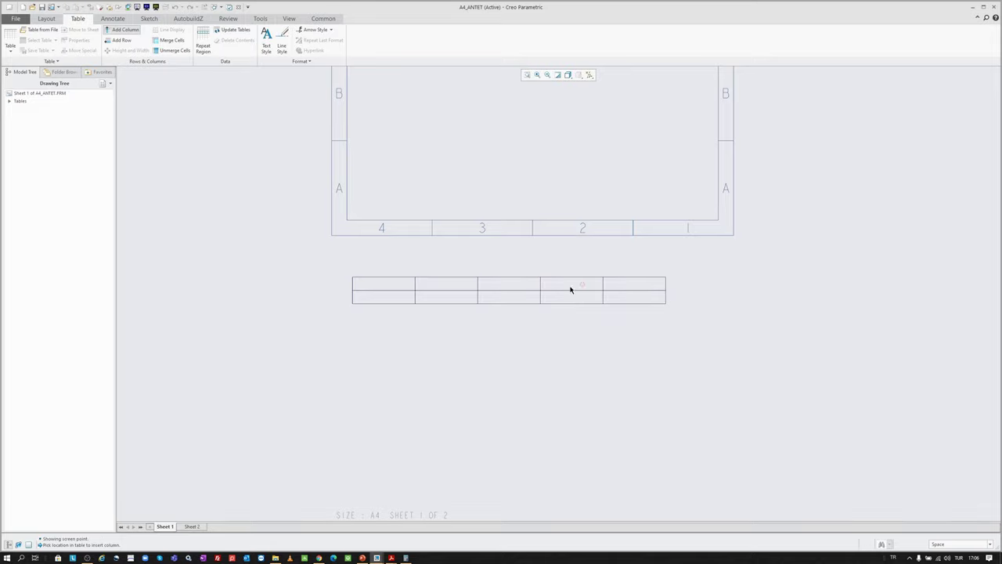
{"action": "scroll", "coordinate": [305, 316], "scroll_direction": "up", "scroll_amount": 2}
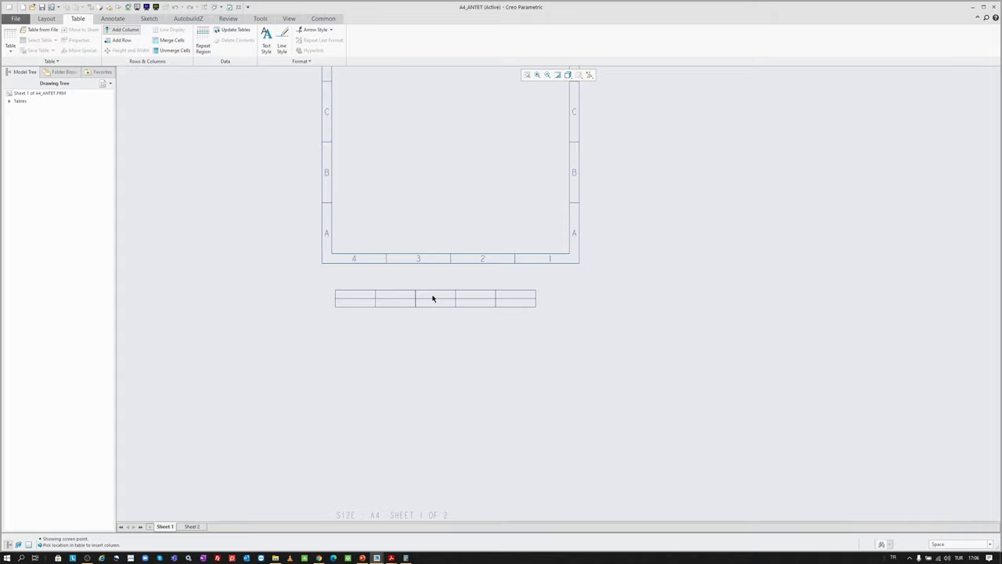
{"action": "left_click", "coordinate": [535, 295]}
{"action": "left_click", "coordinate": [534, 294]}
{"action": "left_click", "coordinate": [535, 295]}
{"action": "left_click", "coordinate": [534, 294]}
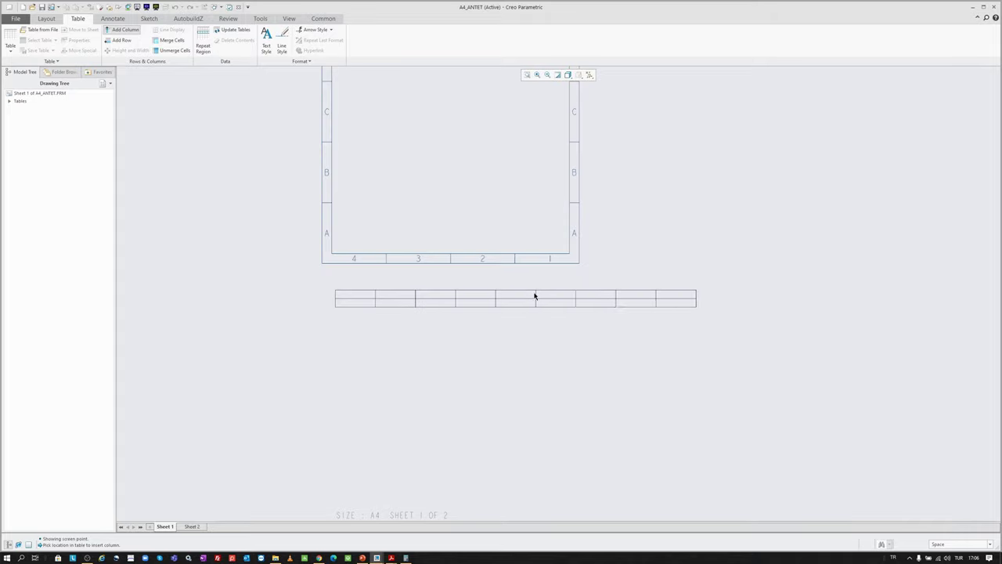
{"action": "left_click", "coordinate": [535, 295]}
{"action": "middle_click", "coordinate": [593, 266]}
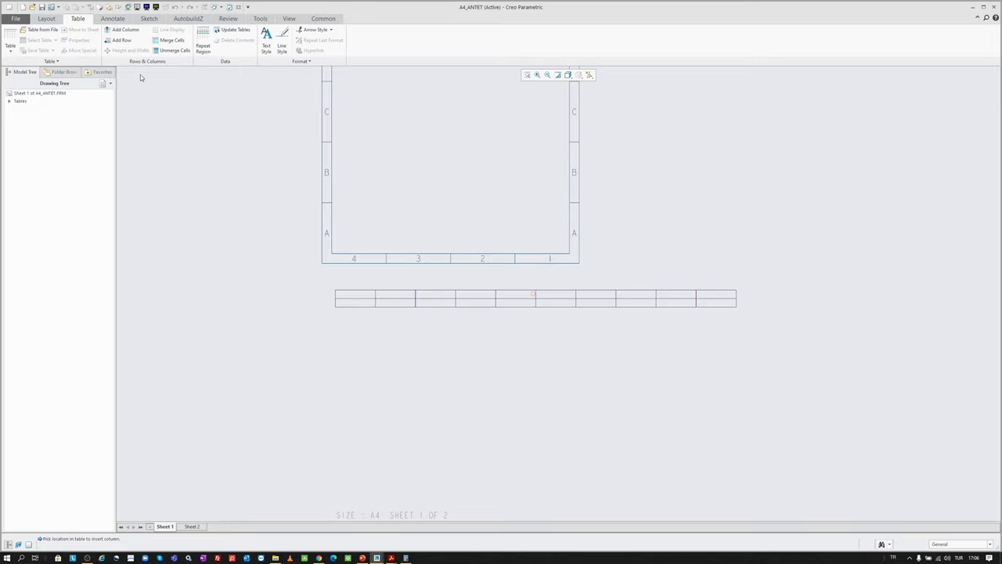
- Add four more rows to the ten-column table so that it has six rows
{"action": "left_click", "coordinate": [121, 40]}
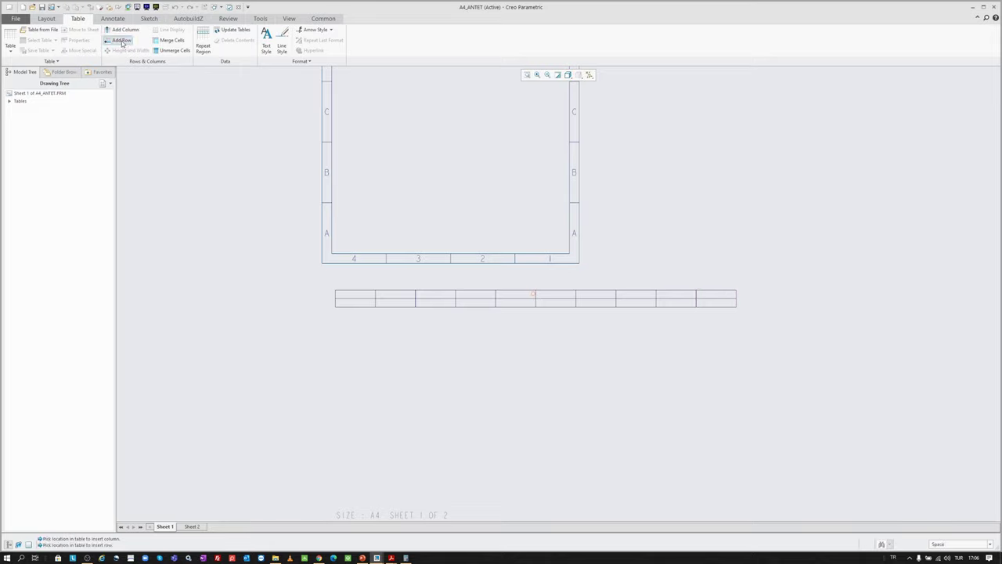
{"action": "left_click", "coordinate": [360, 305]}
{"action": "left_click", "coordinate": [361, 307]}
{"action": "left_click", "coordinate": [360, 309]}
{"action": "left_click", "coordinate": [361, 308]}
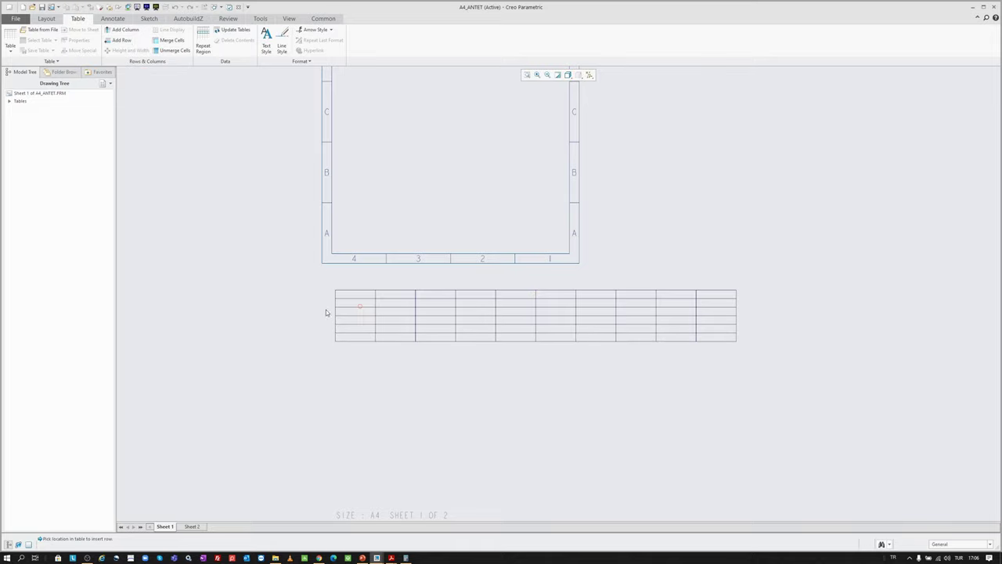
- Select the whole table and move it slightly up and to the left, closer to the frame
{"action": "scroll", "coordinate": [337, 310], "scroll_direction": "up", "scroll_amount": 2}
{"action": "left_click", "coordinate": [316, 280]}
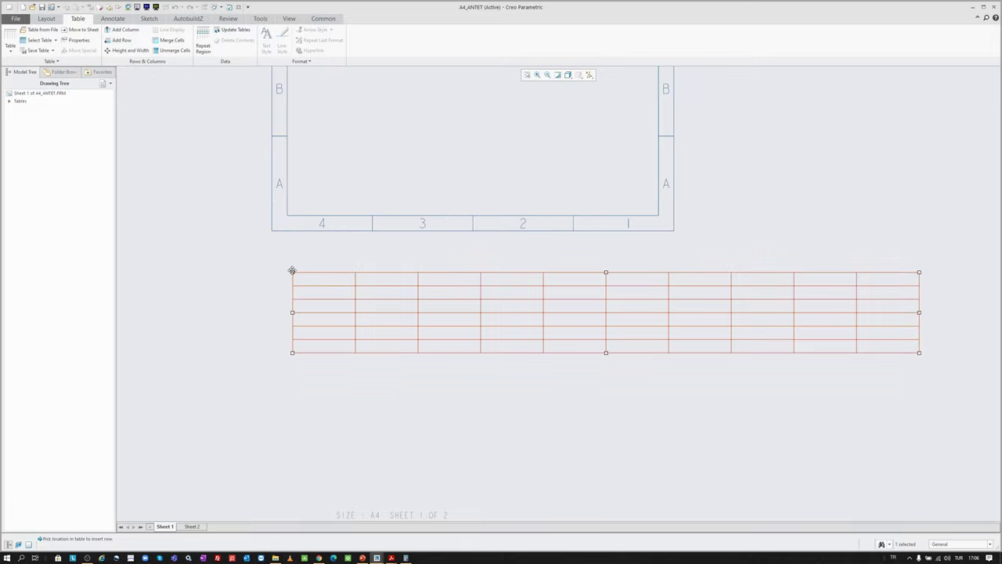
{"action": "left_click_drag", "start_coordinate": [292, 273], "coordinate": [280, 264]}
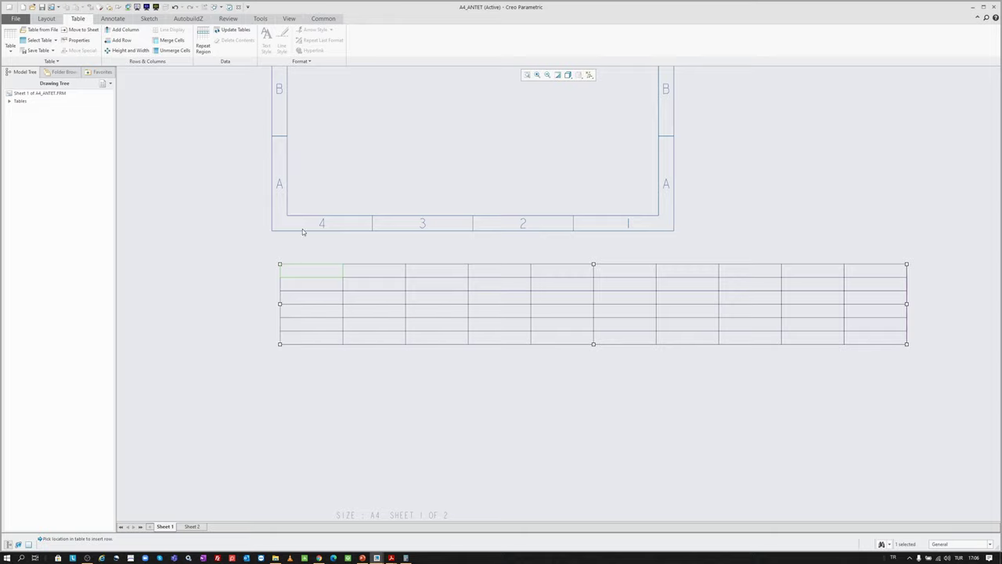
- Examine the Height and Width settings of the table's top-left cell and close them without changes
{"action": "scroll", "coordinate": [334, 244], "scroll_direction": "down", "scroll_amount": 1}
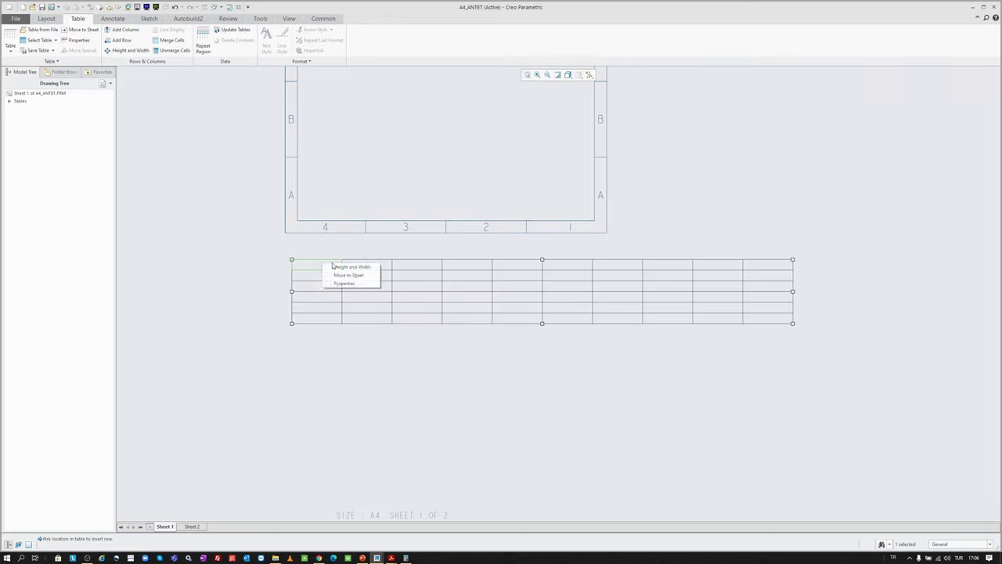
{"action": "left_click", "coordinate": [352, 267]}
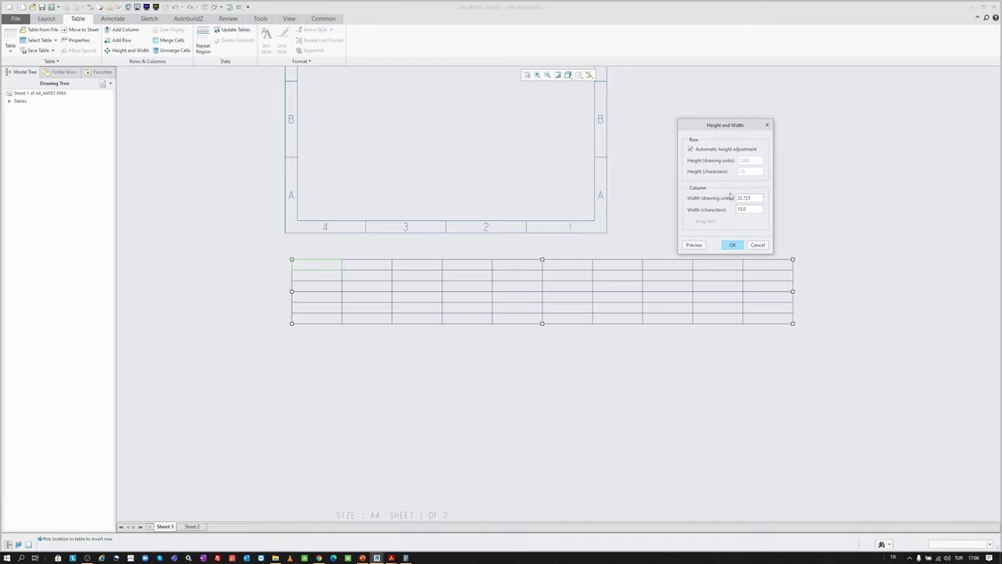
{"action": "left_click", "coordinate": [757, 245]}
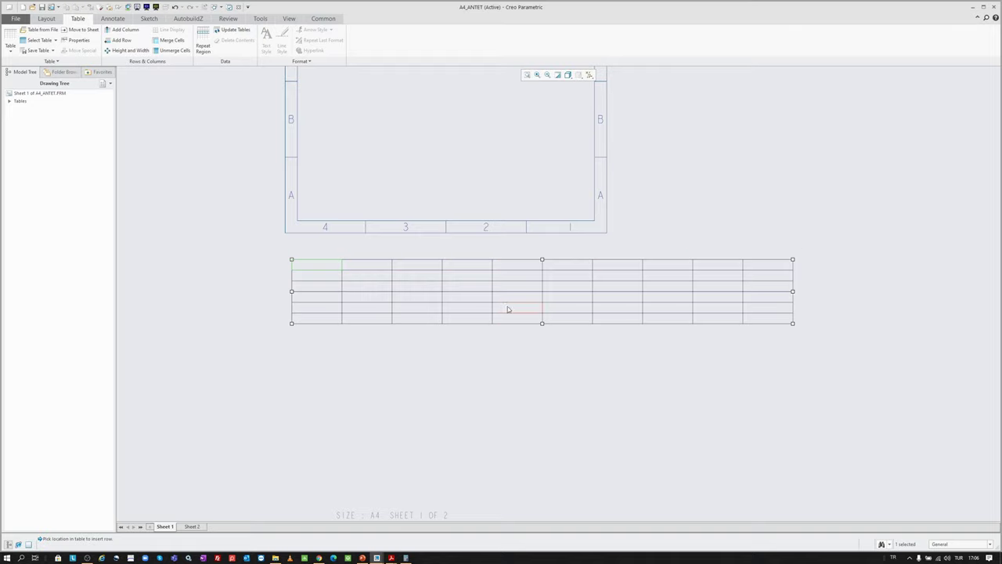
- Set the width of the table's first column to 15 drawing units
{"action": "right_click", "coordinate": [336, 266]}
{"action": "left_click", "coordinate": [365, 293]}
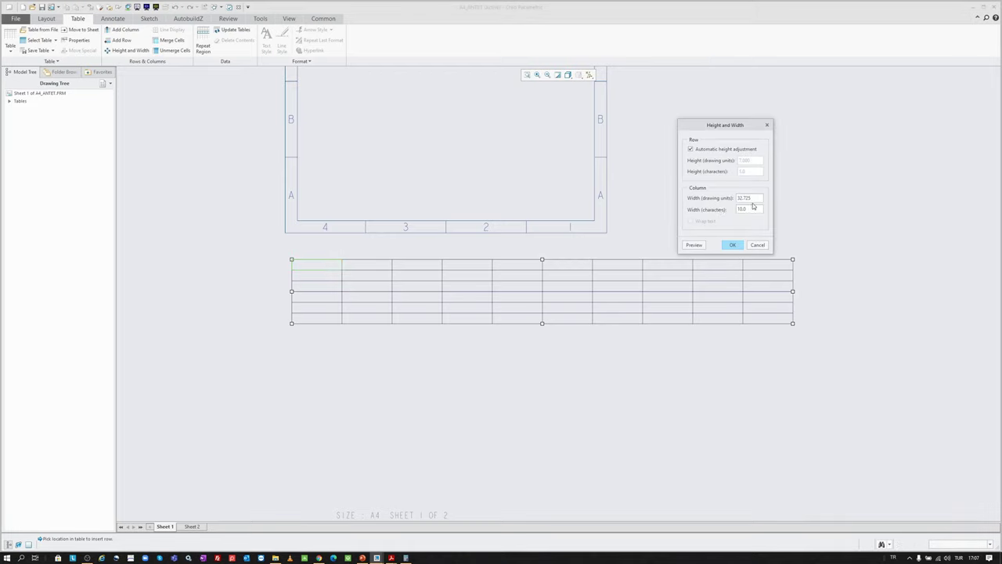
{"action": "double_click", "coordinate": [756, 198]}
{"action": "type", "text": "15"}
{"action": "left_click", "coordinate": [694, 244]}
{"action": "left_click", "coordinate": [731, 245]}
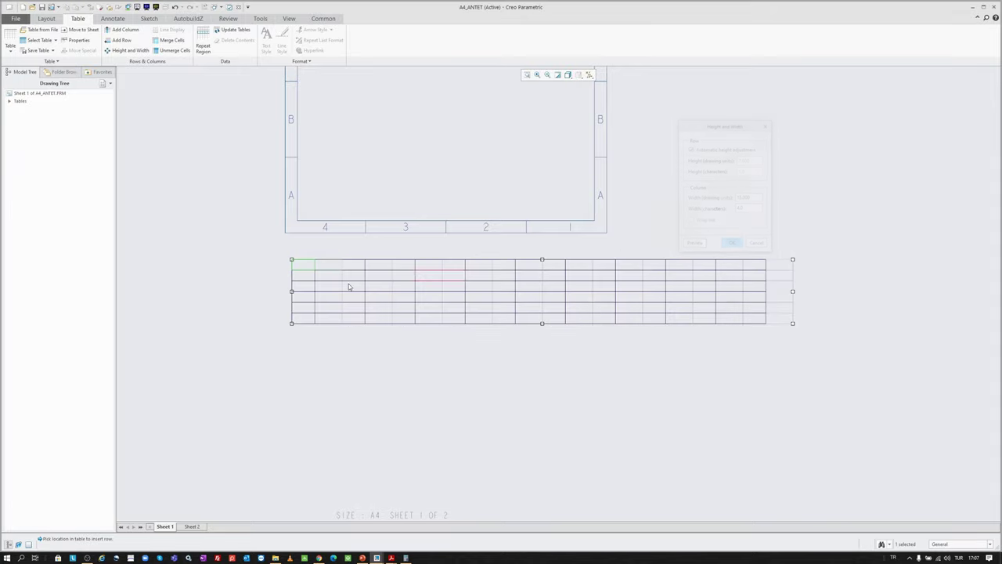
- Set the width of the table's second column to 22 drawing units
{"action": "scroll", "coordinate": [340, 260], "scroll_direction": "up", "scroll_amount": 2}
{"action": "right_click", "coordinate": [341, 260]}
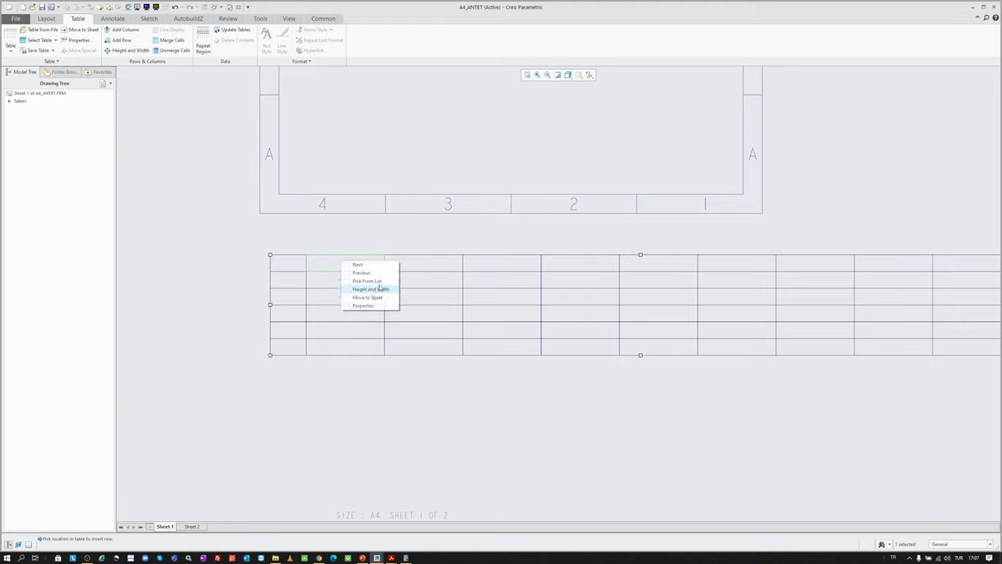
{"action": "left_click", "coordinate": [380, 289]}
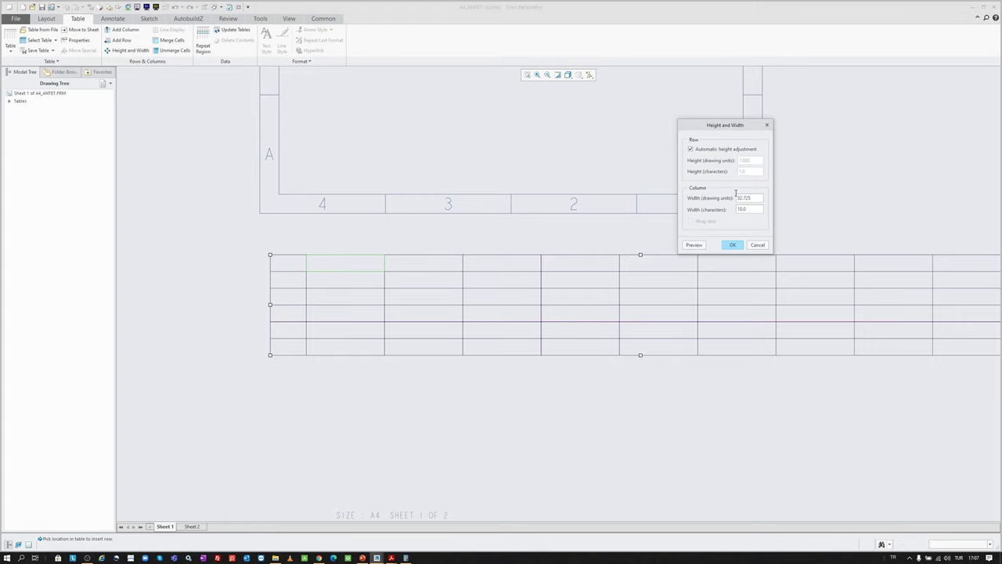
{"action": "double_click", "coordinate": [736, 196]}
{"action": "type", "text": "22"}
{"action": "key", "text": "Return"}
- Set the width of the table's third column to 12 drawing units
{"action": "left_click", "coordinate": [389, 262]}
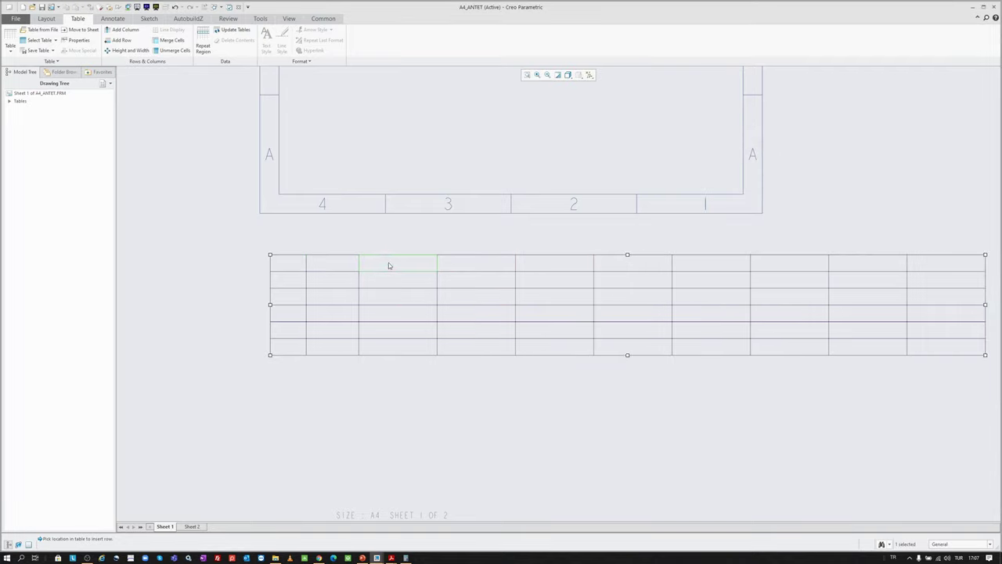
{"action": "right_click", "coordinate": [389, 263]}
{"action": "left_click", "coordinate": [429, 292]}
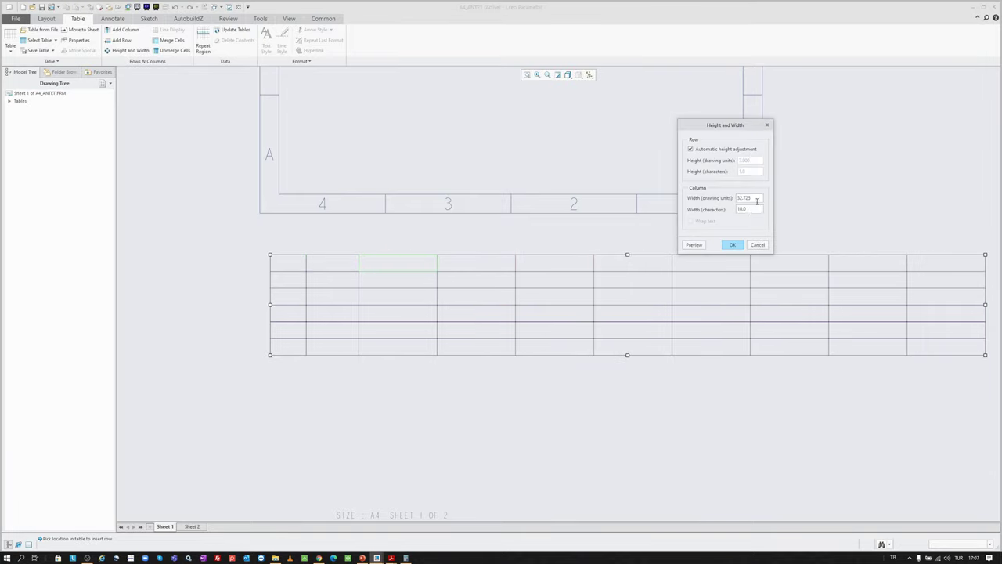
{"action": "type", "text": "12"}
{"action": "key", "text": "Return"}
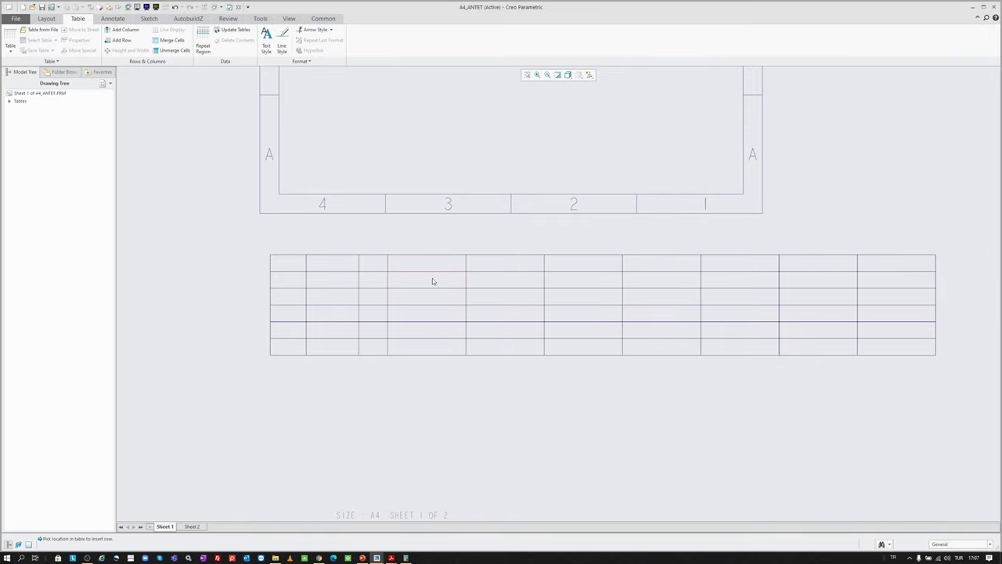
- Turn off automatic height adjustment for the table's lower four rows and set their height to 10 drawing units
{"action": "scroll", "coordinate": [427, 294], "scroll_direction": "up", "scroll_amount": 2}
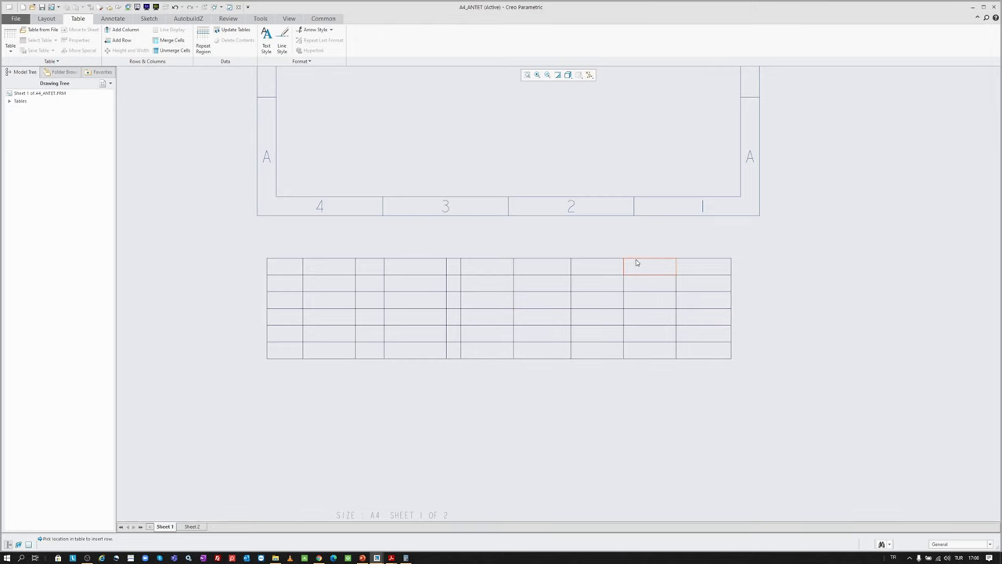
{"action": "scroll", "coordinate": [739, 271], "scroll_direction": "up", "scroll_amount": 1}
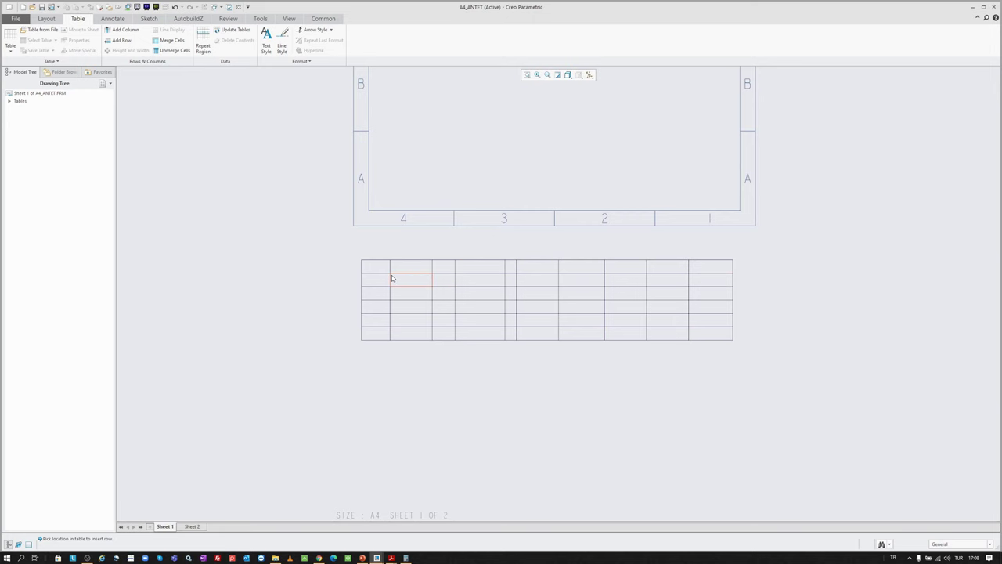
{"action": "left_click_drag", "start_coordinate": [348, 287], "coordinate": [754, 384]}
{"action": "right_click", "coordinate": [768, 279]}
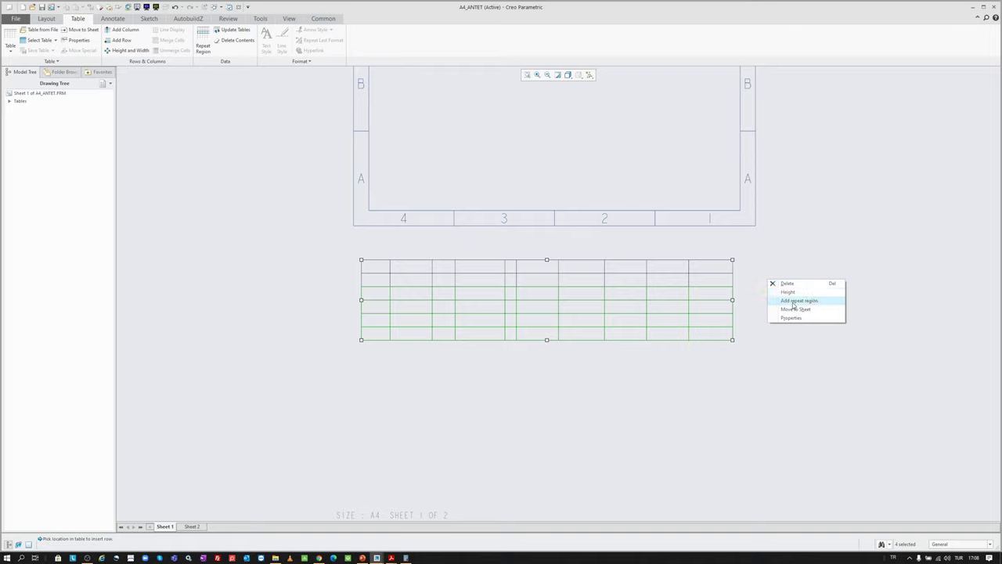
{"action": "left_click", "coordinate": [789, 291]}
{"action": "left_click", "coordinate": [721, 149]}
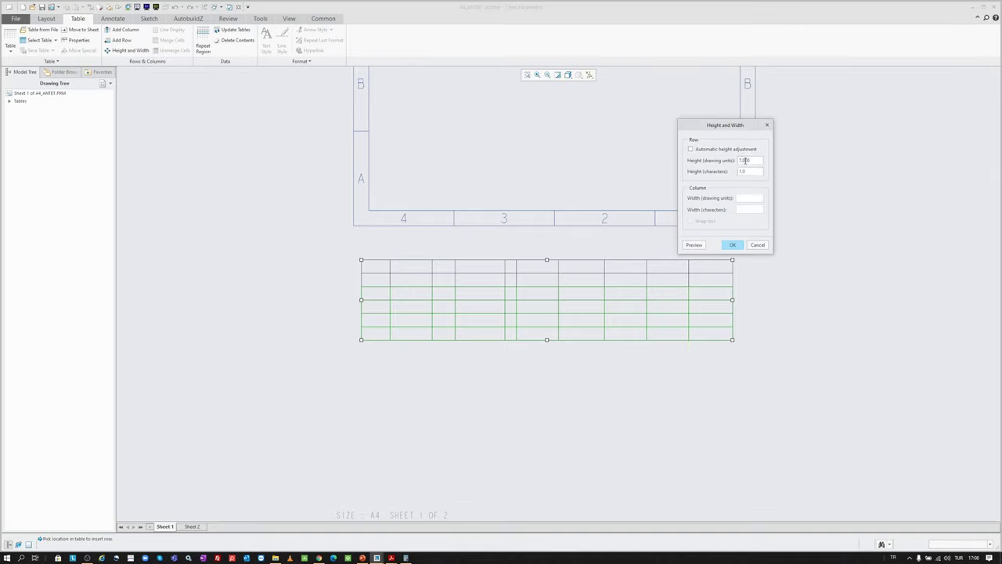
{"action": "key", "text": "Tab"}
{"action": "type", "text": "10"}
{"action": "key", "text": "Return"}
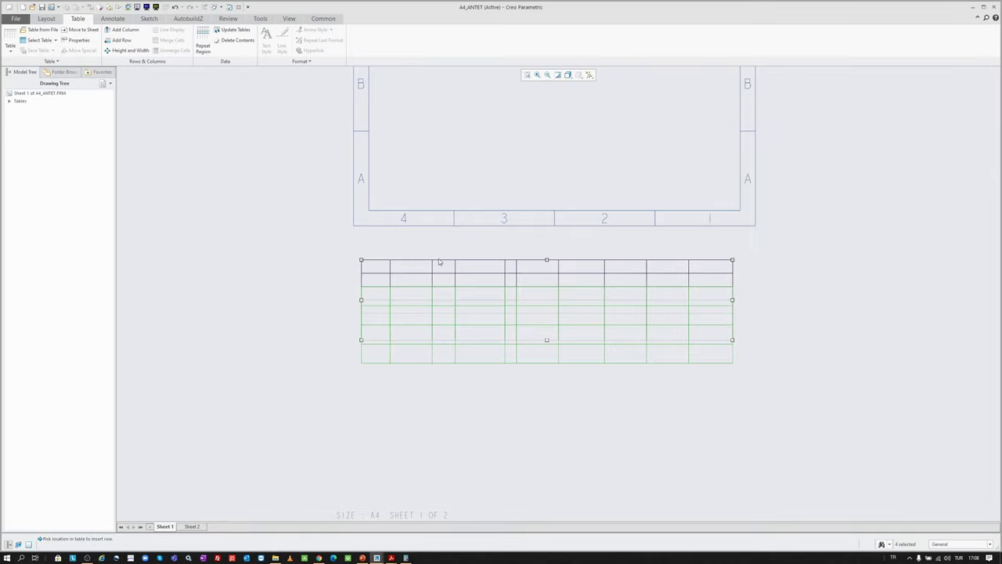
- Move the whole title block table slightly farther below the frame's lower edge
{"action": "left_click", "coordinate": [732, 359]}
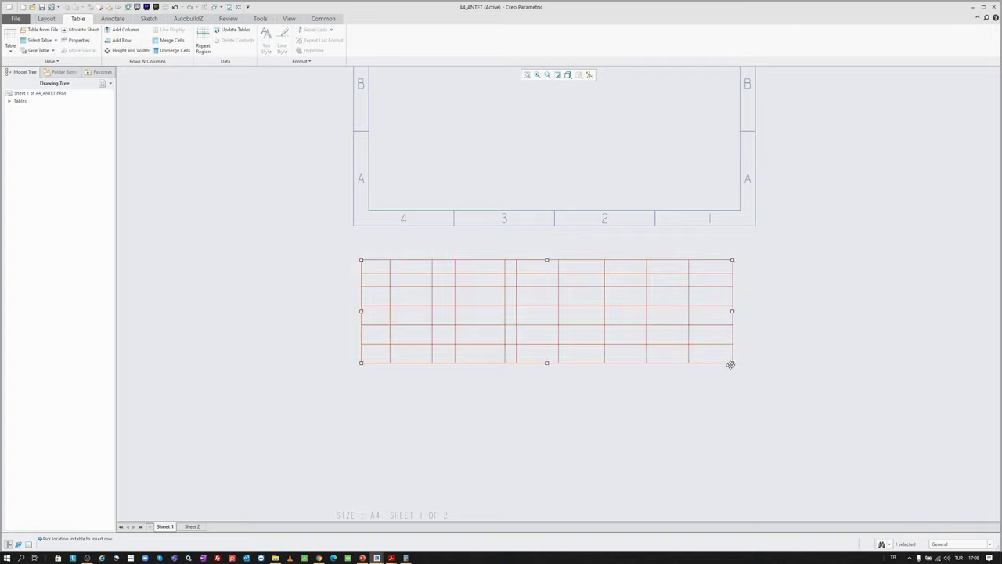
{"action": "mouse_move", "coordinate": [732, 362]}
{"action": "left_mouse_down"}
{"action": "mouse_move", "coordinate": [739, 207]}
{"action": "mouse_move", "coordinate": [718, 261]}
{"action": "mouse_move", "coordinate": [727, 348]}
{"action": "left_mouse_up"}
{"action": "scroll", "coordinate": [371, 354], "scroll_direction": "down", "scroll_amount": 1}
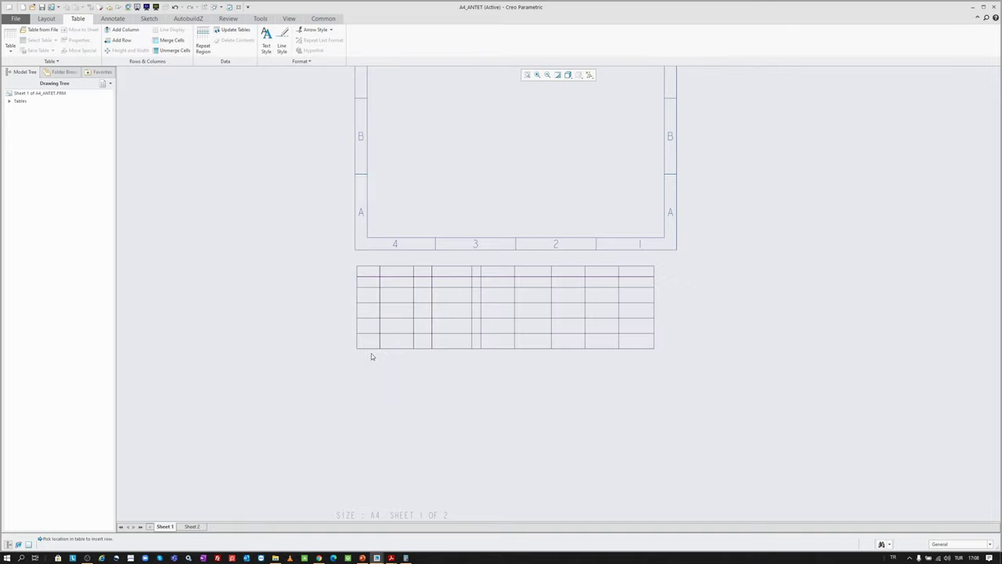
{"action": "left_click", "coordinate": [654, 350]}
{"action": "left_click_drag", "start_coordinate": [654, 349], "coordinate": [666, 364]}
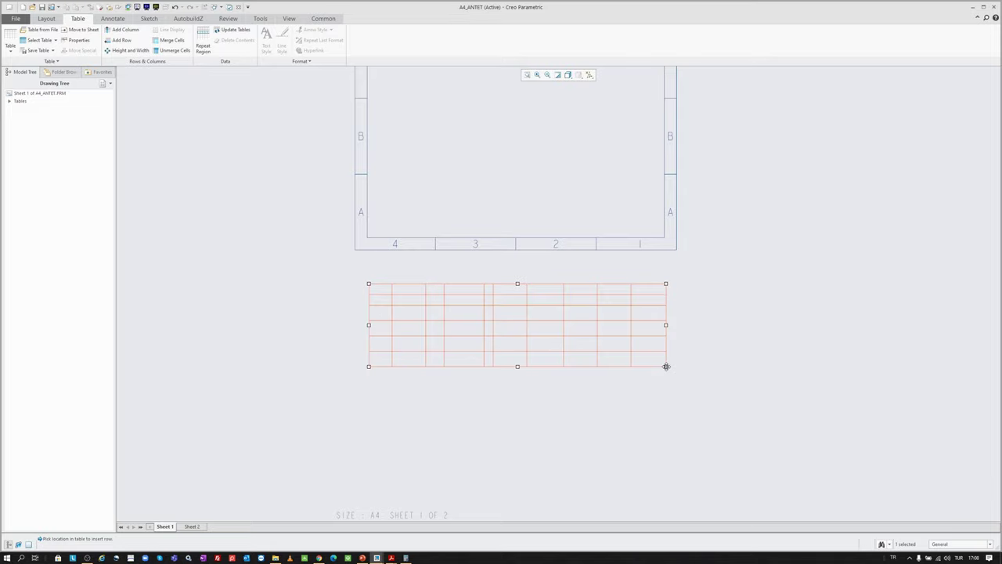
{"action": "scroll", "coordinate": [505, 368], "scroll_direction": "up", "scroll_amount": 2}
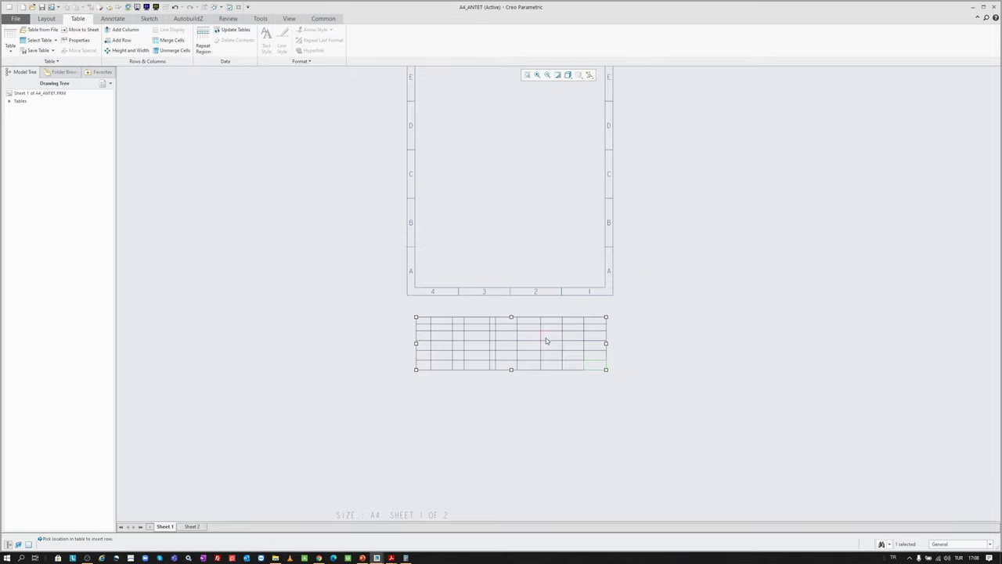
{"action": "scroll", "coordinate": [548, 333], "scroll_direction": "down", "scroll_amount": 1}
{"action": "scroll", "coordinate": [527, 298], "scroll_direction": "down", "scroll_amount": 2}
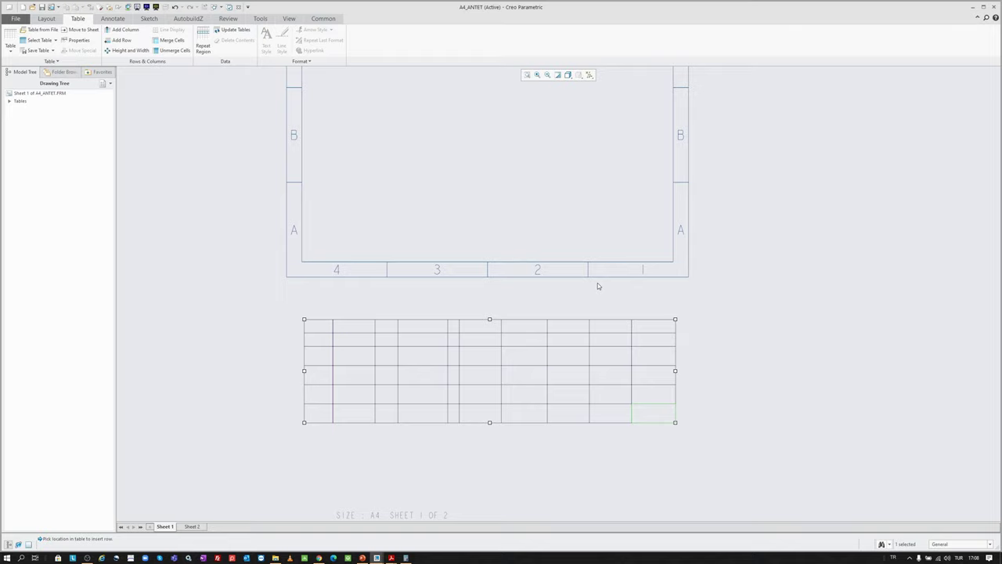
{"action": "left_click", "coordinate": [387, 306]}
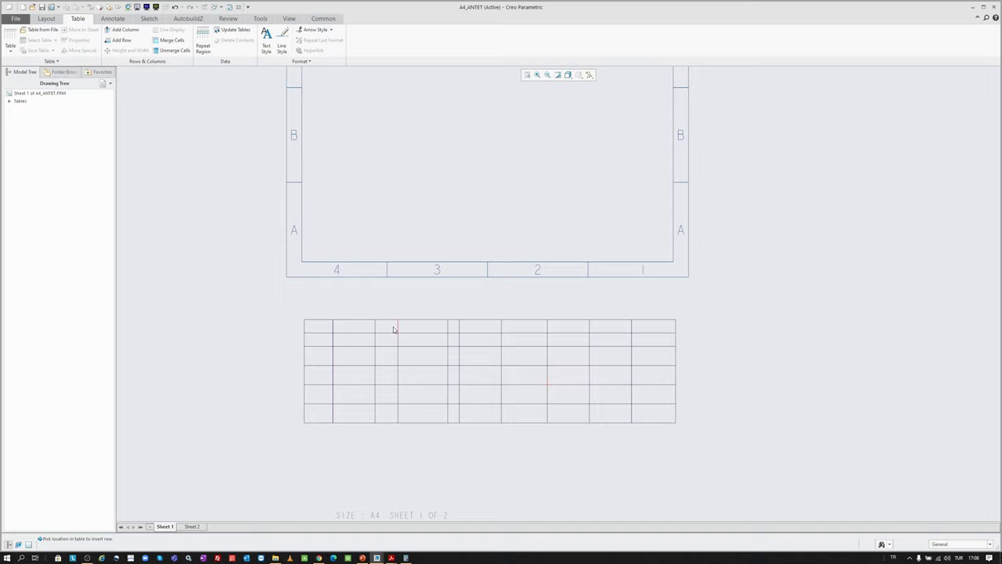
- Save the whole title block table as a table file named sil-1 in the Temp folder on the Desktop
{"action": "left_click_drag", "start_coordinate": [507, 389], "coordinate": [776, 459]}
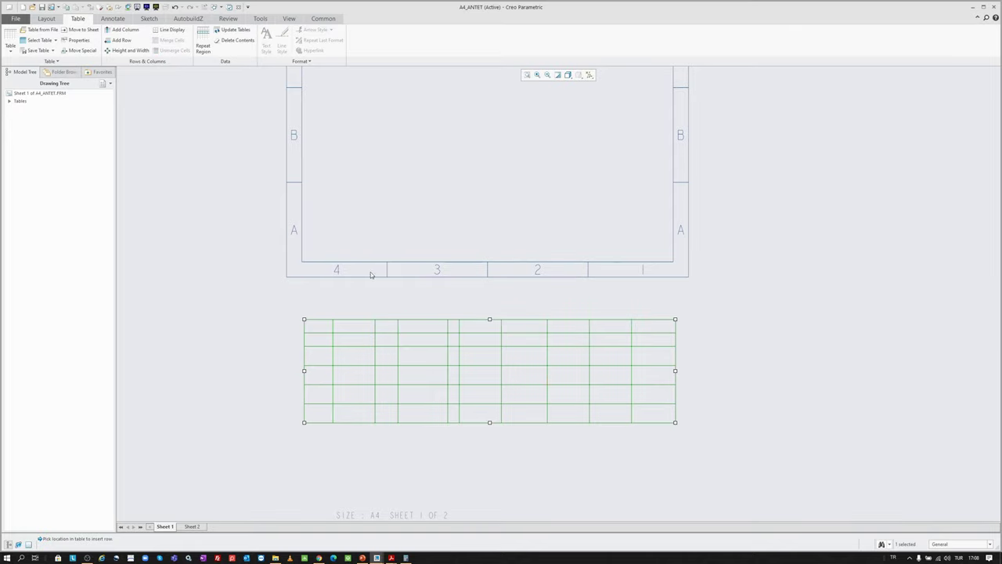
{"action": "left_click", "coordinate": [39, 51]}
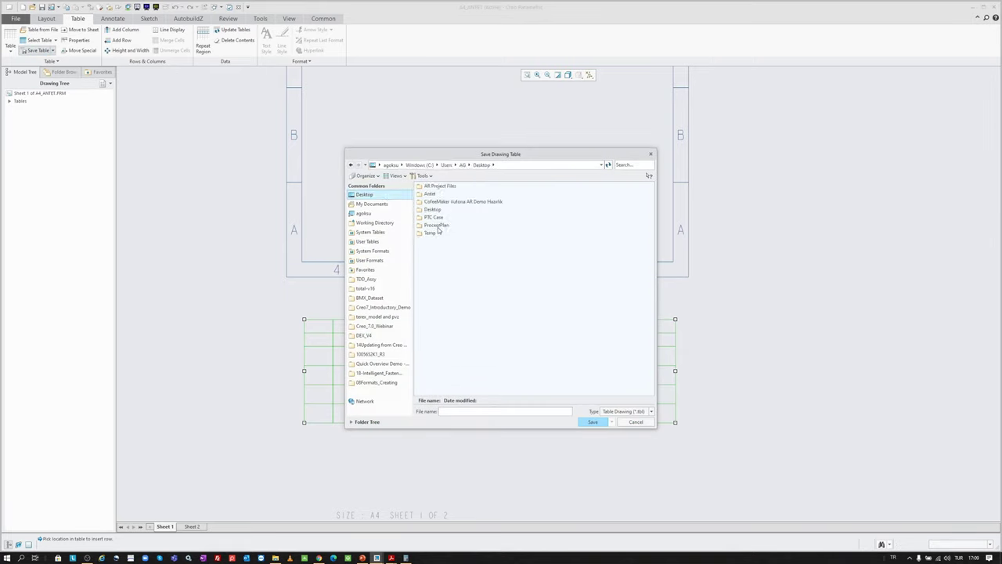
{"action": "double_click", "coordinate": [433, 232]}
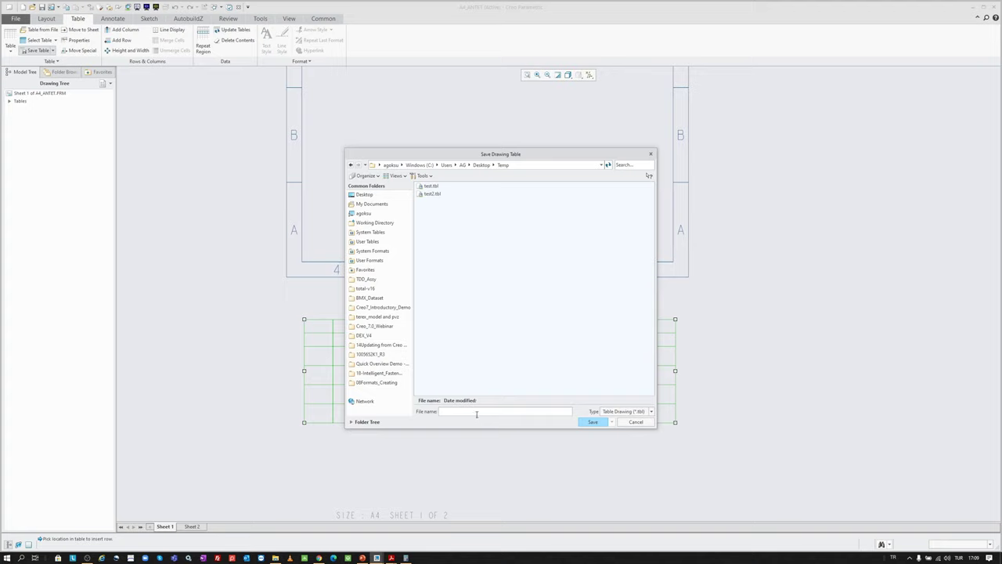
{"action": "type", "text": "t"}
{"action": "key", "text": "Caps_Lock"}
{"action": "type", "text": "sil-1"}
{"action": "key", "text": "Return"}
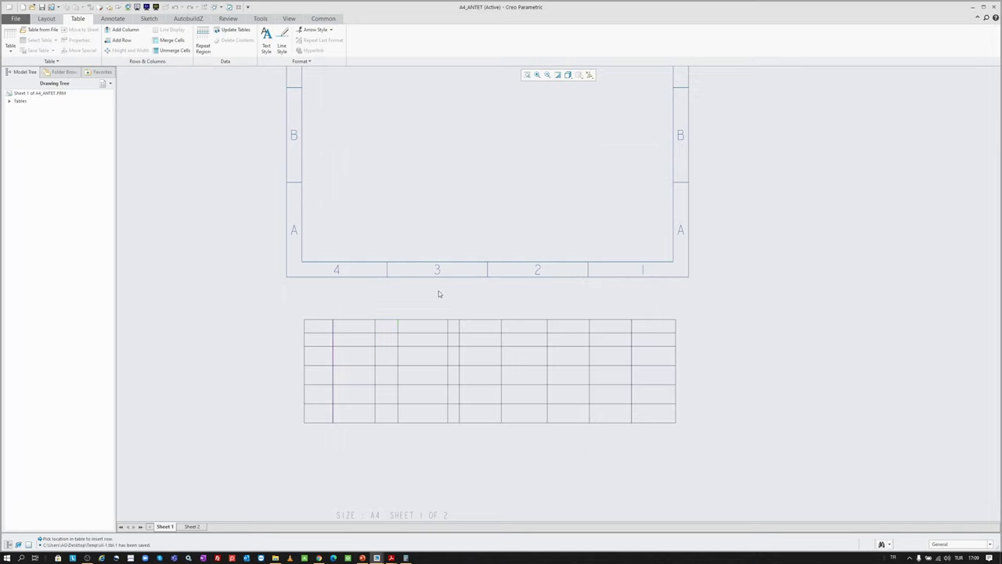
- Try inserting the saved table sil-1.tbl at the vertex on the inner frame's lower-right corner, and delete the inserted copy
{"action": "scroll", "coordinate": [280, 206], "scroll_direction": "up", "scroll_amount": 2}
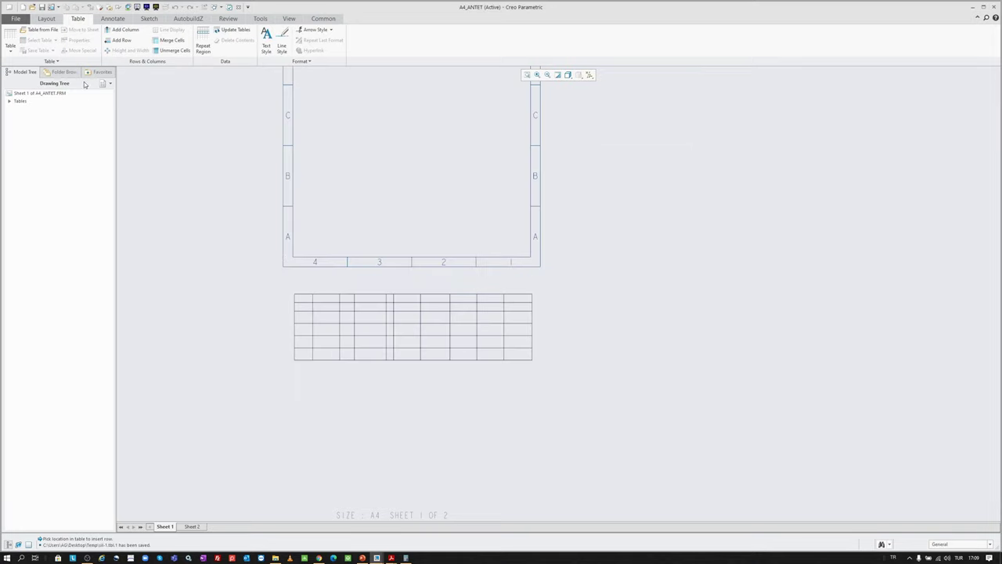
{"action": "left_click", "coordinate": [41, 30]}
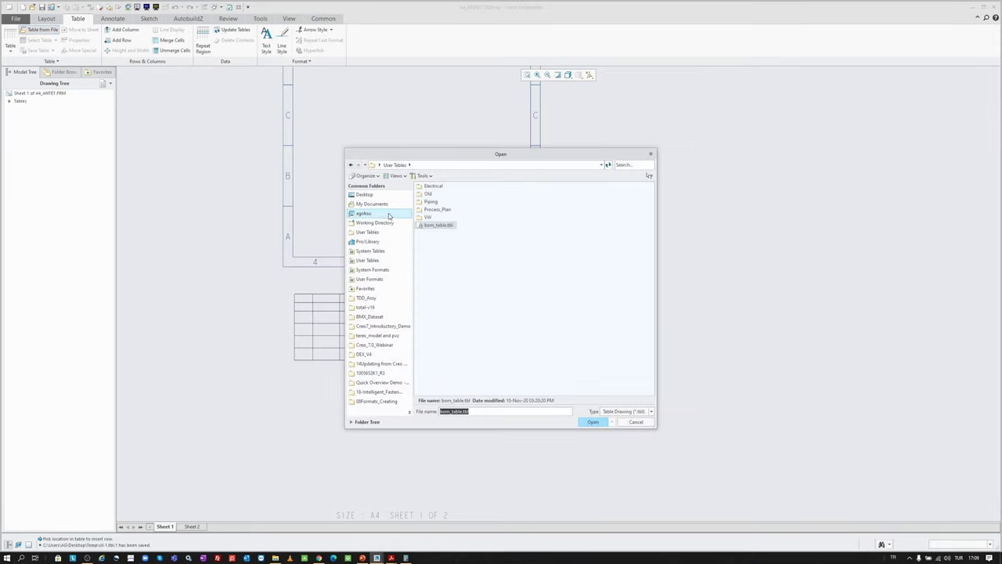
{"action": "left_click", "coordinate": [364, 194]}
{"action": "double_click", "coordinate": [433, 218]}
{"action": "double_click", "coordinate": [428, 234]}
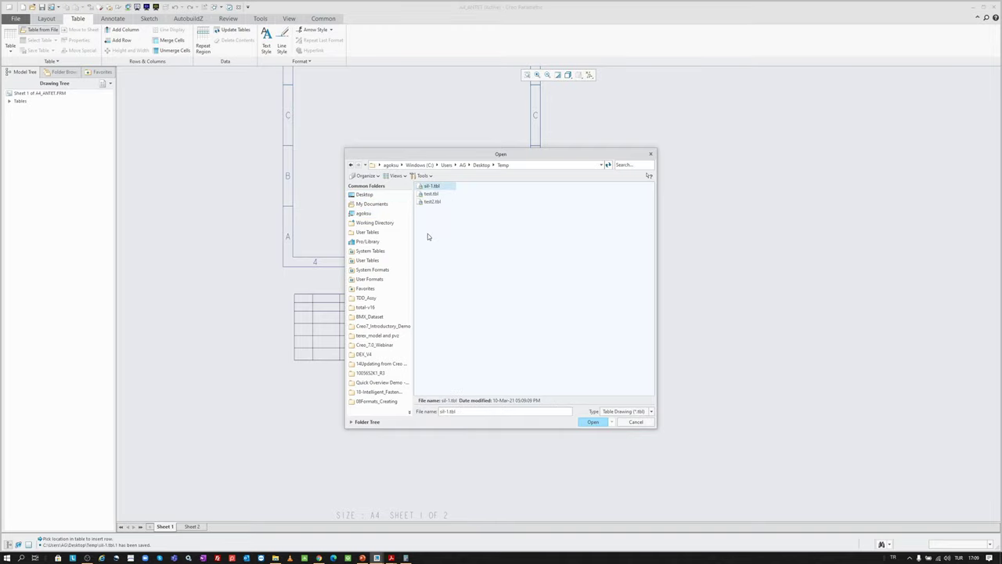
{"action": "double_click", "coordinate": [432, 186]}
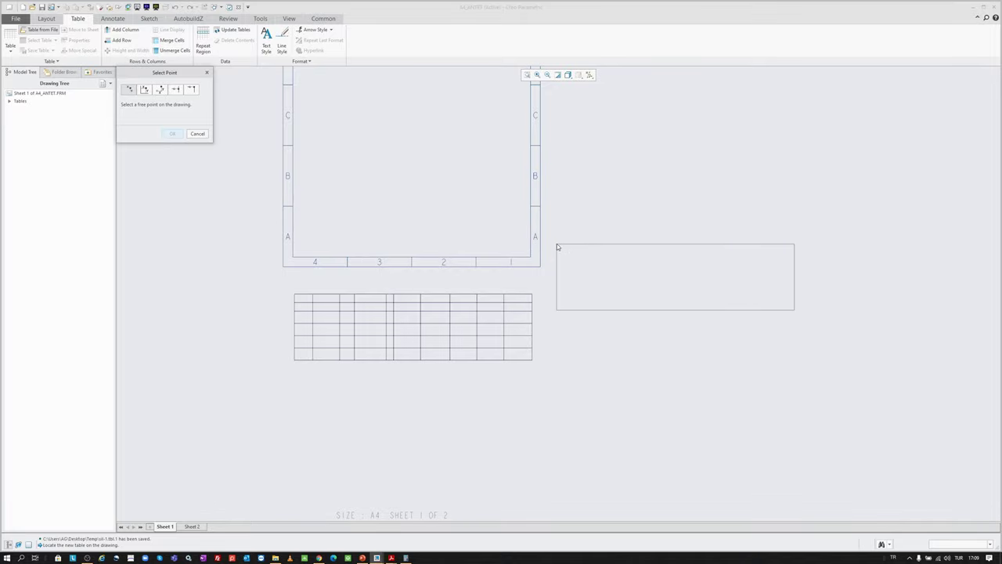
{"action": "left_click", "coordinate": [192, 89]}
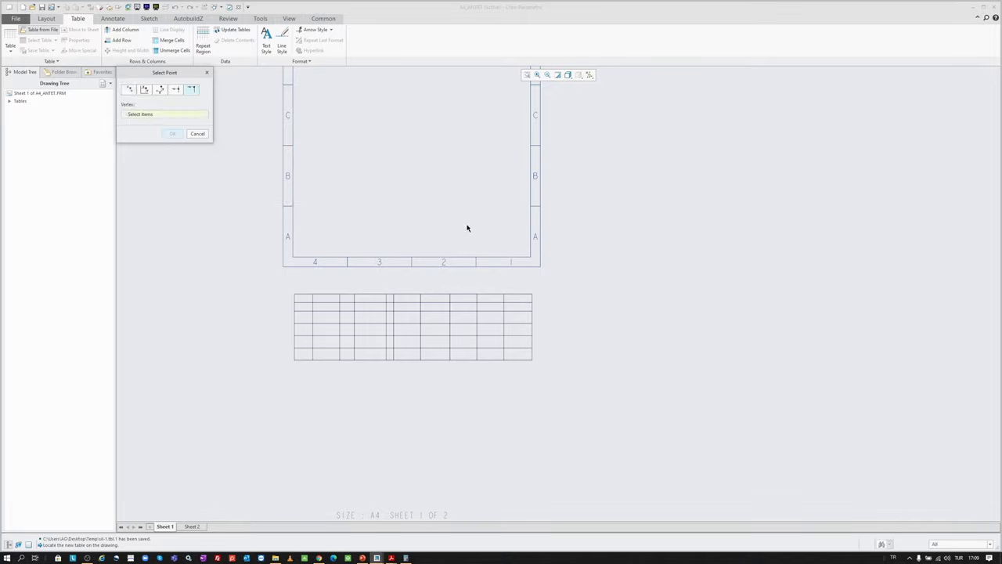
{"action": "left_click", "coordinate": [532, 258]}
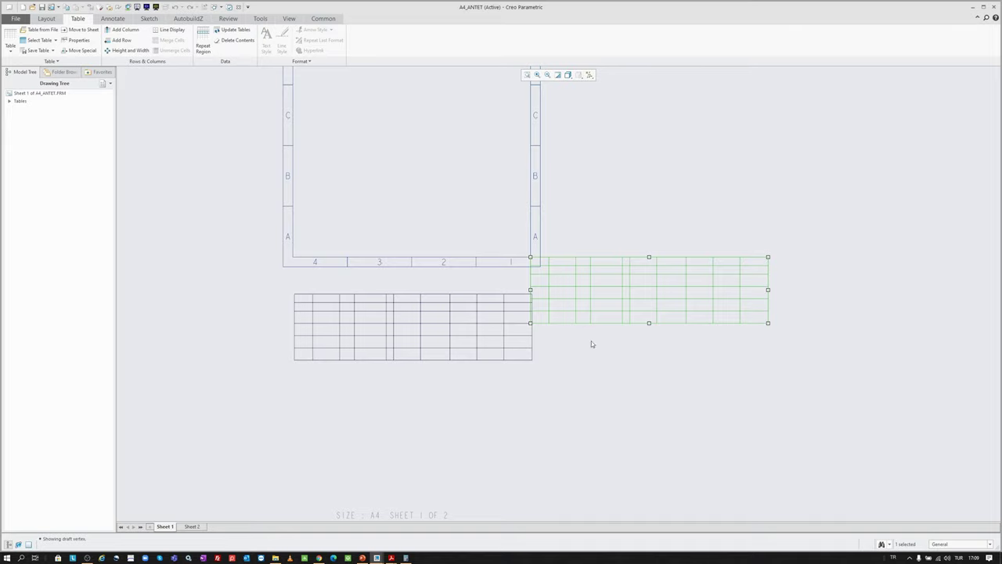
{"action": "key", "text": "Delete"}
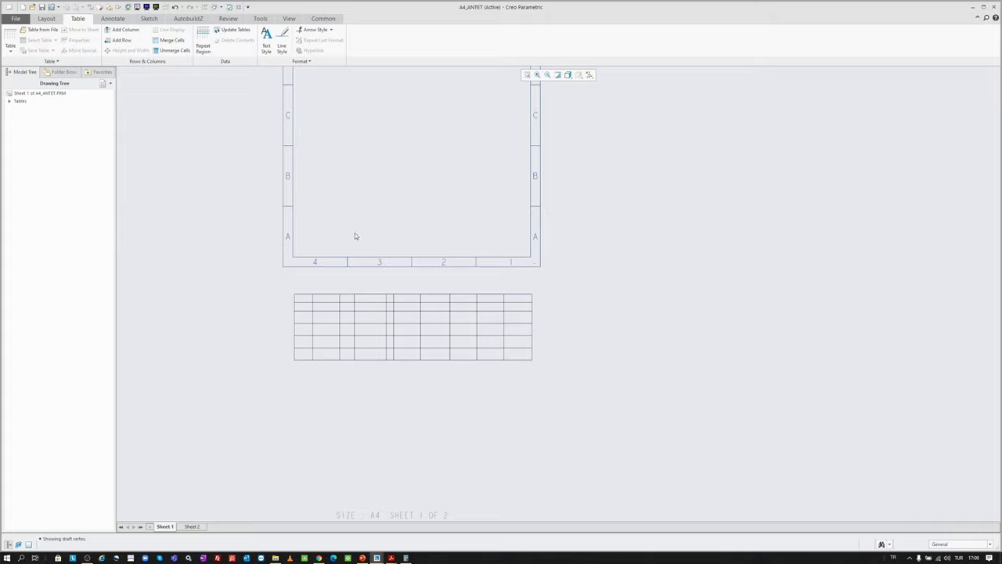
- Load the saved table sil-1.tbl from the Desktop's Temp folder for insertion into the format
{"action": "scroll", "coordinate": [492, 176], "scroll_direction": "down", "scroll_amount": 4}
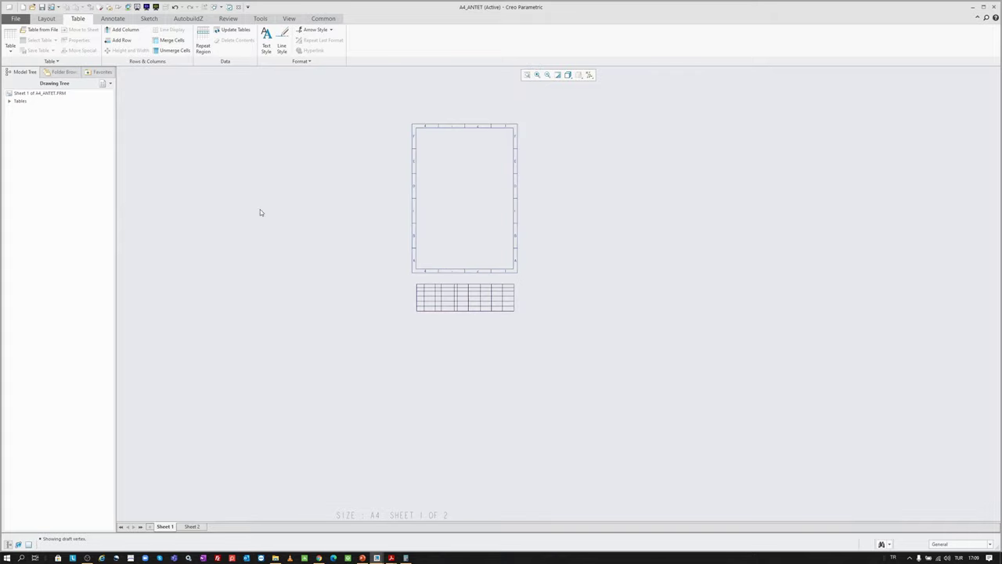
{"action": "scroll", "coordinate": [501, 246], "scroll_direction": "up", "scroll_amount": 3}
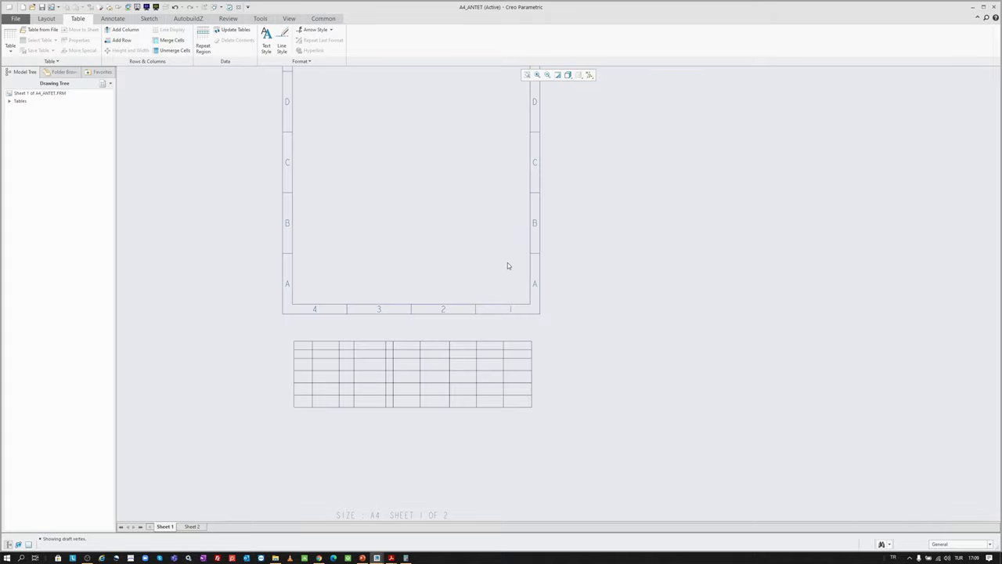
{"action": "scroll", "coordinate": [519, 307], "scroll_direction": "up", "scroll_amount": 2}
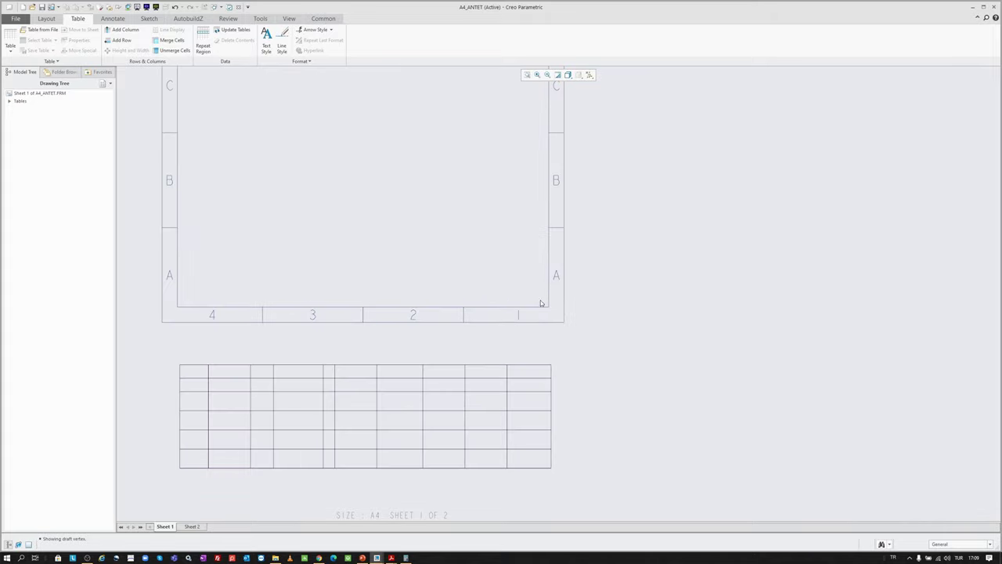
{"action": "scroll", "coordinate": [551, 311], "scroll_direction": "down", "scroll_amount": 1}
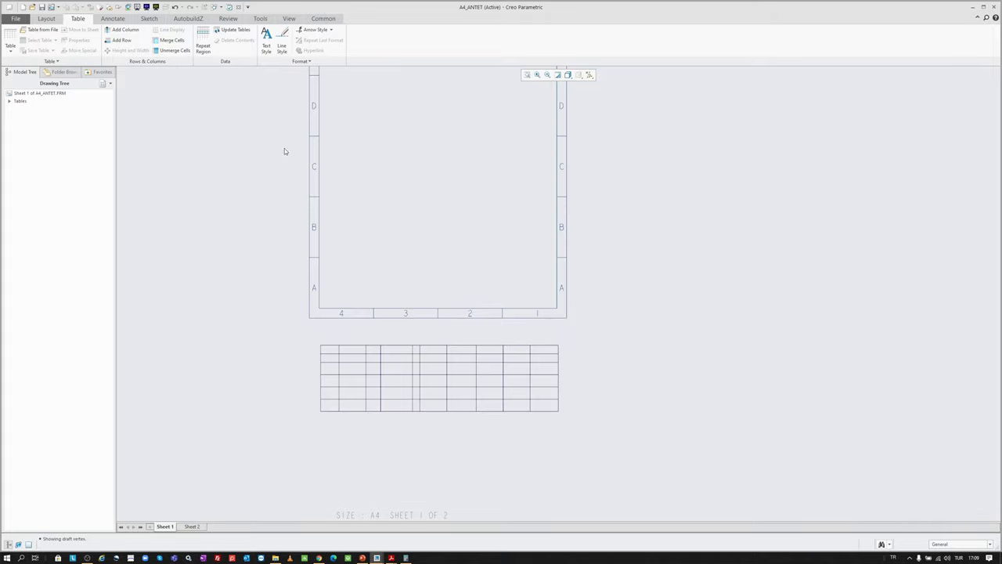
{"action": "left_click", "coordinate": [40, 29]}
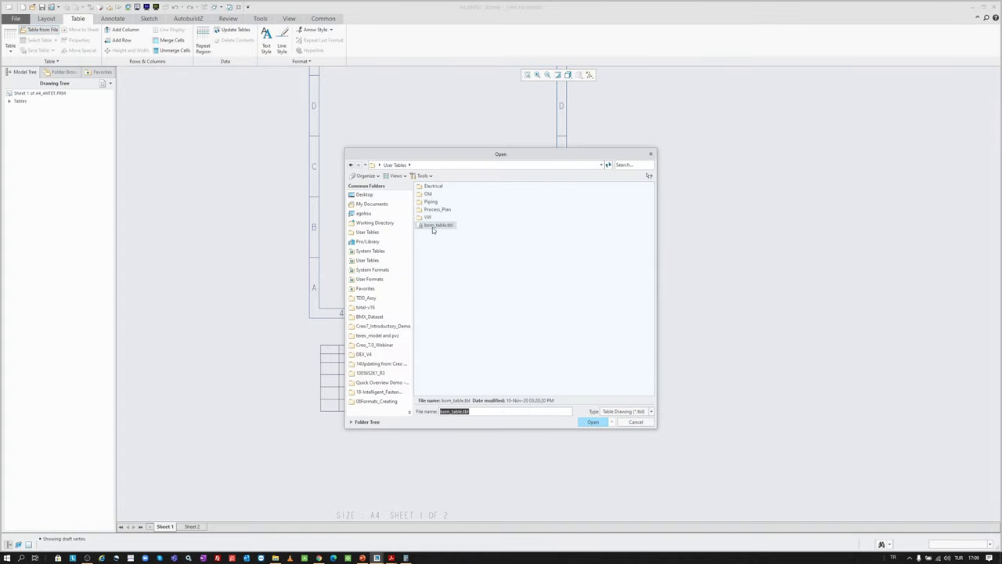
{"action": "left_click", "coordinate": [364, 195]}
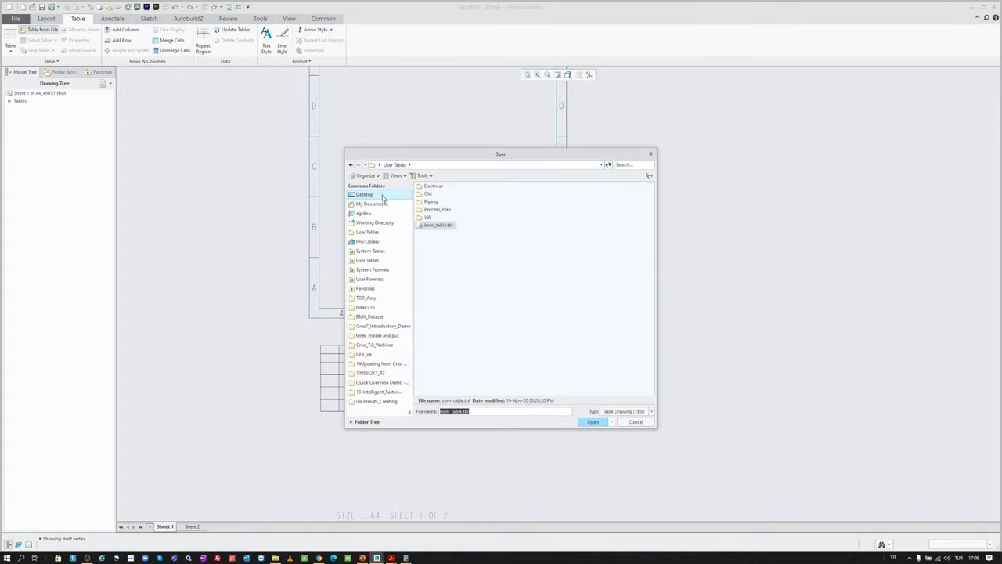
{"action": "double_click", "coordinate": [440, 225]}
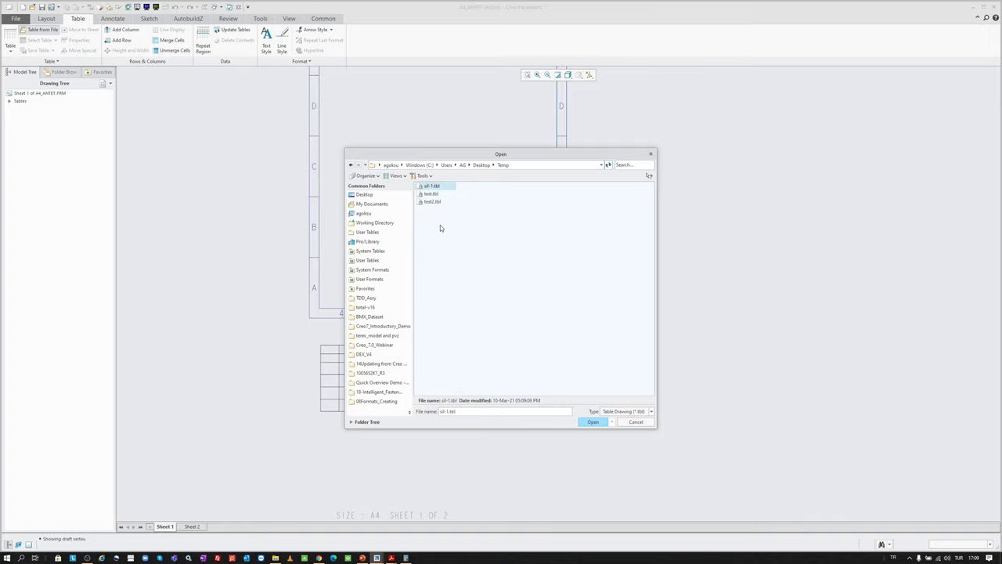
{"action": "double_click", "coordinate": [430, 186]}
- Place the loaded table at absolute coordinates X 8 and Y 54
{"action": "left_click", "coordinate": [144, 89]}
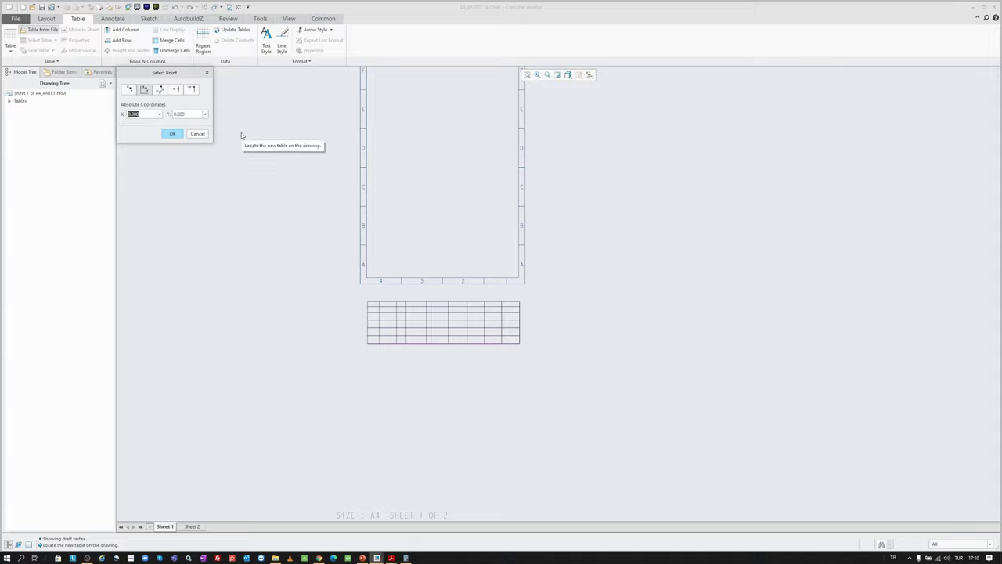
{"action": "type", "text": "0"}
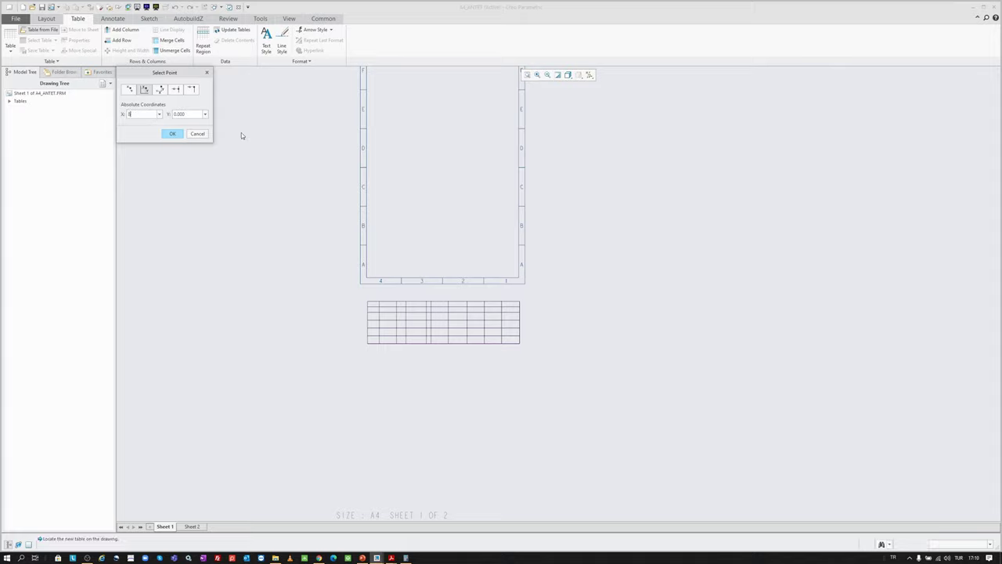
{"action": "key", "text": "Tab"}
{"action": "type", "text": "54"}
{"action": "key", "text": "Return"}
{"action": "left_click", "coordinate": [172, 133]}
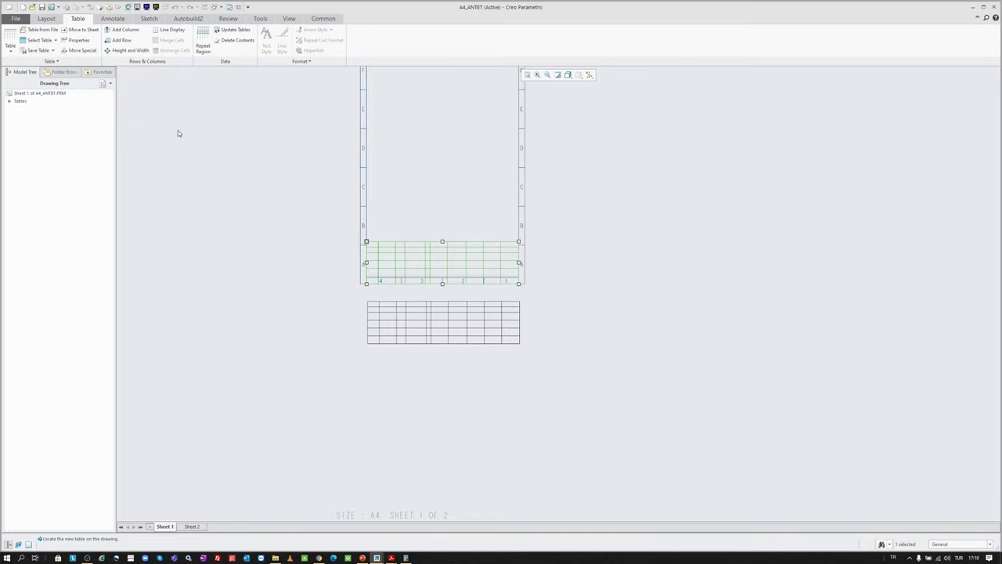
- Check how the placed table fits the frame's lower border and delete that copy
{"action": "scroll", "coordinate": [368, 266], "scroll_direction": "up", "scroll_amount": 3}
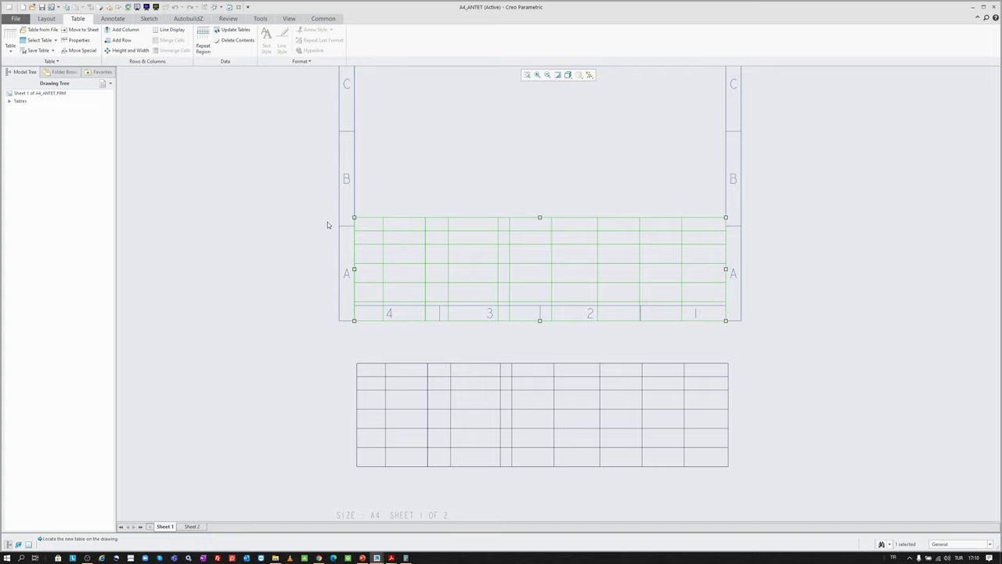
{"action": "scroll", "coordinate": [344, 221], "scroll_direction": "up", "scroll_amount": 2}
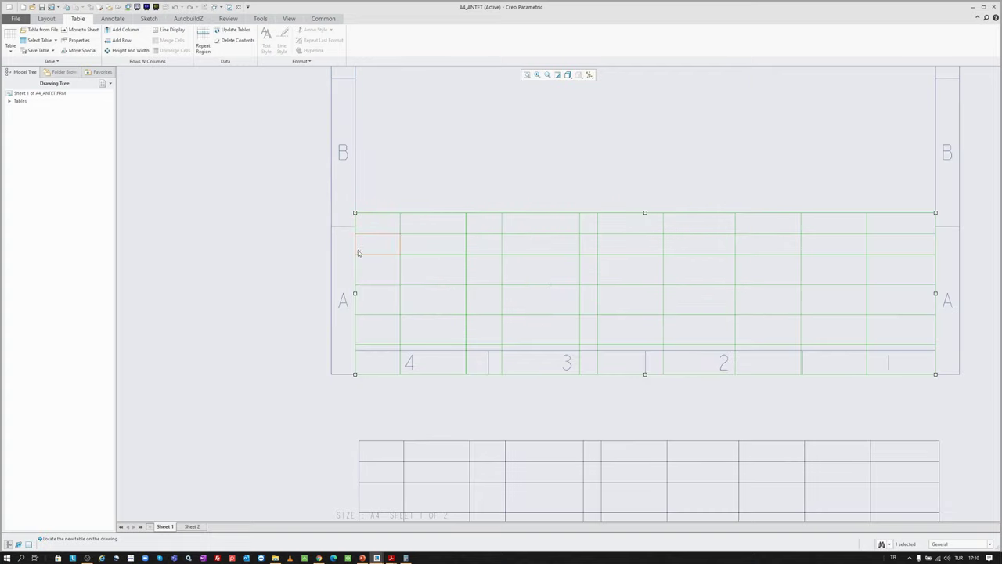
{"action": "scroll", "coordinate": [276, 290], "scroll_direction": "down", "scroll_amount": 2}
{"action": "key", "text": "Delete"}
{"action": "scroll", "coordinate": [313, 229], "scroll_direction": "down", "scroll_amount": 2}
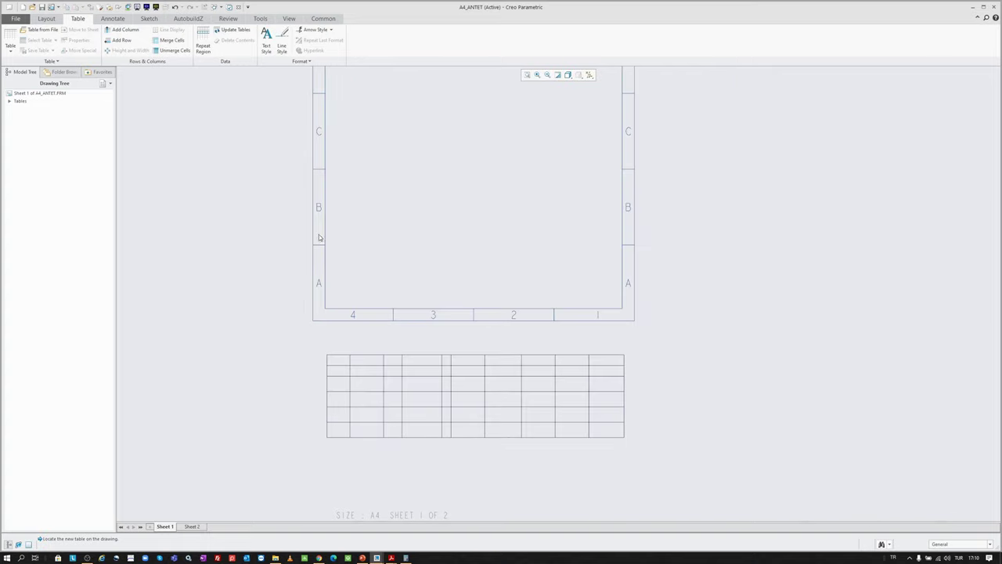
{"action": "left_click", "coordinate": [43, 29]}
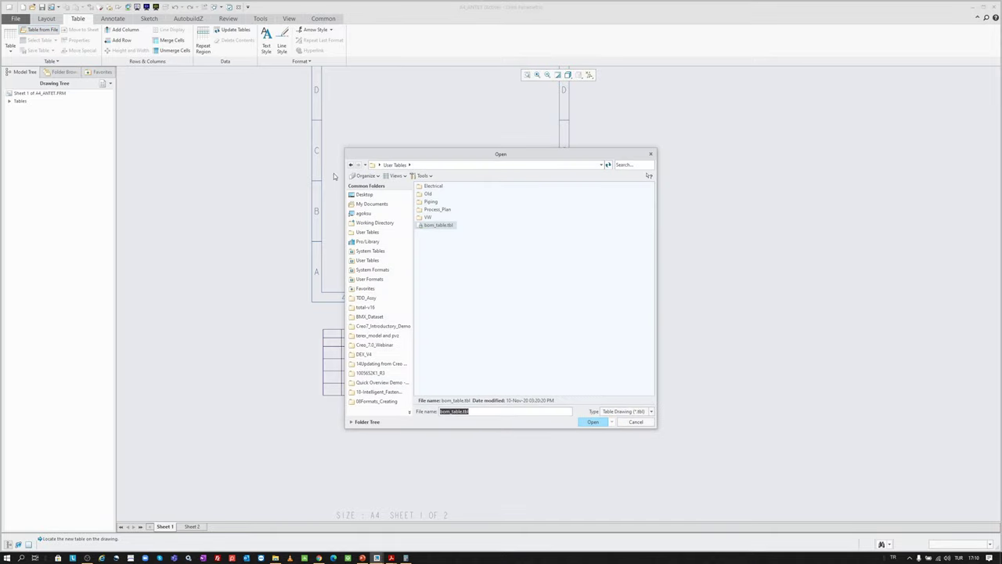
{"action": "left_click", "coordinate": [651, 155]}
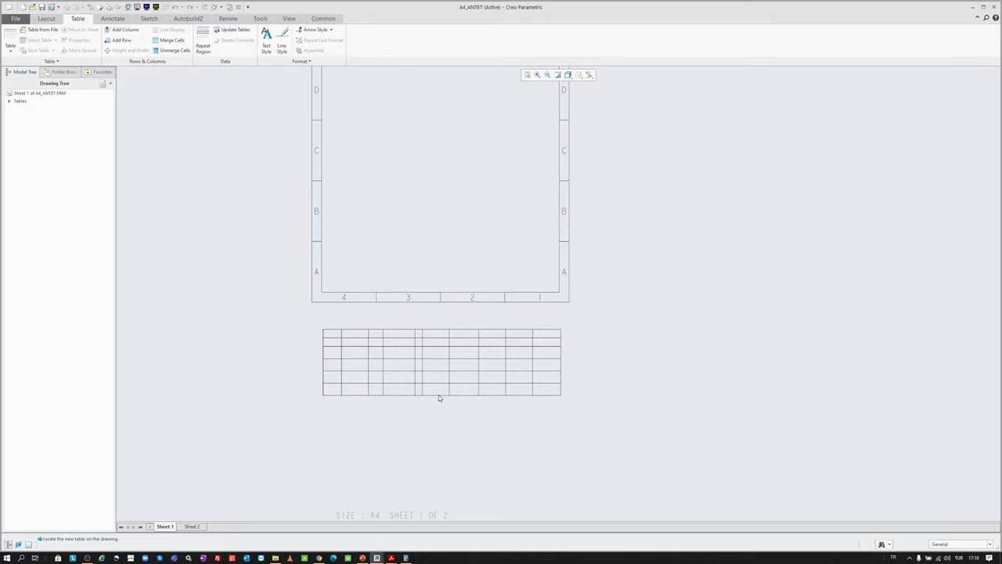
- Set the rotation origin of the table below the frame to its lower-right corner
{"action": "scroll", "coordinate": [462, 384], "scroll_direction": "up", "scroll_amount": 1}
{"action": "left_click_drag", "start_coordinate": [234, 293], "coordinate": [712, 423]}
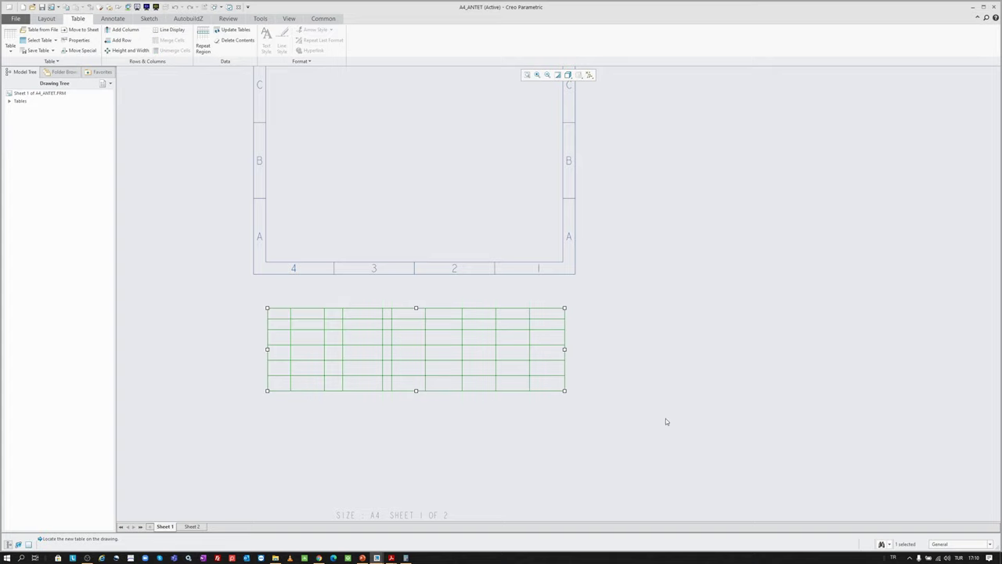
{"action": "right_click", "coordinate": [619, 331]}
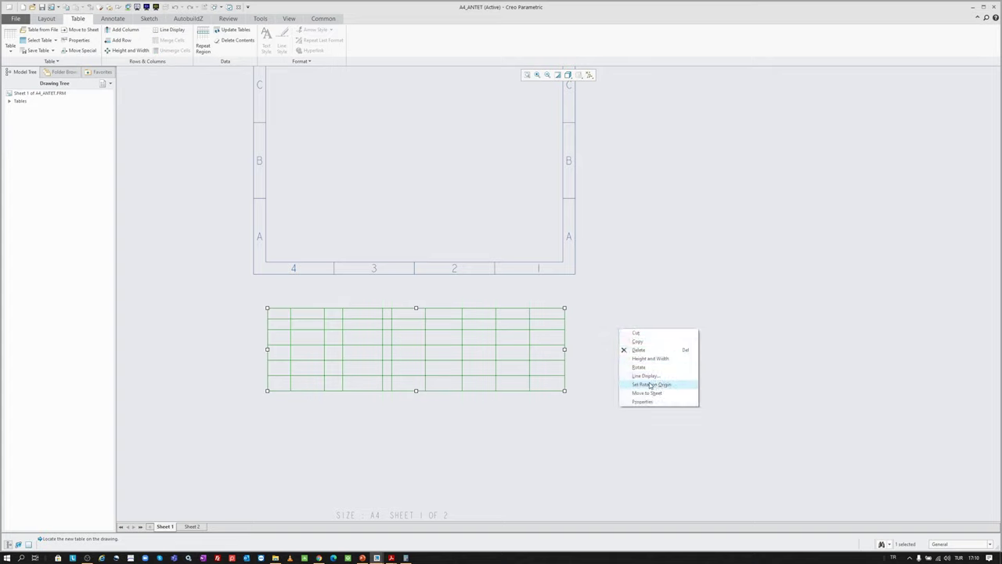
{"action": "left_click", "coordinate": [666, 386]}
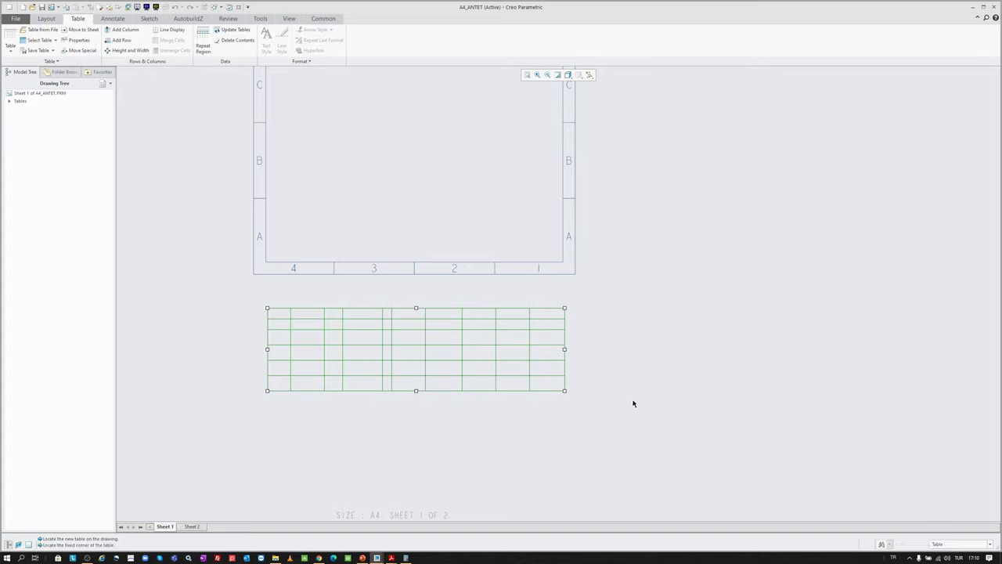
{"action": "scroll", "coordinate": [568, 403], "scroll_direction": "up", "scroll_amount": 3}
{"action": "left_click", "coordinate": [558, 368]}
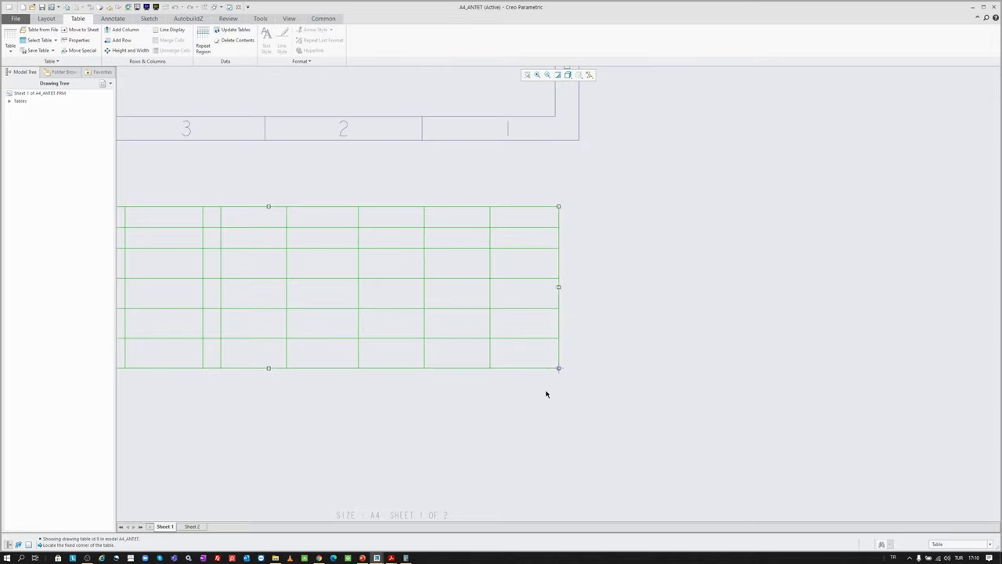
{"action": "scroll", "coordinate": [564, 378], "scroll_direction": "down", "scroll_amount": 3}
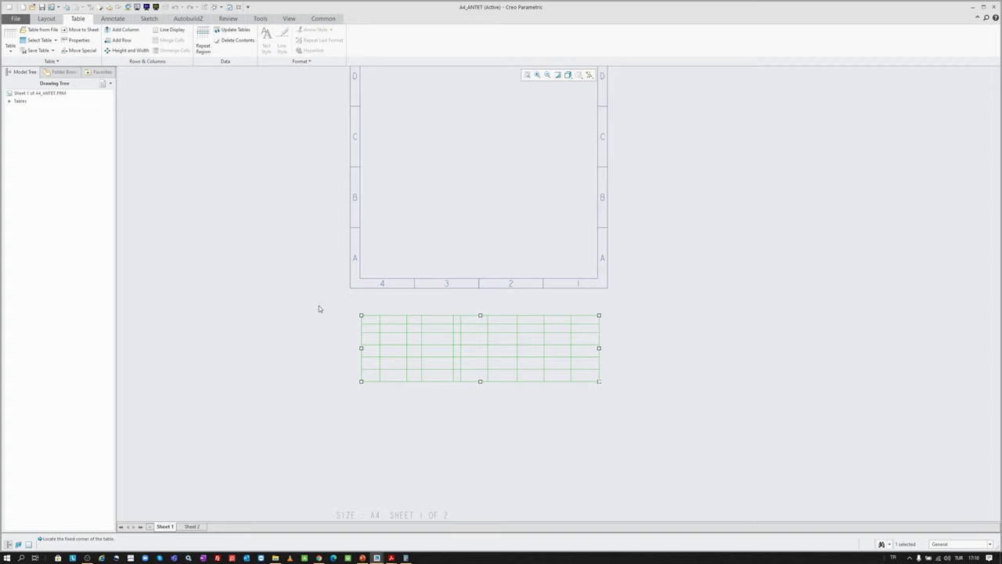
- Save the table as sil-2 in the Desktop's Temp folder
{"action": "left_click", "coordinate": [36, 50]}
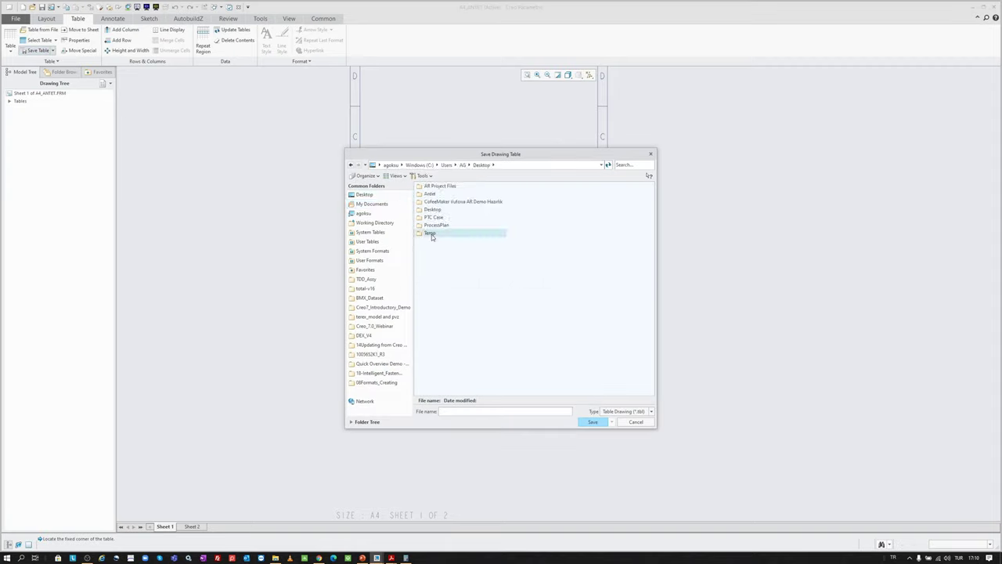
{"action": "double_click", "coordinate": [429, 232]}
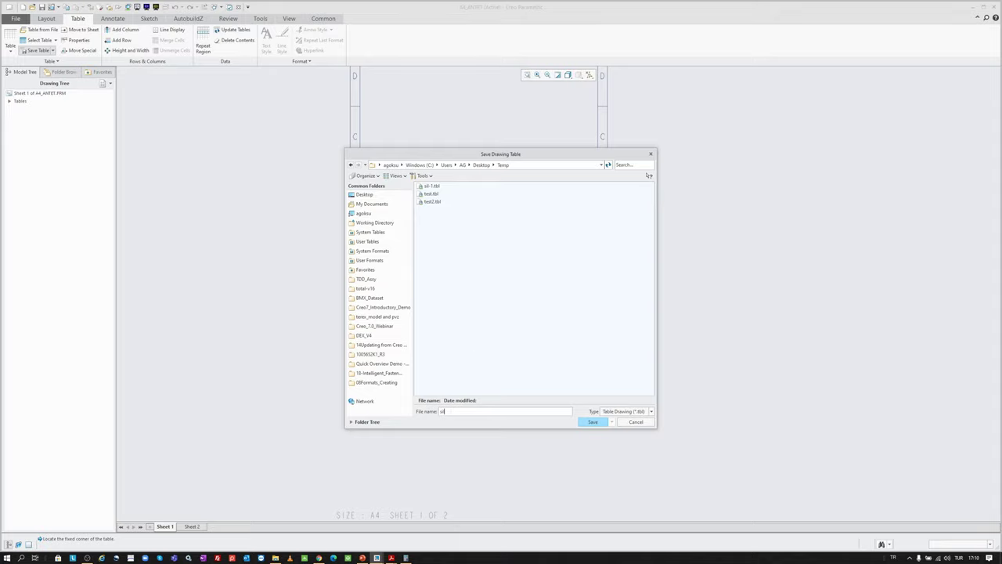
{"action": "type", "text": "sil-2"}
{"action": "key", "text": "Return"}
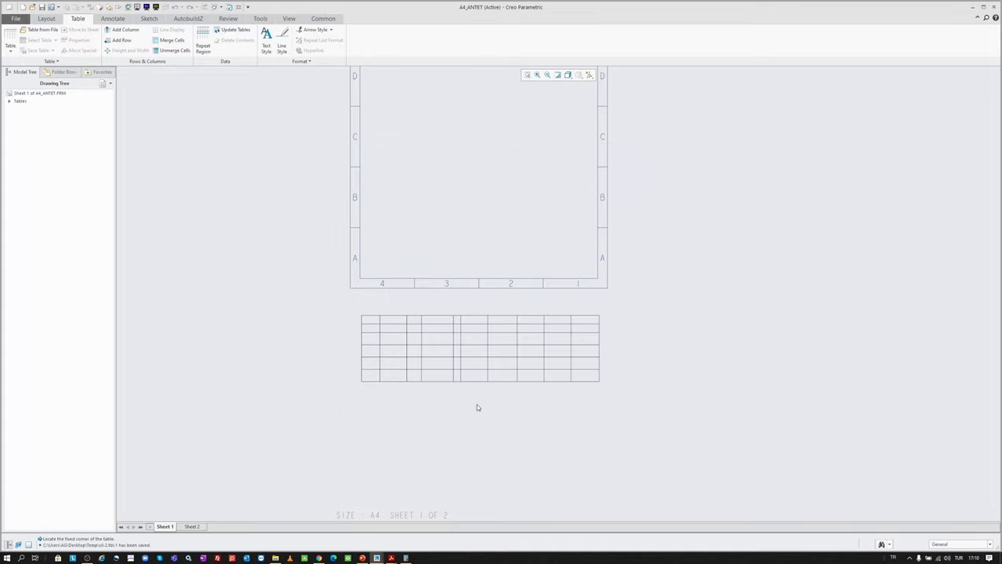
- Insert the saved table sil-2.tbl at the vertex on the inner frame's lower-right corner, and delete the inserted copy
{"action": "left_click", "coordinate": [44, 30]}
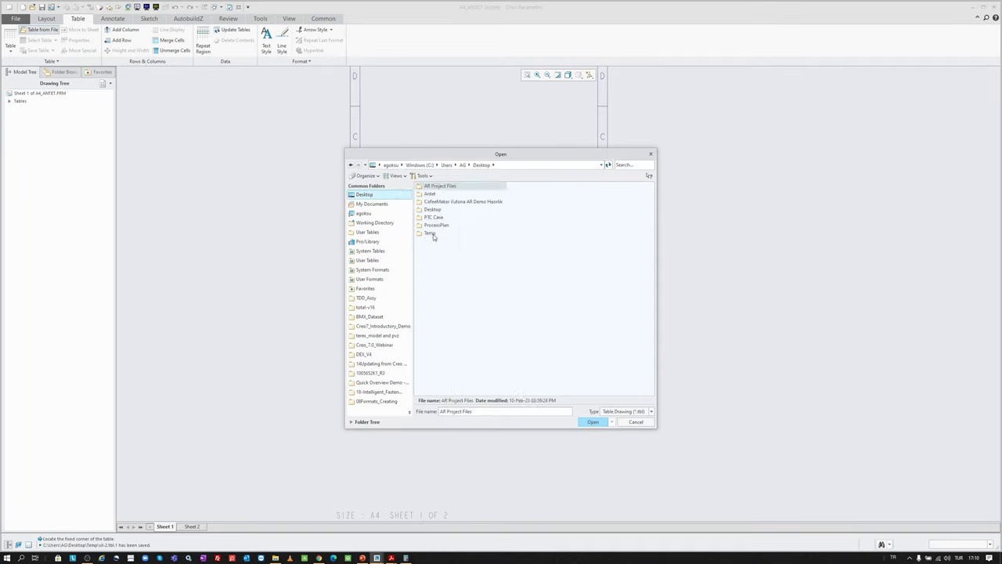
{"action": "double_click", "coordinate": [433, 235]}
{"action": "double_click", "coordinate": [434, 195]}
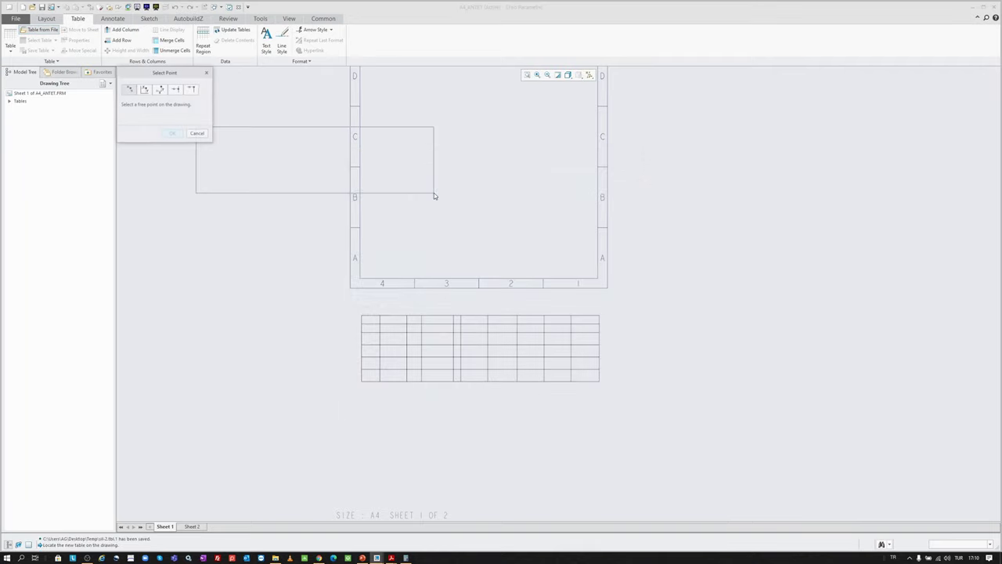
{"action": "left_click", "coordinate": [191, 91]}
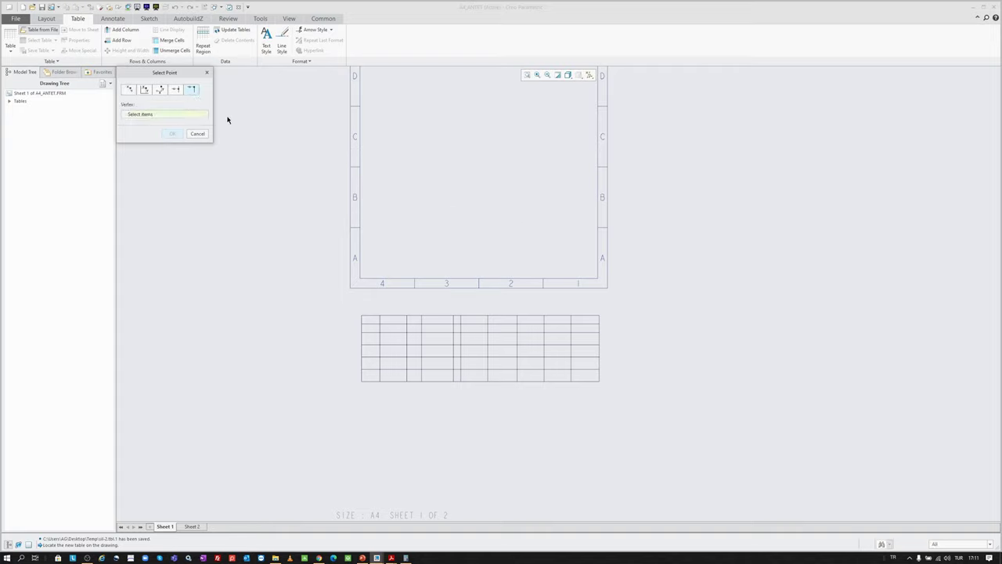
{"action": "left_click", "coordinate": [596, 278]}
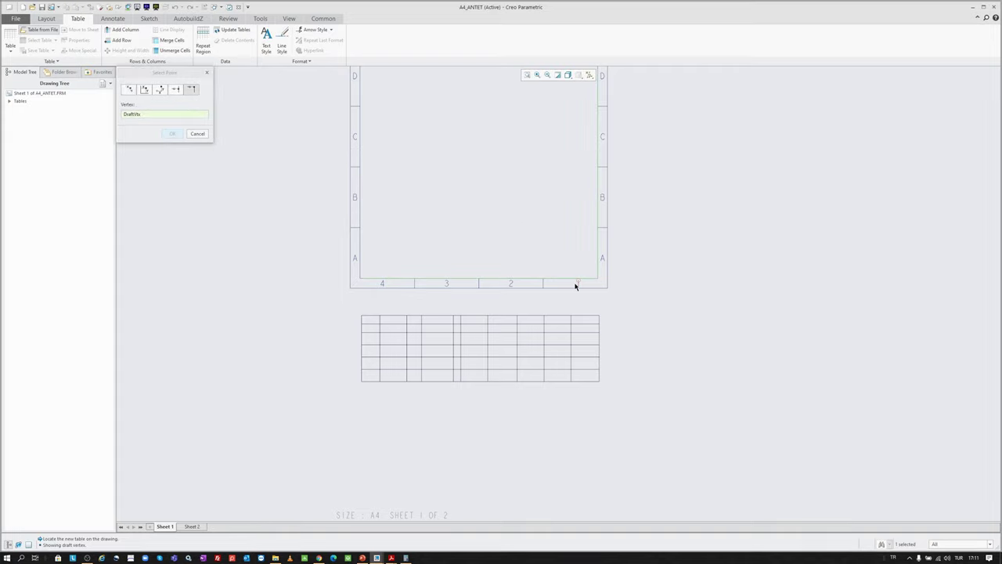
{"action": "middle_click", "coordinate": [531, 214]}
{"action": "left_click", "coordinate": [440, 178]}
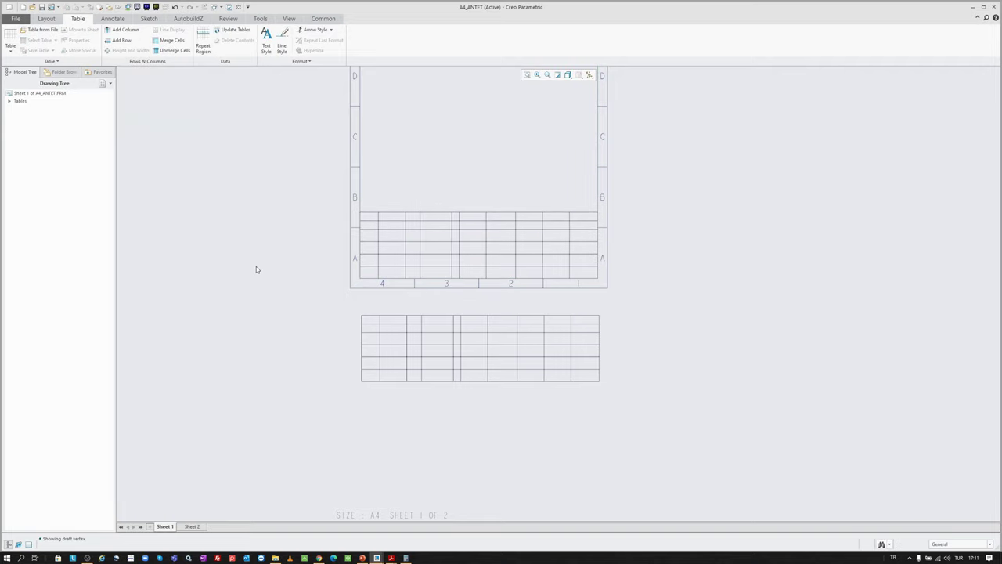
{"action": "left_click", "coordinate": [386, 224]}
{"action": "key", "text": "Delete"}
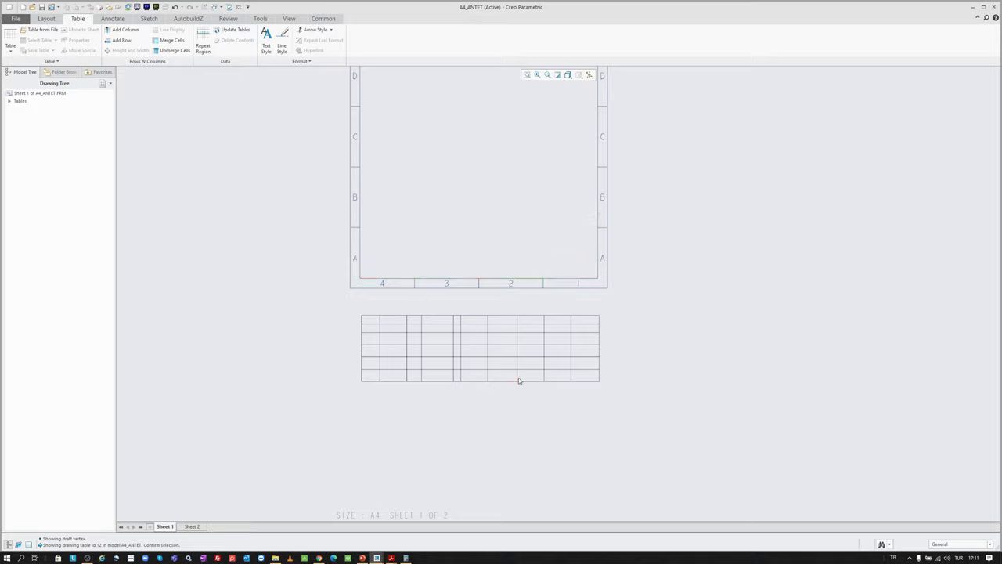
- Merge the top two rows' cells in the table's first column, and likewise in its second column
{"action": "scroll", "coordinate": [519, 371], "scroll_direction": "down", "scroll_amount": 1}
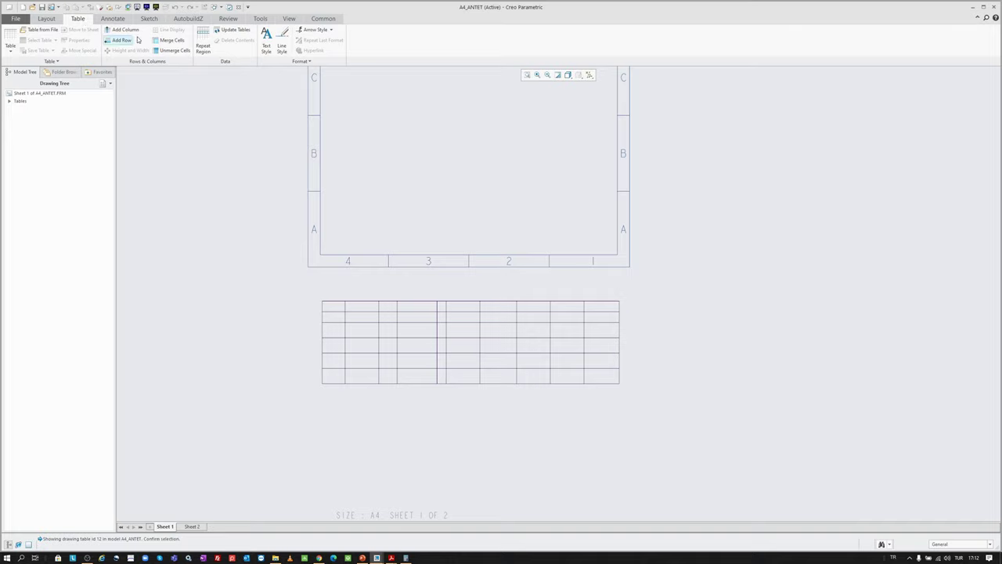
{"action": "left_click", "coordinate": [170, 41]}
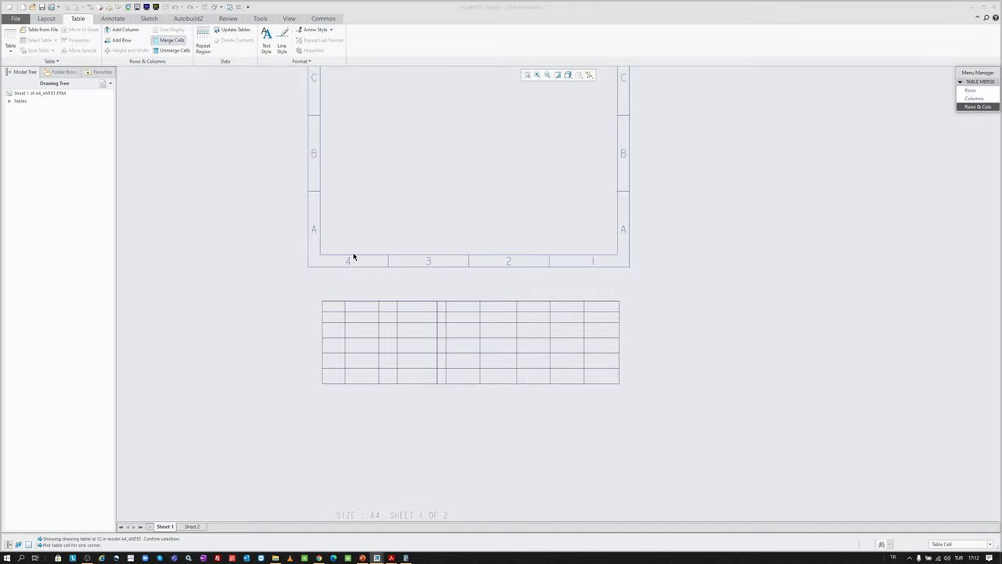
{"action": "scroll", "coordinate": [401, 354], "scroll_direction": "up", "scroll_amount": 1}
{"action": "scroll", "coordinate": [343, 331], "scroll_direction": "up", "scroll_amount": 1}
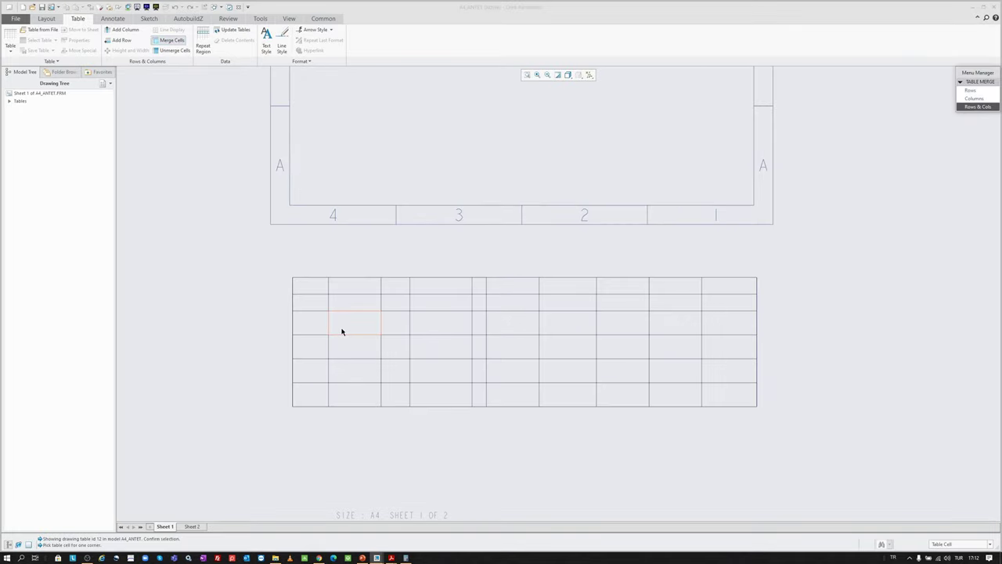
{"action": "left_click", "coordinate": [299, 290]}
{"action": "scroll", "coordinate": [329, 306], "scroll_direction": "up", "scroll_amount": 1}
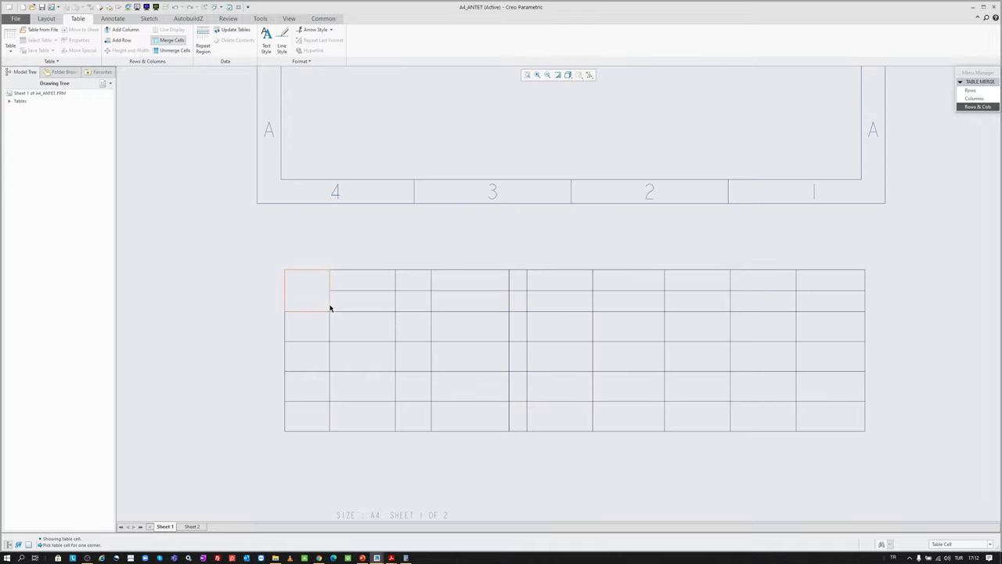
{"action": "left_click", "coordinate": [371, 281]}
{"action": "left_click", "coordinate": [374, 294]}
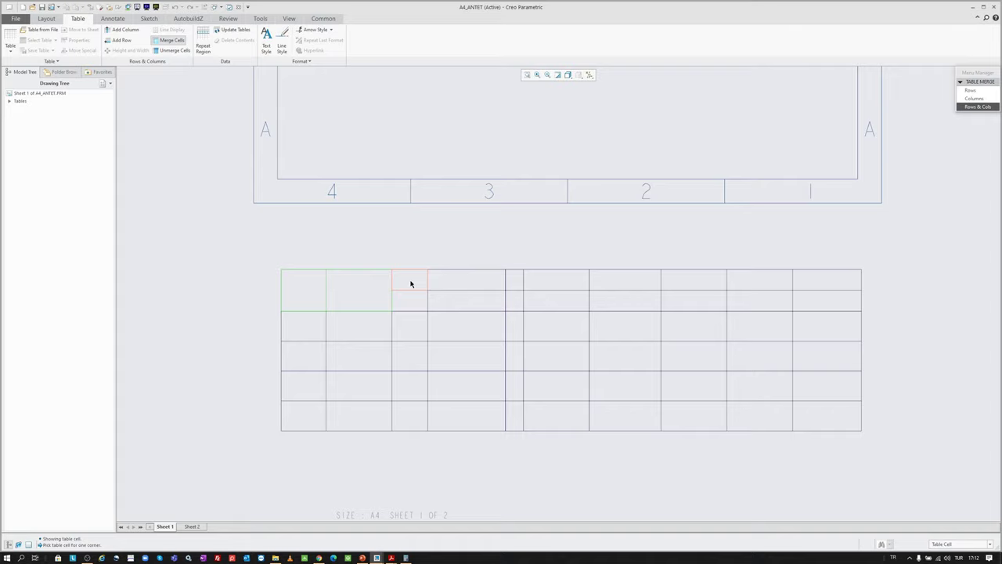
- Merge columns three to seven across the top two rows, and merge the last three columns separately within each of those rows
{"action": "left_click", "coordinate": [410, 283]}
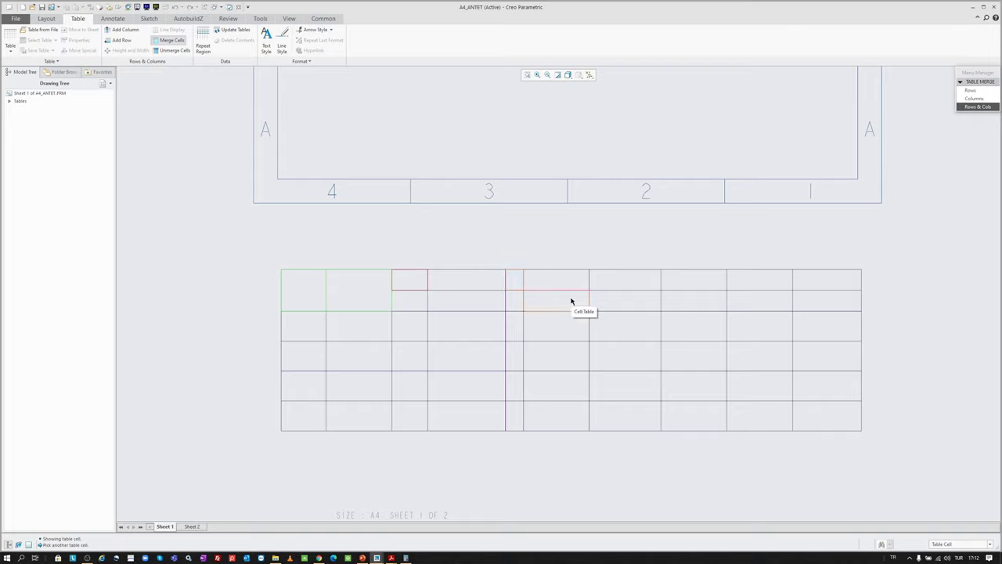
{"action": "left_click", "coordinate": [641, 303]}
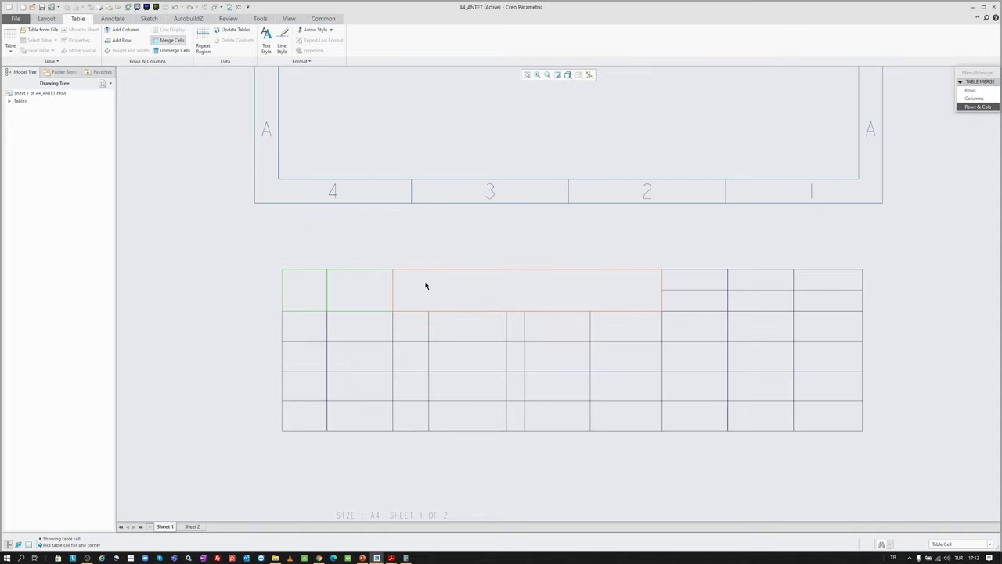
{"action": "left_click", "coordinate": [718, 284]}
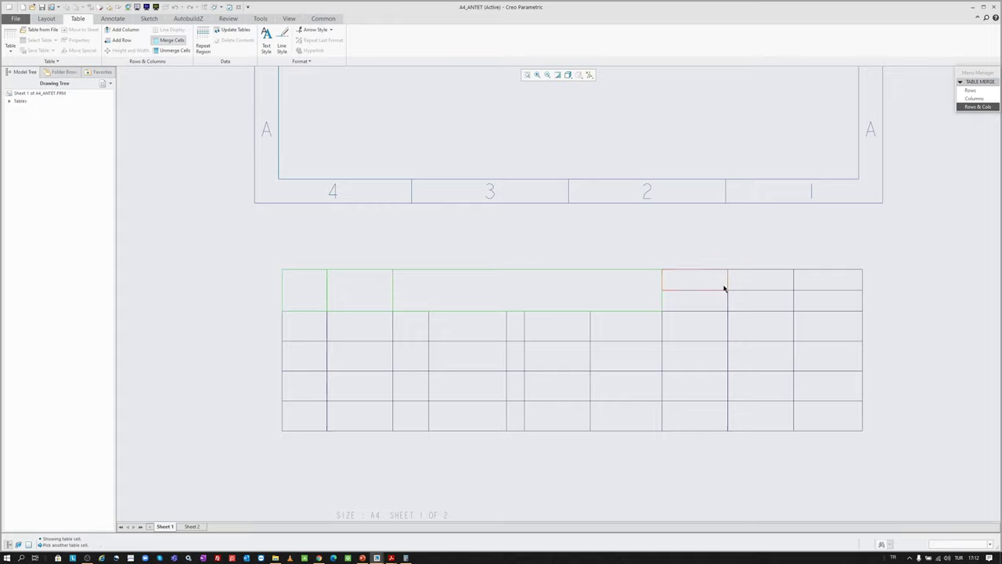
{"action": "left_click", "coordinate": [837, 280]}
{"action": "left_click", "coordinate": [829, 306]}
{"action": "left_click", "coordinate": [713, 308]}
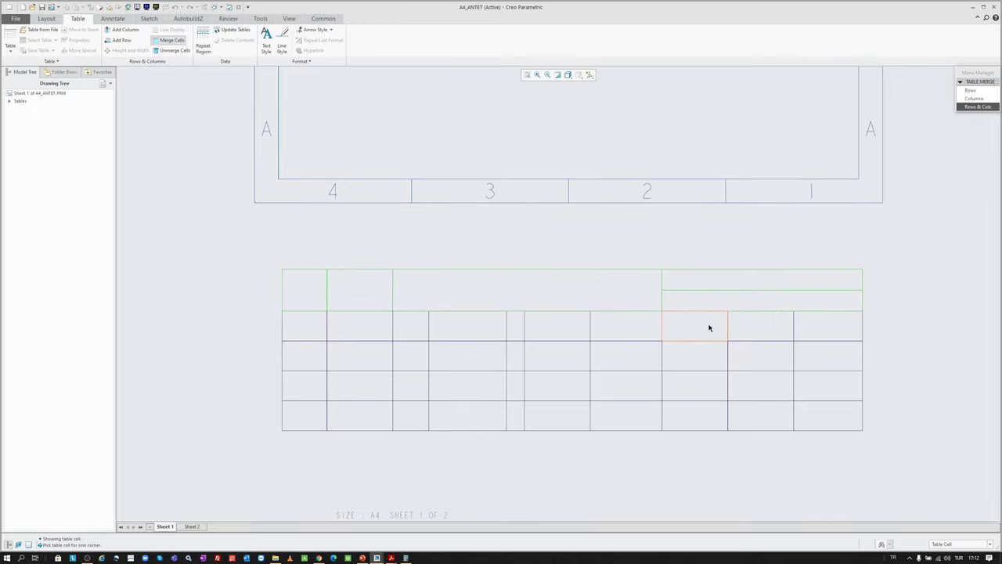
- Merge the last three columns' cells in the third row, and merge the block beneath them through rows four to six
{"action": "left_click", "coordinate": [709, 332]}
{"action": "left_click", "coordinate": [801, 330]}
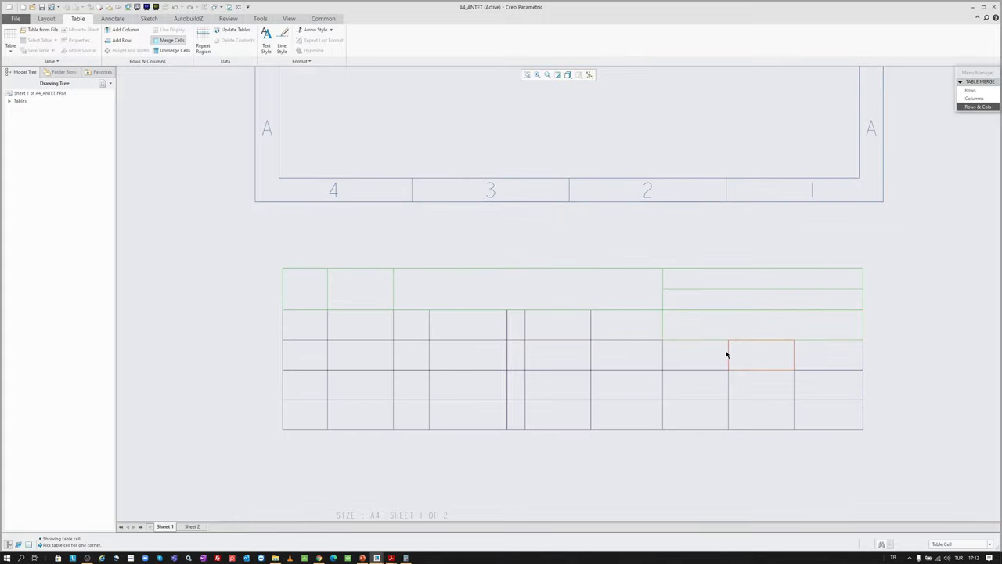
{"action": "left_click", "coordinate": [722, 354]}
{"action": "left_click", "coordinate": [835, 421]}
{"action": "scroll", "coordinate": [735, 379], "scroll_direction": "up", "scroll_amount": 1}
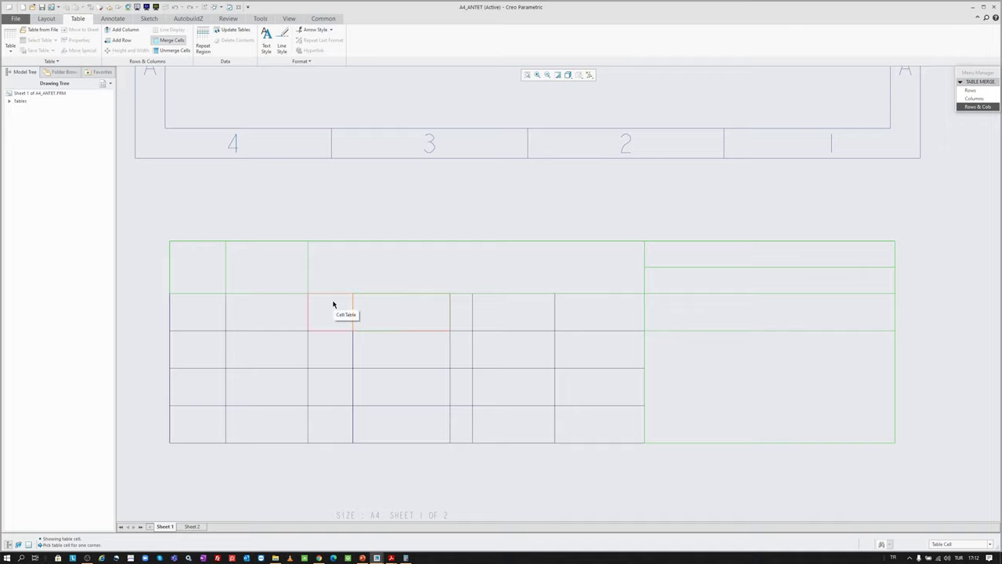
- Merge columns four and five over rows three to five, and columns one to three over rows three to six
{"action": "left_click", "coordinate": [391, 312]}
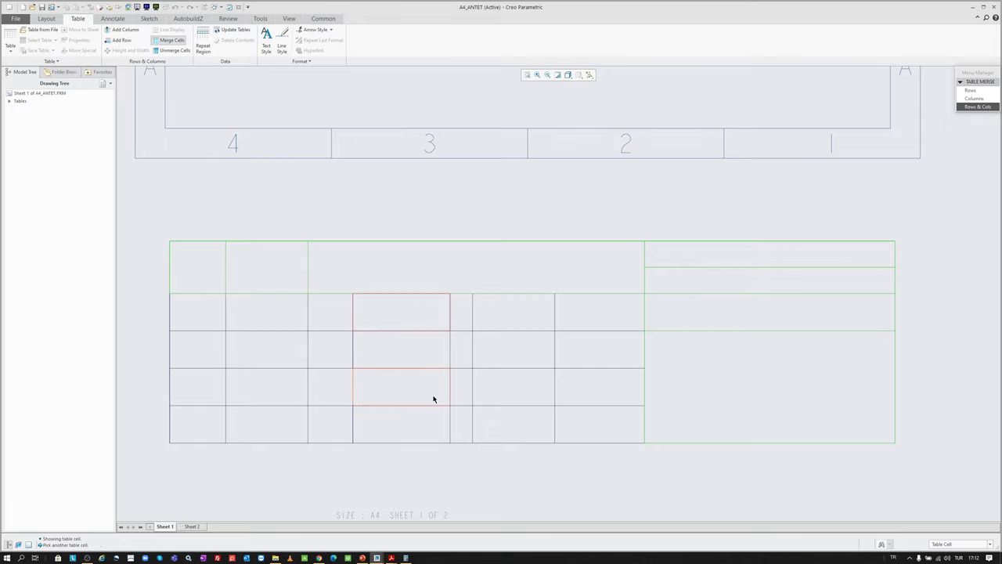
{"action": "left_click", "coordinate": [460, 395]}
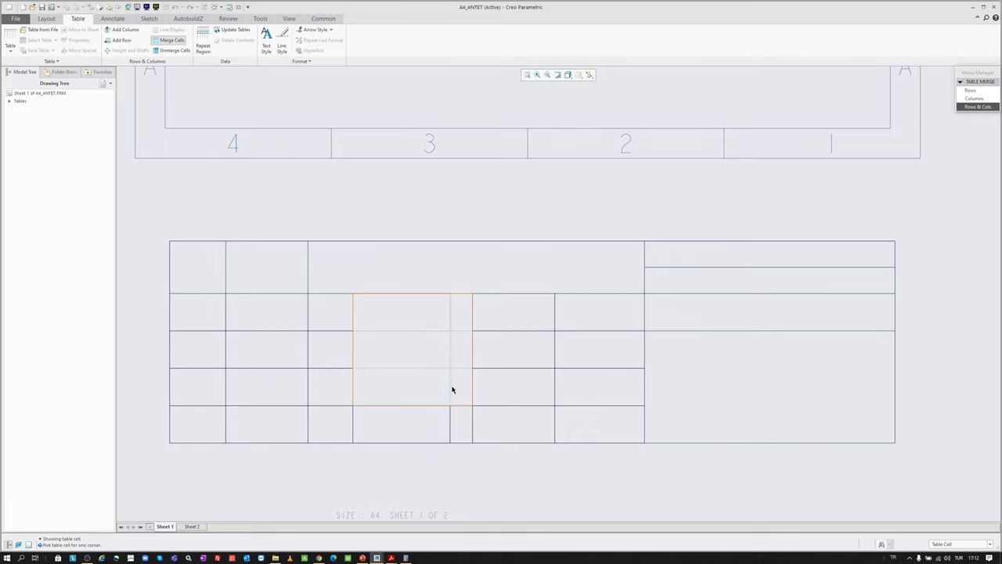
{"action": "scroll", "coordinate": [452, 389], "scroll_direction": "up", "scroll_amount": 3}
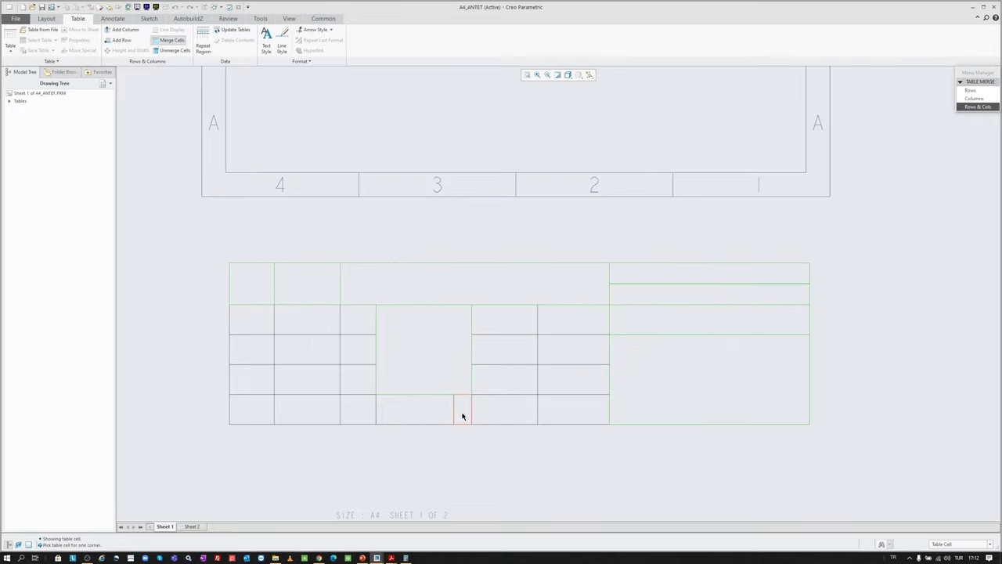
{"action": "left_click", "coordinate": [462, 404]}
{"action": "left_click", "coordinate": [254, 324]}
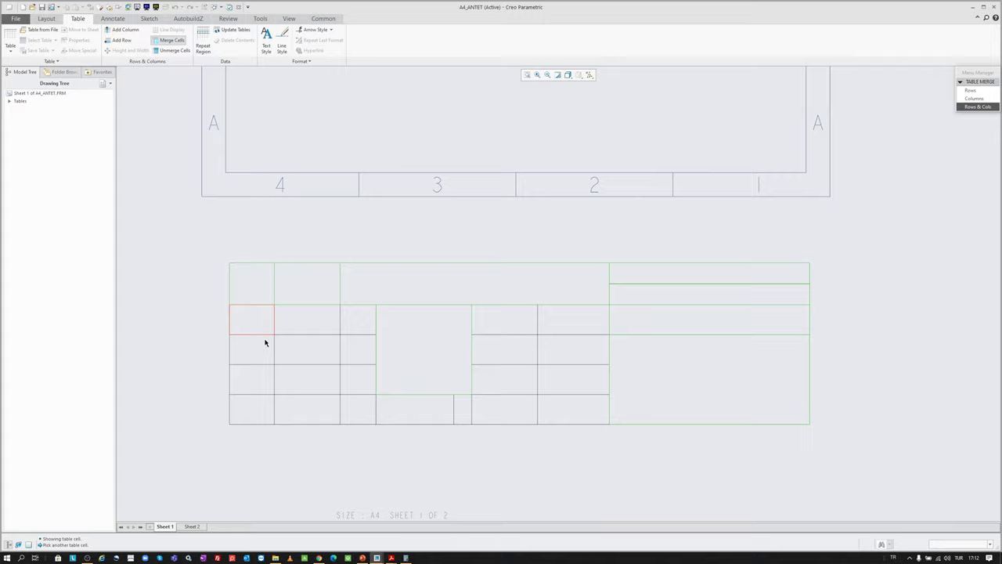
{"action": "left_click", "coordinate": [354, 410]}
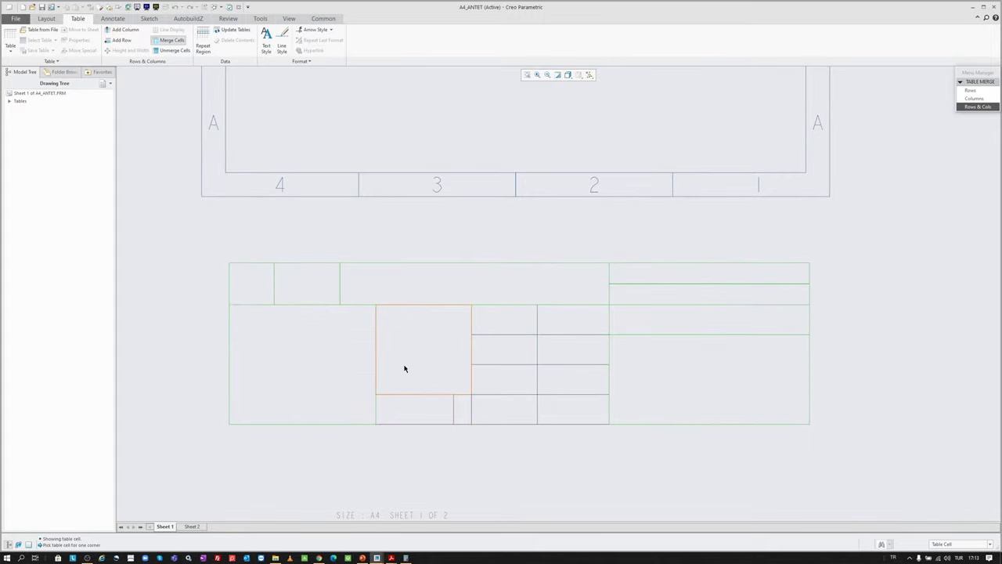
{"action": "middle_click", "coordinate": [445, 468]}
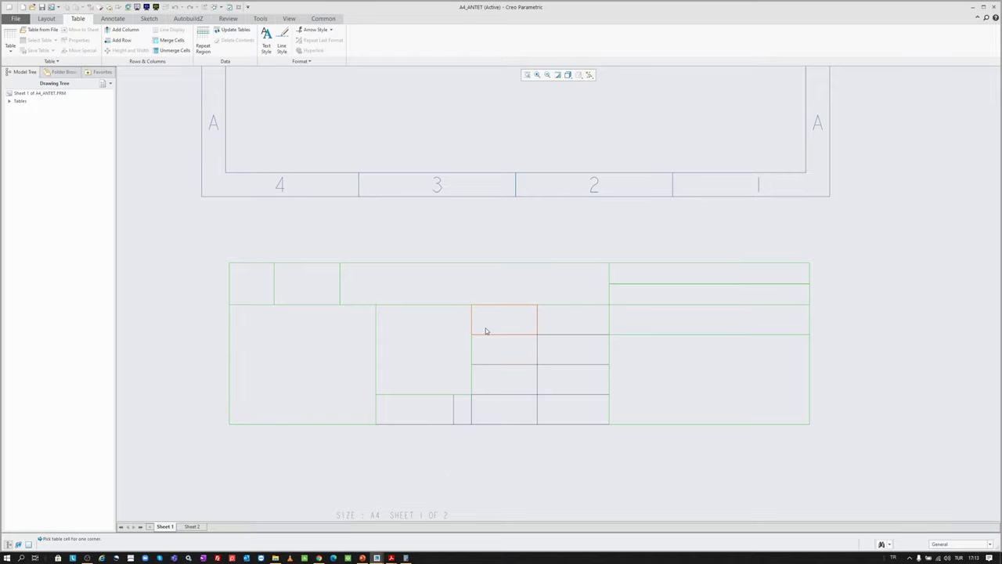
- Enter CAD and PRO/E on two lines in the title block table's first cell
{"action": "scroll", "coordinate": [545, 367], "scroll_direction": "down", "scroll_amount": 3}
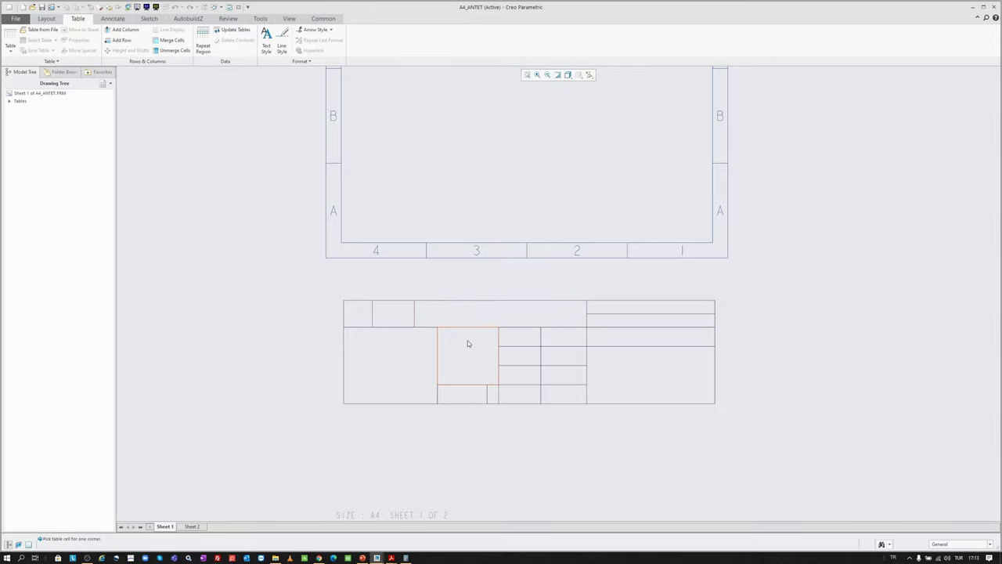
{"action": "scroll", "coordinate": [370, 335], "scroll_direction": "up", "scroll_amount": 2}
{"action": "double_click", "coordinate": [360, 298]}
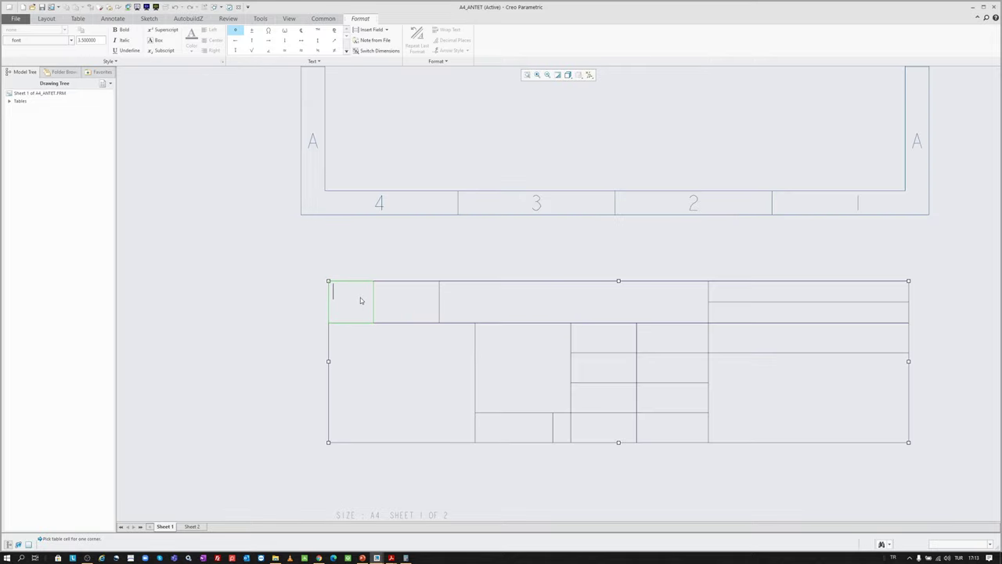
{"action": "type", "text": "cod"}
{"action": "key", "text": "BackSpace"}
{"action": "key", "text": "BackSpace"}
{"action": "key", "text": "BackSpace"}
{"action": "key", "text": "Caps_Lock"}
{"action": "type", "text": "CAD"}
{"action": "key", "text": "Return"}
{"action": "type", "text": "PRO"}
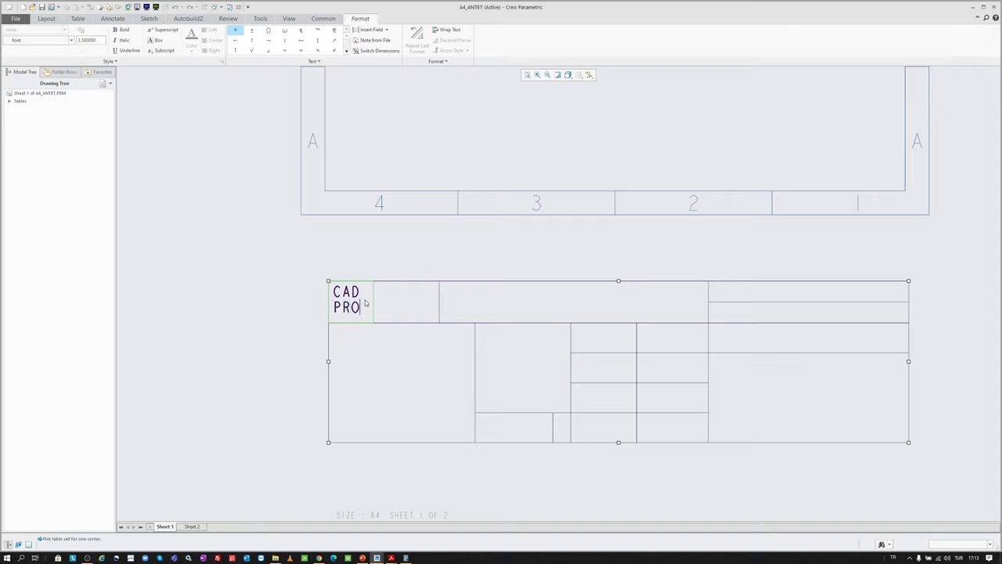
{"action": "type", "text": "FE"}
- Change the font of both text lines in the first cell to win_font
{"action": "double_click", "coordinate": [366, 305]}
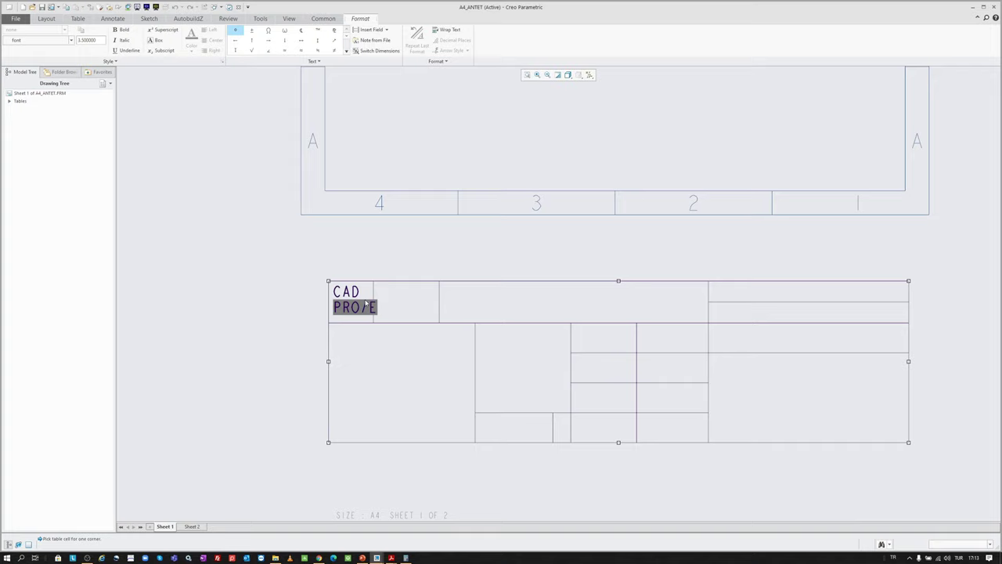
{"action": "key", "text": "ctrl+a"}
{"action": "left_click", "coordinate": [71, 40]}
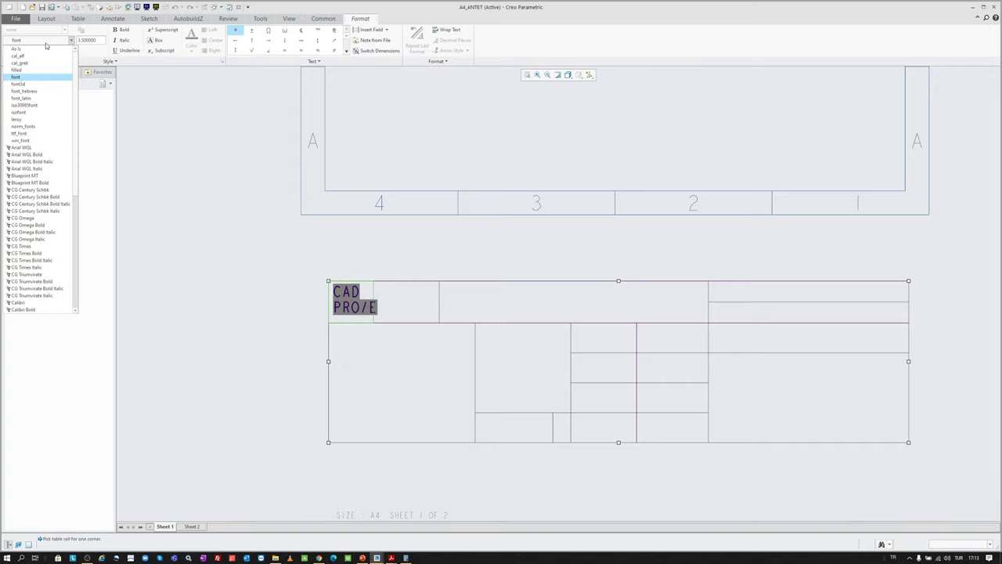
{"action": "left_click", "coordinate": [39, 141]}
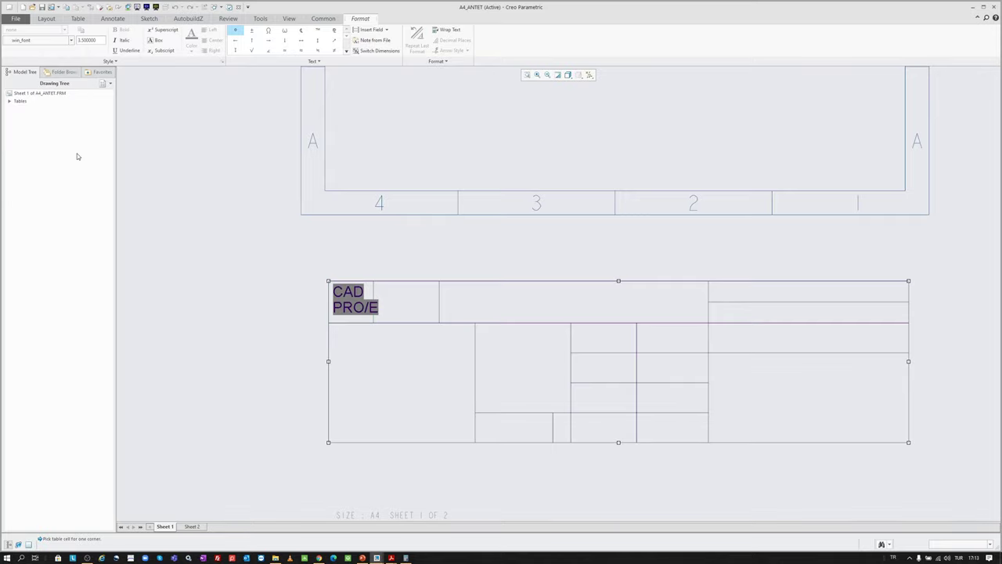
- Set the PRO/E line's text height to 2.5 and centre the first cell's text horizontally
{"action": "scroll", "coordinate": [371, 313], "scroll_direction": "down", "scroll_amount": 1}
{"action": "left_click", "coordinate": [364, 293]}
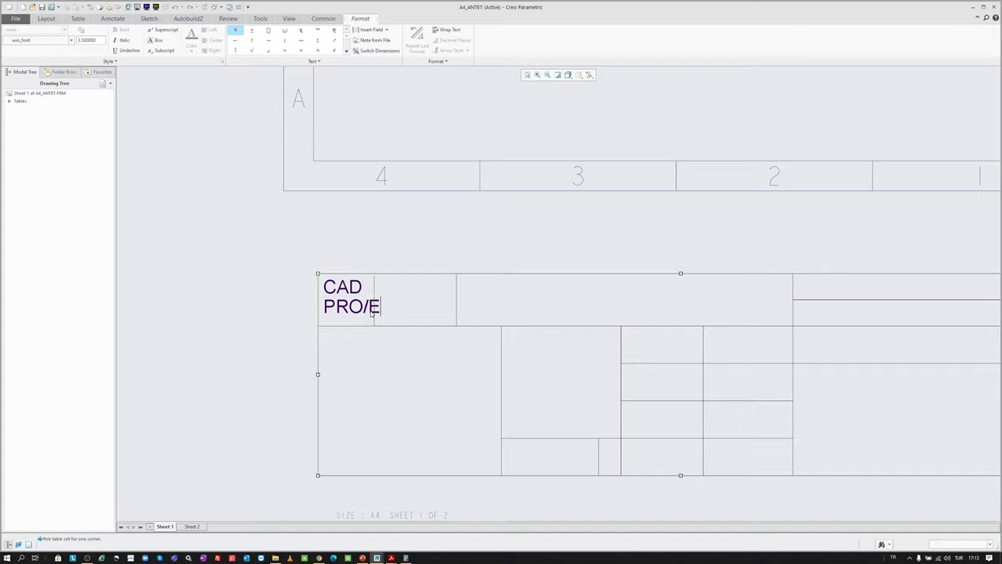
{"action": "double_click", "coordinate": [371, 306]}
{"action": "double_click", "coordinate": [86, 40]}
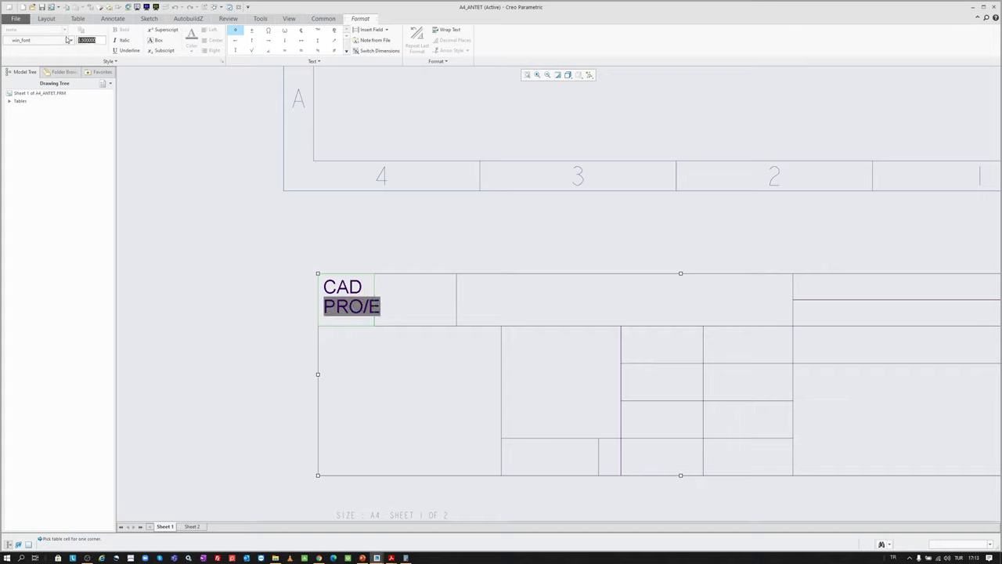
{"action": "type", "text": "2.5"}
{"action": "key", "text": "Return"}
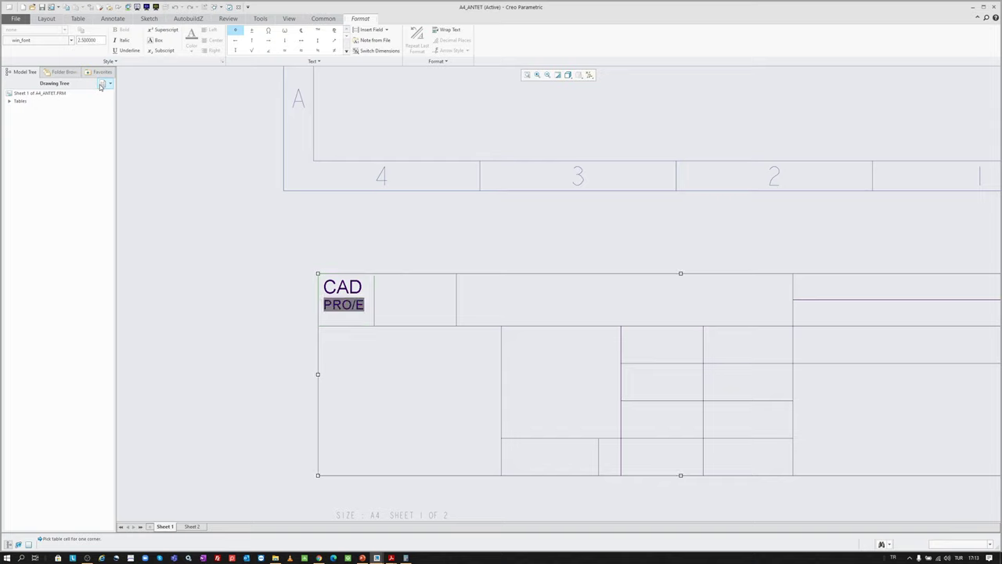
{"action": "left_click", "coordinate": [254, 264]}
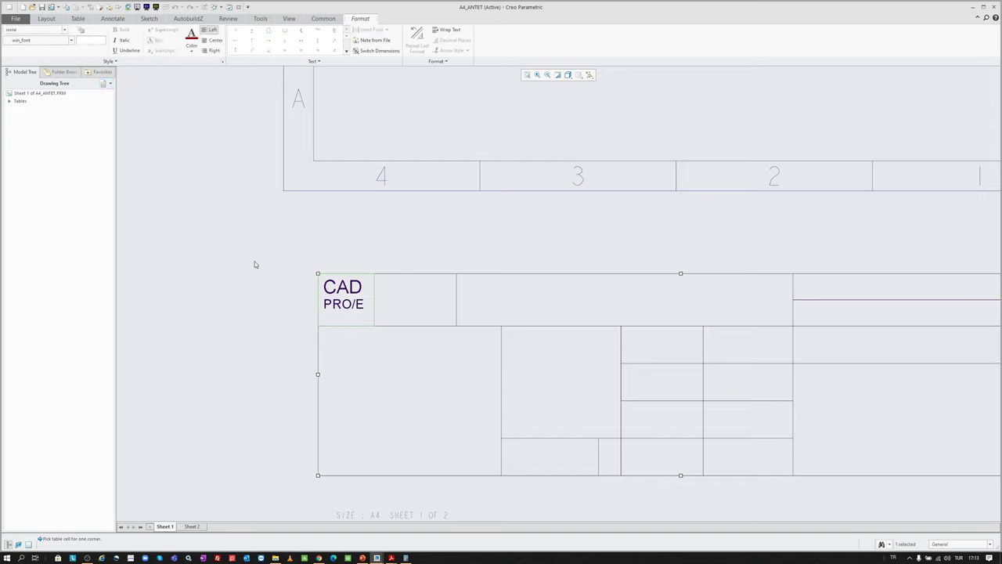
{"action": "left_click", "coordinate": [214, 40]}
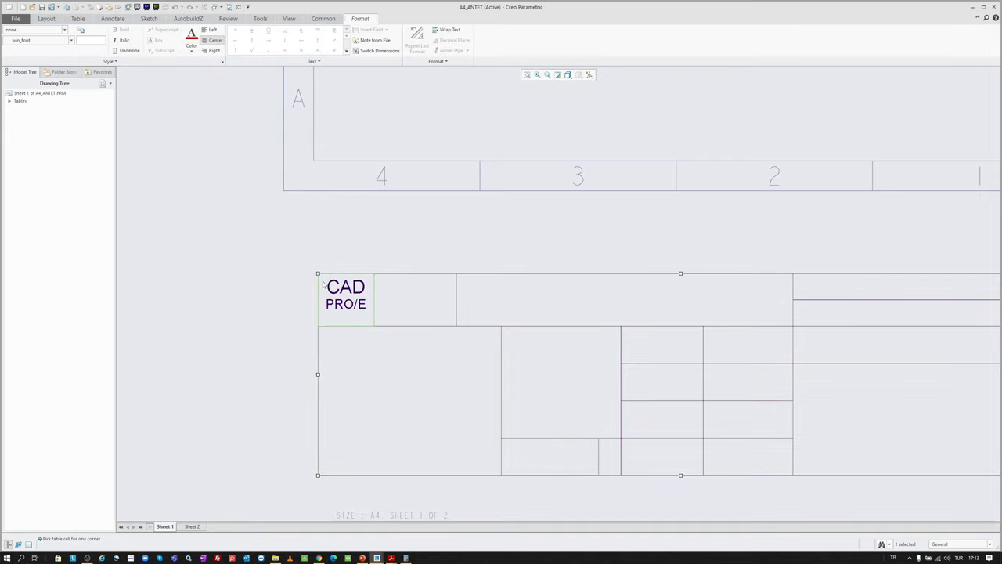
{"action": "left_click", "coordinate": [271, 251]}
- Set the vertical alignment of the CAD PRO/E cell's text style to Middle
{"action": "scroll", "coordinate": [314, 262], "scroll_direction": "down", "scroll_amount": 3}
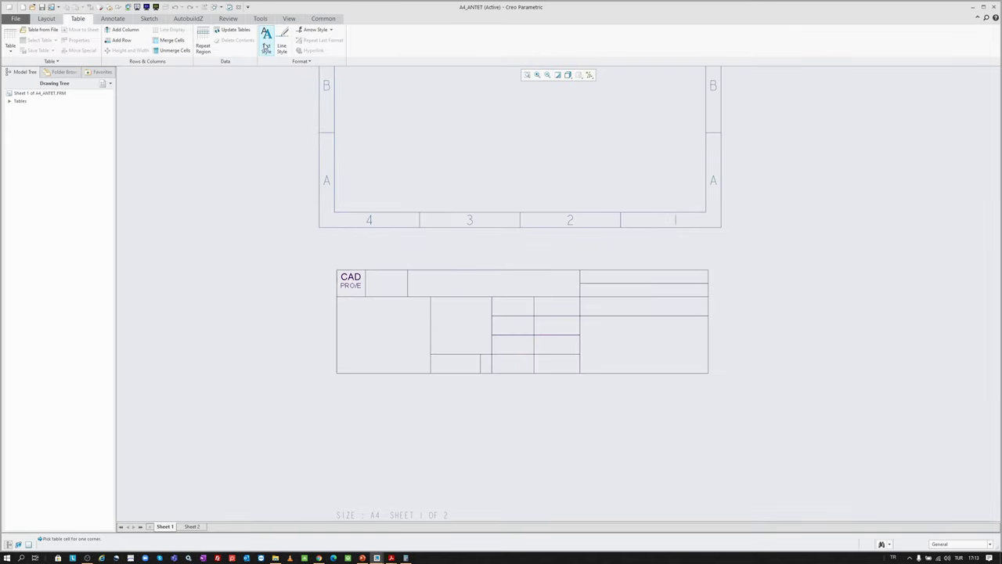
{"action": "left_click", "coordinate": [267, 41]}
{"action": "scroll", "coordinate": [289, 231], "scroll_direction": "up", "scroll_amount": 1}
{"action": "left_click", "coordinate": [382, 311]}
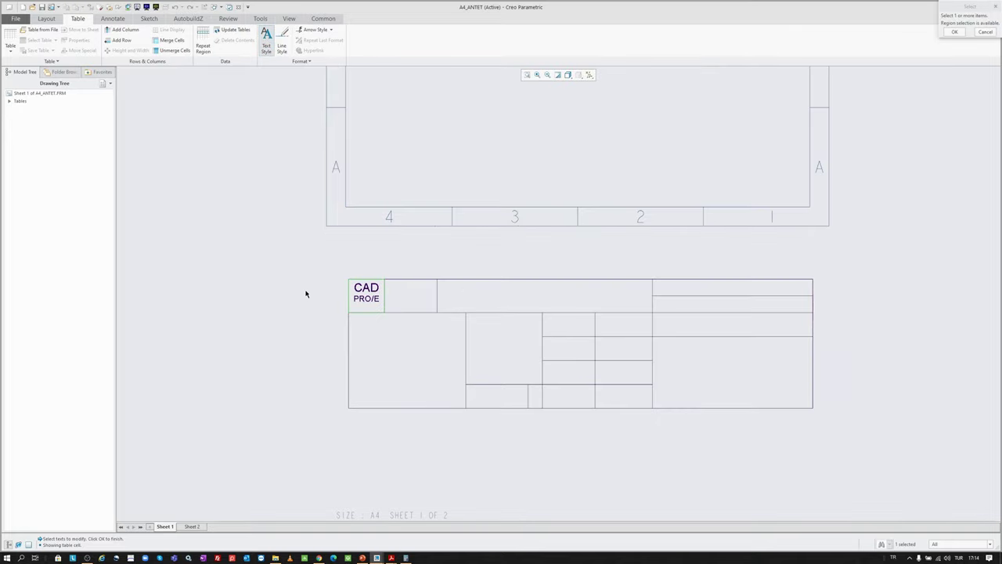
{"action": "middle_click", "coordinate": [306, 290]}
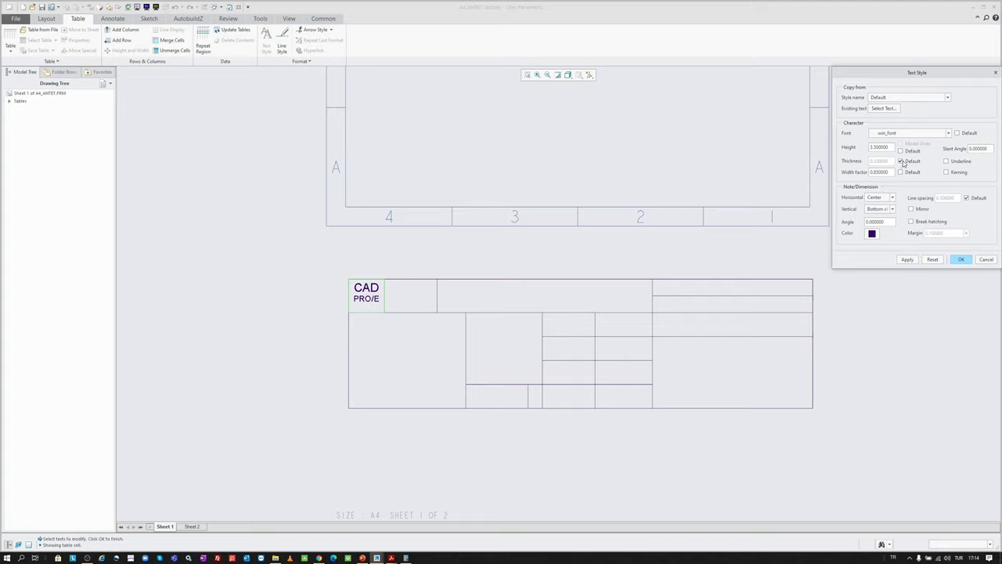
{"action": "left_click", "coordinate": [887, 209]}
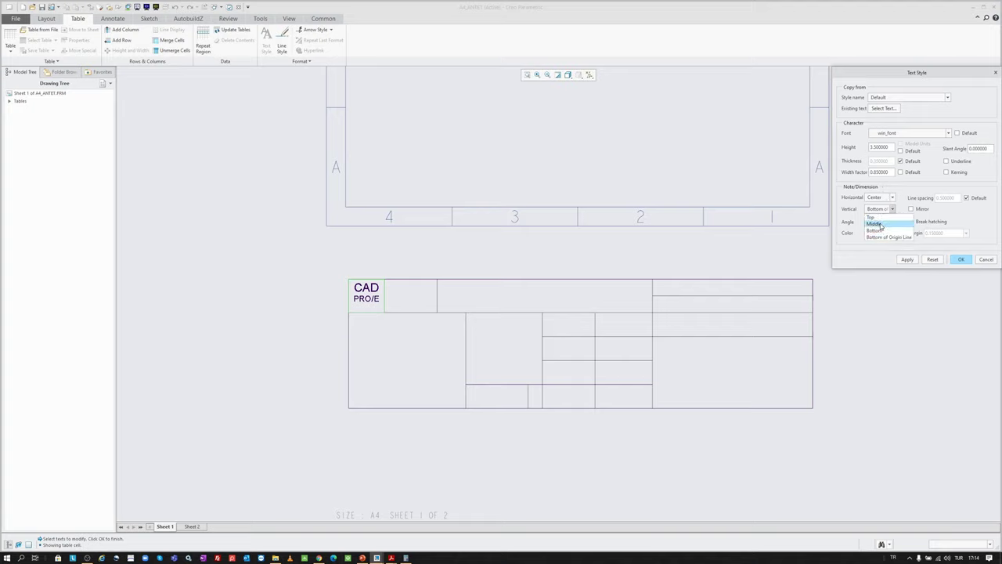
{"action": "left_click", "coordinate": [881, 225]}
{"action": "left_click", "coordinate": [908, 260]}
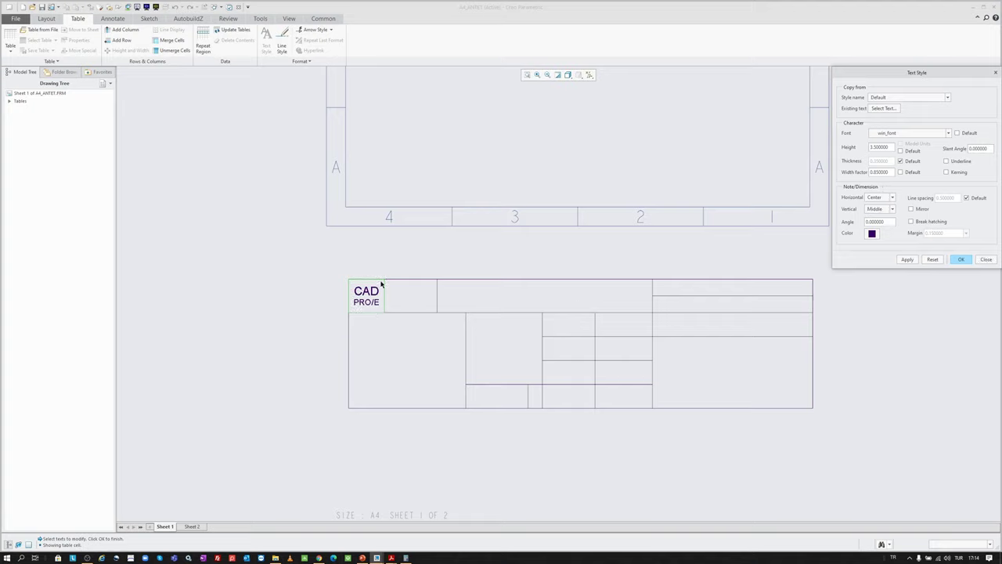
{"action": "scroll", "coordinate": [365, 292], "scroll_direction": "up", "scroll_amount": 3}
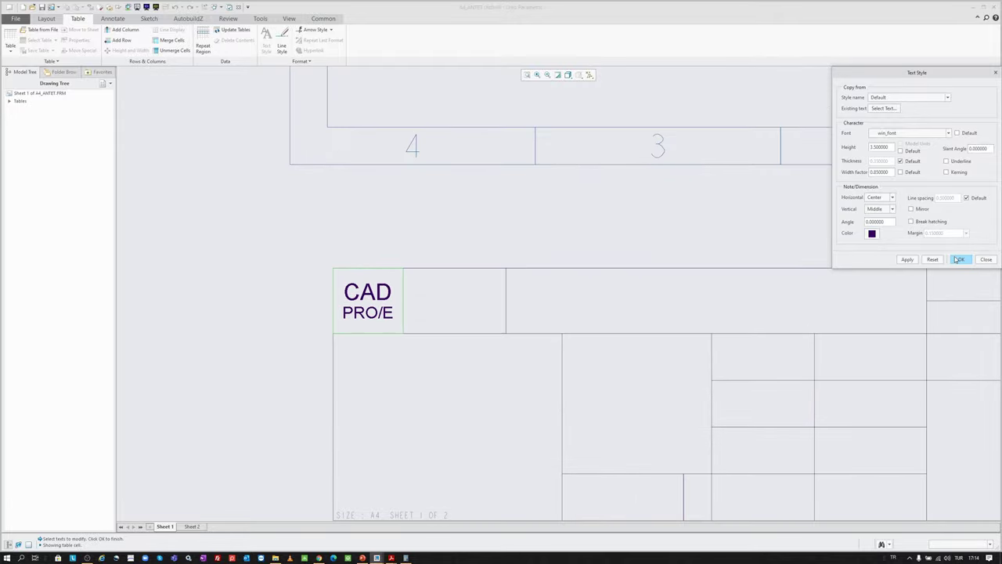
{"action": "left_click", "coordinate": [960, 260]}
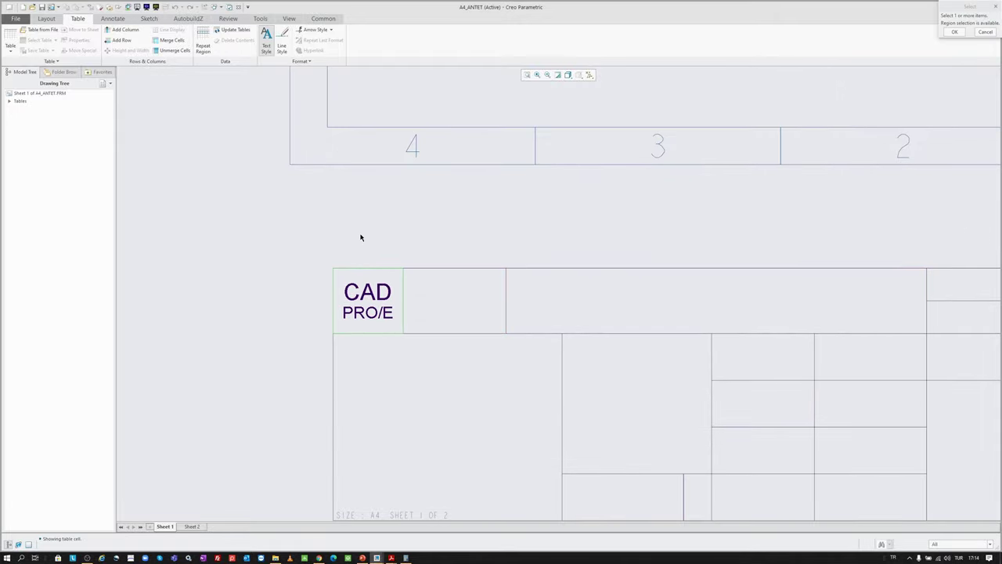
{"action": "scroll", "coordinate": [329, 249], "scroll_direction": "down", "scroll_amount": 2}
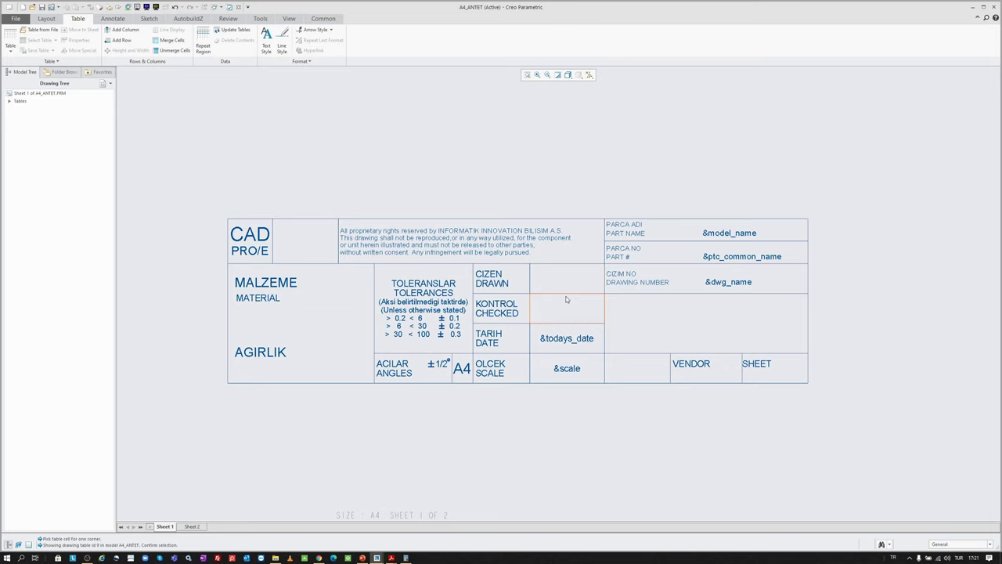
- Add the indented parameter &VENDOR on a second line beneath the VENDOR heading in its cell
{"action": "scroll", "coordinate": [560, 305], "scroll_direction": "up", "scroll_amount": 1}
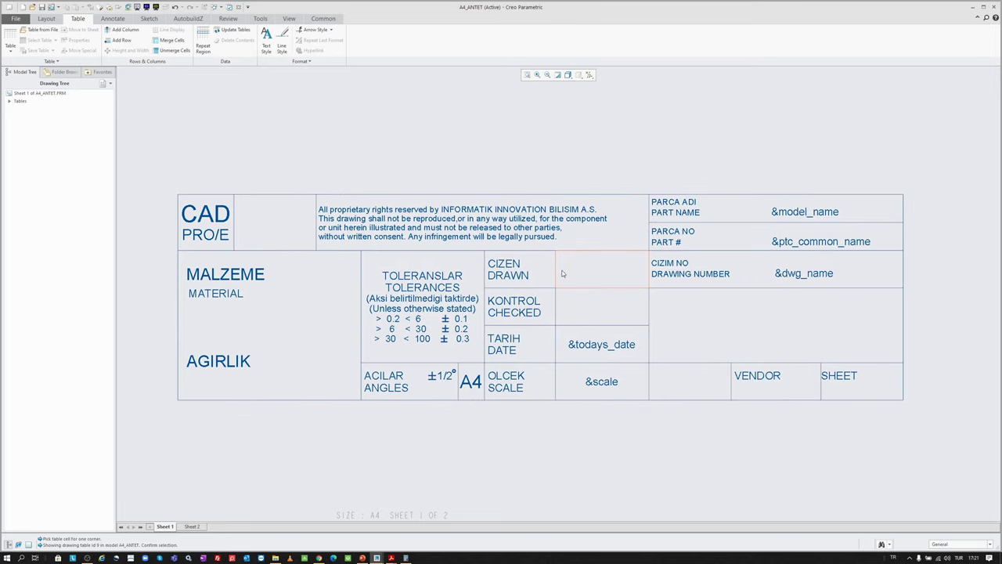
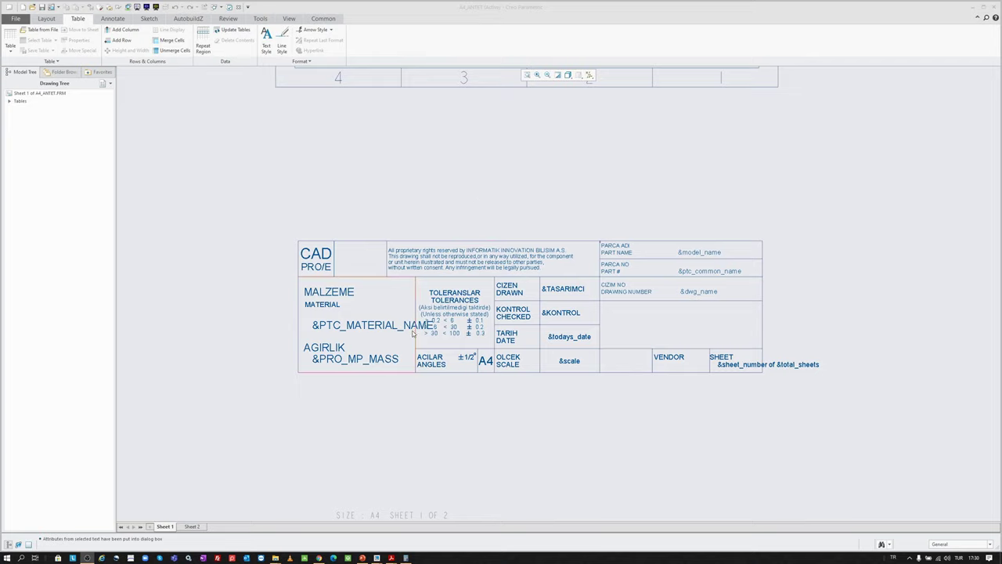
{"action": "scroll", "coordinate": [672, 365], "scroll_direction": "down", "scroll_amount": 5}
{"action": "double_click", "coordinate": [697, 342]}
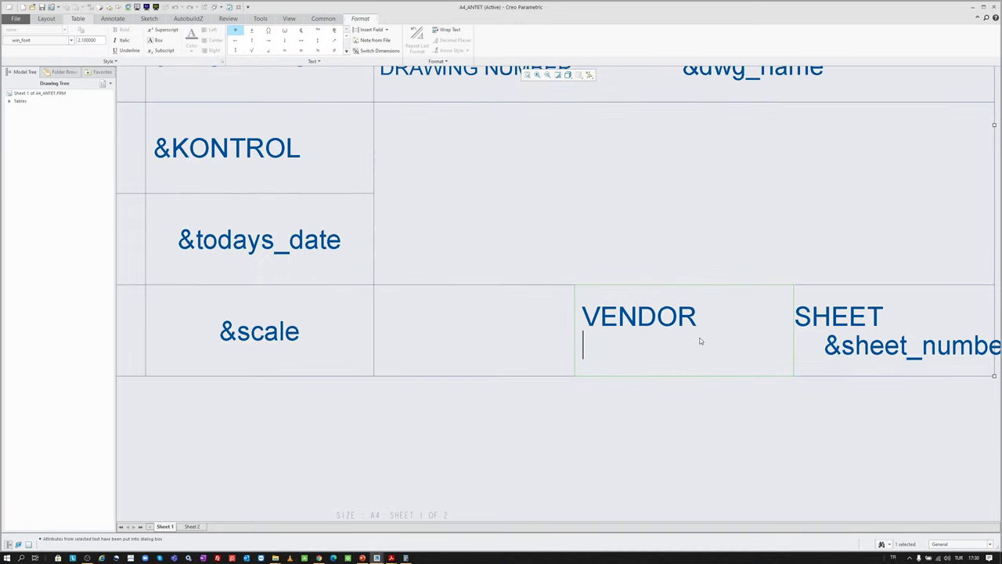
{"action": "key", "text": "Return"}
{"action": "type", "text": "&"}
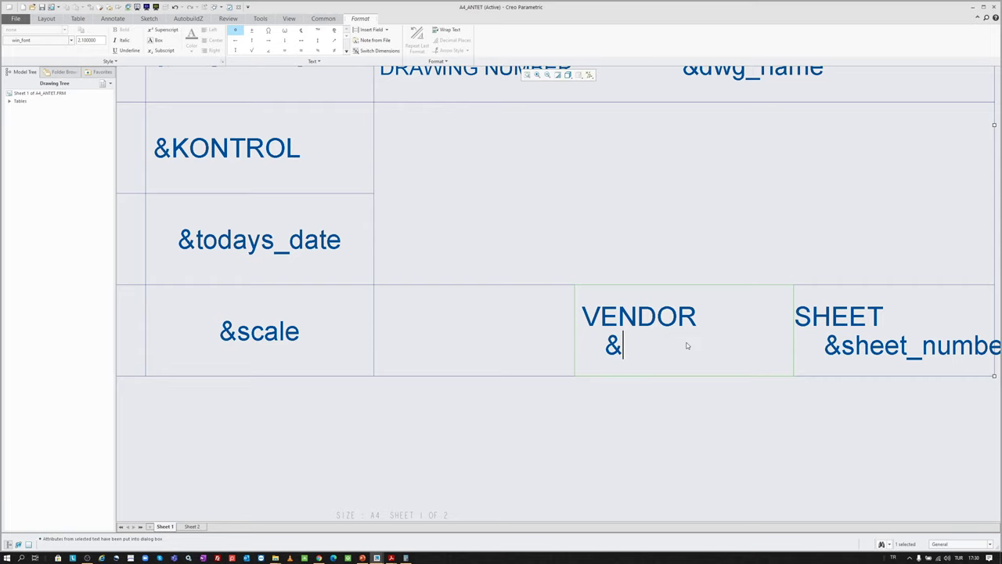
{"action": "type", "text": "VENDOR"}
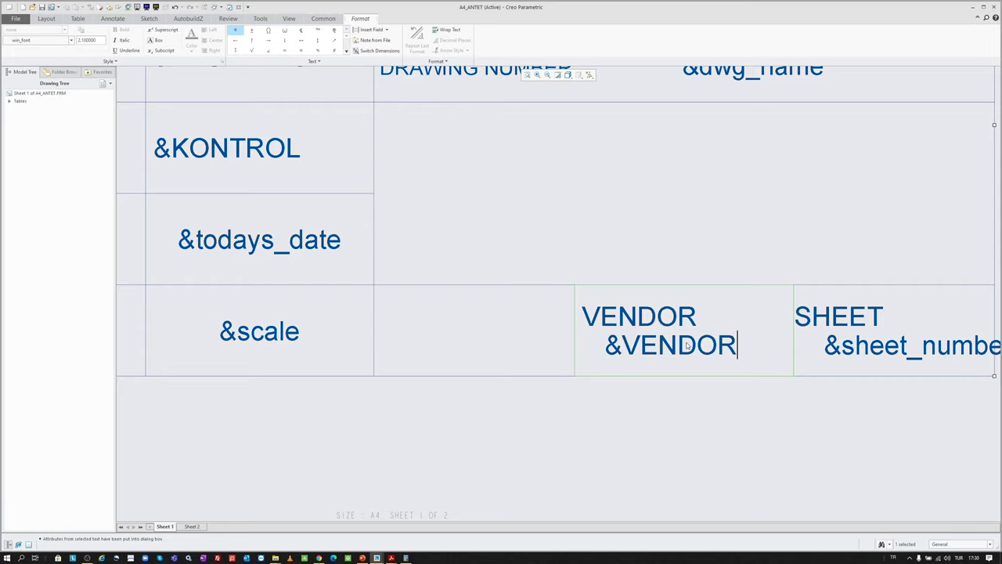
{"action": "left_click", "coordinate": [684, 419]}
{"action": "scroll", "coordinate": [695, 384], "scroll_direction": "down", "scroll_amount": 6}
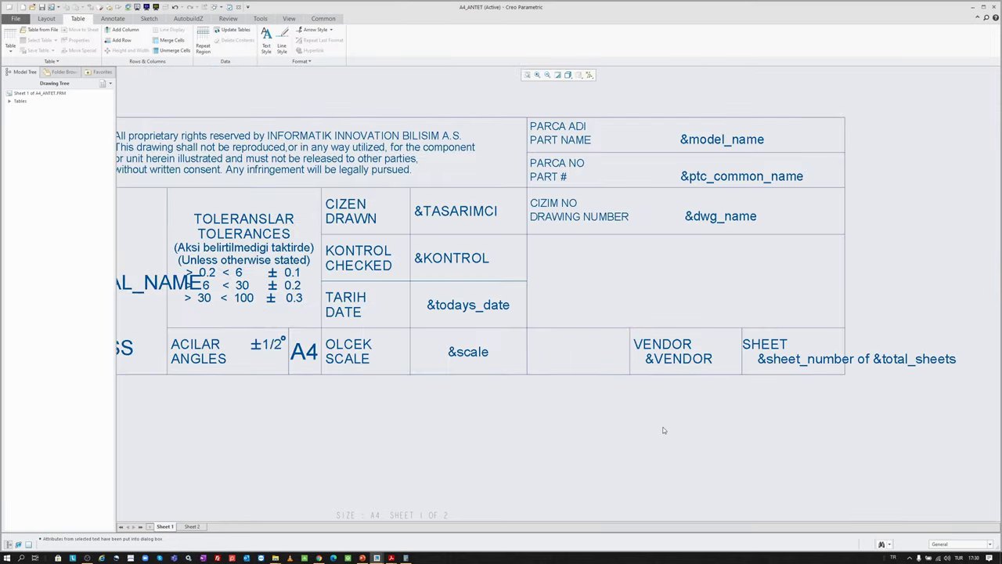
- Set the title block table's rotation origin at its lower-right corner
{"action": "scroll", "coordinate": [567, 391], "scroll_direction": "down", "scroll_amount": 1}
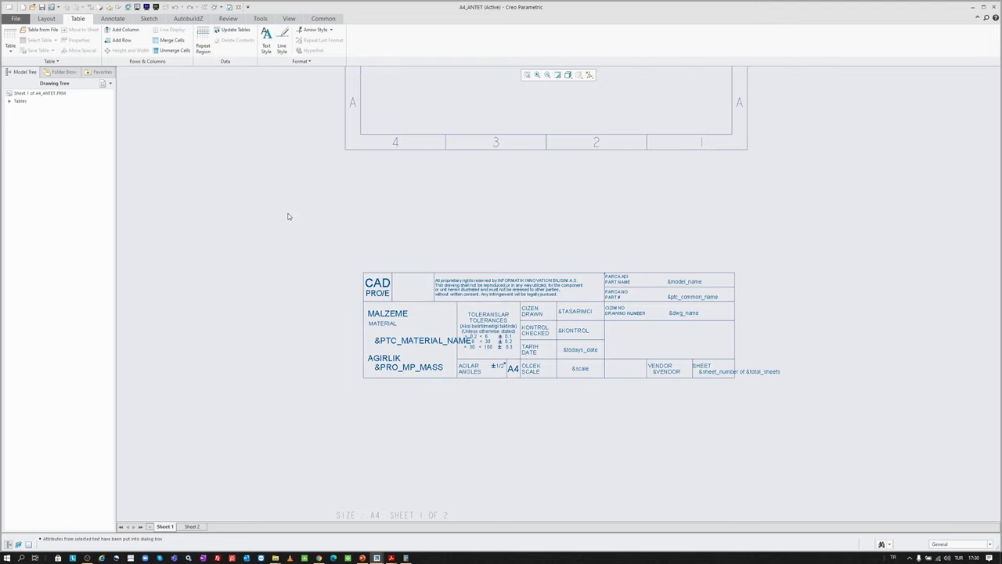
{"action": "left_click_drag", "start_coordinate": [299, 224], "coordinate": [802, 415]}
{"action": "scroll", "coordinate": [803, 415], "scroll_direction": "up", "scroll_amount": 1}
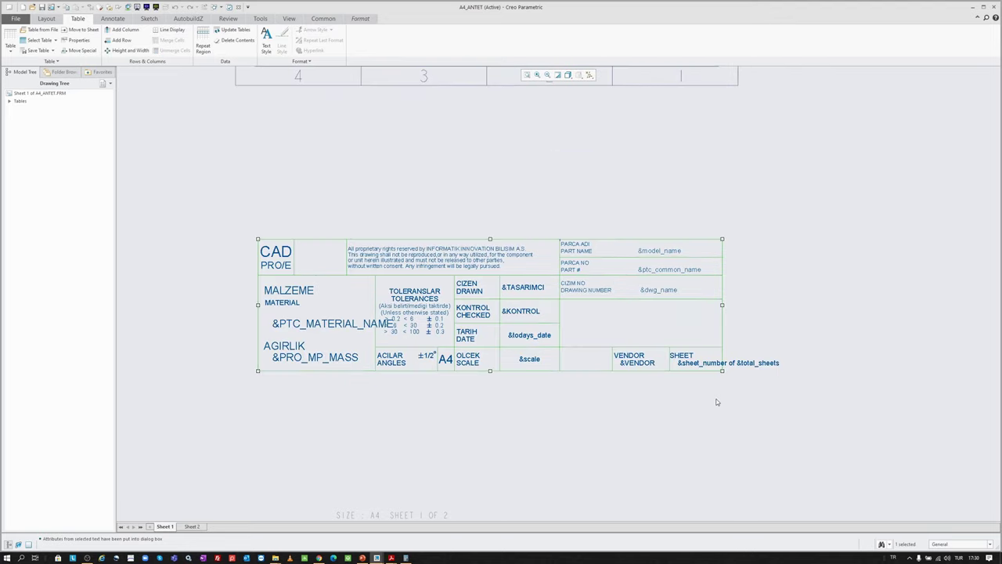
{"action": "right_click", "coordinate": [719, 401]}
{"action": "left_click", "coordinate": [756, 472]}
{"action": "scroll", "coordinate": [731, 393], "scroll_direction": "up", "scroll_amount": 1}
{"action": "right_click", "coordinate": [732, 378]}
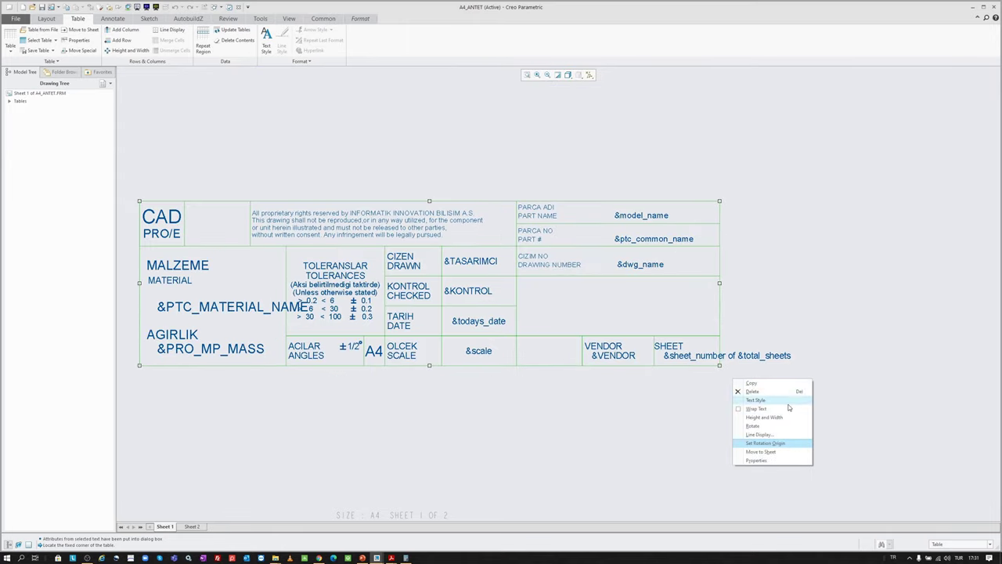
{"action": "left_click", "coordinate": [775, 436]}
{"action": "scroll", "coordinate": [744, 407], "scroll_direction": "up", "scroll_amount": 1}
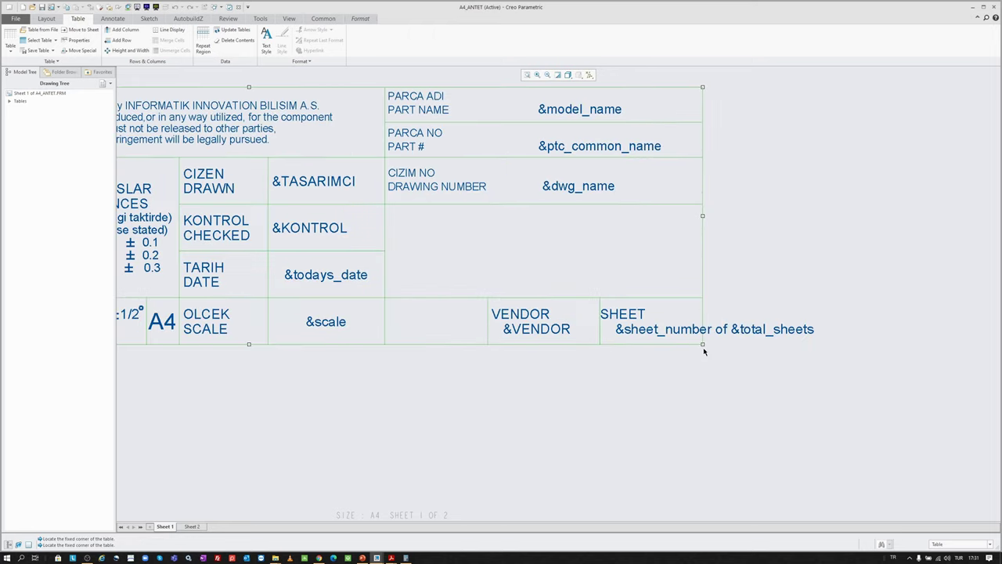
{"action": "left_click", "coordinate": [703, 345]}
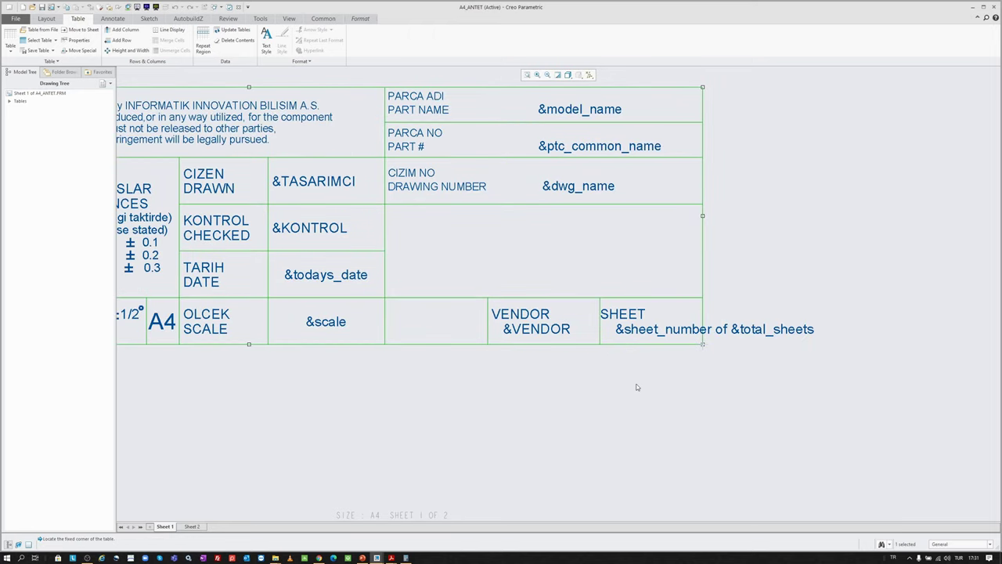
- Select the whole title block table and save it as ANTET_ANA_TABLO in the Tables folder of the desktop's Antet folder
{"action": "scroll", "coordinate": [663, 365], "scroll_direction": "down", "scroll_amount": 2}
{"action": "scroll", "coordinate": [622, 302], "scroll_direction": "down", "scroll_amount": 1}
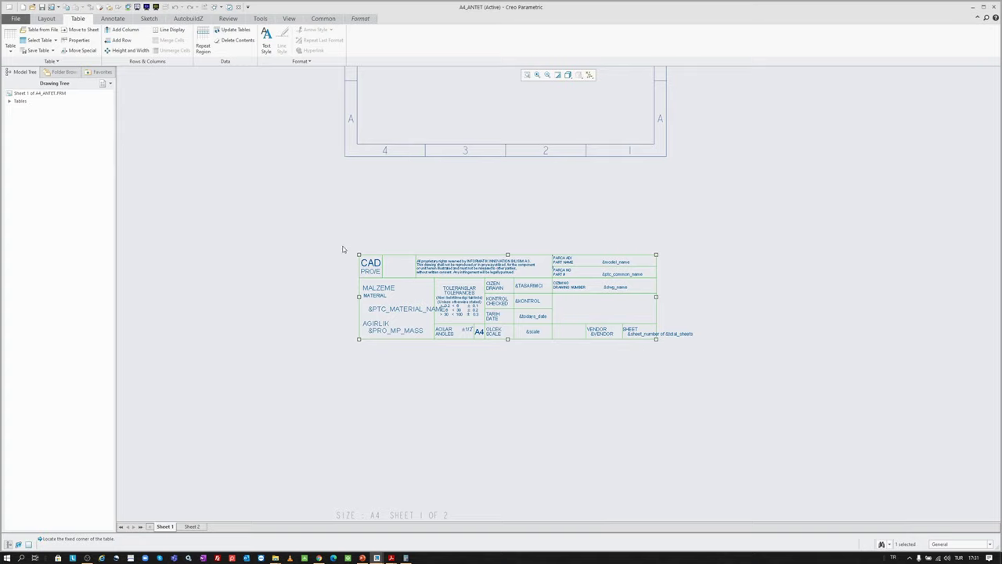
{"action": "left_click_drag", "start_coordinate": [299, 220], "coordinate": [708, 391]}
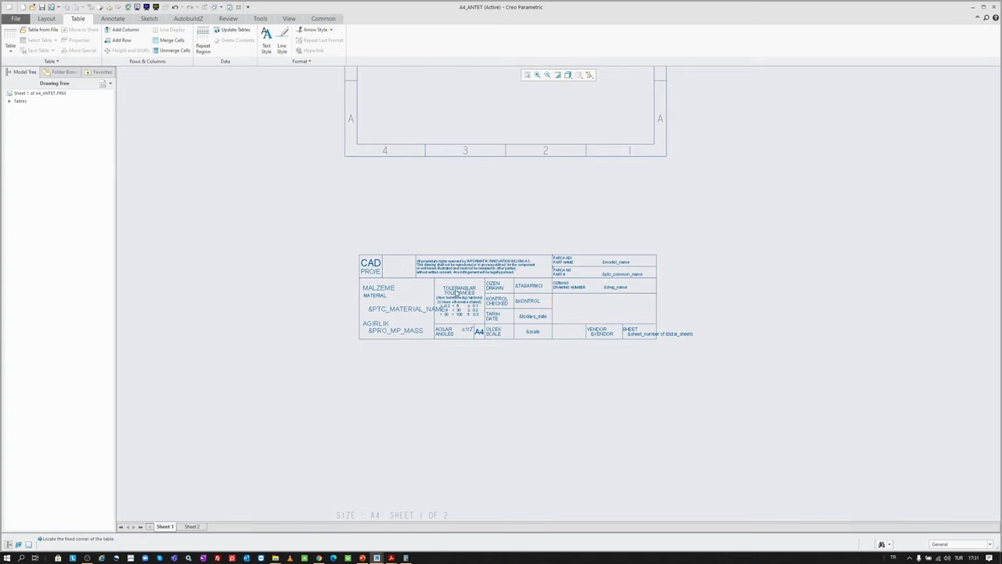
{"action": "left_click_drag", "start_coordinate": [317, 232], "coordinate": [753, 417]}
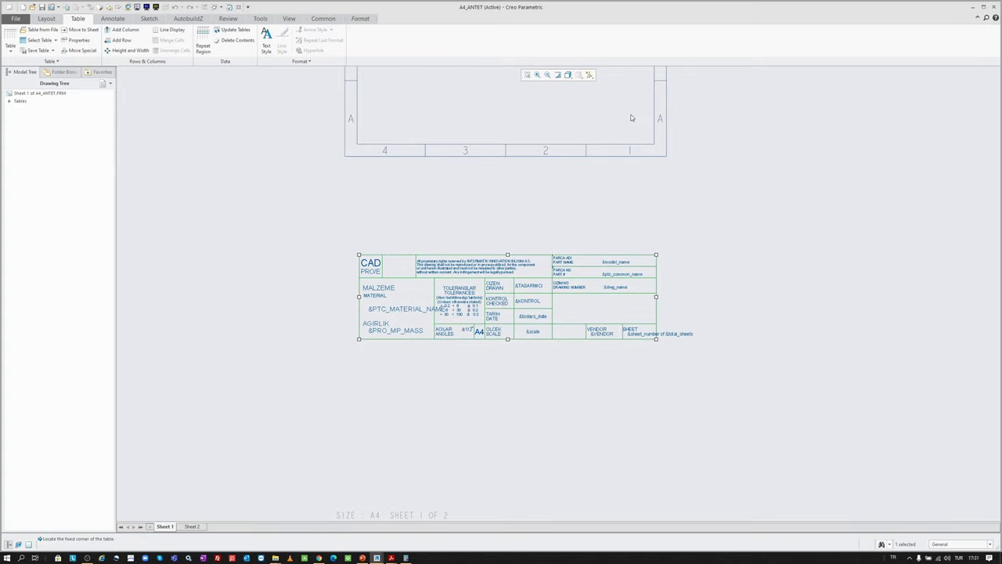
{"action": "scroll", "coordinate": [572, 212], "scroll_direction": "down", "scroll_amount": 1}
{"action": "scroll", "coordinate": [472, 410], "scroll_direction": "down", "scroll_amount": 1}
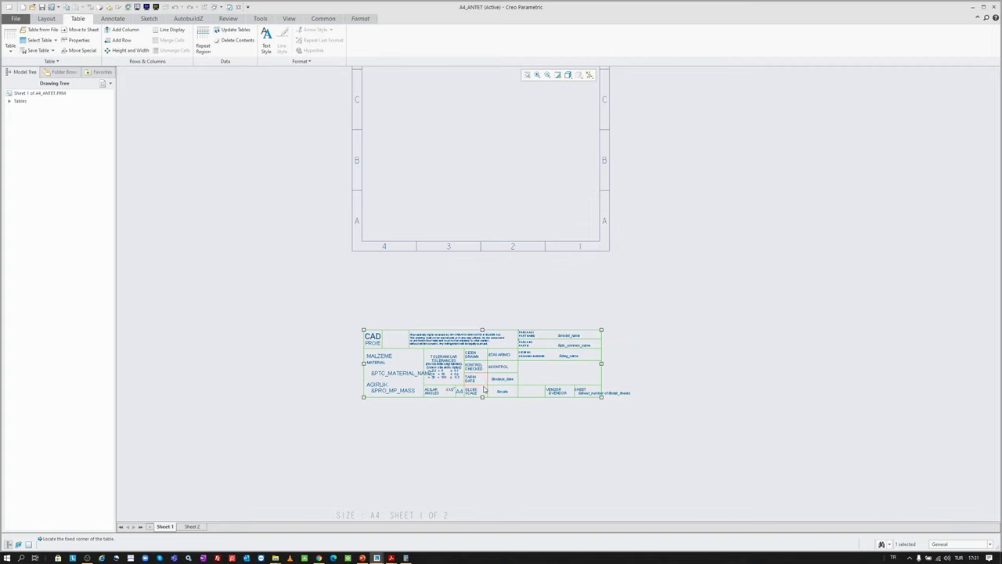
{"action": "left_click", "coordinate": [37, 52]}
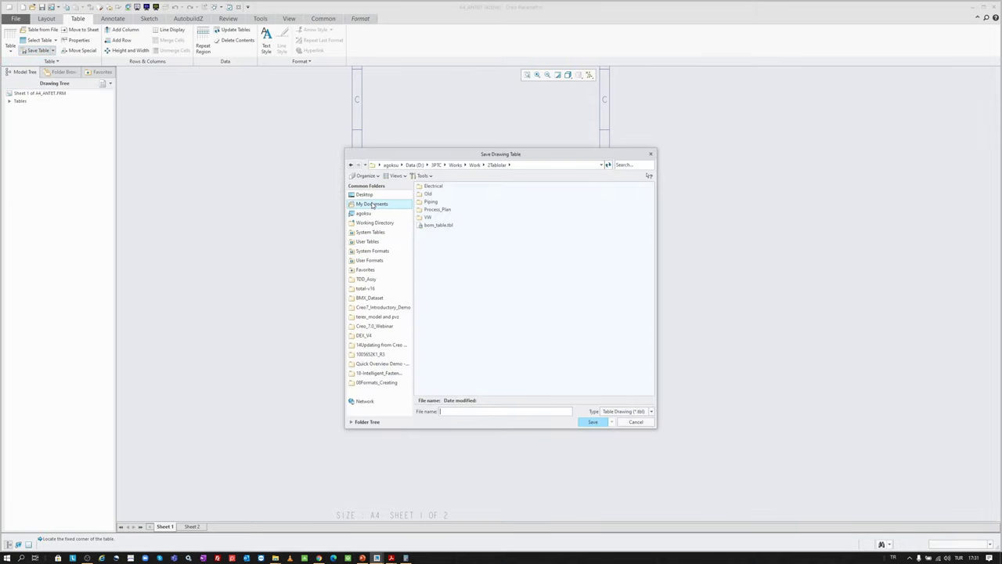
{"action": "double_click", "coordinate": [429, 232]}
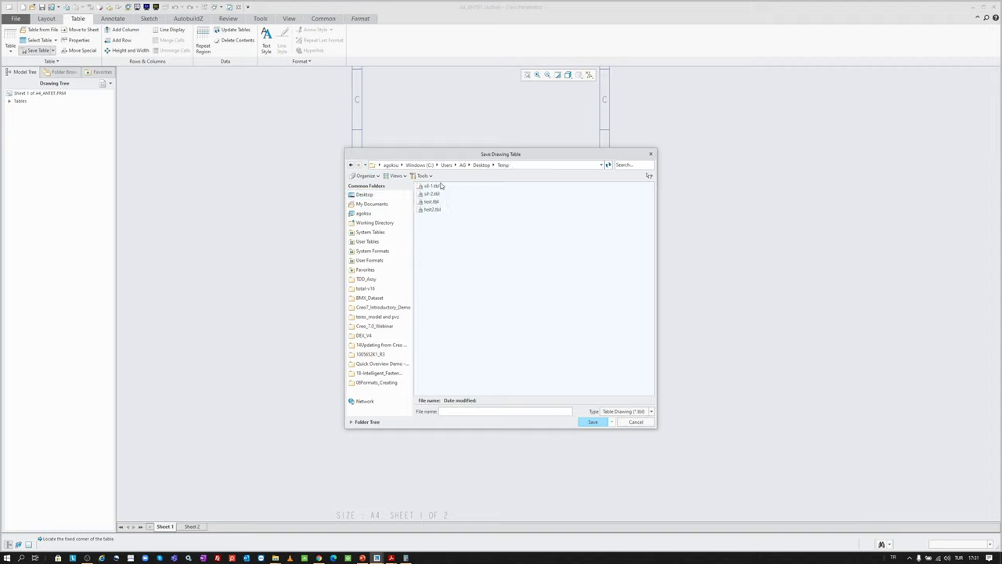
{"action": "left_click", "coordinate": [482, 166]}
{"action": "double_click", "coordinate": [435, 193]}
{"action": "double_click", "coordinate": [433, 201]}
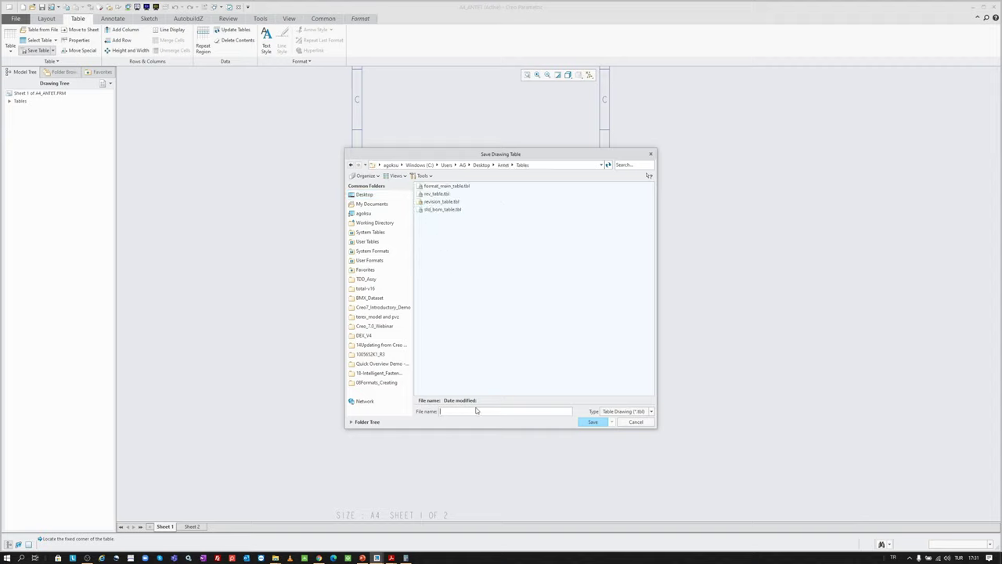
{"action": "type", "text": "ANTET_ANA_TABLO"}
{"action": "key", "text": "Return"}
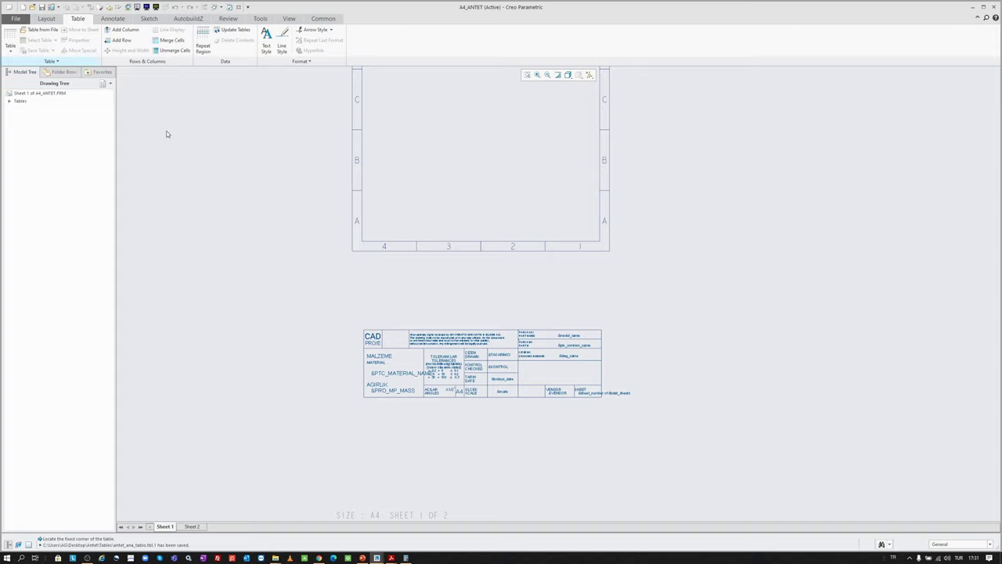
- Insert the saved table antet_ana_tablo.tbl from the Antet Tables folder at the vertex of the frame's inner lower-right corner
{"action": "left_click", "coordinate": [40, 29]}
{"action": "left_click", "coordinate": [392, 196]}
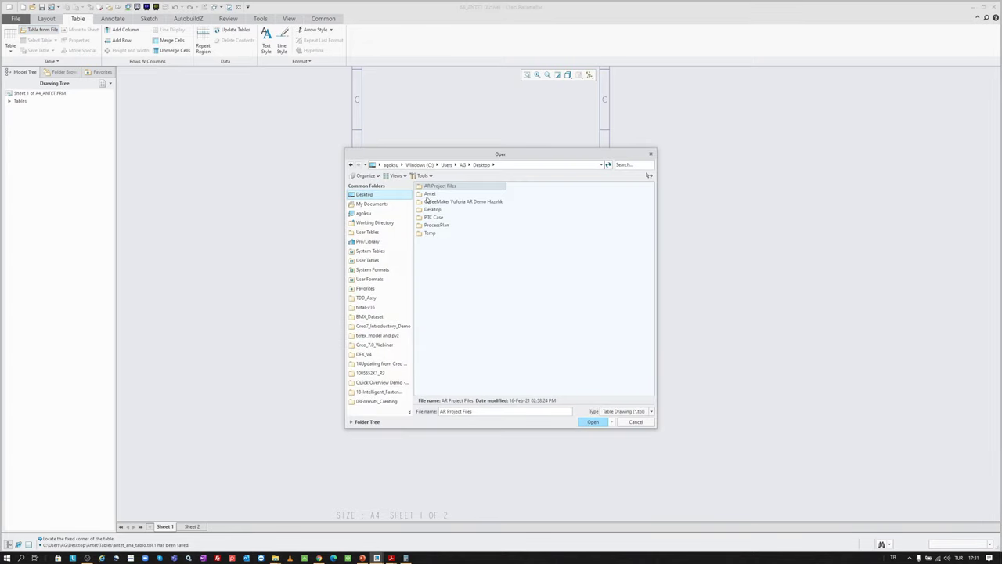
{"action": "double_click", "coordinate": [431, 198]}
{"action": "left_click", "coordinate": [431, 204]}
{"action": "double_click", "coordinate": [431, 203]}
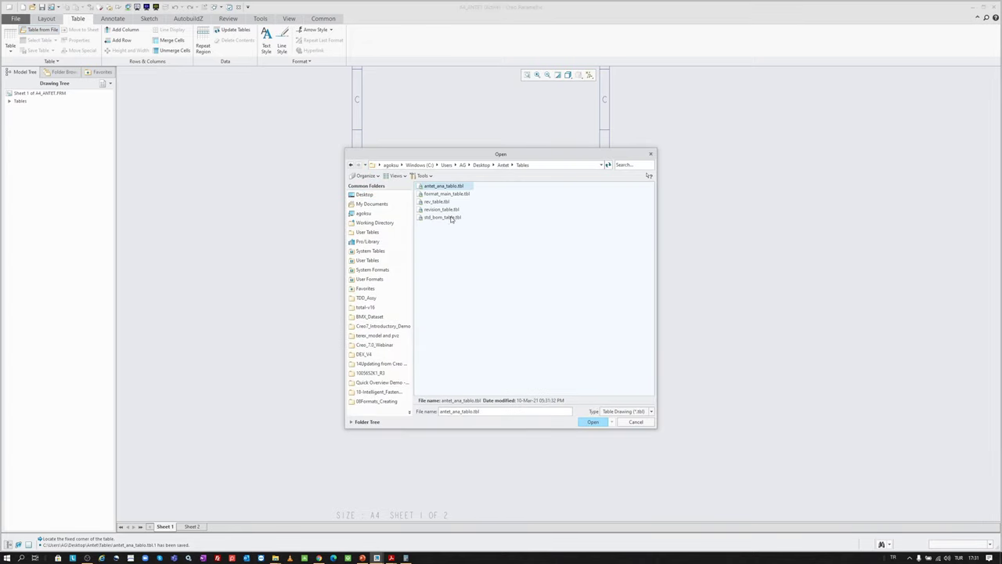
{"action": "double_click", "coordinate": [448, 188]}
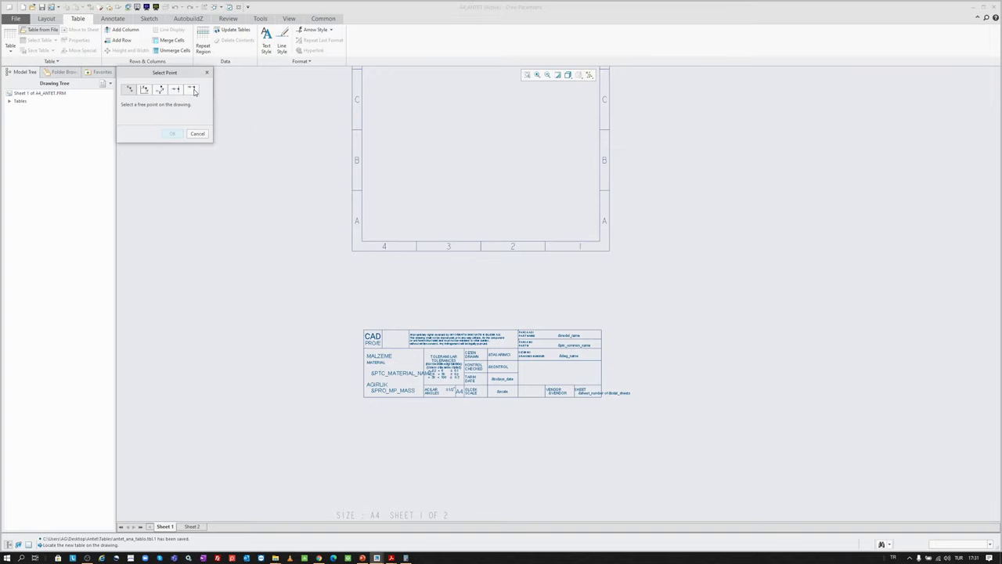
{"action": "left_click", "coordinate": [193, 90]}
{"action": "left_click", "coordinate": [601, 246]}
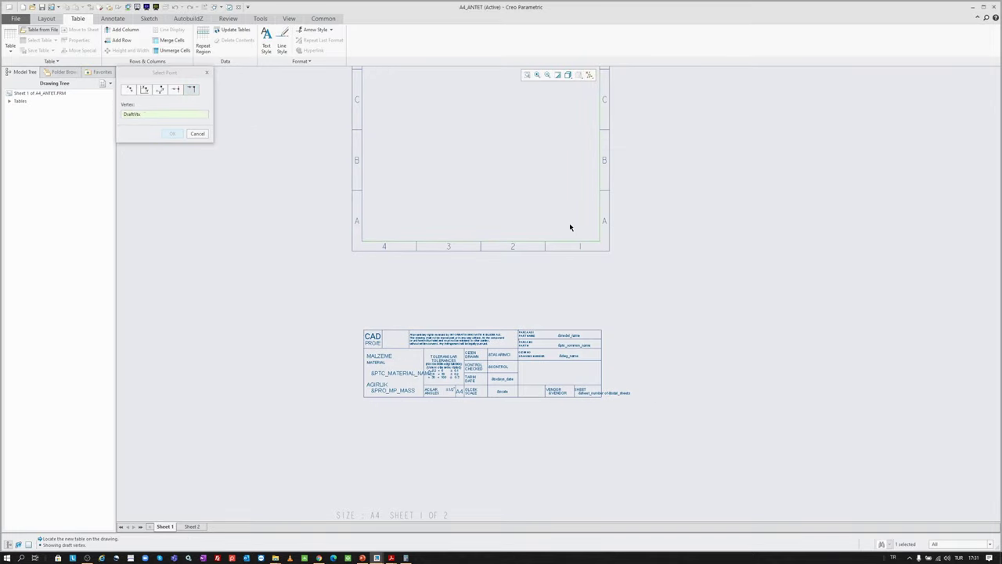
- Examine how the inserted title block table fits the frame's inner border and how its texts sit in the cells
{"action": "scroll", "coordinate": [540, 209], "scroll_direction": "up", "scroll_amount": 6}
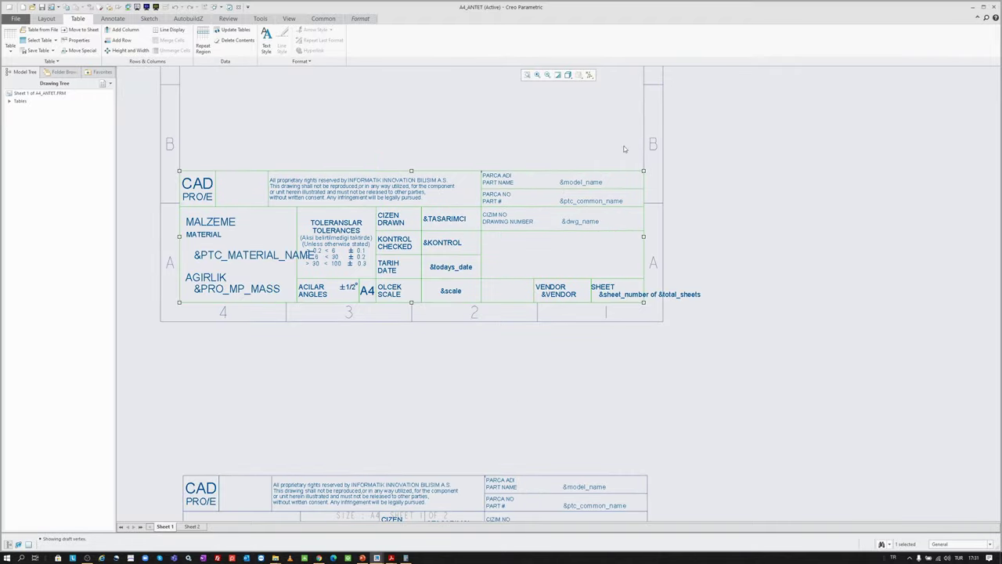
{"action": "scroll", "coordinate": [689, 198], "scroll_direction": "down", "scroll_amount": 5}
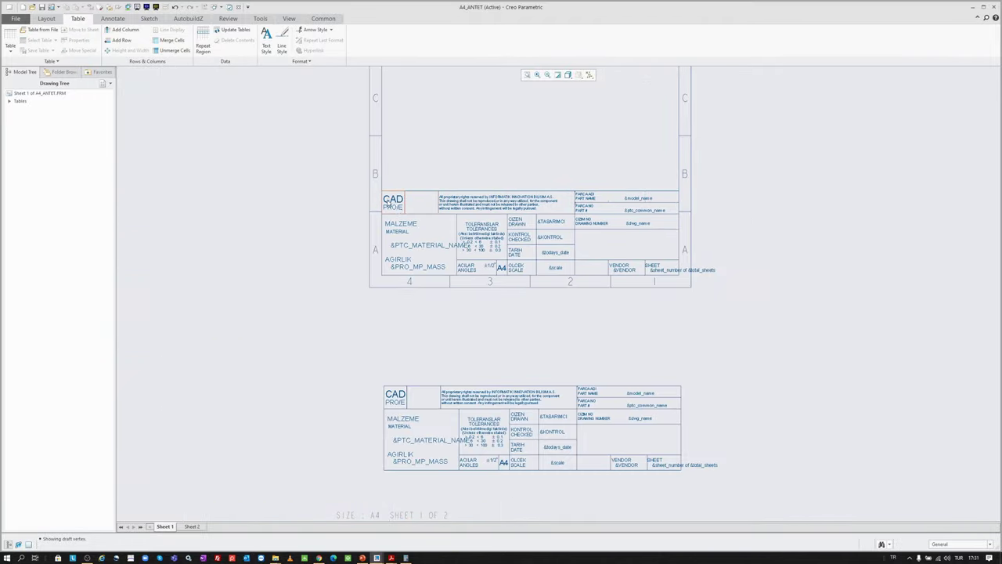
{"action": "scroll", "coordinate": [329, 211], "scroll_direction": "up", "scroll_amount": 4}
{"action": "scroll", "coordinate": [330, 212], "scroll_direction": "down", "scroll_amount": 2}
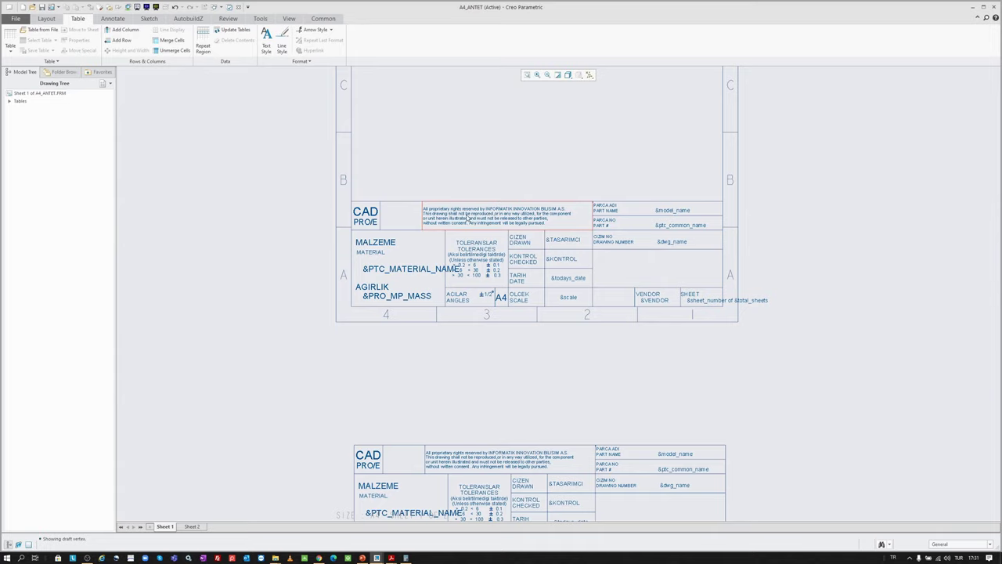
{"action": "mouse_move", "coordinate": [759, 214]}
{"action": "middle_mouse_down"}
{"action": "mouse_move", "coordinate": [718, 226]}
{"action": "mouse_move", "coordinate": [721, 242]}
{"action": "middle_mouse_up"}
{"action": "scroll", "coordinate": [649, 347], "scroll_direction": "up", "scroll_amount": 2}
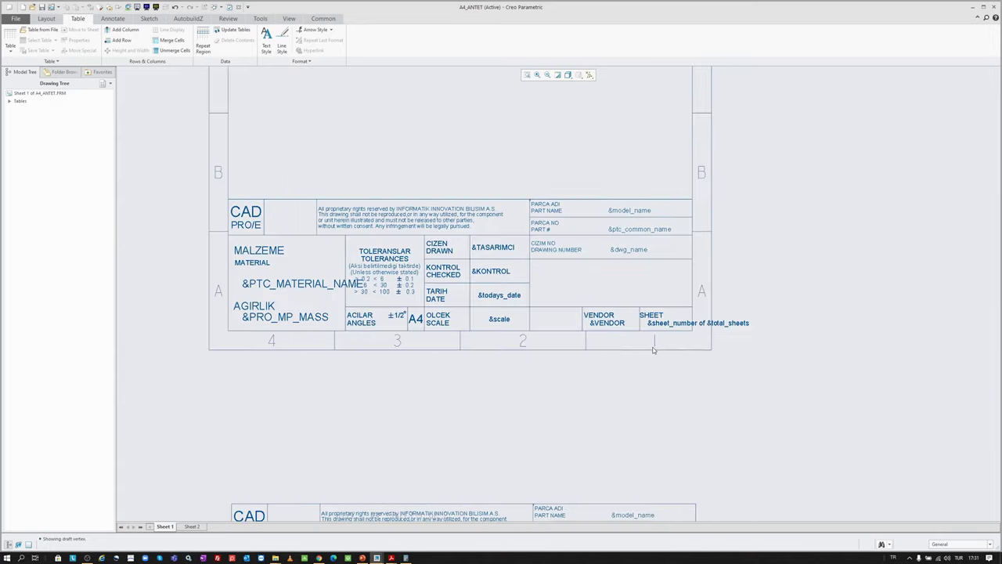
{"action": "middle_click_drag", "start_coordinate": [519, 291], "coordinate": [560, 299]}
{"action": "scroll", "coordinate": [605, 334], "scroll_direction": "down", "scroll_amount": 2}
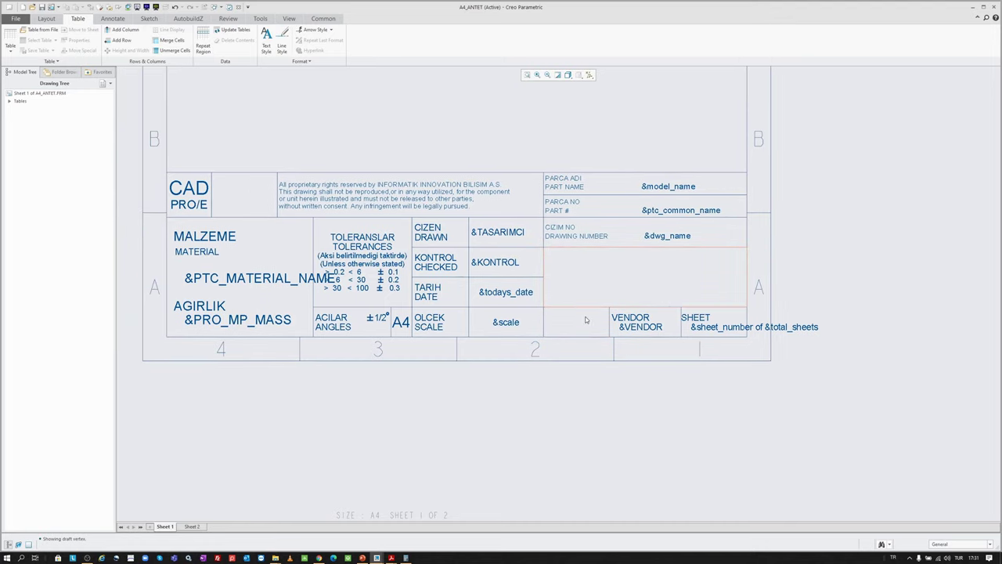
- Delete the original title block table below the sheet frame
{"action": "scroll", "coordinate": [569, 327], "scroll_direction": "down", "scroll_amount": 2}
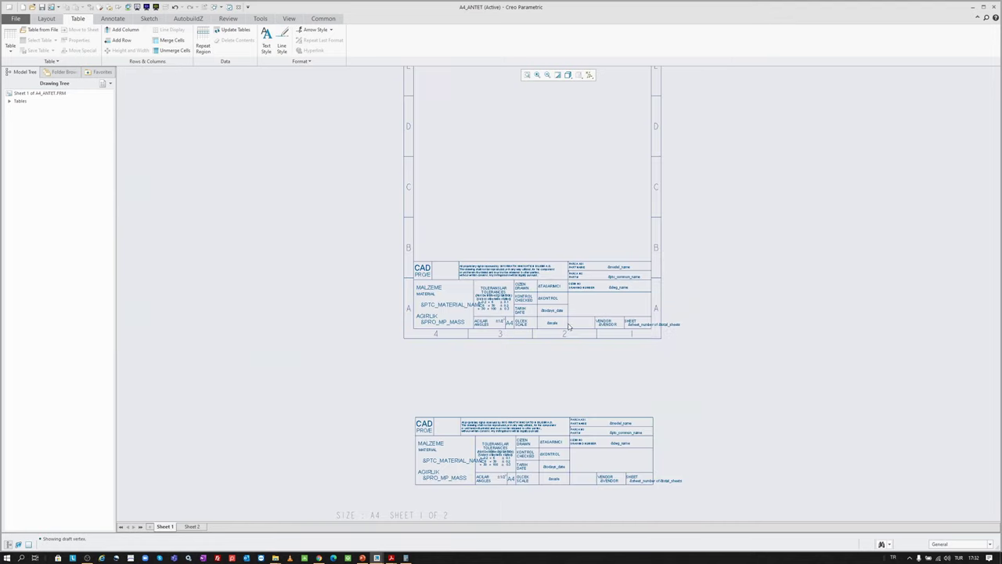
{"action": "left_click_drag", "start_coordinate": [353, 408], "coordinate": [725, 512]}
{"action": "key", "text": "Delete"}
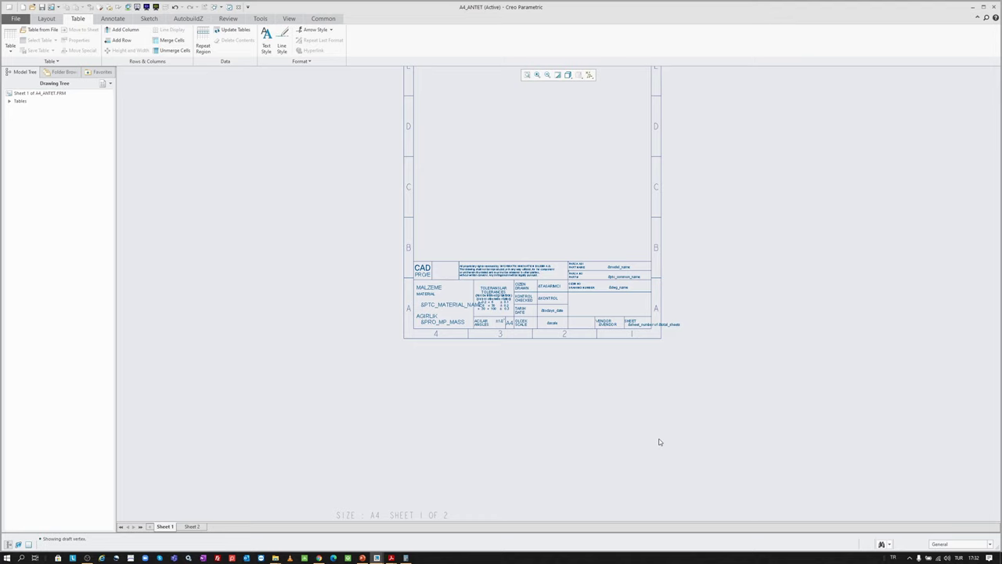
- Open the settings for inserting an object into the format sheet and keep them clear of the title block
{"action": "scroll", "coordinate": [618, 296], "scroll_direction": "up", "scroll_amount": 3}
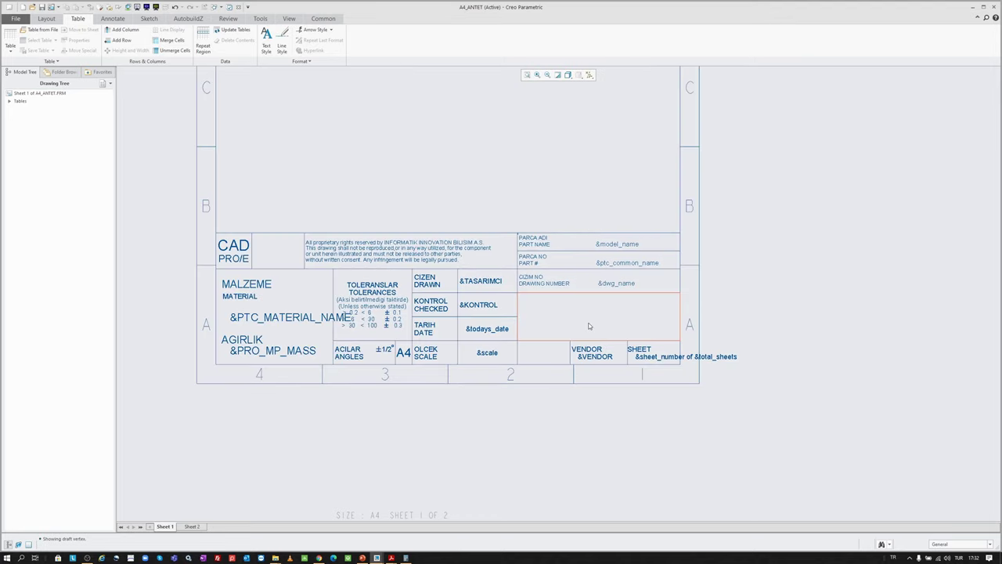
{"action": "scroll", "coordinate": [590, 326], "scroll_direction": "up", "scroll_amount": 1}
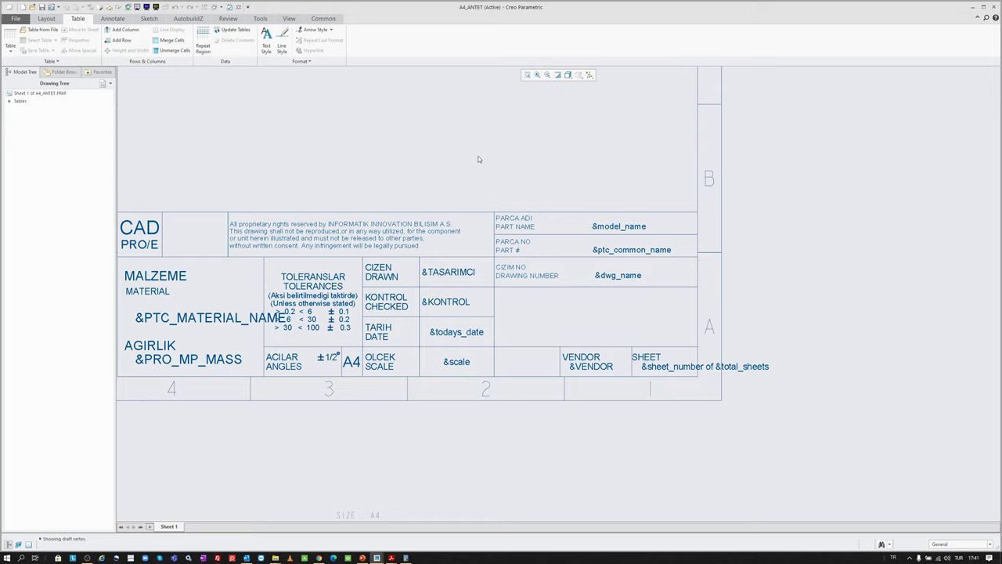
{"action": "scroll", "coordinate": [589, 298], "scroll_direction": "down", "scroll_amount": 1}
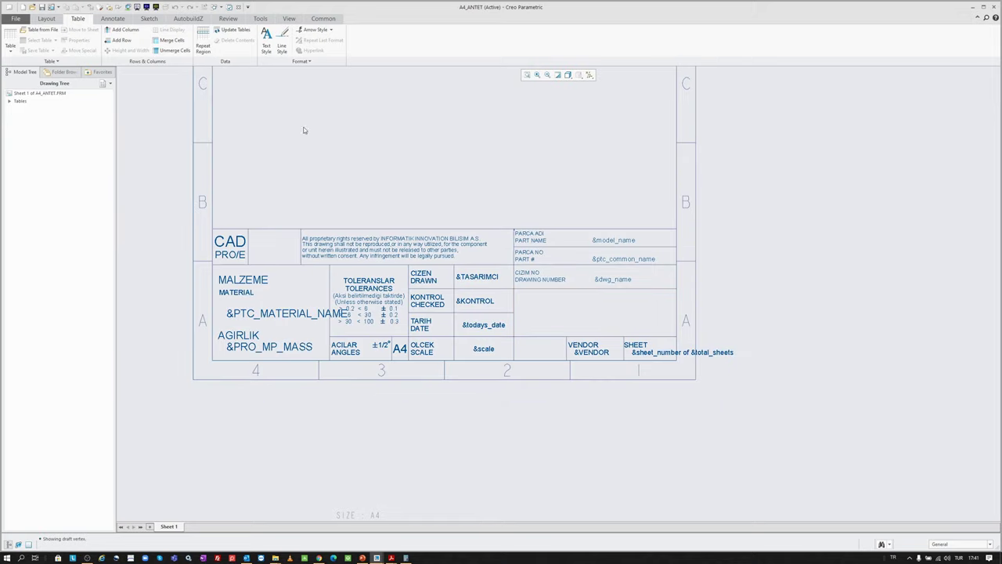
{"action": "left_click", "coordinate": [53, 19]}
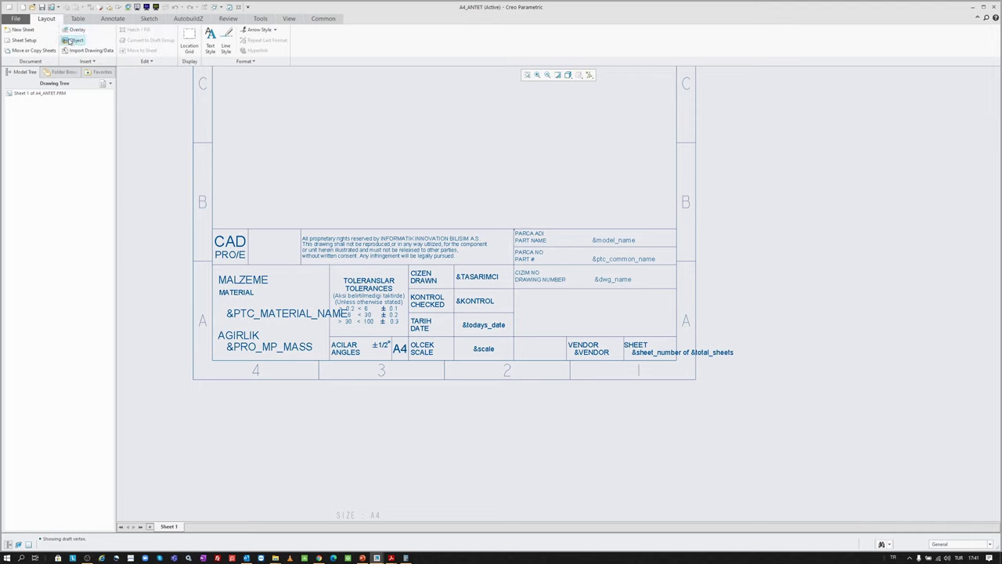
{"action": "left_click", "coordinate": [73, 43]}
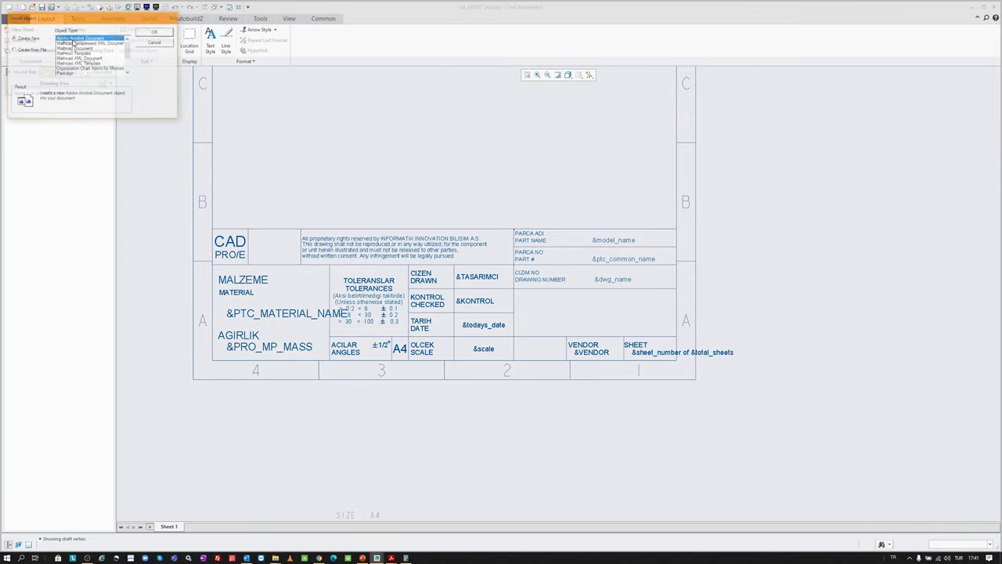
{"action": "left_click_drag", "start_coordinate": [92, 25], "coordinate": [102, 32]}
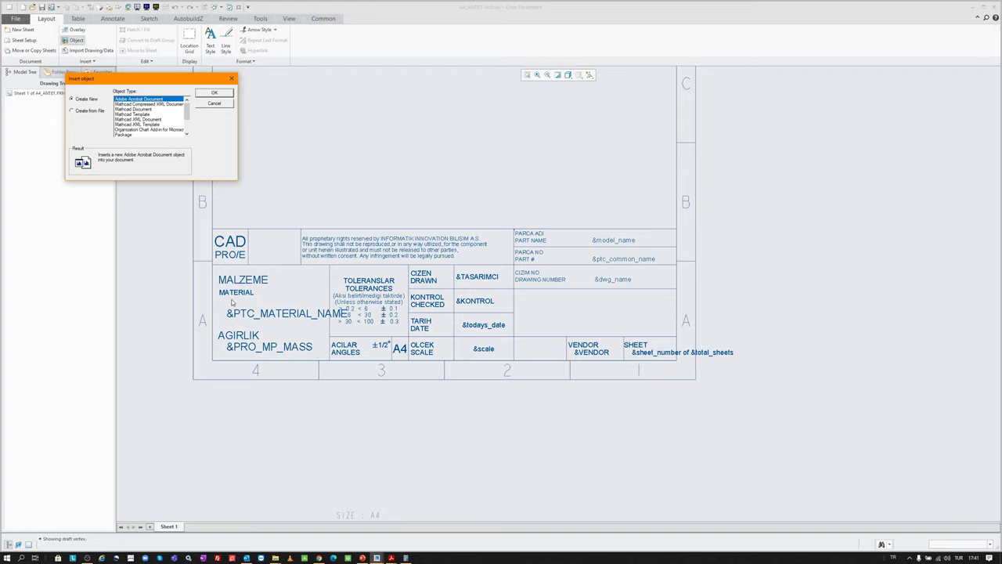
- Switch to the Antet folder in File Explorer, open Logo.png for editing in Paint and minimise the image window
{"action": "mouse_move", "coordinate": [275, 557]}
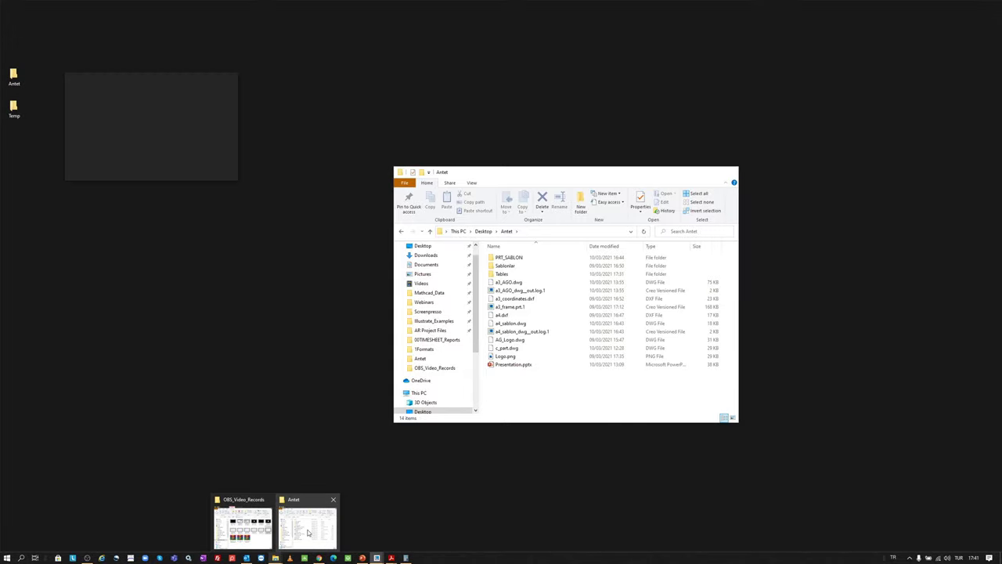
{"action": "left_click", "coordinate": [307, 532]}
{"action": "left_click", "coordinate": [509, 357]}
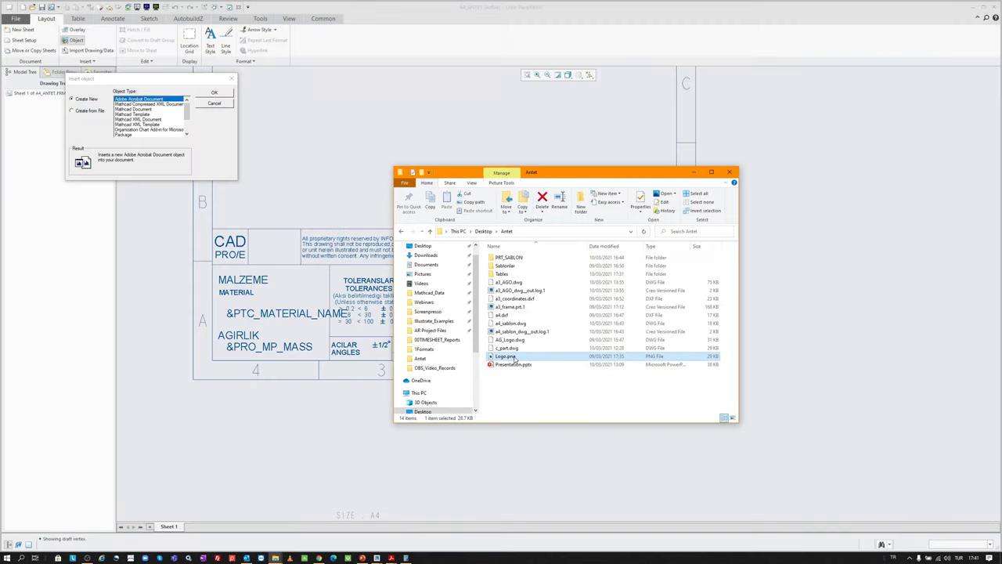
{"action": "right_click", "coordinate": [514, 357]}
{"action": "left_click", "coordinate": [531, 124]}
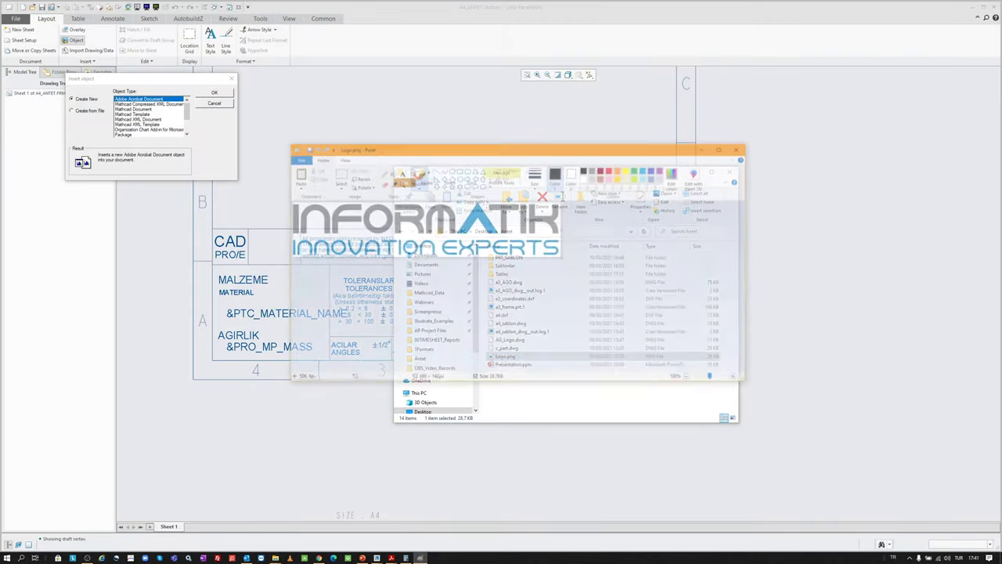
{"action": "left_click", "coordinate": [704, 148]}
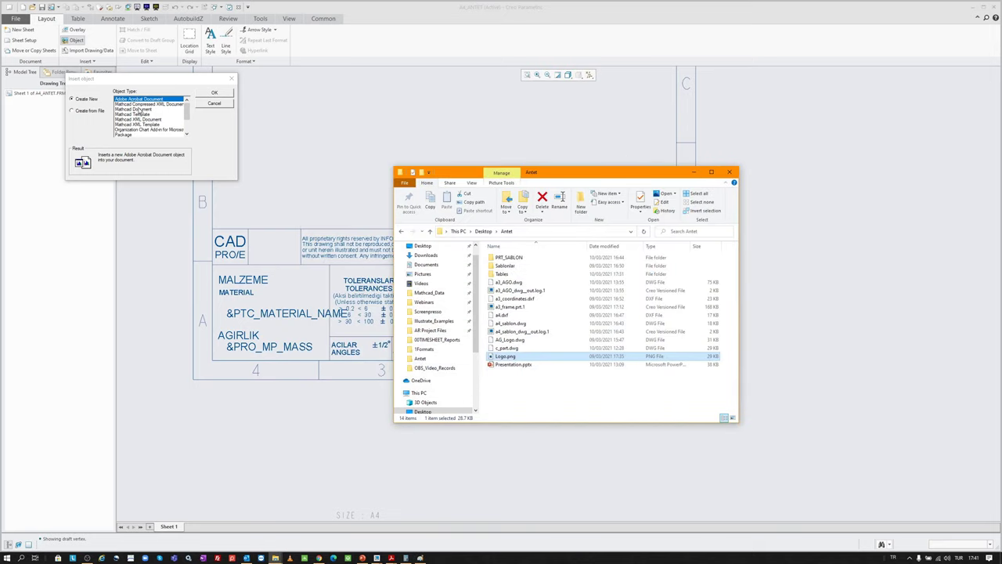
- Insert Logo.png from the Antet folder into the format as an unlinked object created from file
{"action": "left_click", "coordinate": [82, 112]}
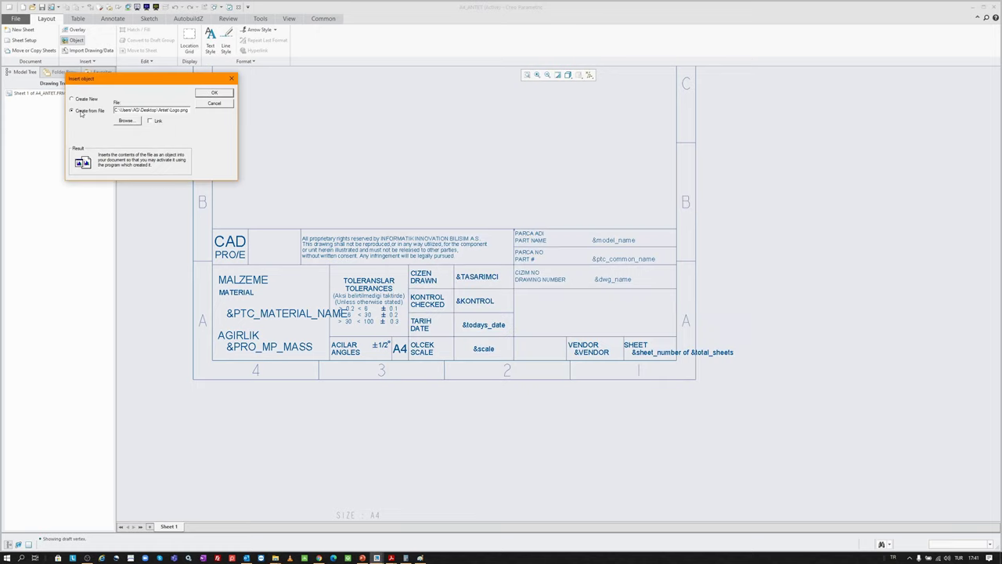
{"action": "left_click", "coordinate": [127, 121]}
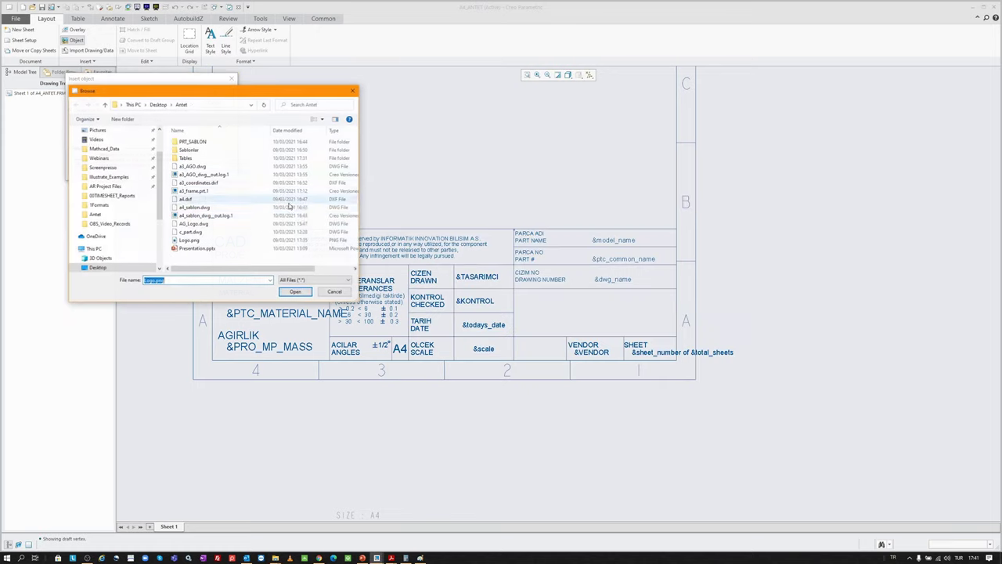
{"action": "double_click", "coordinate": [195, 241]}
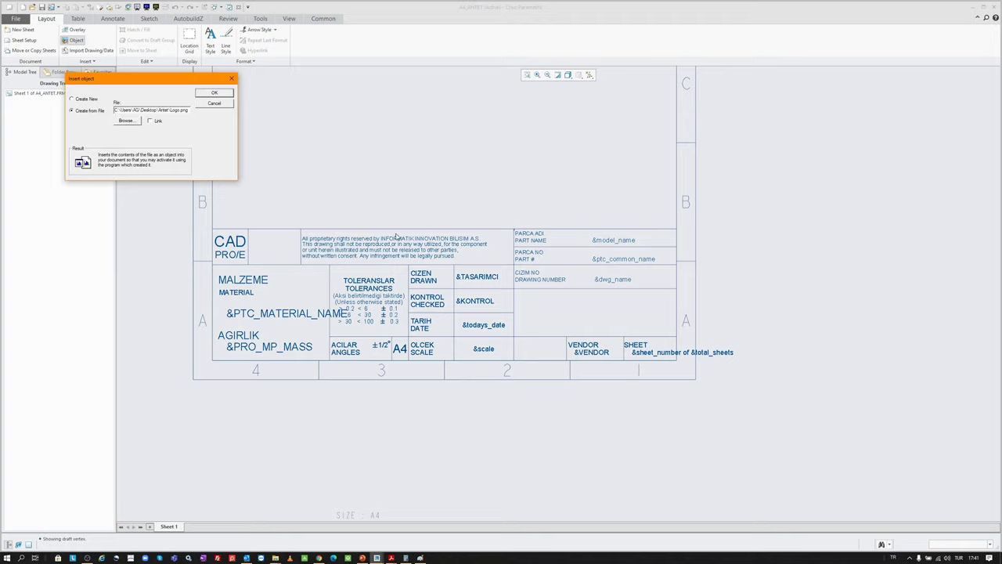
{"action": "left_click", "coordinate": [420, 557]}
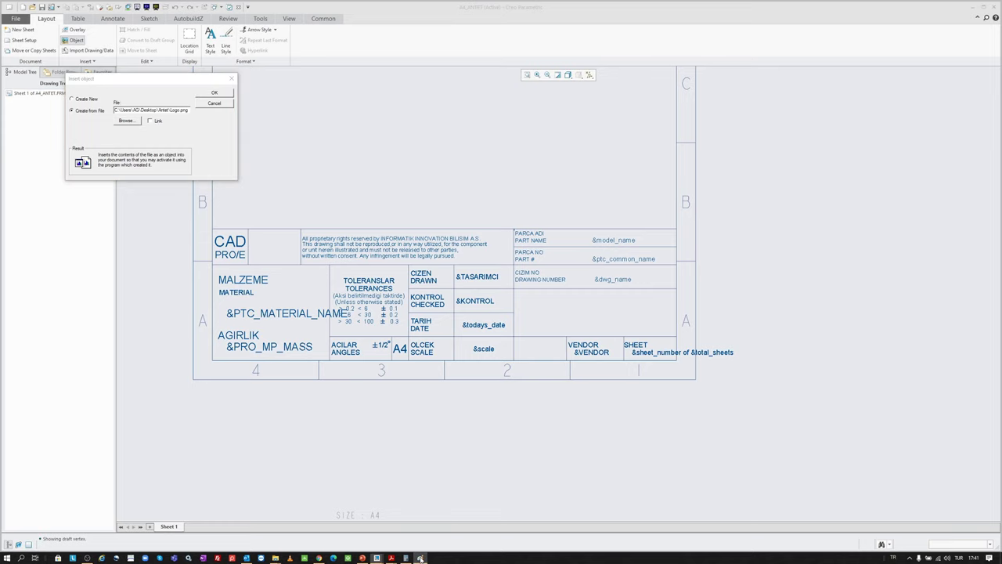
{"action": "left_click", "coordinate": [420, 558]}
{"action": "left_click", "coordinate": [213, 93]}
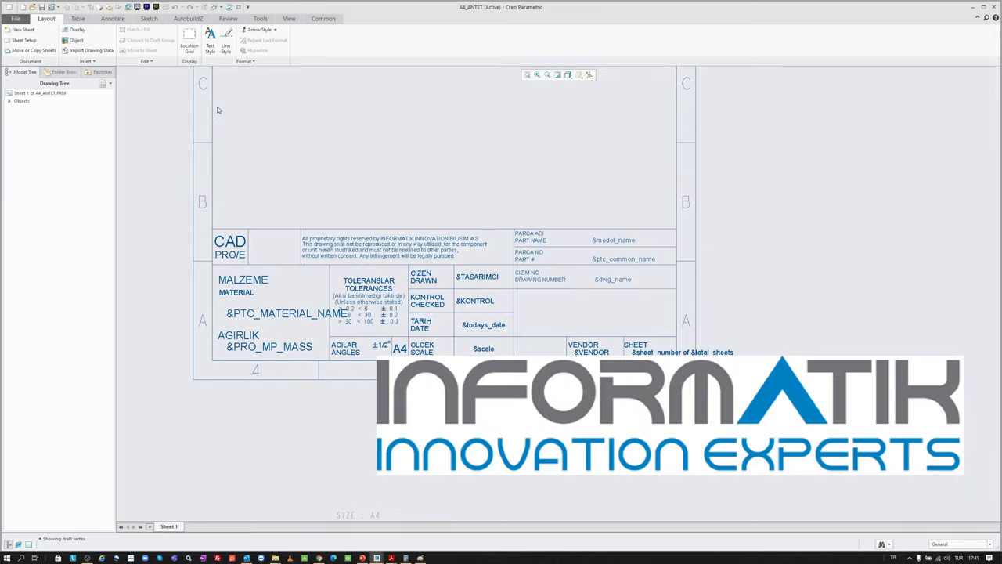
{"action": "scroll", "coordinate": [372, 296], "scroll_direction": "down", "scroll_amount": 3}
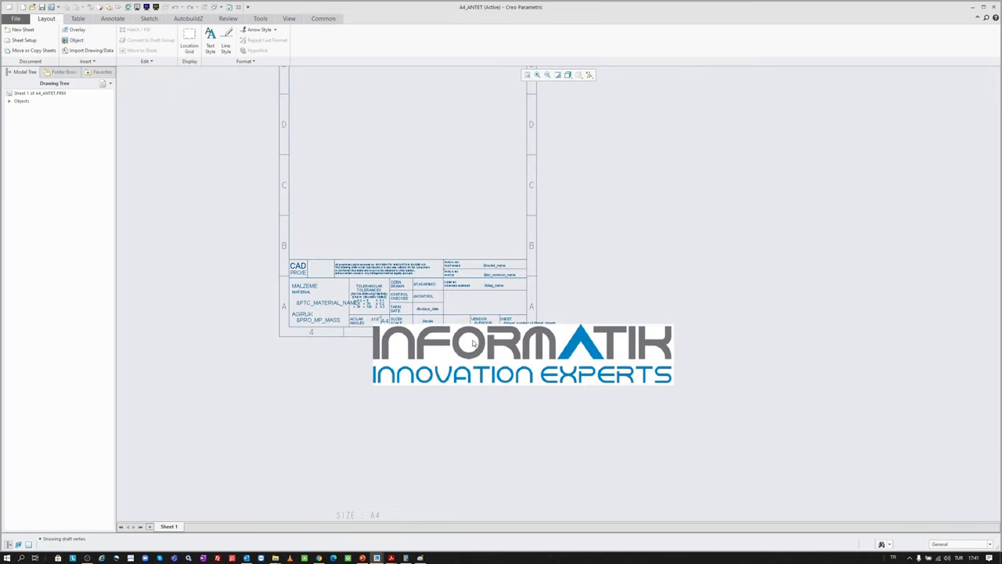
- Close Paint and fit the inserted logo image into the empty title block cell below the drawing number
{"action": "left_click", "coordinate": [420, 558]}
{"action": "left_click", "coordinate": [740, 147]}
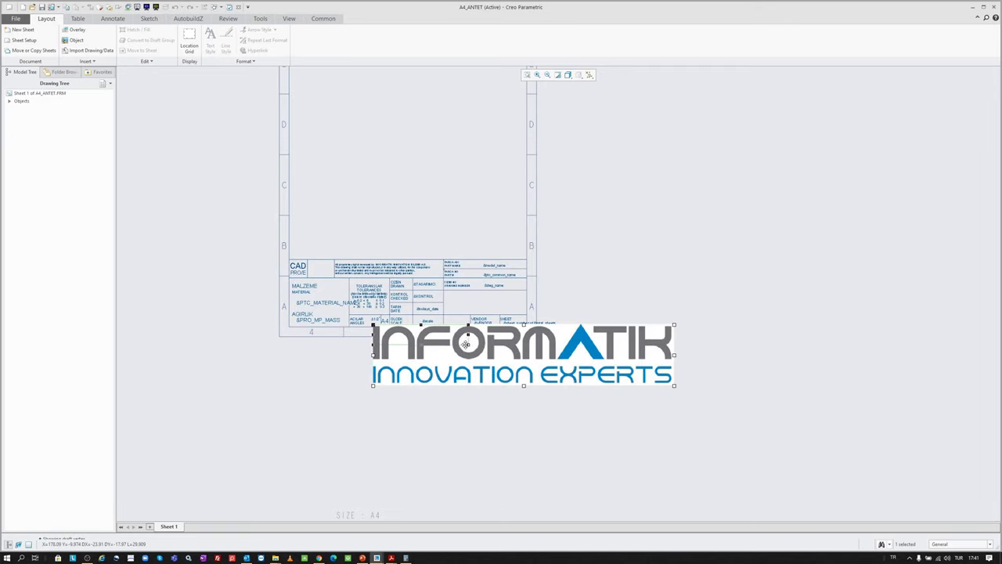
{"action": "left_click_drag", "start_coordinate": [452, 341], "coordinate": [441, 343]}
{"action": "scroll", "coordinate": [431, 341], "scroll_direction": "up", "scroll_amount": 4}
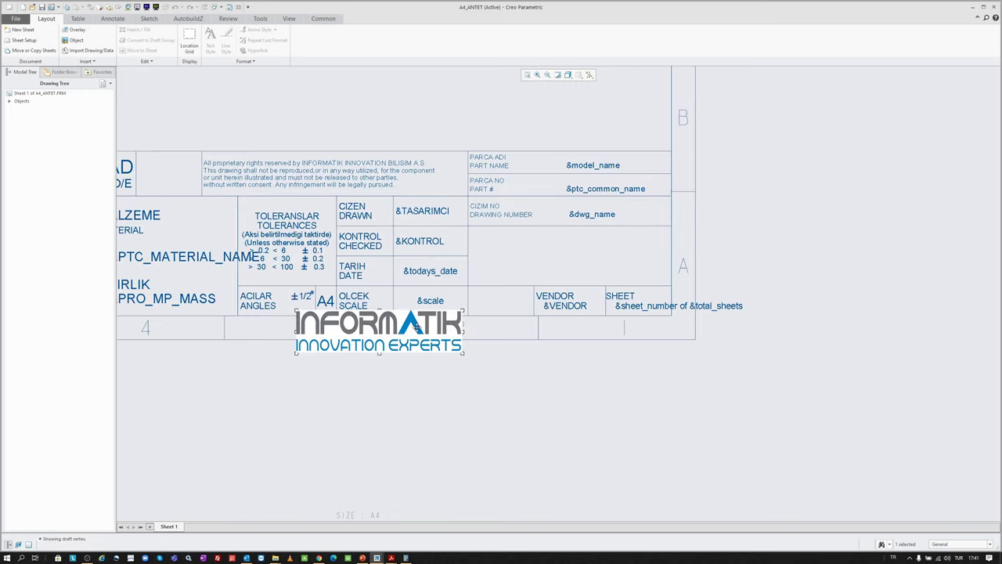
{"action": "left_click_drag", "start_coordinate": [578, 252], "coordinate": [663, 261]}
{"action": "left_click", "coordinate": [656, 285]}
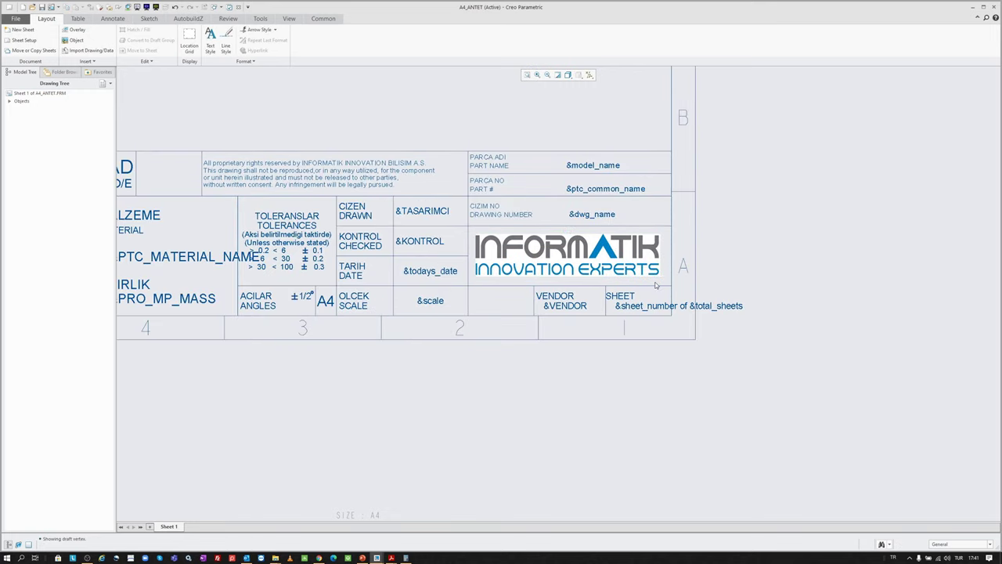
{"action": "scroll", "coordinate": [583, 357], "scroll_direction": "down", "scroll_amount": 3}
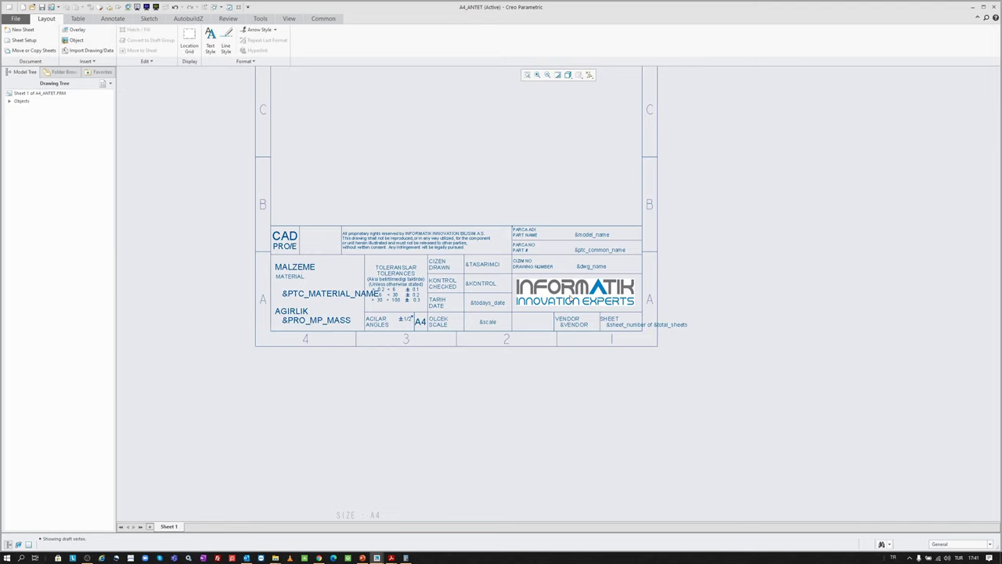
- Delete the logo image from the title block
{"action": "left_click", "coordinate": [571, 299]}
{"action": "key", "text": "Delete"}
{"action": "scroll", "coordinate": [472, 217], "scroll_direction": "down", "scroll_amount": 2}
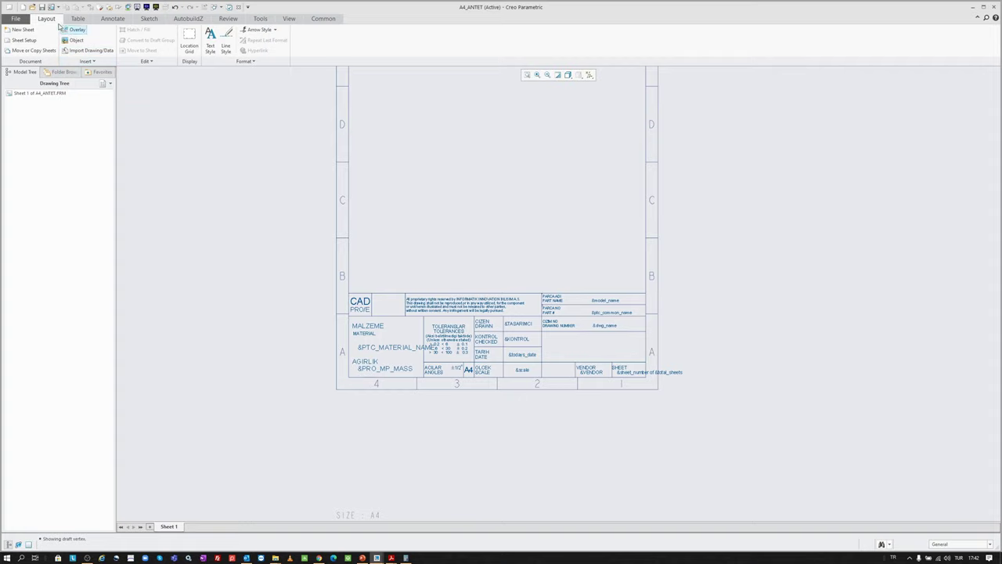
- Open logos.frm from the Sablonlar folder and copy the projection symbol's sketch entities
{"action": "left_click", "coordinate": [33, 7]}
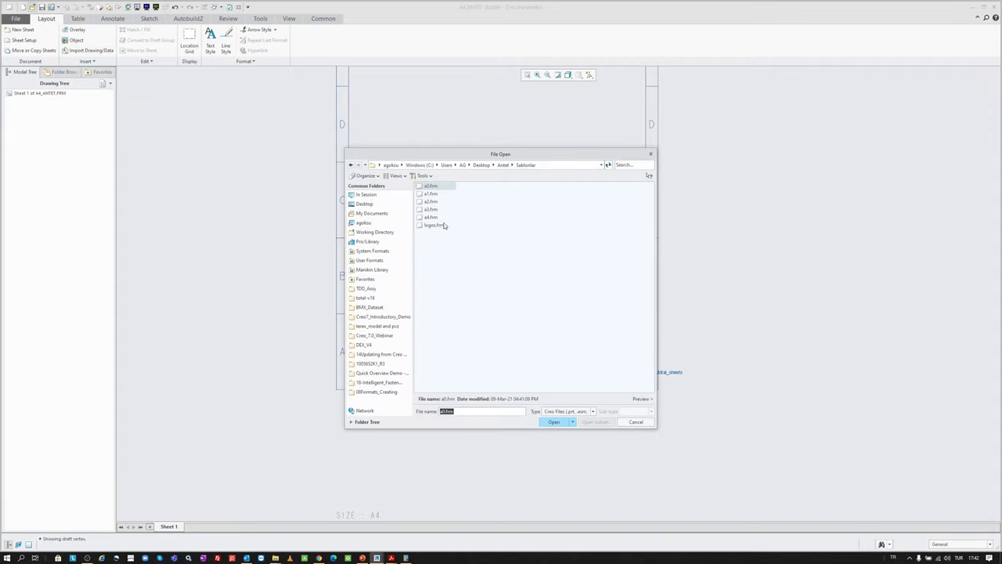
{"action": "double_click", "coordinate": [435, 225]}
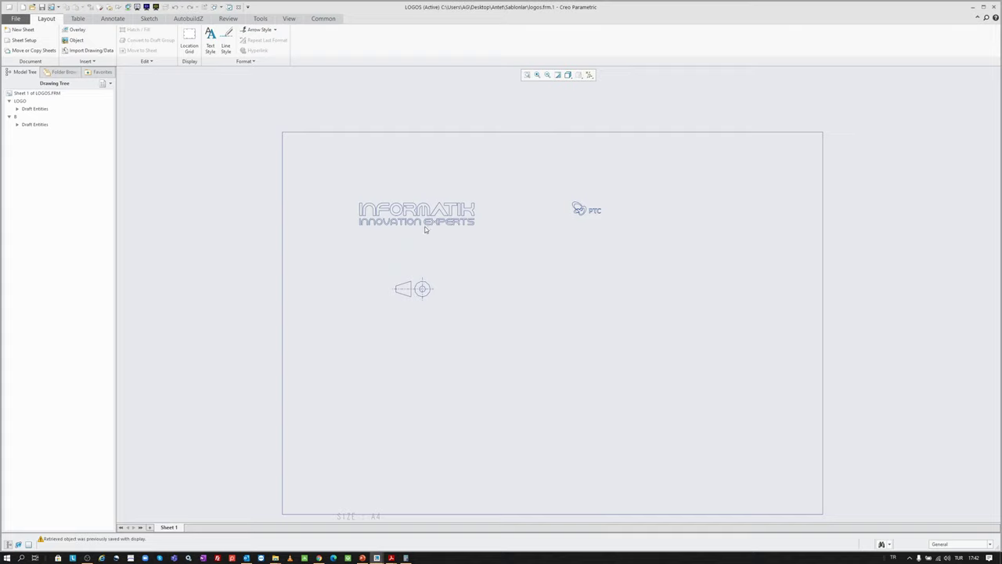
{"action": "left_click", "coordinate": [149, 19]}
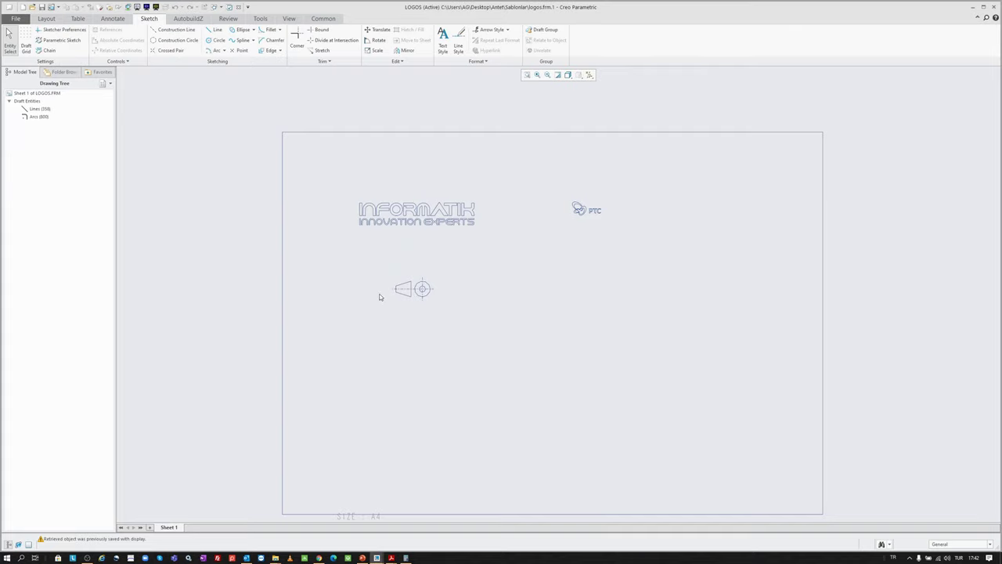
{"action": "scroll", "coordinate": [415, 290], "scroll_direction": "up", "scroll_amount": 2}
{"action": "left_click_drag", "start_coordinate": [349, 240], "coordinate": [494, 340]}
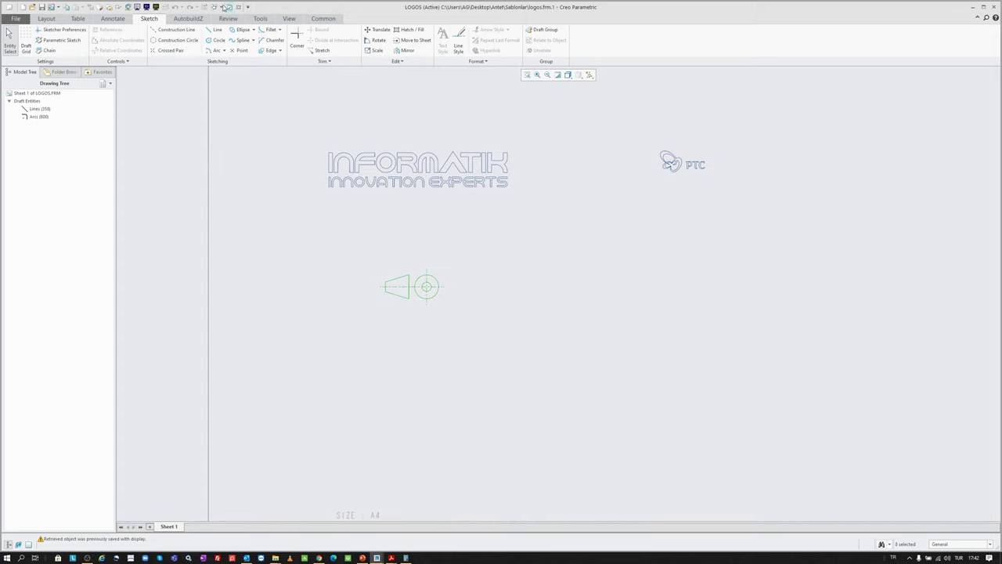
- Return to the A4_ANTET format and paste the projection symbol above the title block
{"action": "left_click", "coordinate": [219, 7]}
{"action": "left_click", "coordinate": [235, 16]}
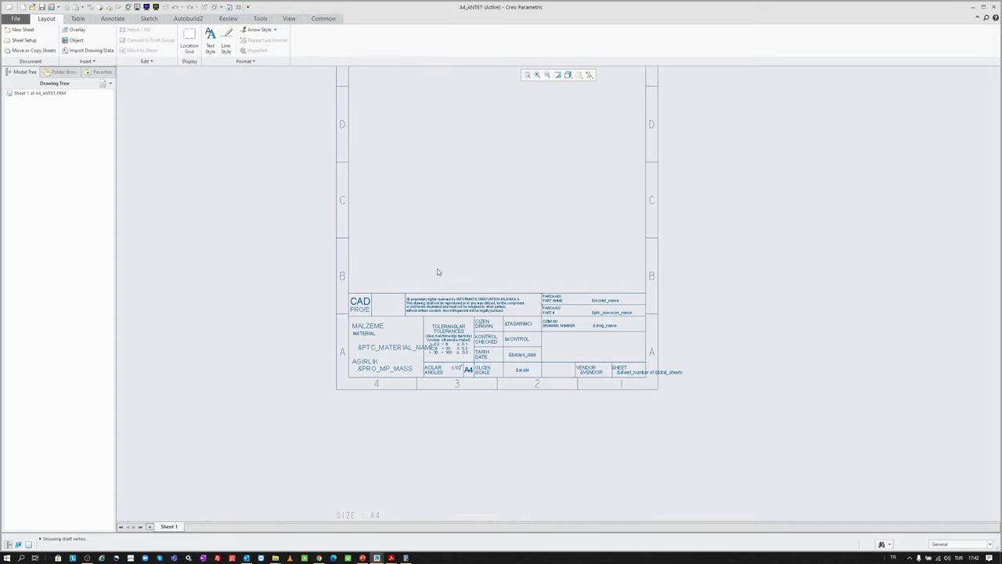
{"action": "key", "text": "ctrl+v"}
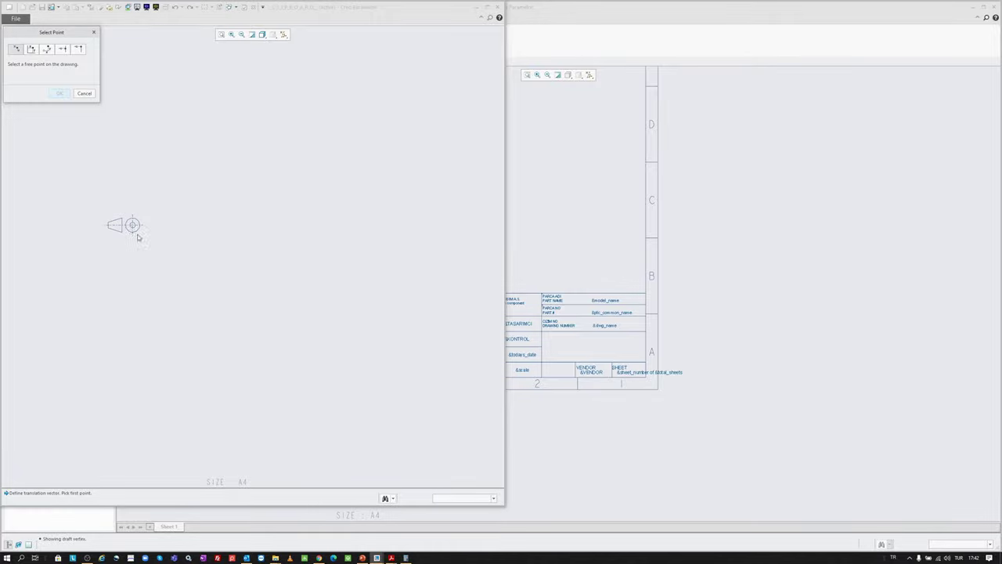
{"action": "left_click", "coordinate": [135, 233]}
{"action": "scroll", "coordinate": [372, 300], "scroll_direction": "up", "scroll_amount": 5}
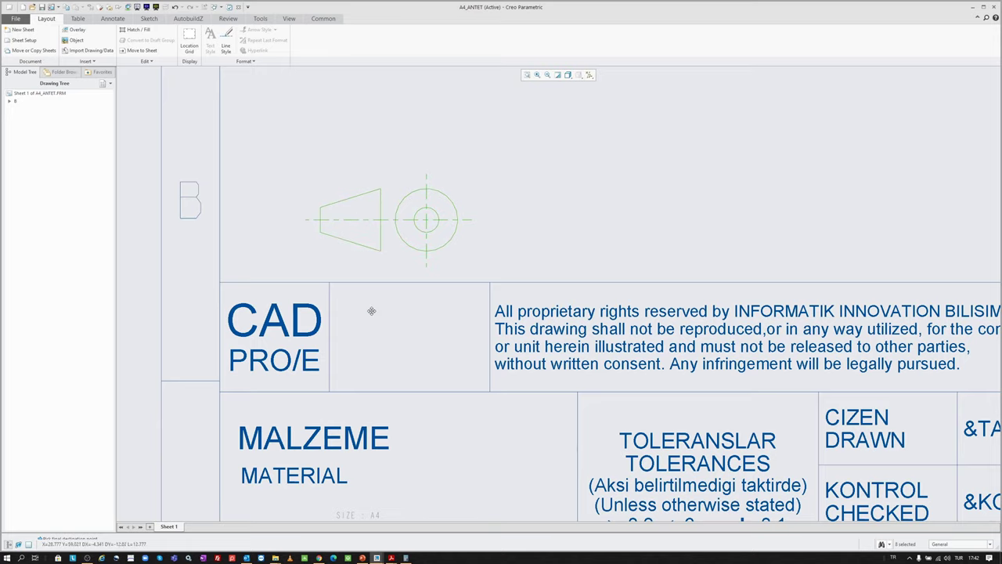
{"action": "scroll", "coordinate": [364, 235], "scroll_direction": "down", "scroll_amount": 5}
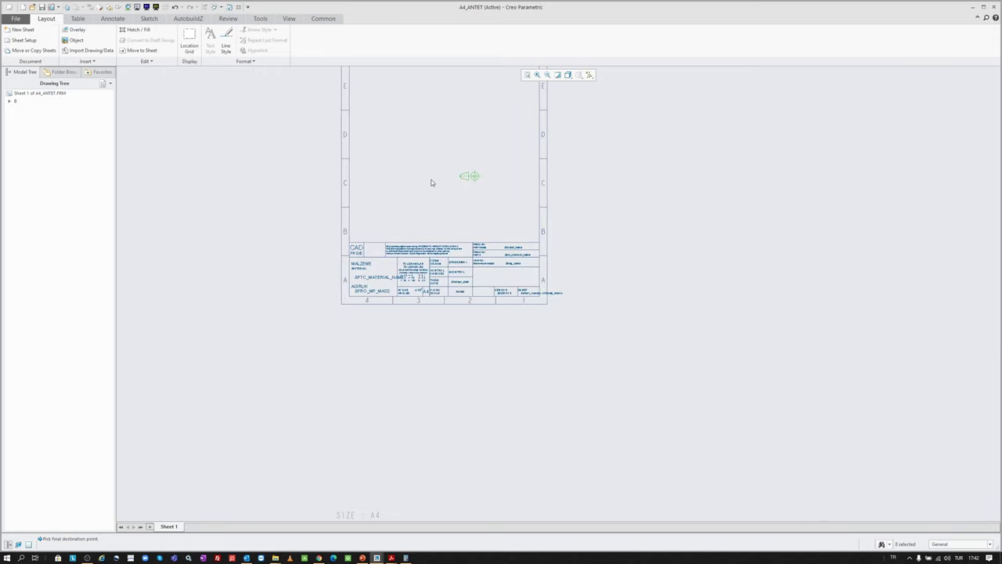
{"action": "scroll", "coordinate": [456, 194], "scroll_direction": "up", "scroll_amount": 3}
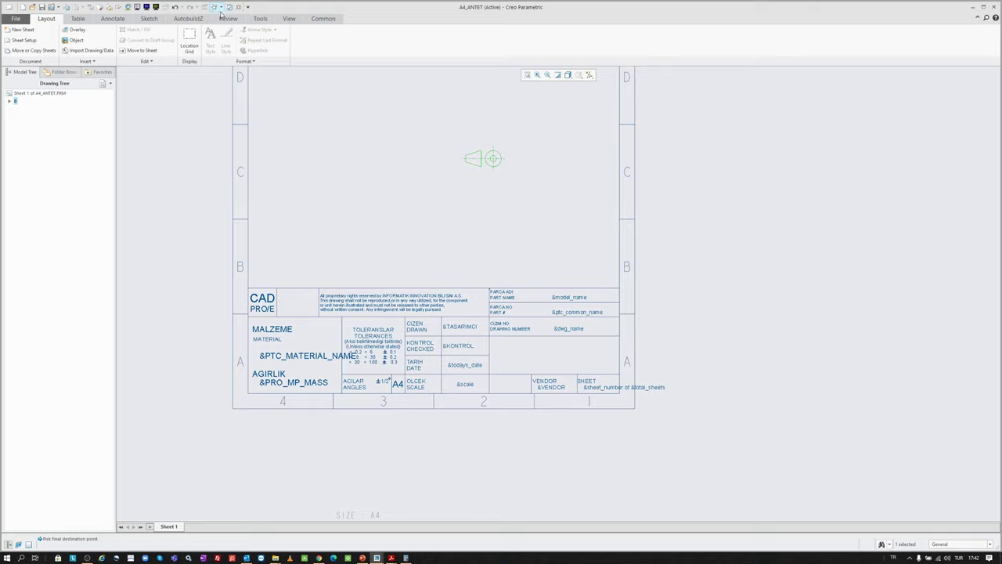
- Move the projection symbol into the empty cell between CAD PRO/E and the proprietary rights note
{"action": "left_click", "coordinate": [152, 20]}
{"action": "scroll", "coordinate": [505, 205], "scroll_direction": "up", "scroll_amount": 2}
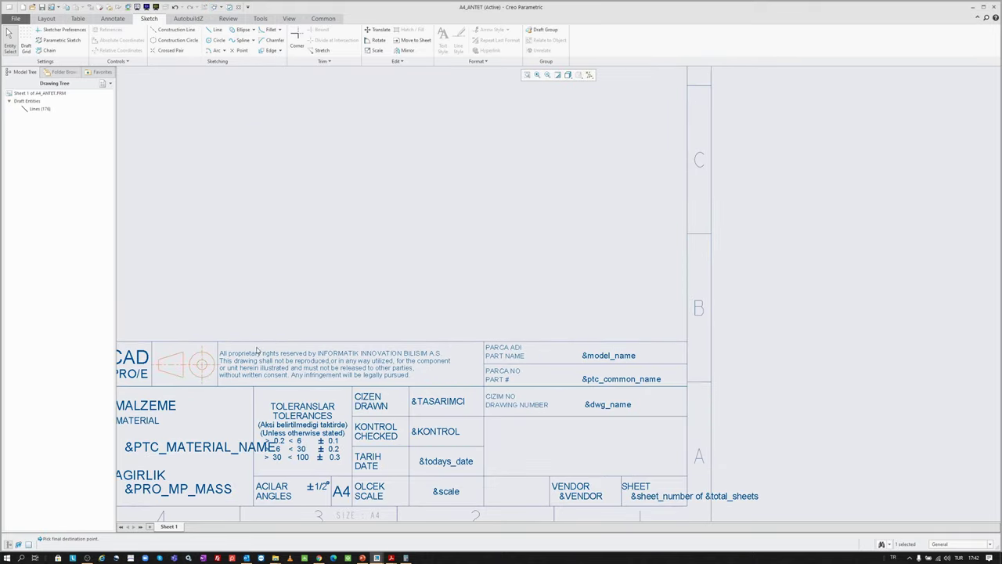
{"action": "scroll", "coordinate": [180, 362], "scroll_direction": "up", "scroll_amount": 1}
{"action": "scroll", "coordinate": [209, 371], "scroll_direction": "up", "scroll_amount": 6}
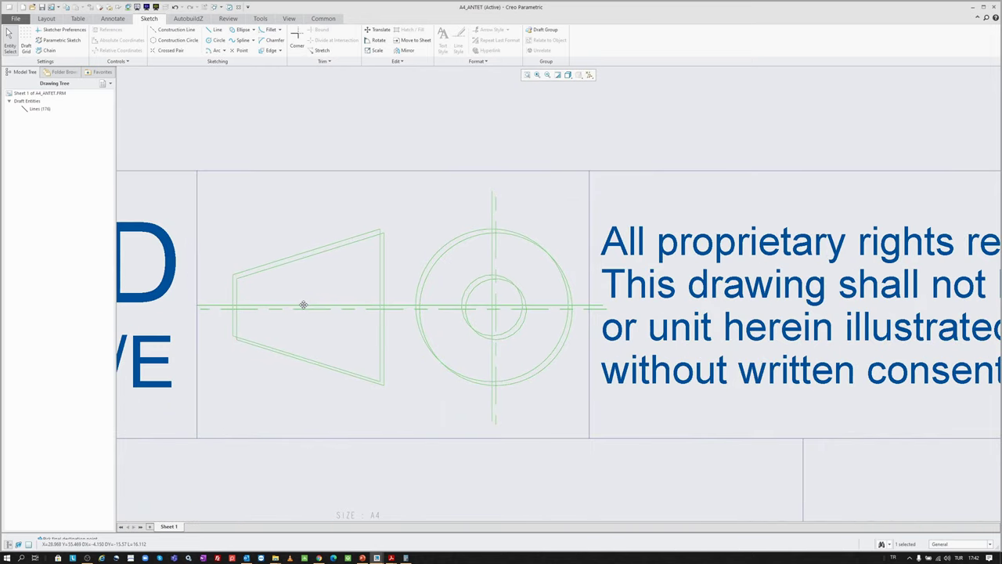
{"action": "left_click", "coordinate": [303, 303]}
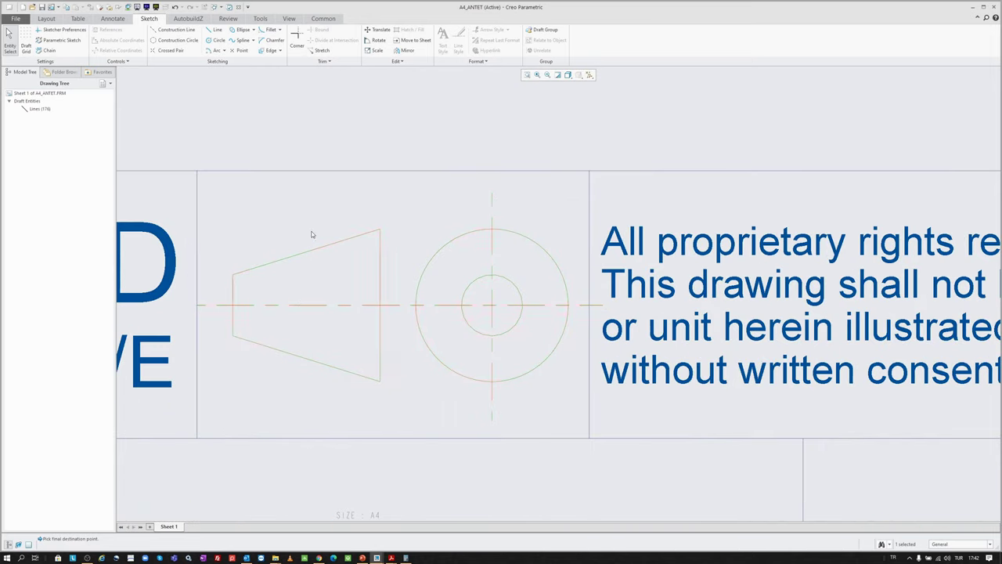
- Scale the projection symbol by 0.9 about a point near its centre
{"action": "left_click", "coordinate": [373, 51]}
{"action": "scroll", "coordinate": [322, 227], "scroll_direction": "down", "scroll_amount": 2}
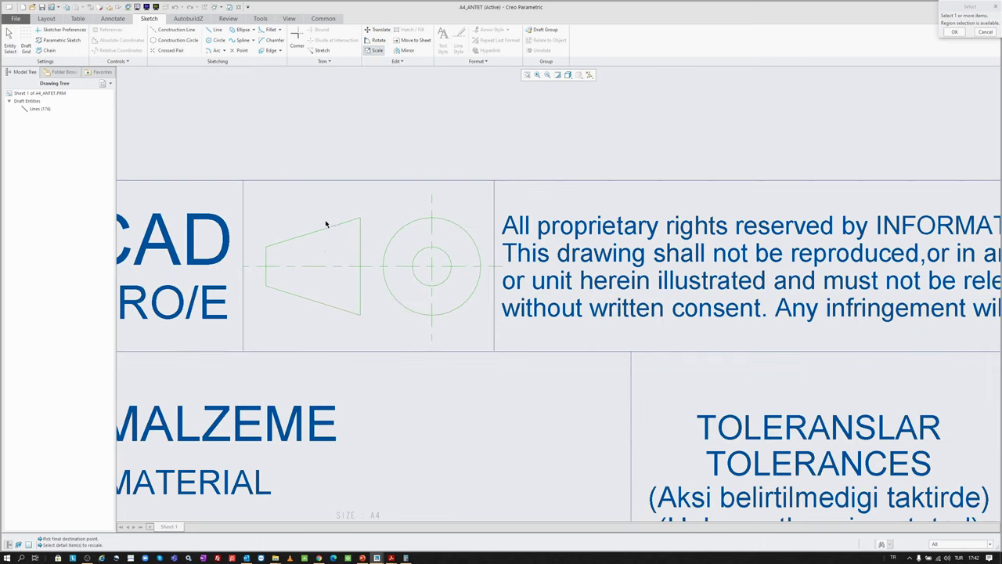
{"action": "left_click_drag", "start_coordinate": [474, 338], "coordinate": [284, 204]}
{"action": "middle_click", "coordinate": [302, 210]}
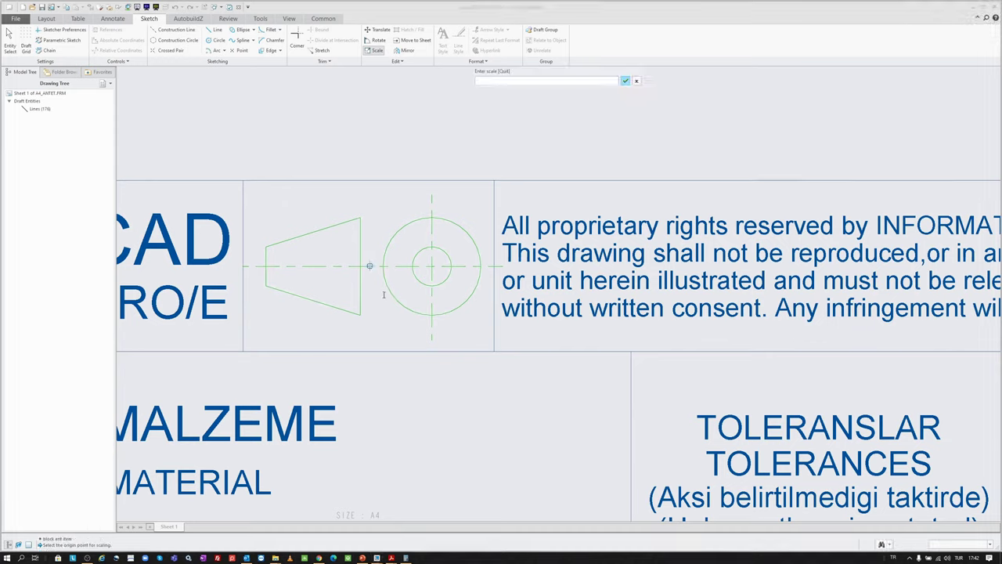
{"action": "type", "text": "0.9"}
{"action": "key", "text": "Return"}
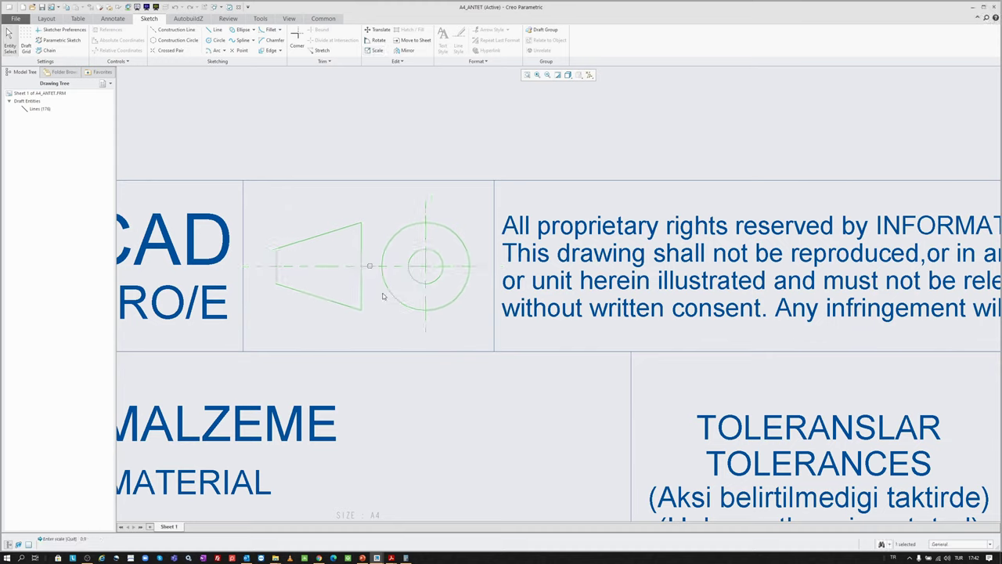
- Adjust the reduced projection symbol's position so that it sits centred in its cell
{"action": "scroll", "coordinate": [340, 263], "scroll_direction": "up", "scroll_amount": 2}
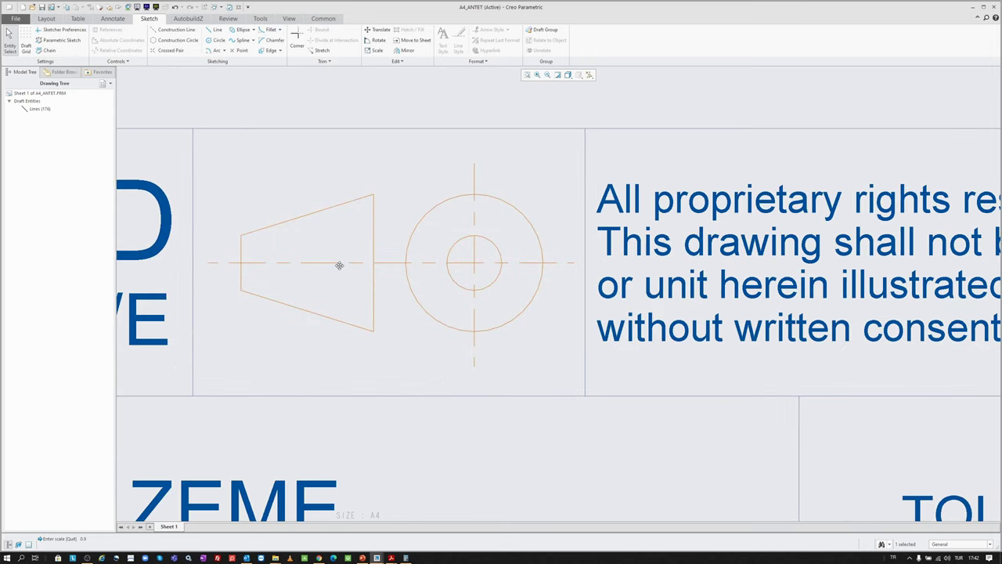
{"action": "left_click", "coordinate": [338, 261]}
{"action": "left_click", "coordinate": [338, 261]}
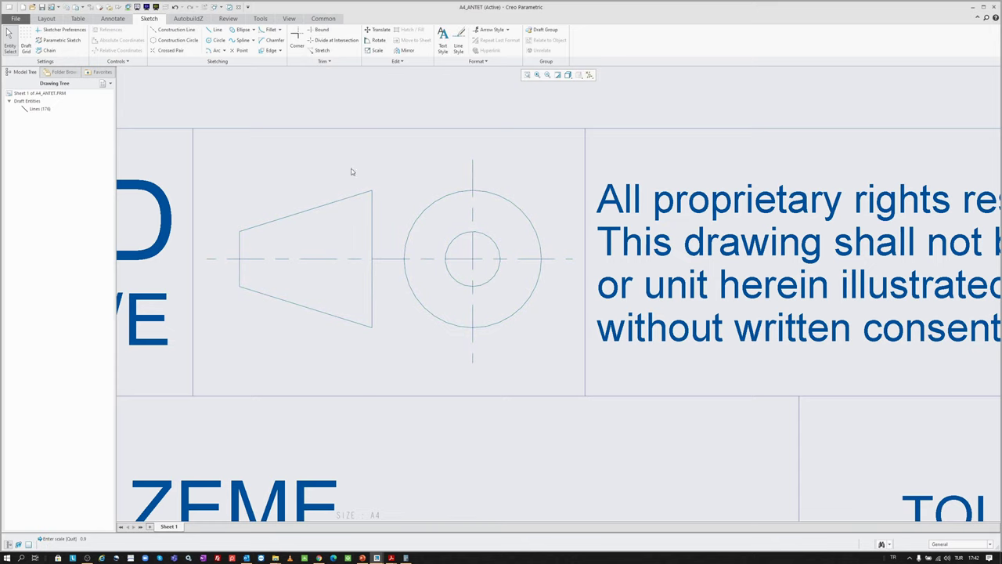
{"action": "scroll", "coordinate": [352, 171], "scroll_direction": "down", "scroll_amount": 4}
{"action": "middle_click_drag", "start_coordinate": [769, 328], "coordinate": [574, 328]}
{"action": "scroll", "coordinate": [574, 328], "scroll_direction": "down", "scroll_amount": 1}
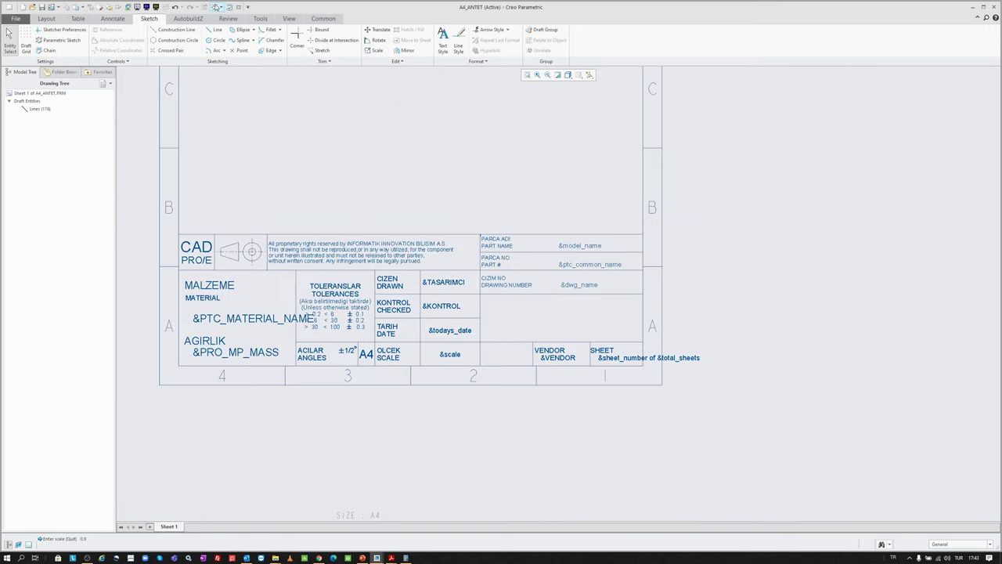
- Copy the INFORMATIK INNOVATION EXPERTS outline logo from the LOGOS format and return to A4_ANTET
{"action": "left_click", "coordinate": [217, 7]}
{"action": "left_click", "coordinate": [234, 24]}
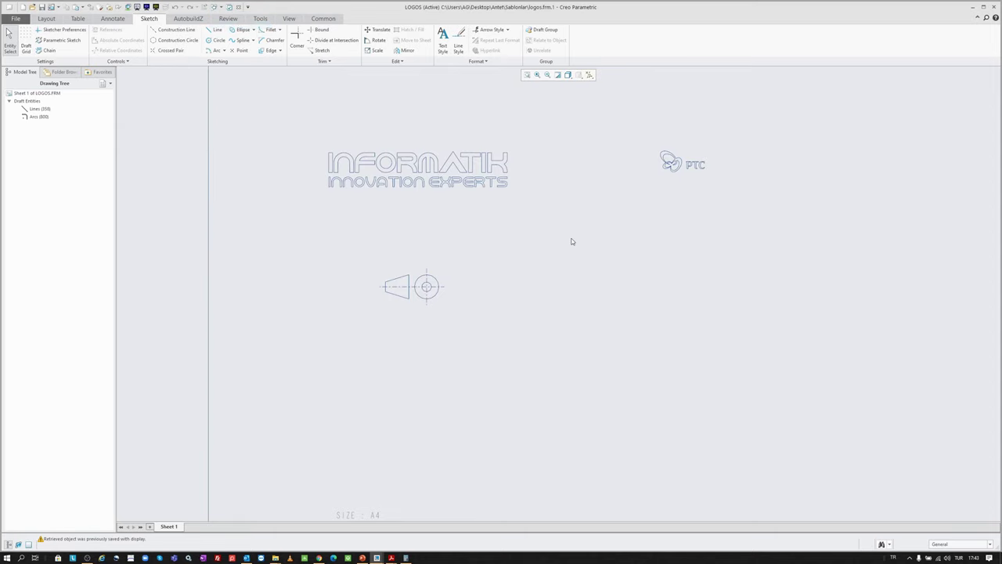
{"action": "left_click", "coordinate": [217, 7]}
{"action": "left_click", "coordinate": [235, 25]}
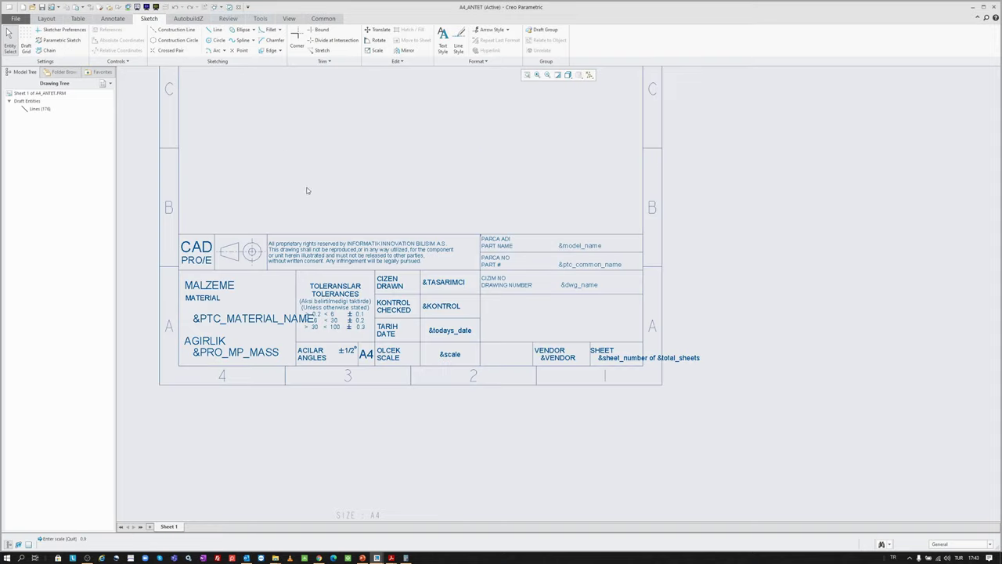
{"action": "key", "text": "ctrl+v"}
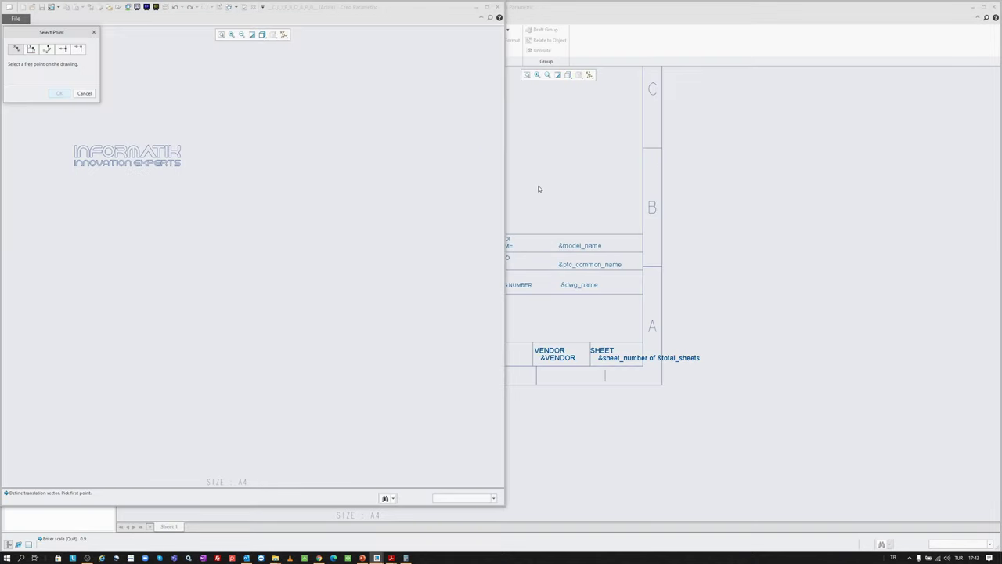
{"action": "left_click", "coordinate": [139, 156]}
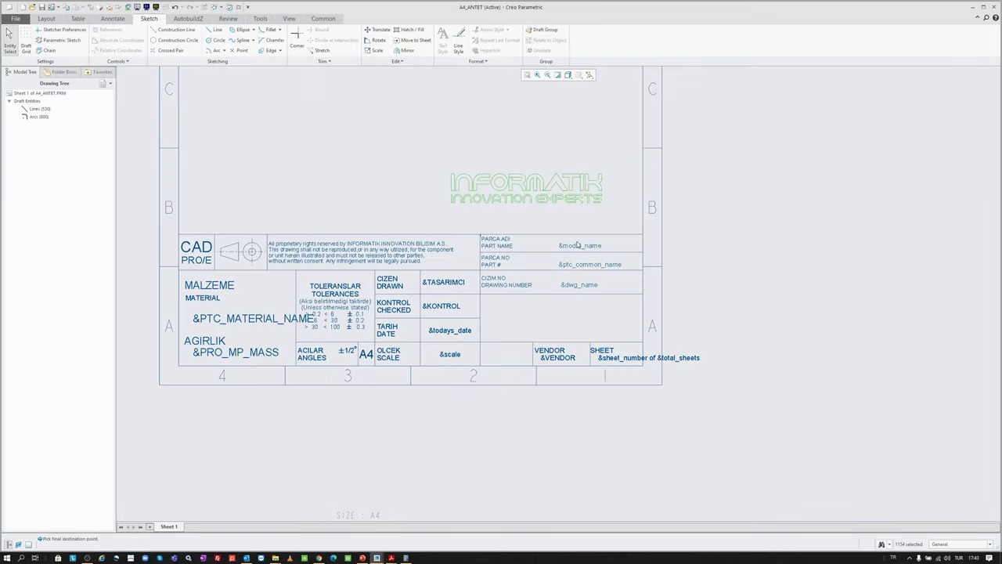
{"action": "scroll", "coordinate": [603, 277], "scroll_direction": "down", "scroll_amount": 2}
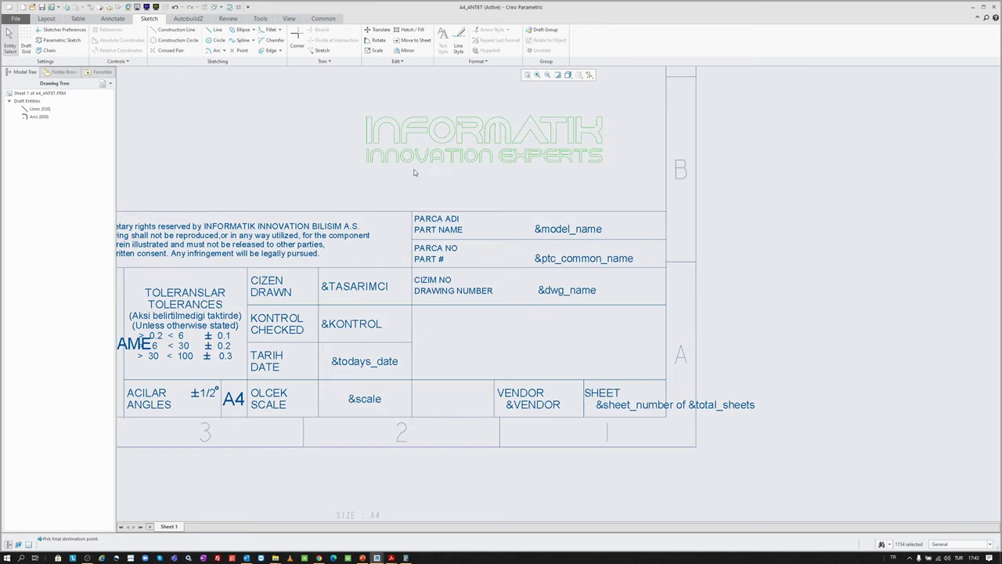
{"action": "key", "text": "Escape"}
{"action": "scroll", "coordinate": [492, 249], "scroll_direction": "up", "scroll_amount": 1}
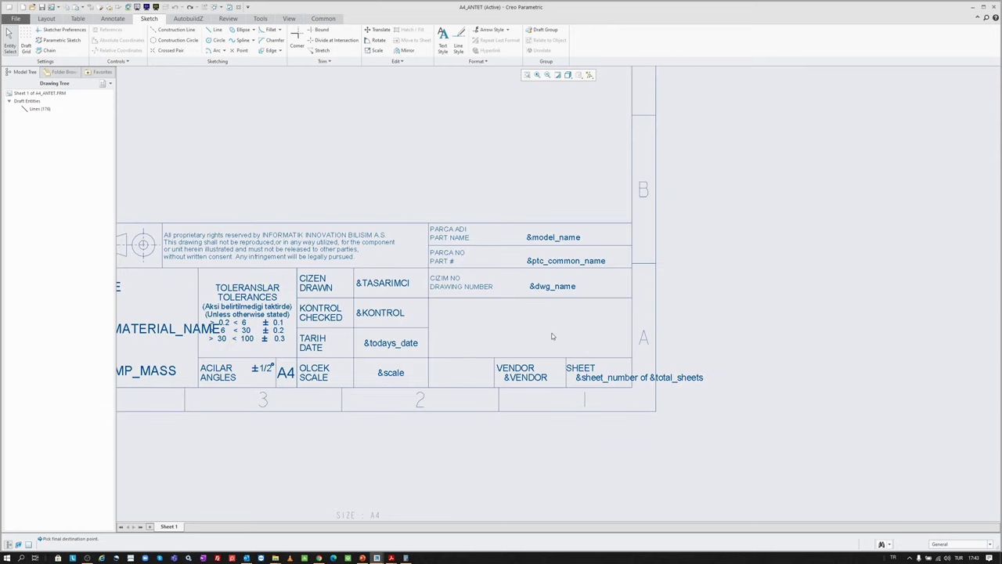
- Paste the INFORMATIK outline logo into the empty title block cell below the drawing number
{"action": "left_click", "coordinate": [126, 157]}
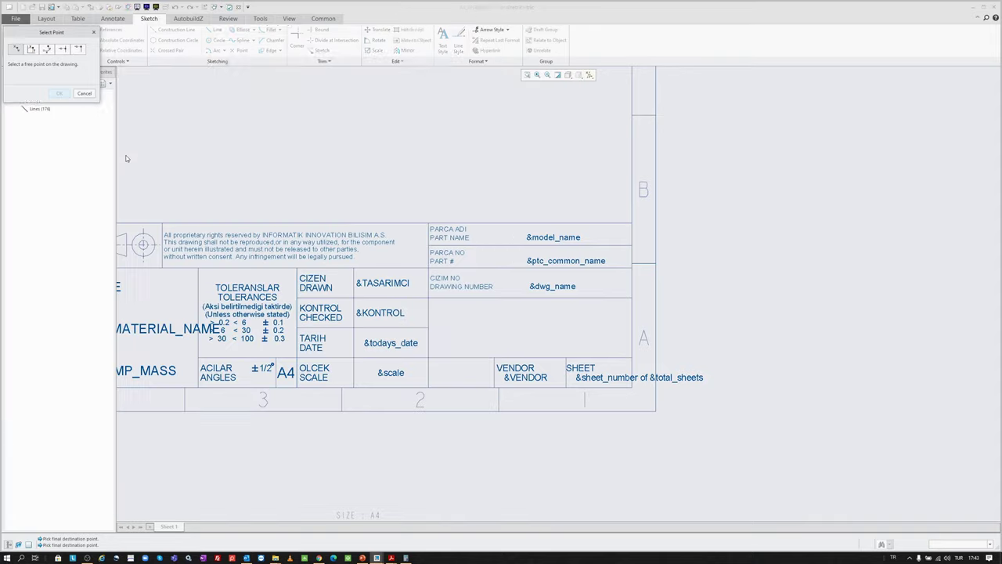
{"action": "left_click", "coordinate": [529, 335]}
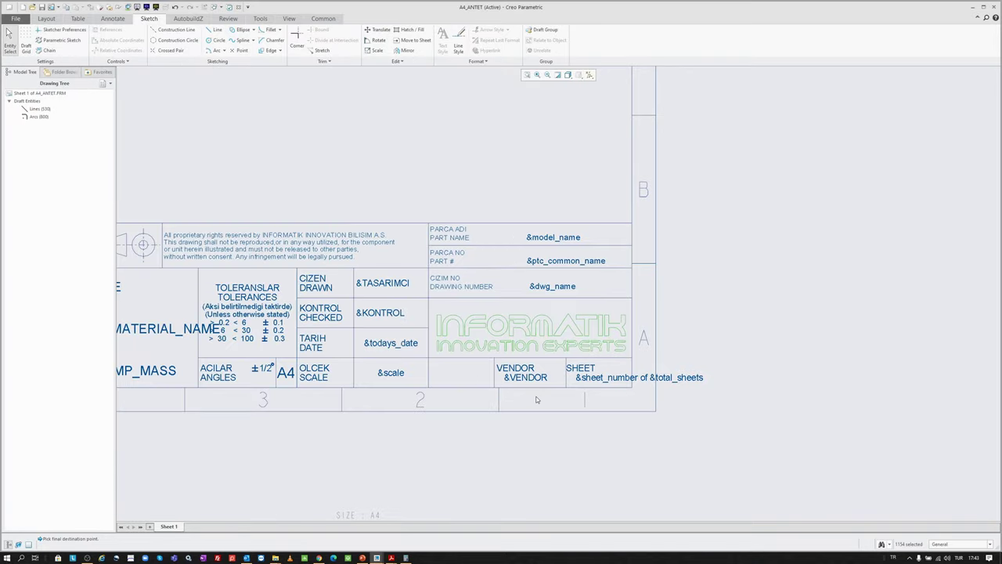
{"action": "scroll", "coordinate": [537, 400], "scroll_direction": "down", "scroll_amount": 3}
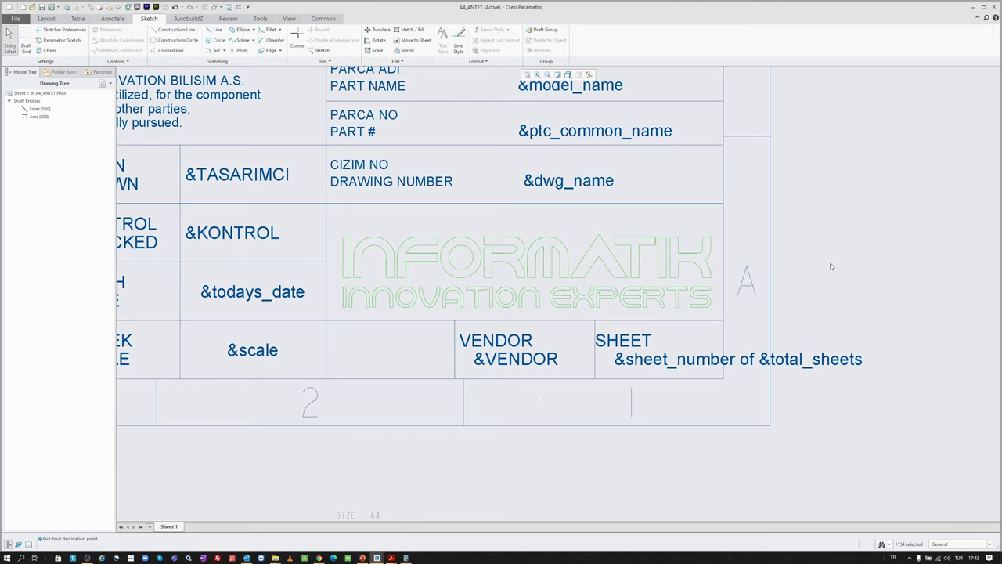
{"action": "left_click", "coordinate": [756, 267]}
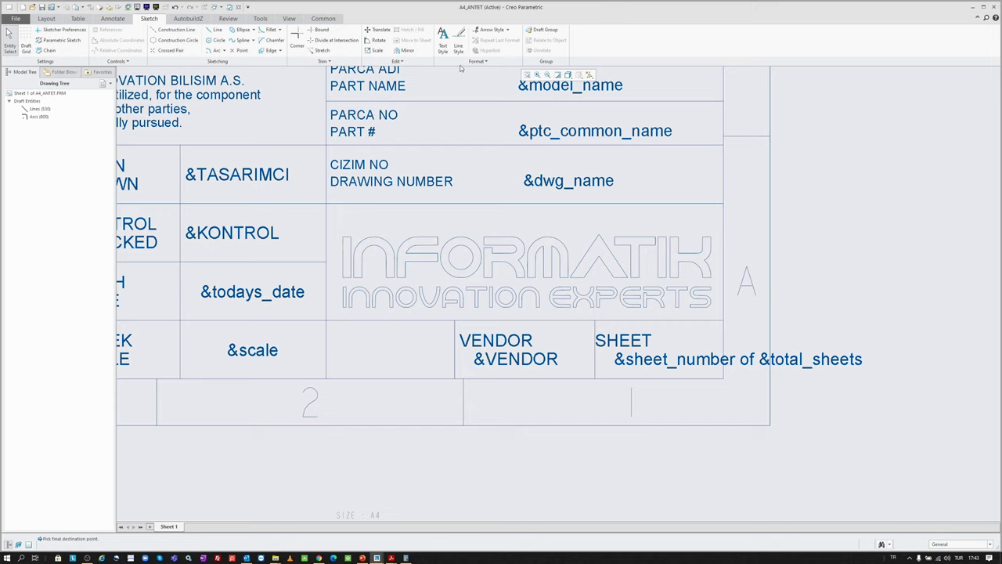
- Translate the whole INFORMATIK logo, both text lines, vertically by 2 within its title block cell
{"action": "left_click", "coordinate": [378, 29]}
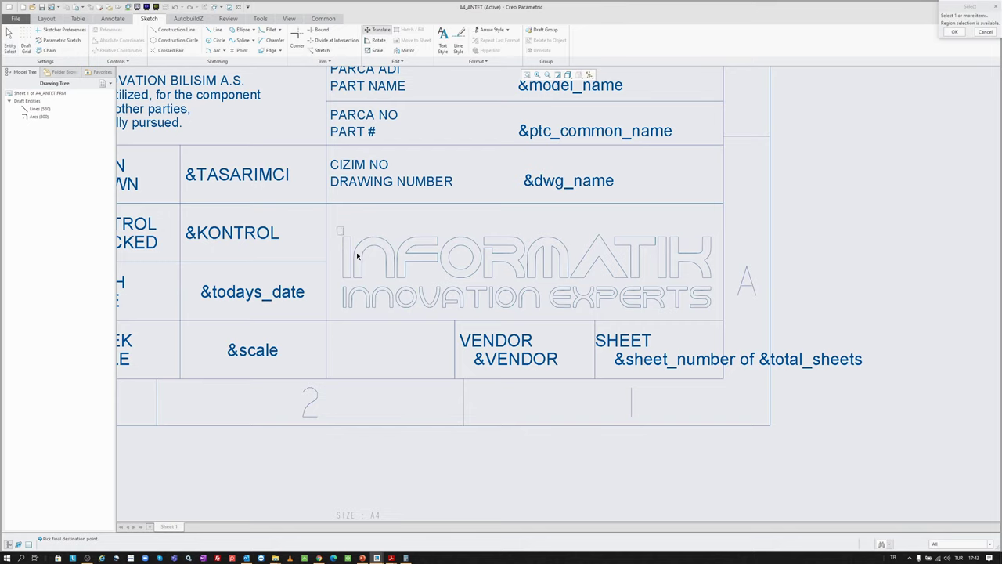
{"action": "left_click_drag", "start_coordinate": [357, 256], "coordinate": [717, 315]}
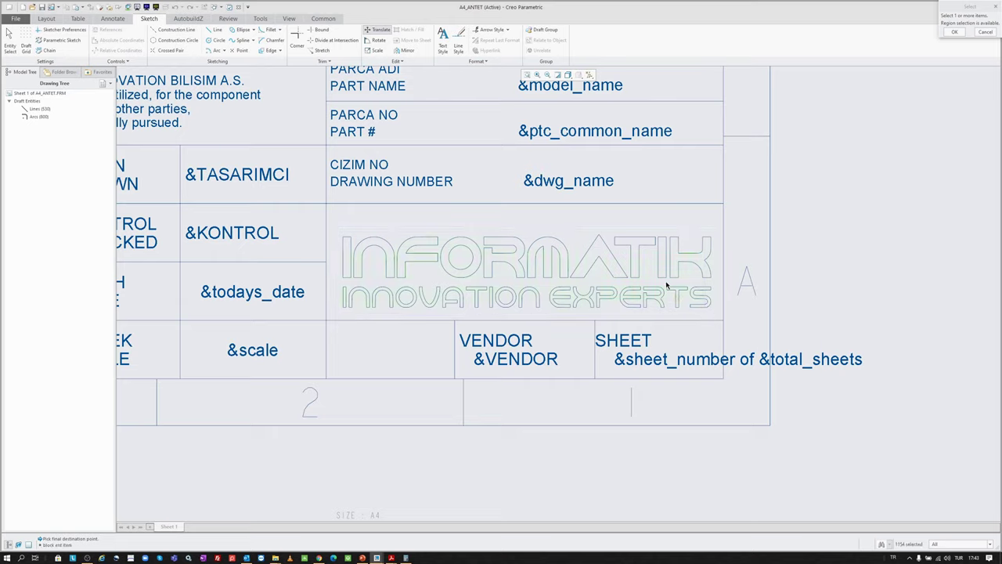
{"action": "middle_click", "coordinate": [650, 222]}
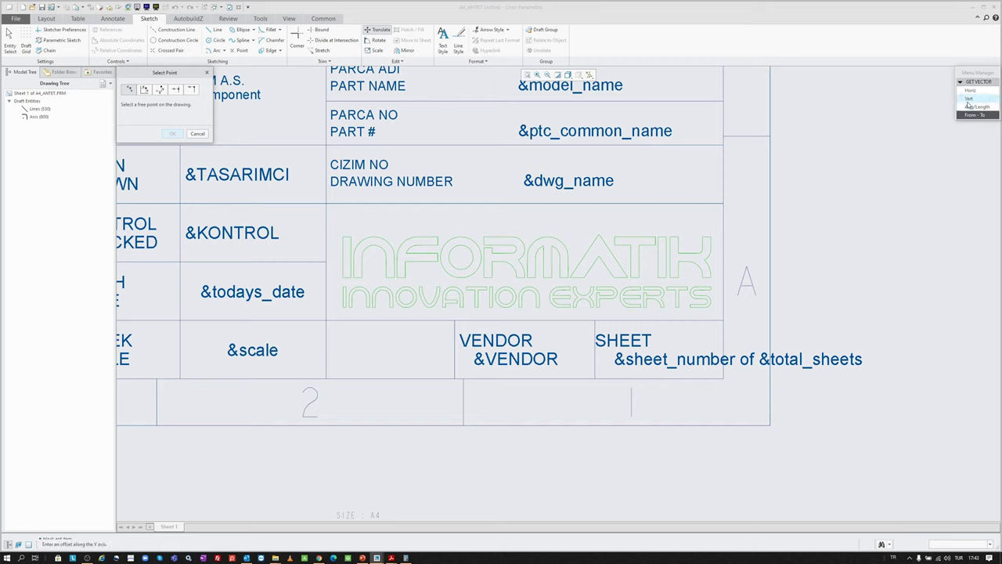
{"action": "left_click", "coordinate": [969, 98]}
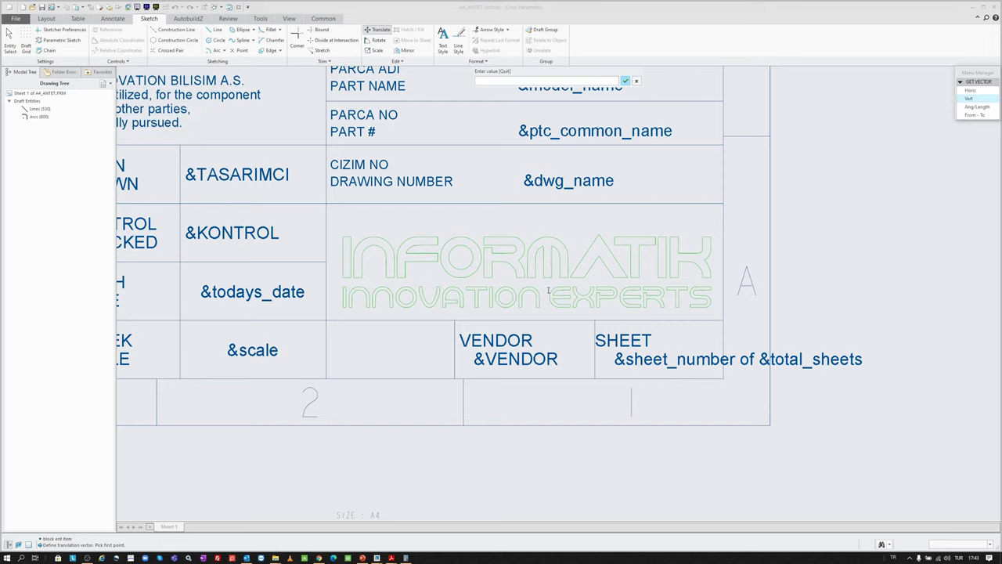
{"action": "type", "text": "2"}
{"action": "key", "text": "Return"}
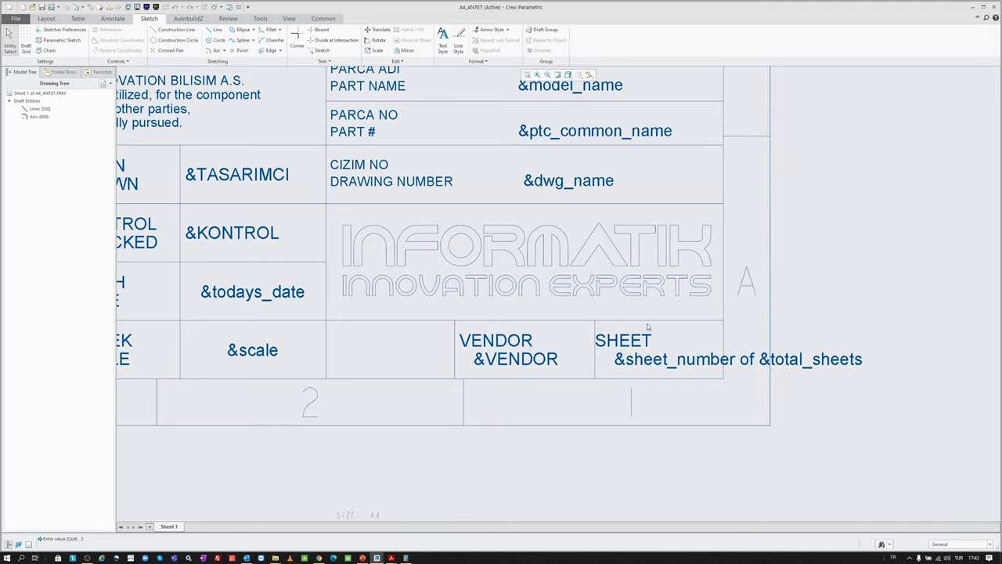
- Save the A4_ANTET format into a new folder named FINAL inside the Antet folder
{"action": "scroll", "coordinate": [649, 327], "scroll_direction": "up", "scroll_amount": 3}
{"action": "scroll", "coordinate": [630, 358], "scroll_direction": "up", "scroll_amount": 1}
{"action": "middle_click_drag", "start_coordinate": [527, 214], "coordinate": [553, 317]}
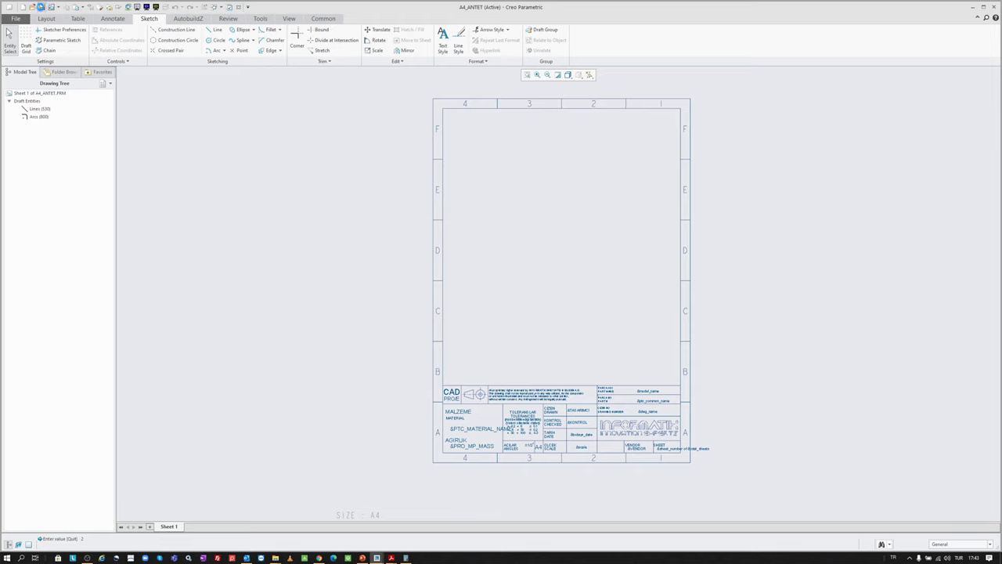
{"action": "left_click", "coordinate": [41, 7]}
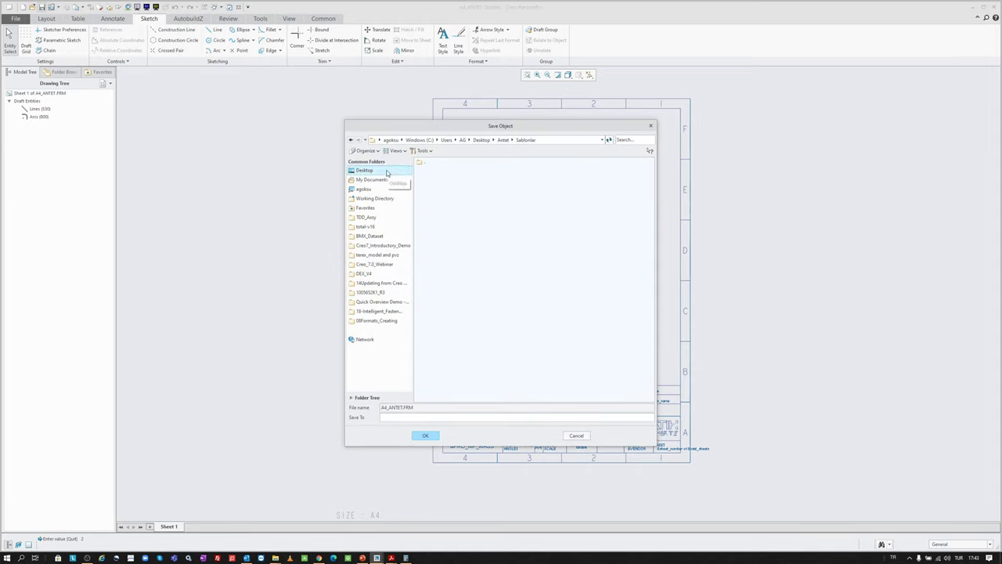
{"action": "left_click", "coordinate": [502, 140]}
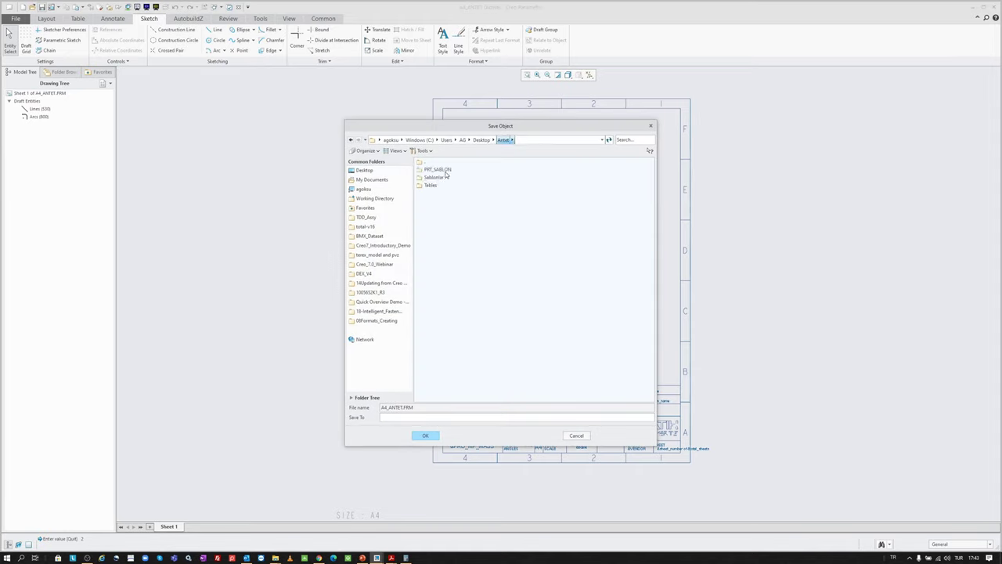
{"action": "right_click", "coordinate": [438, 224]}
{"action": "left_click", "coordinate": [464, 244]}
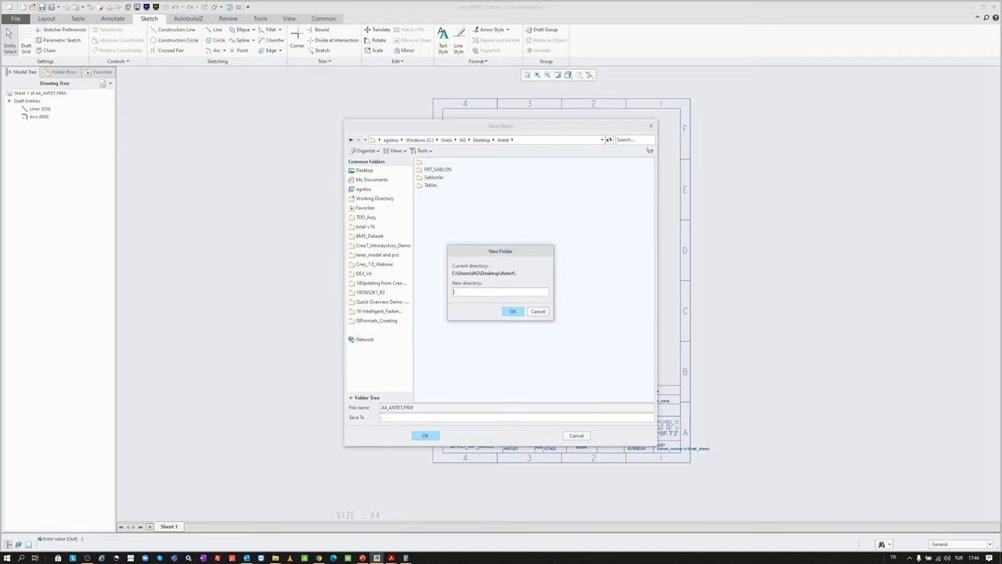
{"action": "type", "text": "FINAL"}
{"action": "key", "text": "Return"}
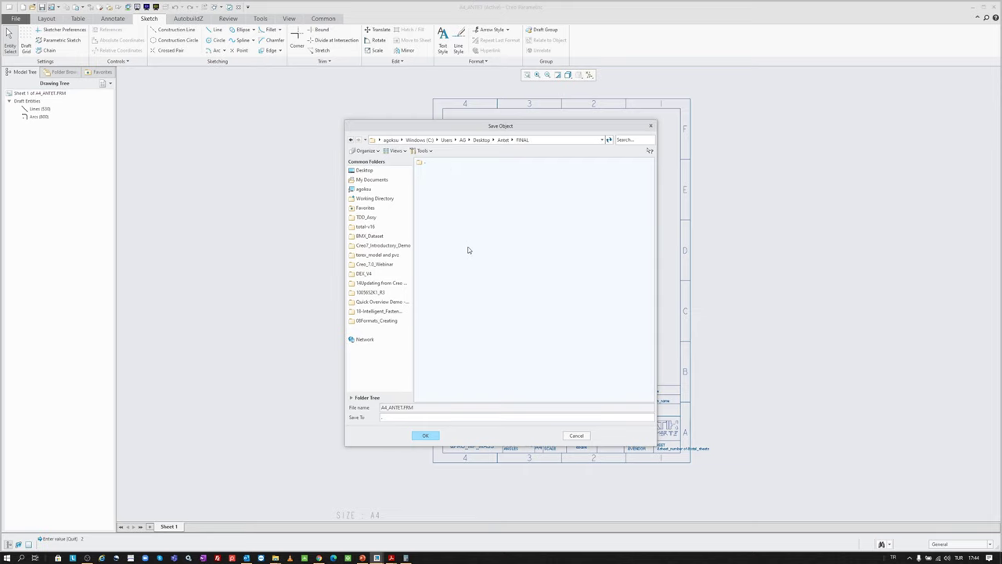
{"action": "key", "text": "Return"}
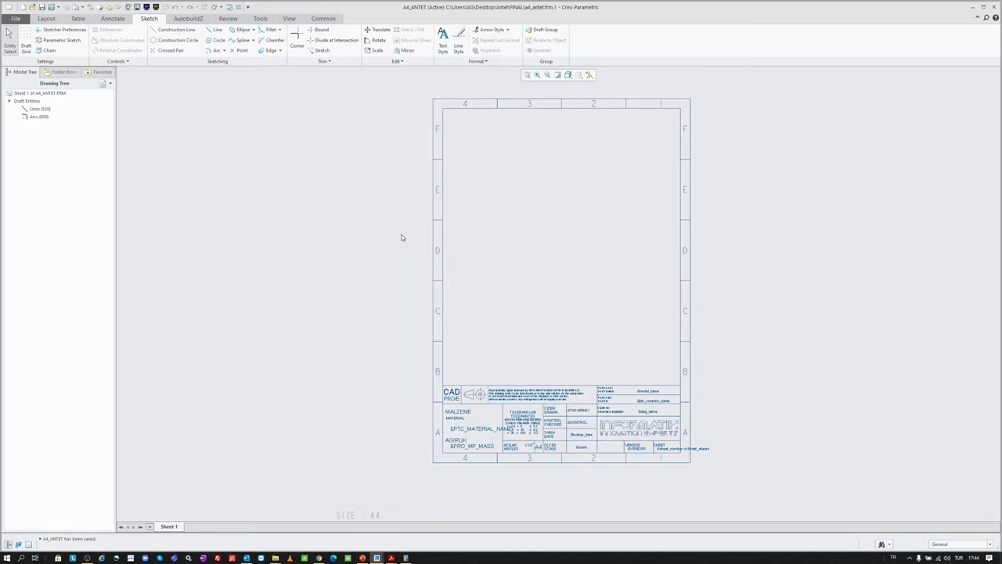
{"action": "scroll", "coordinate": [626, 493], "scroll_direction": "up", "scroll_amount": 3}
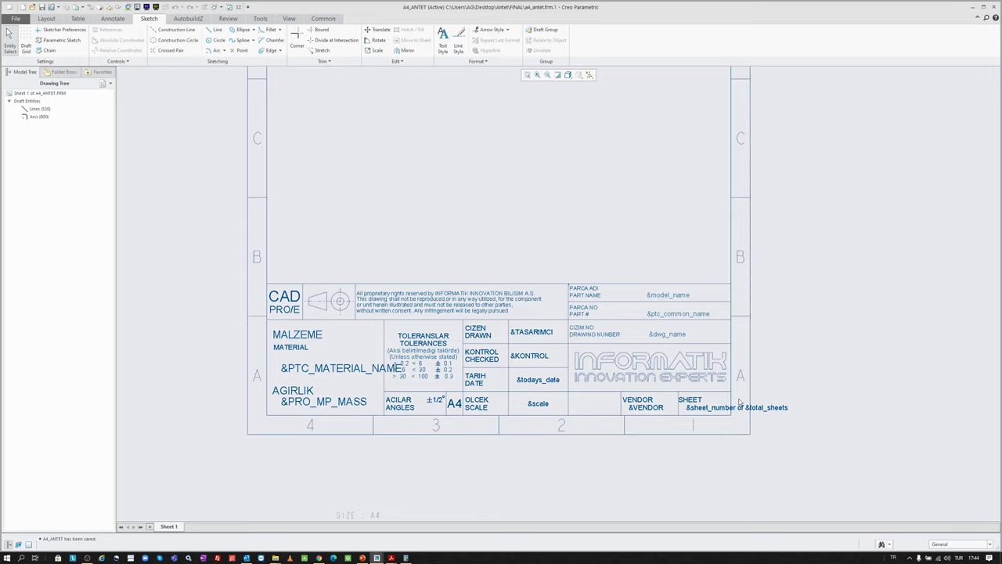
{"action": "scroll", "coordinate": [670, 408], "scroll_direction": "up", "scroll_amount": 2}
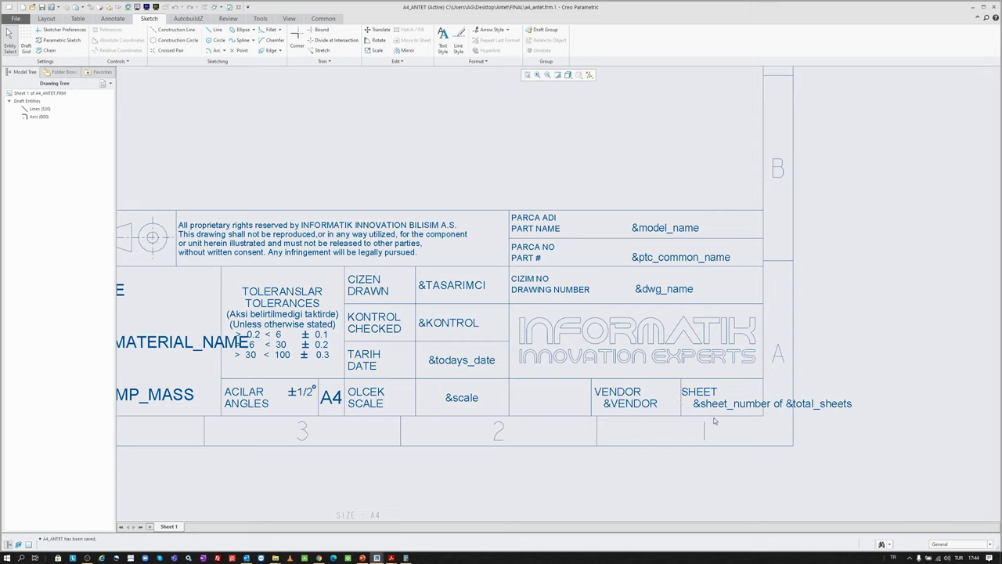
{"action": "scroll", "coordinate": [708, 416], "scroll_direction": "down", "scroll_amount": 1}
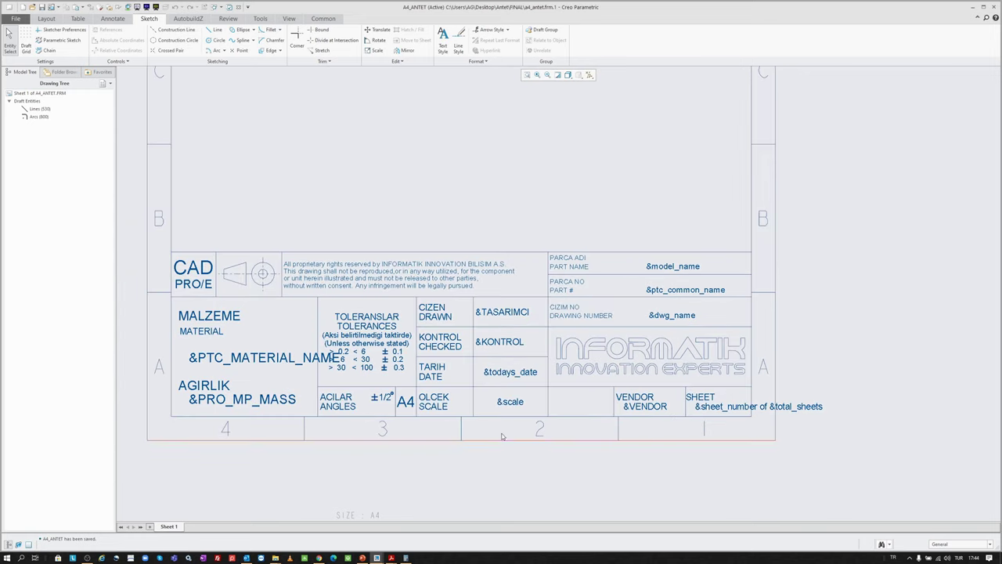
{"action": "scroll", "coordinate": [476, 396], "scroll_direction": "up", "scroll_amount": 1}
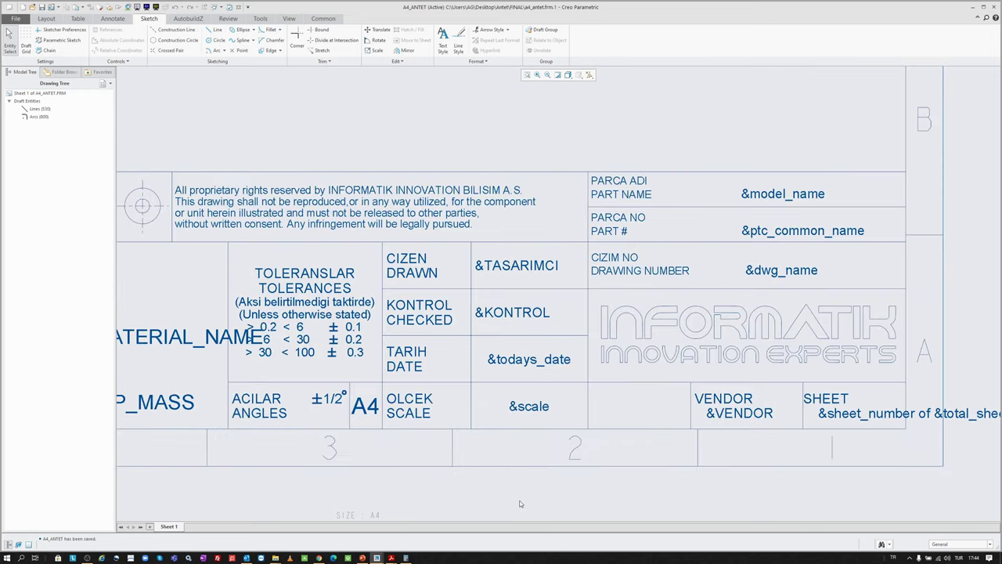
{"action": "scroll", "coordinate": [579, 364], "scroll_direction": "down", "scroll_amount": 1}
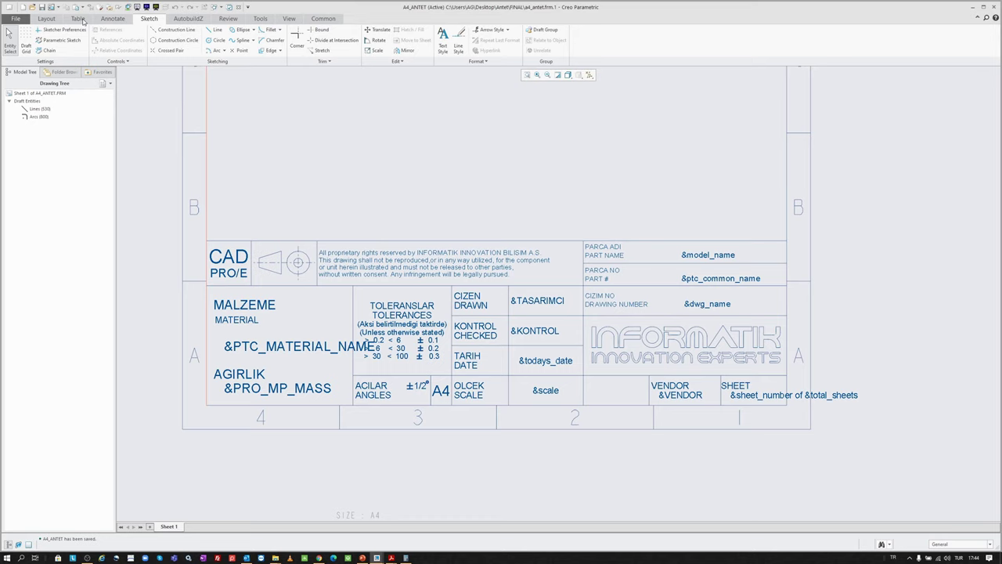
{"action": "left_click", "coordinate": [77, 18]}
{"action": "scroll", "coordinate": [348, 236], "scroll_direction": "down", "scroll_amount": 1}
- Create a solid part named TESTPARCASI with common name 10203050, using the default template
{"action": "key", "text": "ctrl+n"}
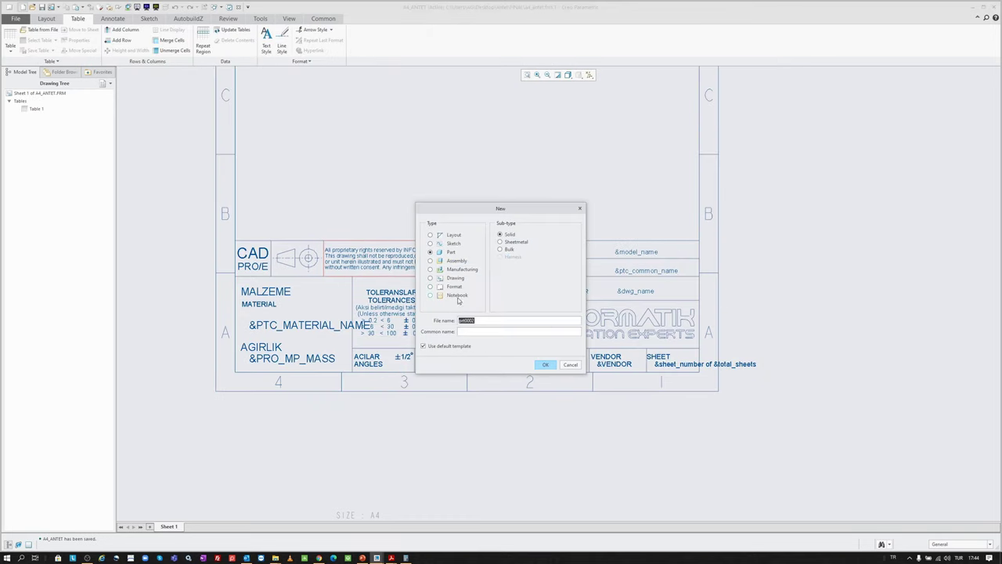
{"action": "type", "text": "TESTPARCASI"}
{"action": "key", "text": "Return"}
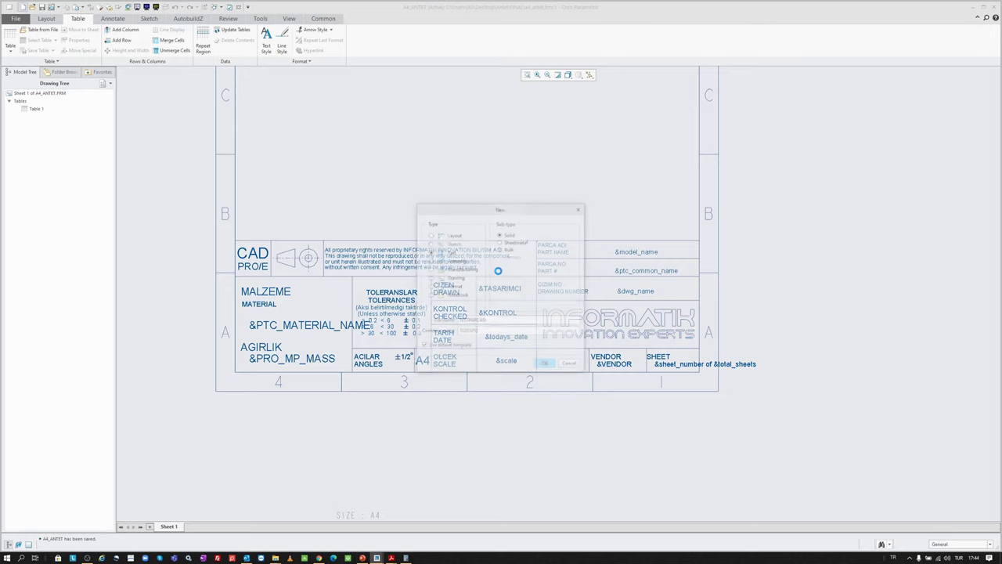
- Create a drawing named TESTRESIM of the TESTPARCASI part, empty with the a4_antet.frm format
{"action": "key", "text": "ctrl+n"}
{"action": "left_click", "coordinate": [454, 278]}
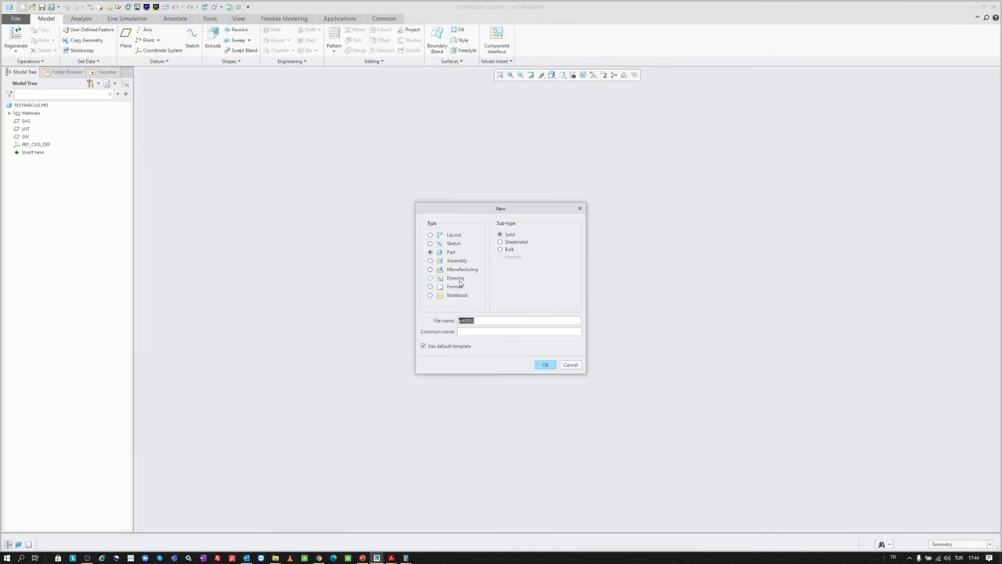
{"action": "type", "text": "TESTRESIM"}
{"action": "key", "text": "Return"}
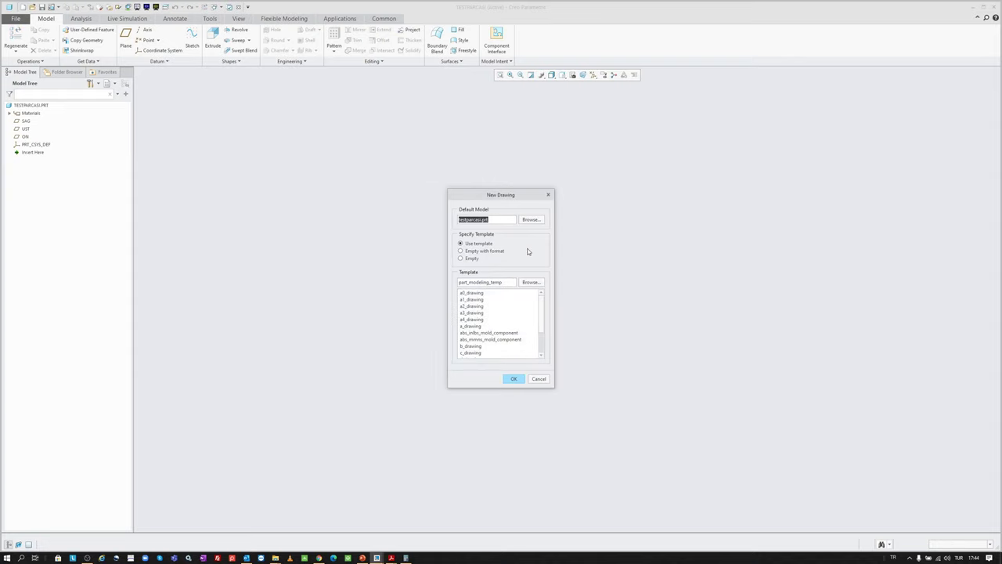
{"action": "left_click", "coordinate": [492, 251]}
{"action": "left_click", "coordinate": [532, 283]}
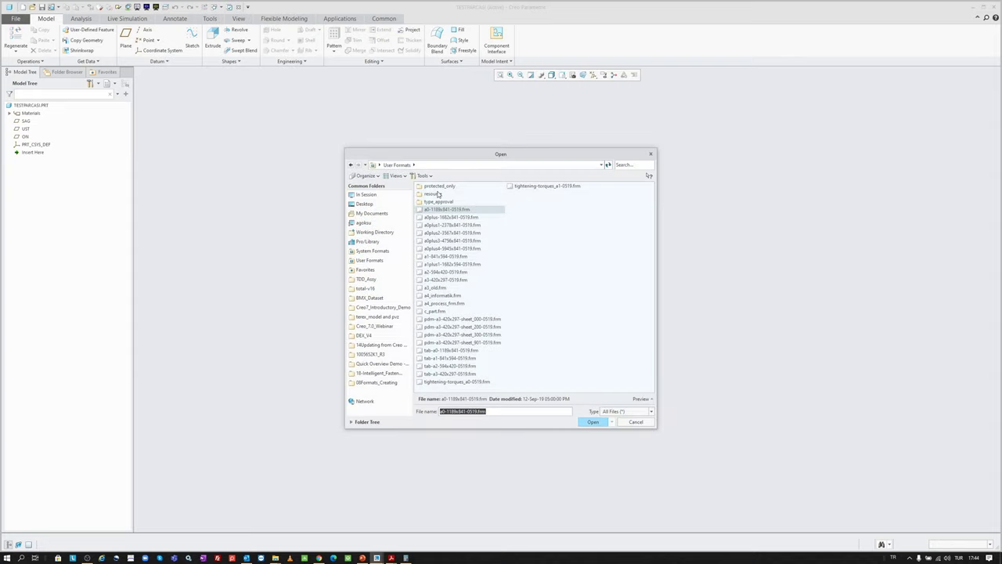
{"action": "left_click", "coordinate": [399, 196]}
{"action": "double_click", "coordinate": [441, 189]}
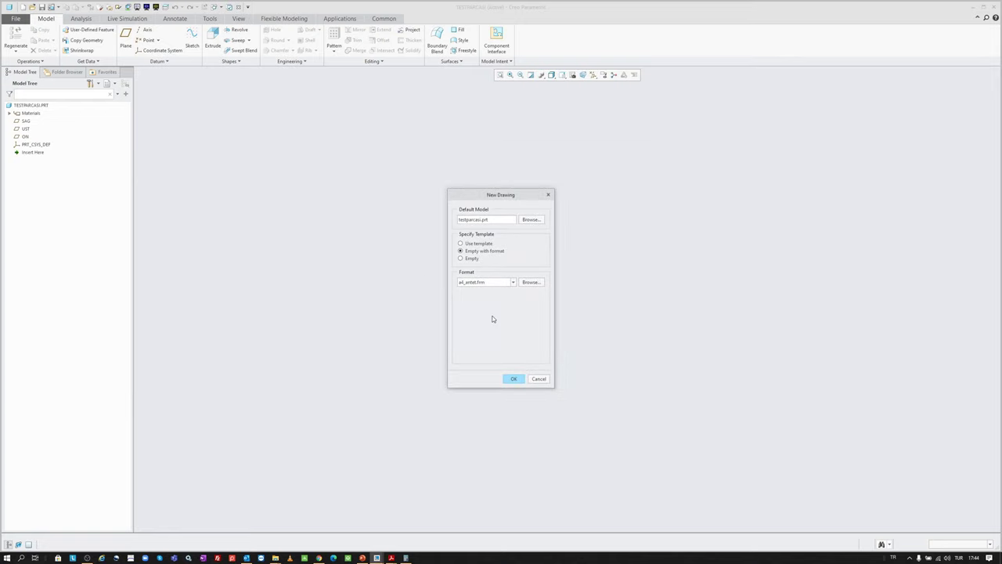
{"action": "key", "text": "Return"}
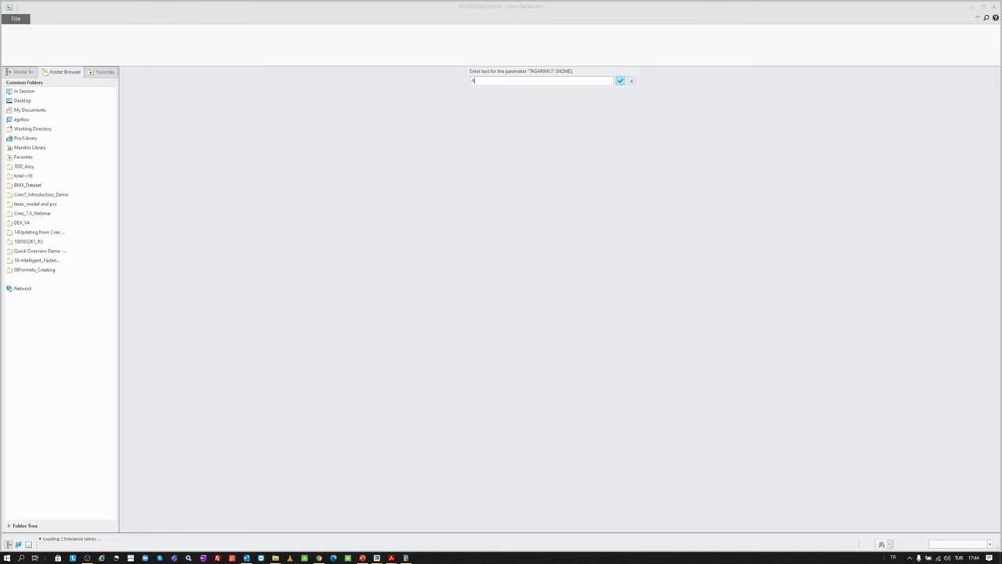
- Enter the designer's name for the TASARIMCI and KONTROL parameters and INFORMATIK for VENDOR
{"action": "type", "text": "A.GOKSU"}
{"action": "key", "text": "Return"}
{"action": "type", "text": "A.GOKS"}
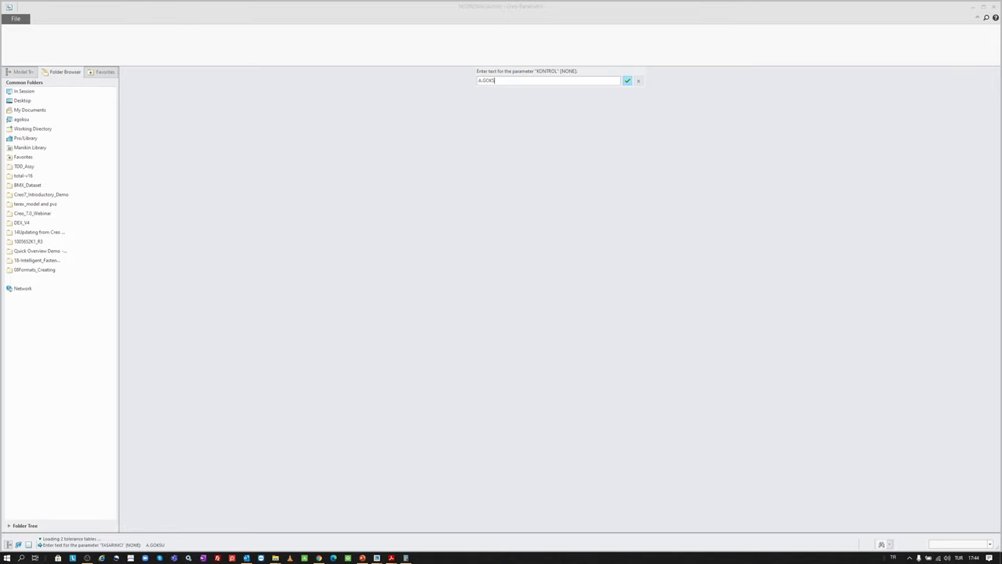
{"action": "type", "text": "U"}
{"action": "key", "text": "Return"}
{"action": "type", "text": "INFORMATIK"}
{"action": "key", "text": "Return"}
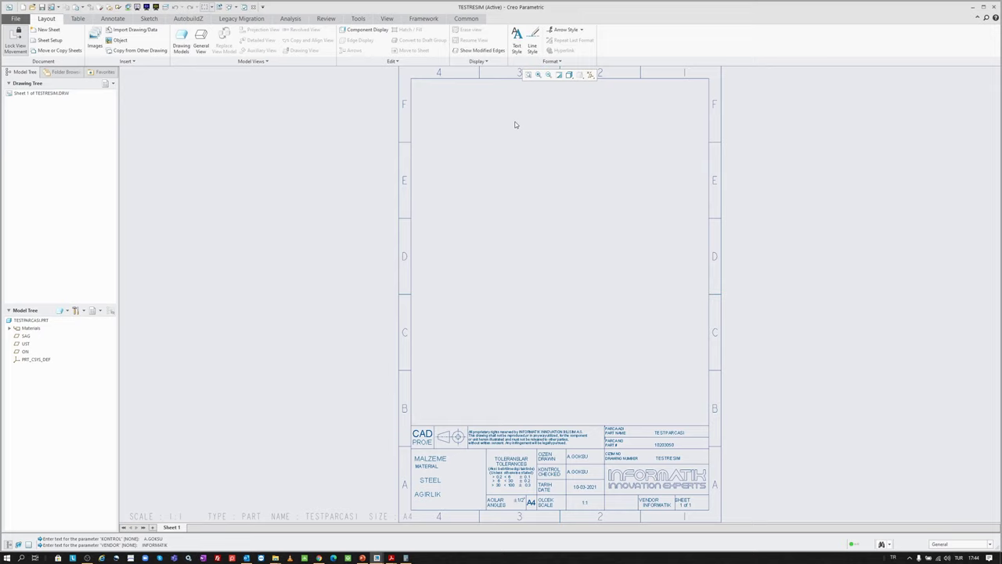
- Review TESTRESIM's filled title block and inspect the SHEET cell's text in the A4_ANTET format
{"action": "scroll", "coordinate": [509, 269], "scroll_direction": "down", "scroll_amount": 4}
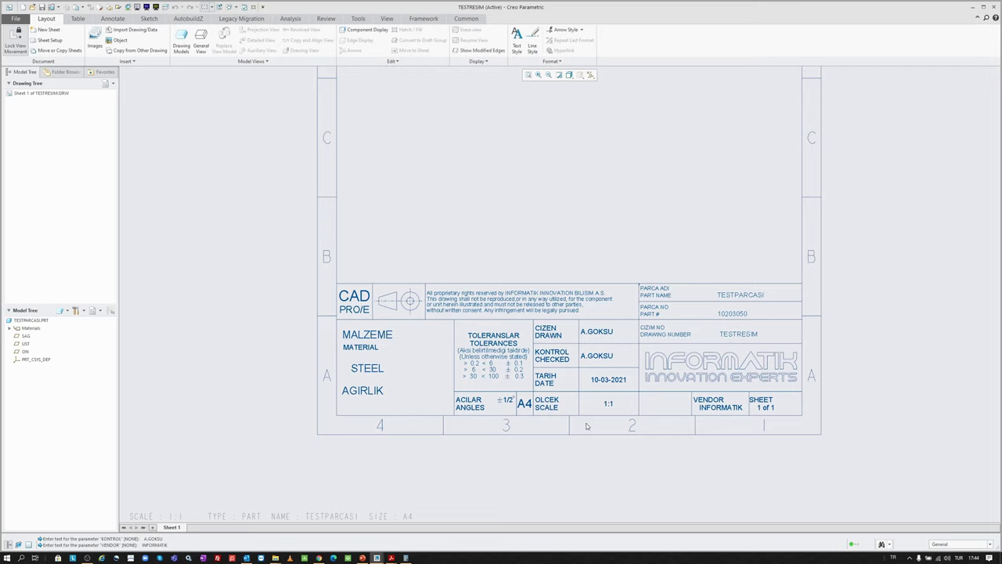
{"action": "scroll", "coordinate": [676, 436], "scroll_direction": "down", "scroll_amount": 1}
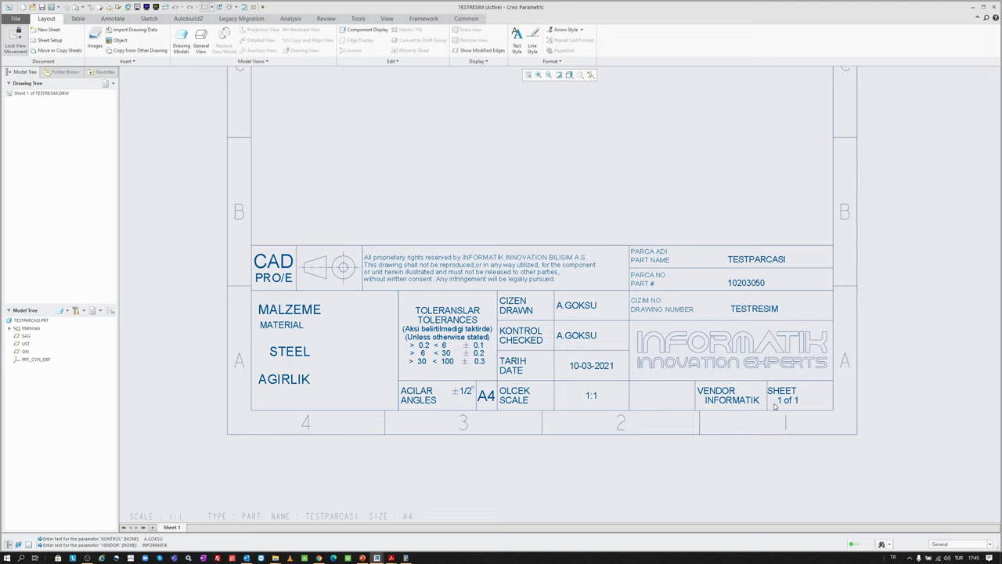
{"action": "scroll", "coordinate": [689, 406], "scroll_direction": "up", "scroll_amount": 1}
{"action": "left_click", "coordinate": [231, 6]}
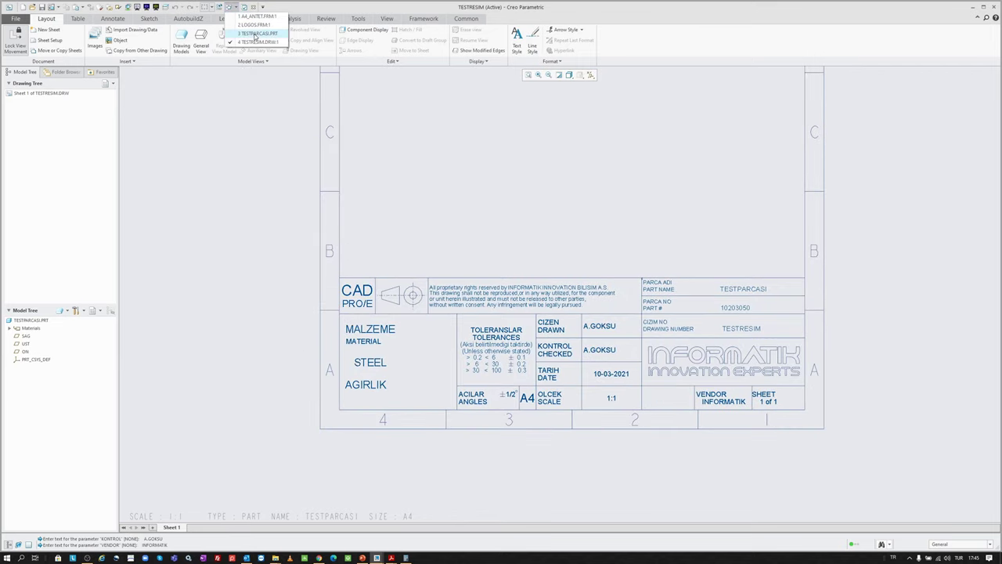
{"action": "left_click", "coordinate": [262, 17]}
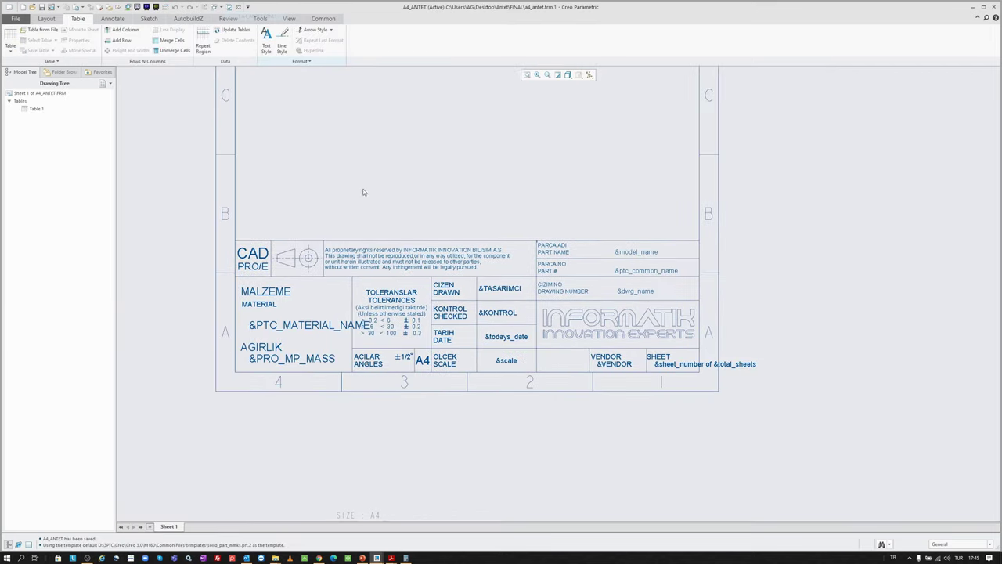
{"action": "scroll", "coordinate": [572, 359], "scroll_direction": "down", "scroll_amount": 4}
{"action": "double_click", "coordinate": [572, 359]}
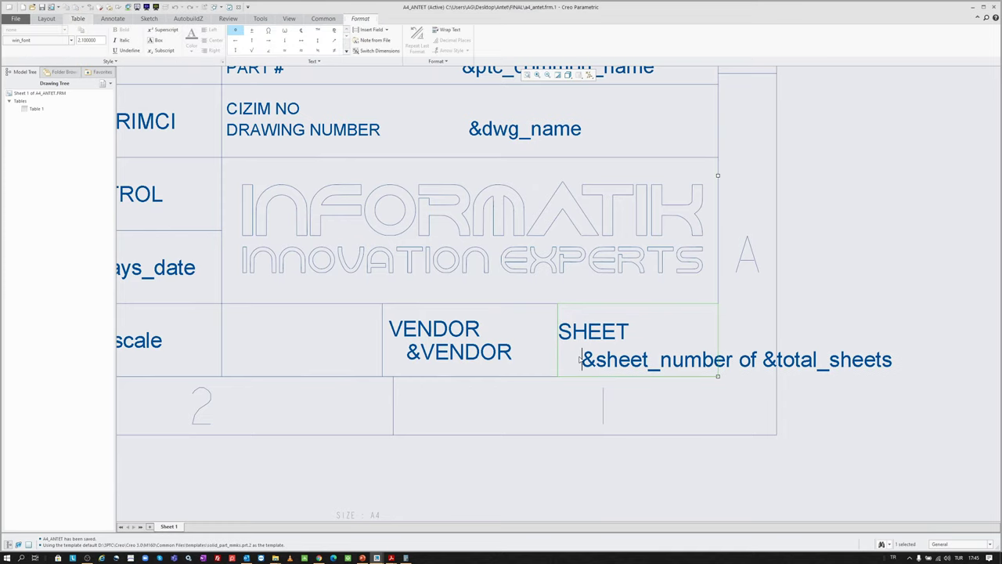
{"action": "left_click", "coordinate": [768, 467]}
{"action": "scroll", "coordinate": [673, 420], "scroll_direction": "up", "scroll_amount": 4}
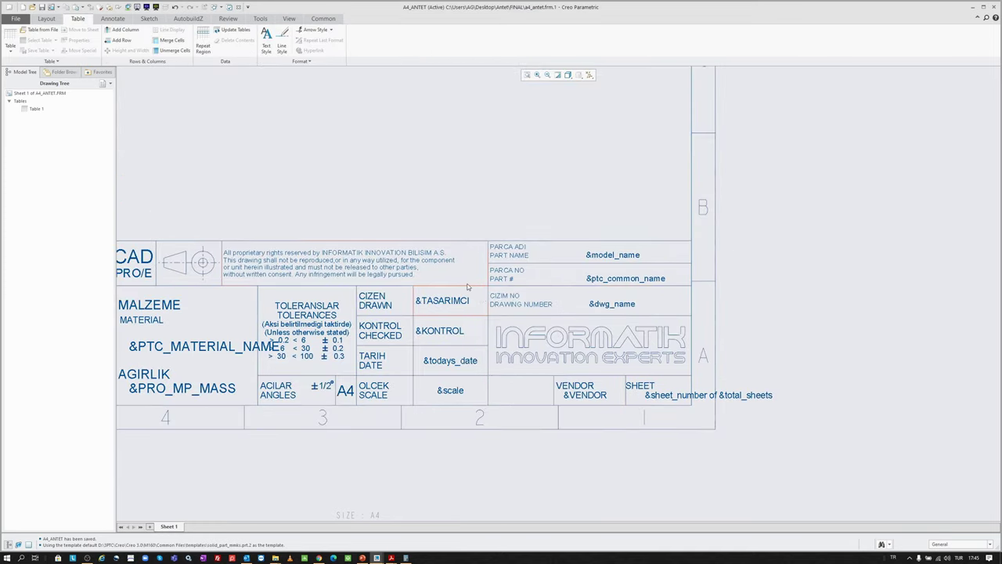
- Save the A4_ANTET format and return to the TESTRESIM drawing
{"action": "key", "text": "ctrl+s"}
{"action": "left_click", "coordinate": [216, 8]}
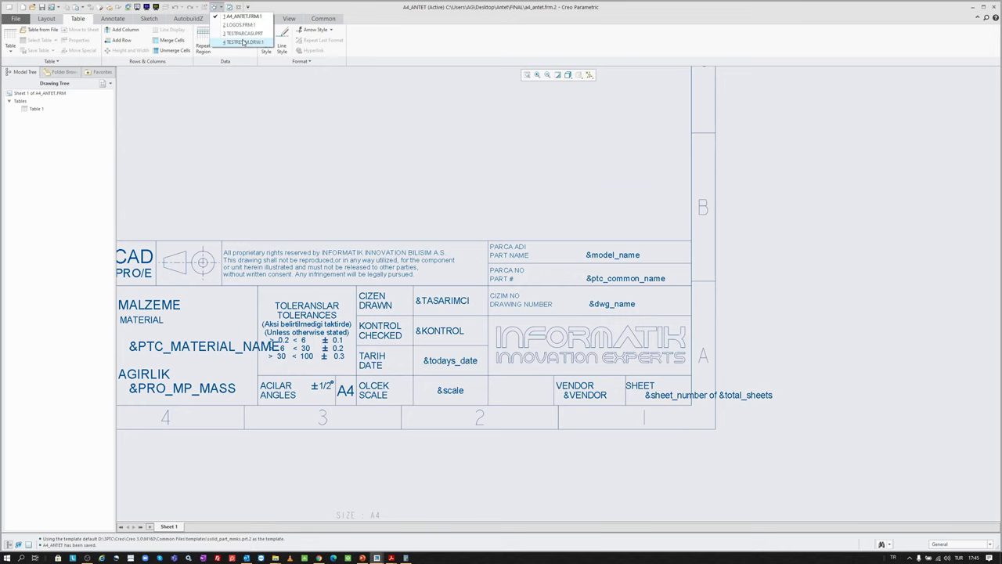
{"action": "left_click", "coordinate": [245, 41]}
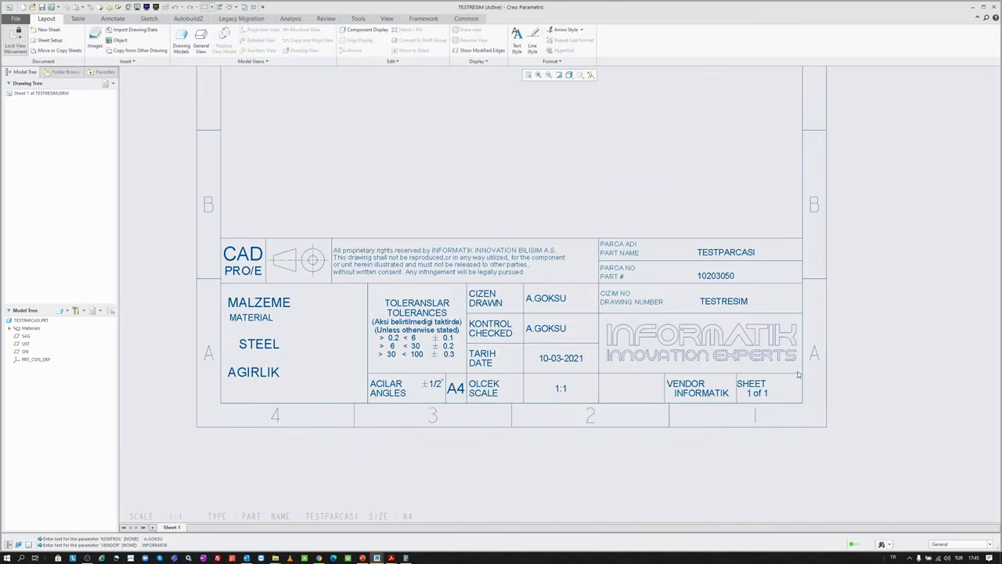
- Reapply the a4_antet.frm format from the Desktop's Antet\FINAL folder to Sheet 1, removing all old format tables
{"action": "scroll", "coordinate": [850, 364], "scroll_direction": "down", "scroll_amount": 1}
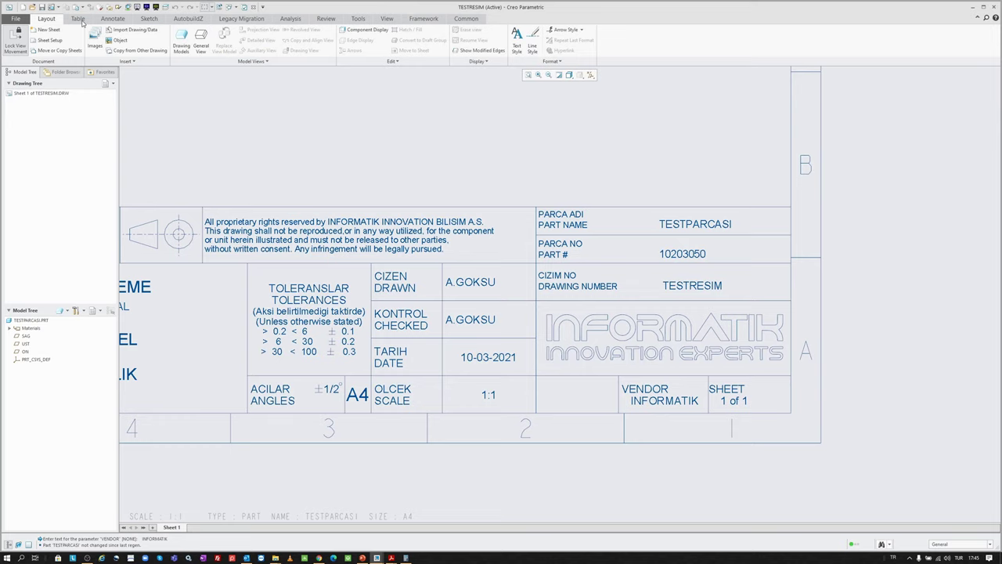
{"action": "double_click", "coordinate": [408, 517]}
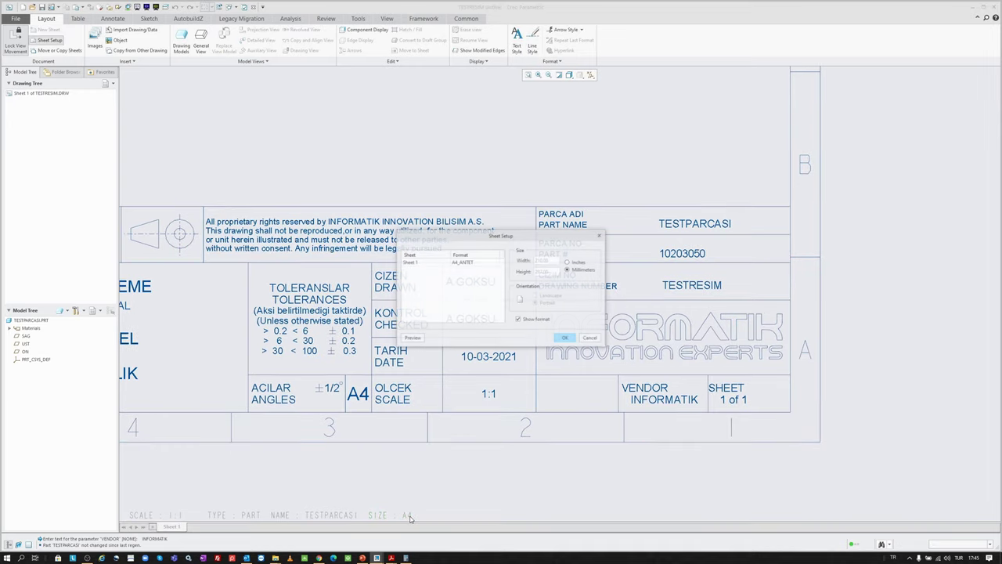
{"action": "left_click", "coordinate": [496, 262]}
{"action": "left_click", "coordinate": [480, 357]}
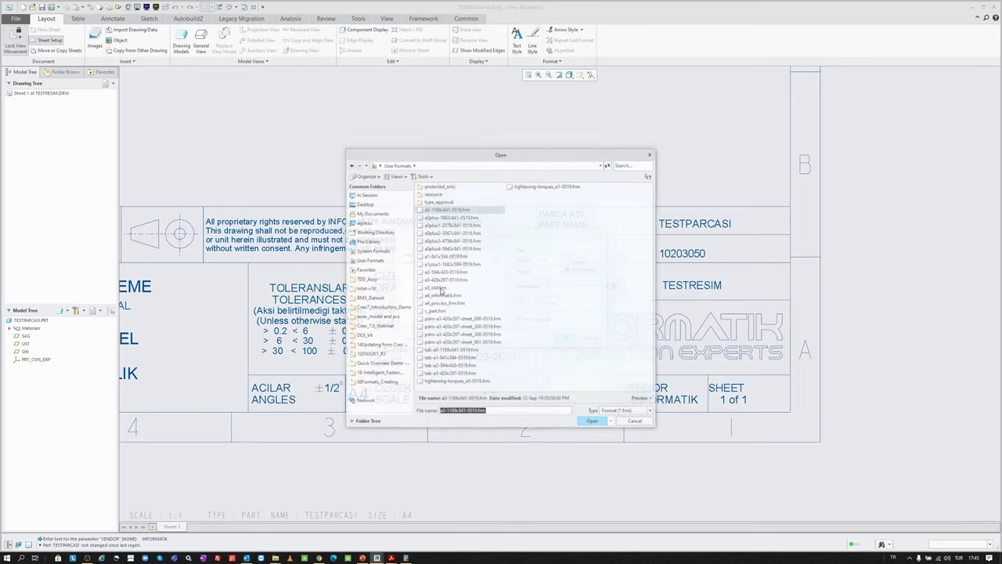
{"action": "left_click", "coordinate": [384, 197]}
{"action": "left_click", "coordinate": [385, 205]}
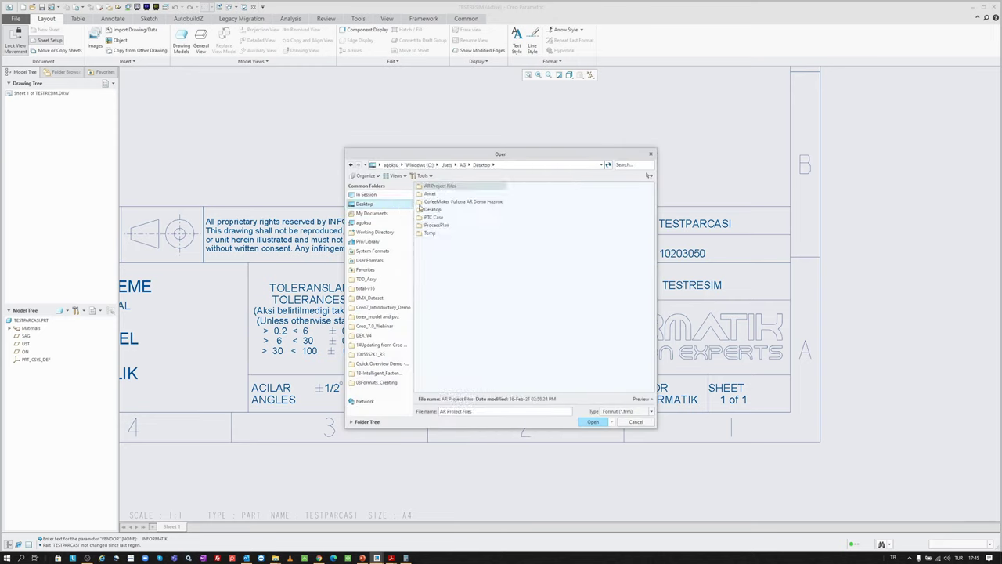
{"action": "double_click", "coordinate": [431, 194]}
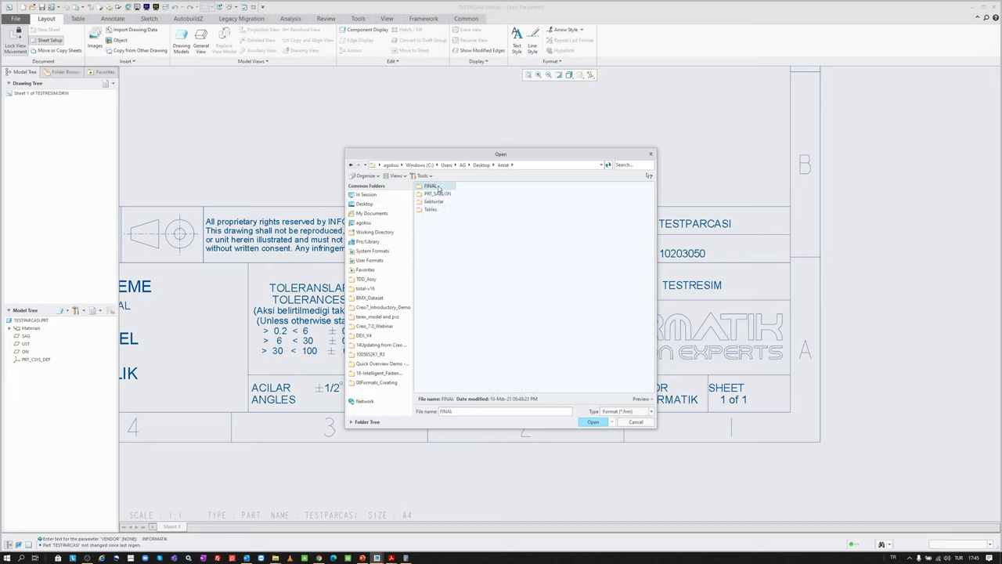
{"action": "double_click", "coordinate": [435, 187]}
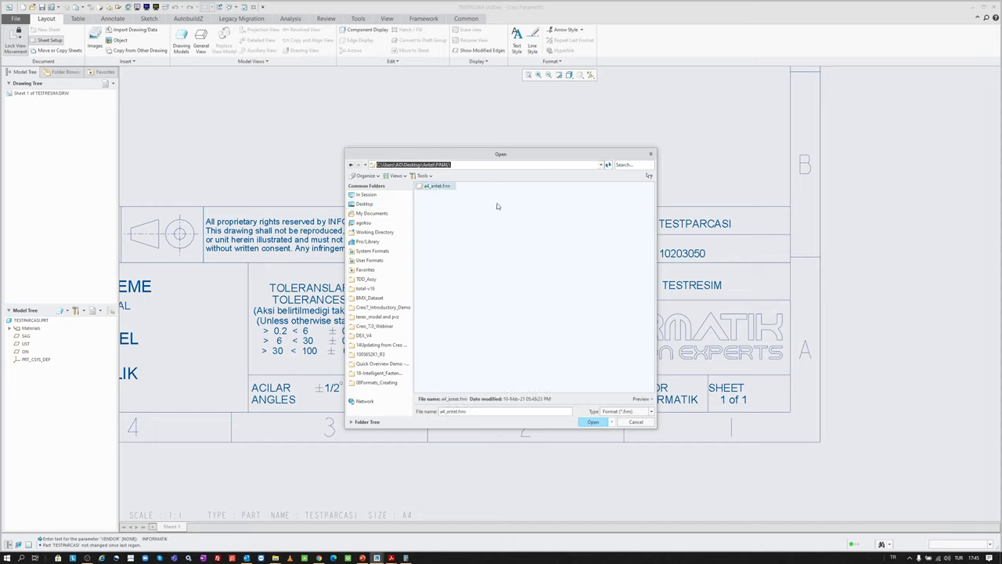
{"action": "double_click", "coordinate": [433, 185]}
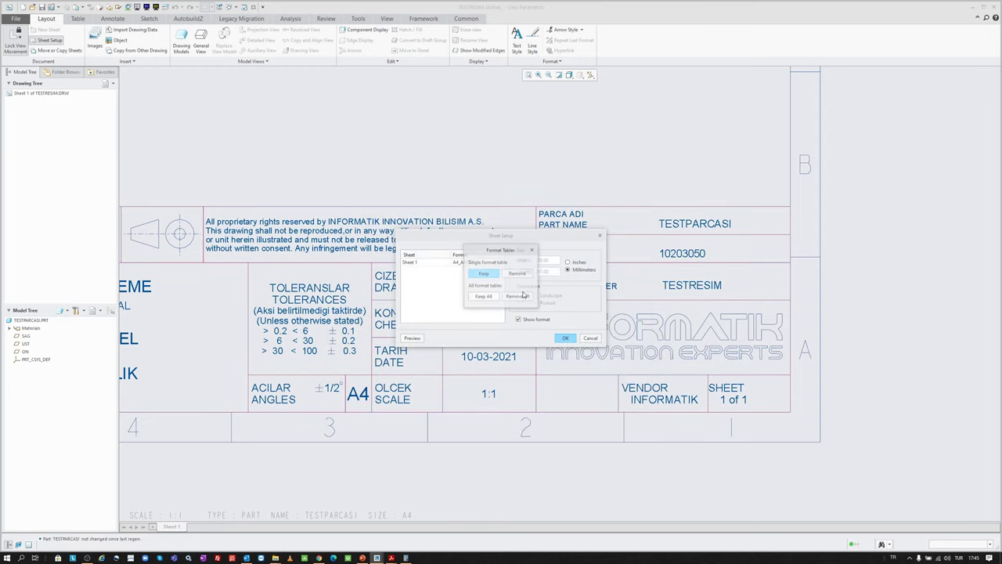
{"action": "left_click", "coordinate": [527, 307]}
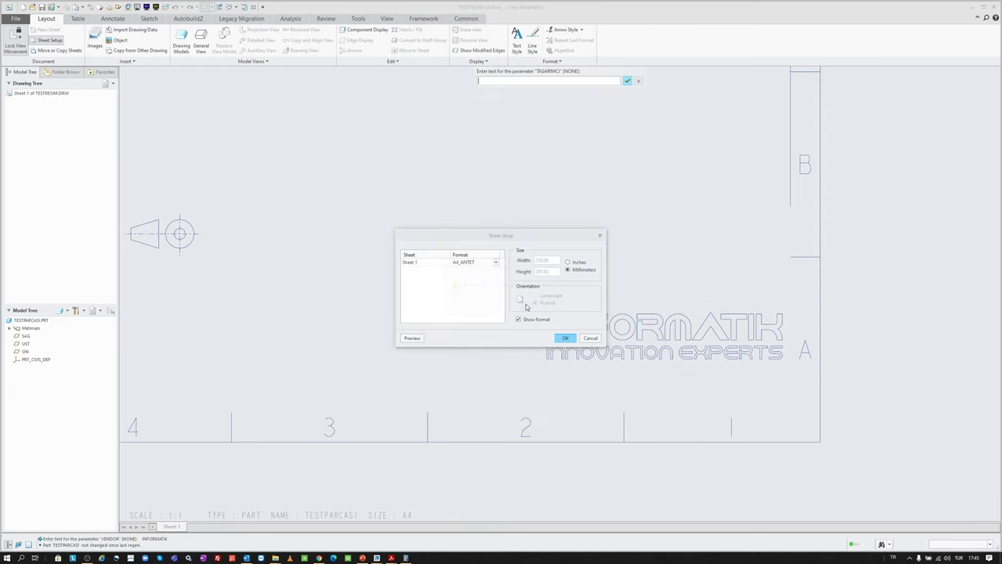
- Enter the designer's name for the TASARIMCI and KONTROL parameters and N/A for VENDOR
{"action": "type", "text": "A.GOKSU"}
{"action": "key", "text": "Return"}
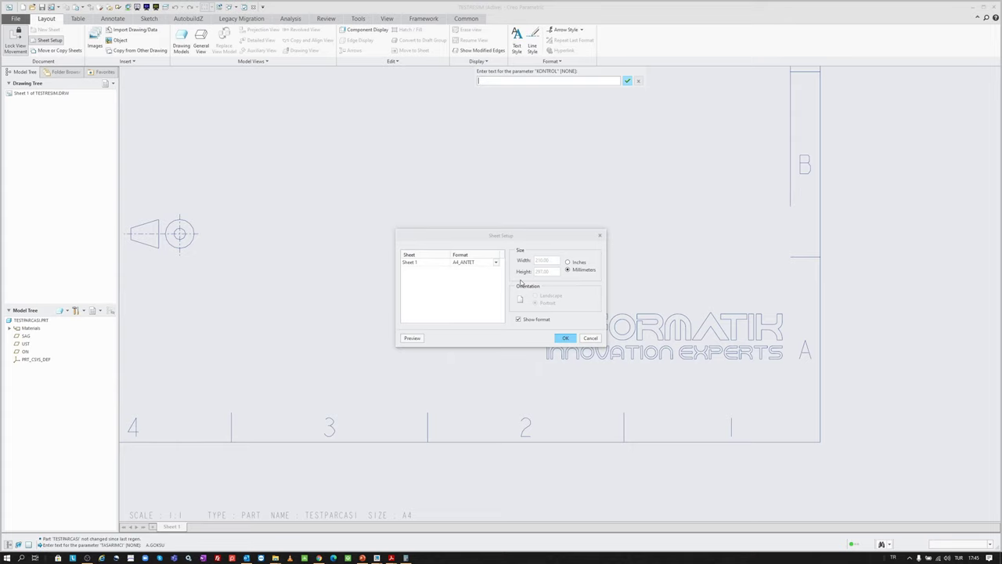
{"action": "type", "text": "A.GOKSU"}
{"action": "key", "text": "Return"}
{"action": "type", "text": "N/A"}
{"action": "key", "text": "Return"}
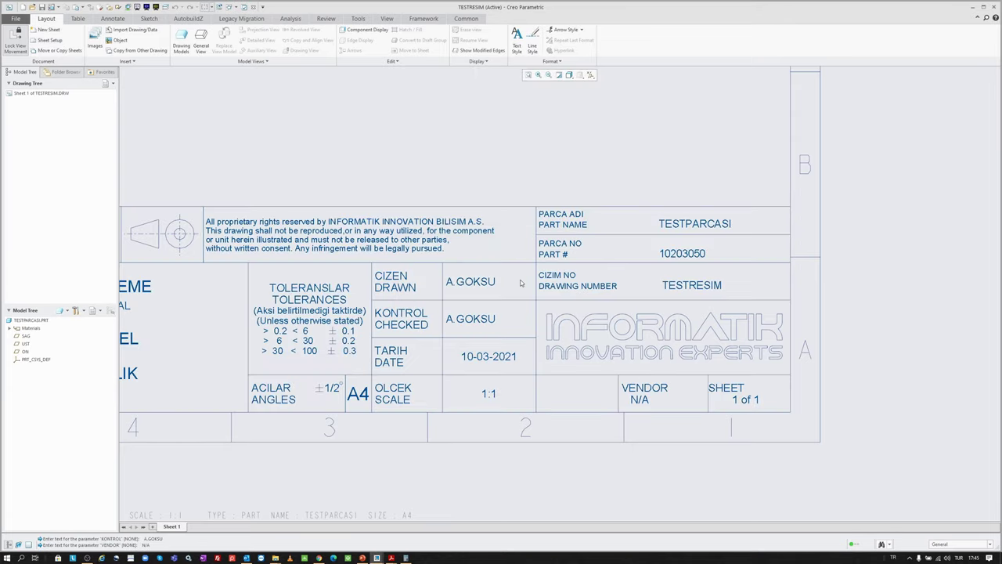
- Check the regenerated title block, including its SHEET cell, and fit the whole A4 sheet in view
{"action": "scroll", "coordinate": [740, 401], "scroll_direction": "up", "scroll_amount": 1}
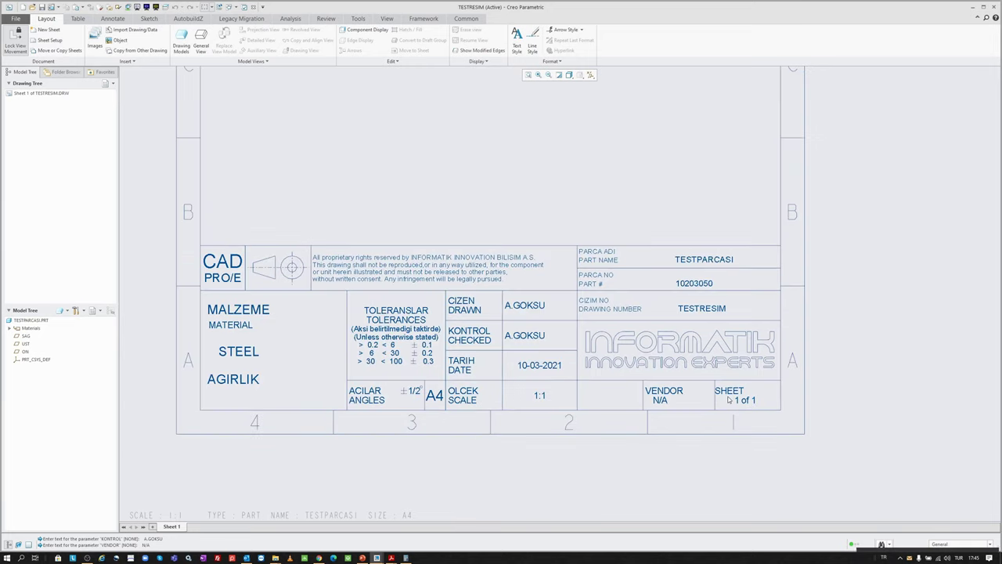
{"action": "left_click", "coordinate": [987, 461]}
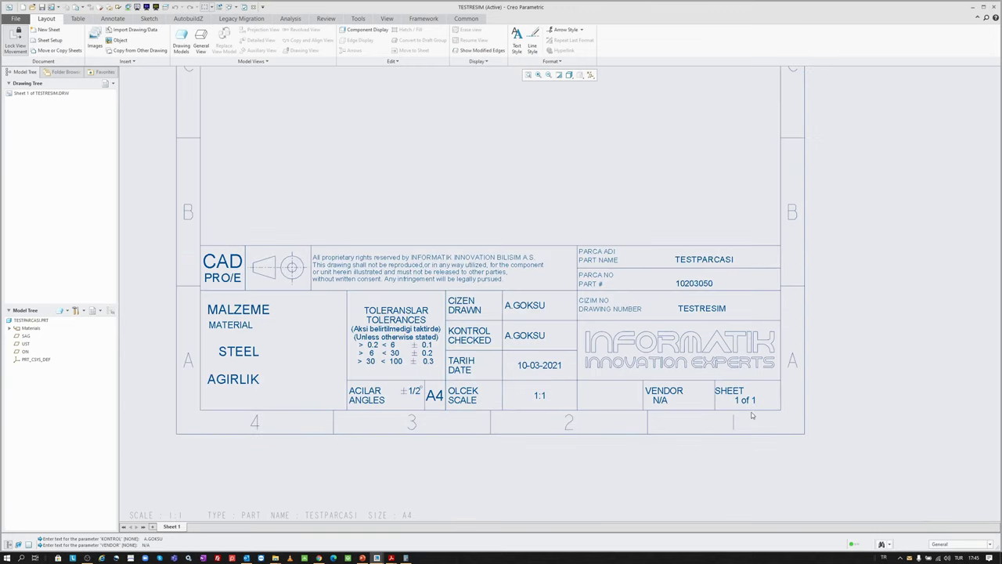
{"action": "scroll", "coordinate": [736, 399], "scroll_direction": "up", "scroll_amount": 1}
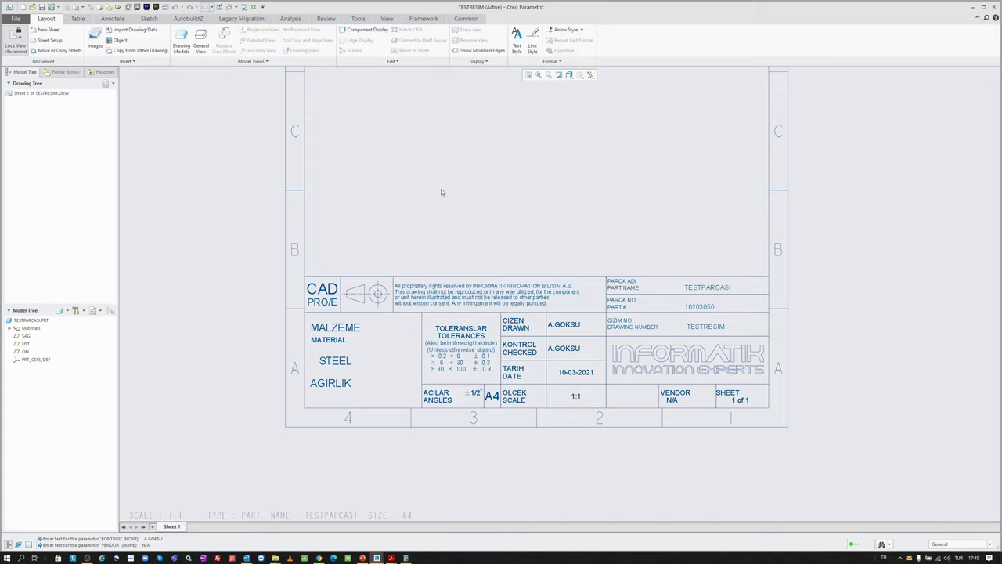
{"action": "scroll", "coordinate": [475, 258], "scroll_direction": "up", "scroll_amount": 1}
{"action": "left_click", "coordinate": [528, 74]}
{"action": "scroll", "coordinate": [441, 259], "scroll_direction": "up", "scroll_amount": 1}
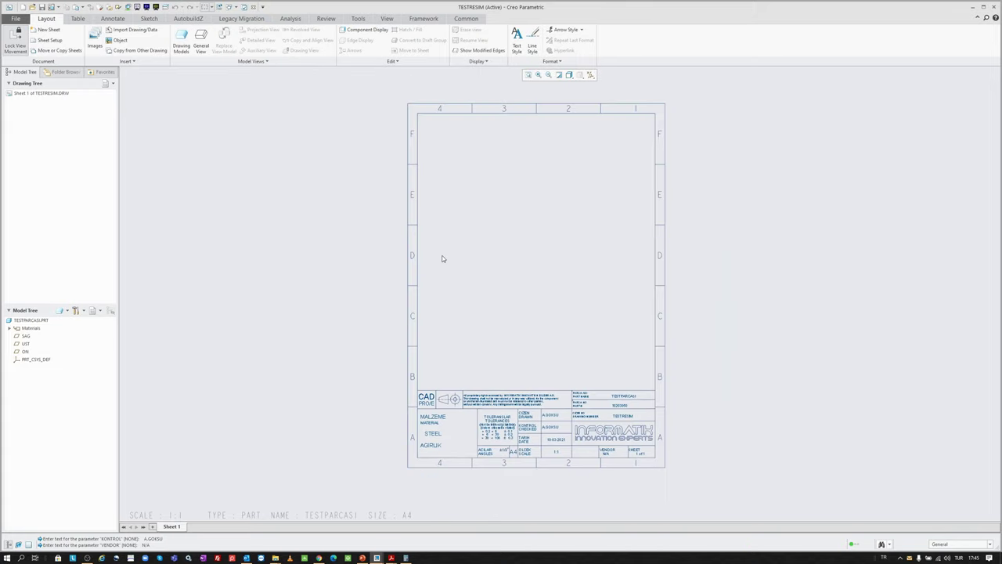